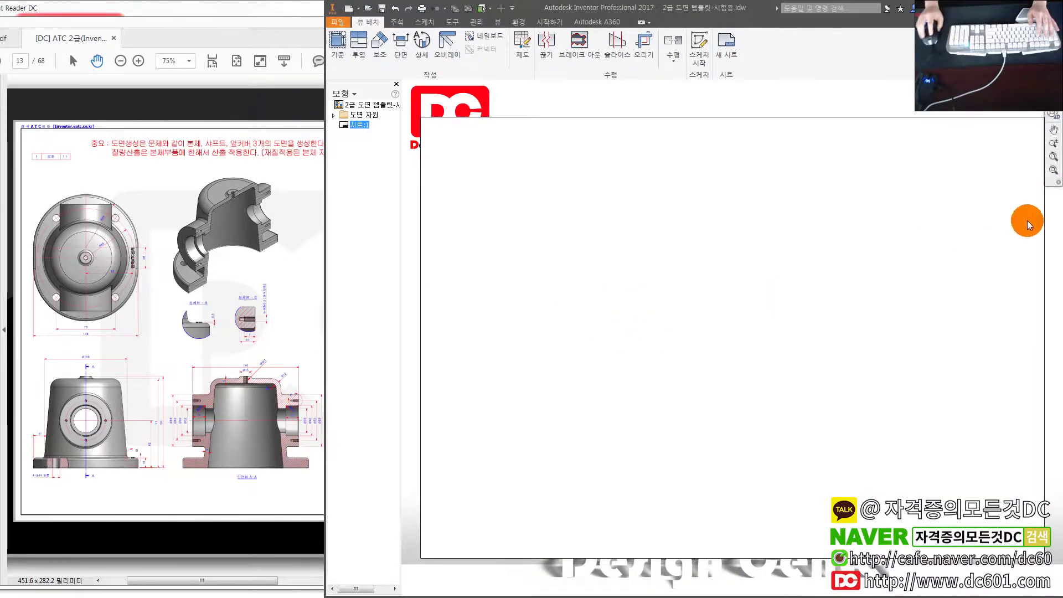
# - Close the folder window and insert the 한국ATC센터 border from Drawing Resources > Borders
pyautogui.click(1062, 222)
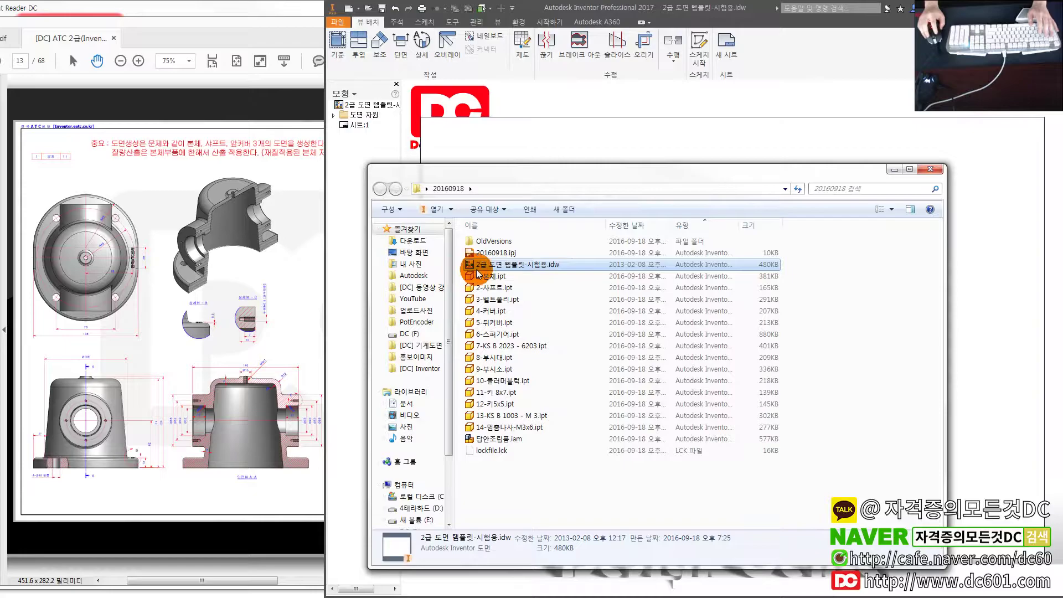
pyautogui.moveTo(460, 181)
pyautogui.mouseDown()
pyautogui.moveTo(434, 185)
pyautogui.moveTo(532, 165)
pyautogui.mouseUp()
pyautogui.click(573, 263)
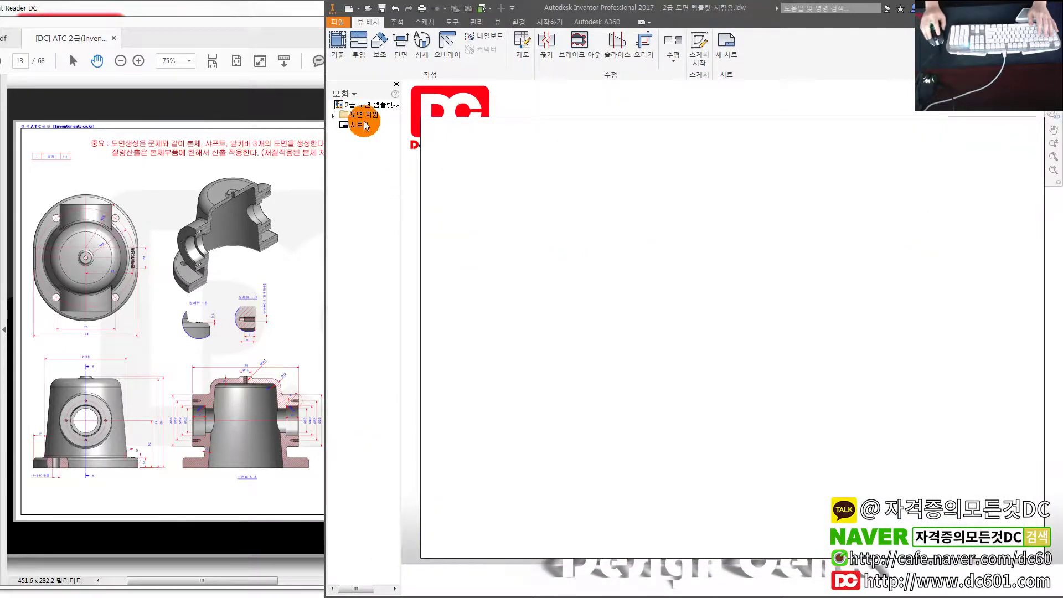
pyautogui.click(334, 115)
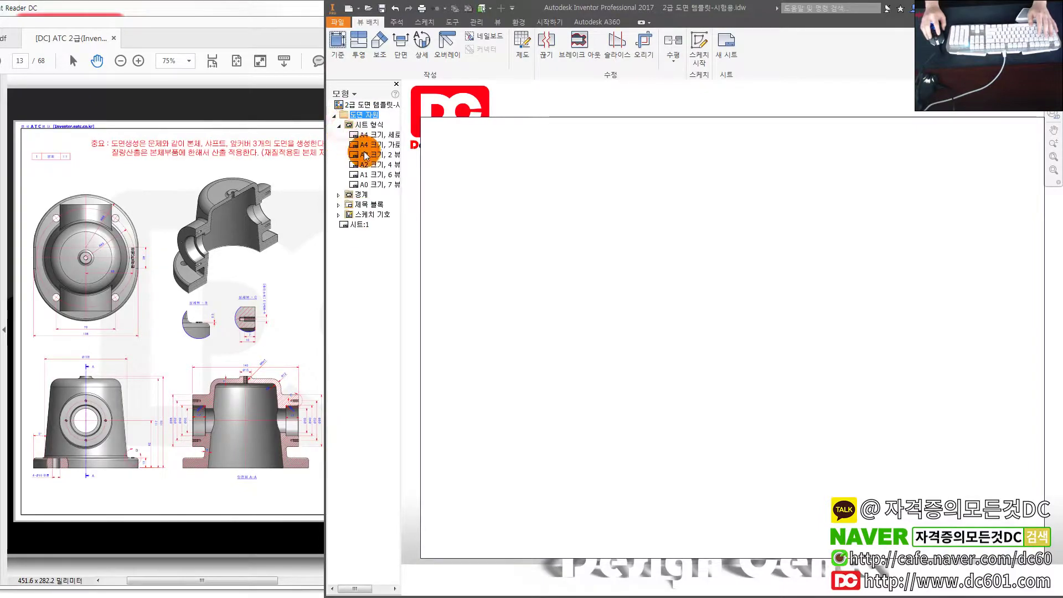
pyautogui.click(338, 195)
pyautogui.doubleClick(372, 215)
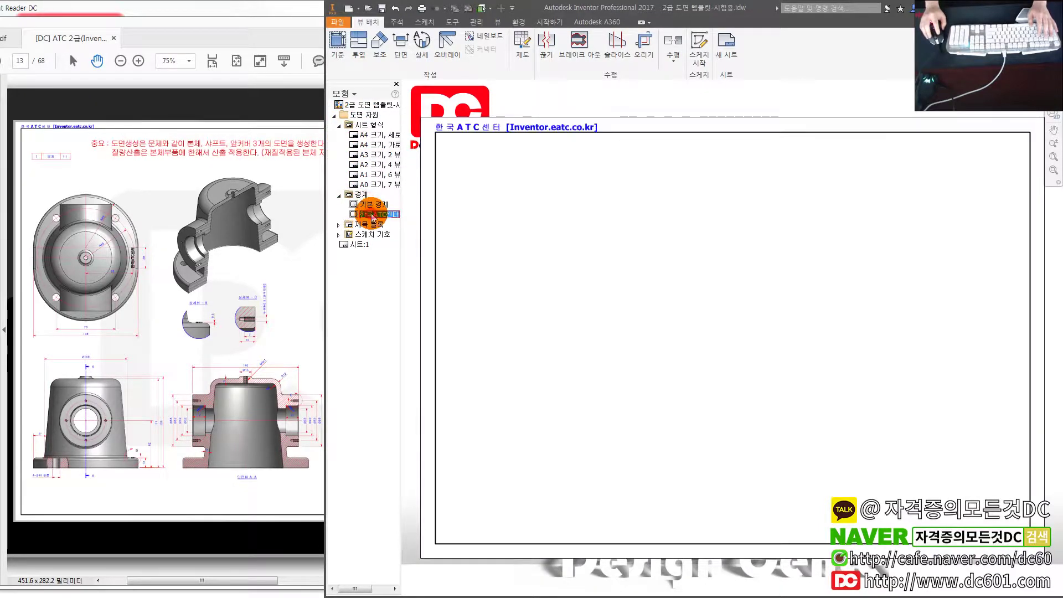
# - Open the Edit Sheet settings for Sheet:1
pyautogui.click(364, 125)
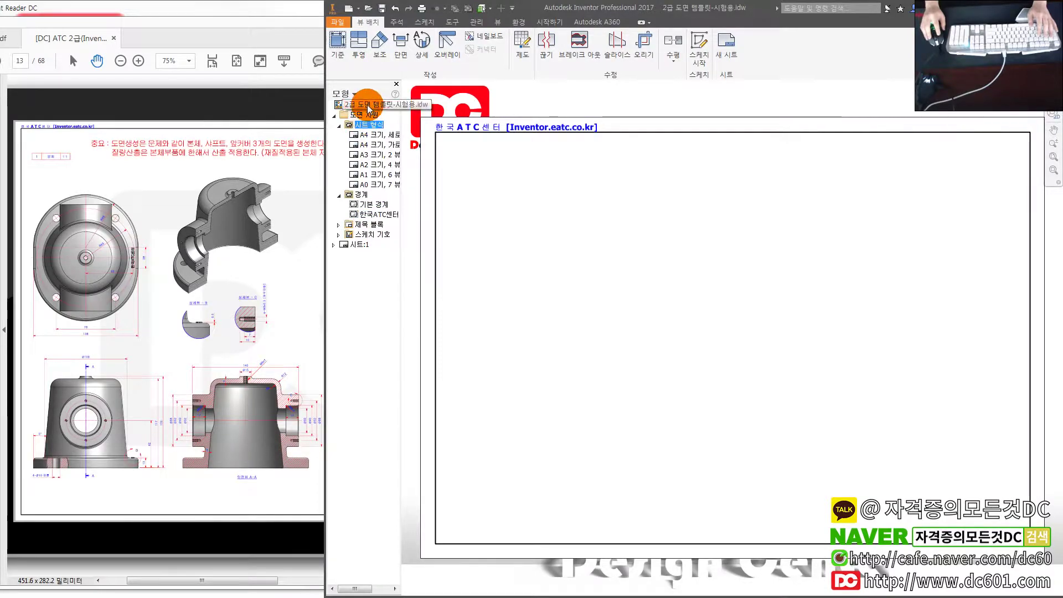
pyautogui.rightClick(364, 128)
pyautogui.click(358, 245)
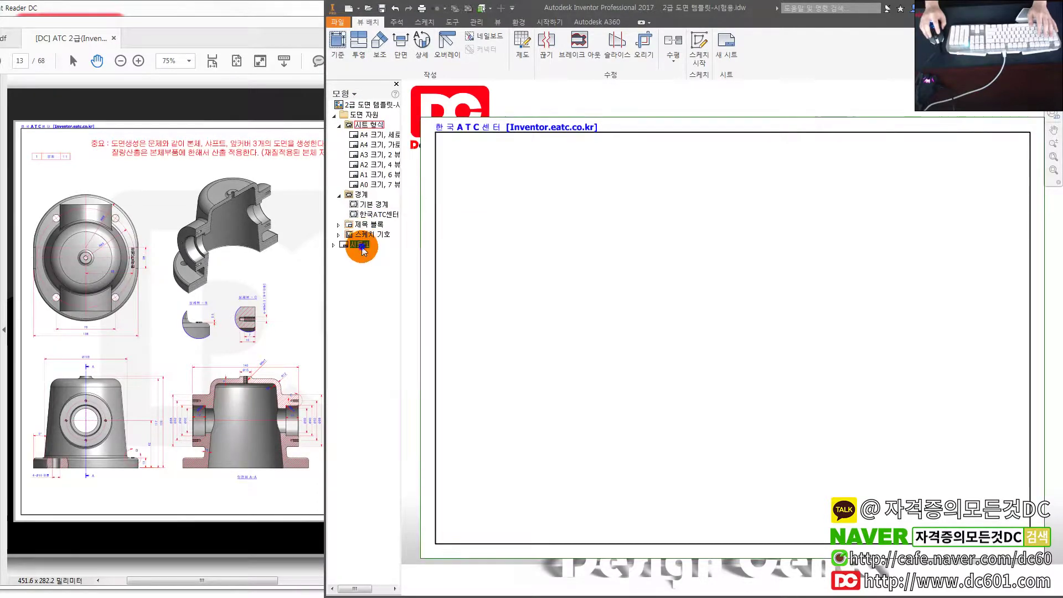
pyautogui.rightClick(359, 246)
pyautogui.click(391, 338)
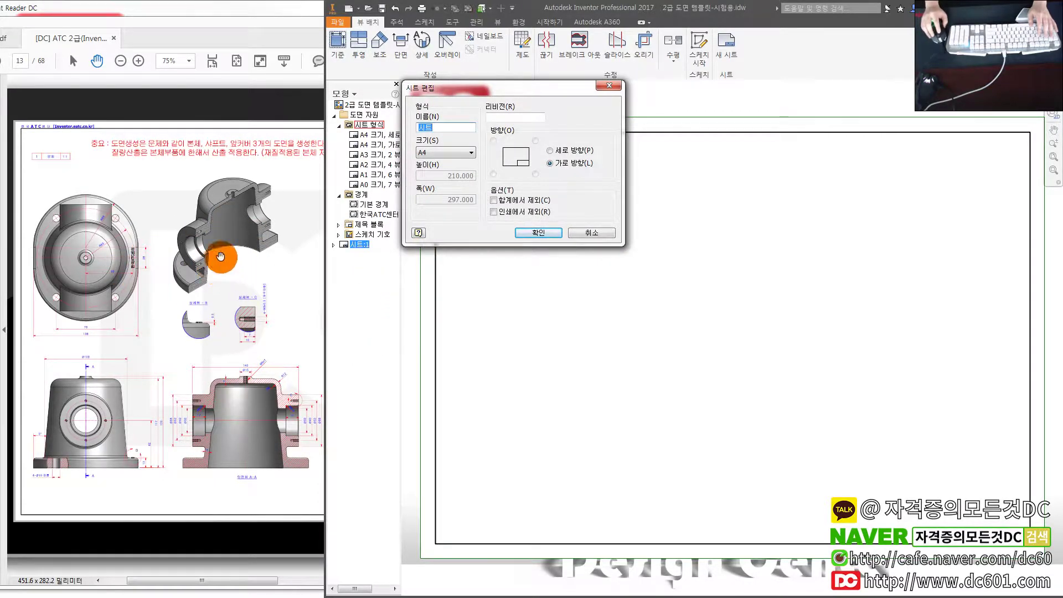
# - Change the sheet size to A2 (594 × 420 mm) and confirm
pyautogui.click(430, 153)
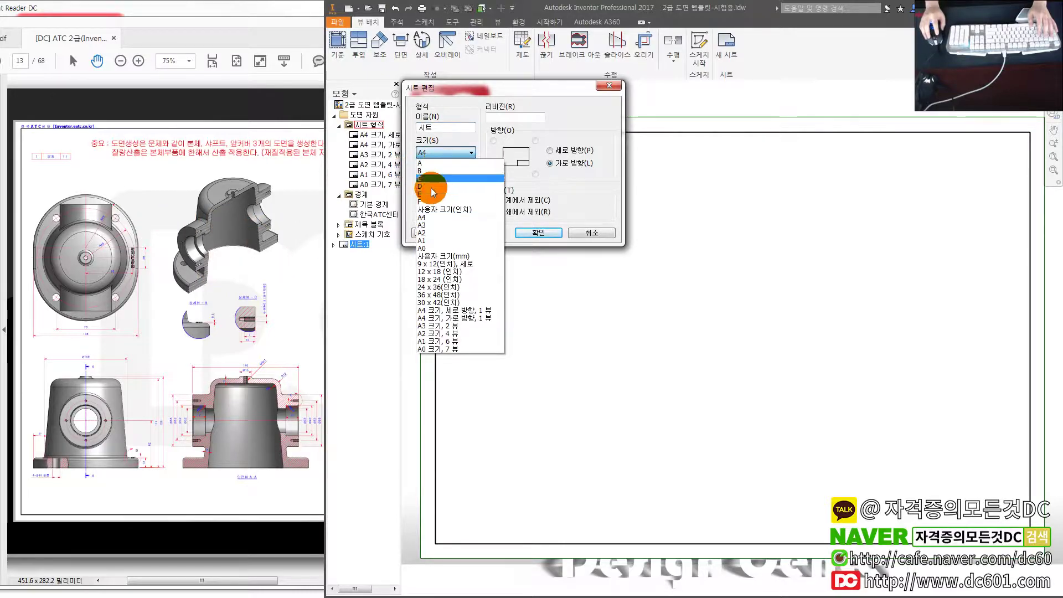
pyautogui.click(427, 233)
pyautogui.click(531, 235)
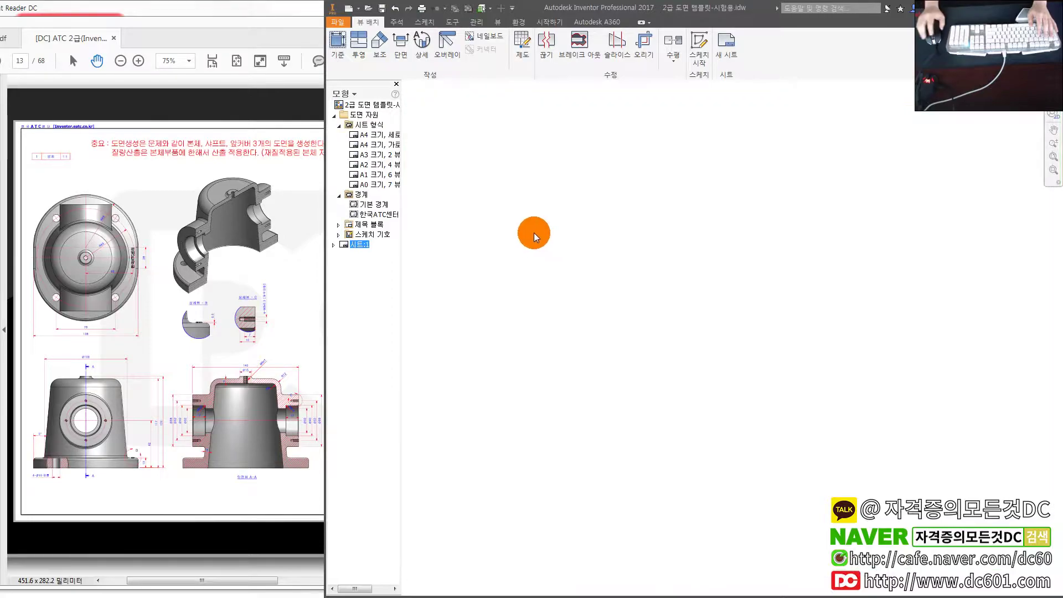
# - Review the 한국ATC센터 standard's View Preferences in the Styles Editor, then save and close it
pyautogui.scroll(2, 514, 247)
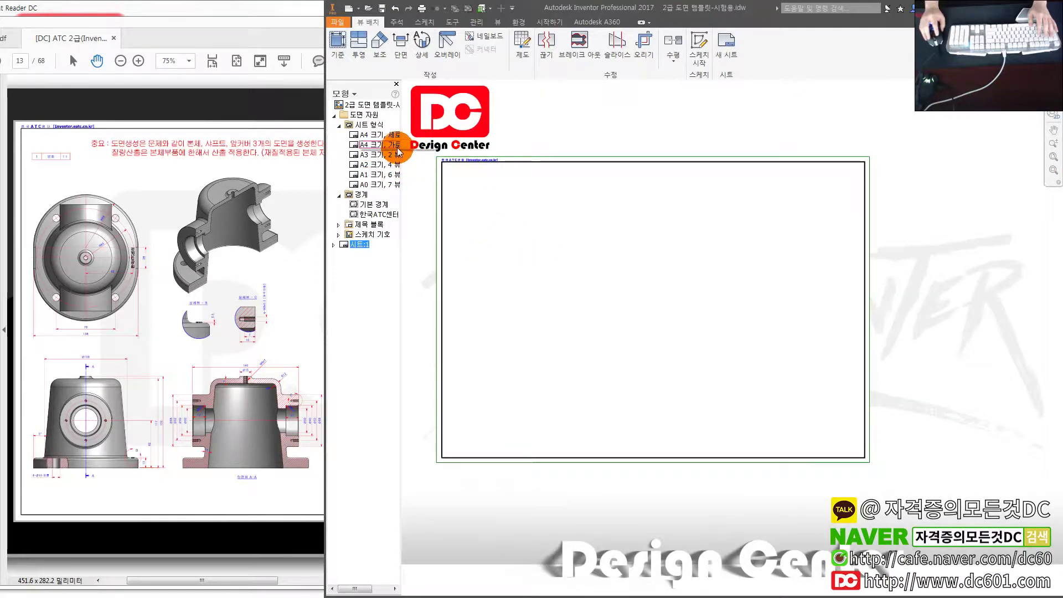
pyautogui.click(368, 105)
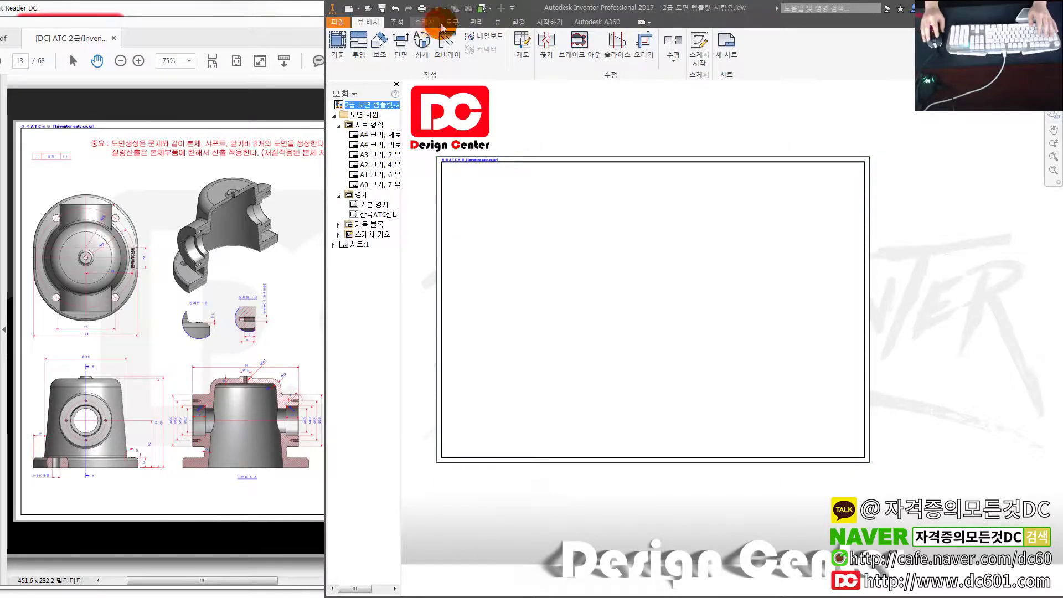
pyautogui.click(455, 25)
pyautogui.click(474, 25)
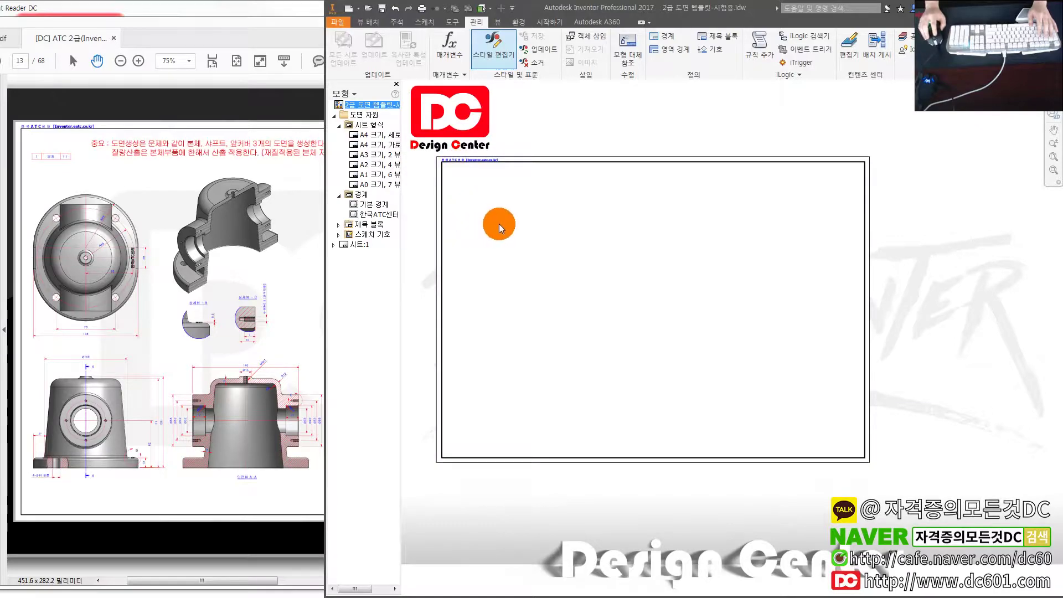
pyautogui.click(500, 57)
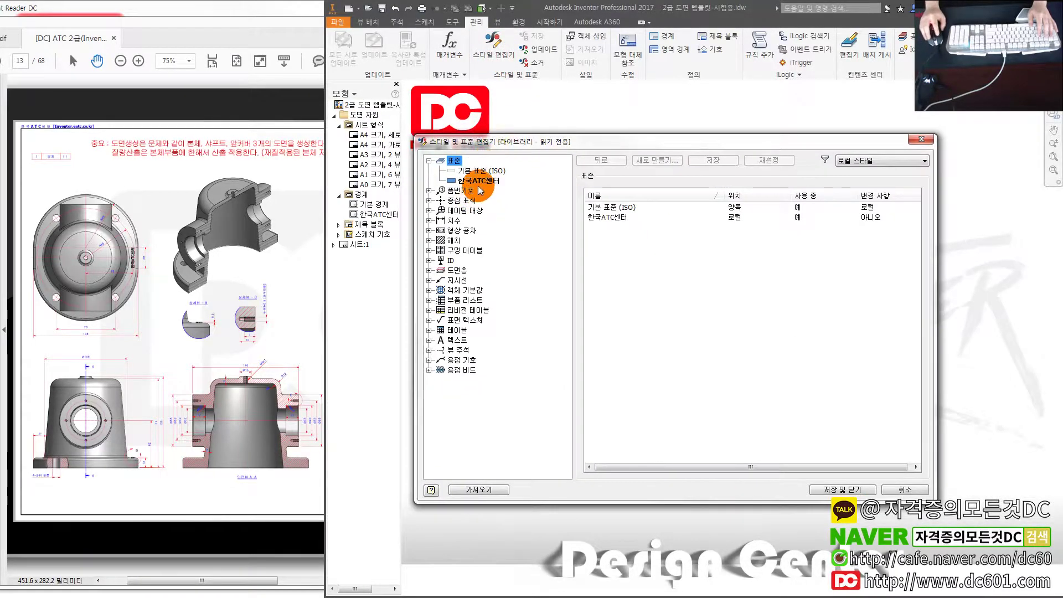
pyautogui.click(478, 181)
pyautogui.click(637, 200)
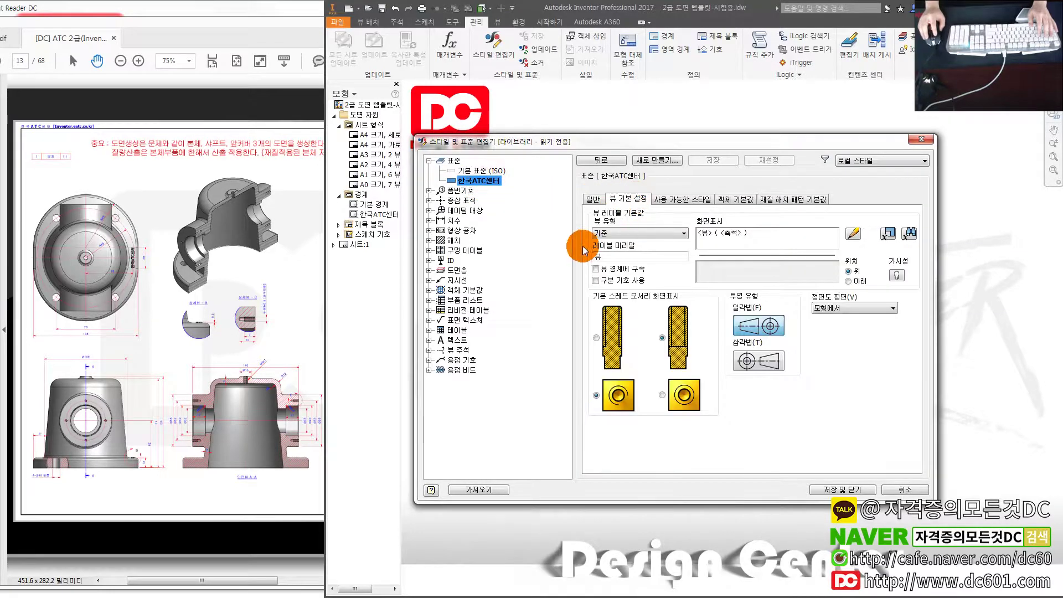
pyautogui.click(841, 490)
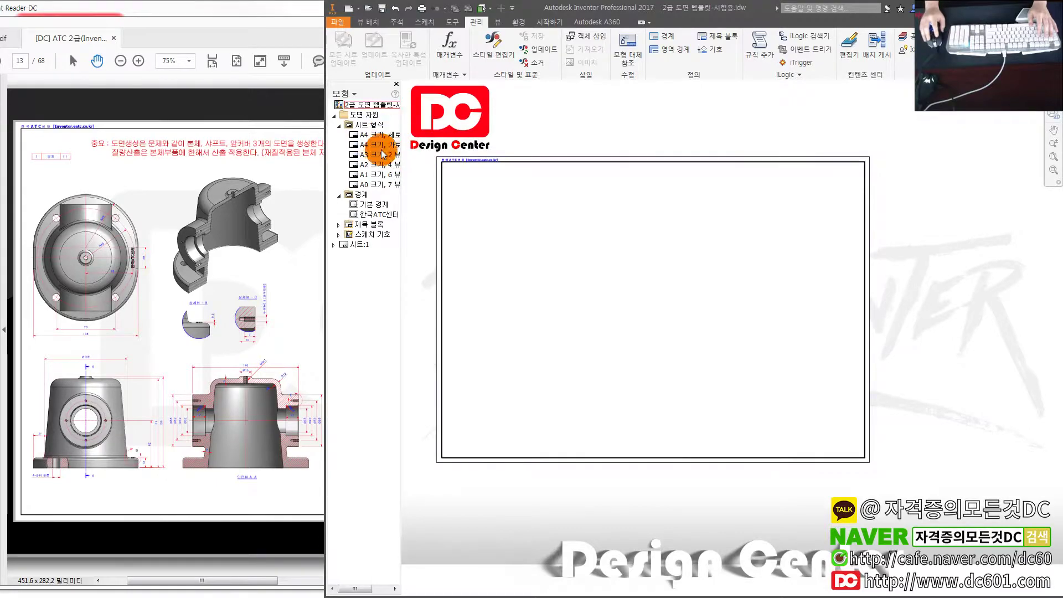
# - Check the reference PDF, then insert the 한국ATC센터 title block from Title Blocks
pyautogui.click(201, 249)
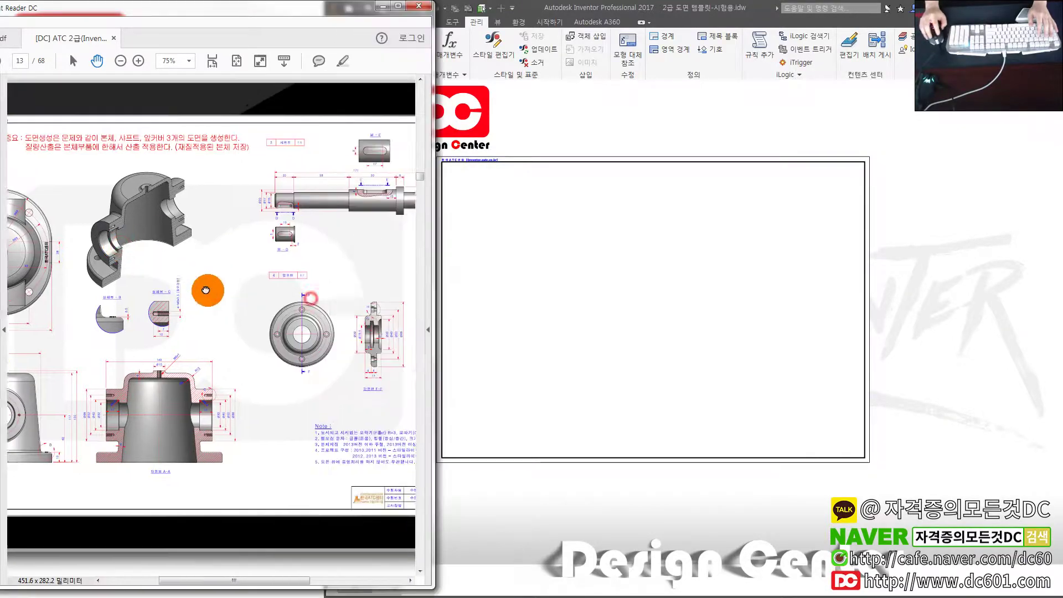
pyautogui.click(526, 285)
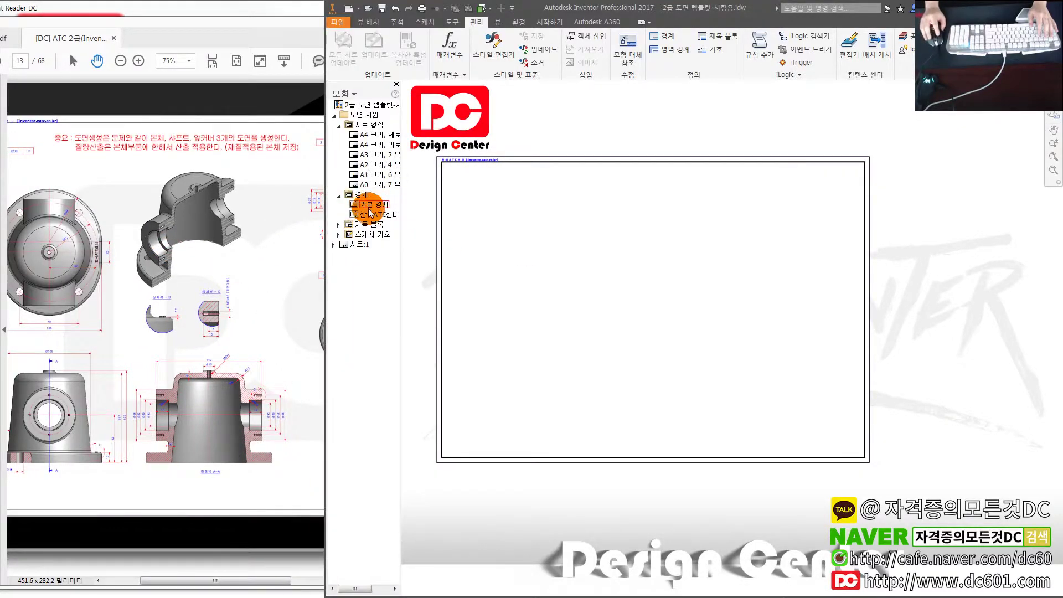
pyautogui.click(339, 224)
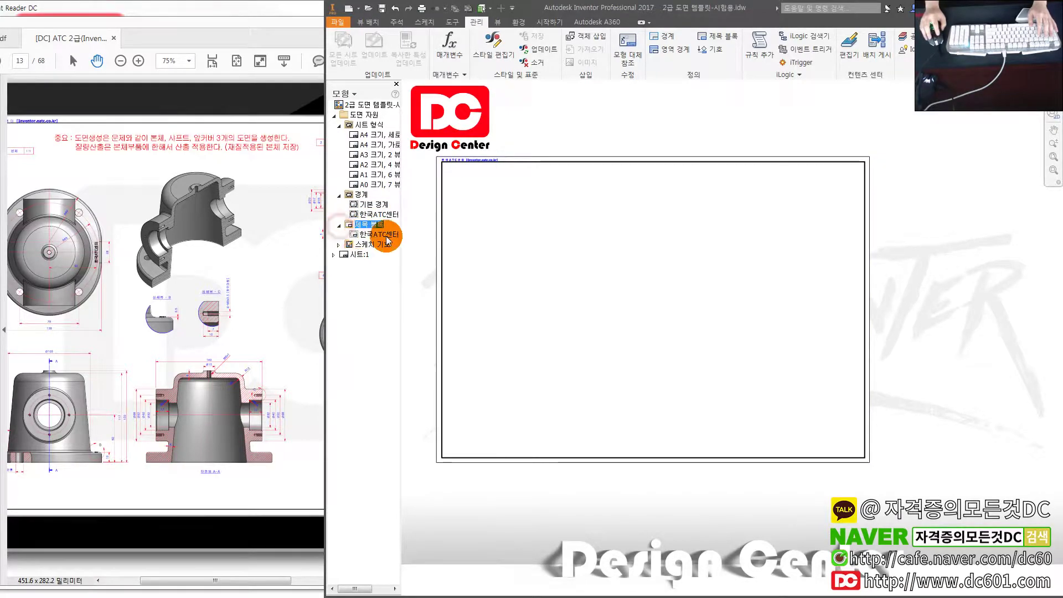
pyautogui.doubleClick(377, 234)
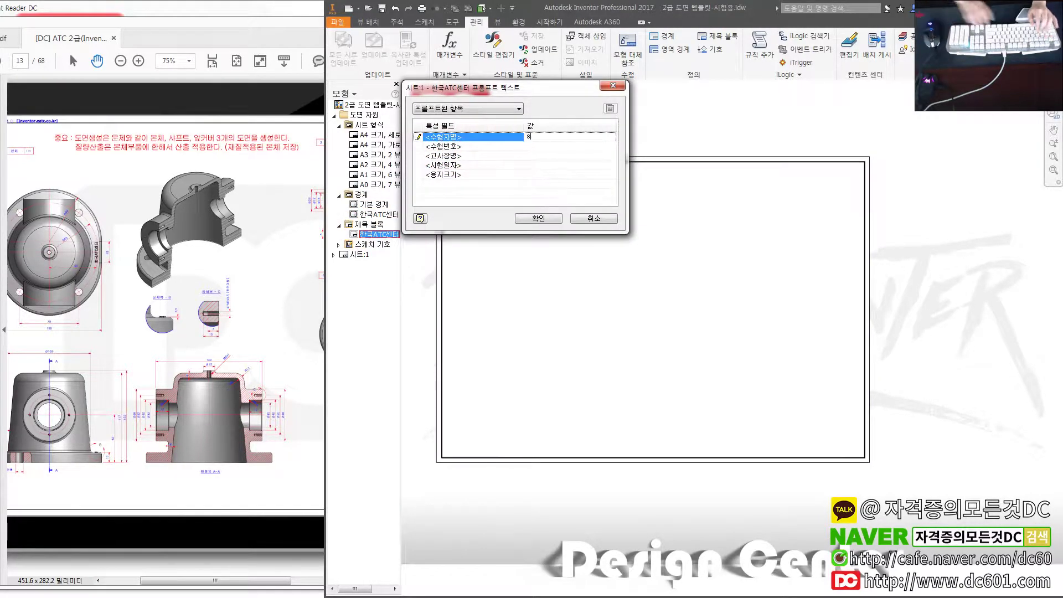
# - Fill in examinee name and number, exam site 부산메인직업학교, date 20160918 and paper size A2
pyautogui.press('BackSpace')
pyautogui.press('BackSpace')
pyautogui.write('DC')
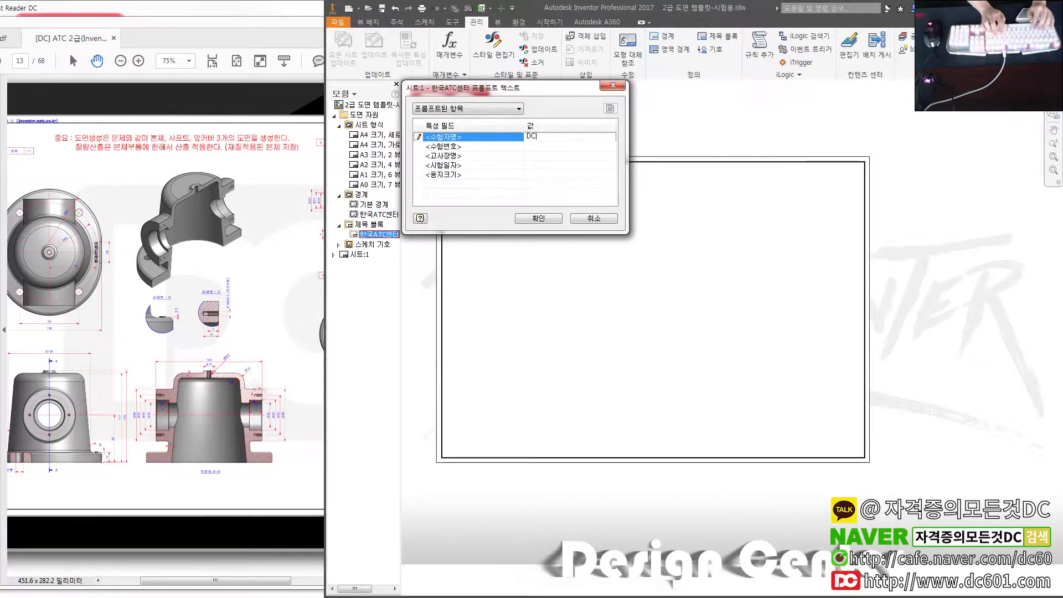
pyautogui.click(535, 156)
pyautogui.click(542, 146)
pyautogui.write('20160918')
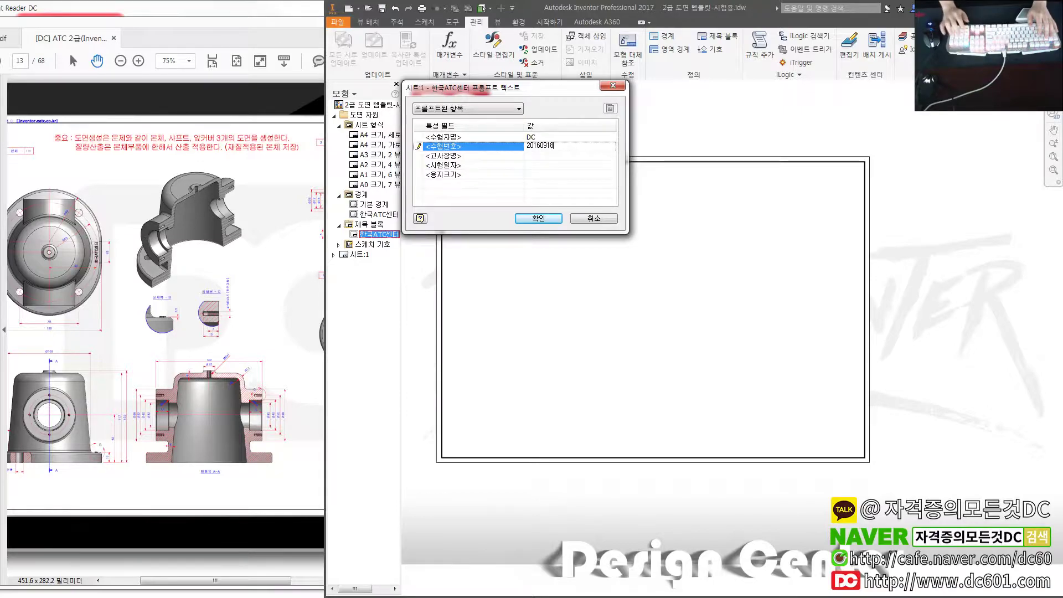
pyautogui.press('Tab')
pyautogui.write('ㅇ')
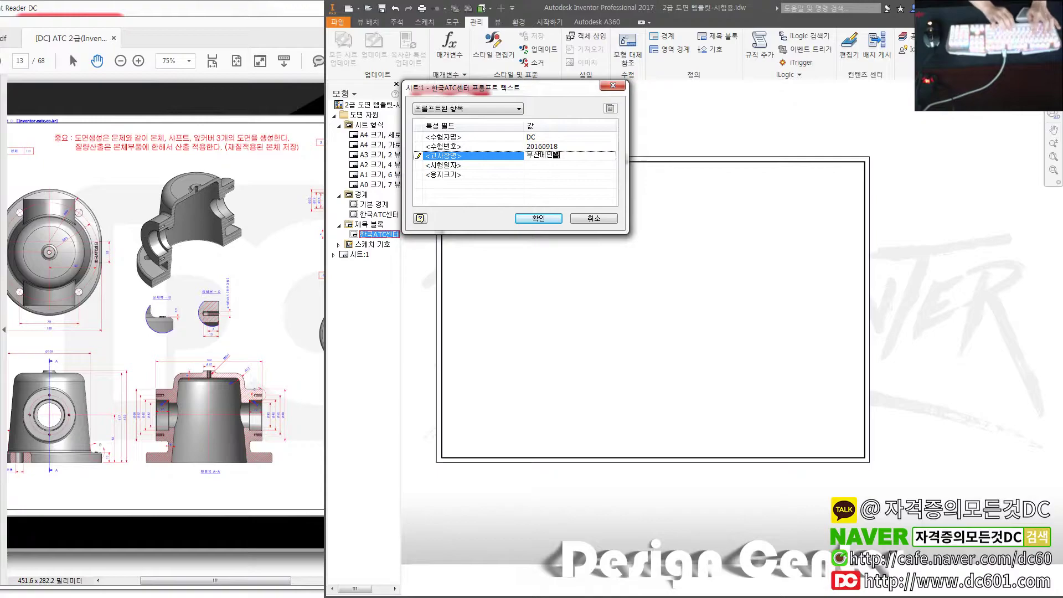
pyautogui.write('직업ㅎ')
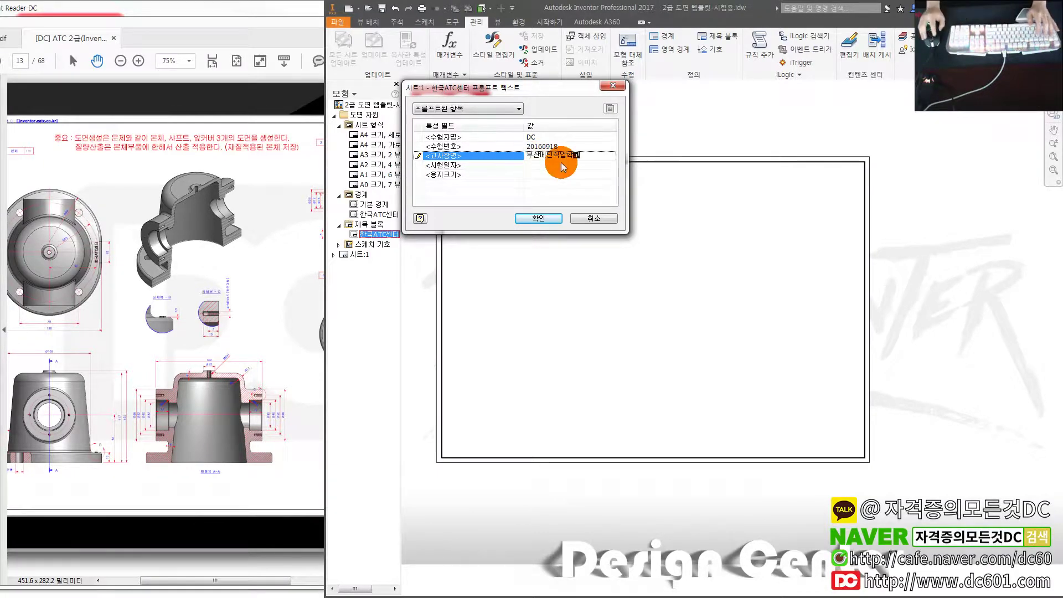
pyautogui.click(546, 165)
pyautogui.write('20160918')
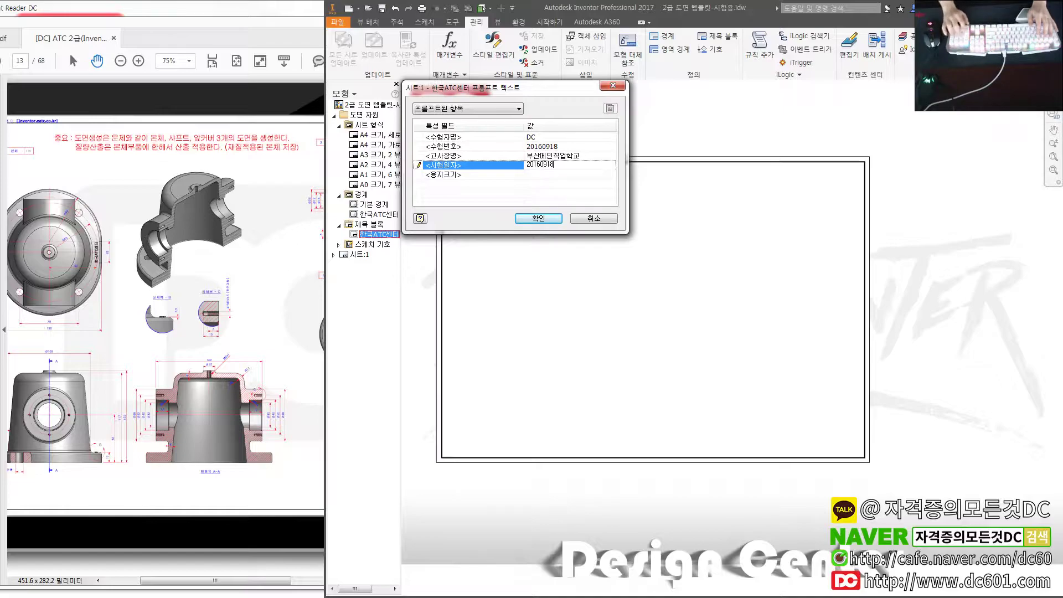
pyautogui.click(533, 176)
pyautogui.write('A2')
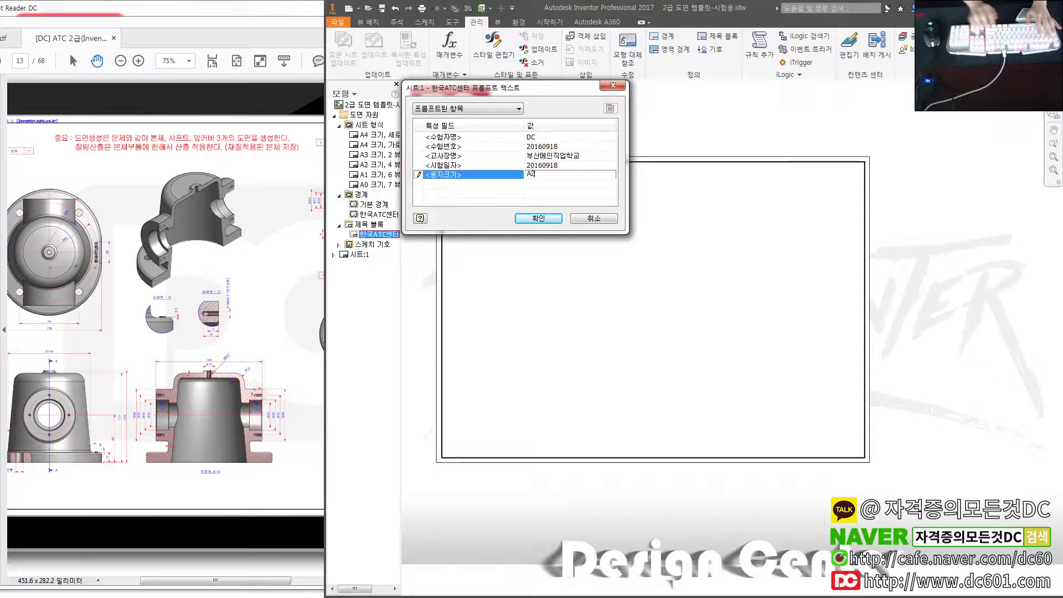
pyautogui.click(538, 218)
pyautogui.scroll(-3, 812, 464)
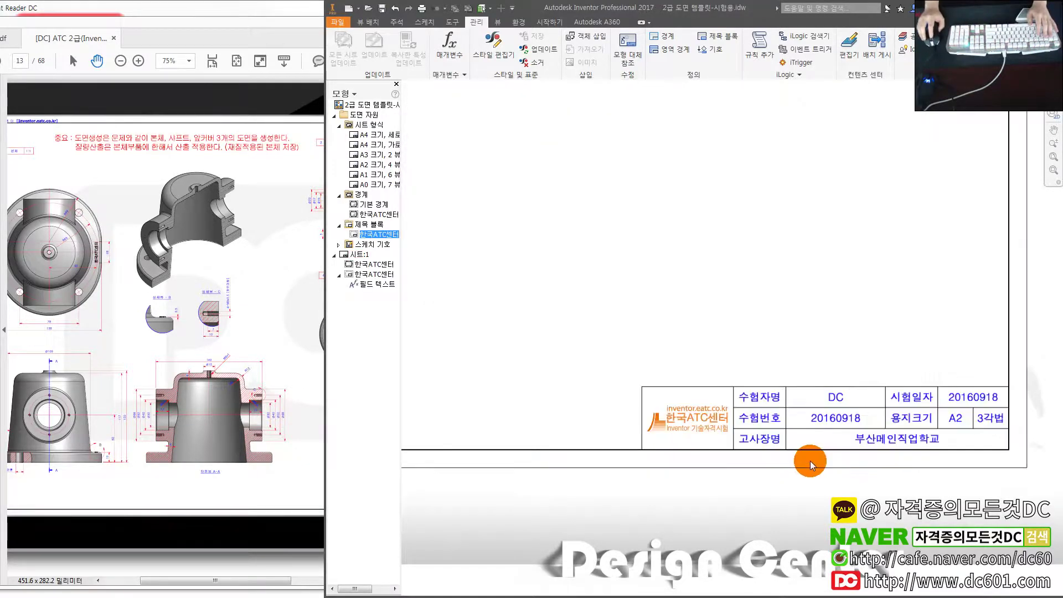
pyautogui.scroll(3, 664, 382)
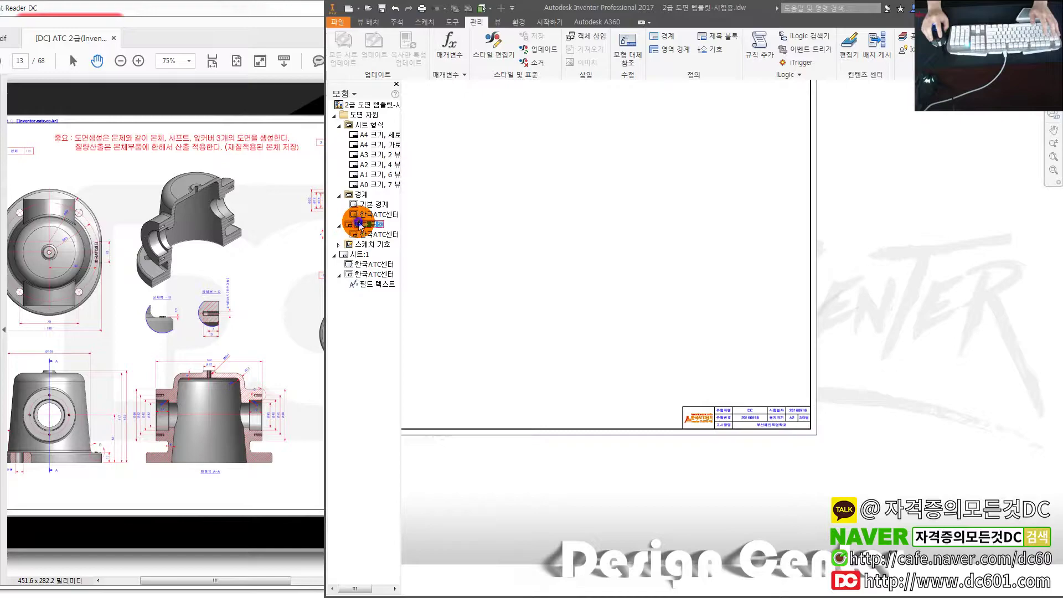
pyautogui.rightClick(360, 226)
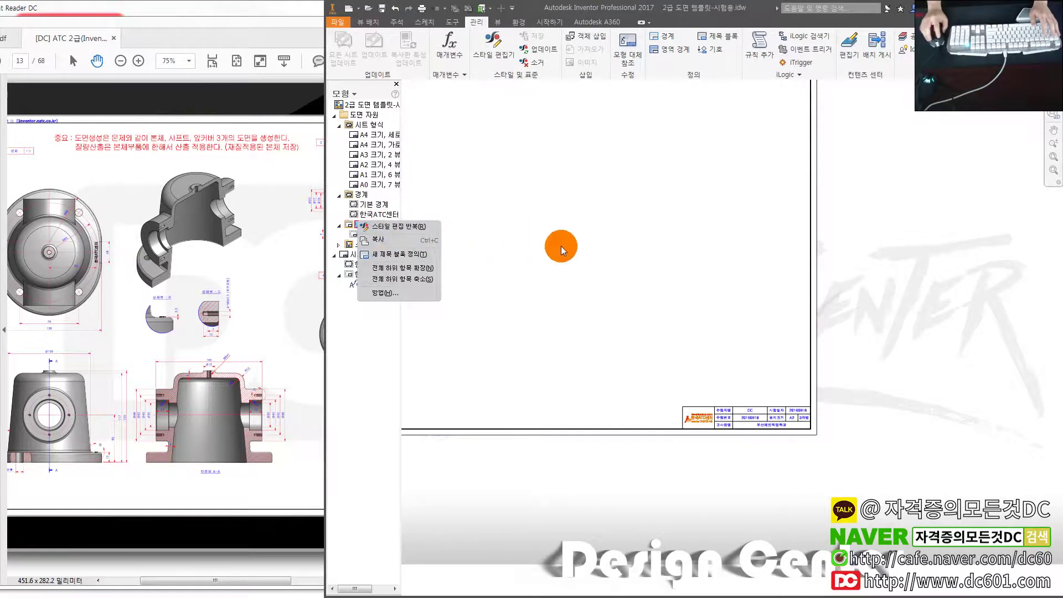
pyautogui.click(560, 246)
pyautogui.scroll(2, 520, 255)
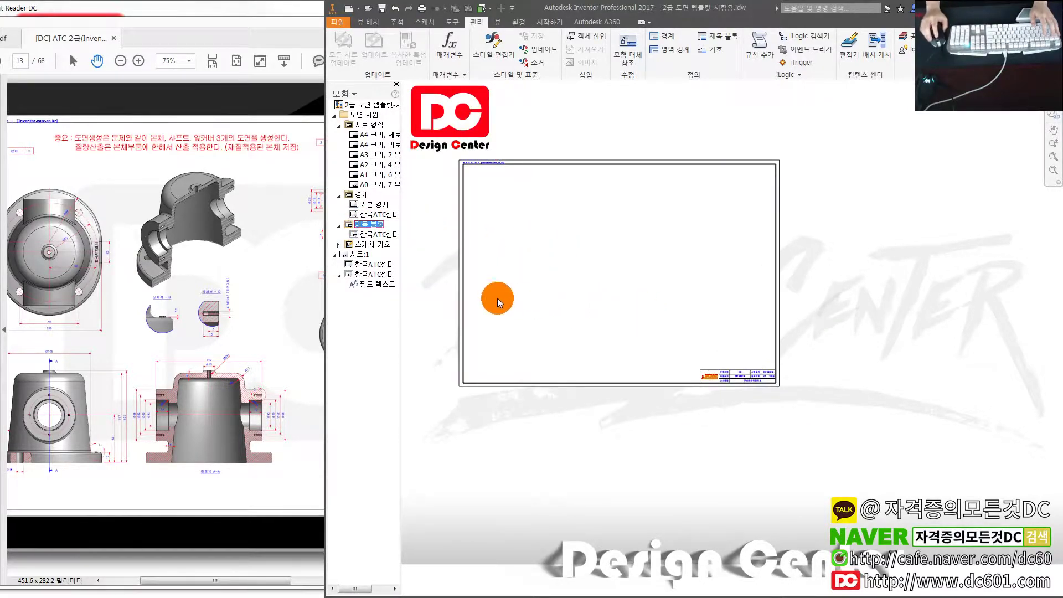
pyautogui.click(183, 294)
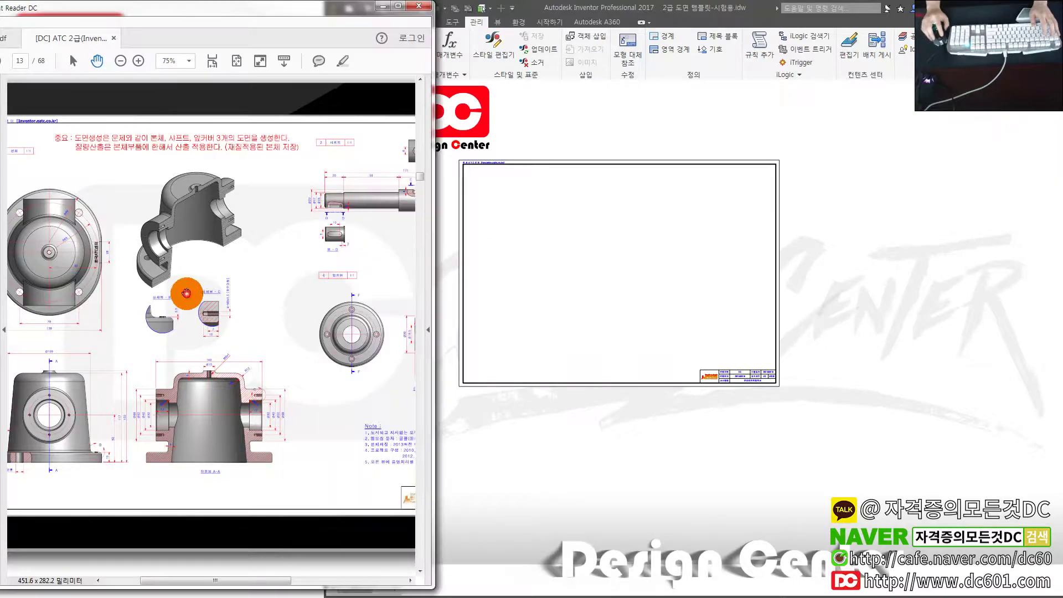
pyautogui.moveTo(177, 294); pyautogui.dragTo(246, 298)
pyautogui.click(482, 244)
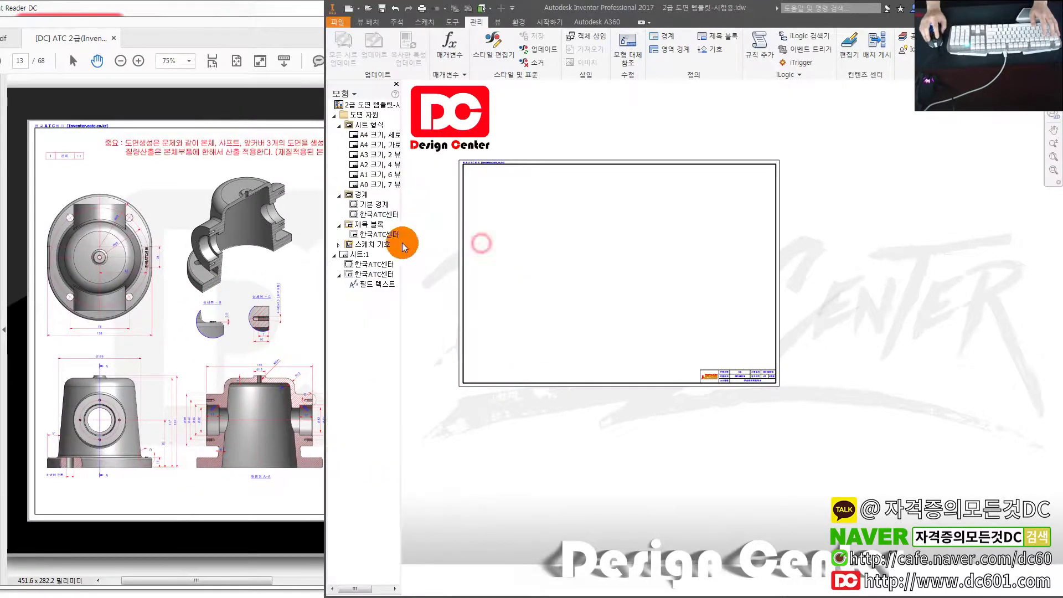
pyautogui.click(135, 183)
pyautogui.click(548, 221)
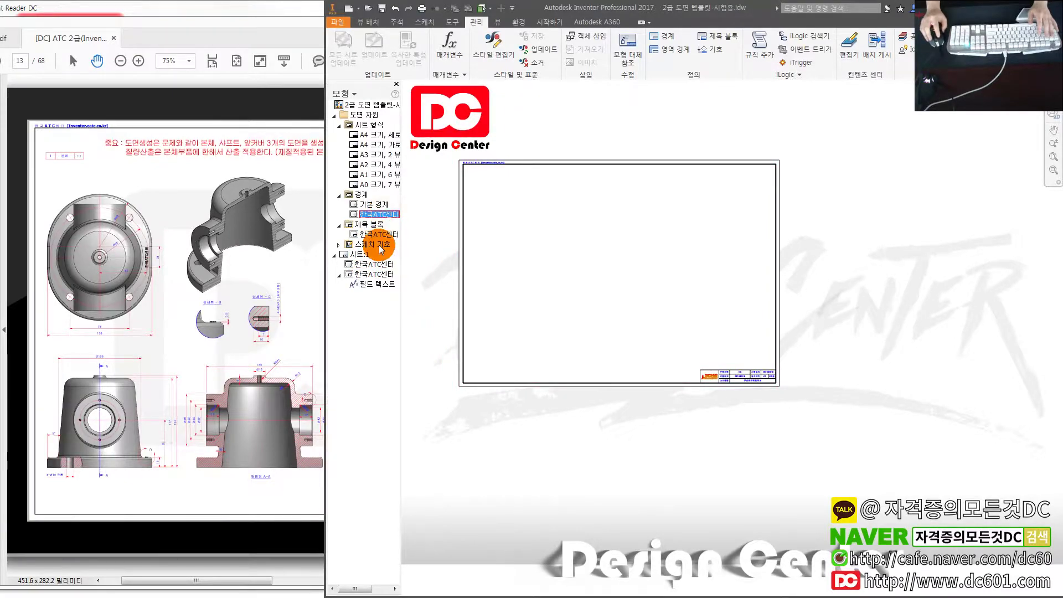
# - Drop a 품번 sketched symbol on the sheet reading 1, 본체 and 1:1
pyautogui.click(338, 244)
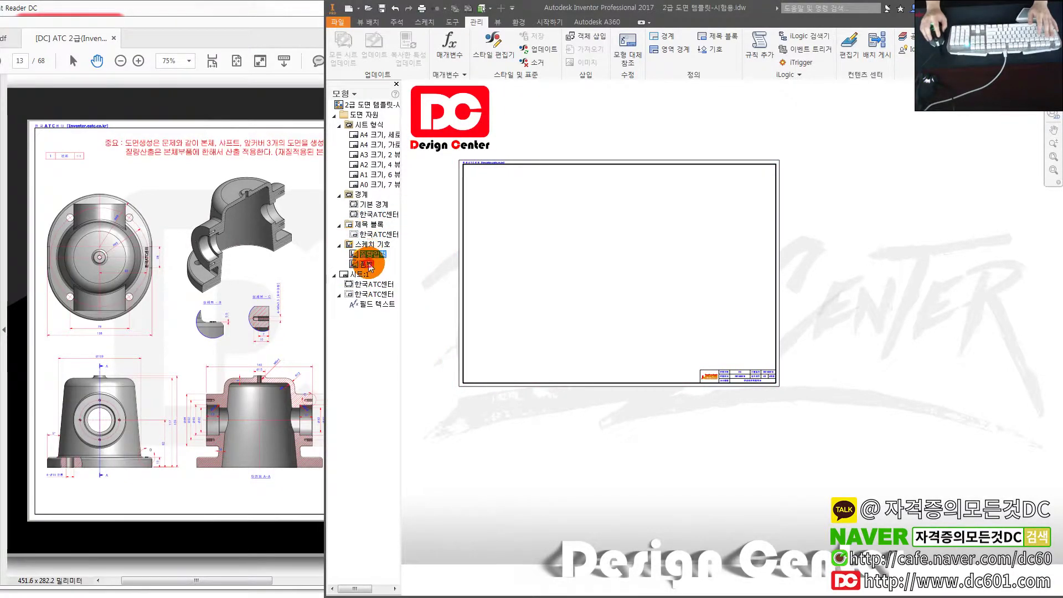
pyautogui.moveTo(366, 263); pyautogui.dragTo(495, 225)
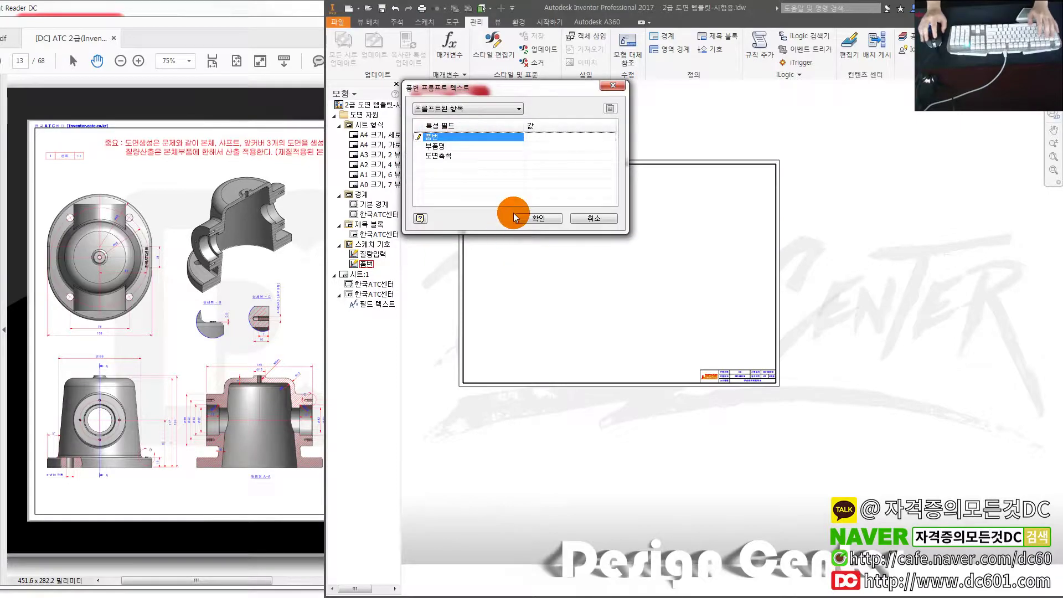
pyautogui.write('1')
pyautogui.press('Return')
pyautogui.write('본체')
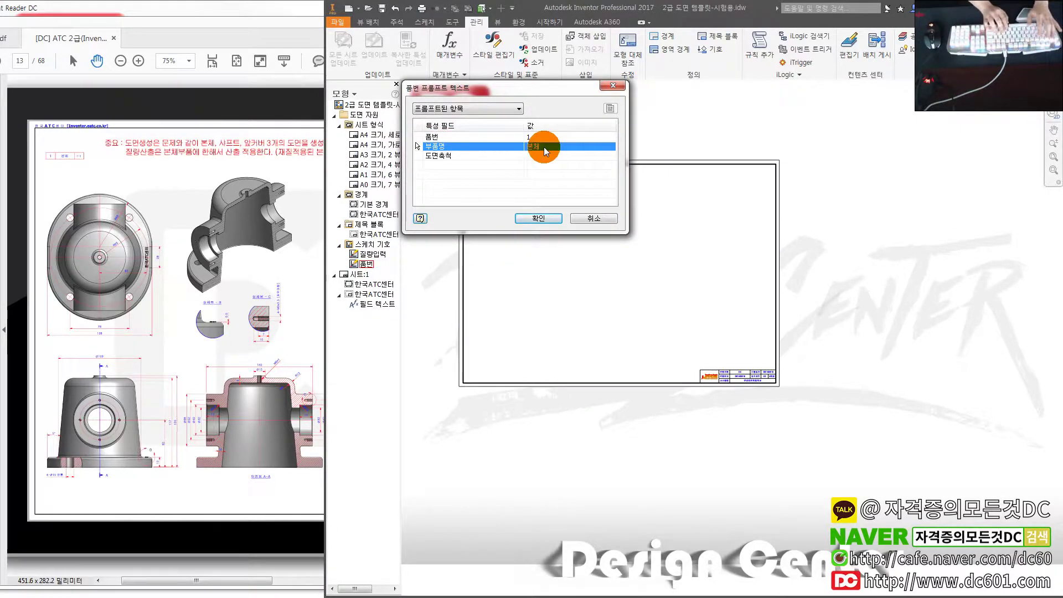
pyautogui.click(535, 155)
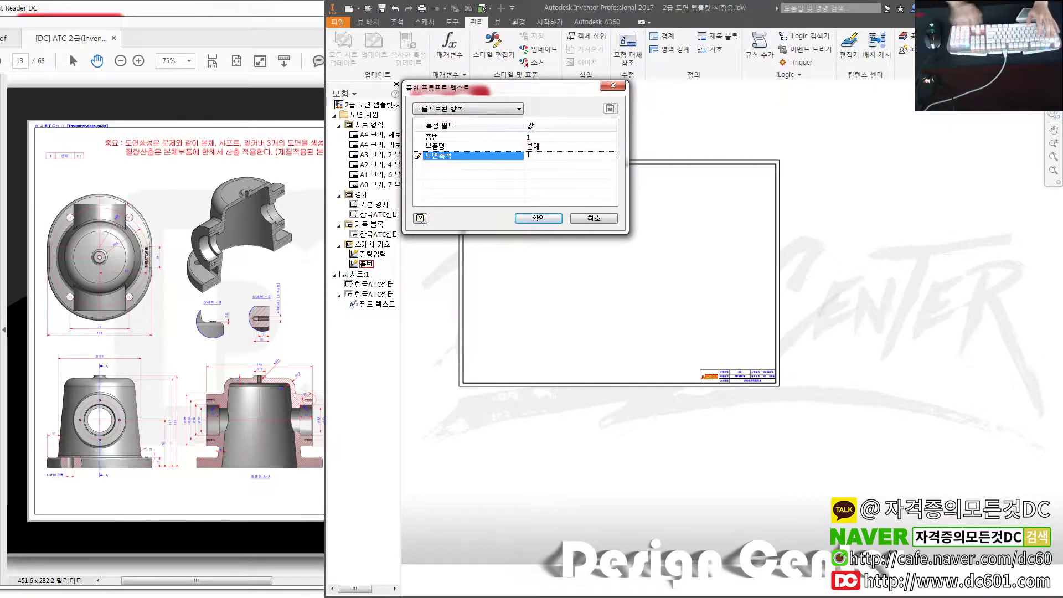
pyautogui.write('1:1')
pyautogui.click(532, 218)
pyautogui.scroll(4, 498, 199)
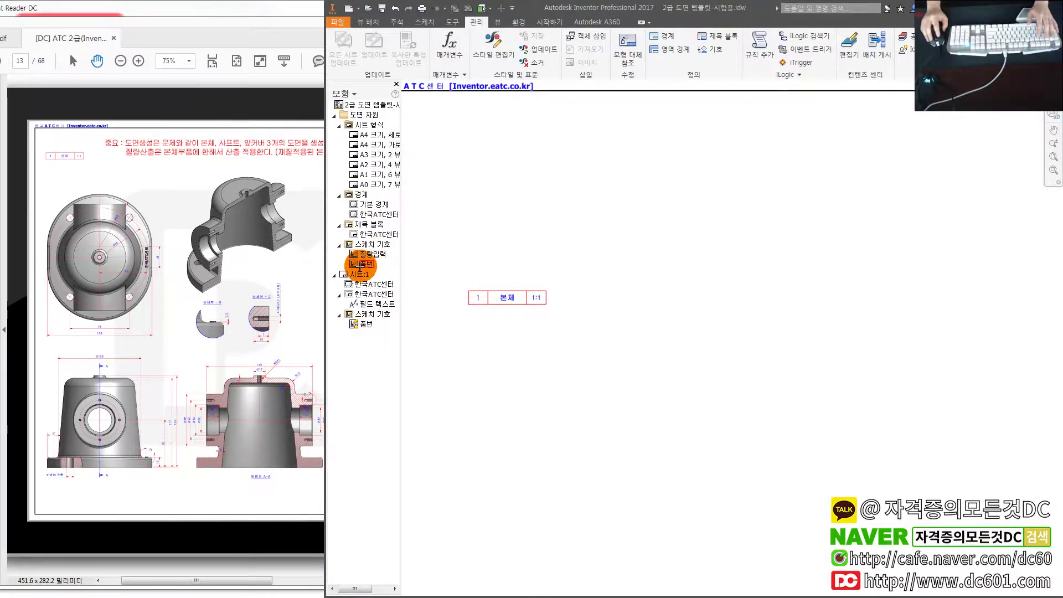
# - Add a second 품번 symbol reading 2, 샤프트, 1:1, checking the reference PDF
pyautogui.moveTo(366, 264); pyautogui.dragTo(533, 235)
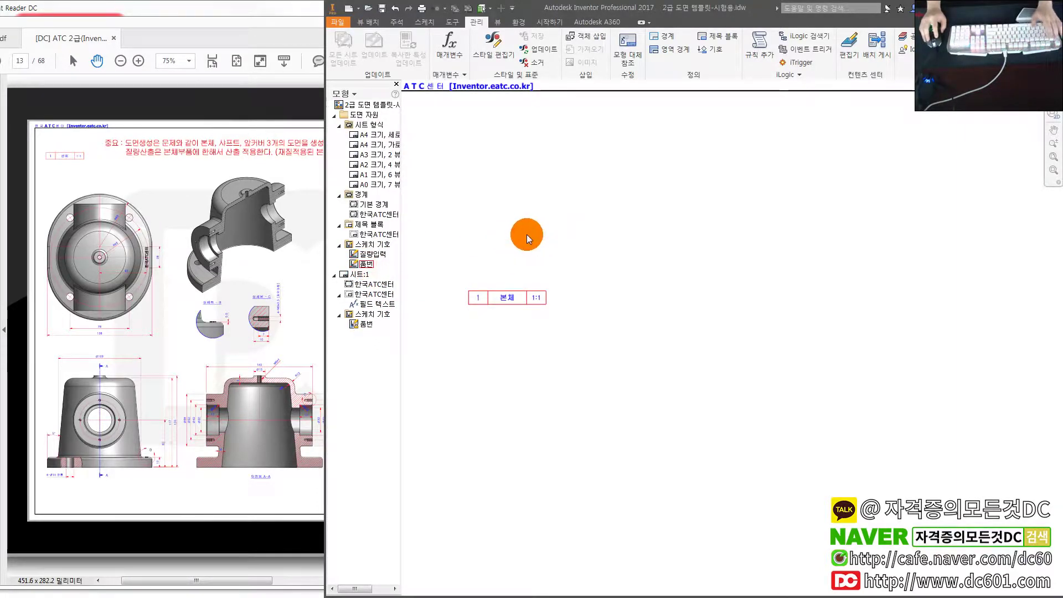
pyautogui.moveTo(366, 264); pyautogui.dragTo(558, 244)
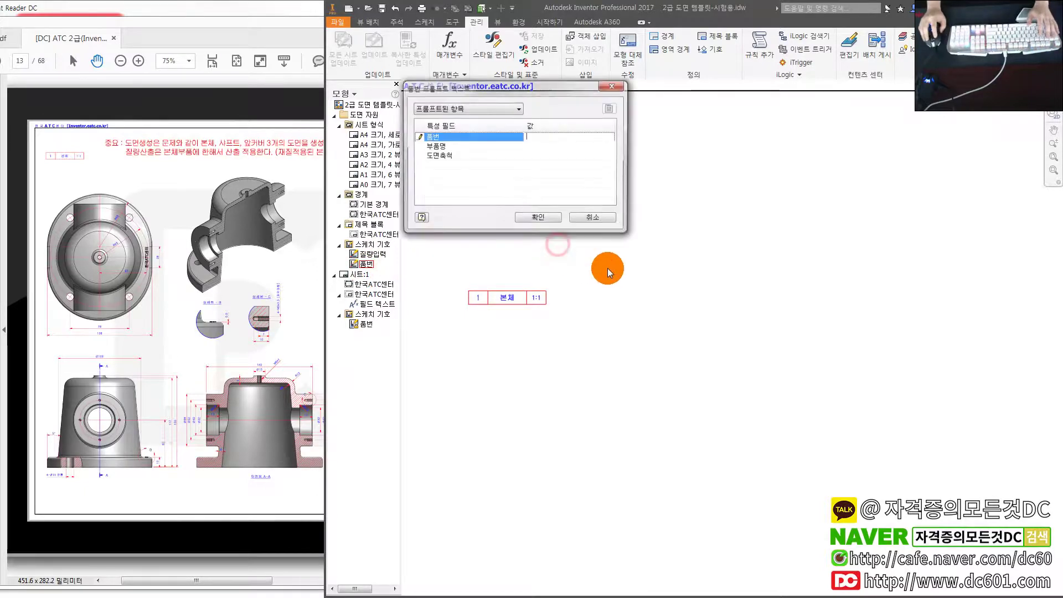
pyautogui.click(266, 299)
pyautogui.moveTo(215, 304); pyautogui.dragTo(191, 283)
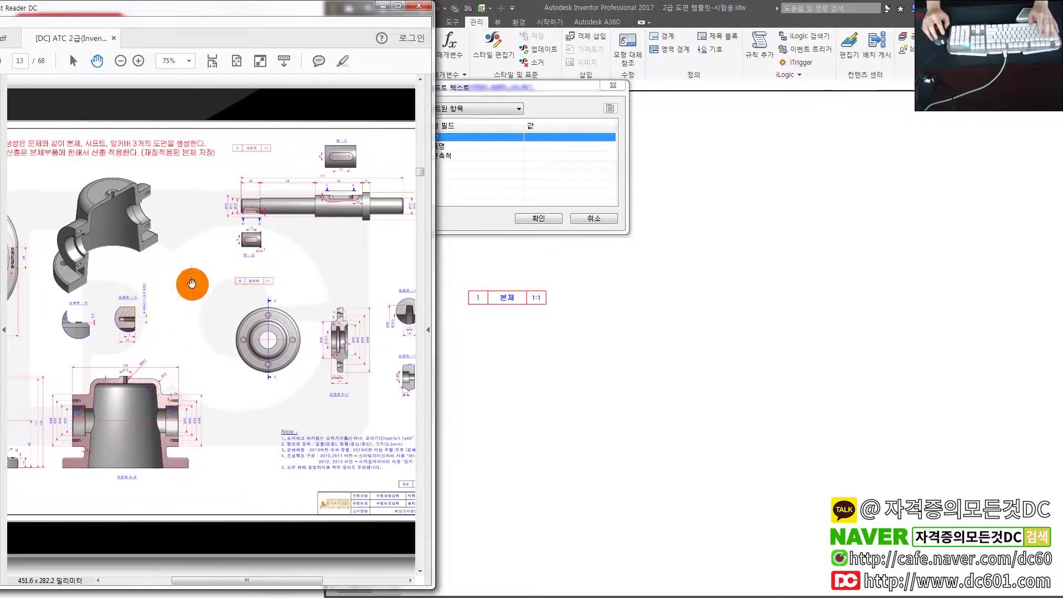
pyautogui.click(530, 136)
pyautogui.write('2')
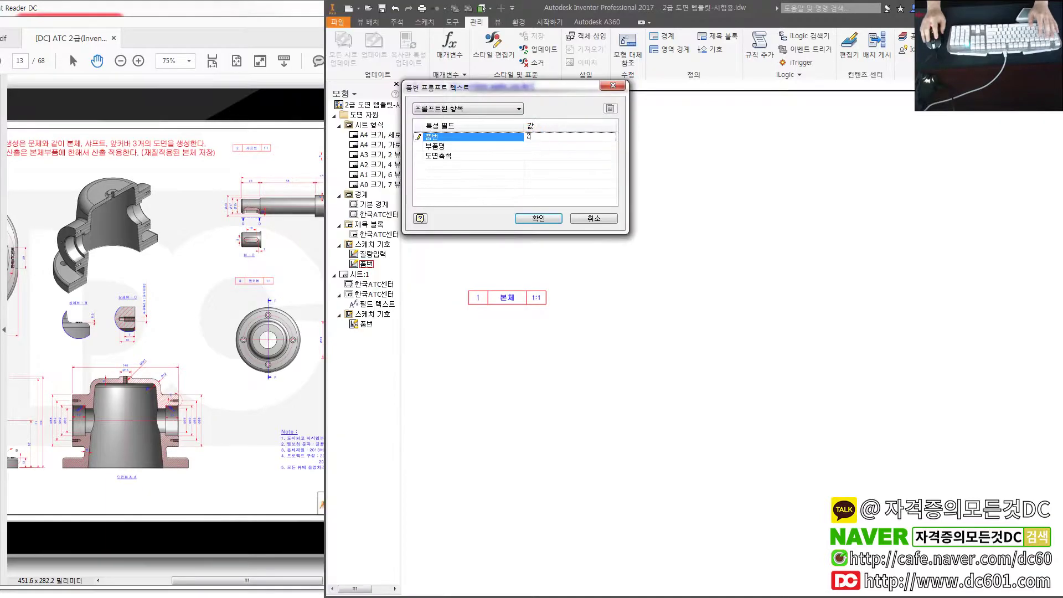
pyautogui.click(531, 148)
pyautogui.write('샤프트')
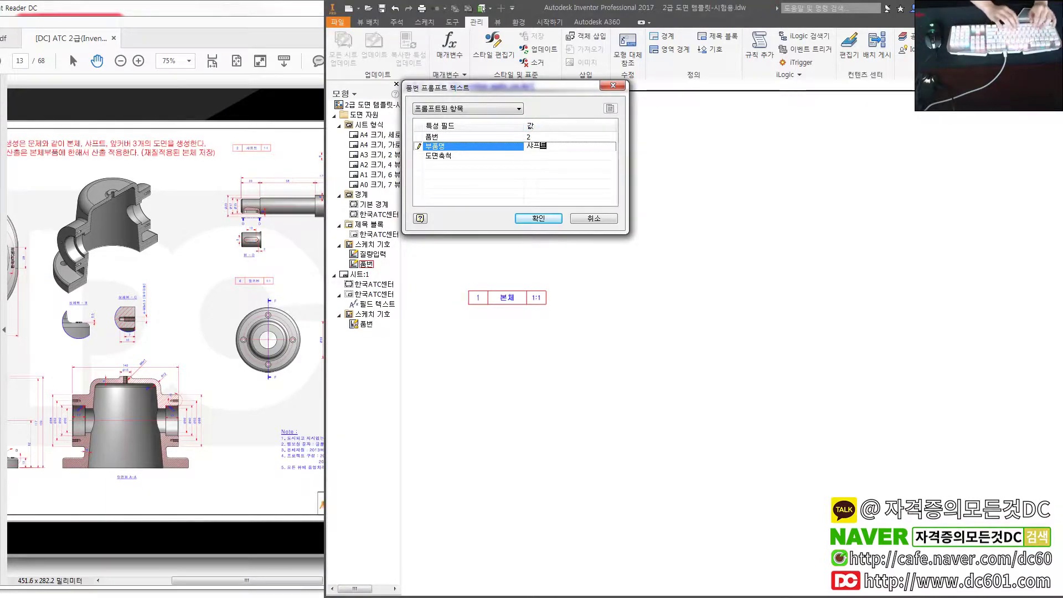
pyautogui.click(541, 157)
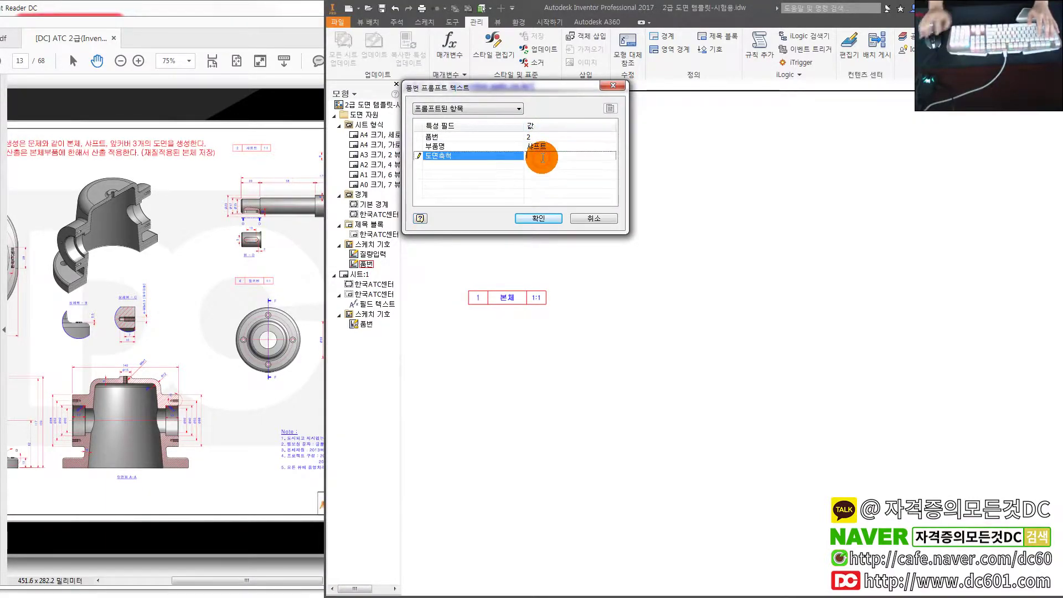
pyautogui.write('1:1')
pyautogui.click(546, 219)
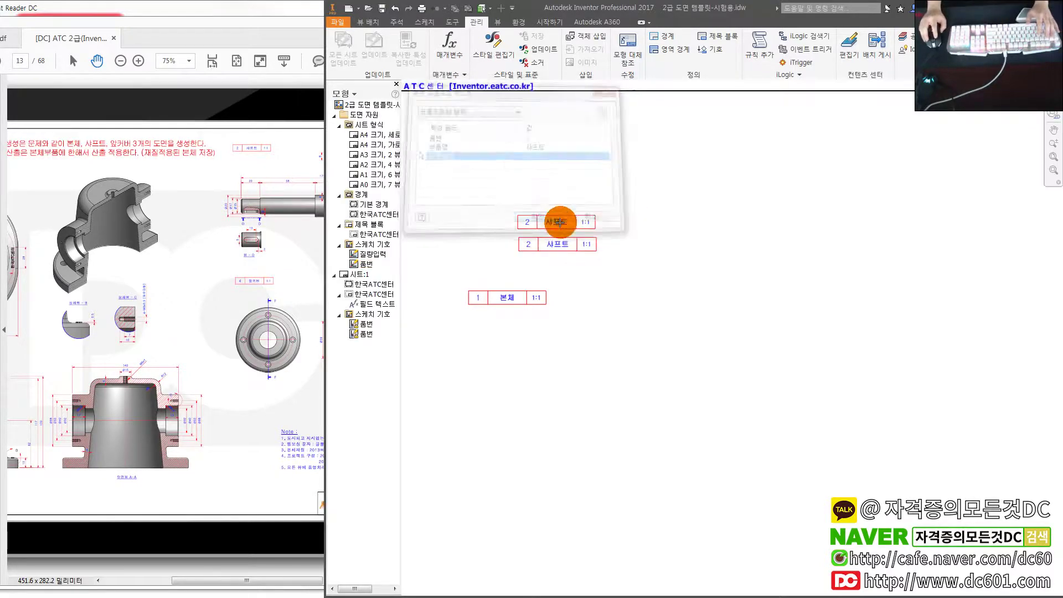
# - Add a third 품번 symbol reading 4, 앞커버, 1:1
pyautogui.click(557, 244)
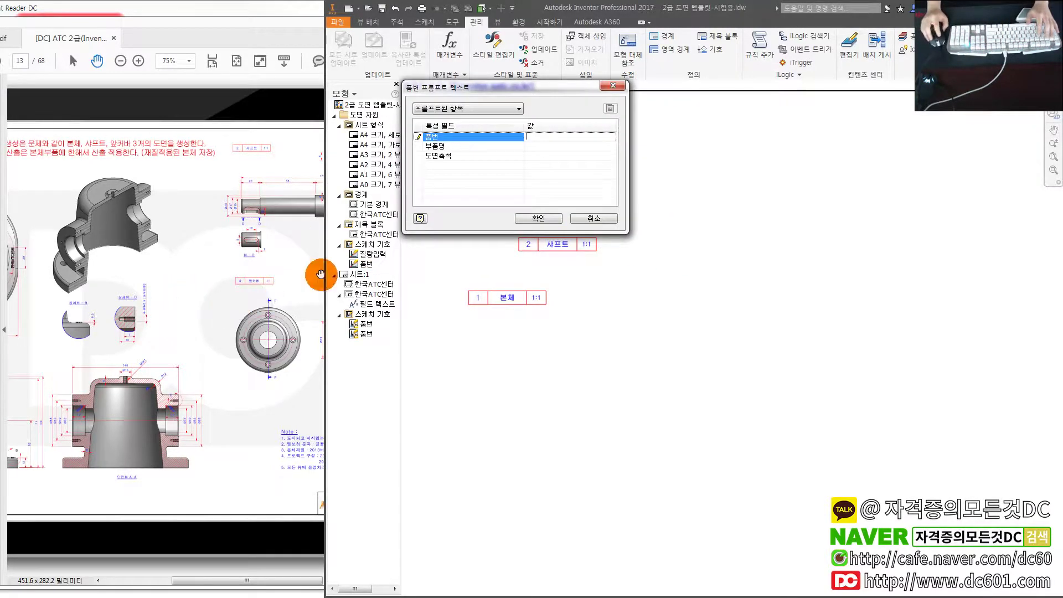
pyautogui.write('4')
pyautogui.click(541, 146)
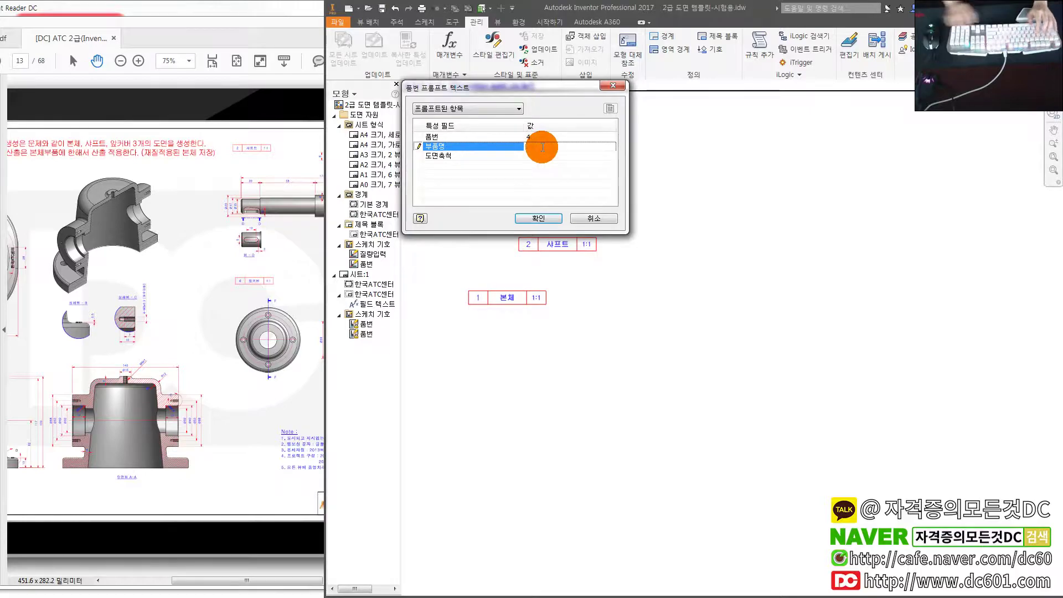
pyautogui.write('앞커버')
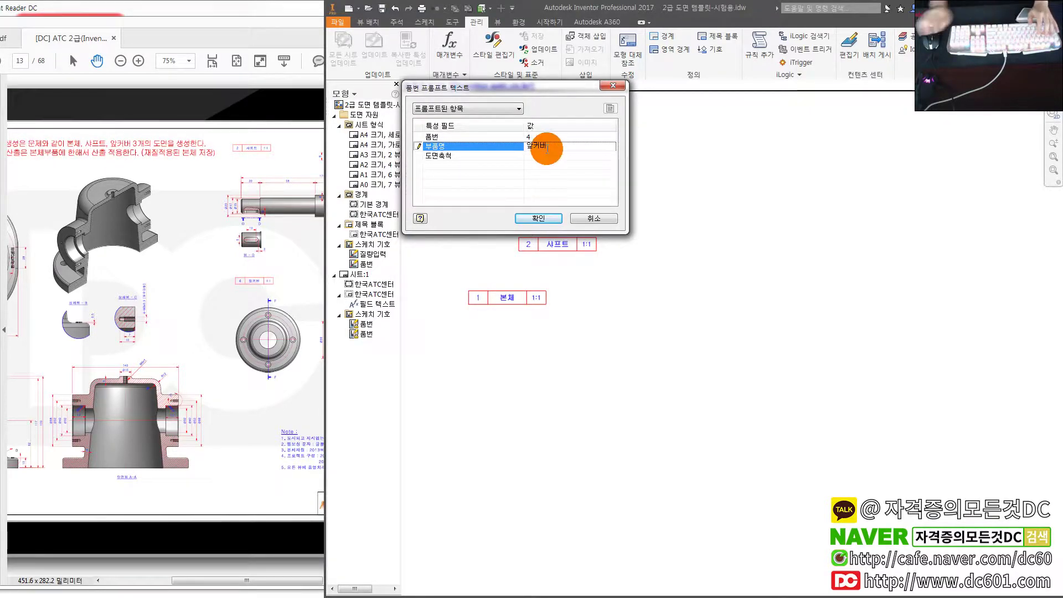
pyautogui.click(546, 155)
pyautogui.write('1:1')
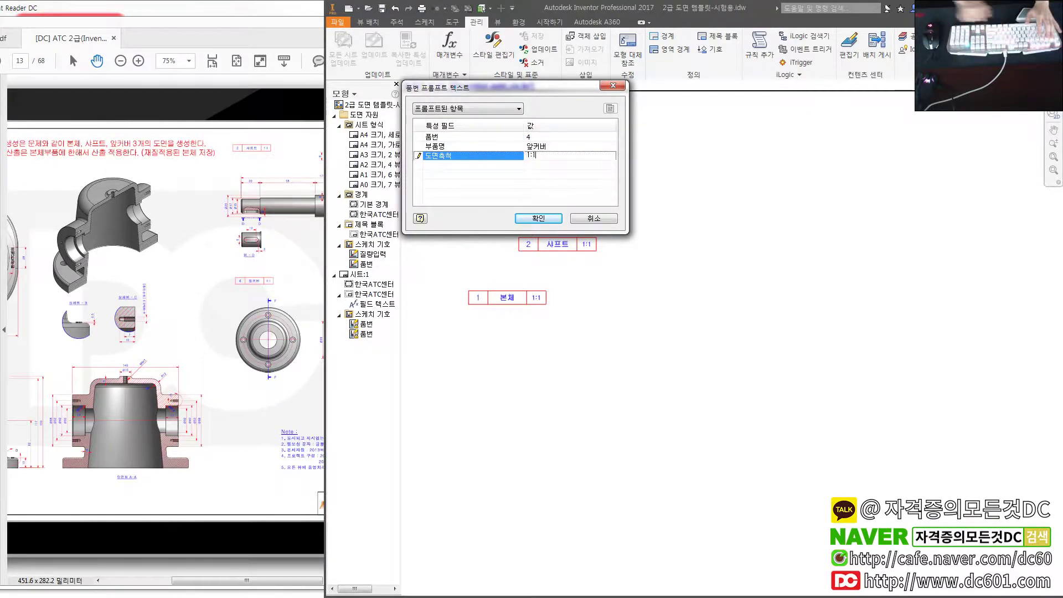
pyautogui.click(551, 218)
pyautogui.click(654, 232)
# - Zoom out and arrange the three part-number symbols across the upper and middle sheet
pyautogui.scroll(2, 649, 301)
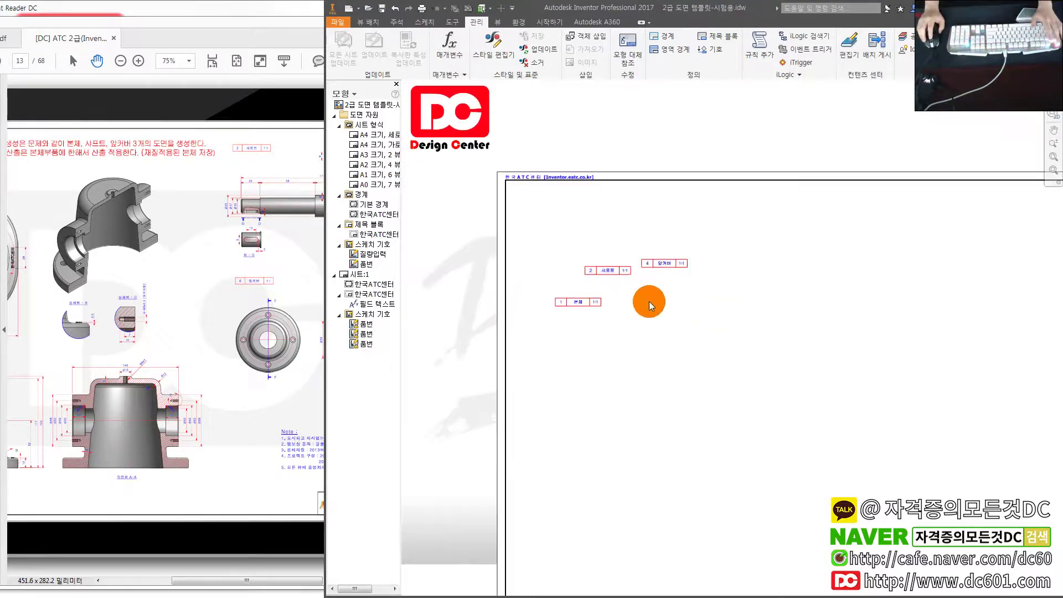
pyautogui.scroll(2, 511, 270)
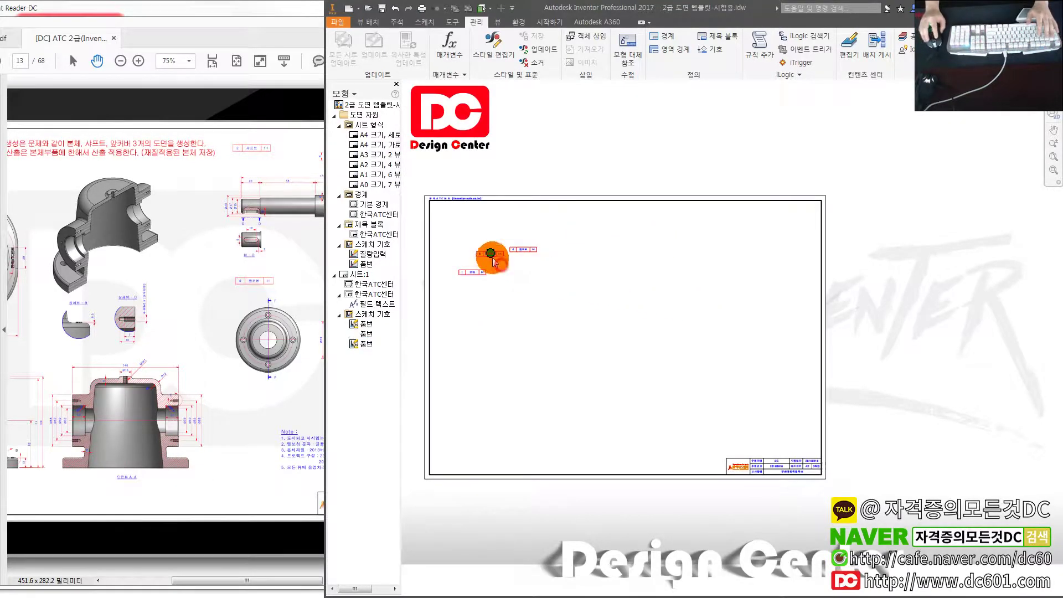
pyautogui.moveTo(488, 256); pyautogui.dragTo(701, 228)
pyautogui.moveTo(523, 250); pyautogui.dragTo(678, 380)
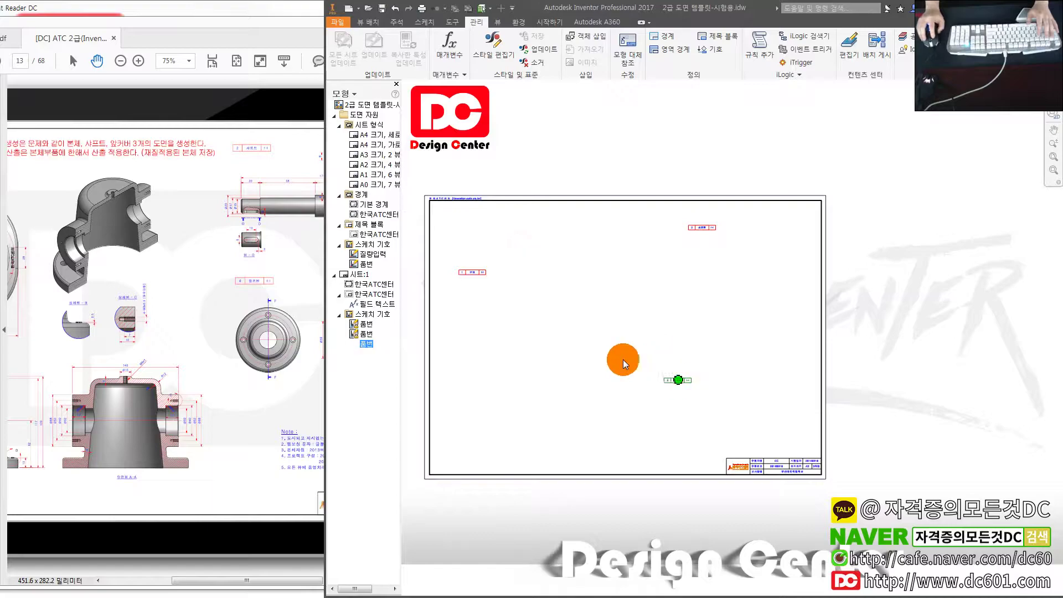
pyautogui.moveTo(473, 273); pyautogui.dragTo(453, 222)
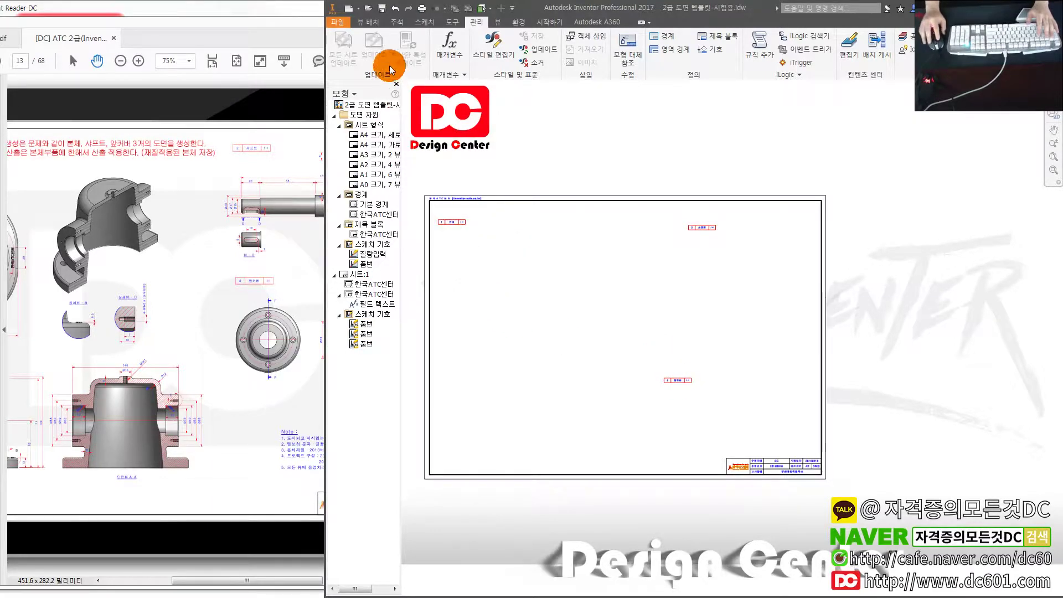
pyautogui.click(365, 22)
# - Start a base view of 1-본체.ipt and try a first placement on the sheet
pyautogui.click(338, 43)
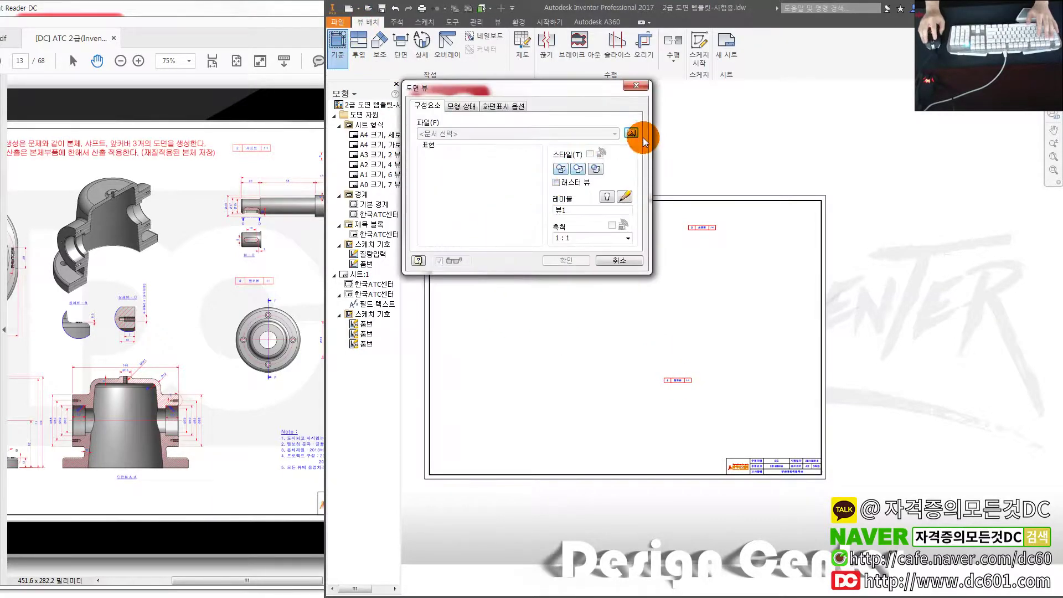
pyautogui.click(630, 132)
pyautogui.doubleClick(482, 135)
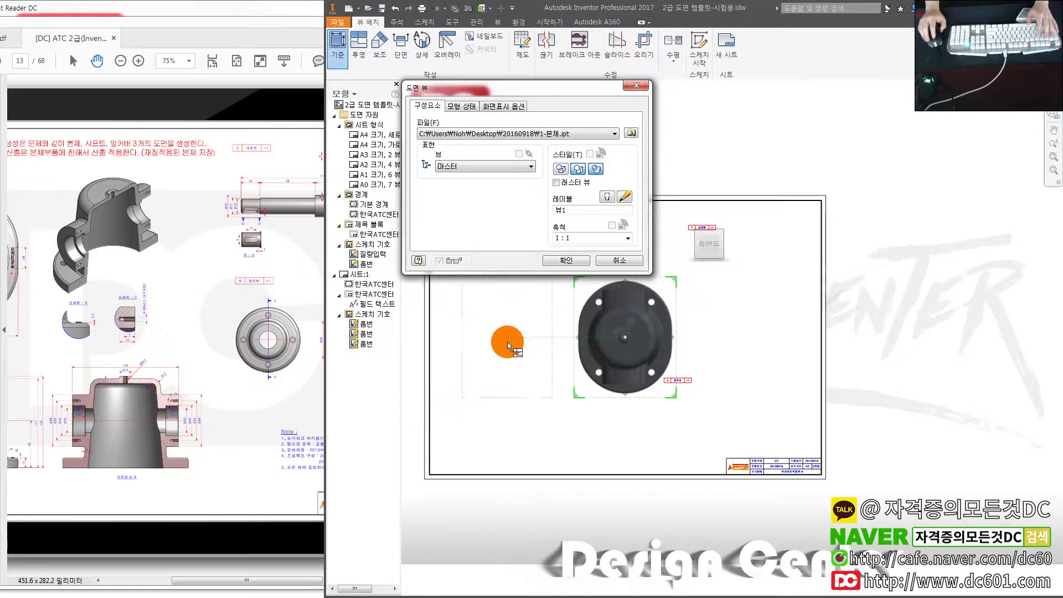
pyautogui.moveTo(461, 338); pyautogui.dragTo(601, 350)
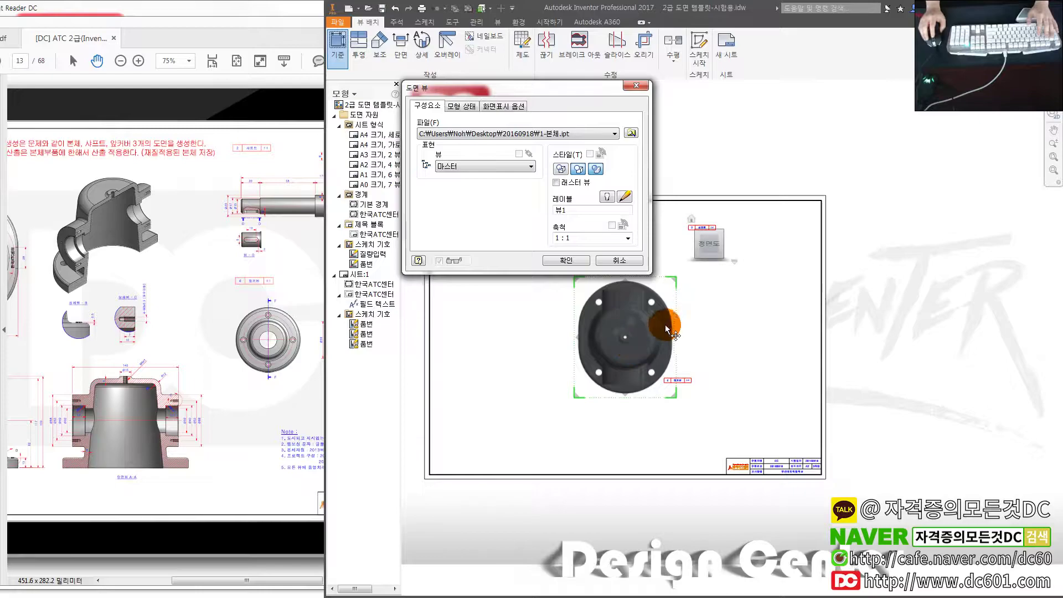
pyautogui.moveTo(634, 328); pyautogui.dragTo(626, 381, button='middle')
pyautogui.click(607, 198)
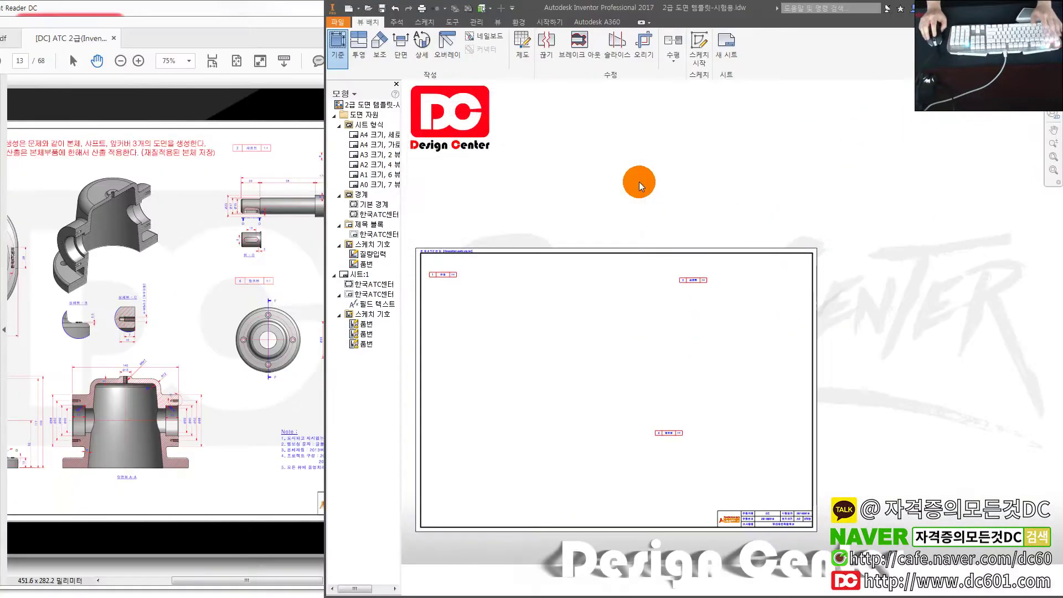
# - Restart the 1-본체.ipt base view and orient it to the front face showing the side hole
pyautogui.click(338, 43)
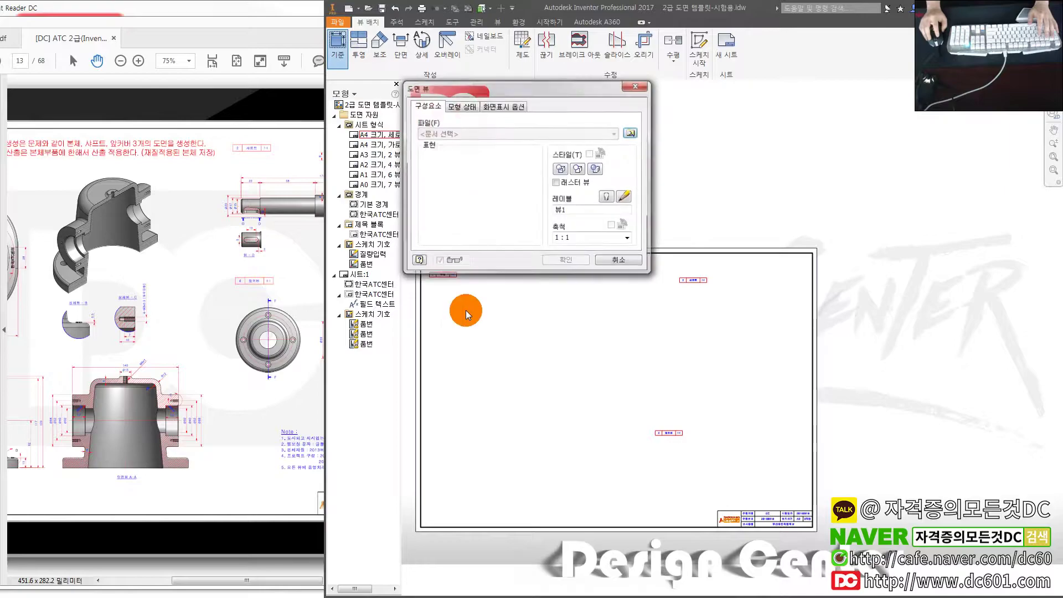
pyautogui.click(630, 133)
pyautogui.doubleClick(490, 137)
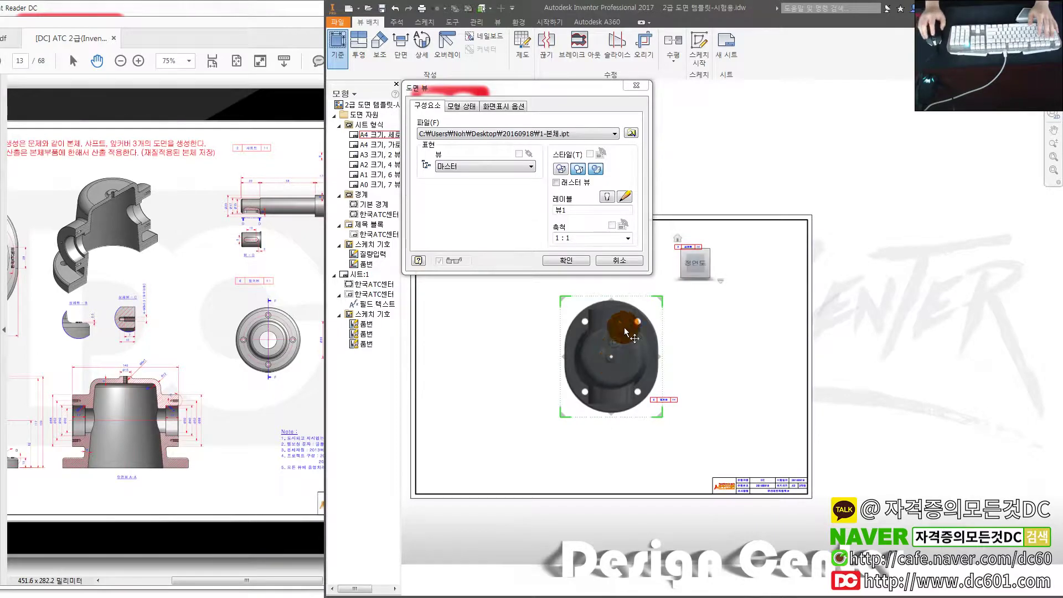
pyautogui.moveTo(696, 262)
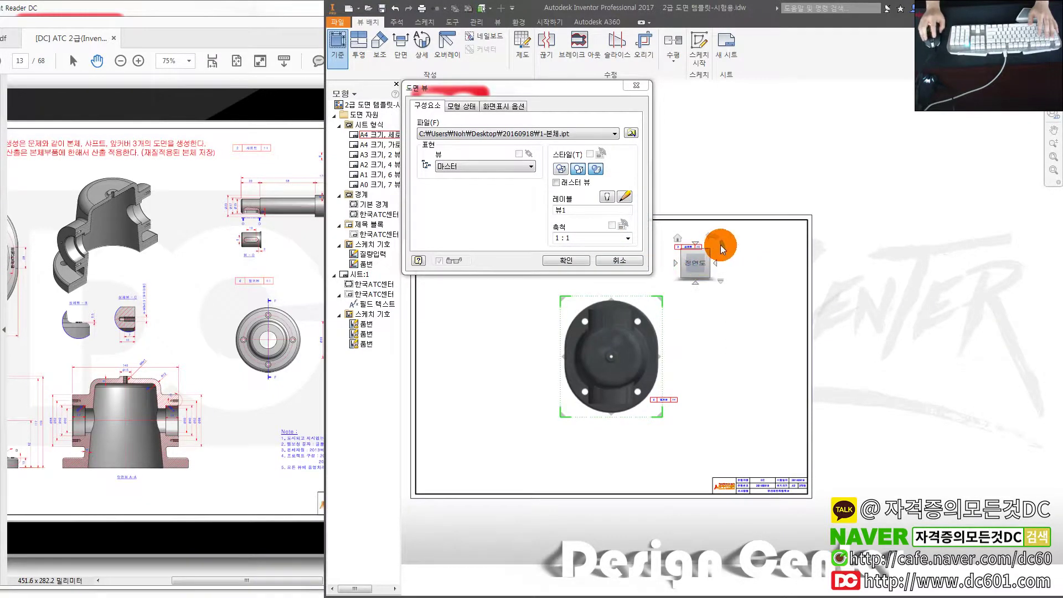
pyautogui.click(726, 246)
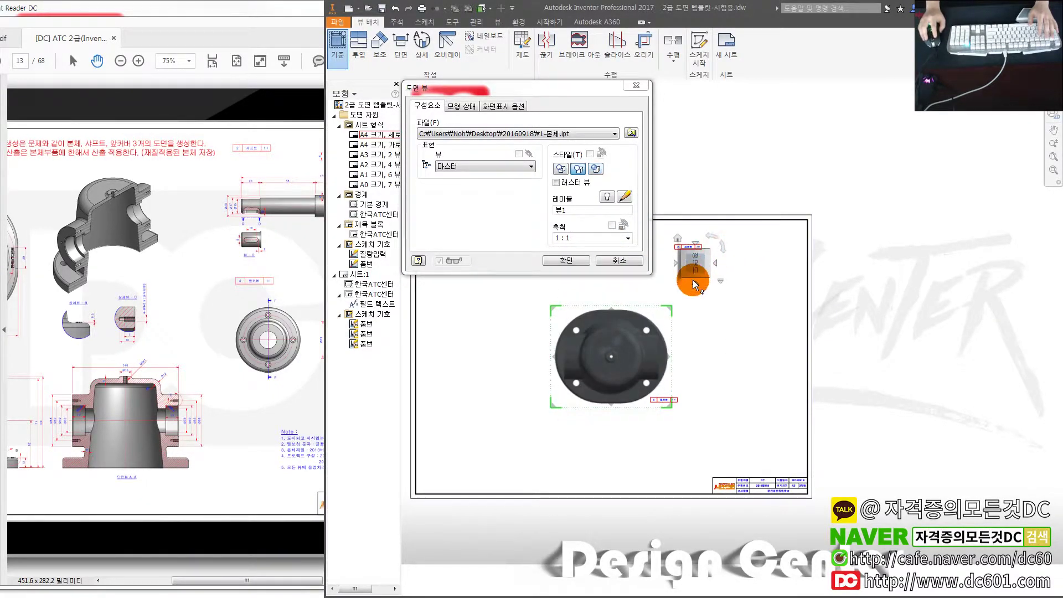
pyautogui.click(204, 344)
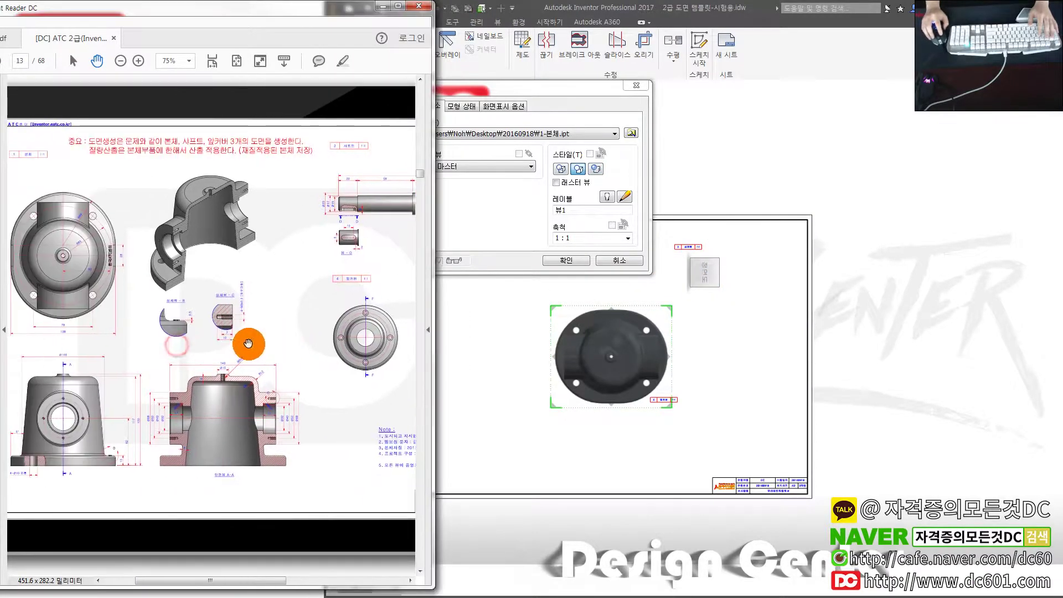
pyautogui.moveTo(217, 342); pyautogui.dragTo(234, 340)
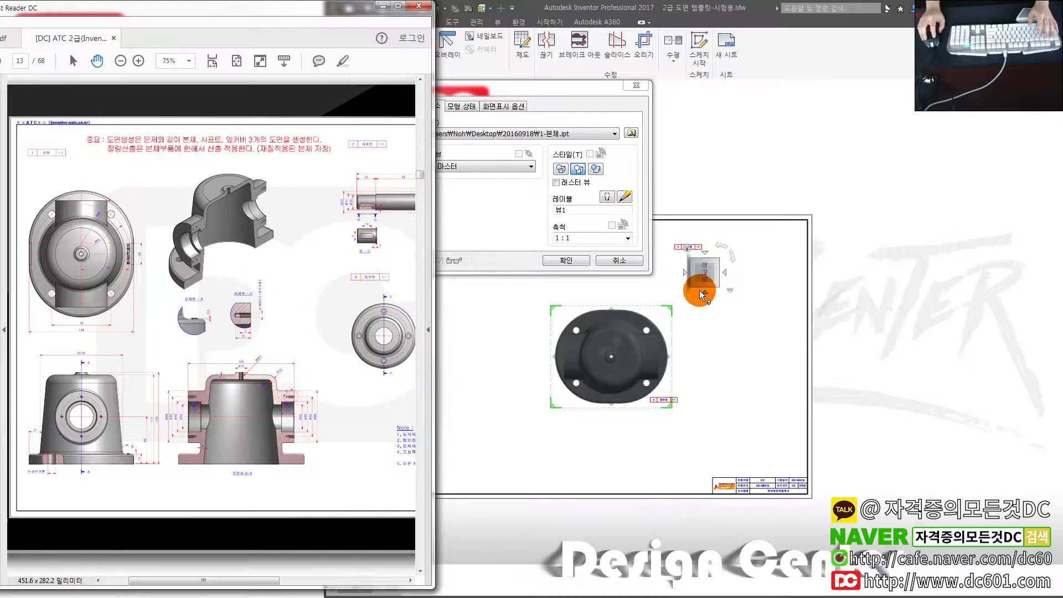
pyautogui.moveTo(689, 283)
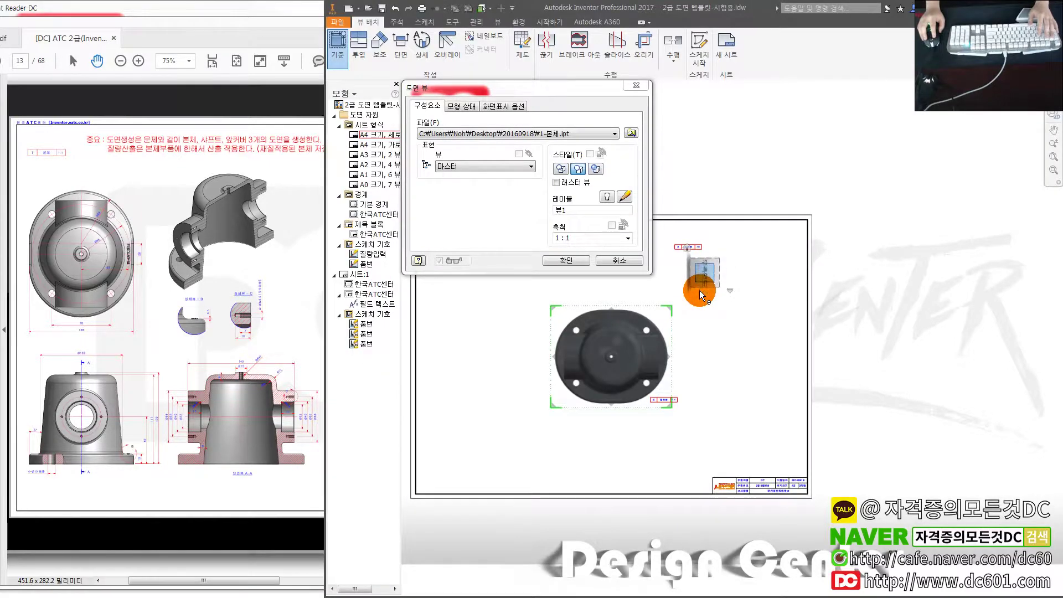
pyautogui.click(701, 294)
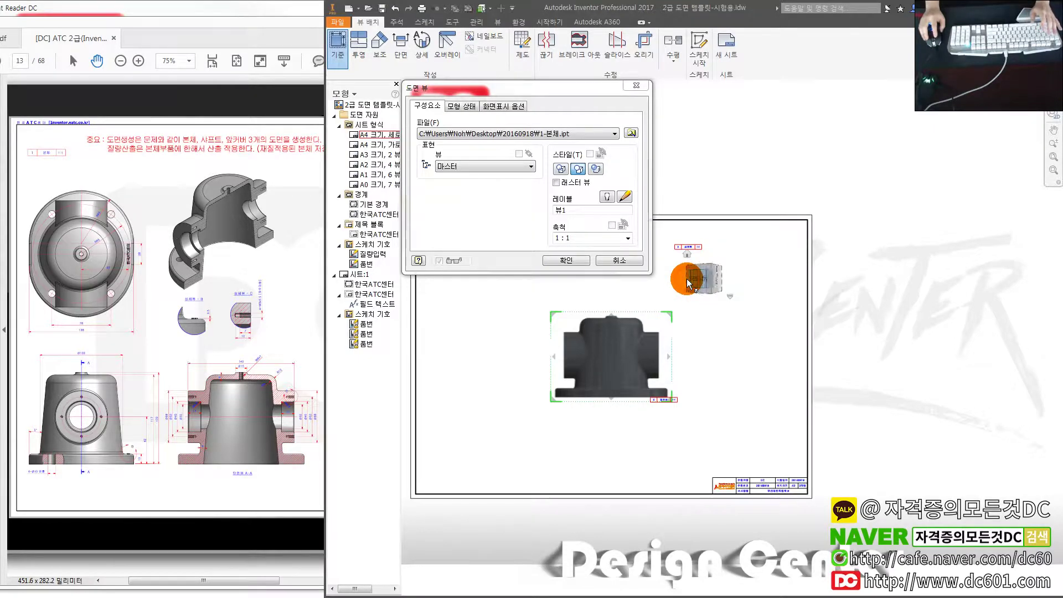
pyautogui.click(688, 283)
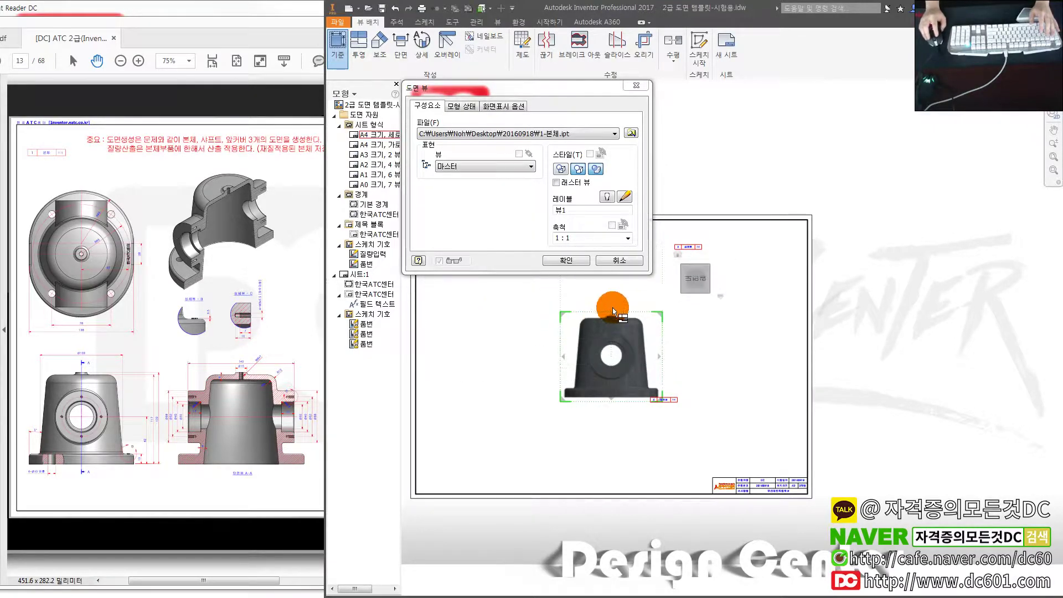
# - Position the 1:1 front base view on the sheet and place it
pyautogui.moveTo(571, 320); pyautogui.dragTo(560, 317, button='middle')
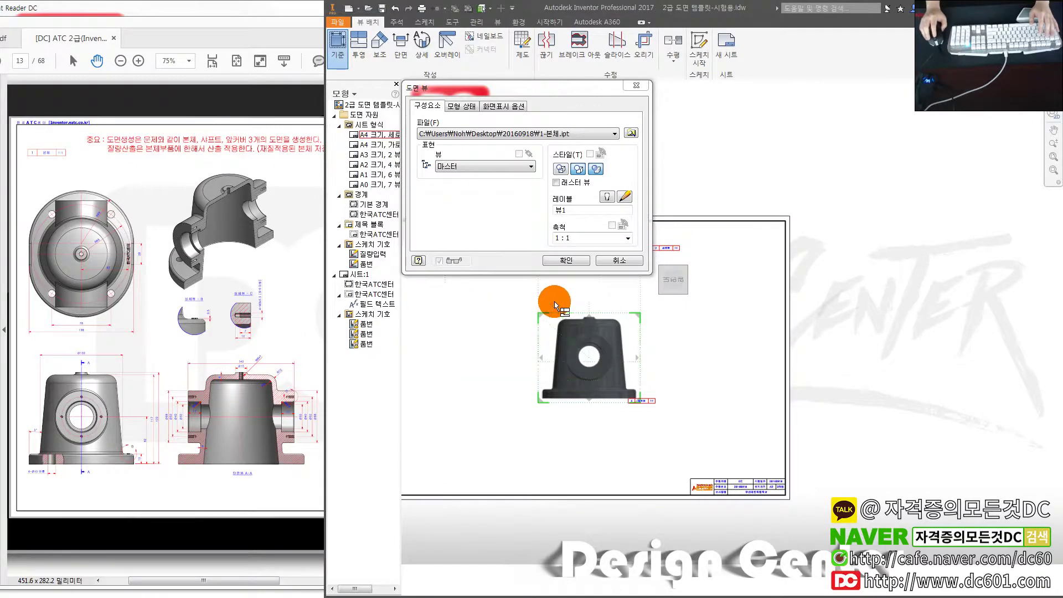
pyautogui.scroll(1, 553, 301)
pyautogui.scroll(1, 554, 301)
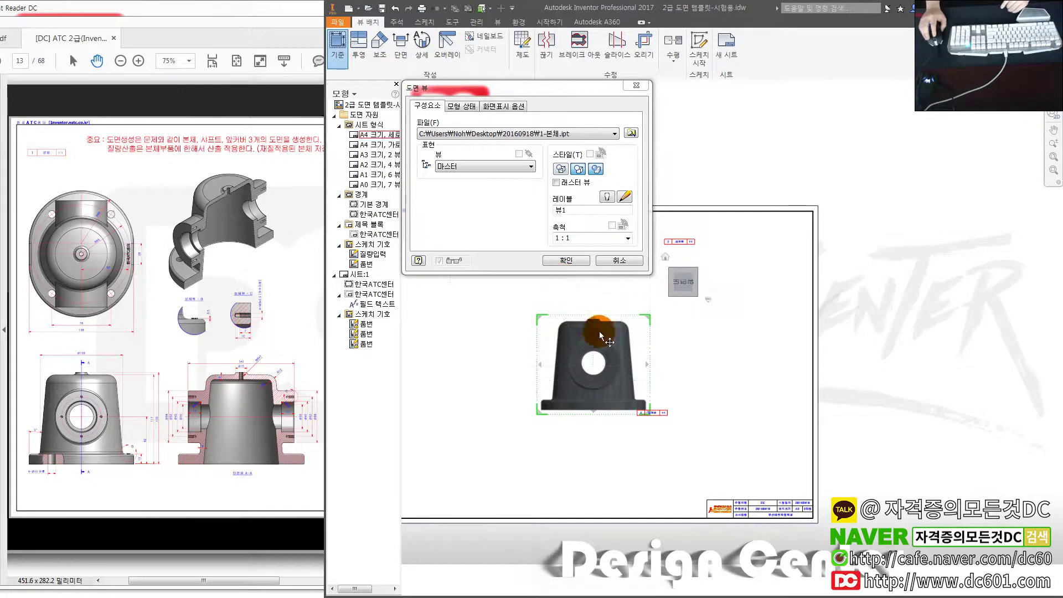
pyautogui.moveTo(643, 377); pyautogui.dragTo(523, 369)
pyautogui.click(583, 259)
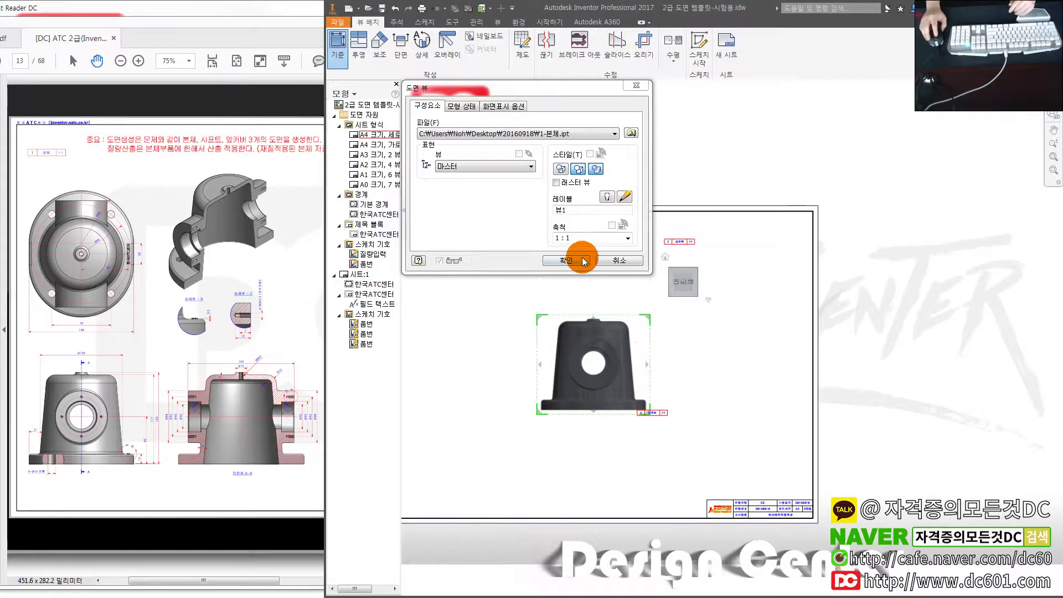
pyautogui.click(578, 264)
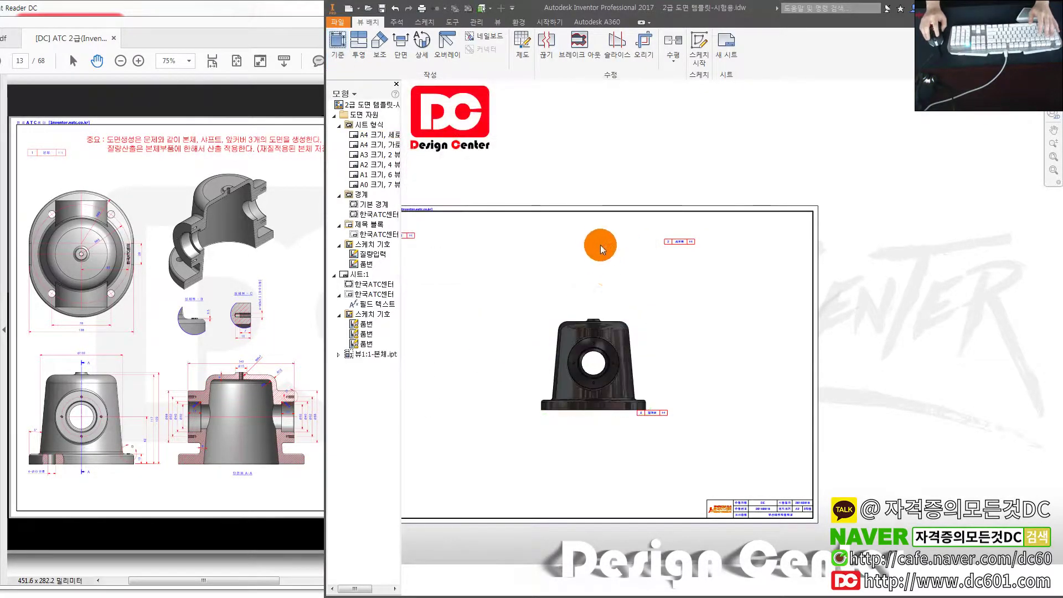
# - Shift the front view left and project a top view above it
pyautogui.moveTo(621, 320); pyautogui.dragTo(487, 361)
pyautogui.moveTo(487, 361)
pyautogui.mouseDown(button='middle')
pyautogui.moveTo(675, 331)
pyautogui.moveTo(571, 311)
pyautogui.mouseUp(button='middle')
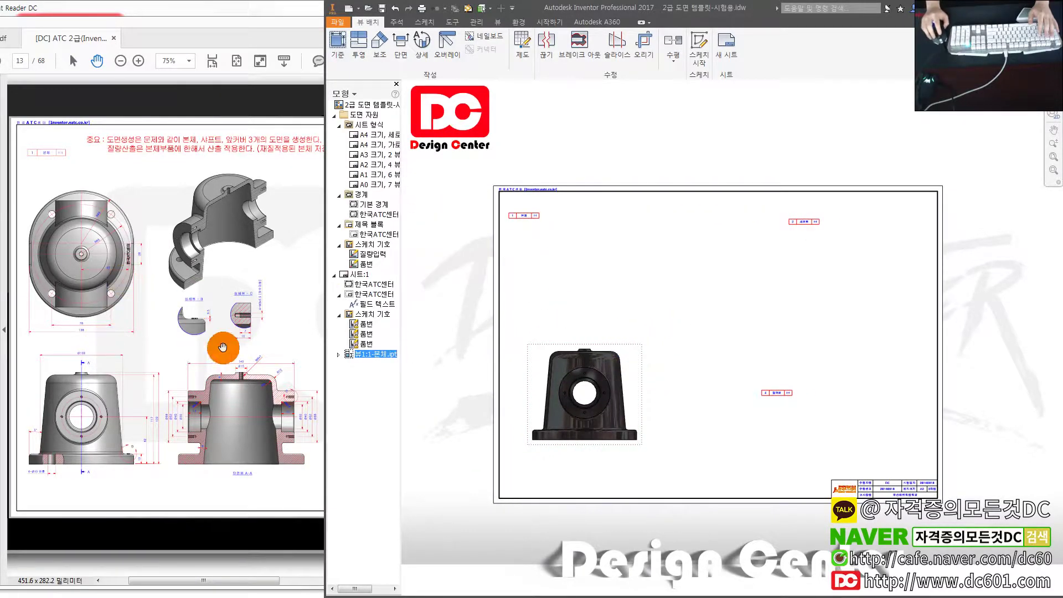
pyautogui.click(358, 46)
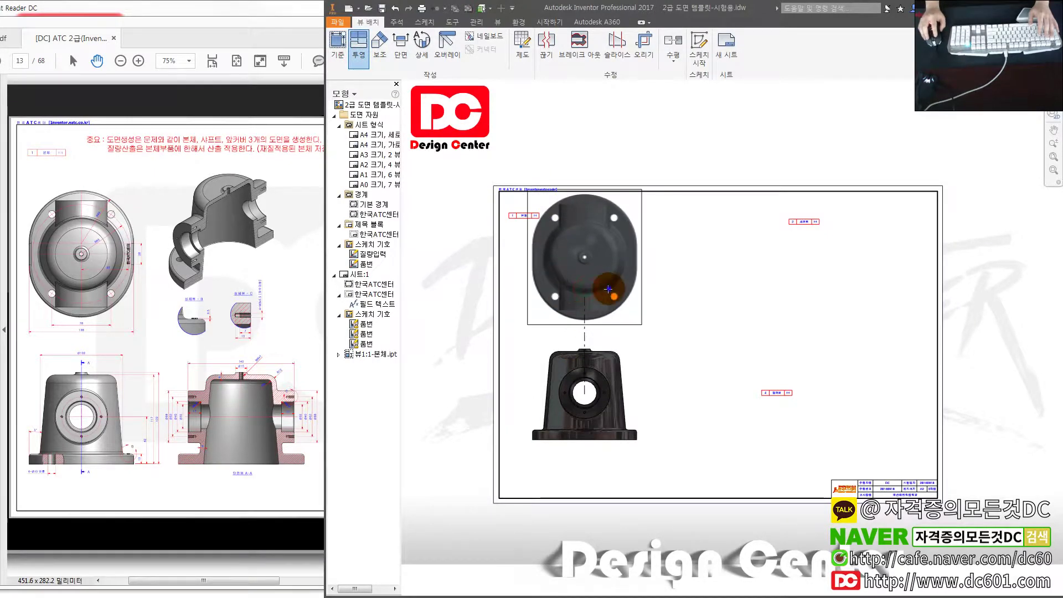
pyautogui.click(608, 289)
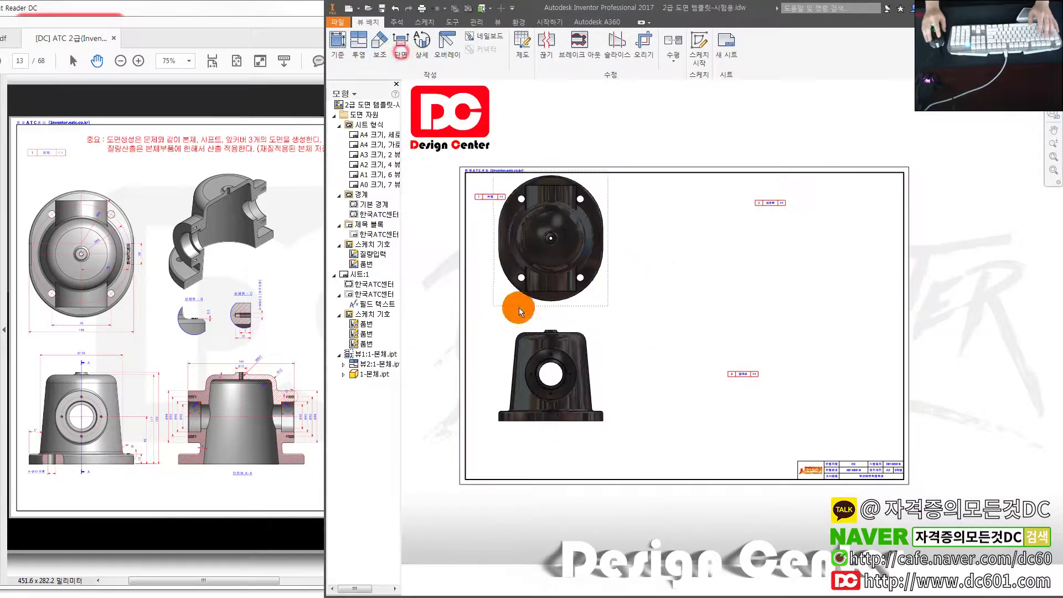
# - Cut section A-A through the front view and place it to the right
pyautogui.click(570, 324)
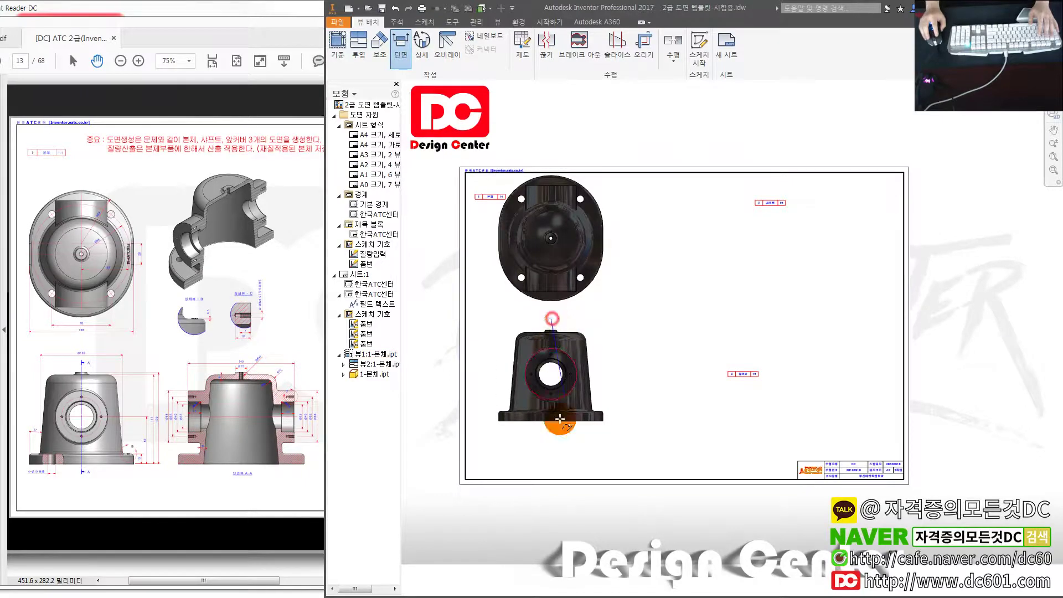
pyautogui.click(551, 443)
pyautogui.rightClick(551, 443)
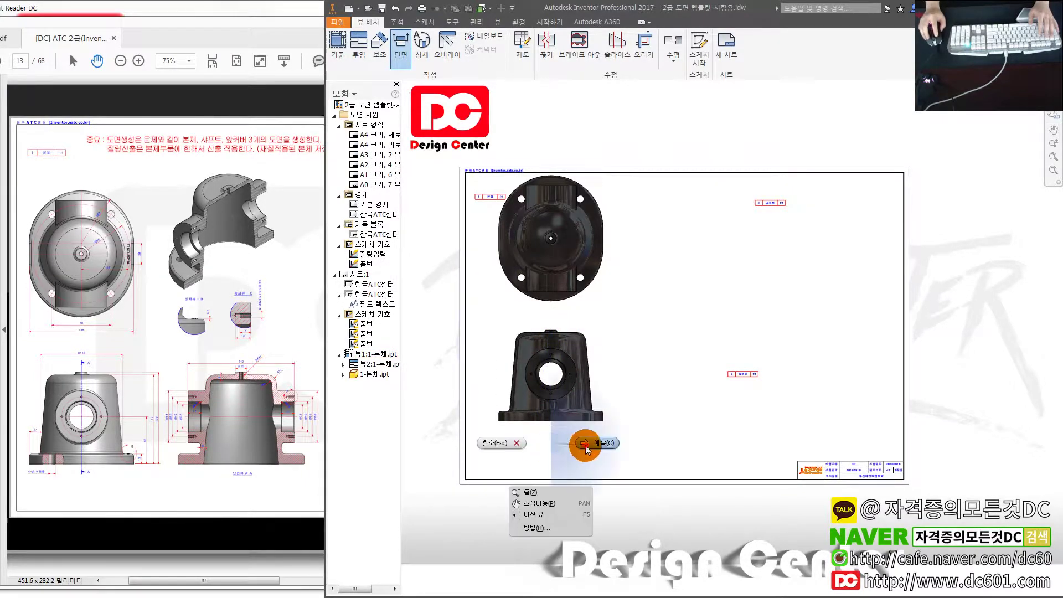
pyautogui.click(576, 434)
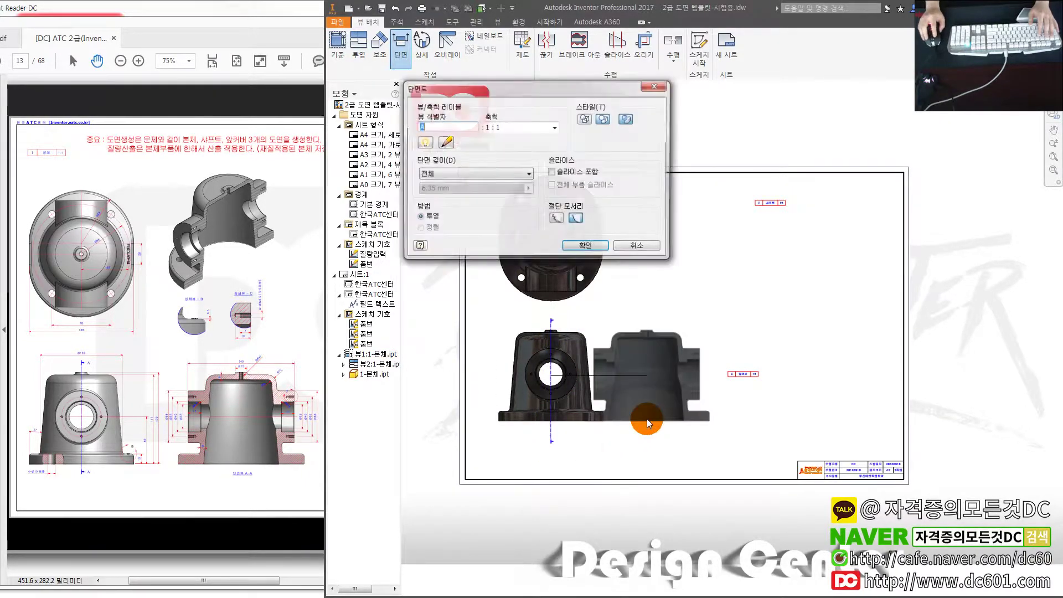
pyautogui.click(688, 413)
pyautogui.rightClick(686, 413)
pyautogui.scroll(3, 681, 421)
pyautogui.click(579, 427)
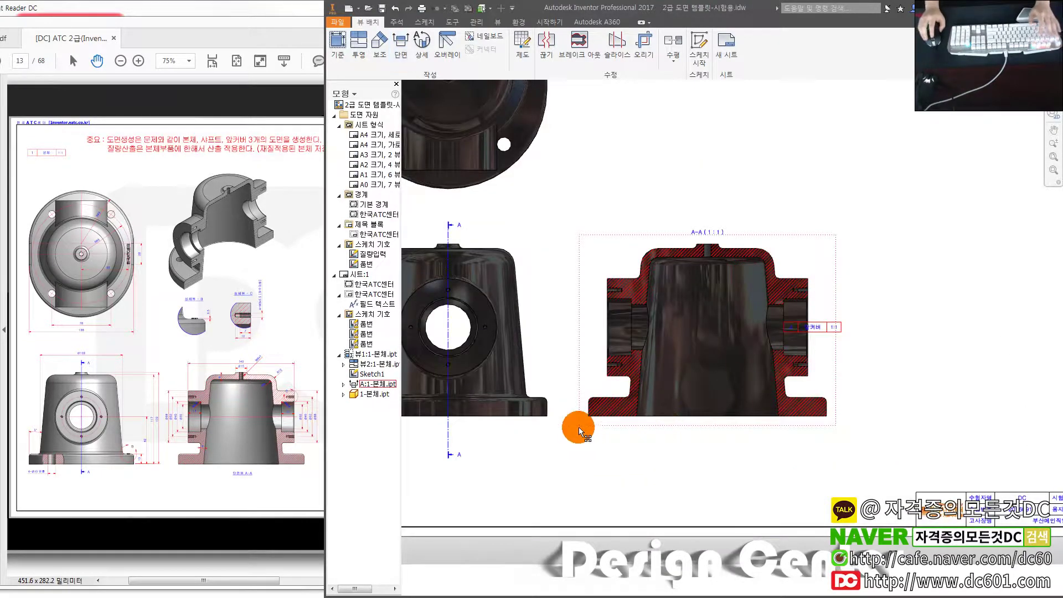
pyautogui.scroll(-3, 579, 427)
# - Drag section A-A, front and top views closer into alignment
pyautogui.moveTo(613, 310); pyautogui.dragTo(604, 346)
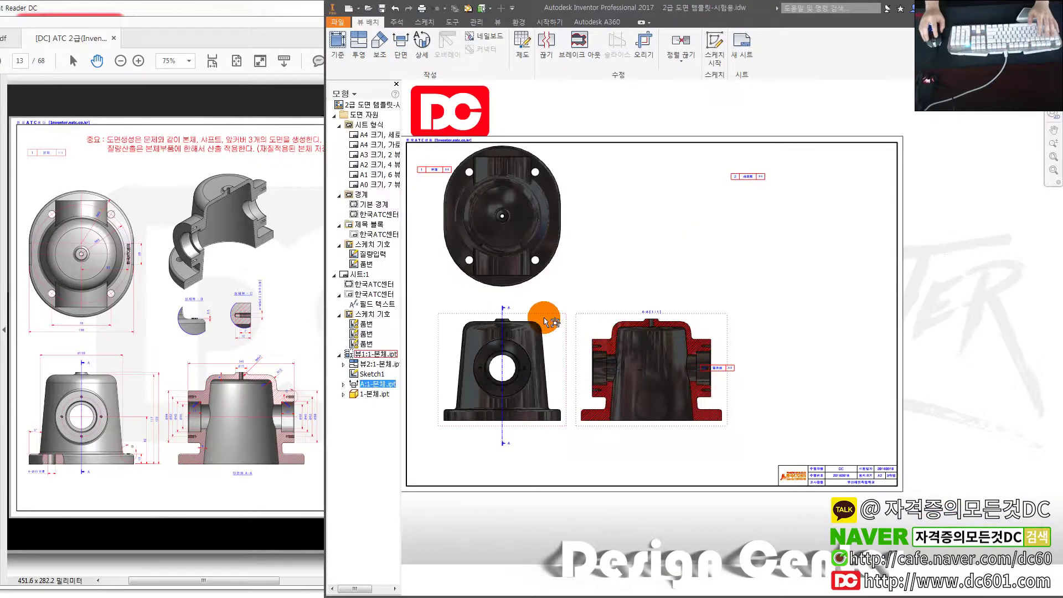
pyautogui.moveTo(541, 310); pyautogui.dragTo(547, 310)
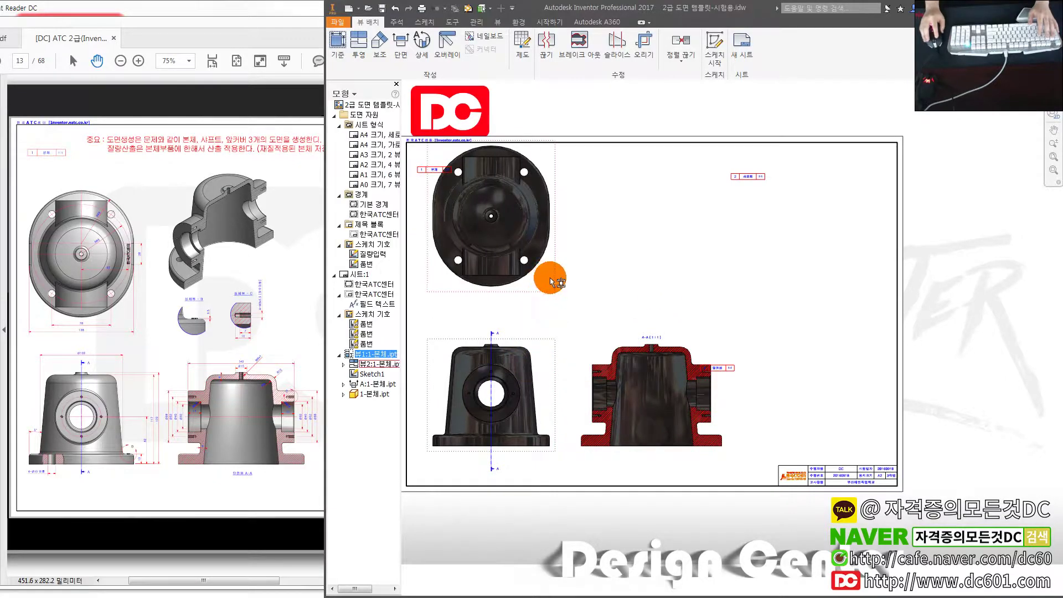
pyautogui.moveTo(550, 281); pyautogui.dragTo(551, 313)
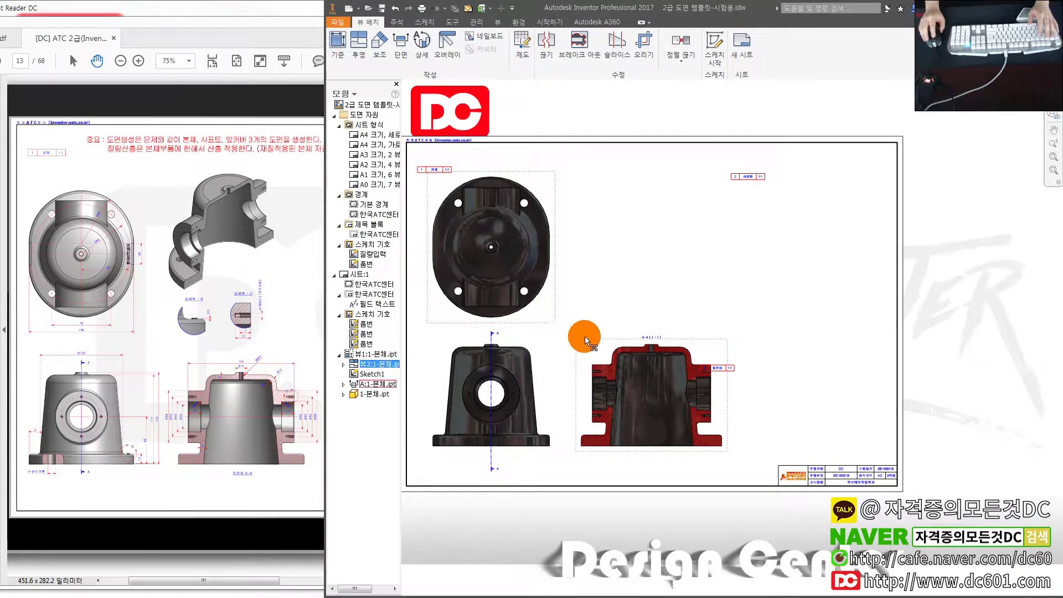
pyautogui.moveTo(584, 337); pyautogui.dragTo(592, 329, button='middle')
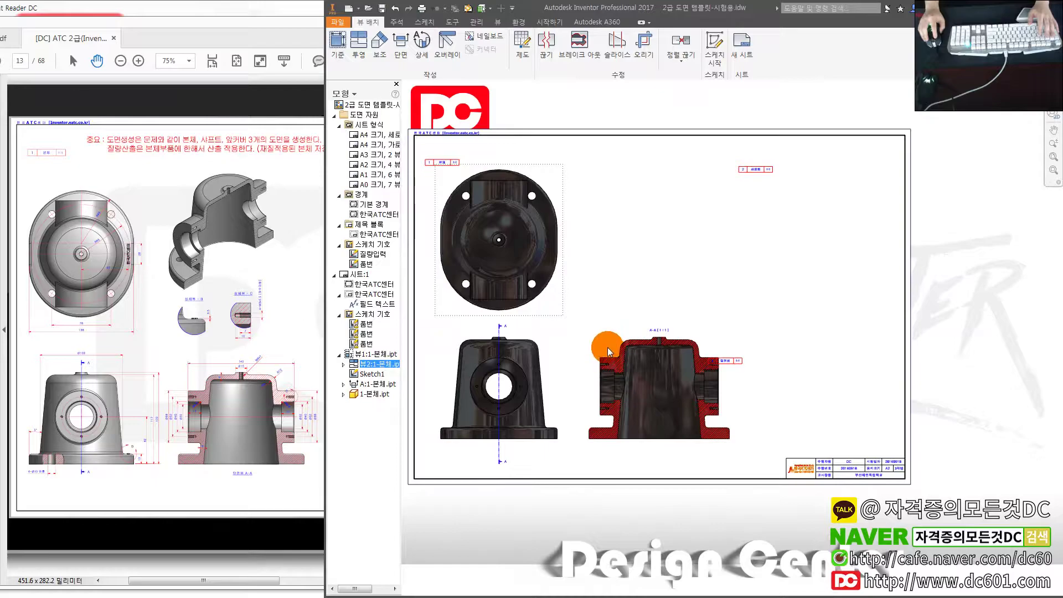
# - Project an isometric cutaway view from section A-A and move it to the sheet's upper right
pyautogui.click(359, 55)
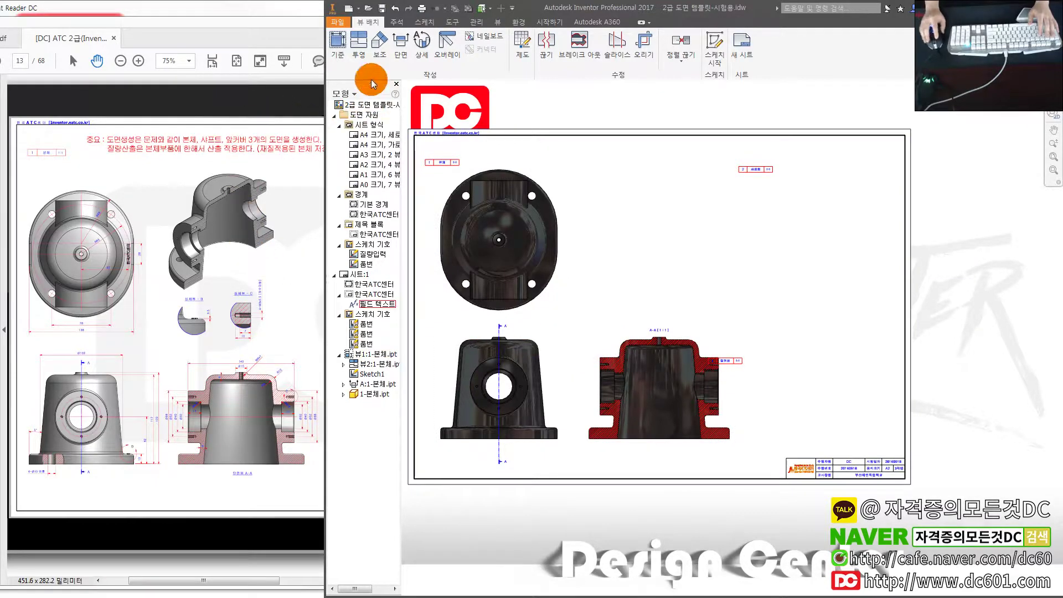
pyautogui.click(649, 345)
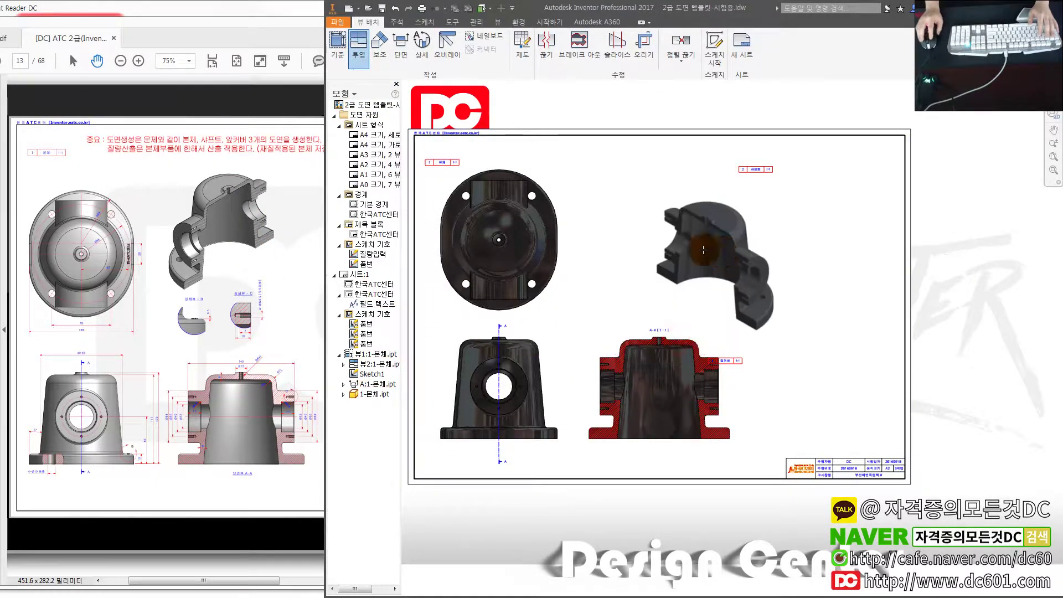
pyautogui.click(606, 242)
pyautogui.rightClick(607, 246)
pyautogui.click(646, 247)
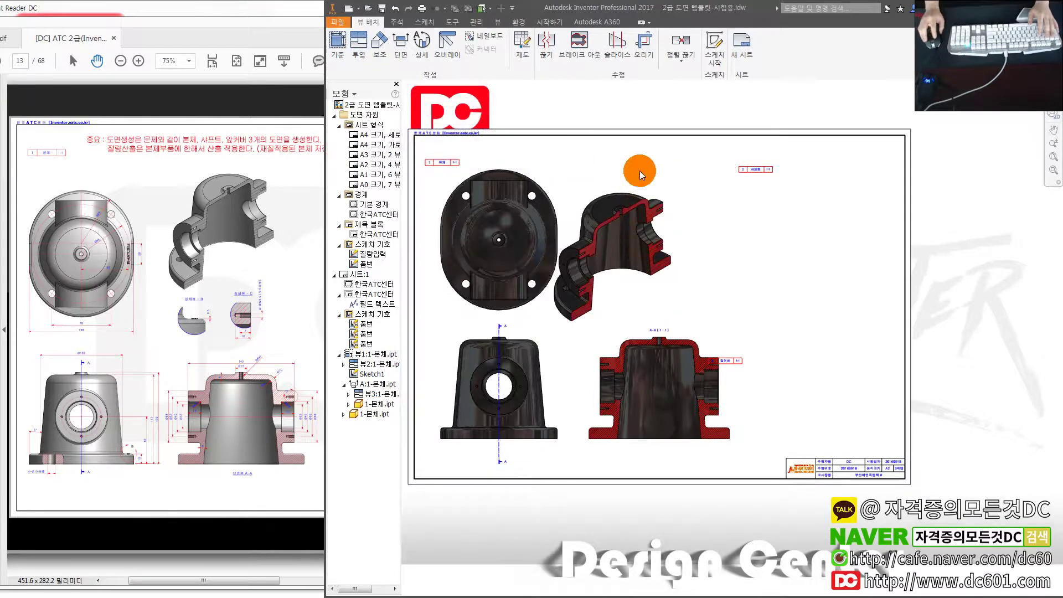
pyautogui.moveTo(649, 179); pyautogui.dragTo(686, 167)
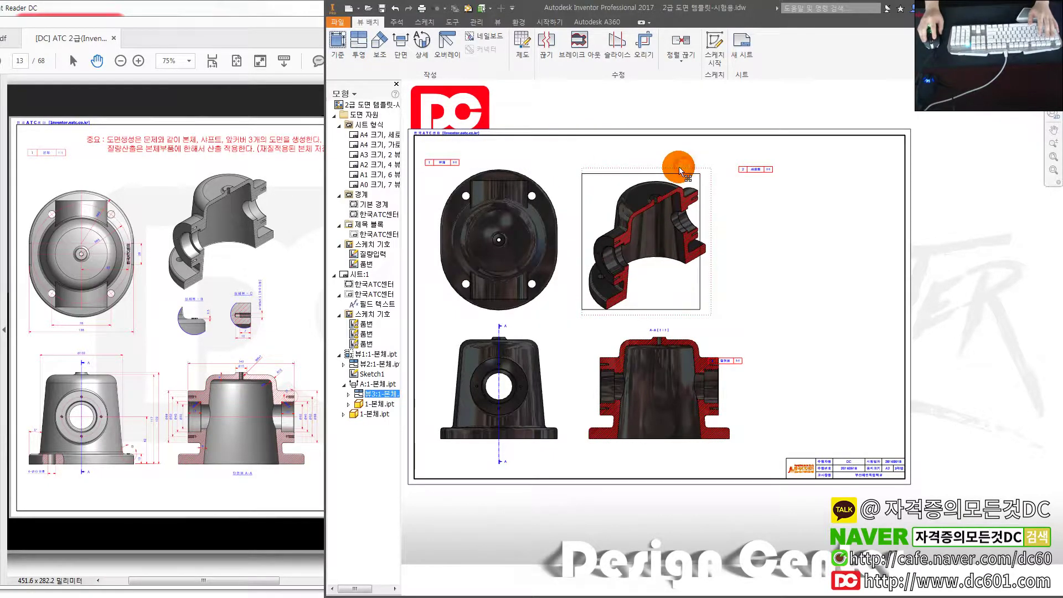
pyautogui.scroll(3, 514, 273)
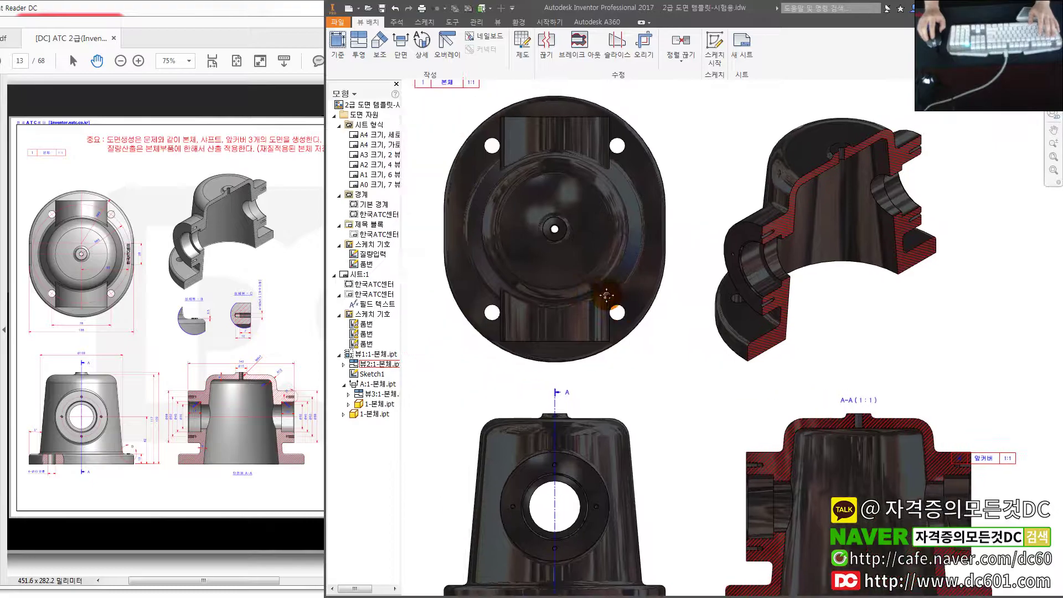
pyautogui.scroll(-3, 606, 295)
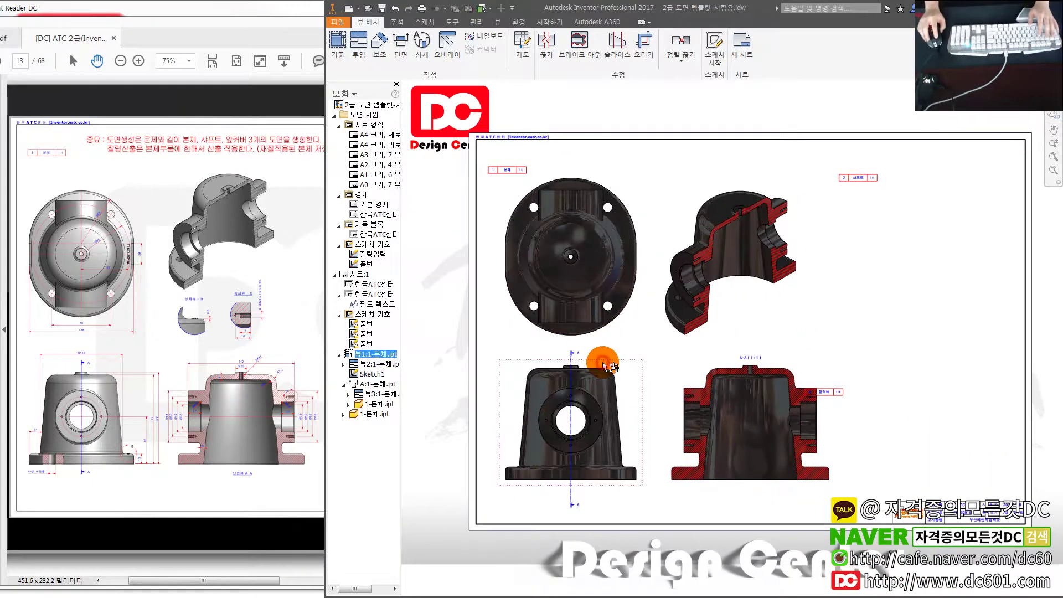
# - Select the front view and bring up its options menu
pyautogui.rightClick(603, 364)
pyautogui.click(603, 365)
pyautogui.rightClick(604, 364)
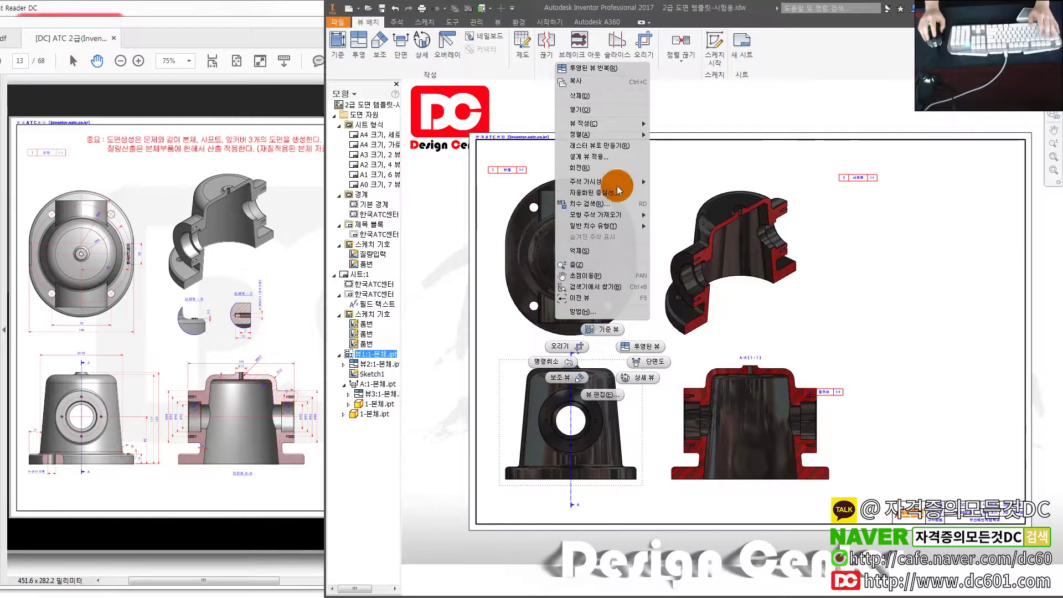
# - Set the body part's material to 알루미늄 6061 in its iProperties
pyautogui.click(595, 110)
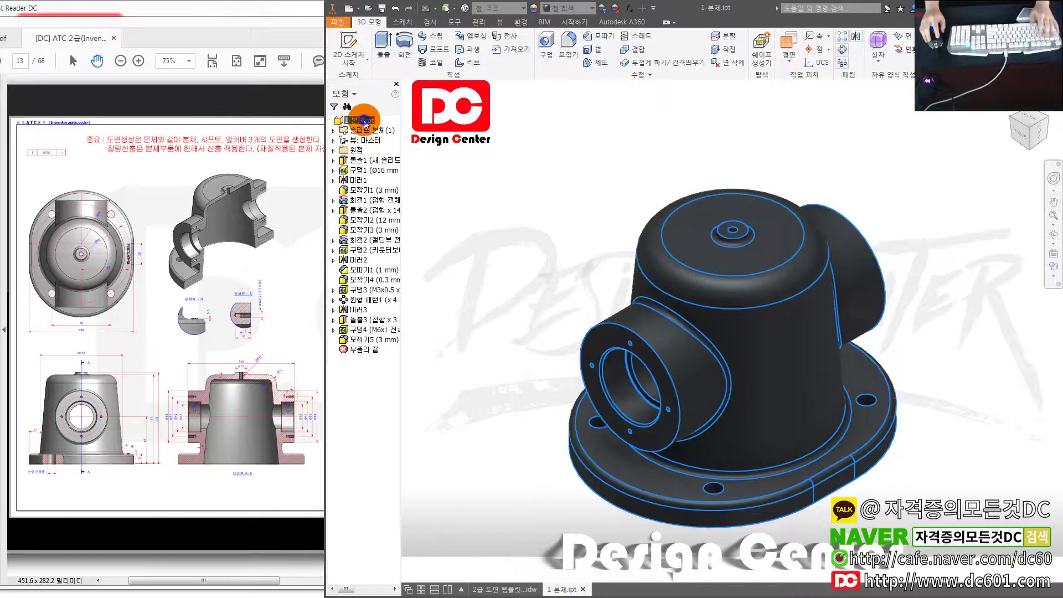
pyautogui.rightClick(361, 120)
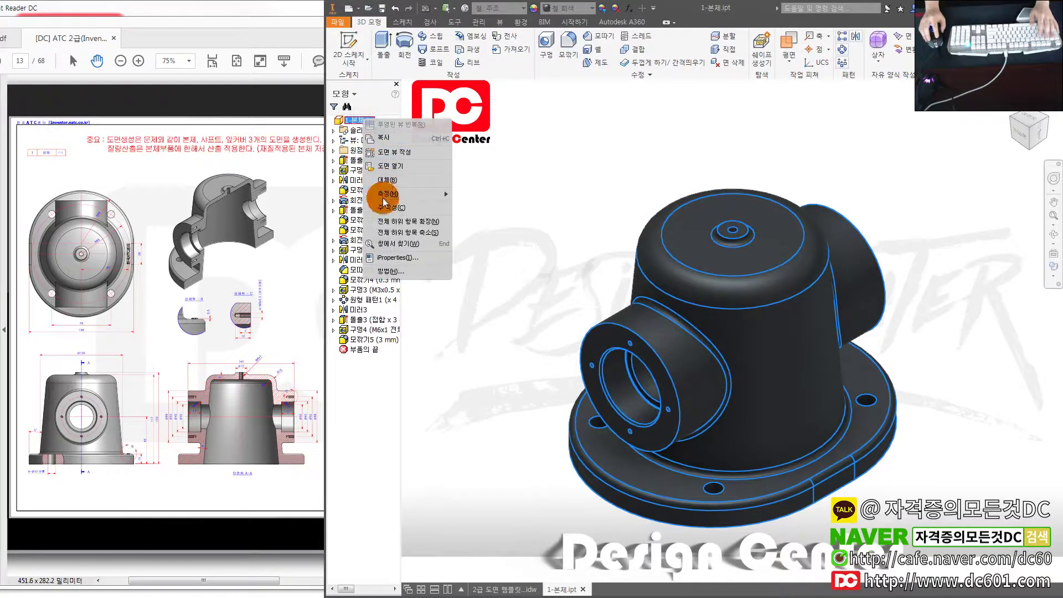
pyautogui.click(392, 258)
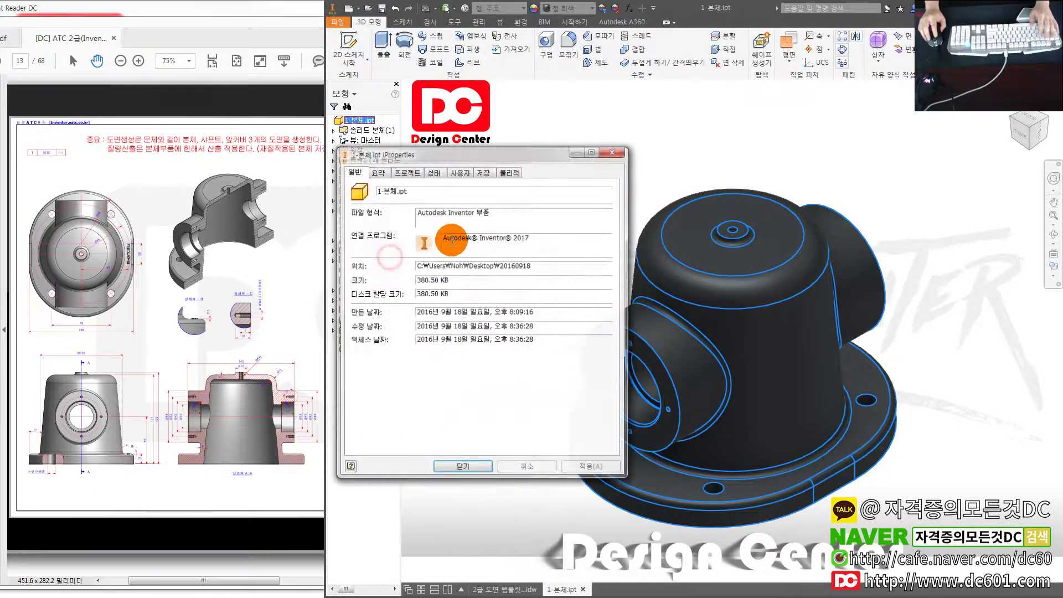
pyautogui.click(510, 171)
pyautogui.click(422, 222)
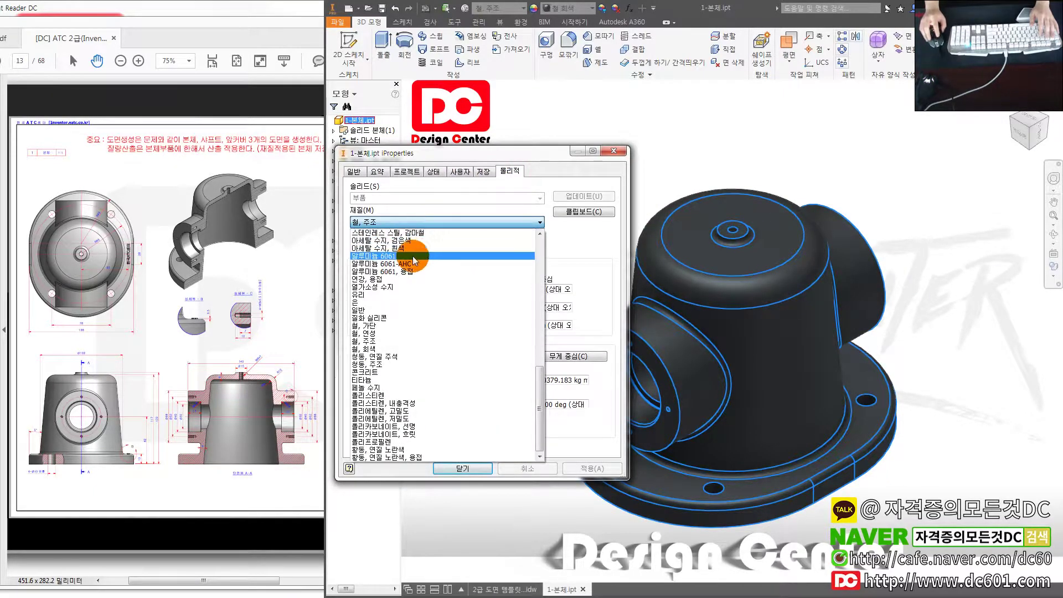
pyautogui.click(410, 242)
pyautogui.click(590, 468)
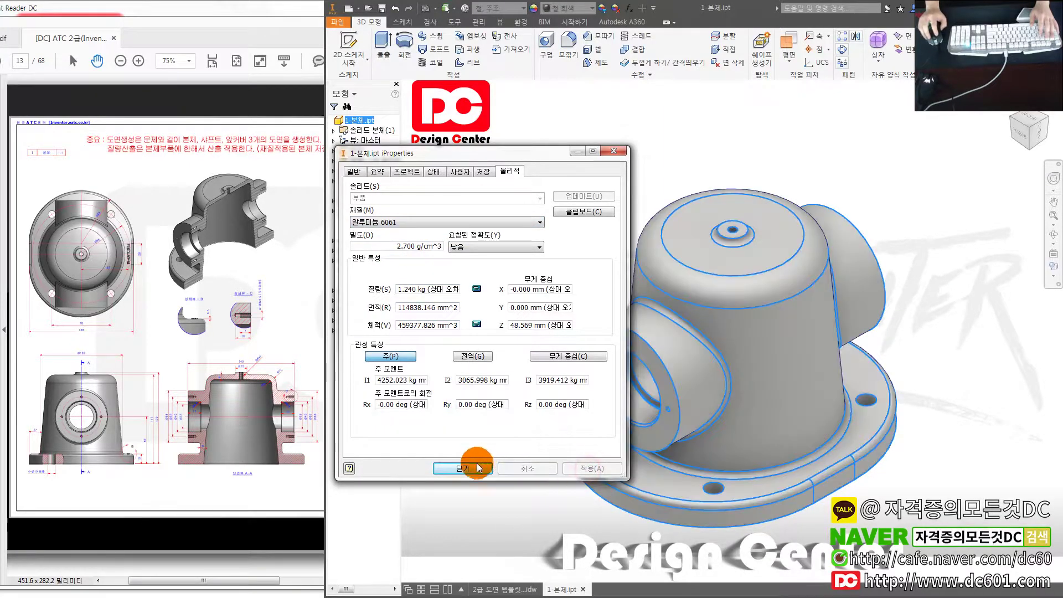
pyautogui.click(475, 465)
# - Switch between the drawing and 3D part documents to check the new colour
pyautogui.click(504, 589)
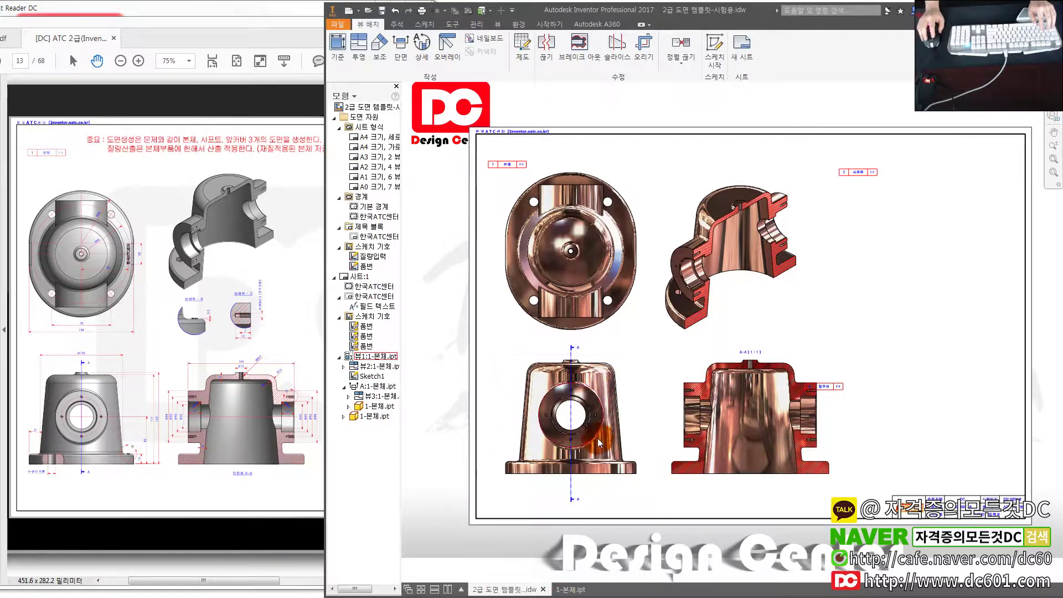
pyautogui.click(574, 590)
pyautogui.click(533, 591)
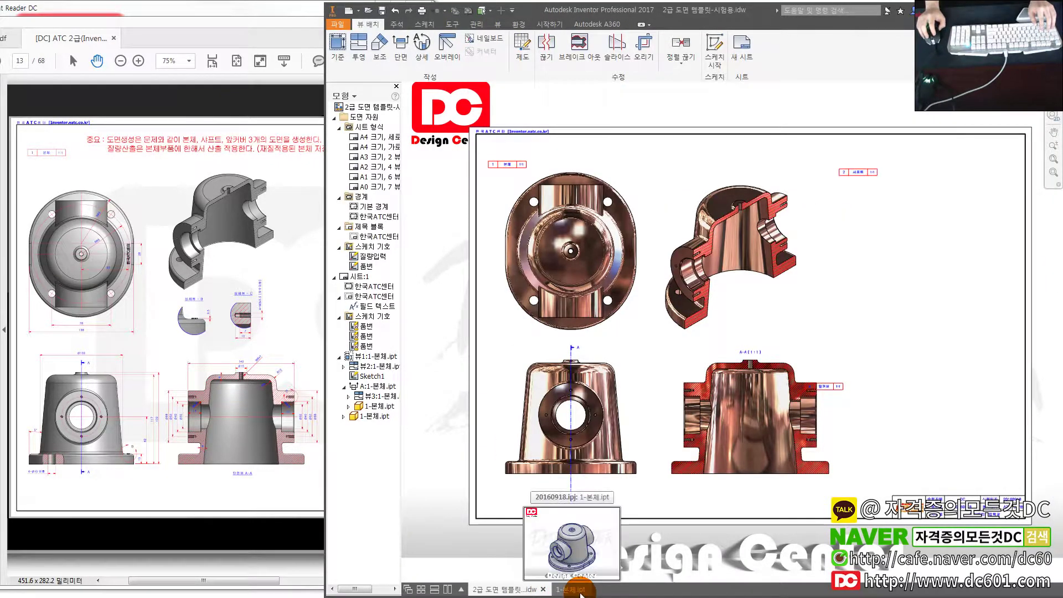
pyautogui.click(576, 590)
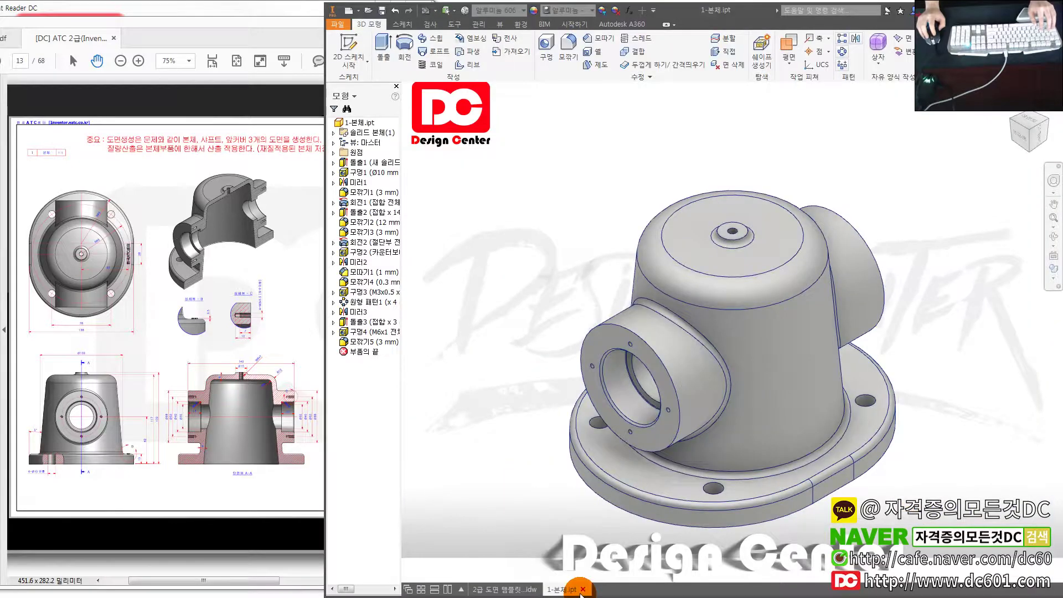
pyautogui.click(521, 590)
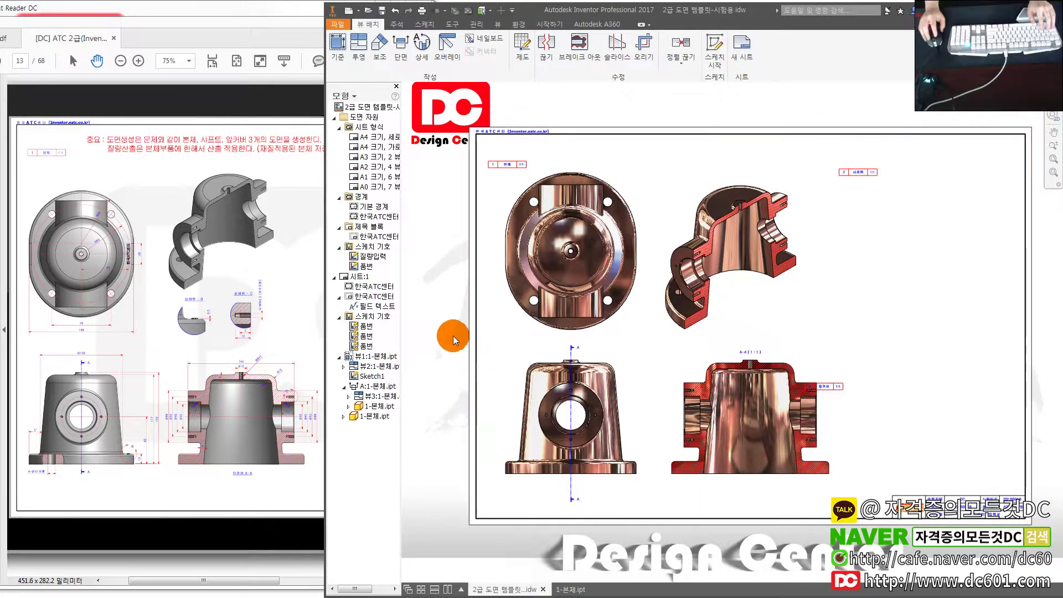
pyautogui.scroll(4, 563, 274)
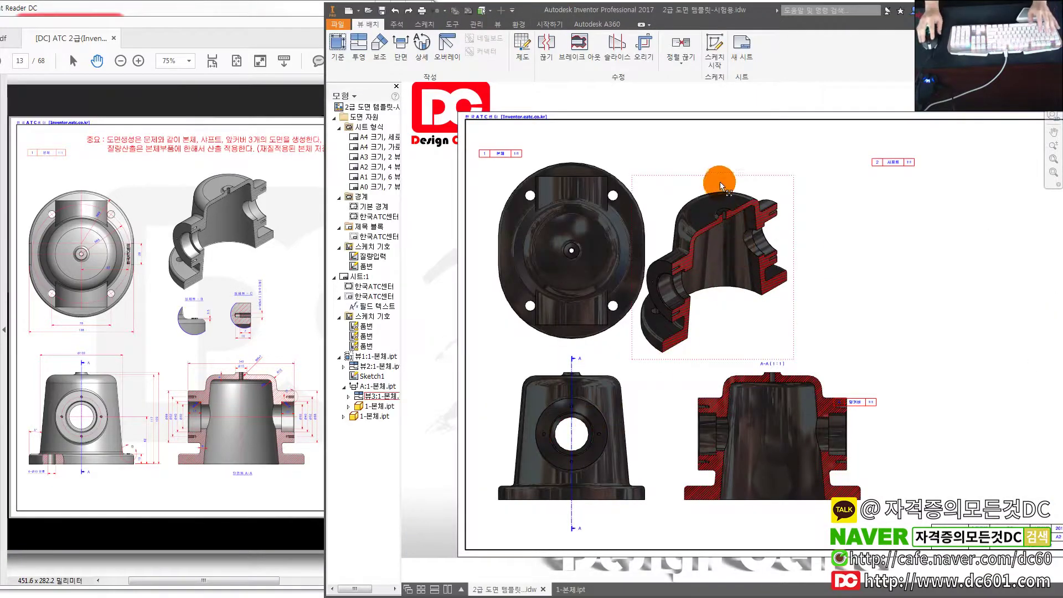
# - Reopen the body part's Physical iProperties from the drawing's isometric view
pyautogui.moveTo(723, 176); pyautogui.dragTo(759, 172)
pyautogui.rightClick(571, 434)
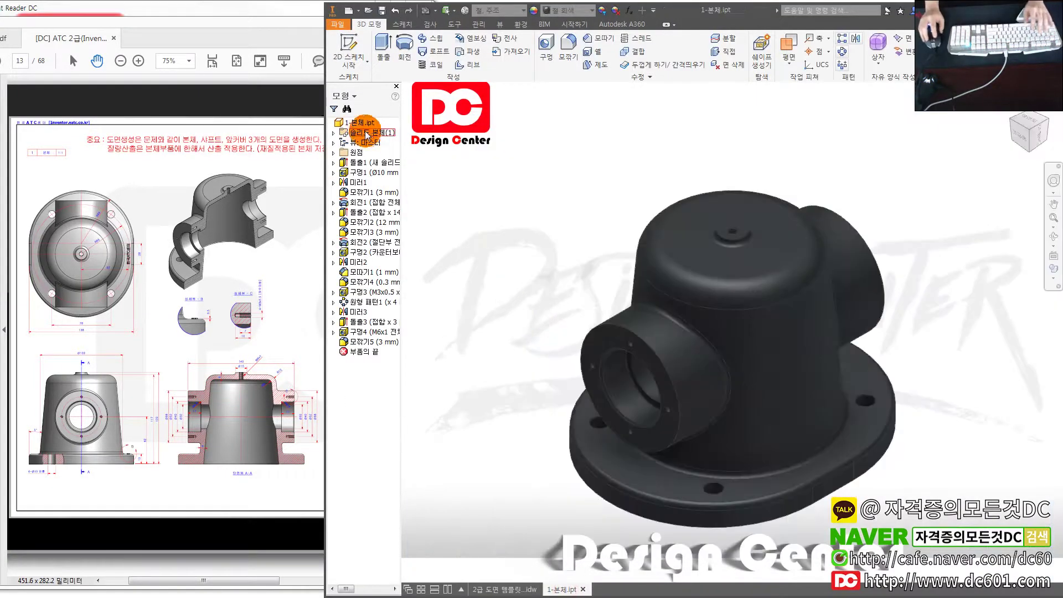
pyautogui.rightClick(350, 129)
pyautogui.click(382, 243)
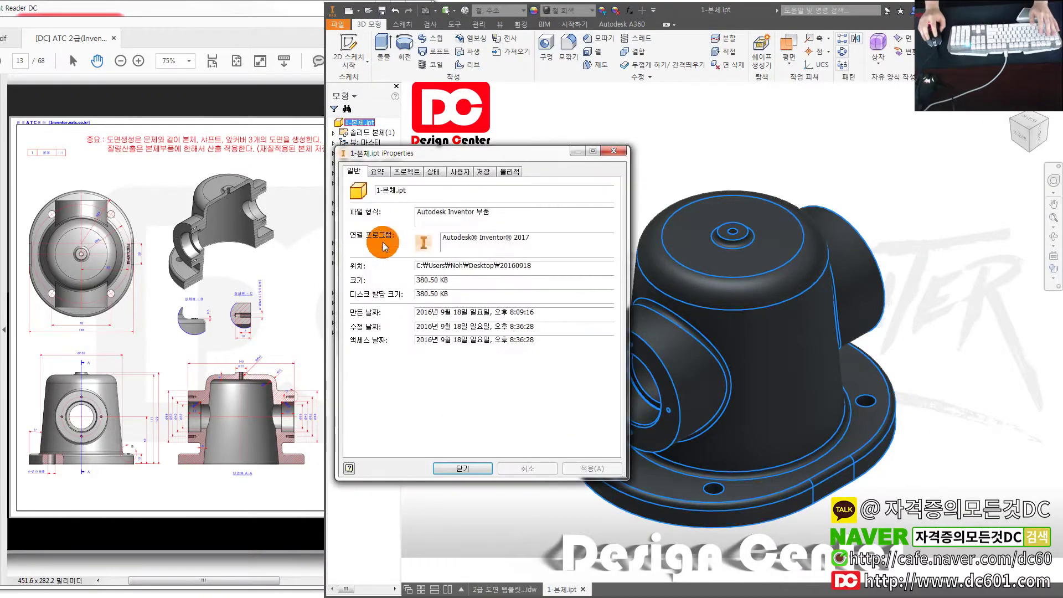
pyautogui.click(504, 180)
pyautogui.click(399, 222)
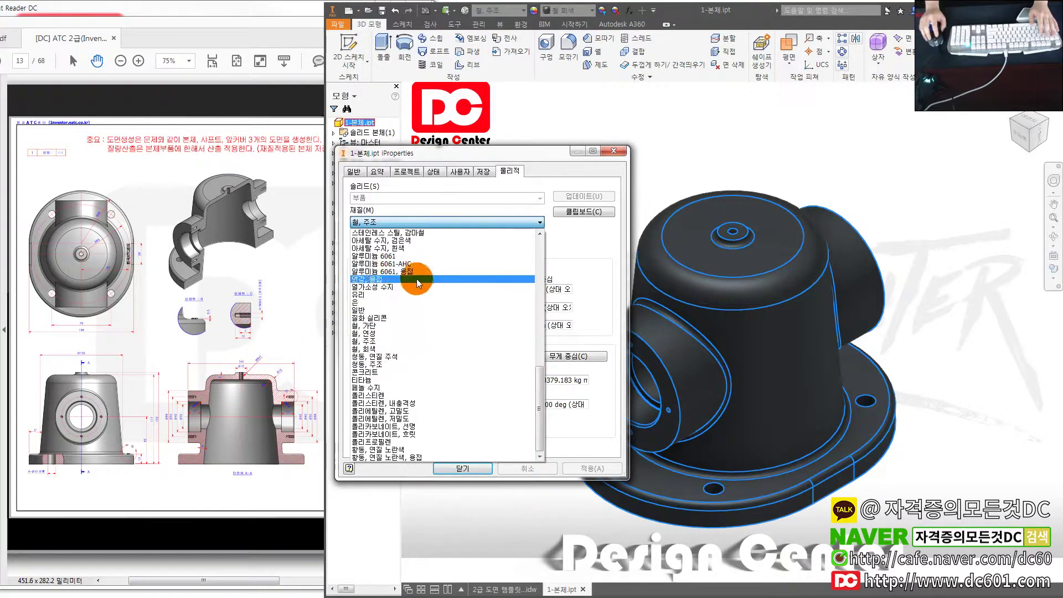
# - Change the body part's material to 일반 (Generic) and apply it
pyautogui.scroll(1, 416, 280)
pyautogui.scroll(1, 415, 285)
pyautogui.scroll(2, 414, 293)
pyautogui.scroll(1, 414, 294)
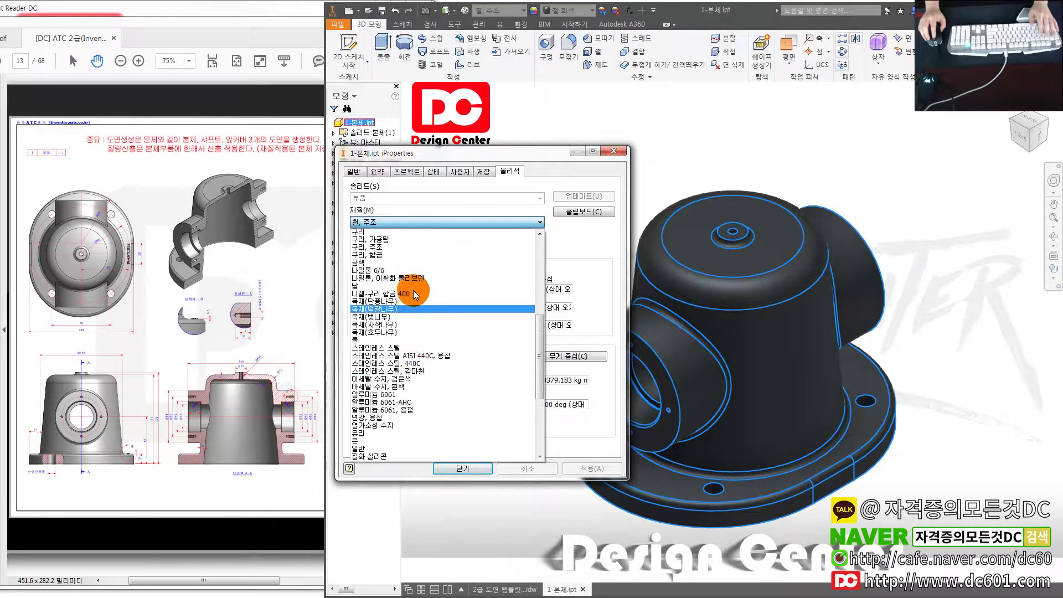
pyautogui.scroll(1, 415, 295)
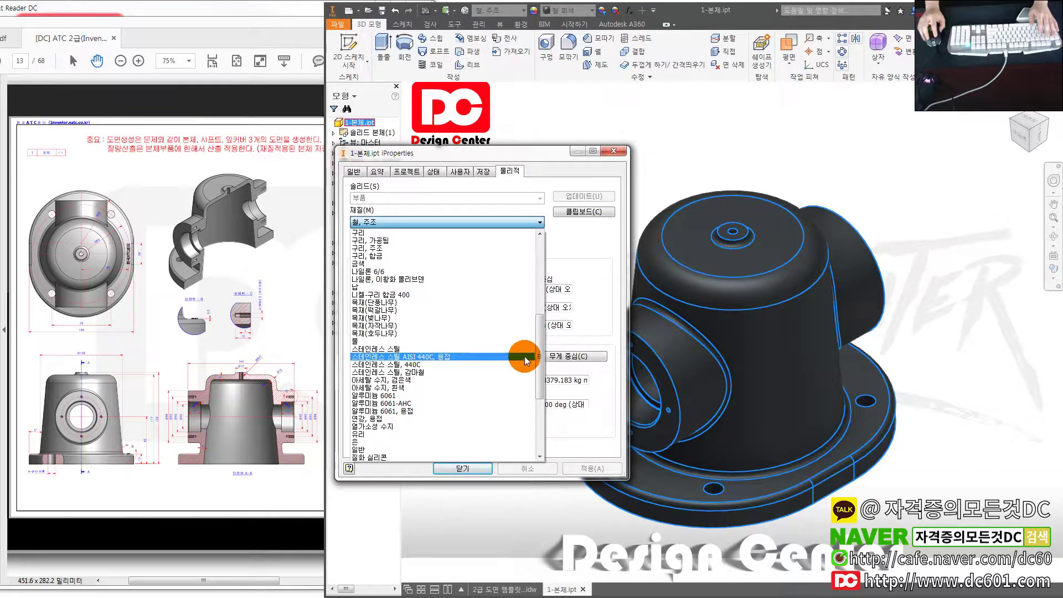
pyautogui.scroll(2, 542, 336)
pyautogui.moveTo(542, 337)
pyautogui.mouseDown()
pyautogui.moveTo(548, 269)
pyautogui.moveTo(530, 409)
pyautogui.moveTo(543, 260)
pyautogui.mouseUp()
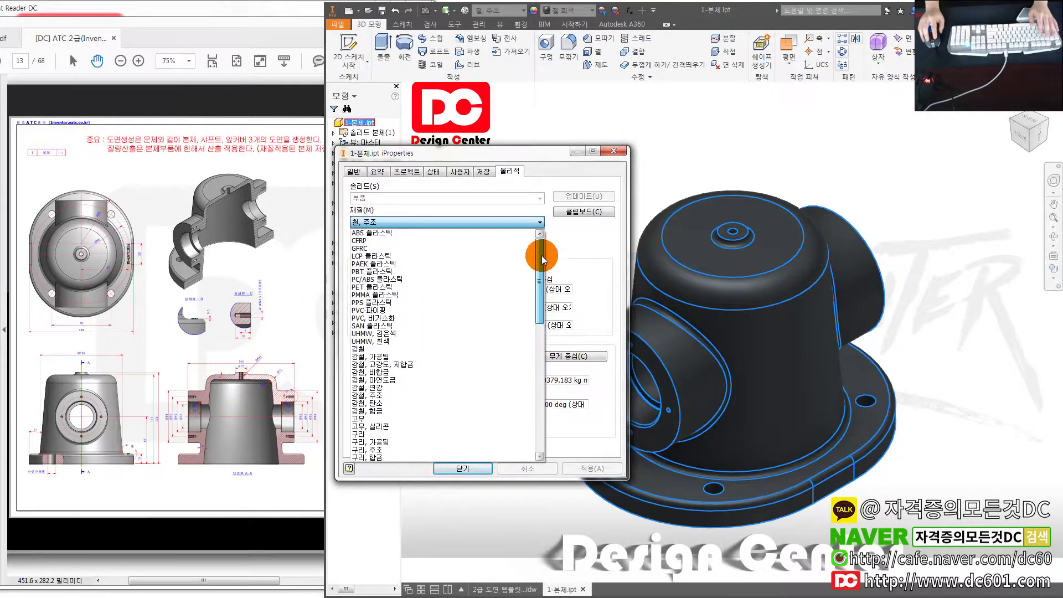
pyautogui.moveTo(542, 260); pyautogui.dragTo(538, 354)
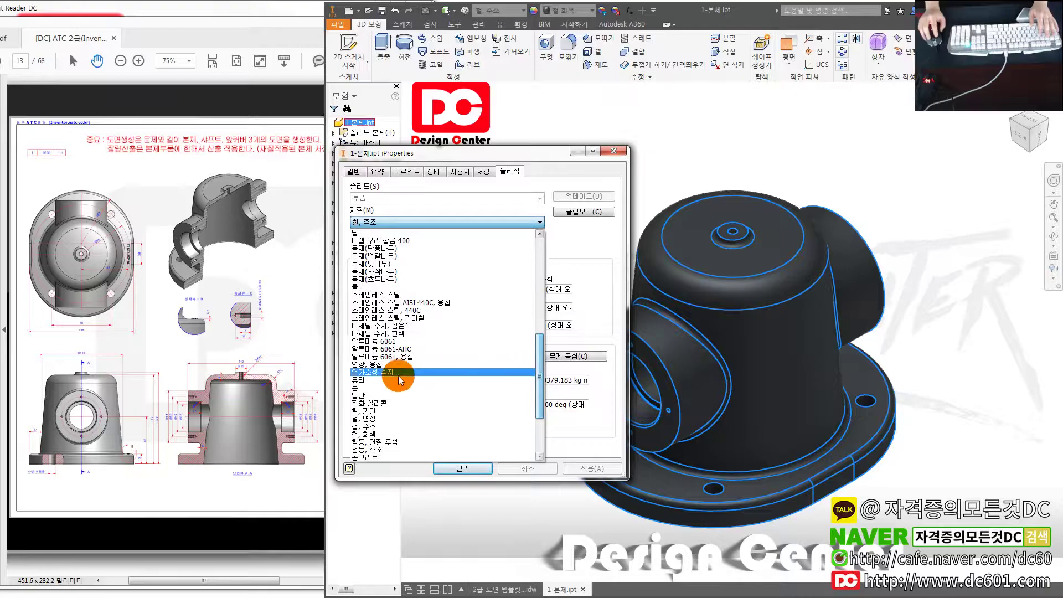
pyautogui.scroll(-1, 399, 379)
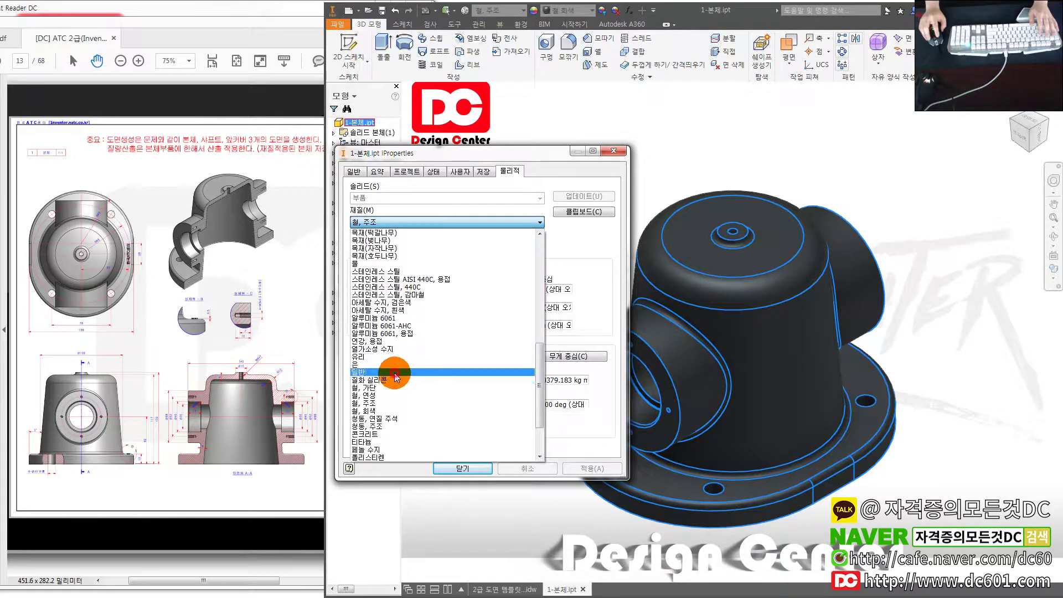
pyautogui.click(396, 376)
pyautogui.click(592, 468)
pyautogui.click(465, 469)
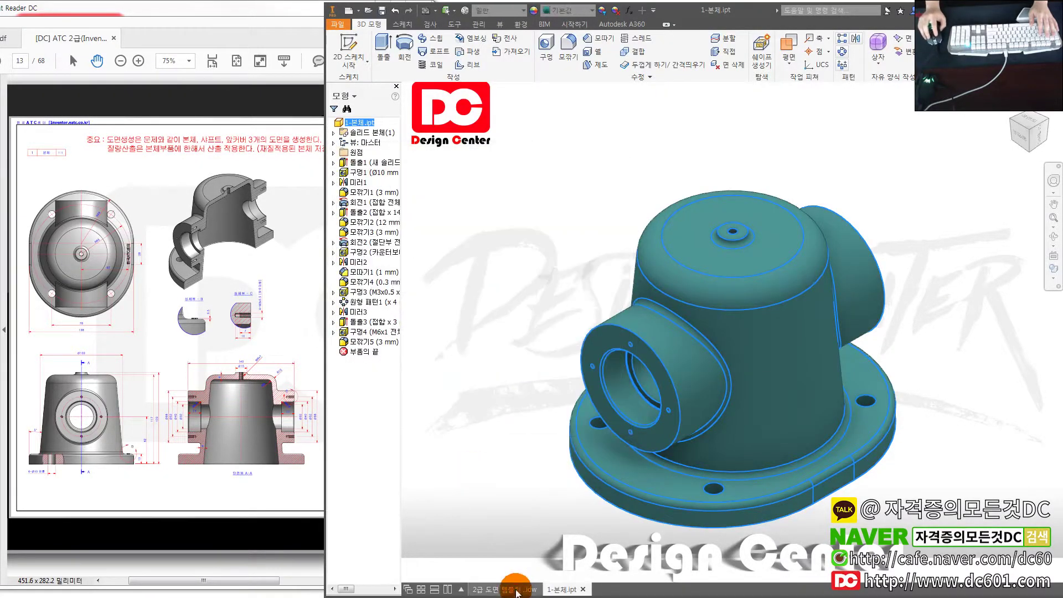
pyautogui.click(517, 591)
# - Check the reference PDF, then pan the Inventor sheet to the front view
pyautogui.scroll(-3, 625, 375)
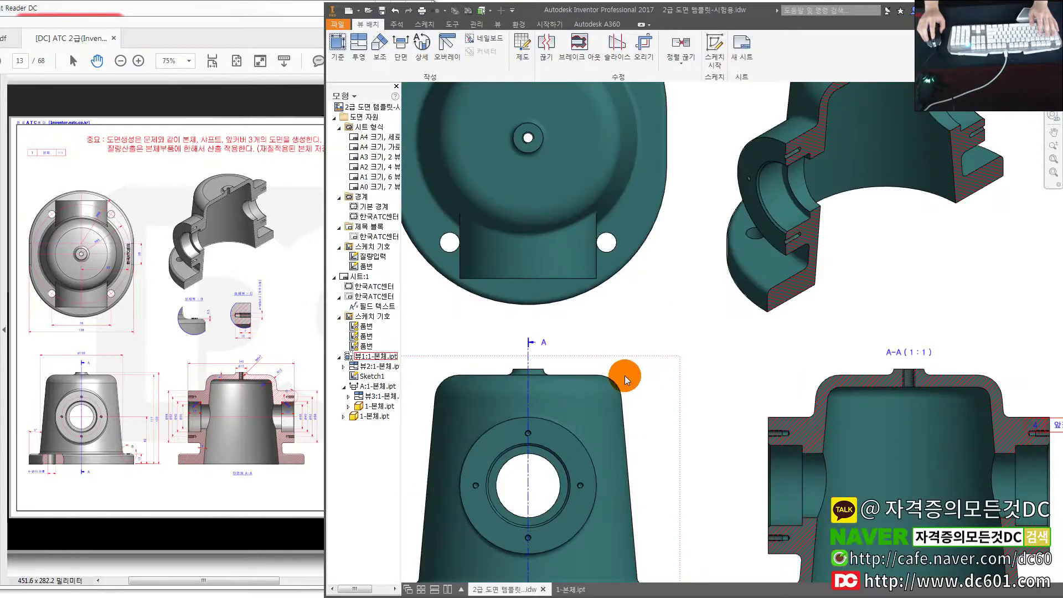
pyautogui.scroll(3, 624, 376)
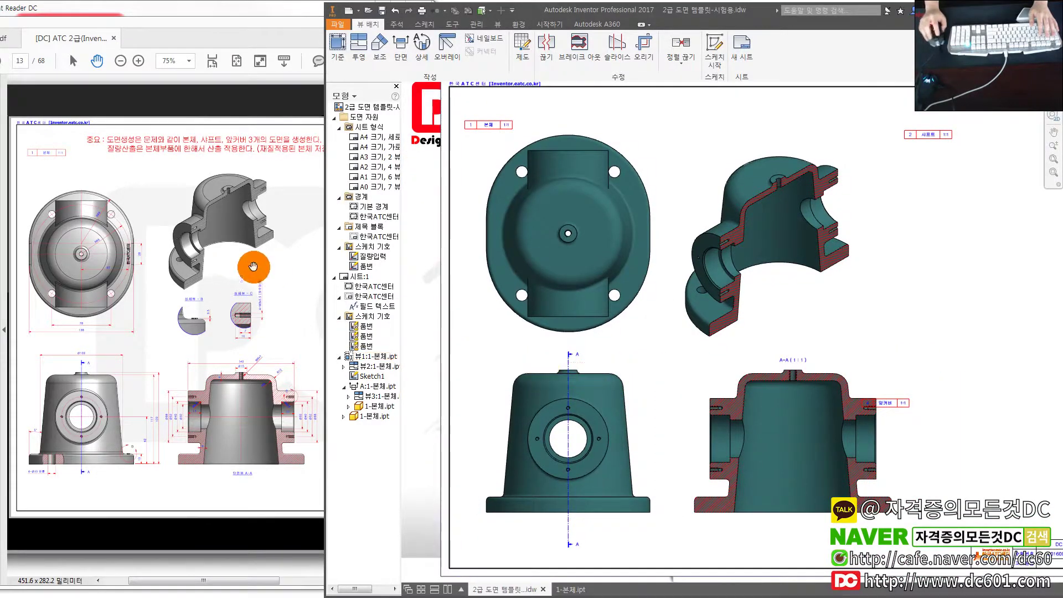
pyautogui.click(253, 266)
pyautogui.keyDown('ctrl'); pyautogui.scroll(1, 102, 221); pyautogui.keyUp('ctrl')
pyautogui.keyDown('ctrl'); pyautogui.scroll(1, 88, 221); pyautogui.keyUp('ctrl')
pyautogui.keyDown('ctrl'); pyautogui.scroll(1, 147, 234); pyautogui.keyUp('ctrl')
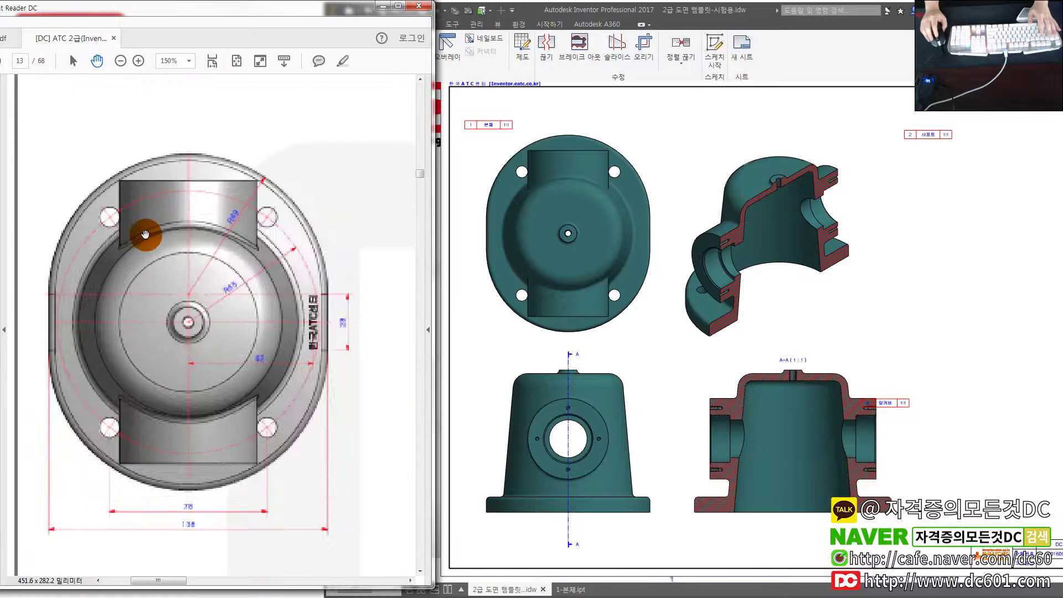
pyautogui.click(509, 229)
pyautogui.moveTo(561, 281); pyautogui.dragTo(572, 313, button='middle')
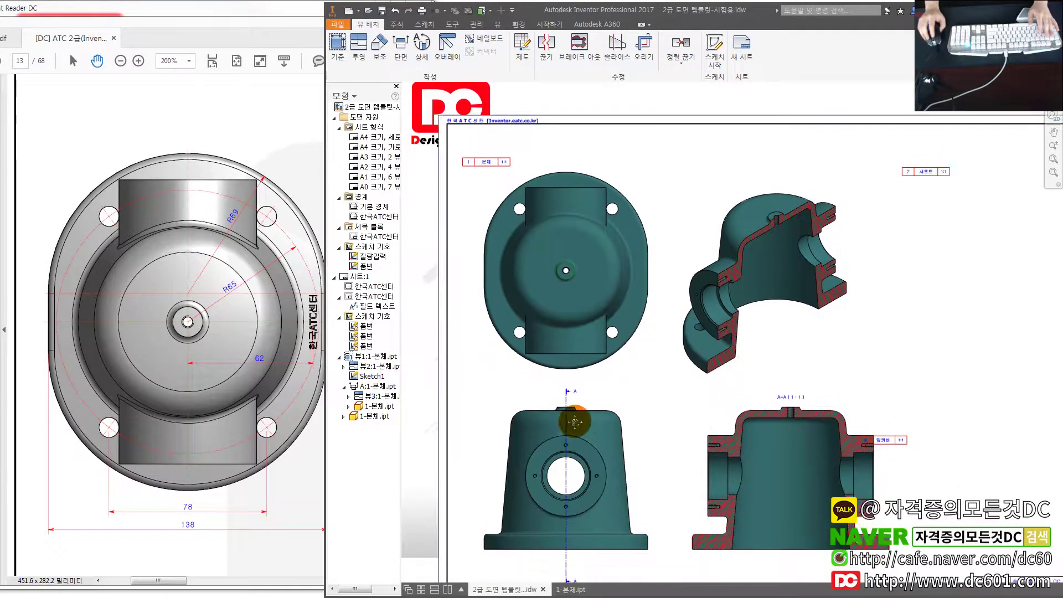
pyautogui.moveTo(569, 415); pyautogui.dragTo(569, 350, button='middle')
# - Turn on tangent edges in the front view's display options
pyautogui.rightClick(620, 350)
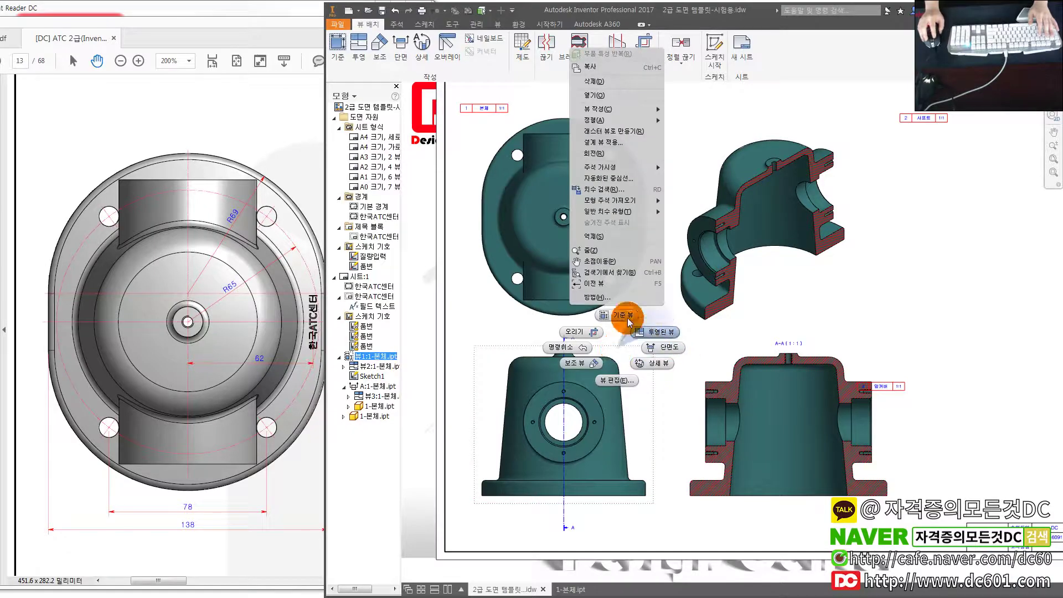
pyautogui.click(612, 382)
pyautogui.click(502, 108)
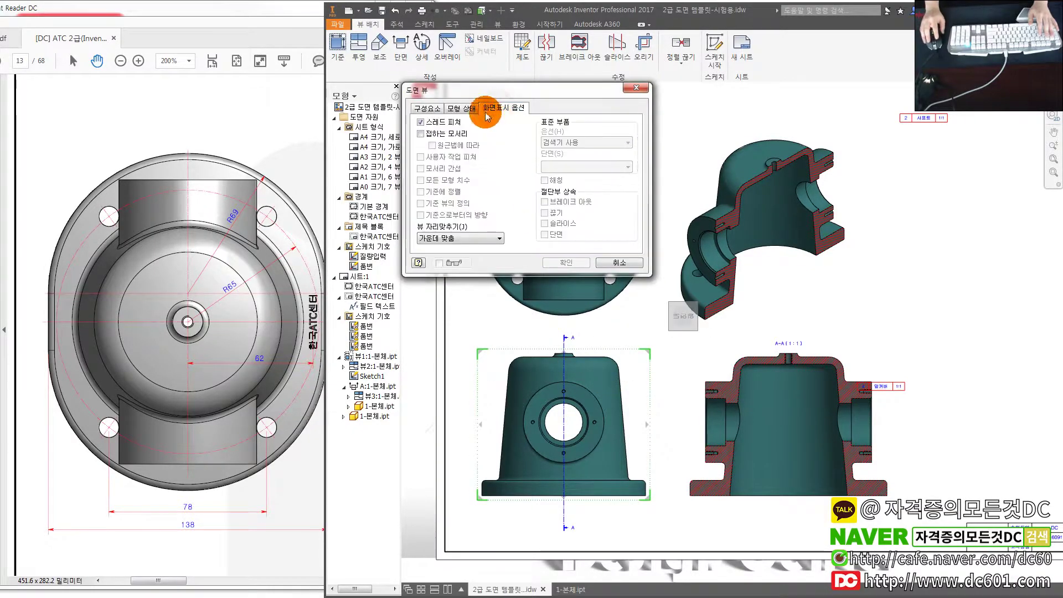
pyautogui.click(421, 133)
pyautogui.click(572, 264)
pyautogui.moveTo(550, 344); pyautogui.dragTo(551, 382, button='middle')
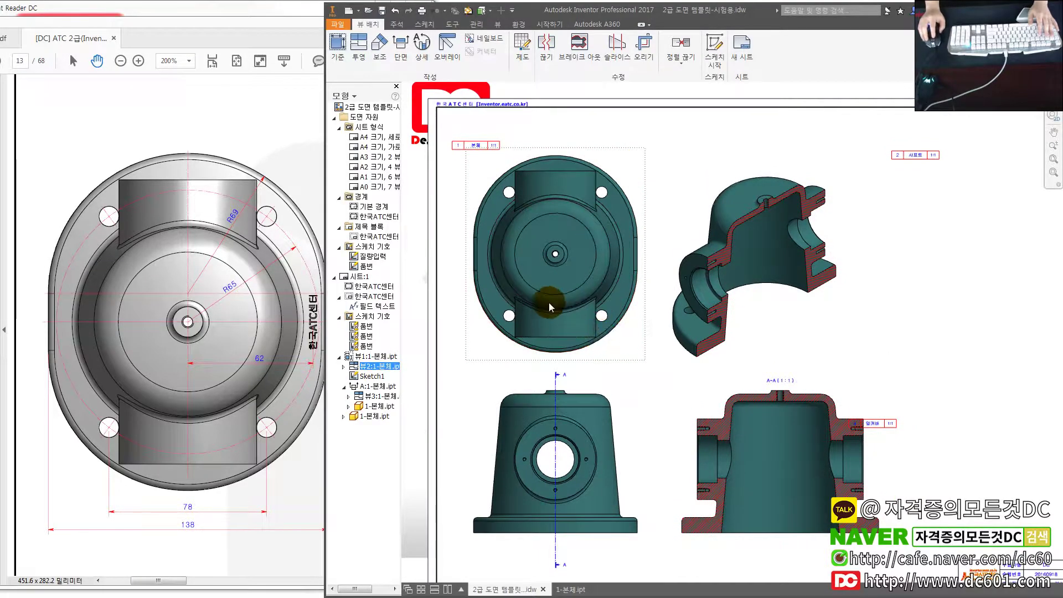
pyautogui.moveTo(549, 303); pyautogui.dragTo(547, 353, button='middle')
pyautogui.moveTo(282, 257); pyautogui.dragTo(304, 257)
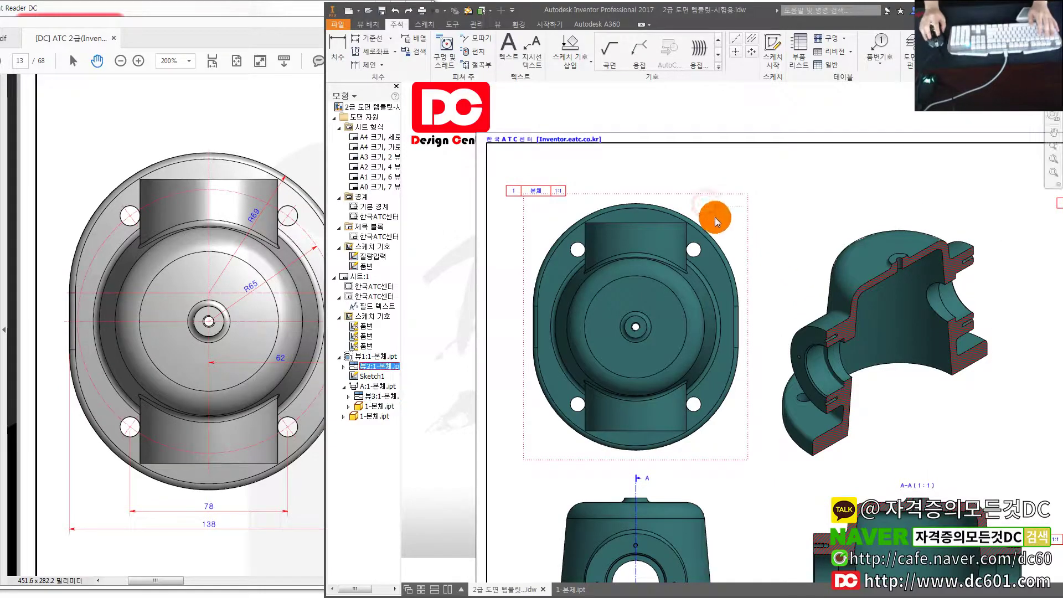
# - Create a centered pattern through the top view's circle and its four bolt holes
pyautogui.moveTo(636, 211); pyautogui.dragTo(605, 204, button='middle')
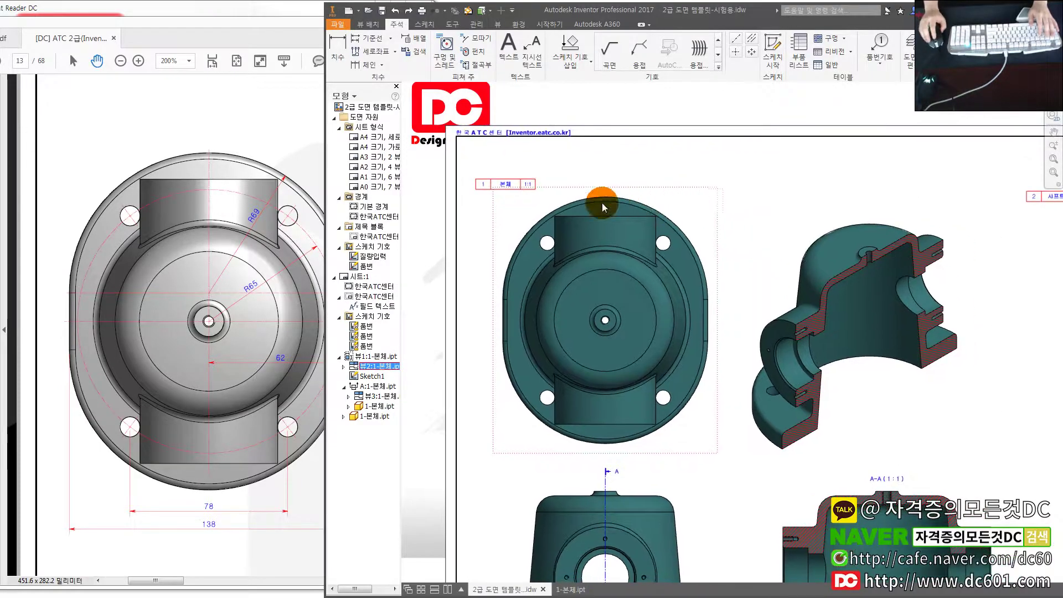
pyautogui.click(751, 56)
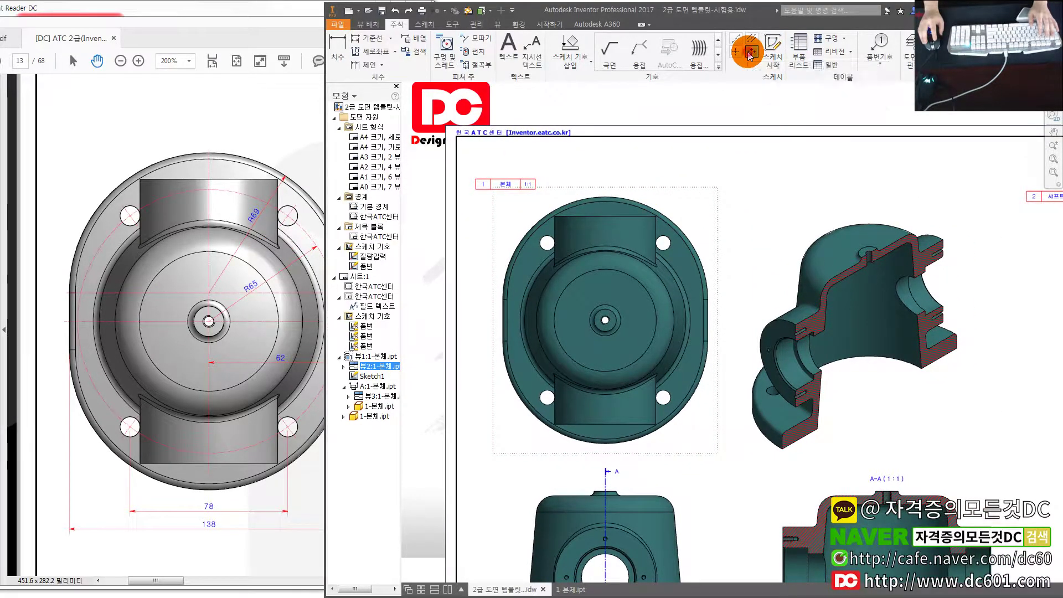
pyautogui.scroll(5, 611, 266)
pyautogui.scroll(-4, 681, 278)
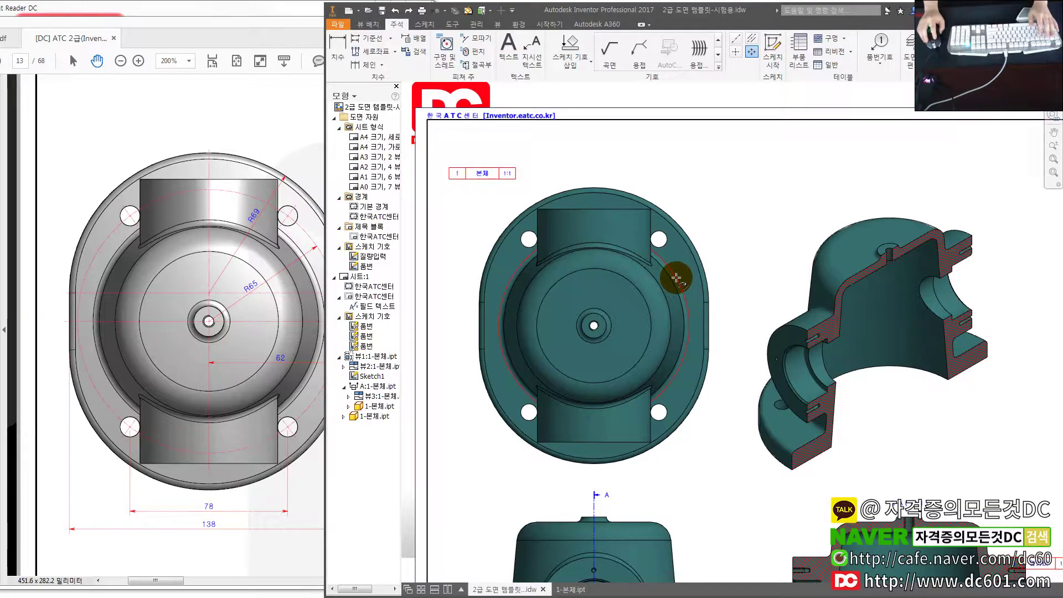
pyautogui.click(676, 277)
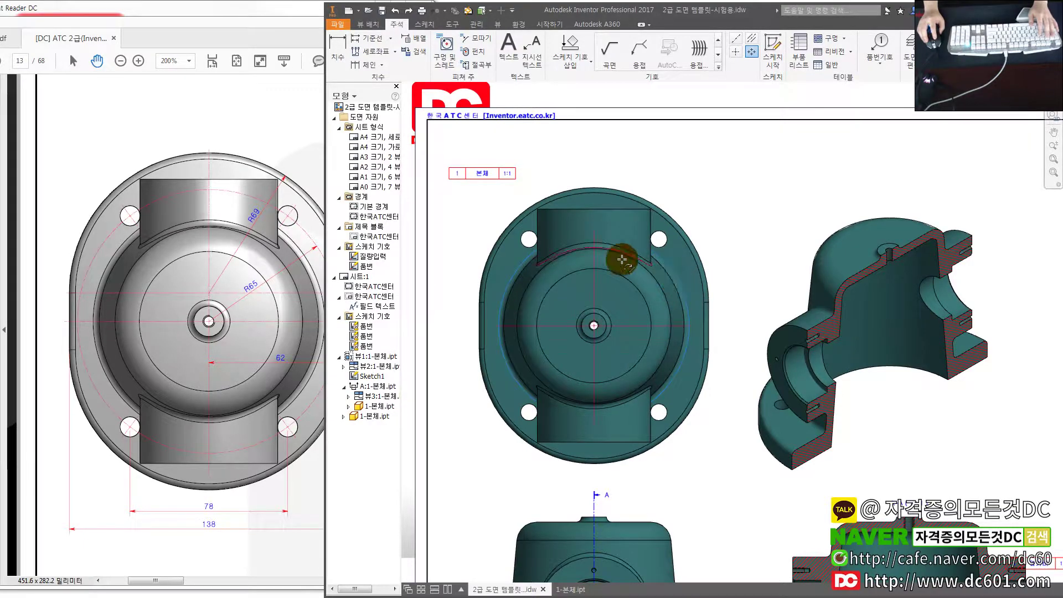
pyautogui.click(529, 239)
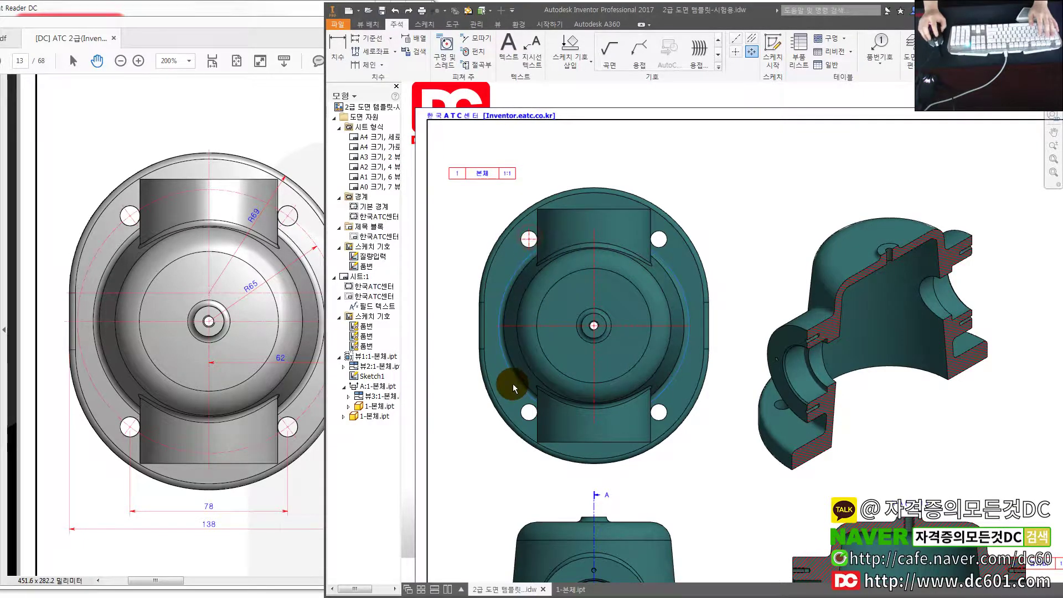
pyautogui.click(528, 413)
pyautogui.click(659, 413)
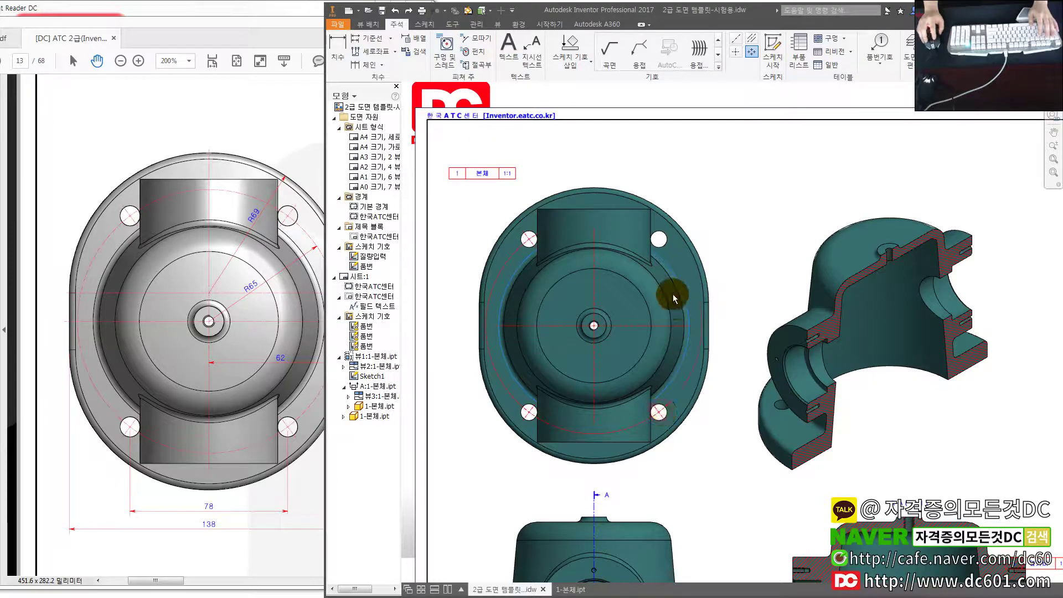
pyautogui.click(658, 239)
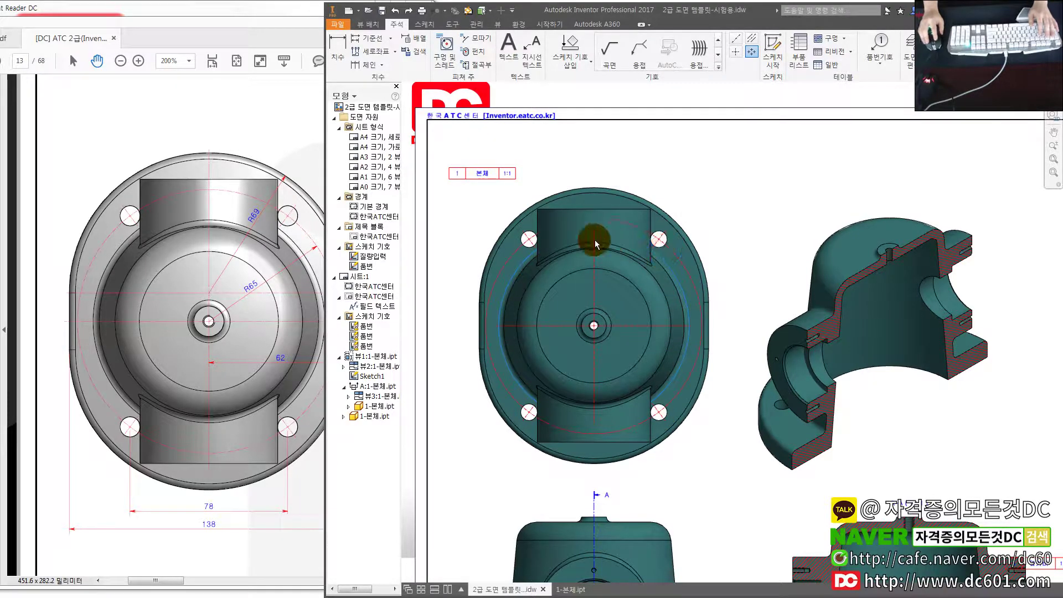
pyautogui.rightClick(529, 239)
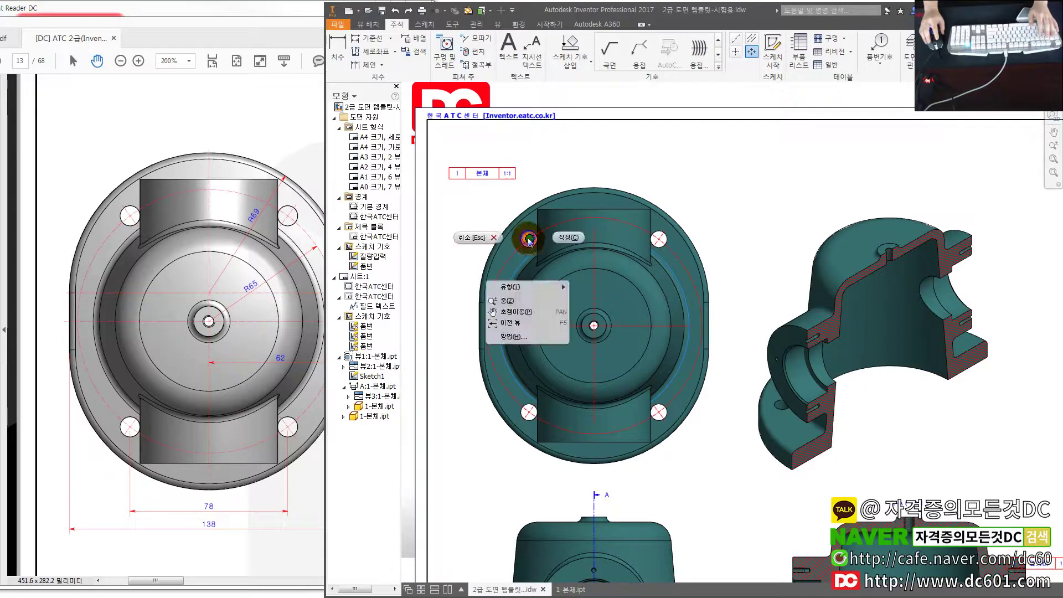
pyautogui.click(568, 237)
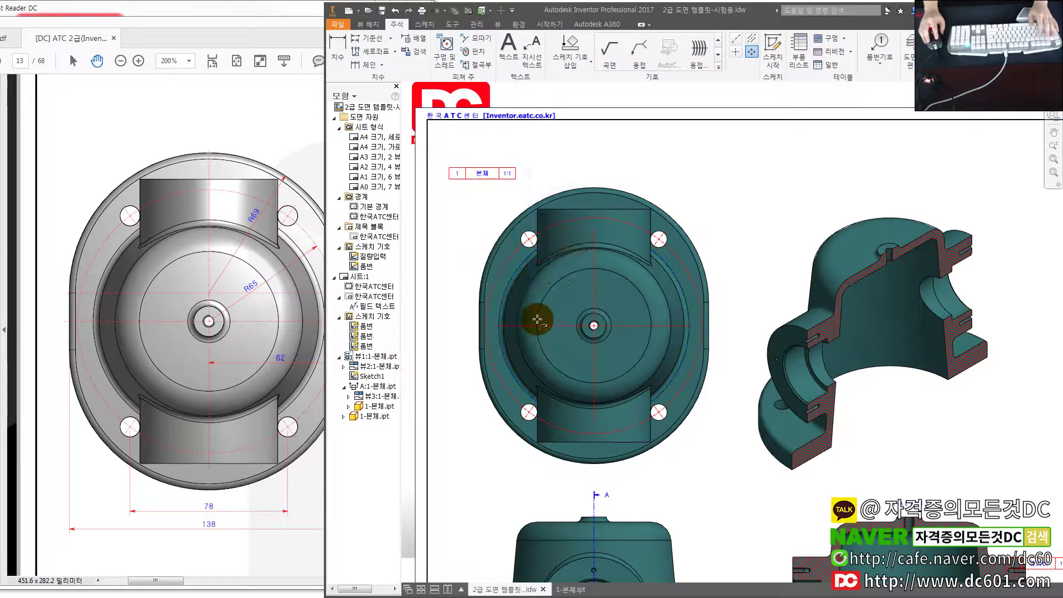
# - Lengthen the pattern's centre lines to the right, upward and downward
pyautogui.click(496, 329)
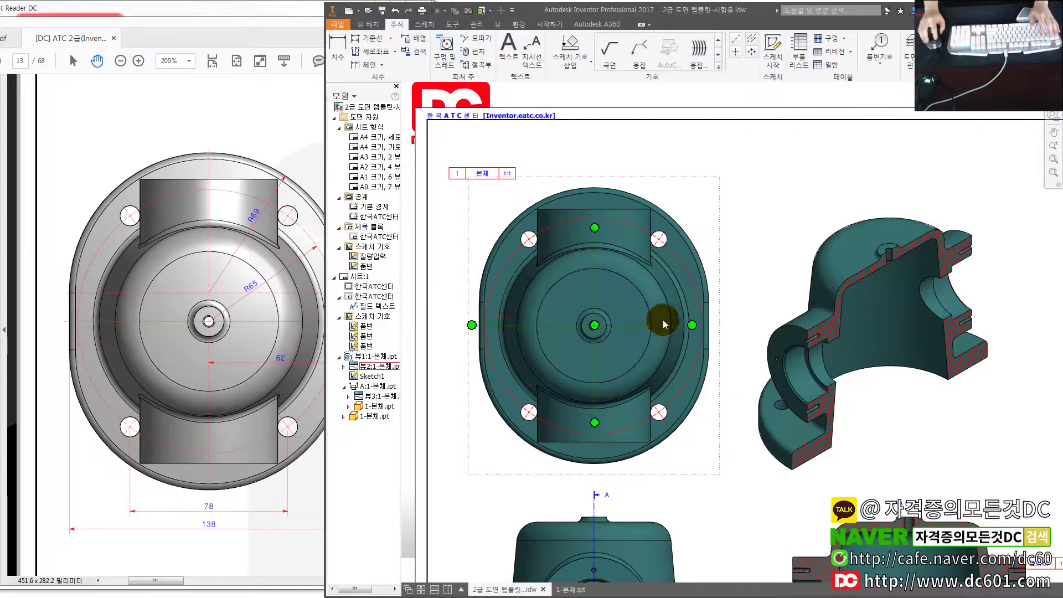
pyautogui.moveTo(694, 325); pyautogui.dragTo(722, 325)
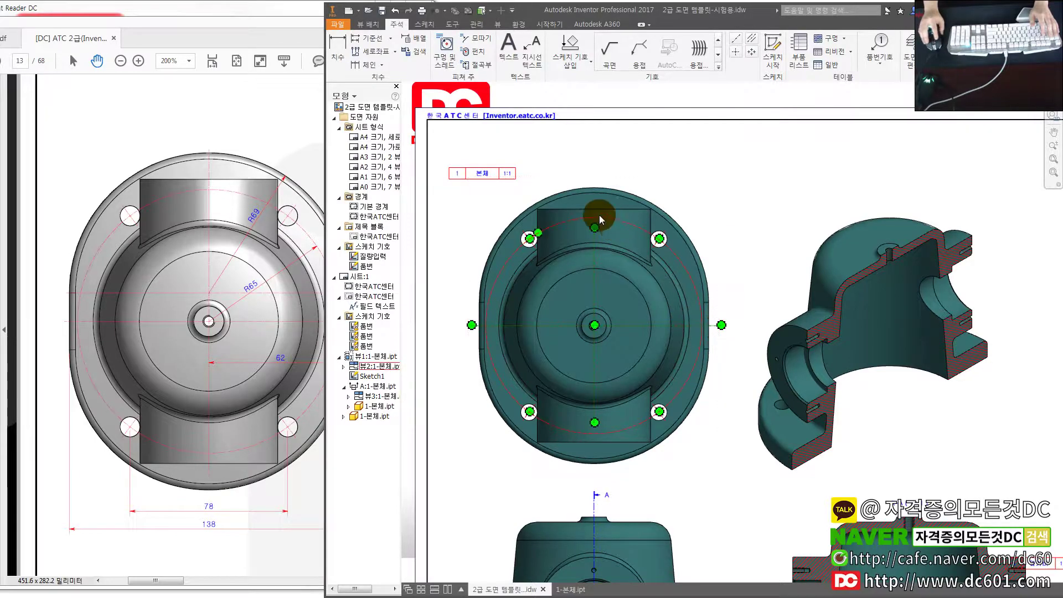
pyautogui.moveTo(594, 218); pyautogui.dragTo(596, 180)
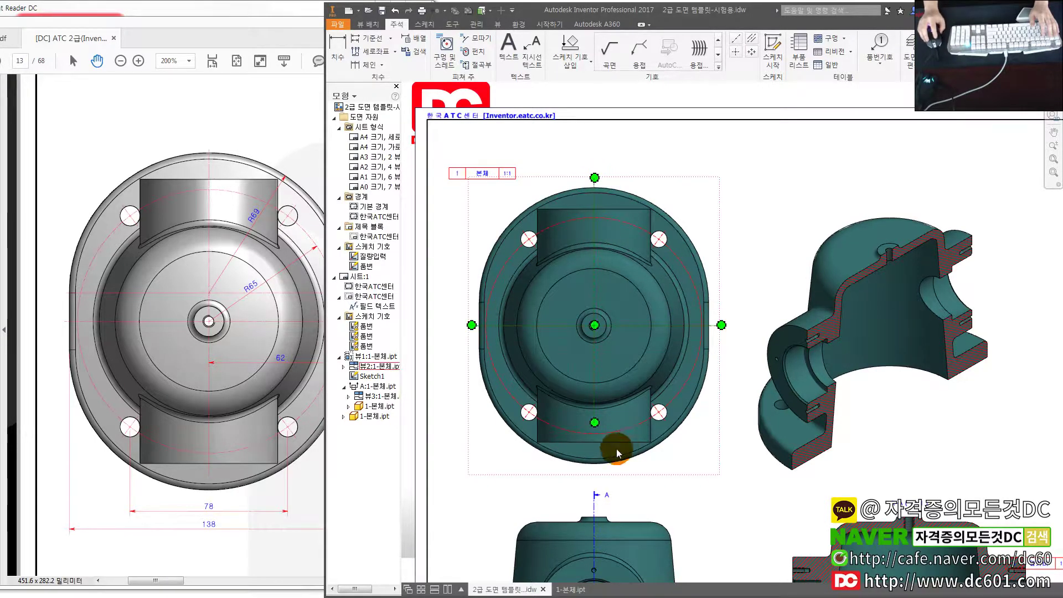
pyautogui.moveTo(593, 423); pyautogui.dragTo(594, 473)
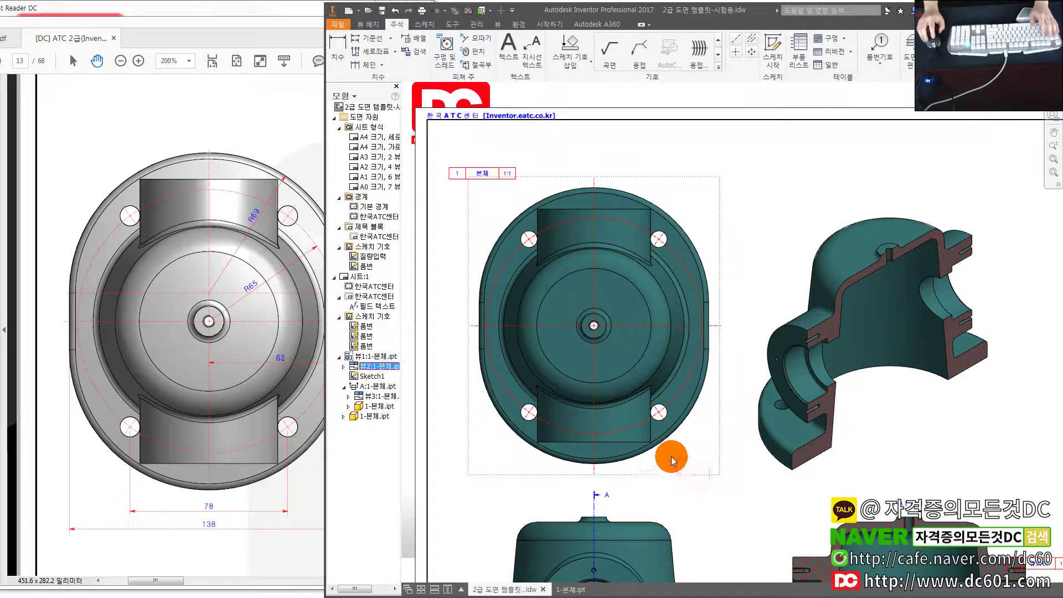
pyautogui.press('Escape')
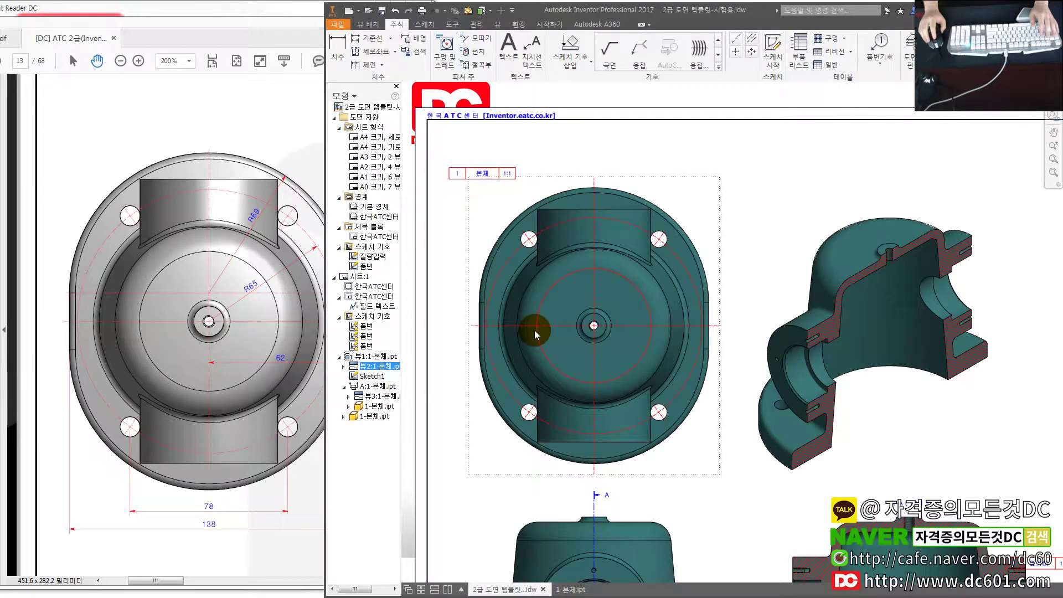
pyautogui.click(206, 294)
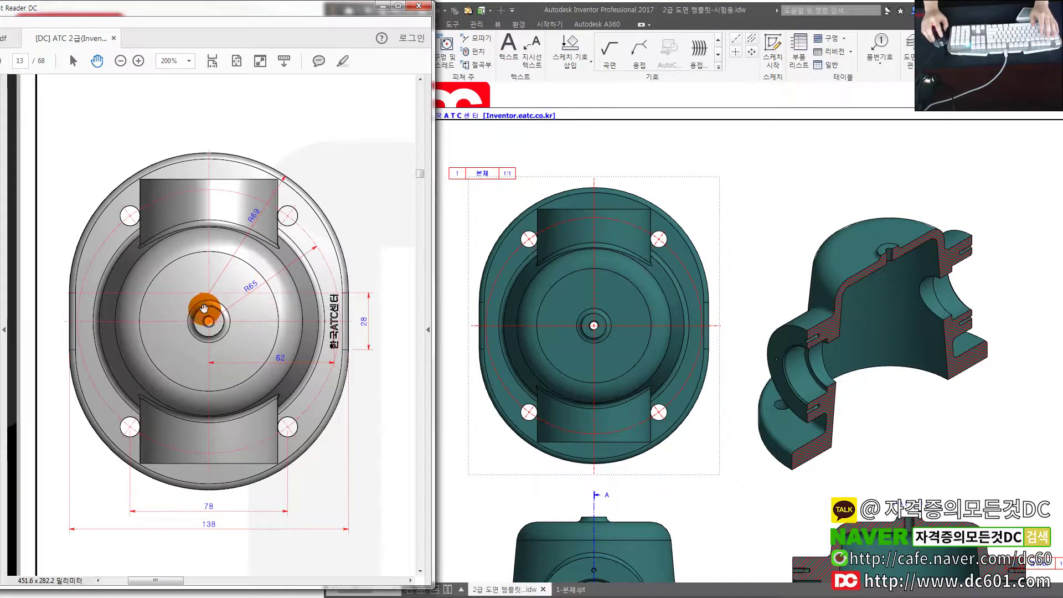
# - Extend the top view's horizontal centre line past the flange on both sides
pyautogui.click(503, 313)
pyautogui.scroll(3, 503, 313)
pyautogui.click(732, 45)
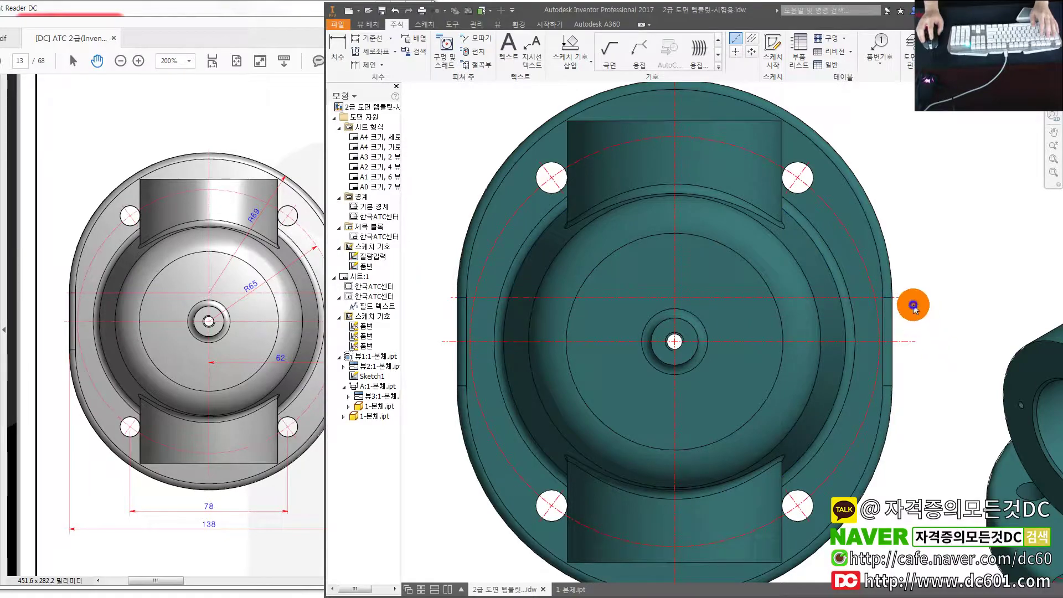
pyautogui.rightClick(908, 302)
pyautogui.press('Escape')
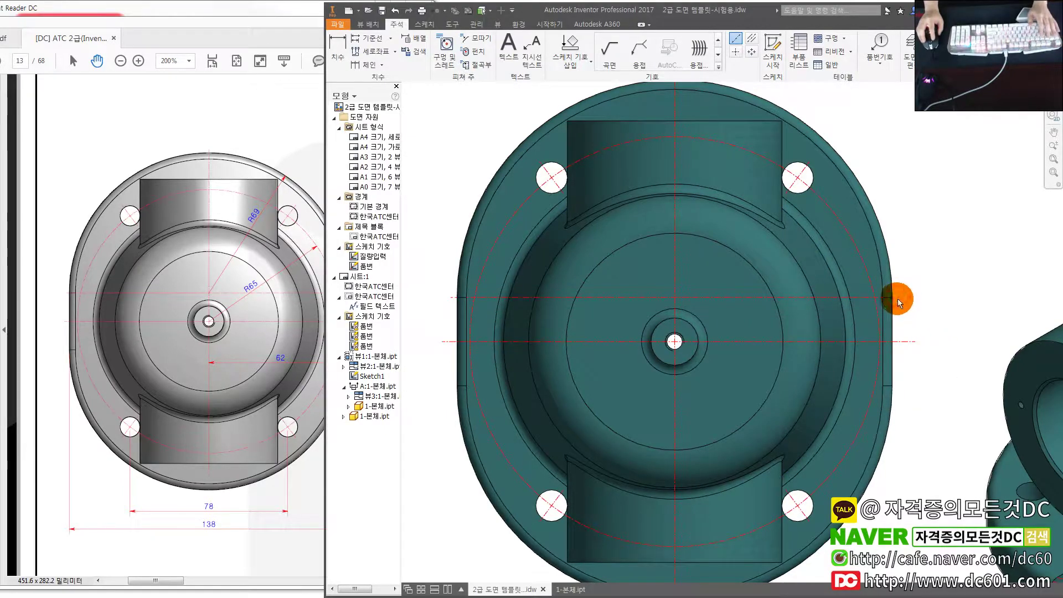
pyautogui.moveTo(899, 297); pyautogui.dragTo(904, 297)
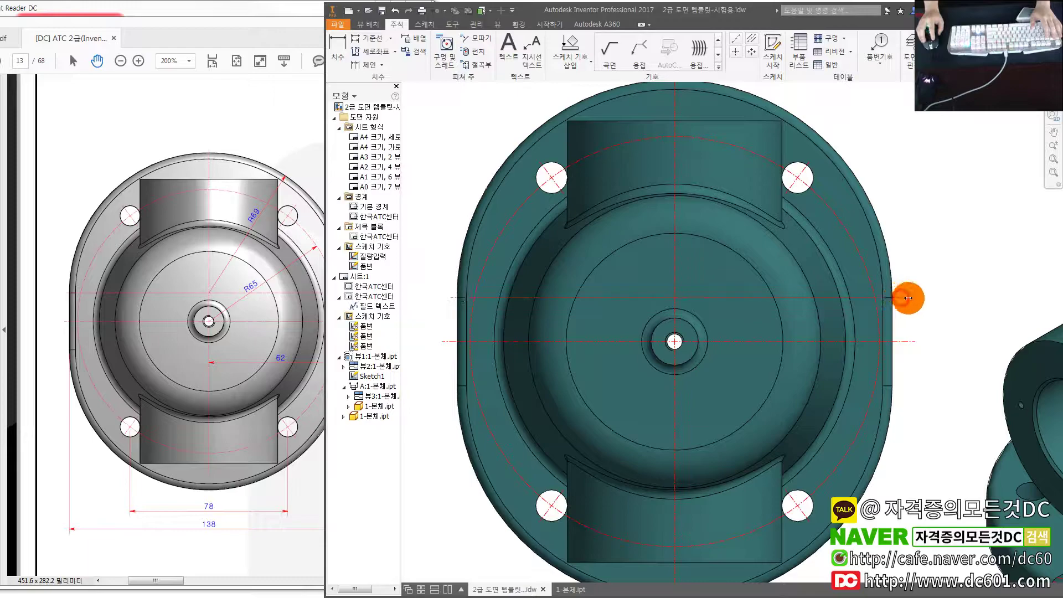
pyautogui.moveTo(450, 297)
pyautogui.mouseDown()
pyautogui.moveTo(431, 298)
pyautogui.moveTo(443, 298)
pyautogui.mouseUp()
# - Compare with the reference PDF and bring the front view's top into view
pyautogui.scroll(-2, 448, 260)
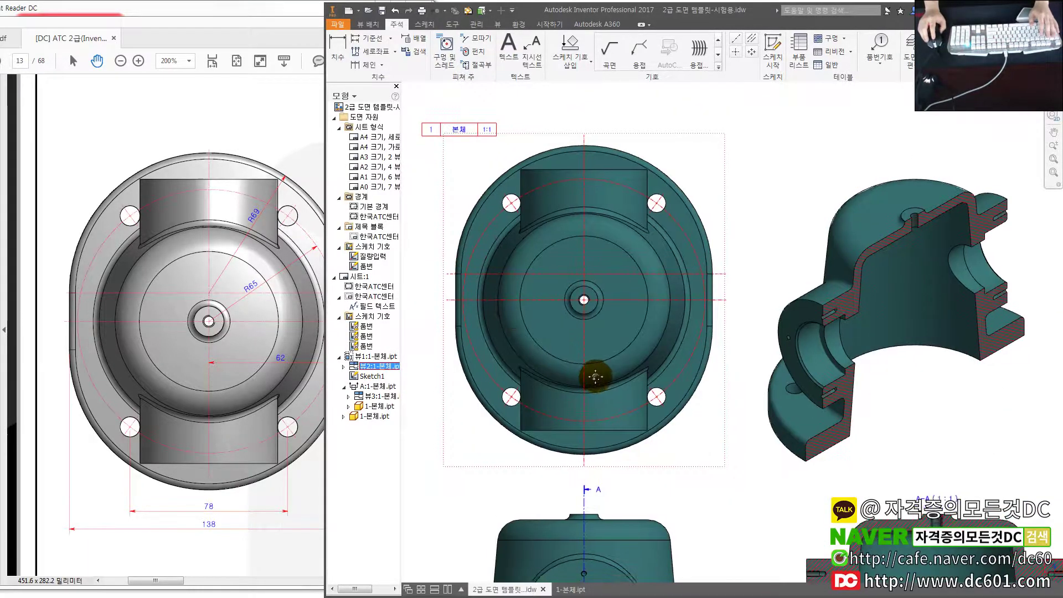
pyautogui.moveTo(165, 326); pyautogui.dragTo(262, 332)
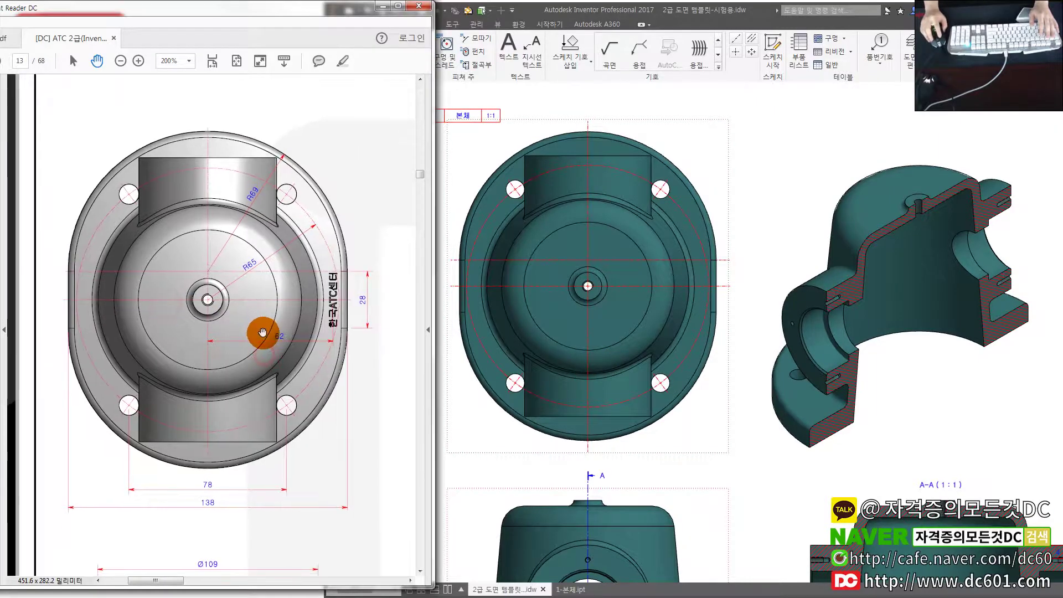
pyautogui.keyDown('ctrl'); pyautogui.scroll(-1, 264, 332); pyautogui.keyUp('ctrl')
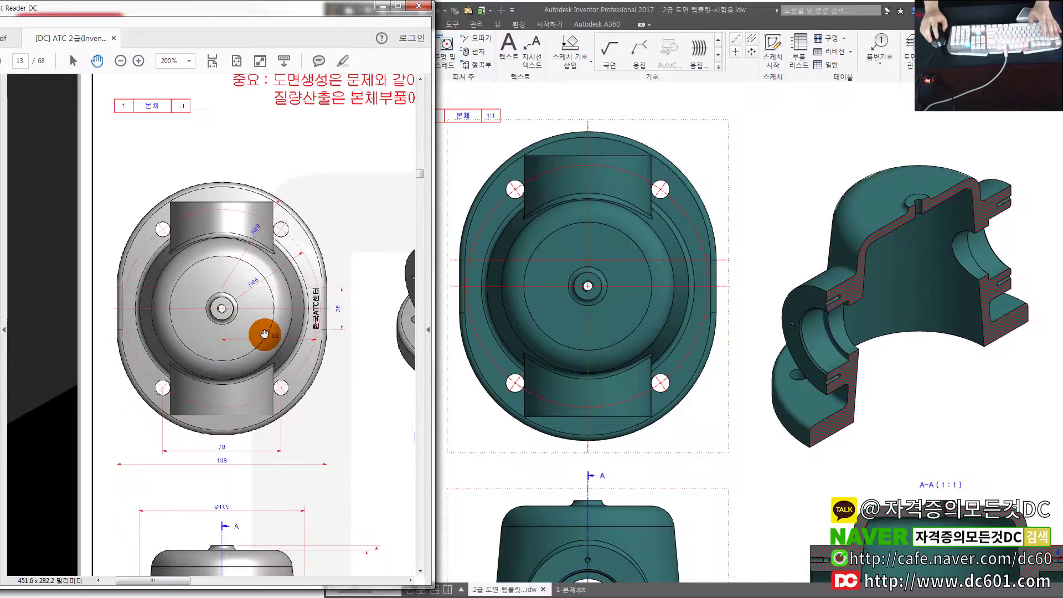
pyautogui.scroll(-5, 260, 310)
pyautogui.click(669, 499)
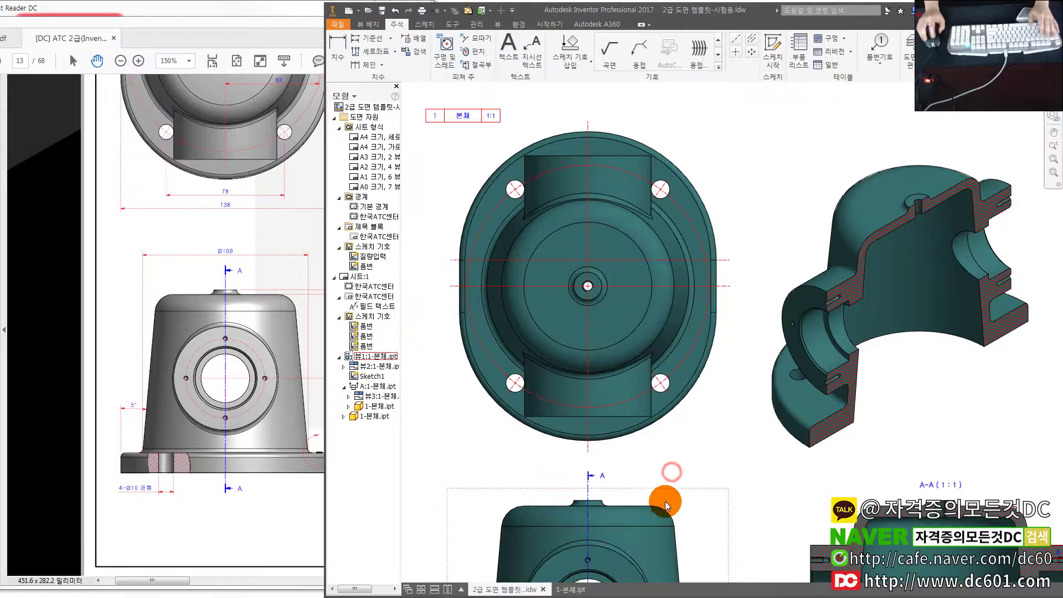
pyautogui.scroll(2, 617, 427)
pyautogui.scroll(1, 574, 415)
pyautogui.scroll(2, 561, 427)
pyautogui.moveTo(561, 427); pyautogui.dragTo(609, 350, button='middle')
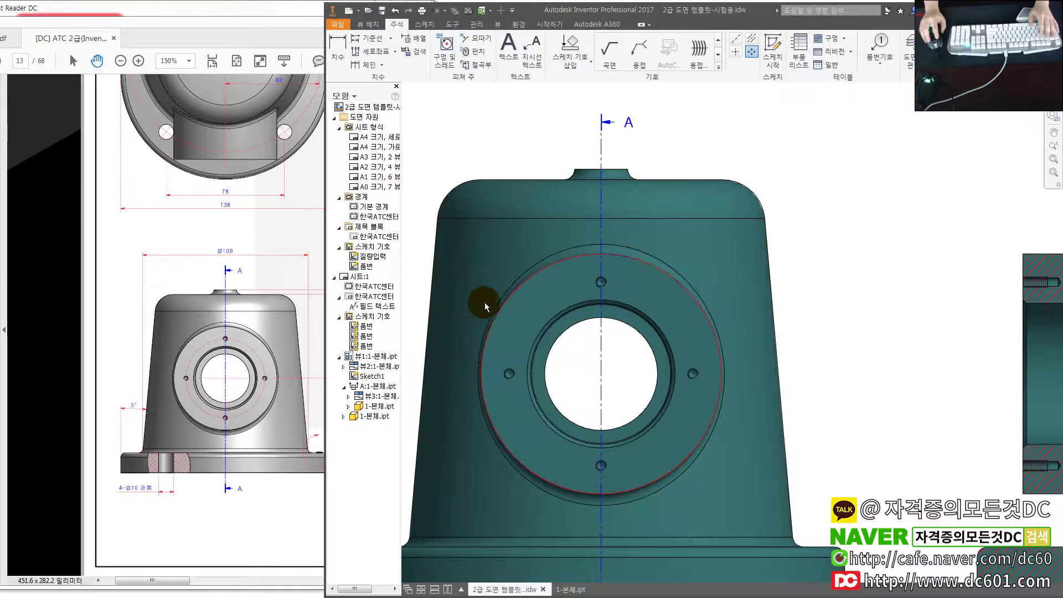
# - Add a bolt-circle centre pattern through the front view's four bolt holes
pyautogui.click(656, 269)
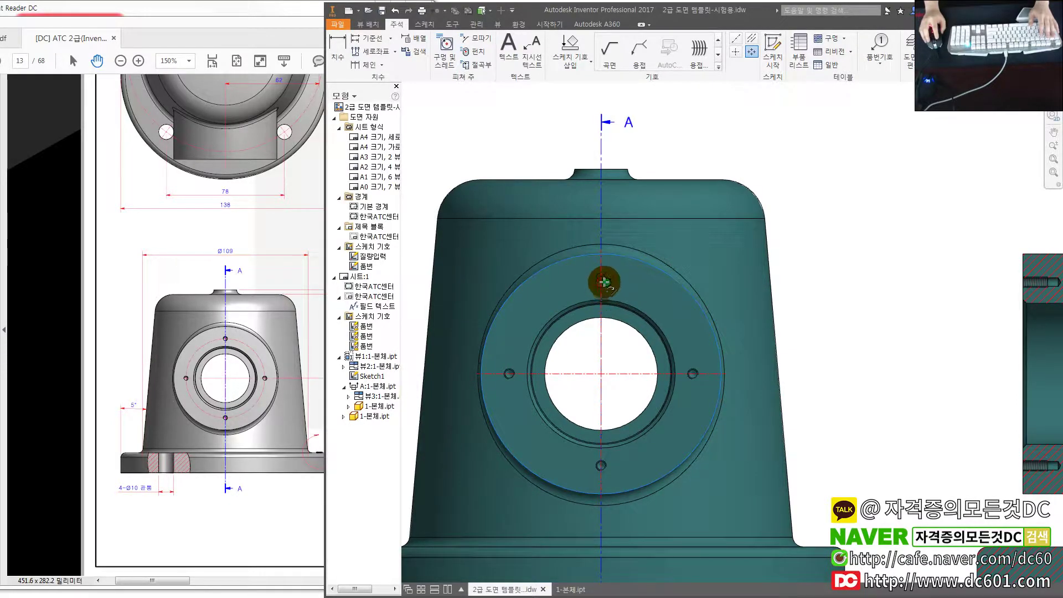
pyautogui.click(602, 282)
pyautogui.click(508, 374)
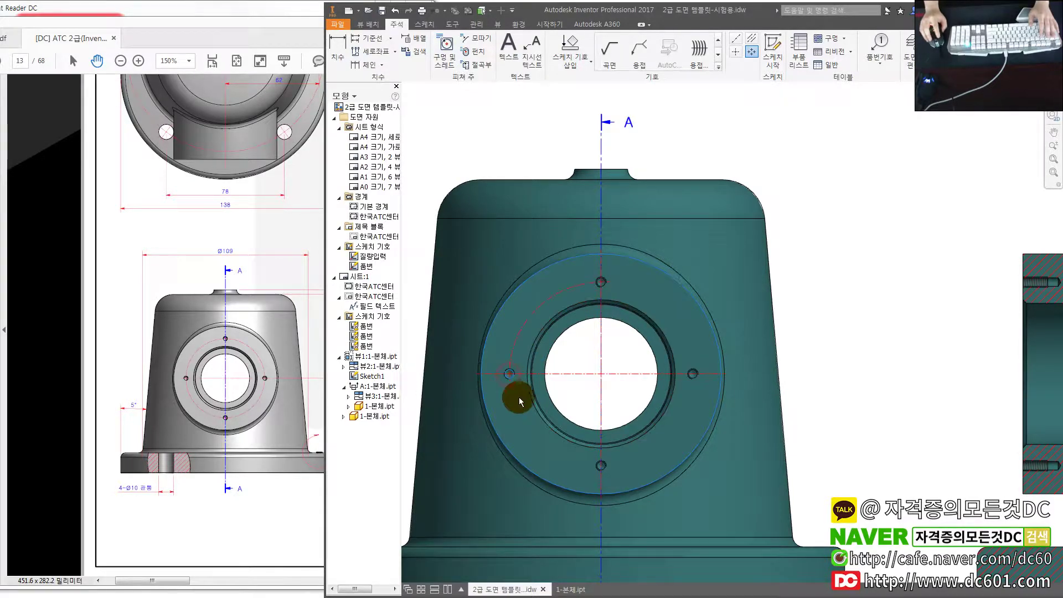
pyautogui.click(601, 467)
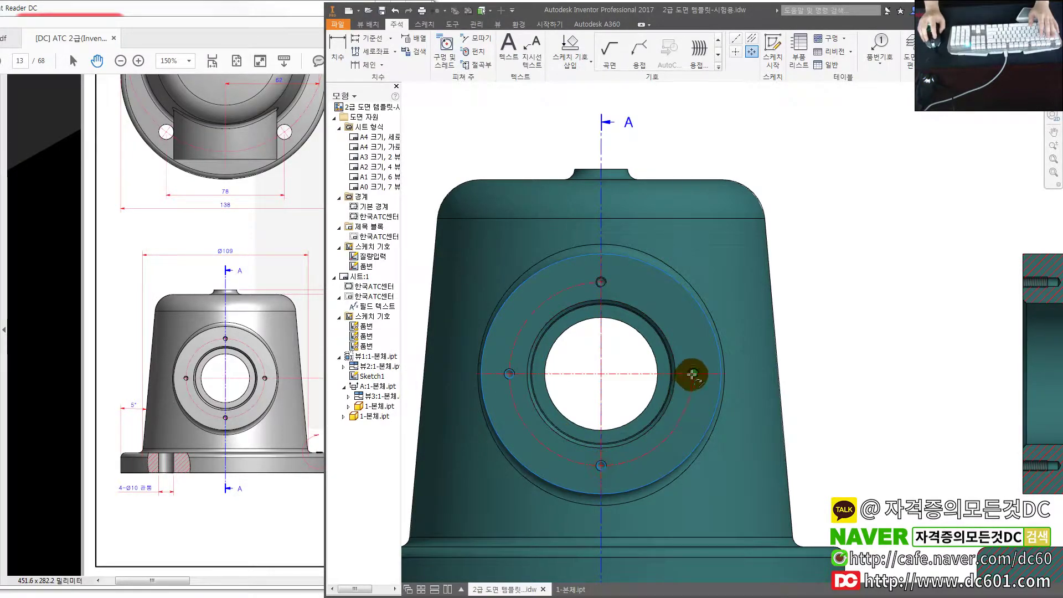
pyautogui.click(693, 374)
pyautogui.rightClick(602, 283)
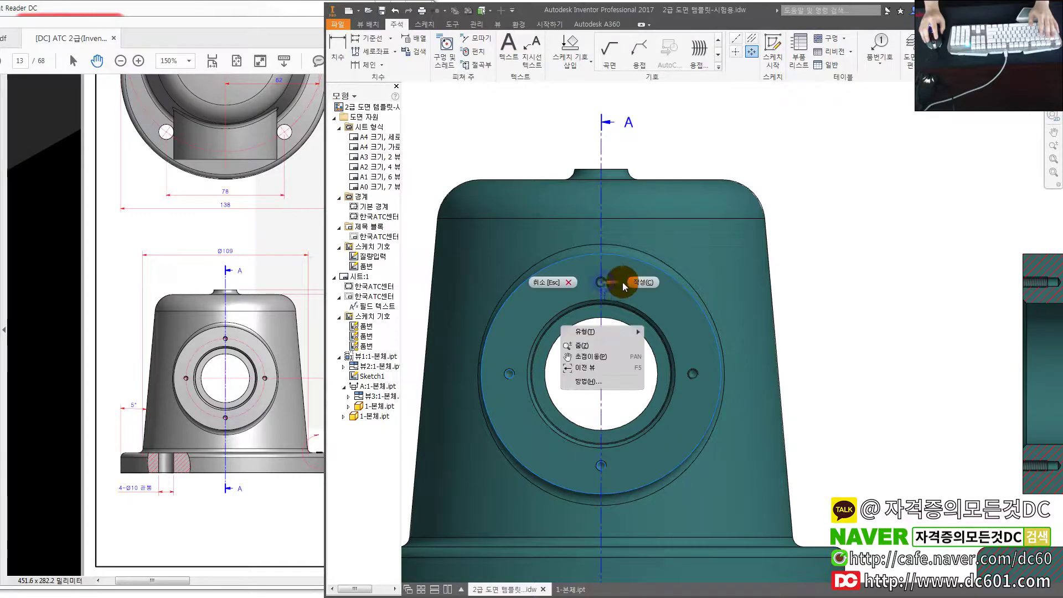
pyautogui.click(642, 283)
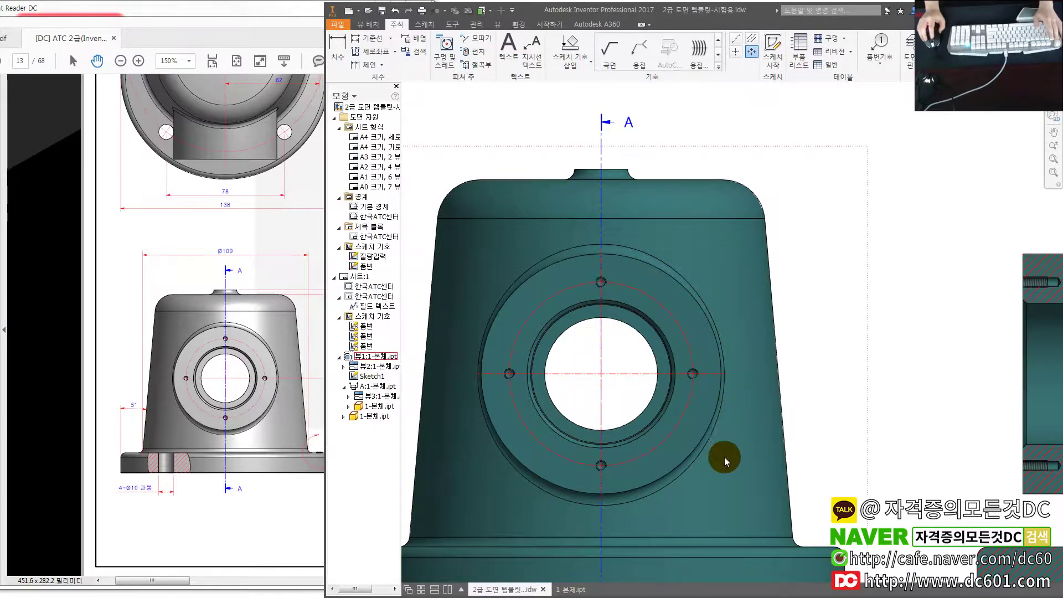
pyautogui.scroll(1, 725, 438)
pyautogui.scroll(-3, 692, 427)
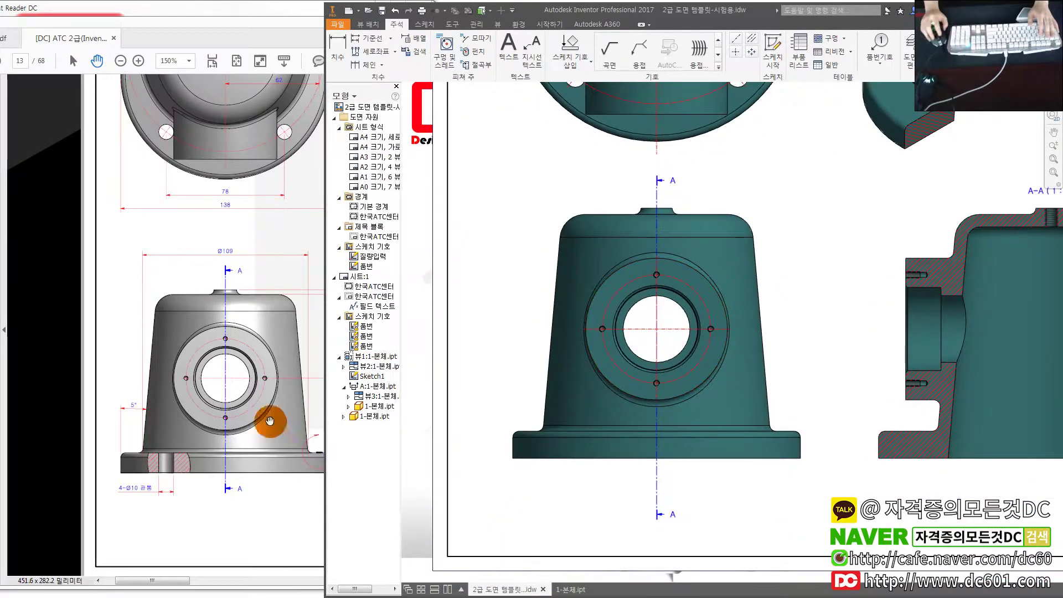
pyautogui.click(269, 421)
pyautogui.click(533, 394)
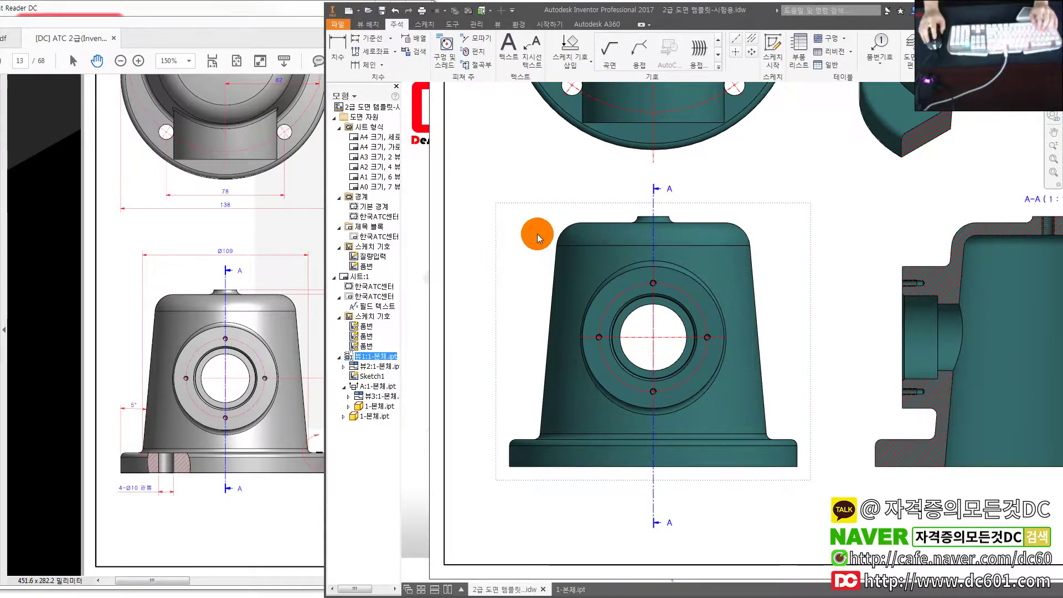
# - Start a sketch on the front view and ungroup the ribbon's sketch tool drop-downs
pyautogui.press('Escape')
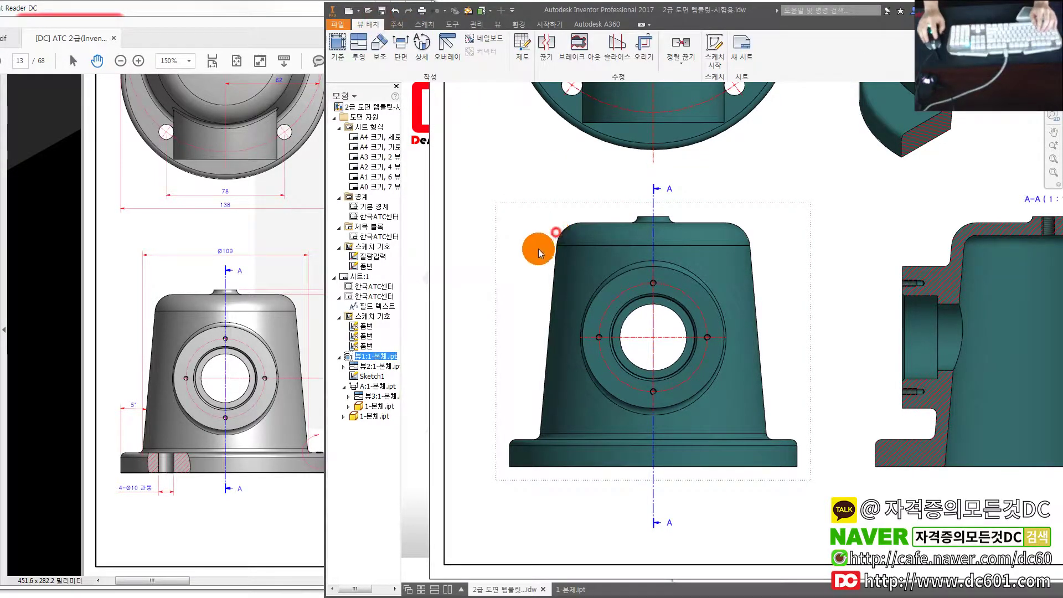
pyautogui.click(527, 255)
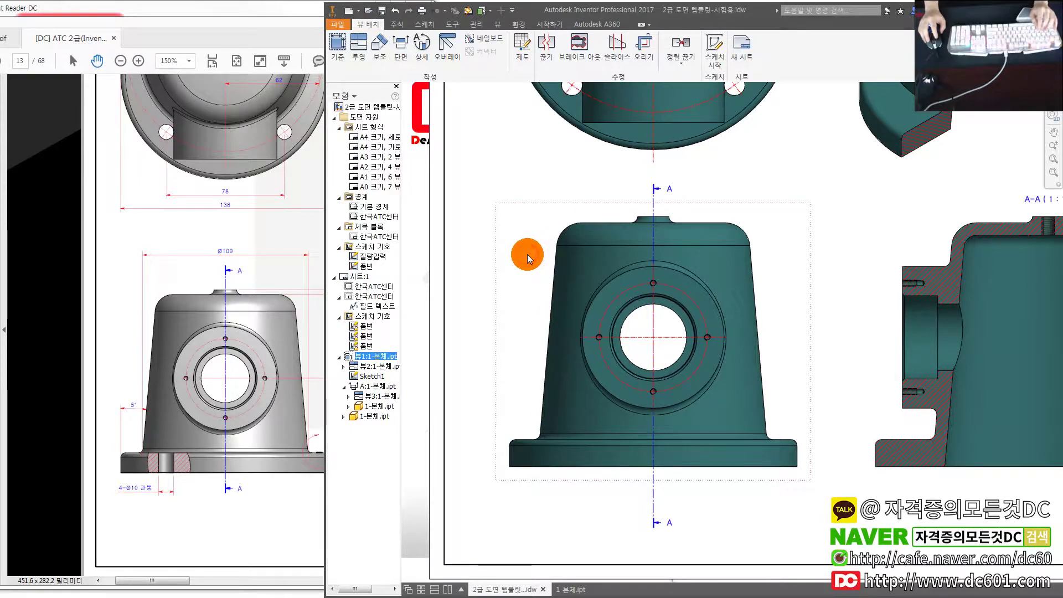
pyautogui.click(714, 58)
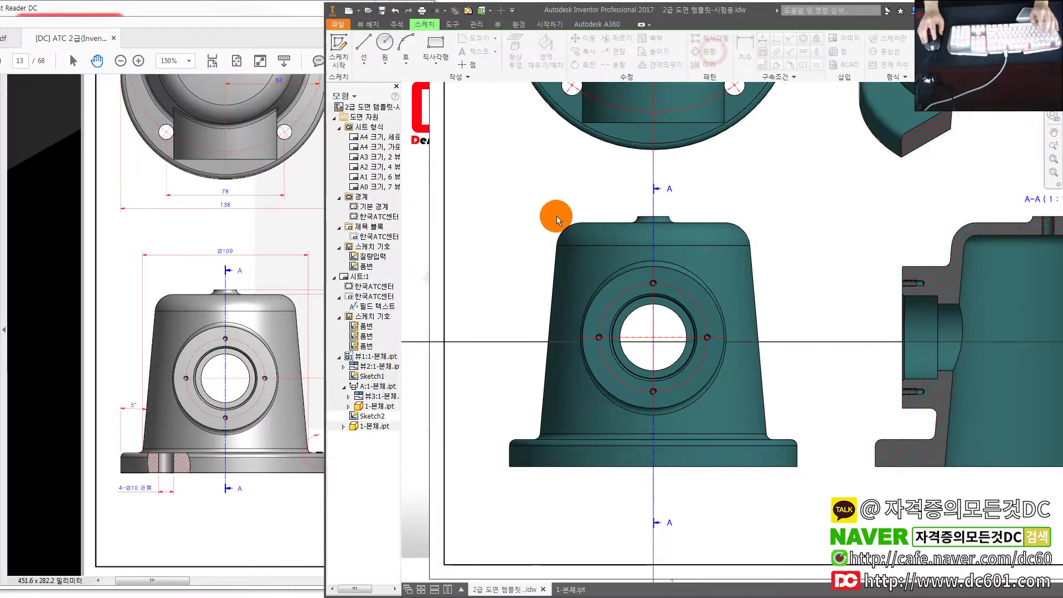
pyautogui.click(406, 60)
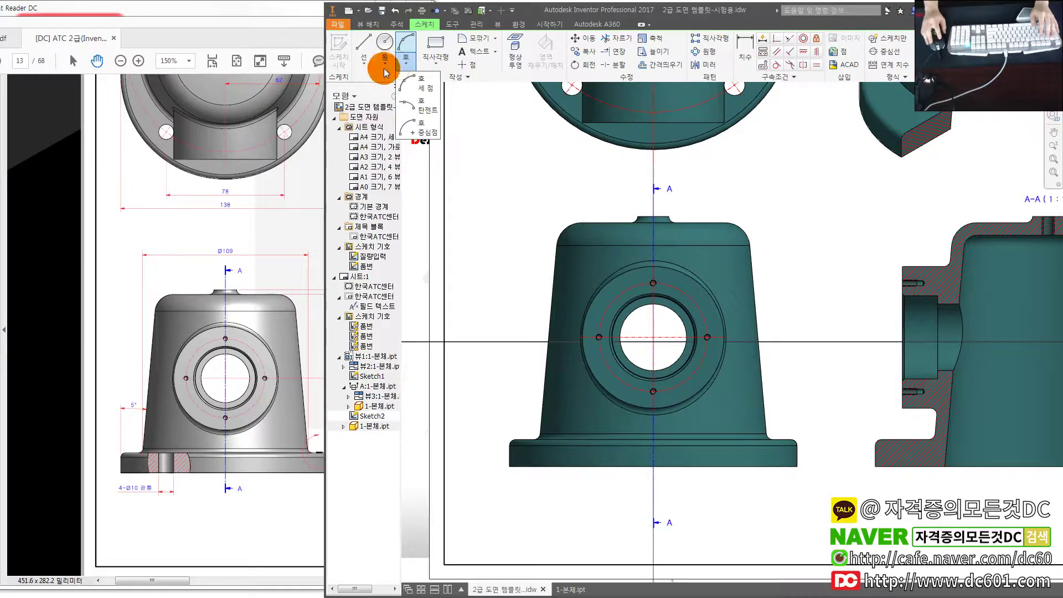
pyautogui.click(483, 75)
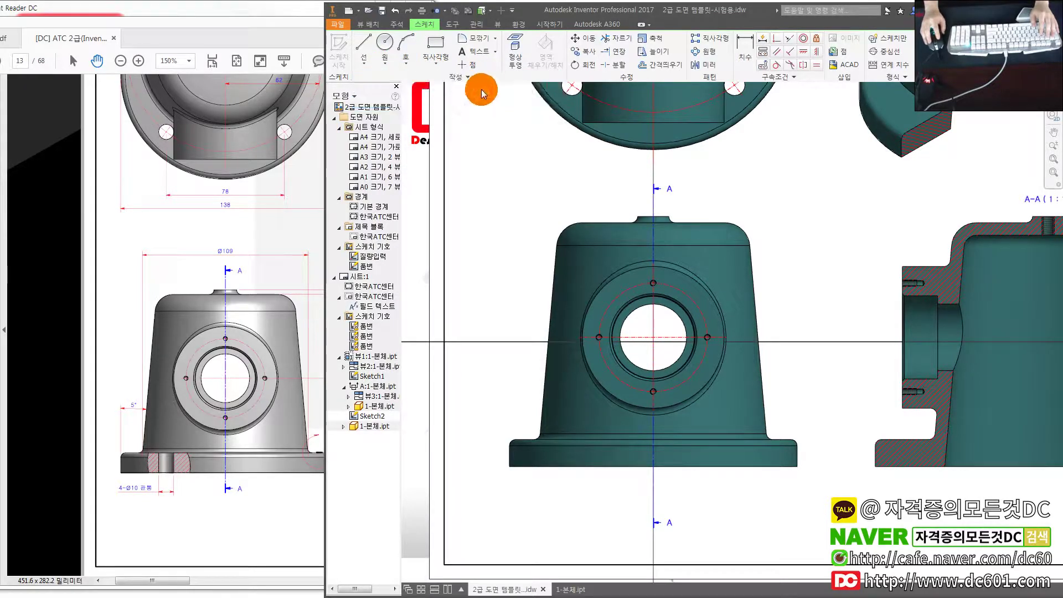
pyautogui.click(368, 63)
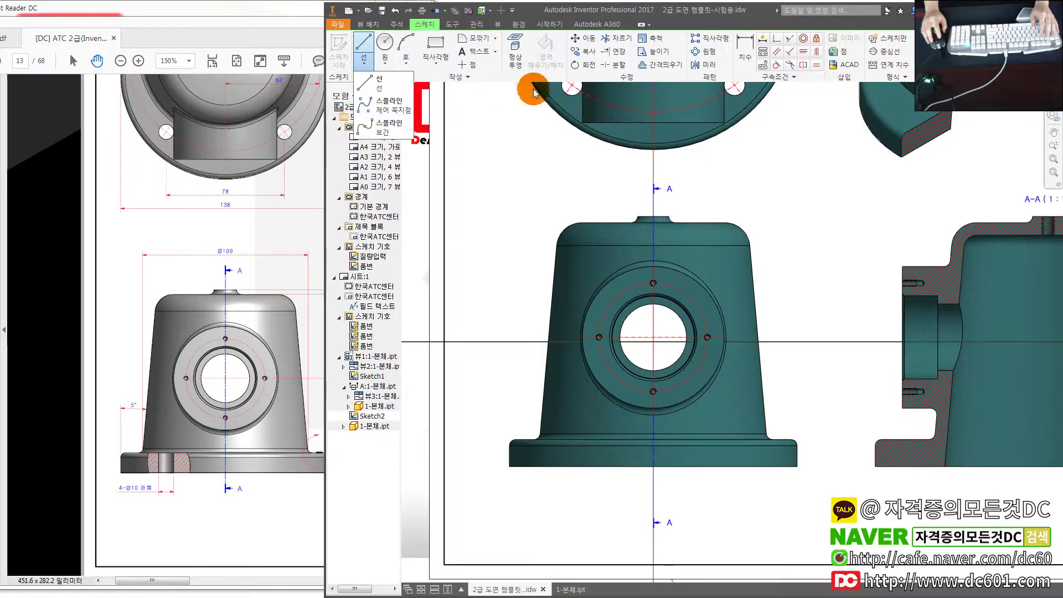
pyautogui.click(379, 79)
pyautogui.rightClick(364, 47)
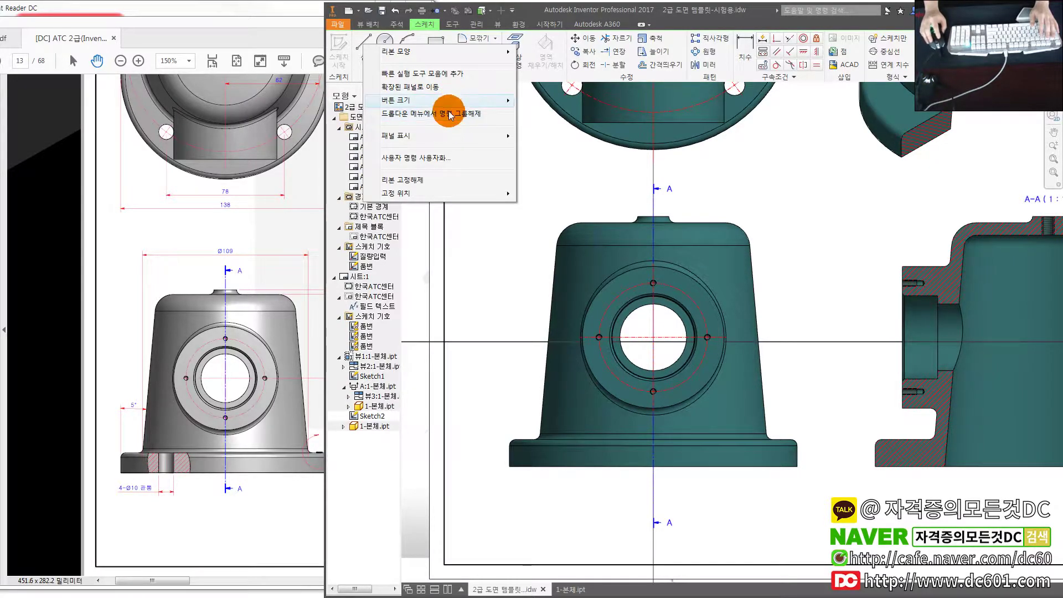
pyautogui.click(450, 115)
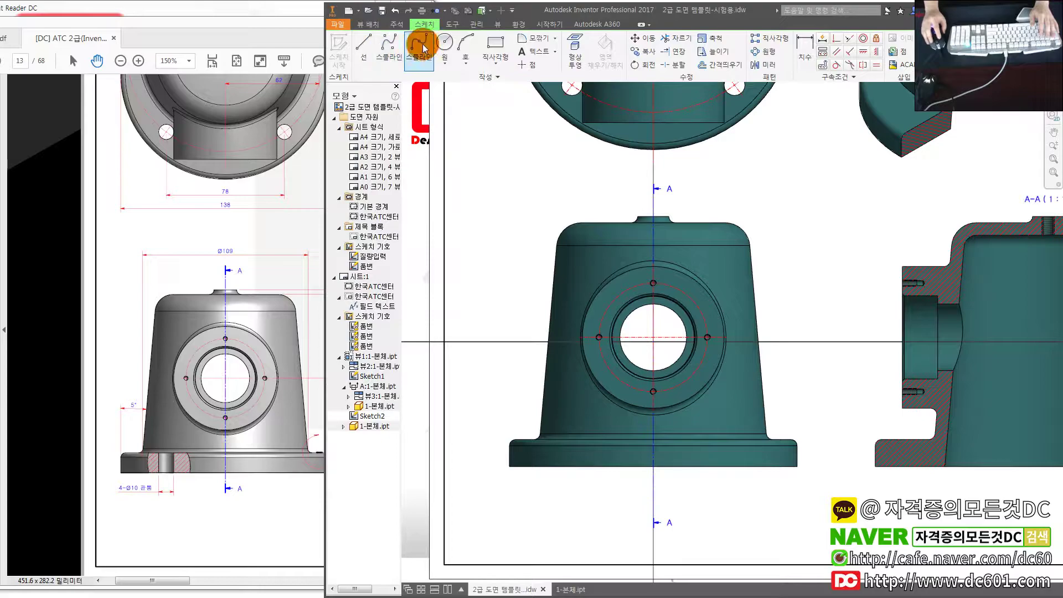
# - Draw a closed spline around the base's lower-left corner and finish the sketch
pyautogui.scroll(2, 551, 368)
pyautogui.scroll(2, 536, 370)
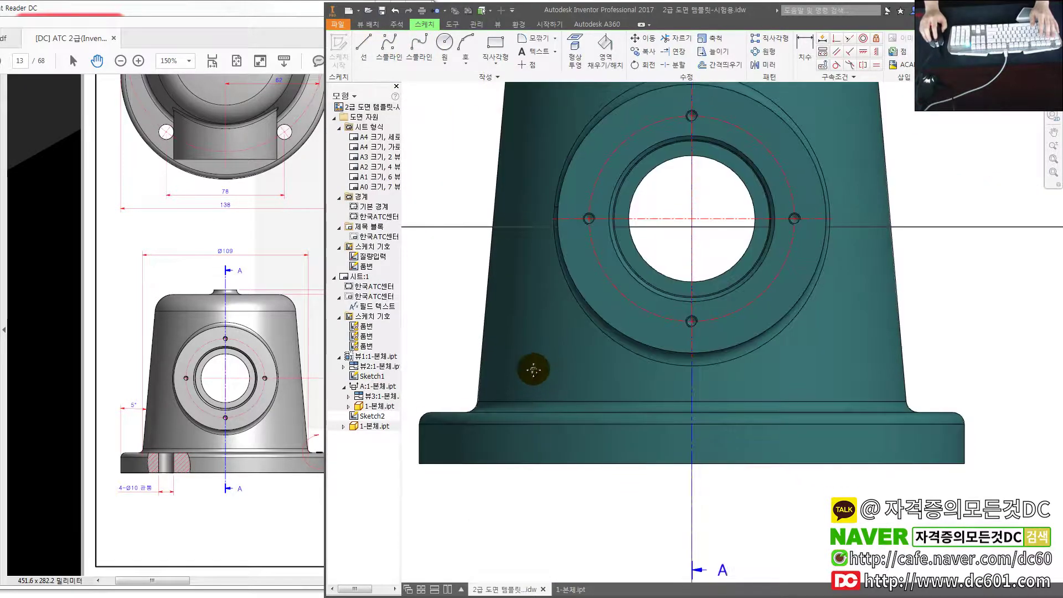
pyautogui.click(481, 383)
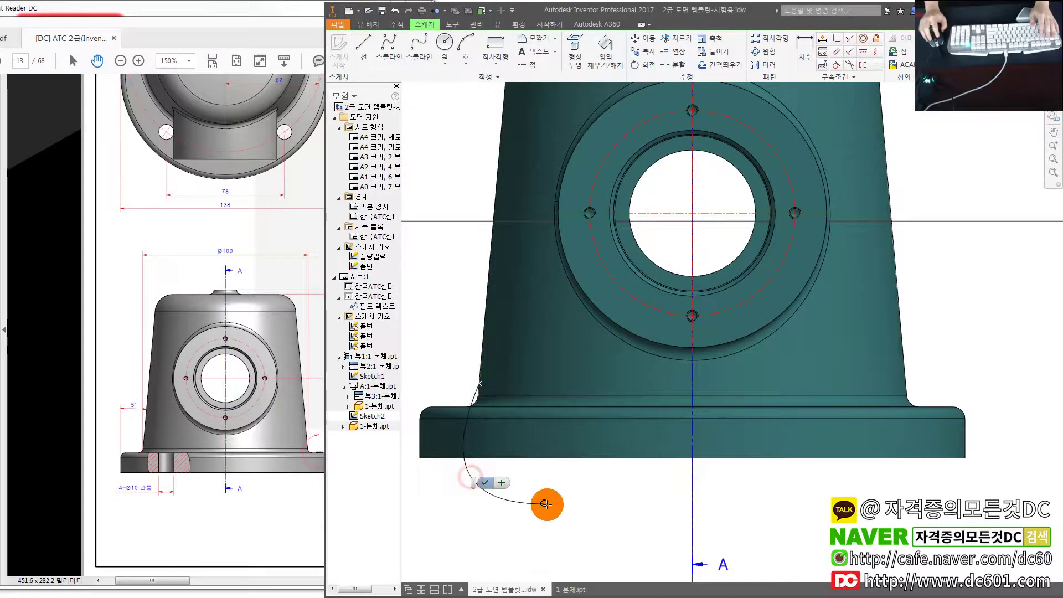
pyautogui.moveTo(560, 502); pyautogui.dragTo(572, 487)
pyautogui.click(590, 404)
pyautogui.click(482, 383)
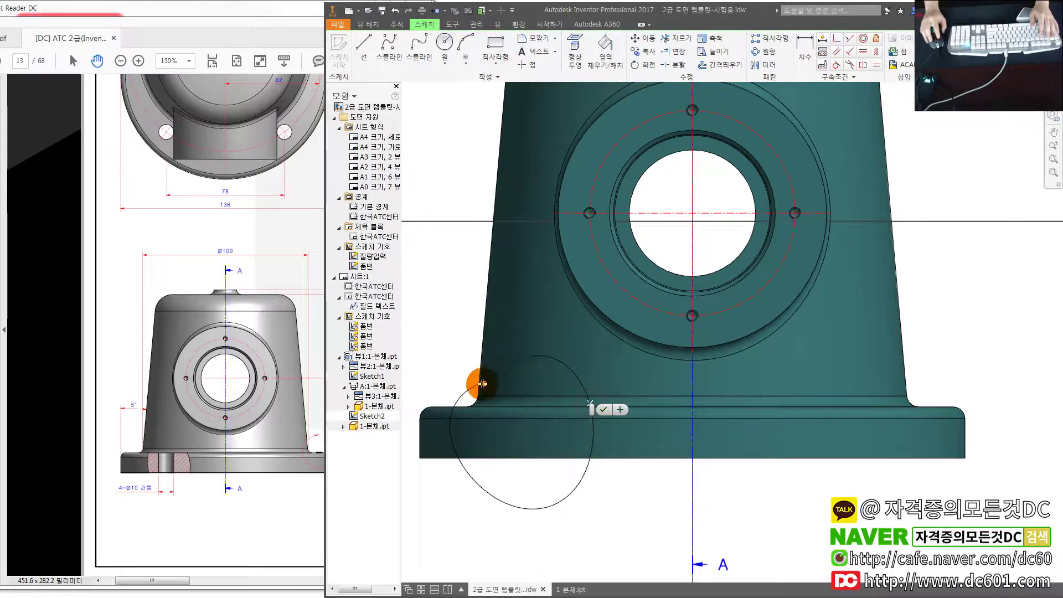
pyautogui.scroll(2, 486, 384)
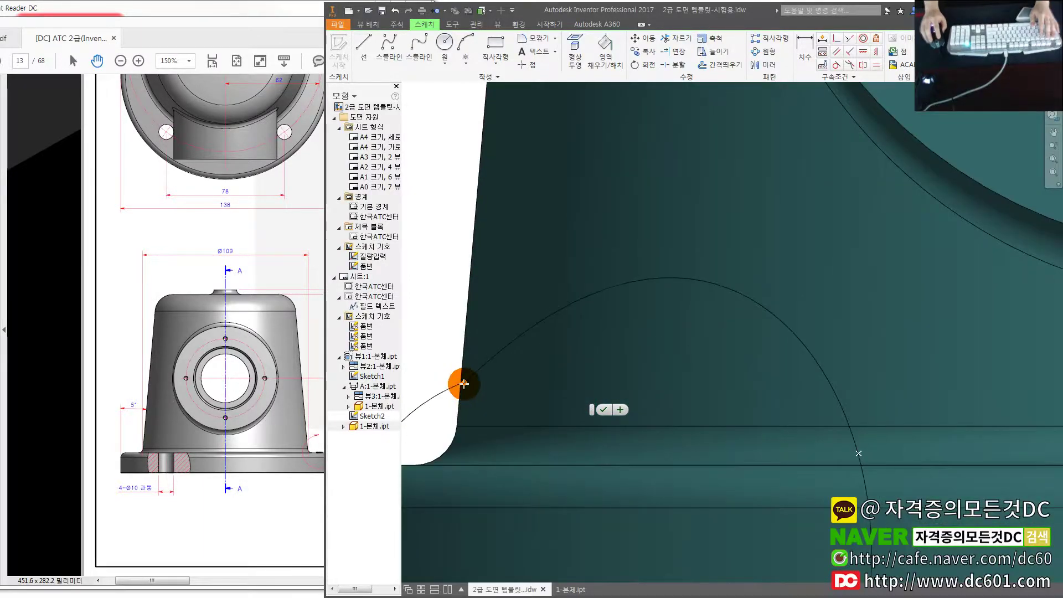
pyautogui.click(460, 383)
pyautogui.scroll(-3, 512, 397)
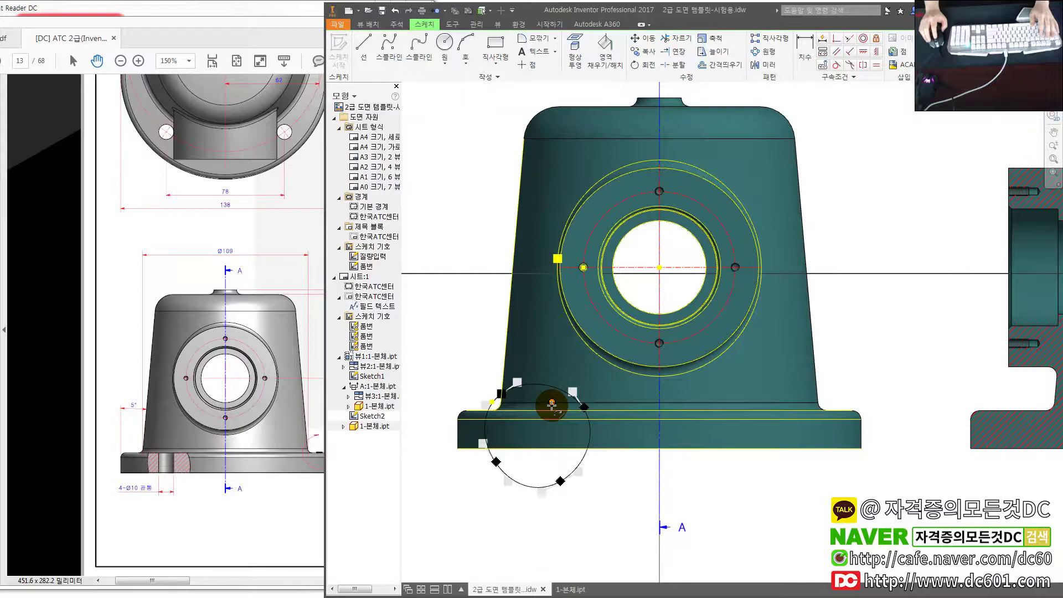
pyautogui.click(552, 406)
pyautogui.click(930, 52)
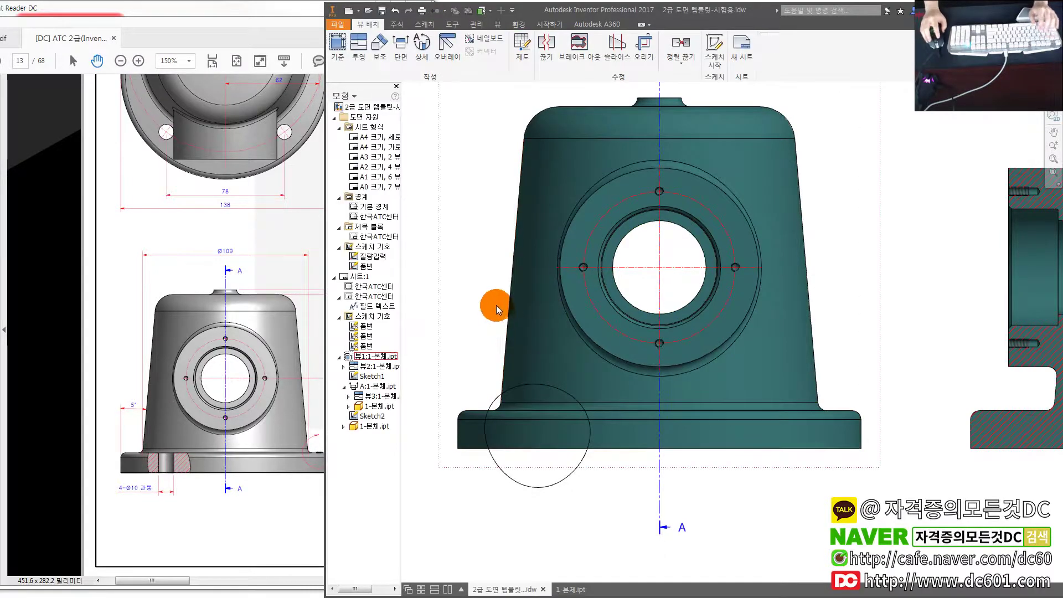
# - Break out the front view inside the spline, with depth set at the left mounting hole
pyautogui.click(587, 43)
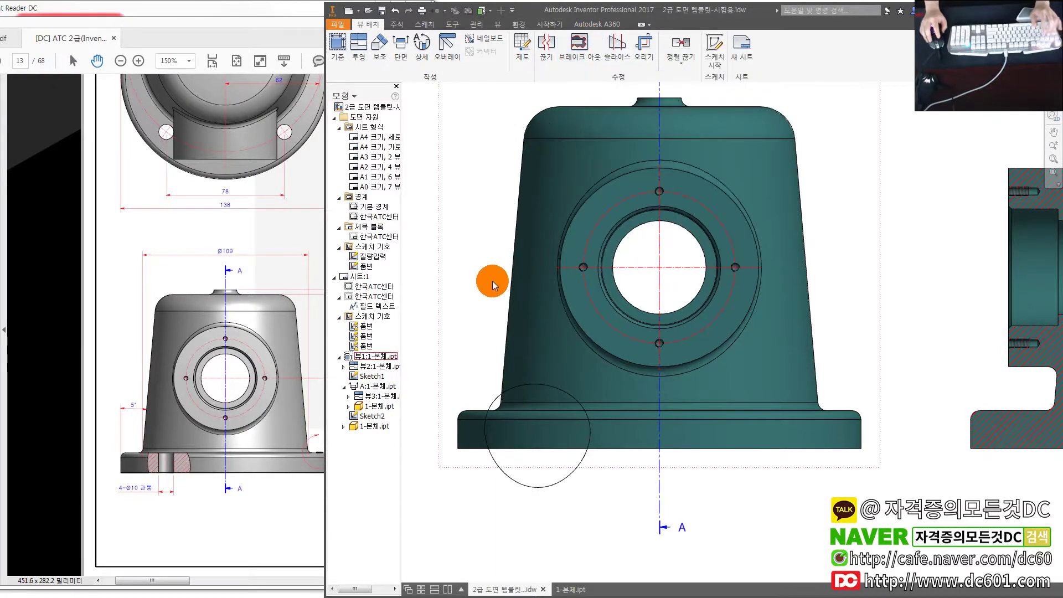
pyautogui.scroll(-3, 494, 311)
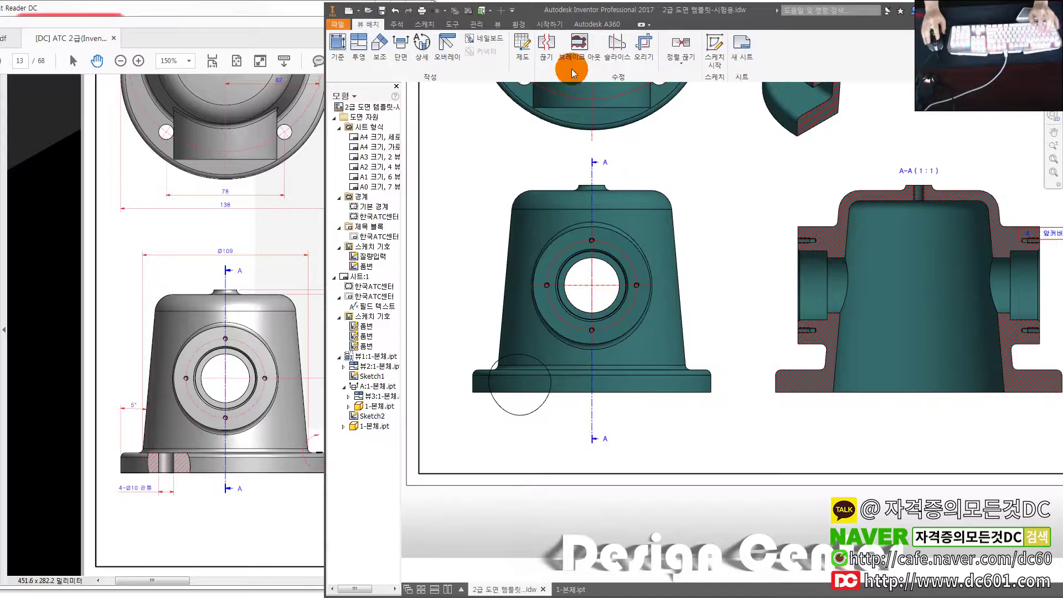
pyautogui.click(581, 49)
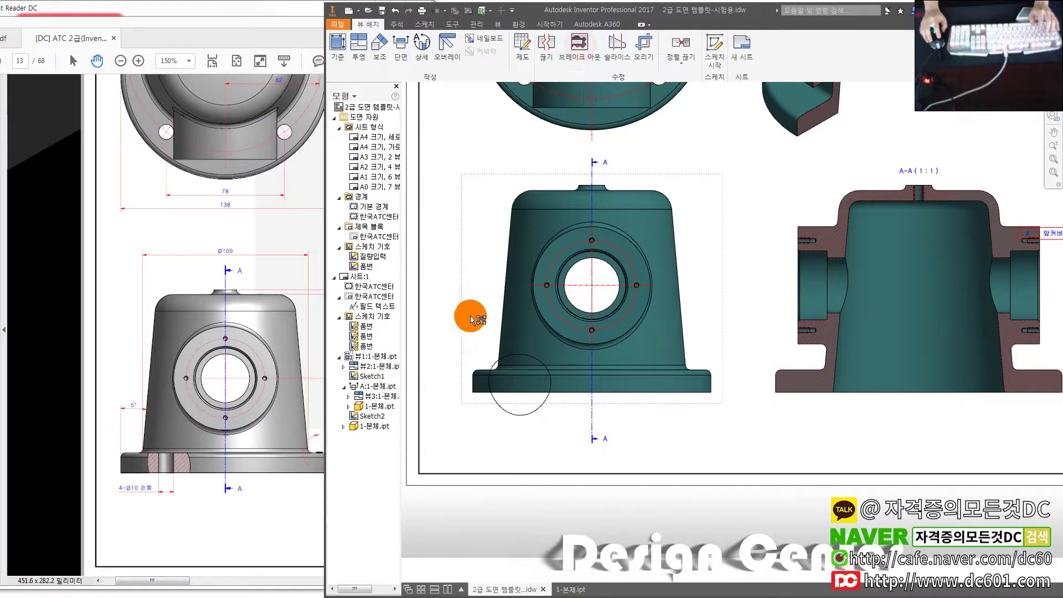
pyautogui.click(470, 326)
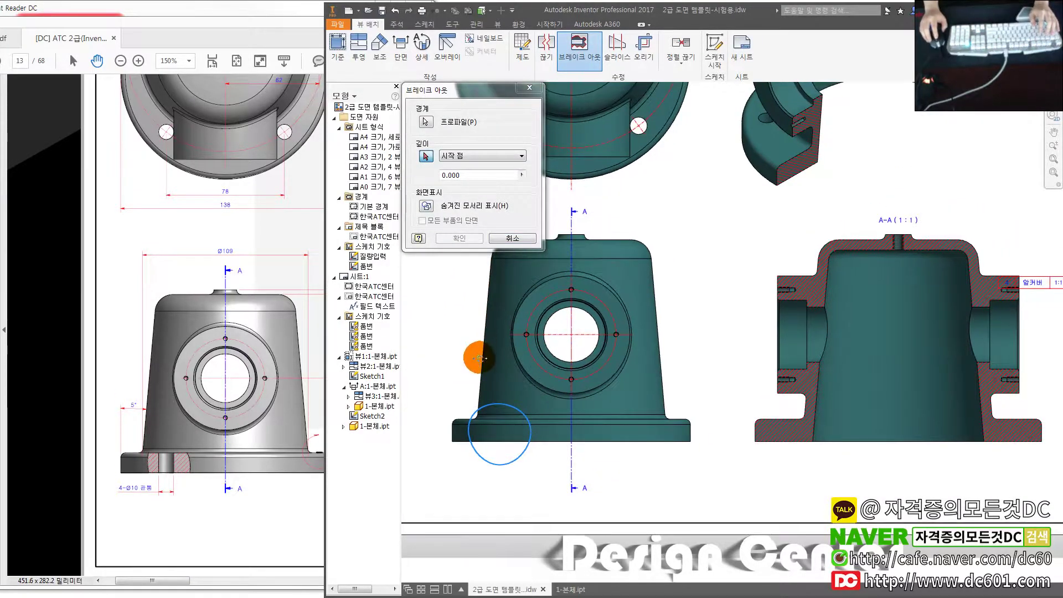
pyautogui.moveTo(475, 356); pyautogui.dragTo(492, 392, button='middle')
pyautogui.scroll(-2, 488, 290)
pyautogui.scroll(5, 487, 297)
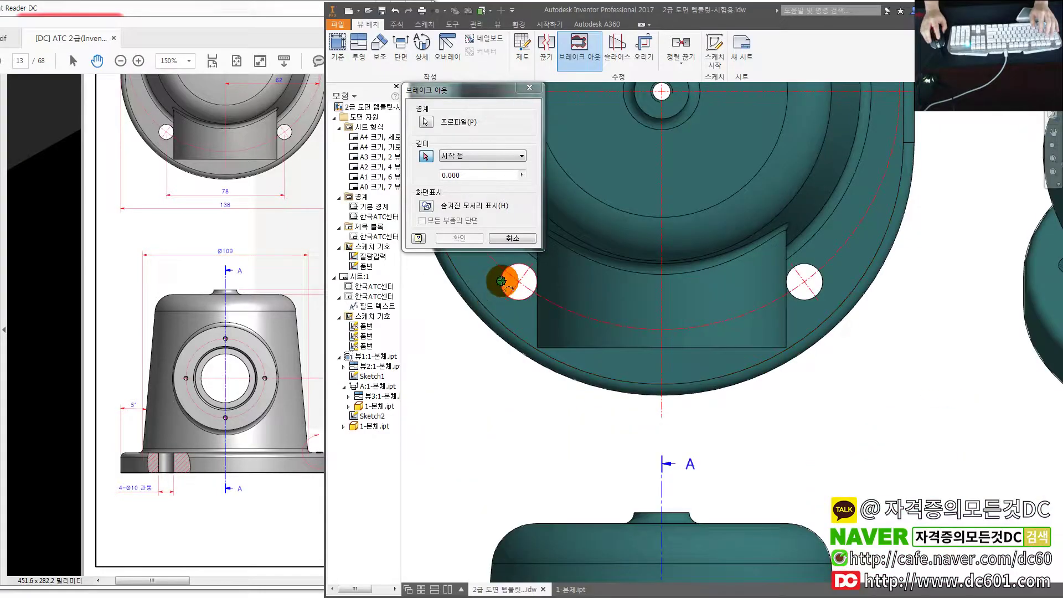
pyautogui.click(502, 280)
pyautogui.click(459, 238)
pyautogui.scroll(-3, 487, 338)
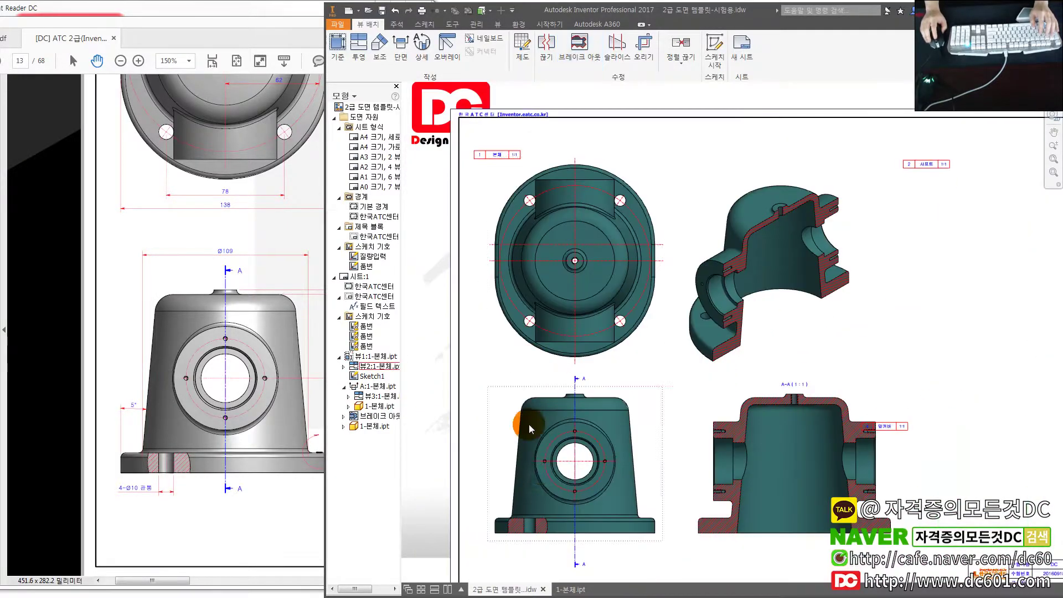
pyautogui.scroll(3, 555, 457)
# - Glance at the reference PDF's section view, then switch Inventor to the Annotate tab
pyautogui.click(262, 470)
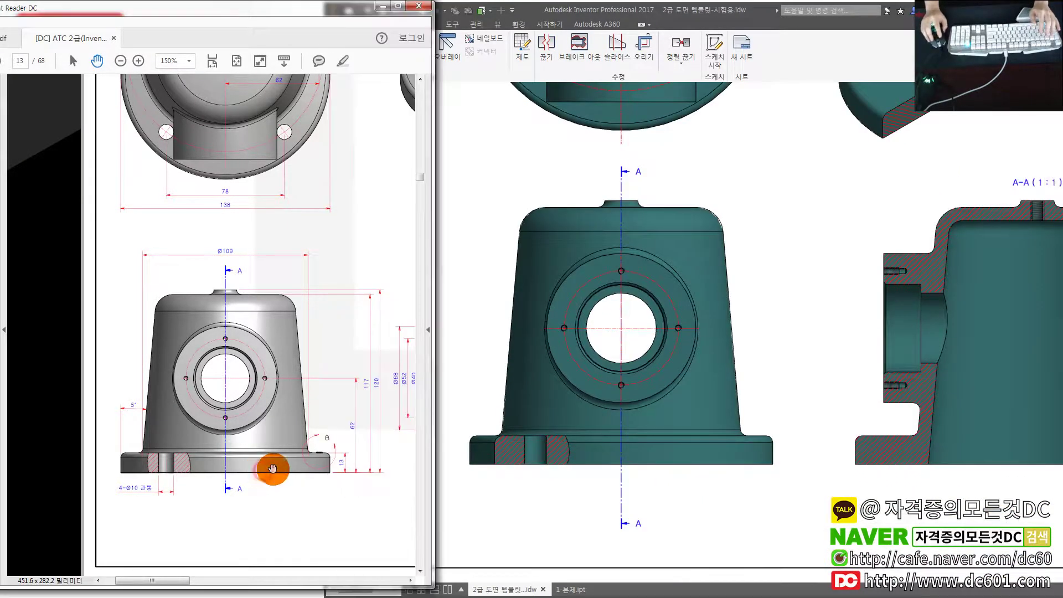
pyautogui.moveTo(265, 470)
pyautogui.mouseDown()
pyautogui.moveTo(237, 468)
pyautogui.moveTo(268, 468)
pyautogui.moveTo(251, 476)
pyautogui.moveTo(297, 499)
pyautogui.moveTo(309, 463)
pyautogui.moveTo(280, 451)
pyautogui.mouseUp()
pyautogui.click(546, 496)
pyautogui.scroll(-3, 548, 487)
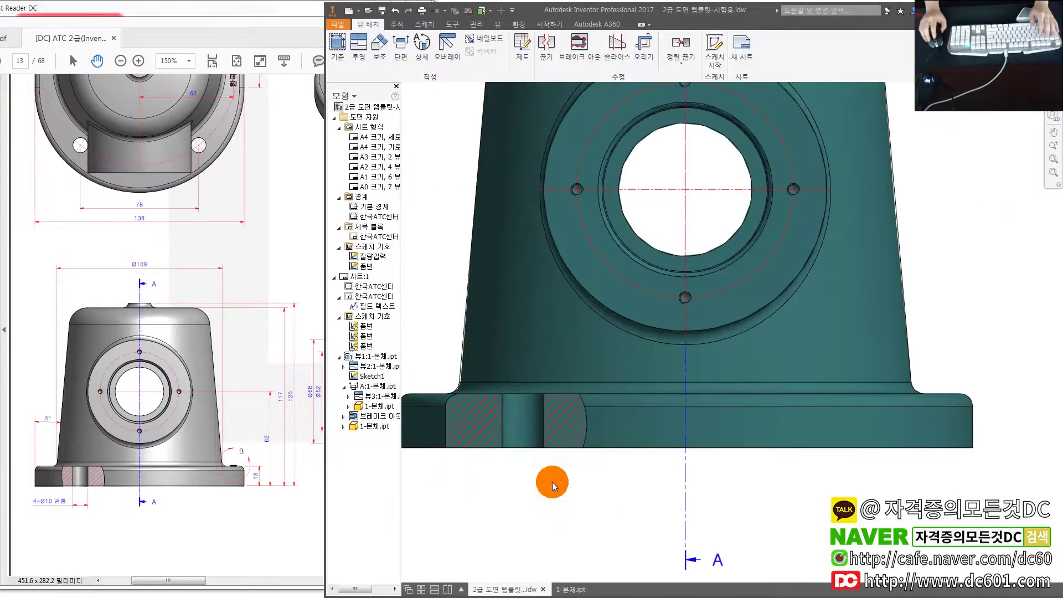
pyautogui.click(397, 24)
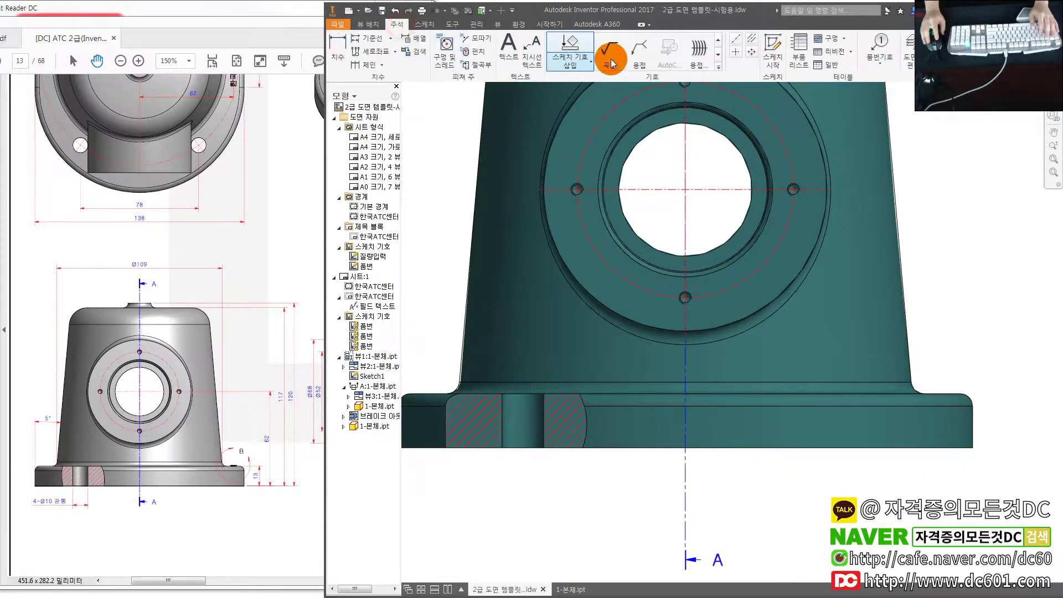
# - Pan the reference PDF to section A-A and return to the Inventor drawing
pyautogui.click(736, 38)
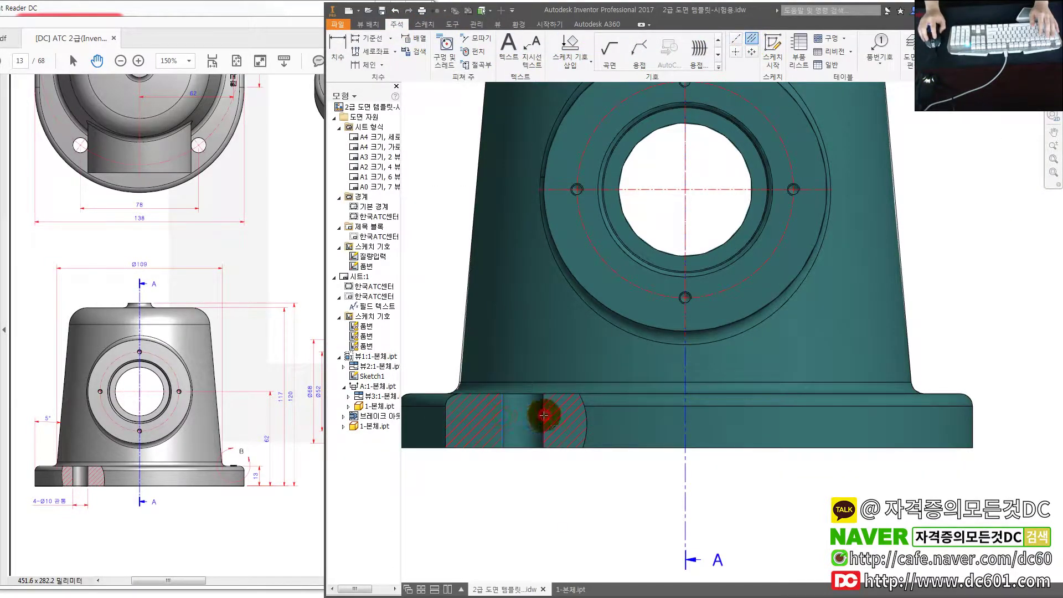
pyautogui.click(190, 408)
pyautogui.keyDown('ctrl'); pyautogui.scroll(-1, 190, 408); pyautogui.keyUp('ctrl')
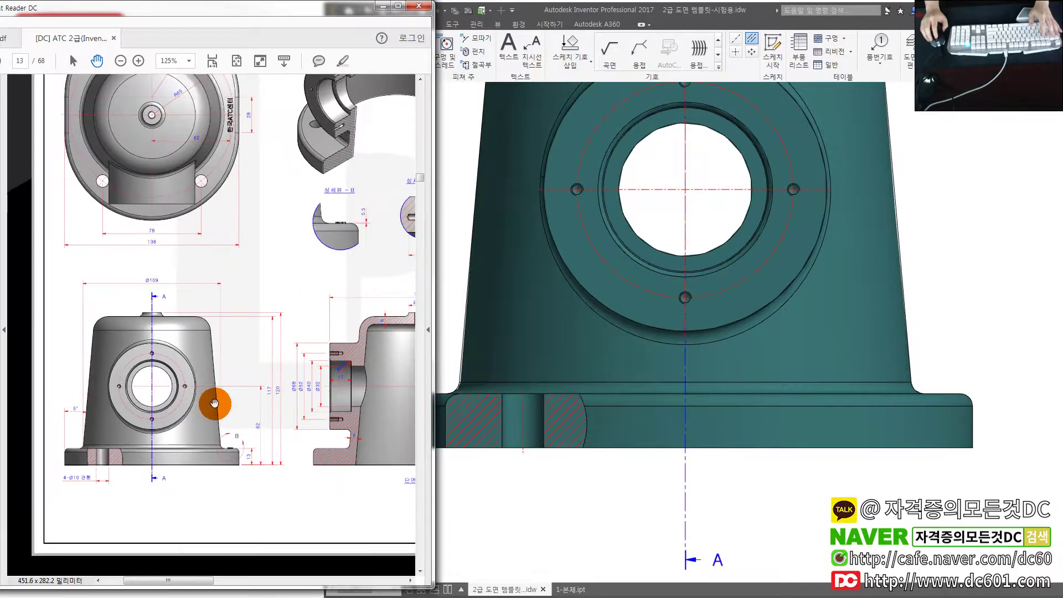
pyautogui.moveTo(215, 403); pyautogui.dragTo(178, 403)
pyautogui.moveTo(256, 387); pyautogui.dragTo(228, 387)
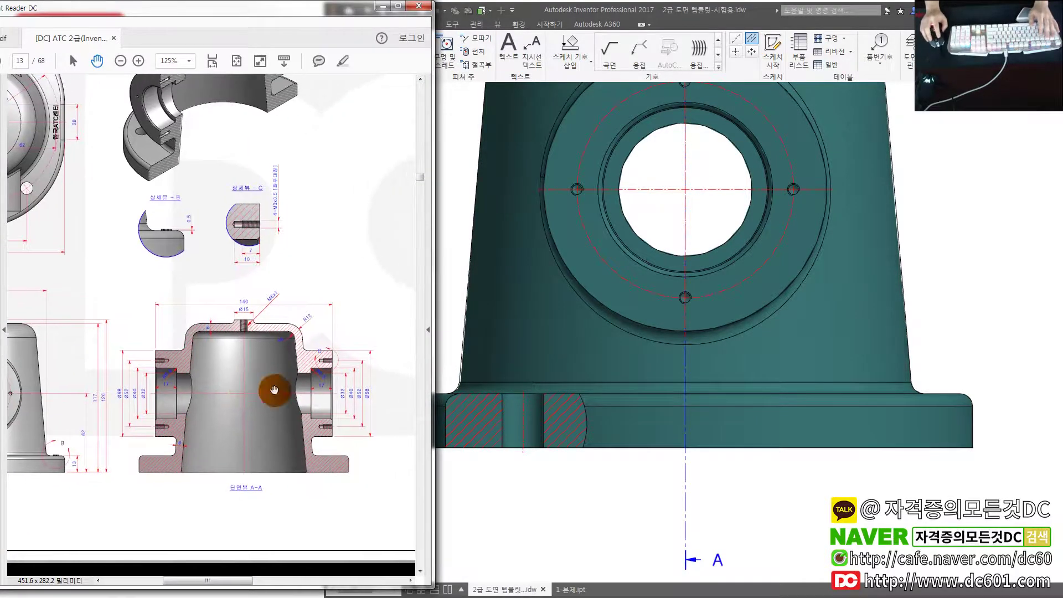
pyautogui.click(799, 405)
pyautogui.scroll(2, 529, 434)
pyautogui.scroll(-3, 411, 427)
pyautogui.scroll(1, 410, 403)
# - Draw vertical and horizontal centerlines across the bore in section A-A
pyautogui.scroll(1, 446, 282)
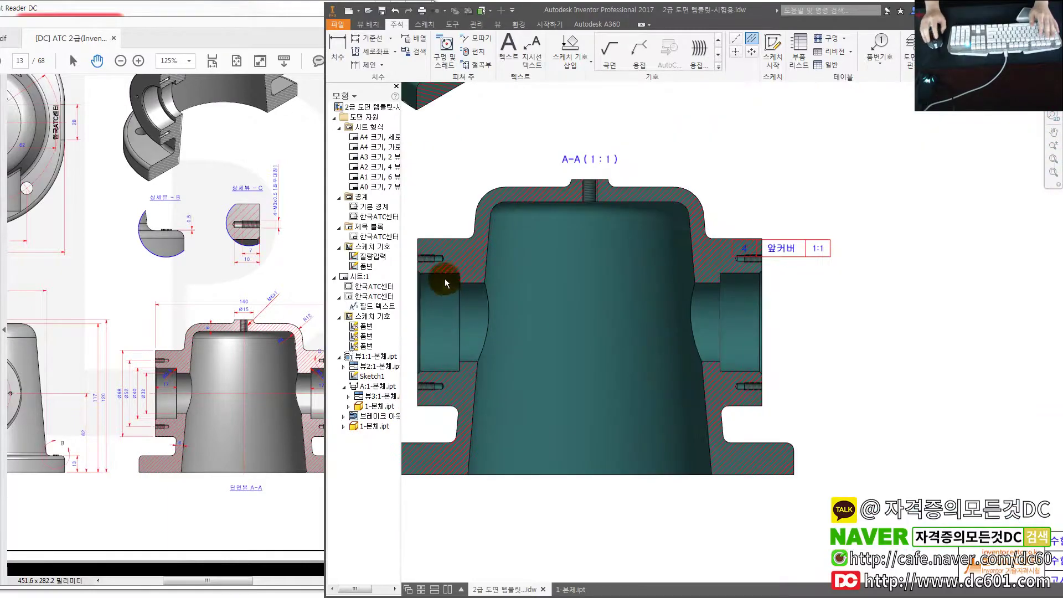
pyautogui.click(449, 273)
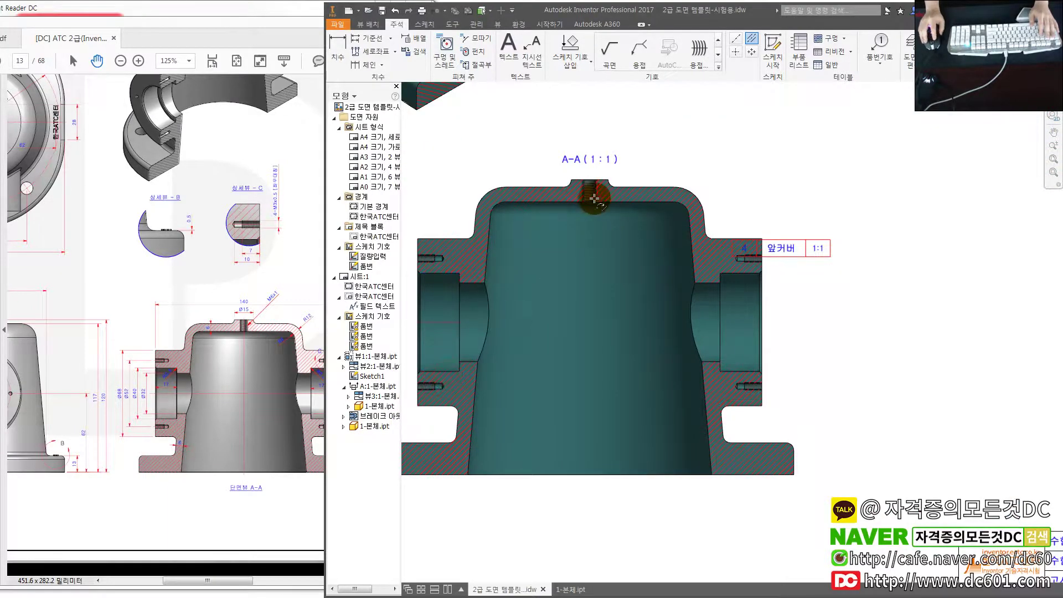
pyautogui.scroll(3, 585, 192)
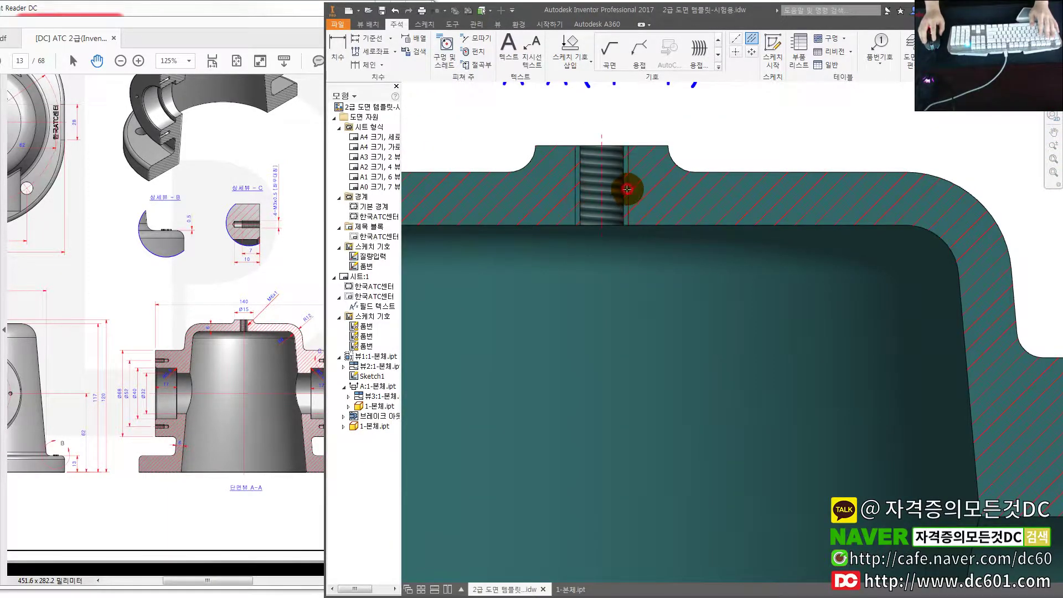
pyautogui.scroll(-2, 627, 189)
pyautogui.scroll(-1, 626, 222)
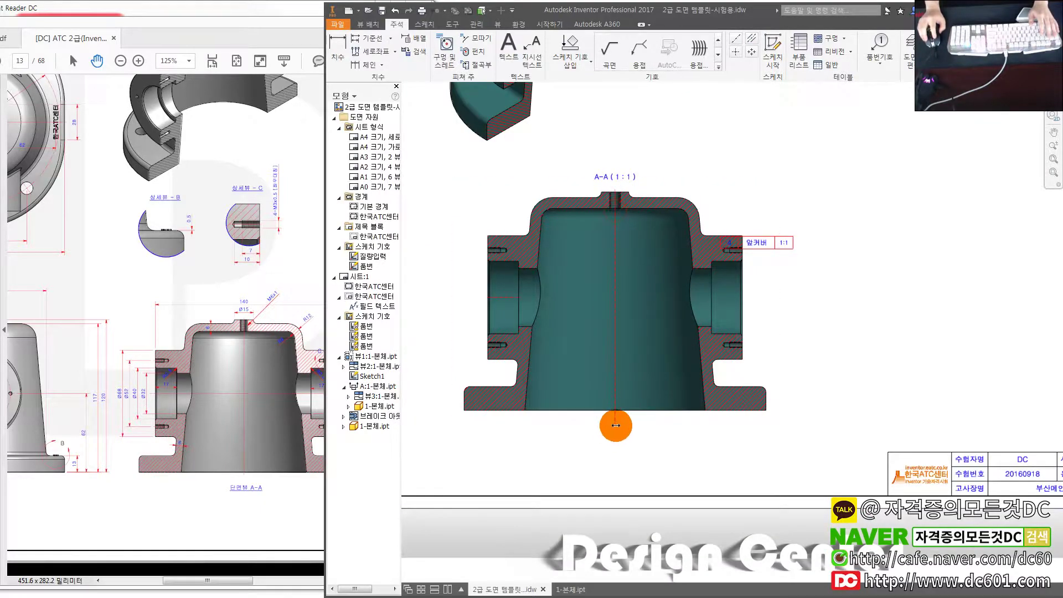
pyautogui.click(616, 425)
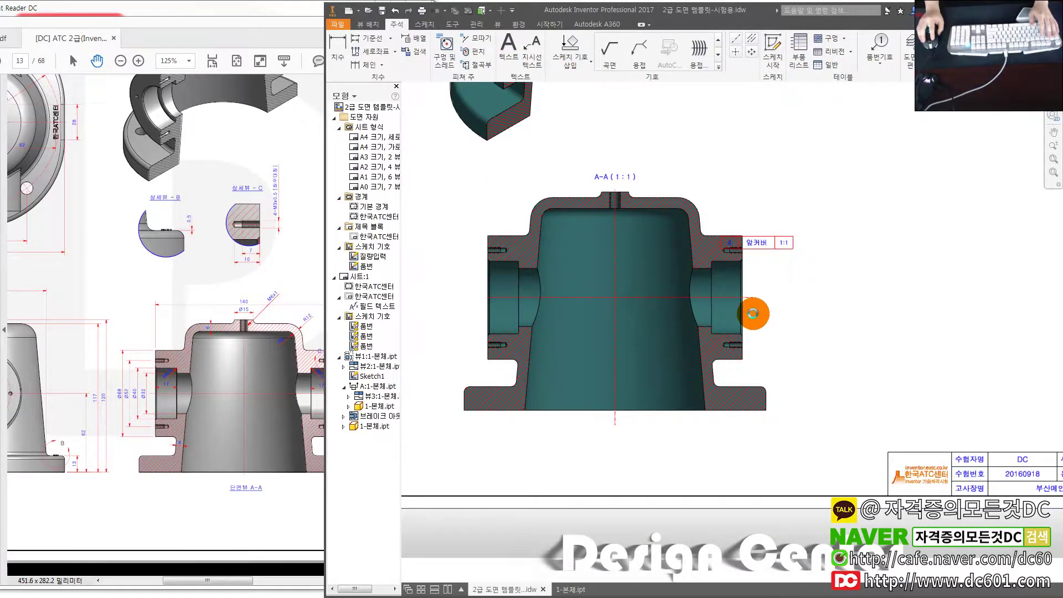
pyautogui.click(481, 306)
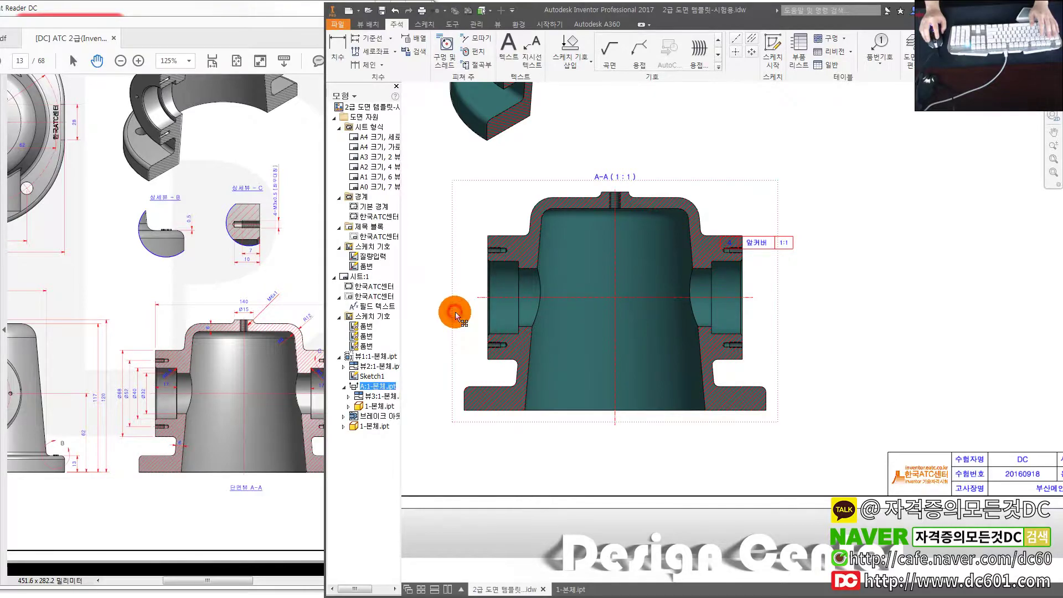
pyautogui.scroll(3, 500, 244)
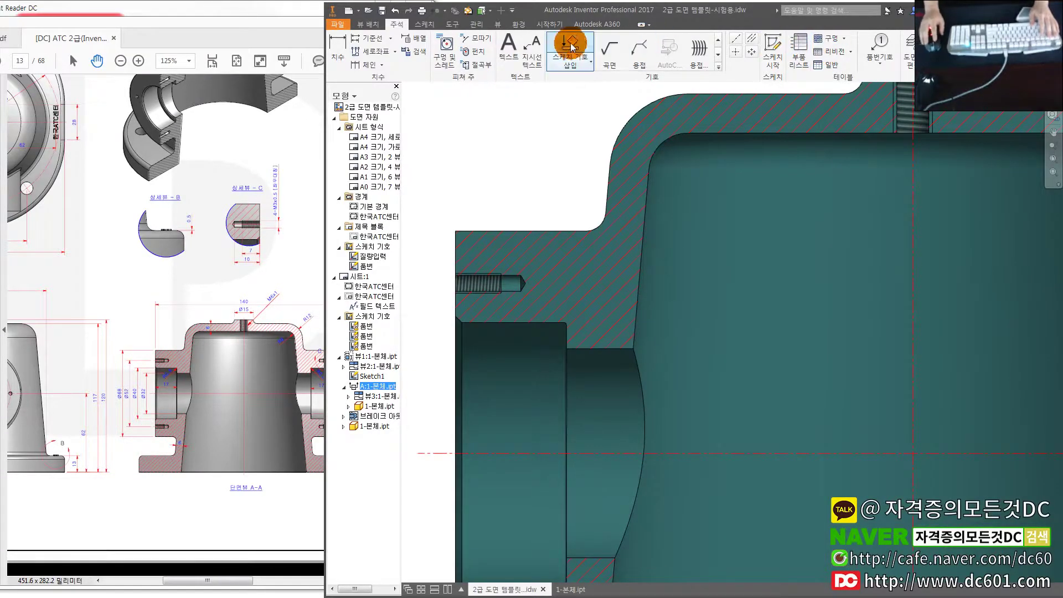
# - Add a centerline between the opposite threaded hole edges in section A-A
pyautogui.click(752, 38)
pyautogui.scroll(2, 532, 282)
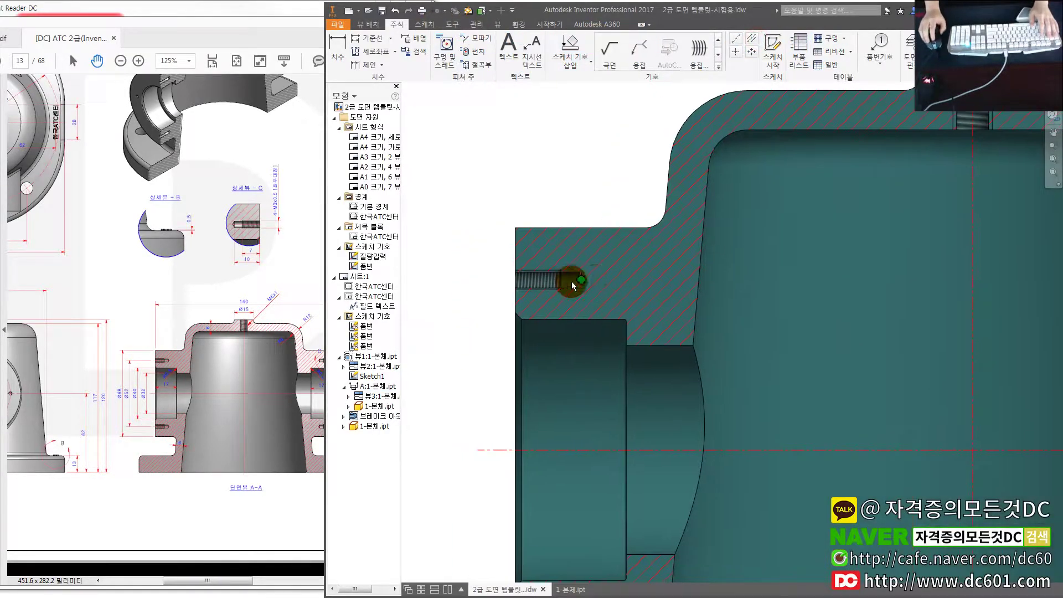
pyautogui.scroll(2, 579, 256)
pyautogui.scroll(-3, 576, 308)
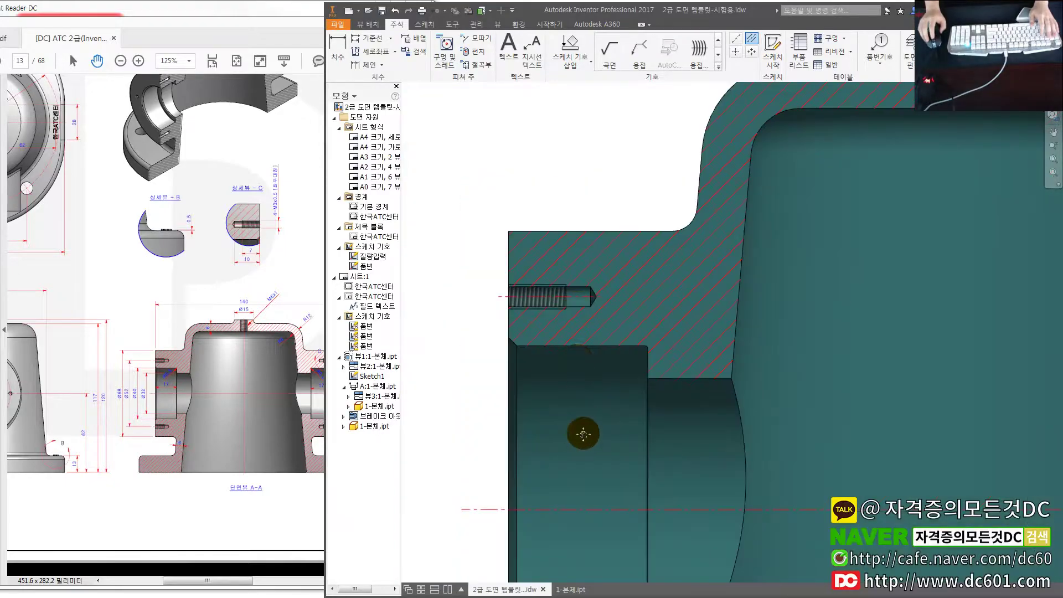
pyautogui.click(622, 410)
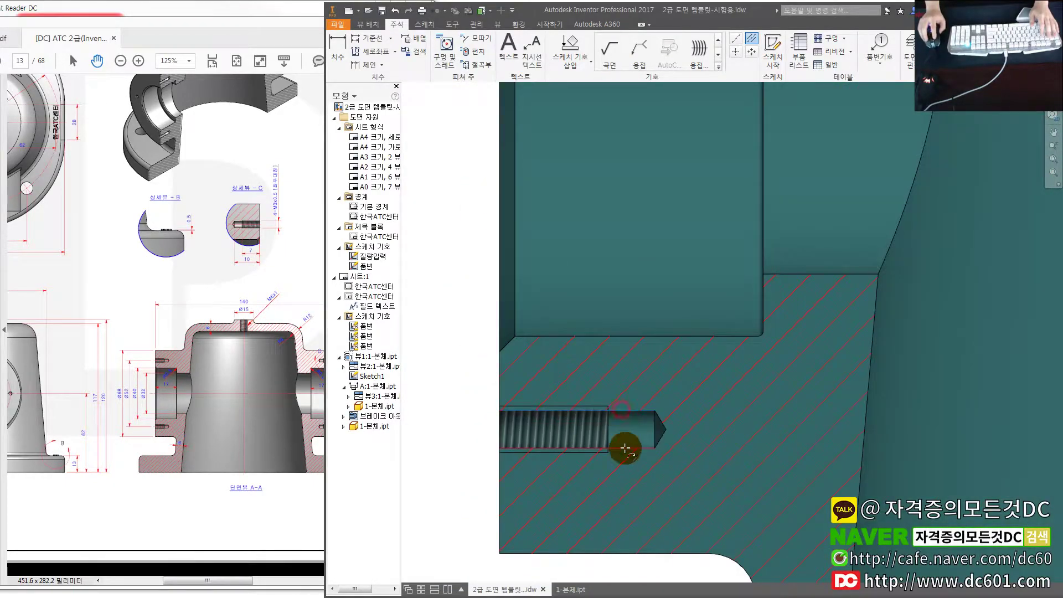
pyautogui.scroll(-3, 625, 449)
pyautogui.scroll(3, 481, 372)
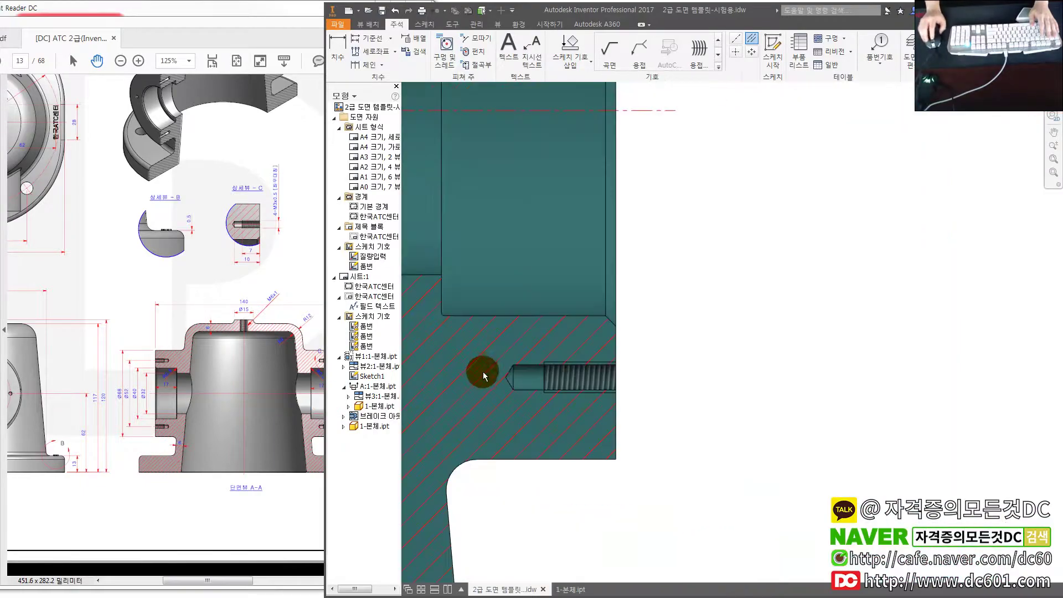
pyautogui.click(531, 366)
pyautogui.scroll(-2, 529, 382)
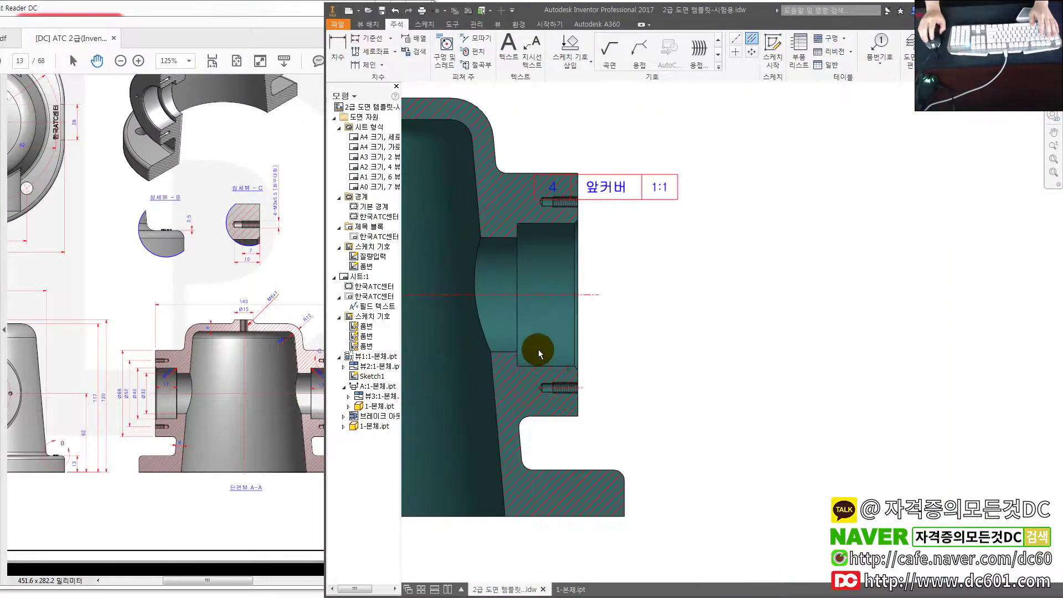
pyautogui.scroll(2, 545, 310)
pyautogui.scroll(1, 520, 285)
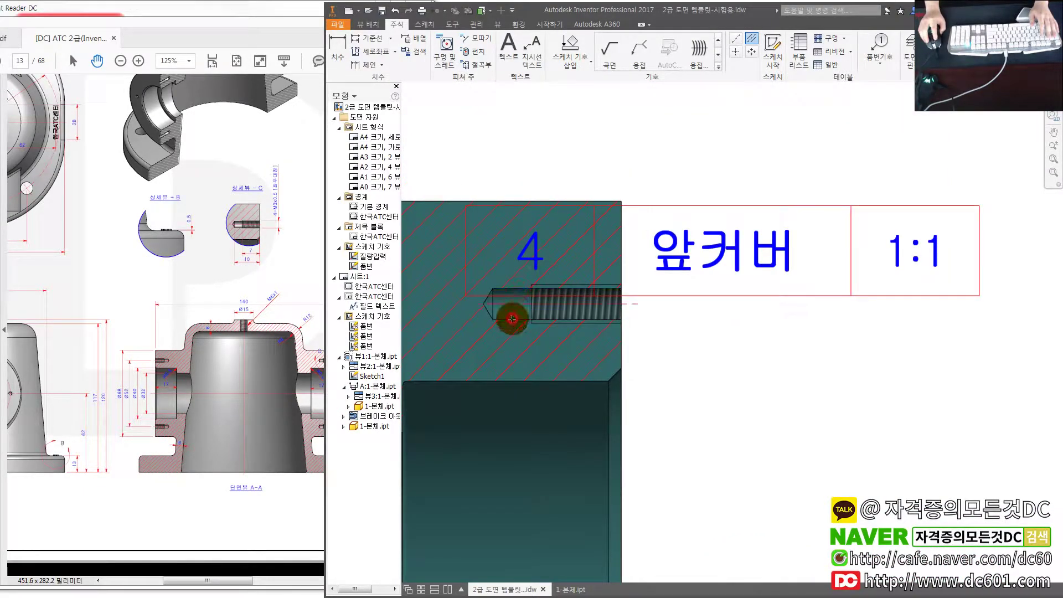
pyautogui.scroll(-3, 512, 319)
# - Show all of section A-A, then bring up the reference PDF to compare
pyautogui.moveTo(592, 297); pyautogui.dragTo(905, 262)
pyautogui.scroll(-3, 746, 333)
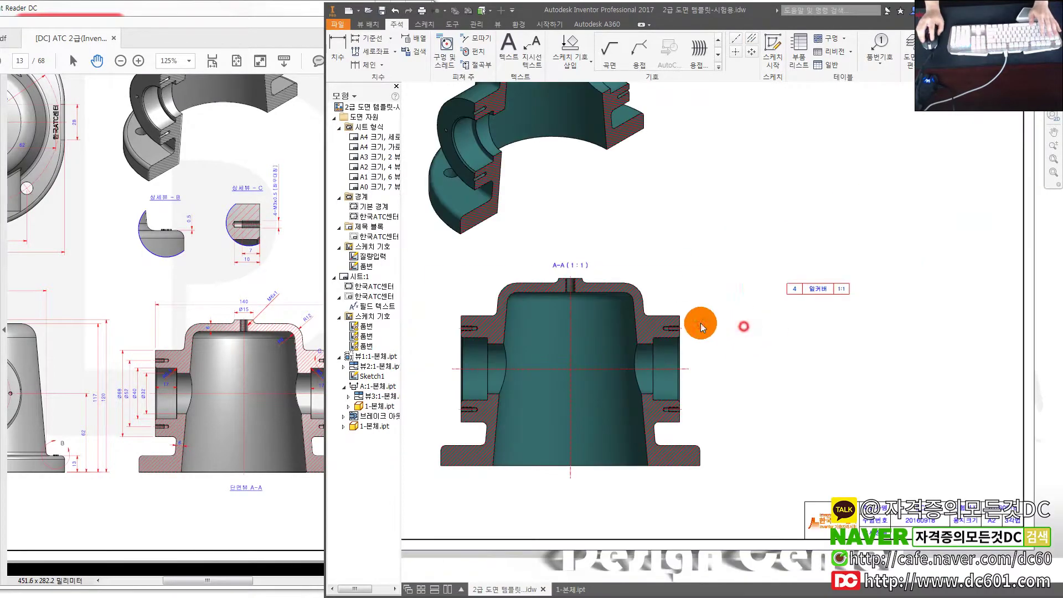
pyautogui.click(209, 361)
pyautogui.keyDown('ctrl'); pyautogui.scroll(-1, 237, 361); pyautogui.keyUp('ctrl')
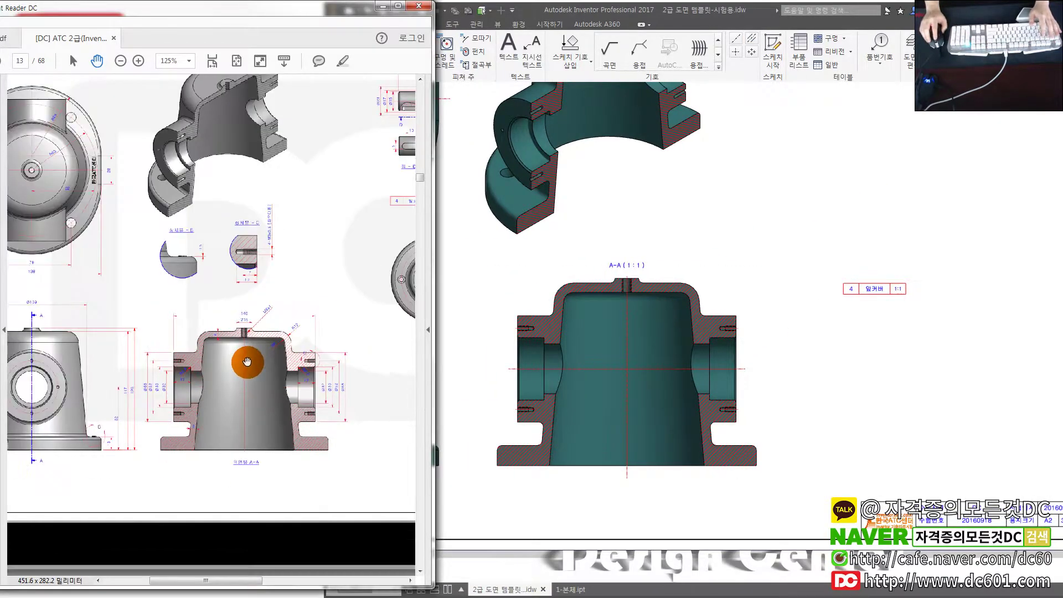
pyautogui.keyDown('ctrl'); pyautogui.scroll(-1, 247, 360); pyautogui.keyUp('ctrl')
pyautogui.keyDown('ctrl'); pyautogui.scroll(5, 190, 226); pyautogui.keyUp('ctrl')
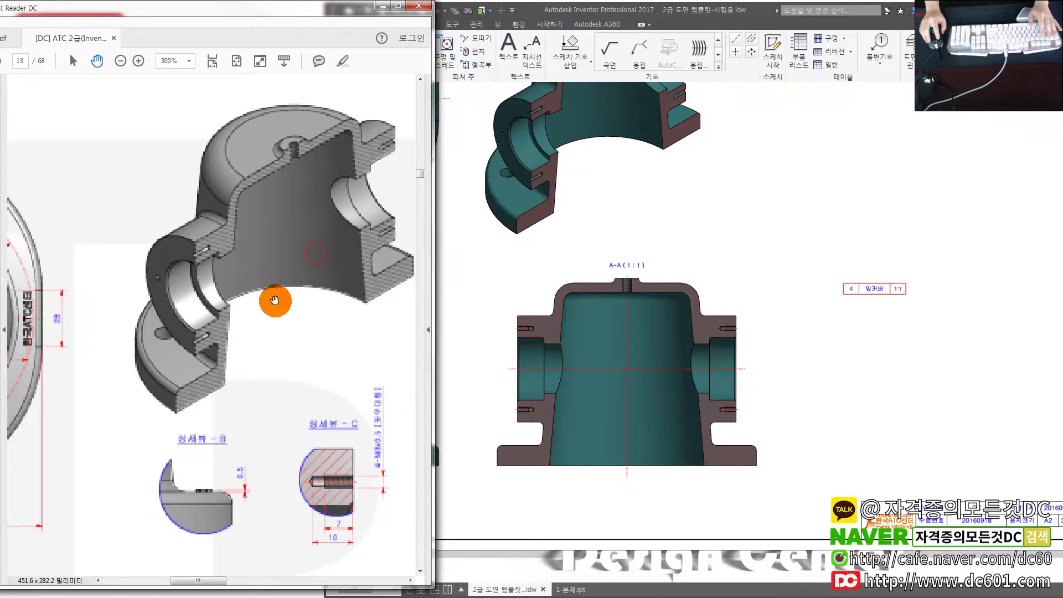
pyautogui.keyDown('ctrl'); pyautogui.scroll(-1, 271, 297); pyautogui.keyUp('ctrl')
pyautogui.keyDown('ctrl'); pyautogui.scroll(-2, 254, 302); pyautogui.keyUp('ctrl')
# - Back in Inventor, pan and zoom to the body's top and iso views
pyautogui.keyDown('ctrl'); pyautogui.scroll(-1, 278, 332); pyautogui.keyUp('ctrl')
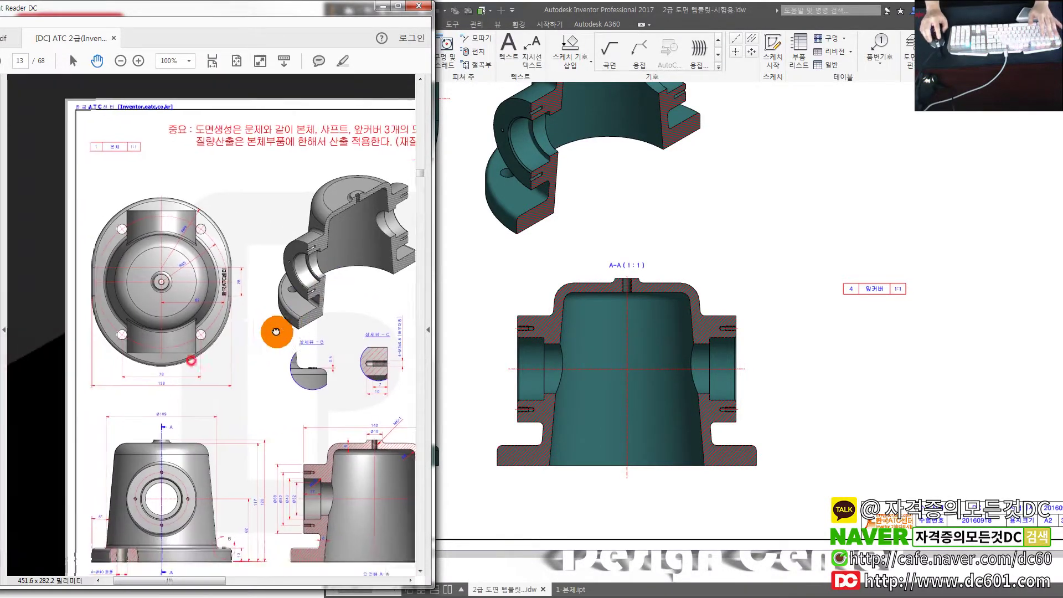
pyautogui.click(571, 280)
pyautogui.moveTo(571, 280); pyautogui.dragTo(723, 296, button='middle')
pyautogui.scroll(1, 724, 297)
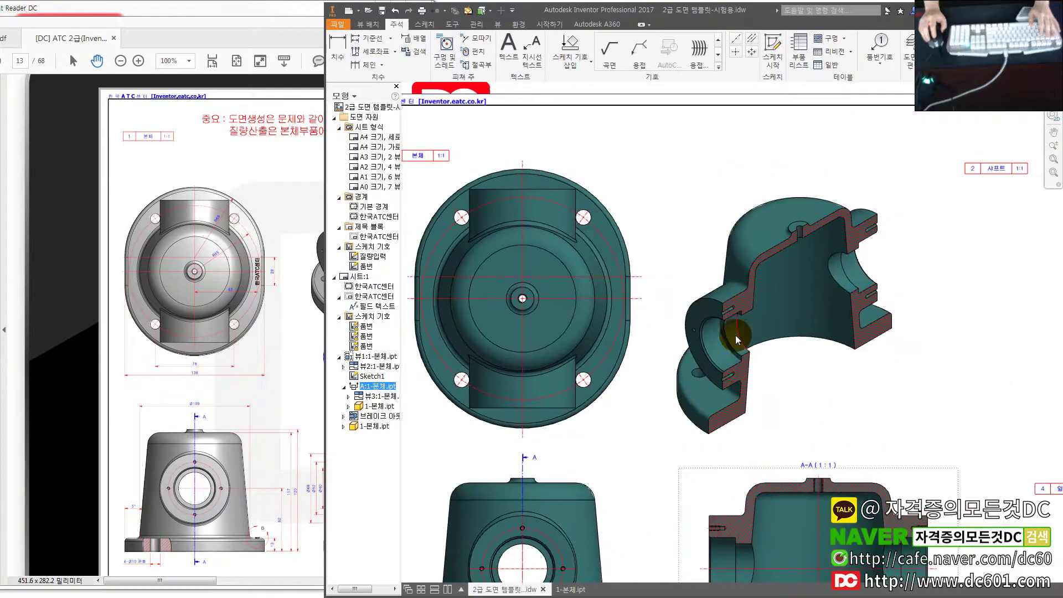
pyautogui.scroll(-1, 656, 297)
pyautogui.scroll(-2, 664, 301)
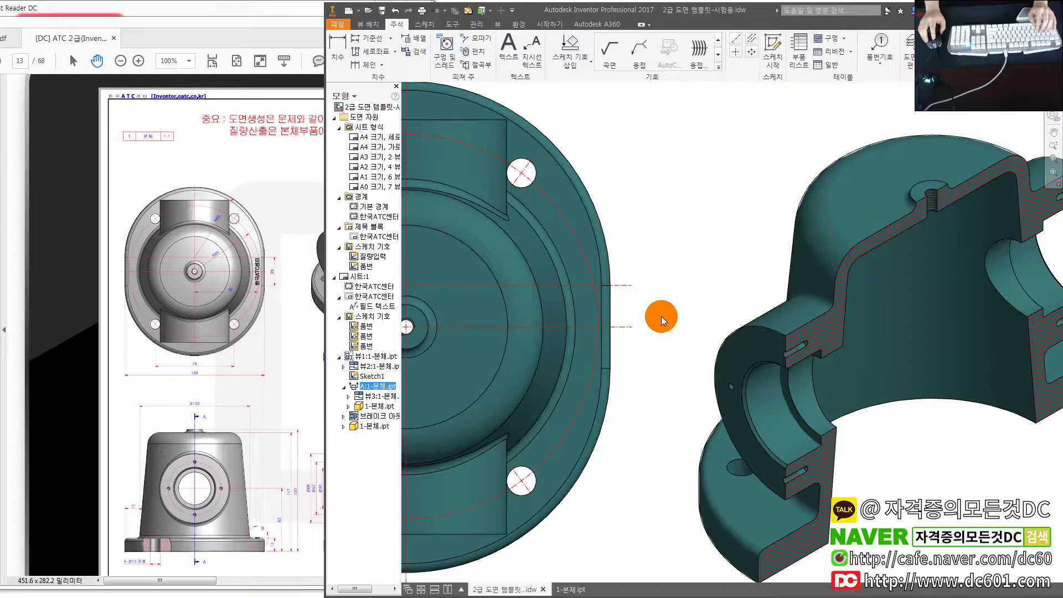
# - Check the centre of the reference PDF's top view, then return to Inventor
pyautogui.click(247, 316)
pyautogui.keyDown('ctrl'); pyautogui.scroll(2, 261, 278); pyautogui.keyUp('ctrl')
pyautogui.keyDown('ctrl'); pyautogui.scroll(2, 296, 296); pyautogui.keyUp('ctrl')
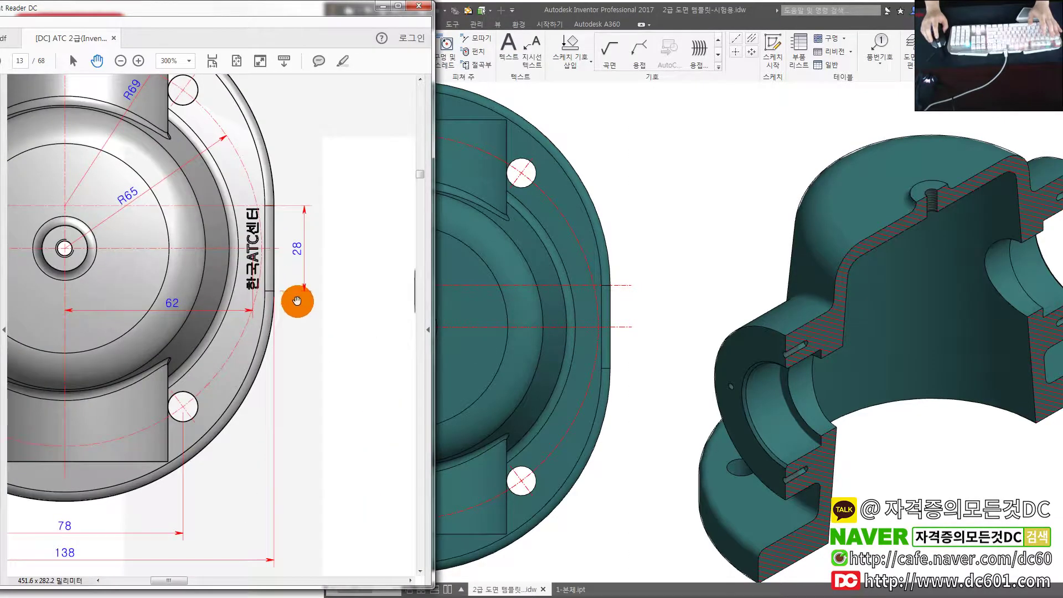
pyautogui.moveTo(313, 290); pyautogui.dragTo(356, 296)
pyautogui.moveTo(146, 237)
pyautogui.mouseDown()
pyautogui.moveTo(249, 237)
pyautogui.moveTo(280, 277)
pyautogui.moveTo(102, 266)
pyautogui.mouseUp()
pyautogui.click(672, 294)
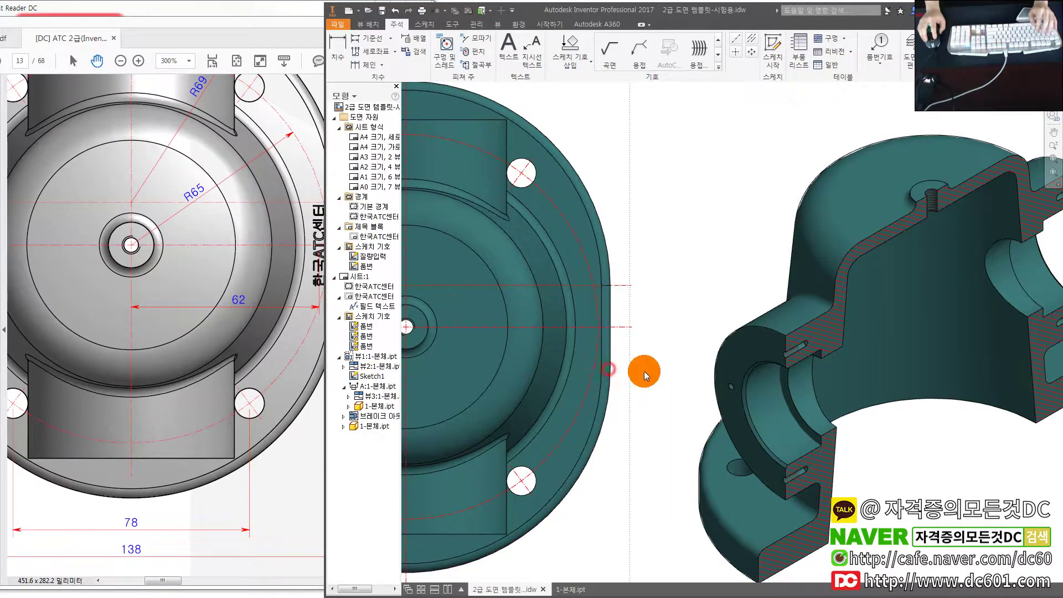
pyautogui.scroll(-2, 657, 324)
pyautogui.scroll(-3, 659, 317)
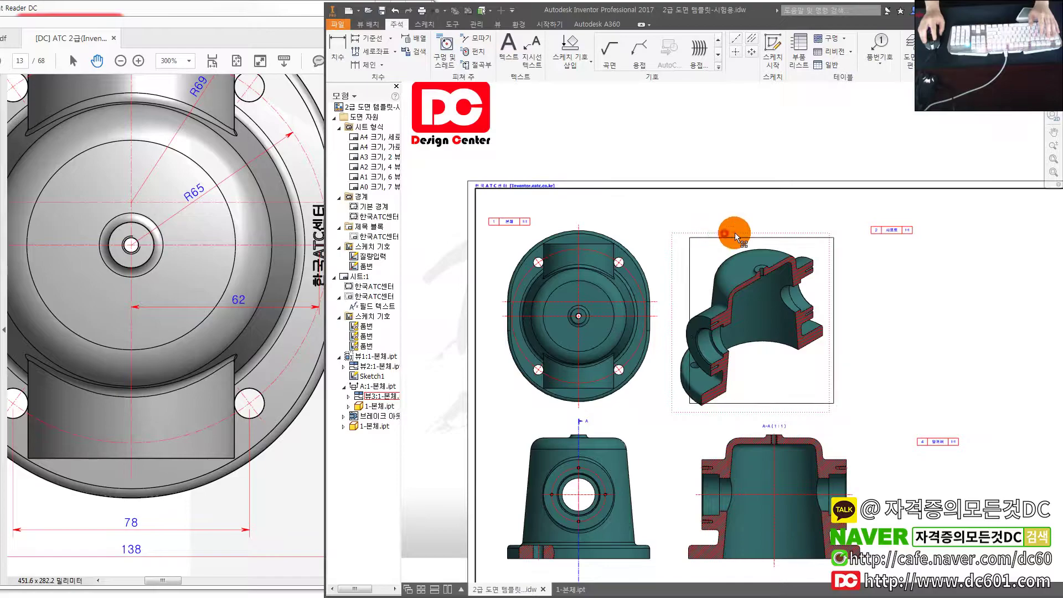
pyautogui.scroll(2, 670, 302)
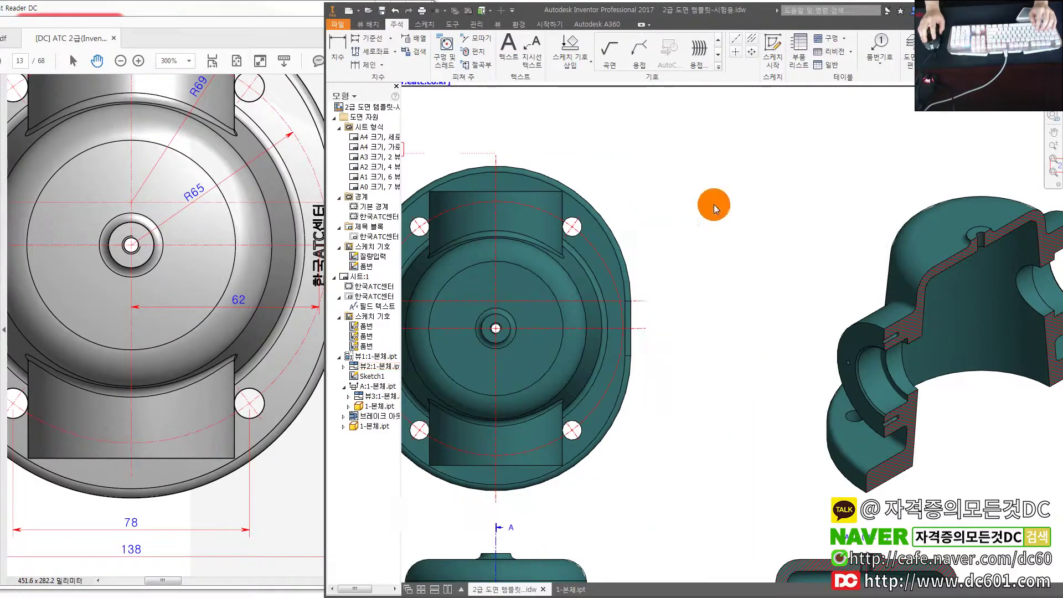
# - Place the vertical 28 dimension on the right side of the top view
pyautogui.click(339, 48)
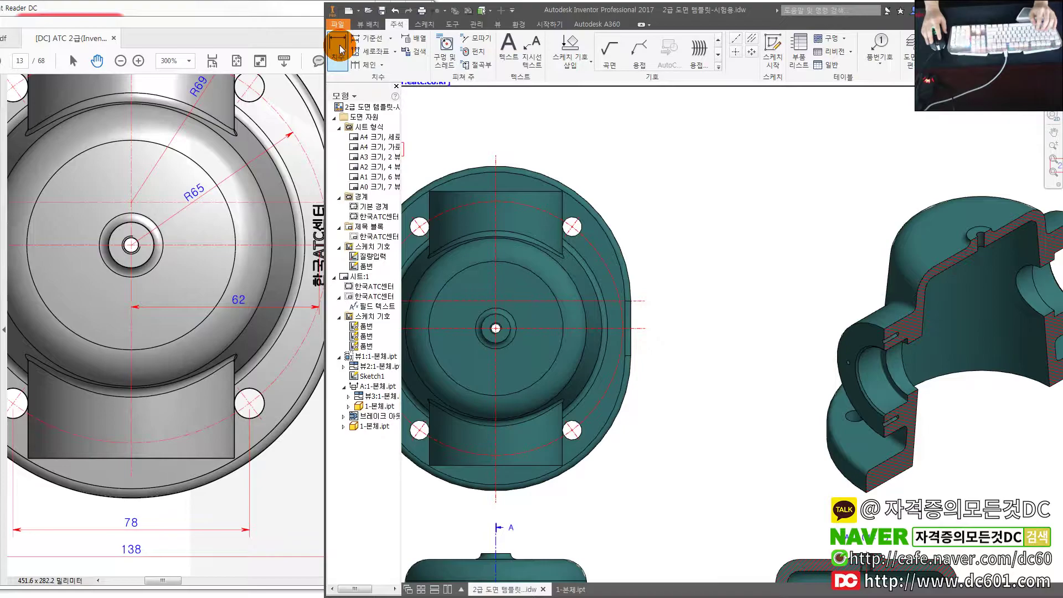
pyautogui.click(702, 195)
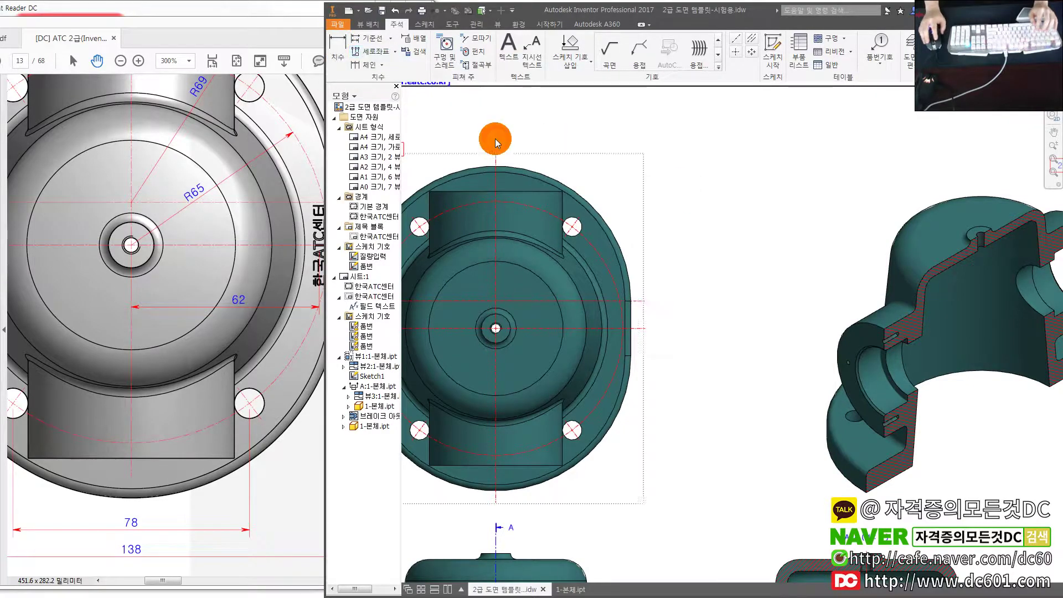
pyautogui.click(338, 49)
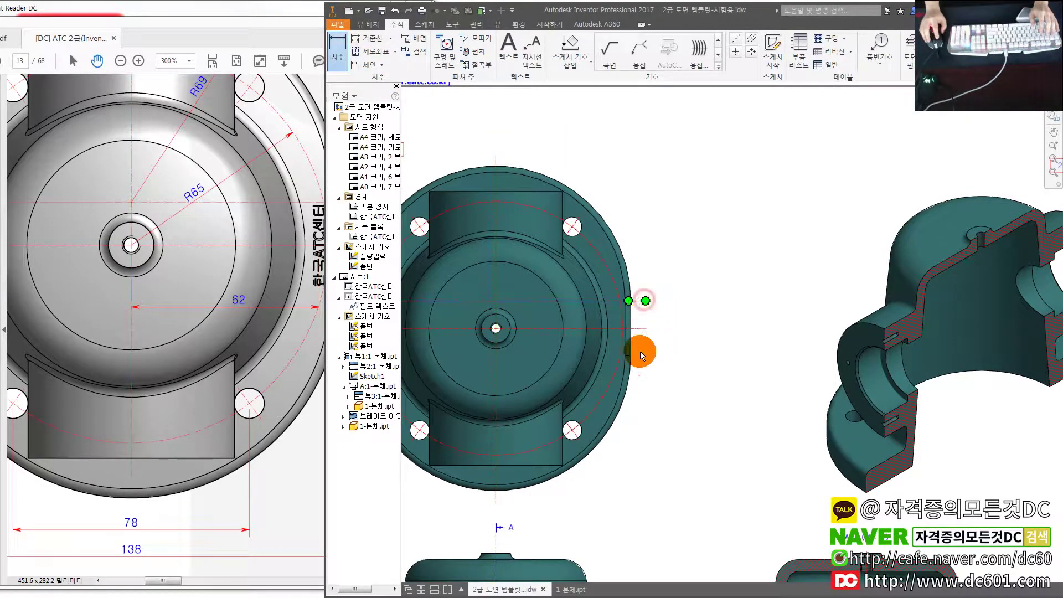
pyautogui.click(680, 345)
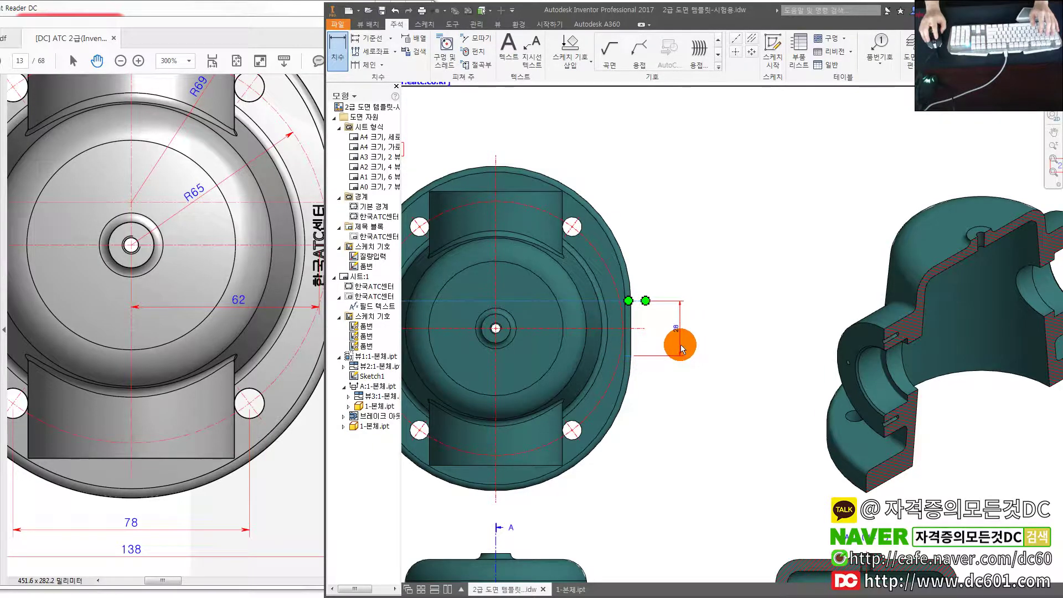
# - Check the reference PDF's detail view C and top view dimensions, then return to Inventor
pyautogui.moveTo(273, 356); pyautogui.dragTo(321, 357)
pyautogui.keyDown('ctrl'); pyautogui.scroll(-1, 321, 357); pyautogui.keyUp('ctrl')
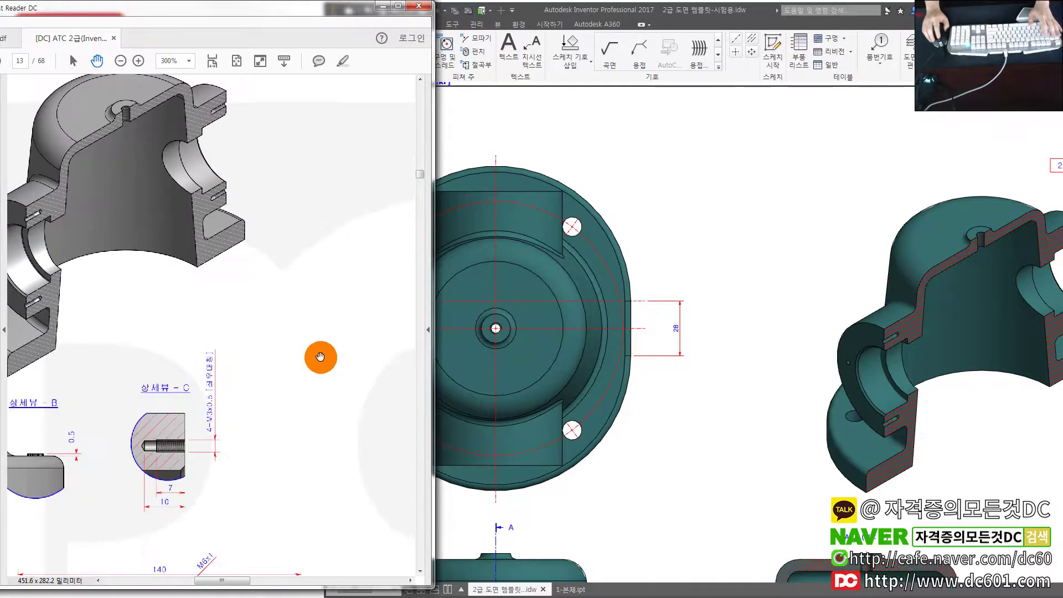
pyautogui.keyDown('ctrl'); pyautogui.scroll(-1, 321, 357); pyautogui.keyUp('ctrl')
pyautogui.keyDown('ctrl'); pyautogui.scroll(-1, 308, 356); pyautogui.keyUp('ctrl')
pyautogui.keyDown('ctrl'); pyautogui.scroll(-1, 171, 327); pyautogui.keyUp('ctrl')
pyautogui.keyDown('ctrl'); pyautogui.scroll(3, 171, 327); pyautogui.keyUp('ctrl')
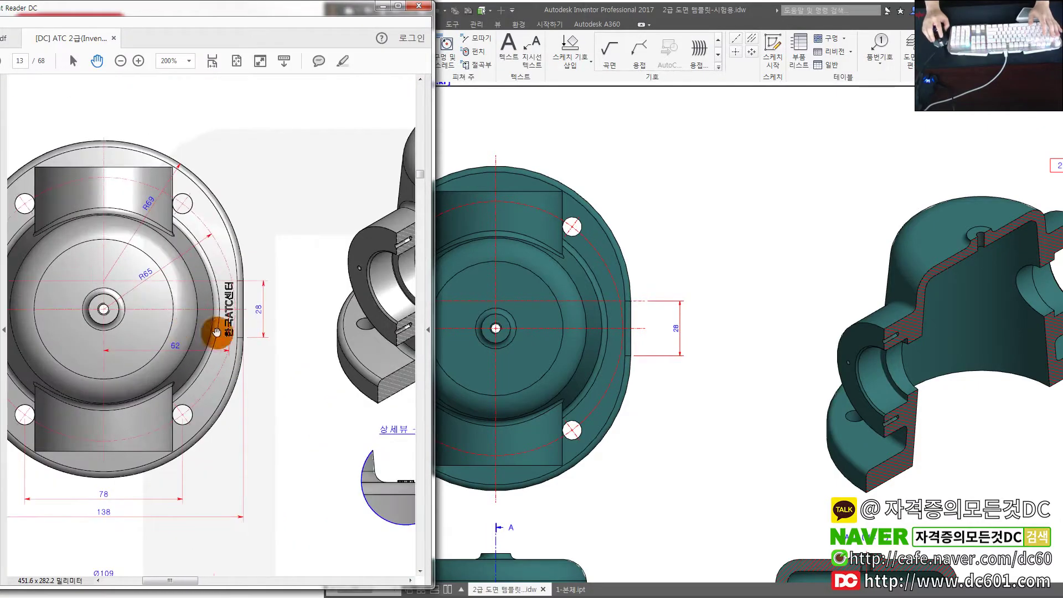
pyautogui.moveTo(209, 266); pyautogui.dragTo(265, 332)
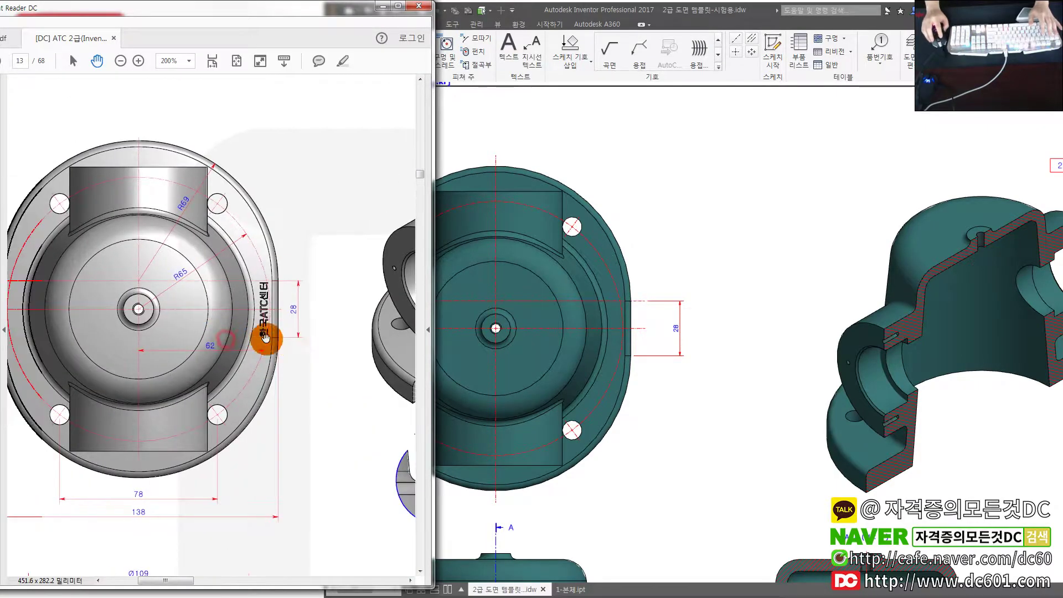
pyautogui.click(683, 394)
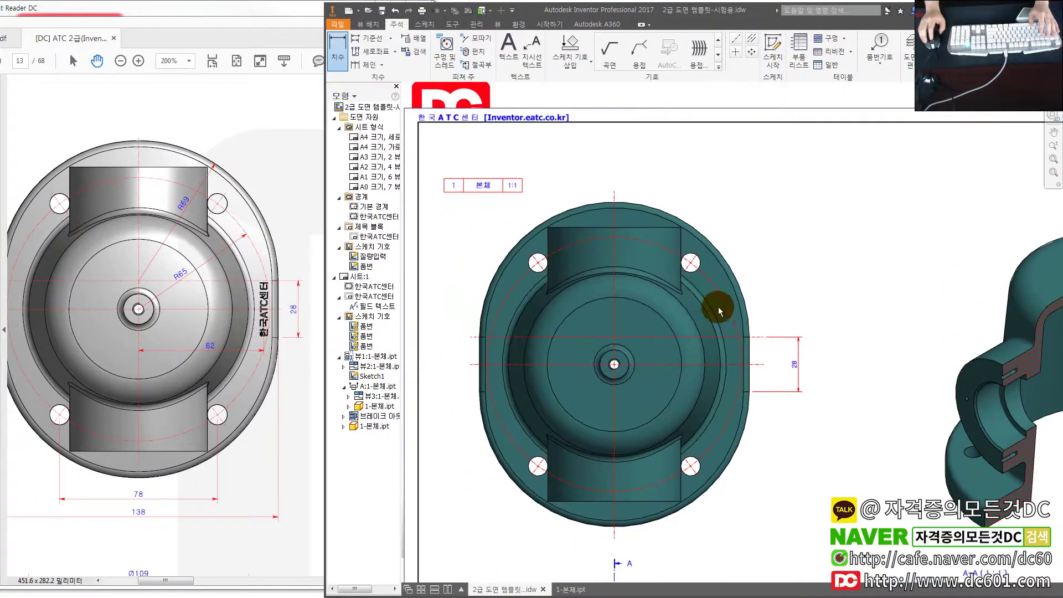
pyautogui.click(713, 287)
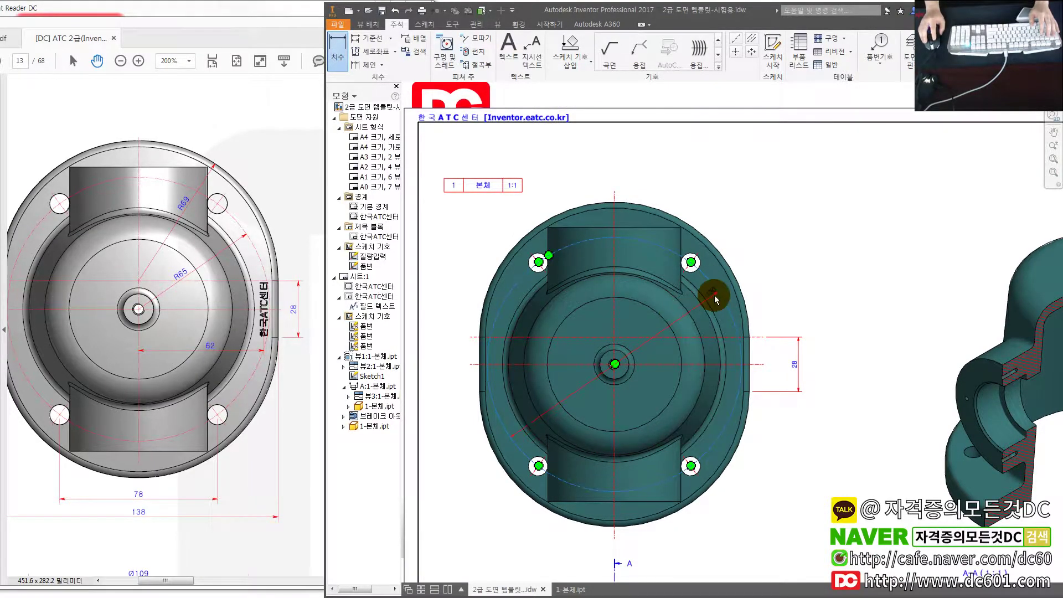
pyautogui.rightClick(667, 321)
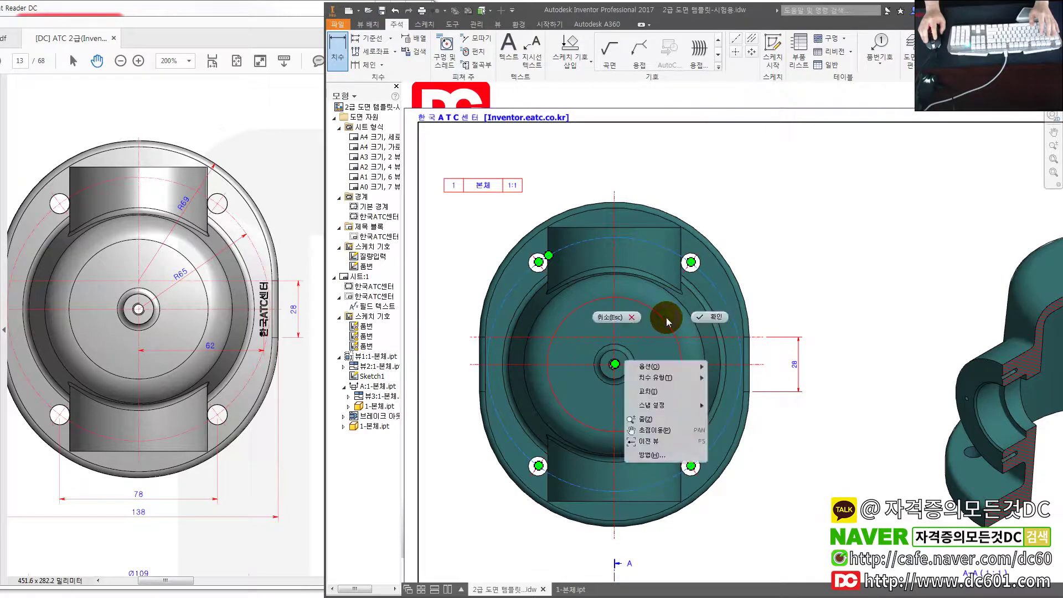
pyautogui.moveTo(656, 378)
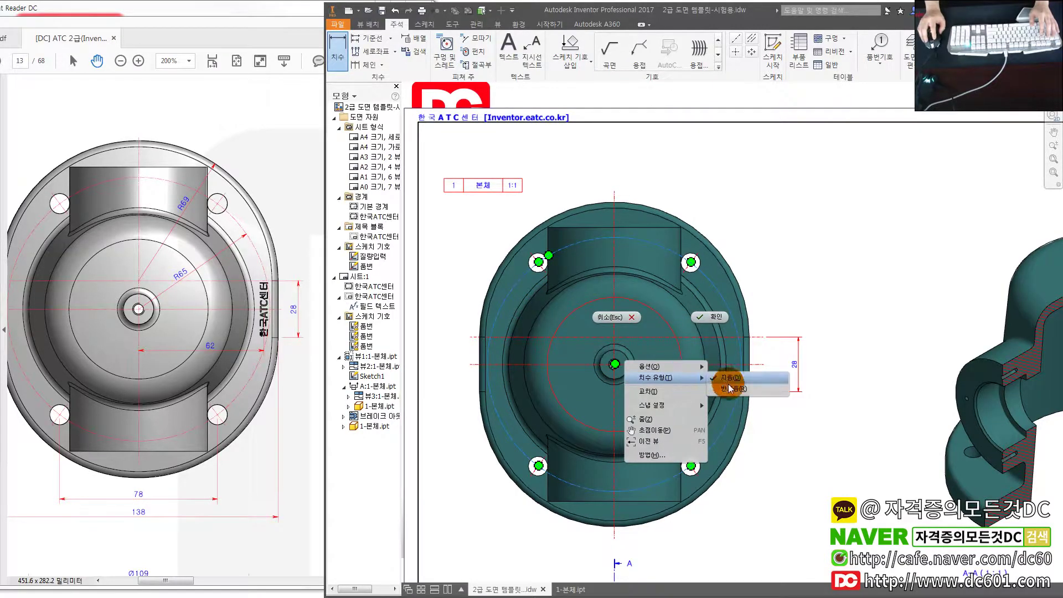
pyautogui.click(728, 387)
pyautogui.scroll(3, 664, 323)
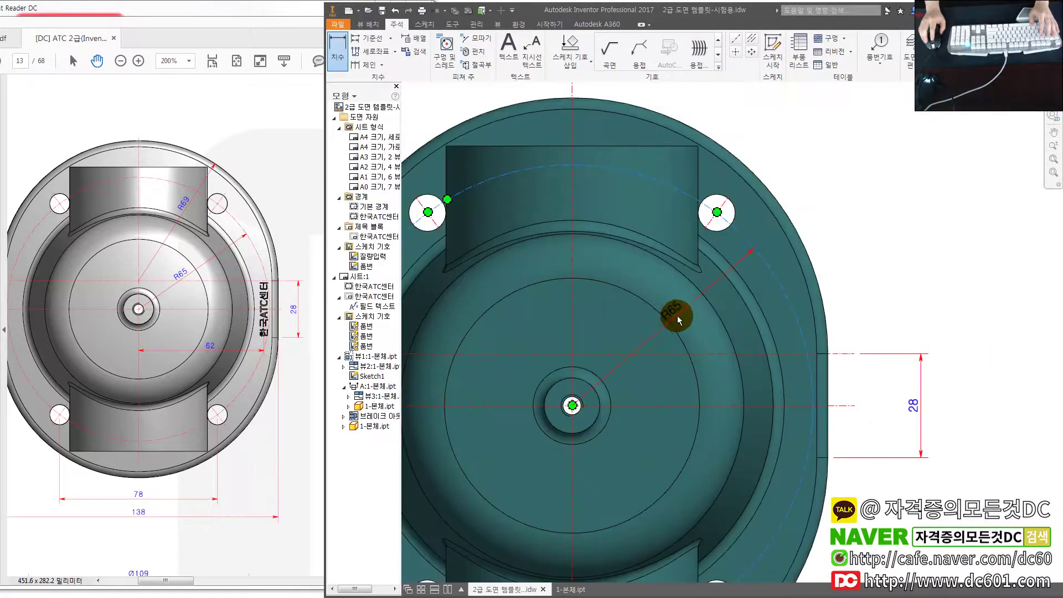
pyautogui.click(686, 314)
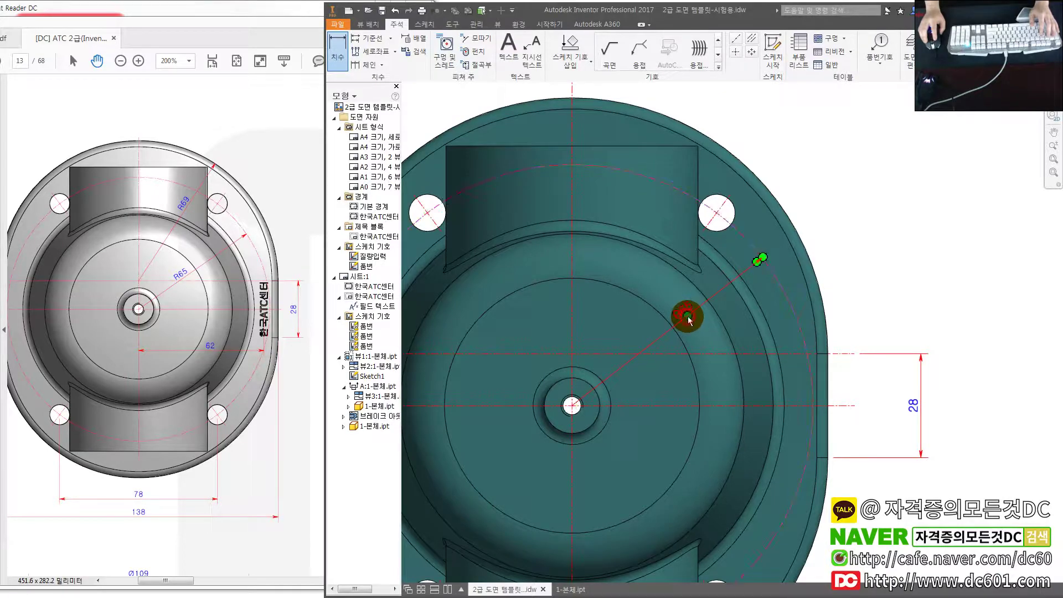
pyautogui.click(725, 156)
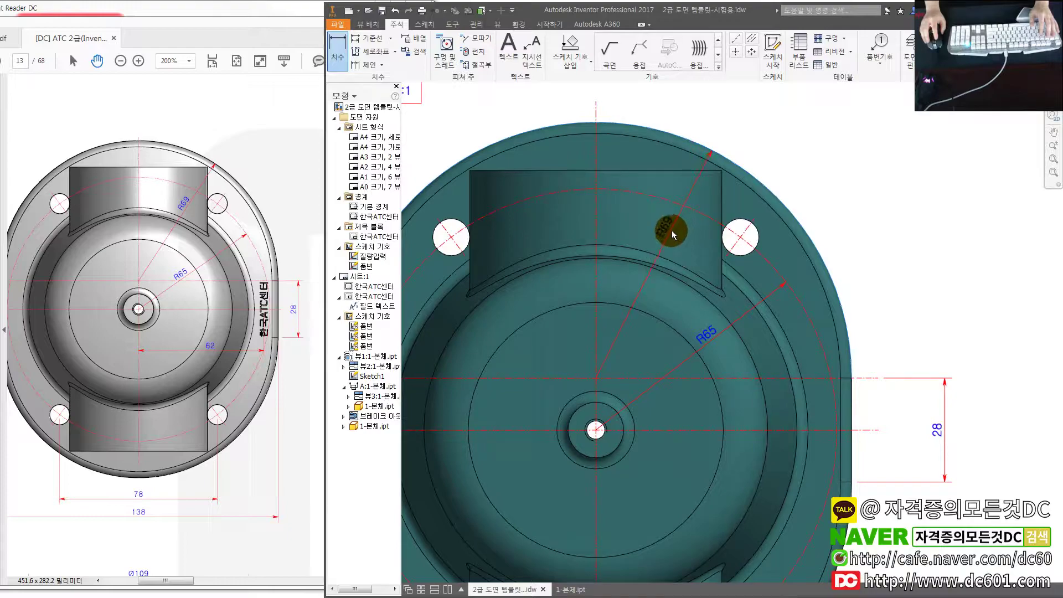
pyautogui.scroll(-5, 672, 239)
pyautogui.scroll(3, 608, 266)
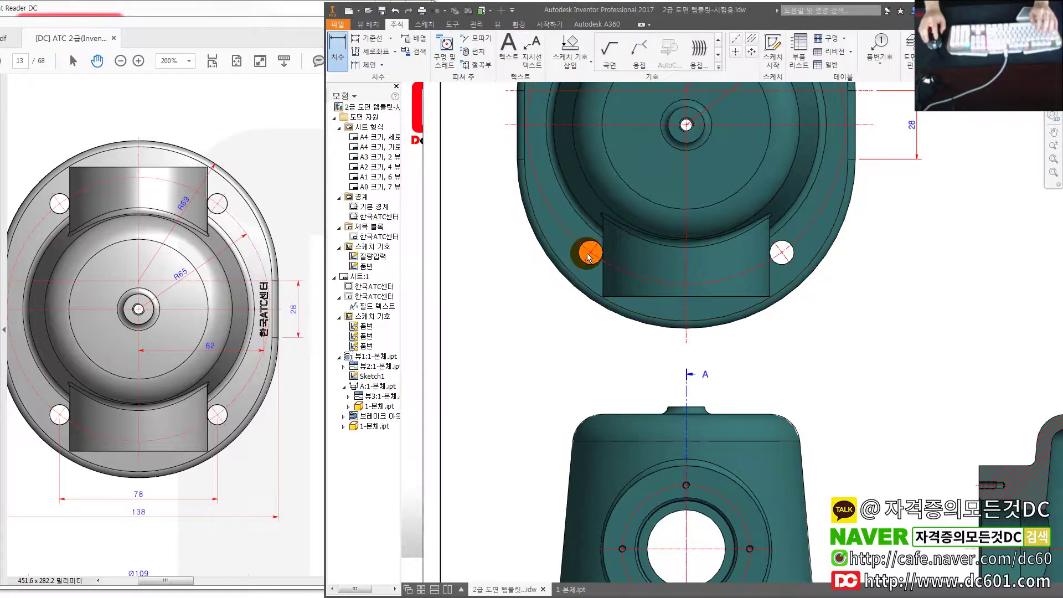
# - Dimension the 78 spacing between the two lower hole centres below the top view
pyautogui.click(590, 253)
pyautogui.click(781, 252)
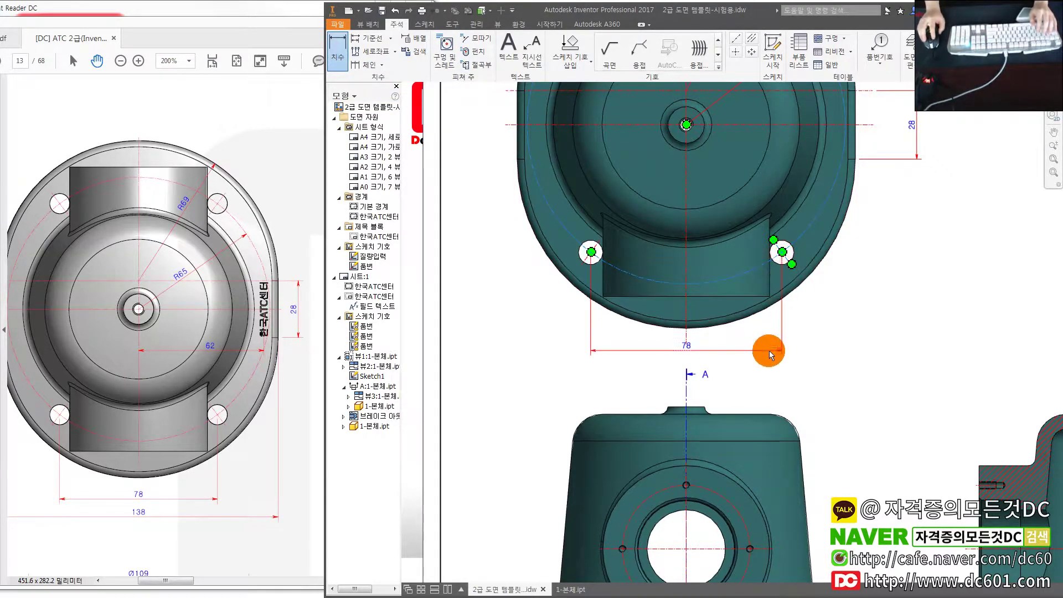
pyautogui.click(772, 358)
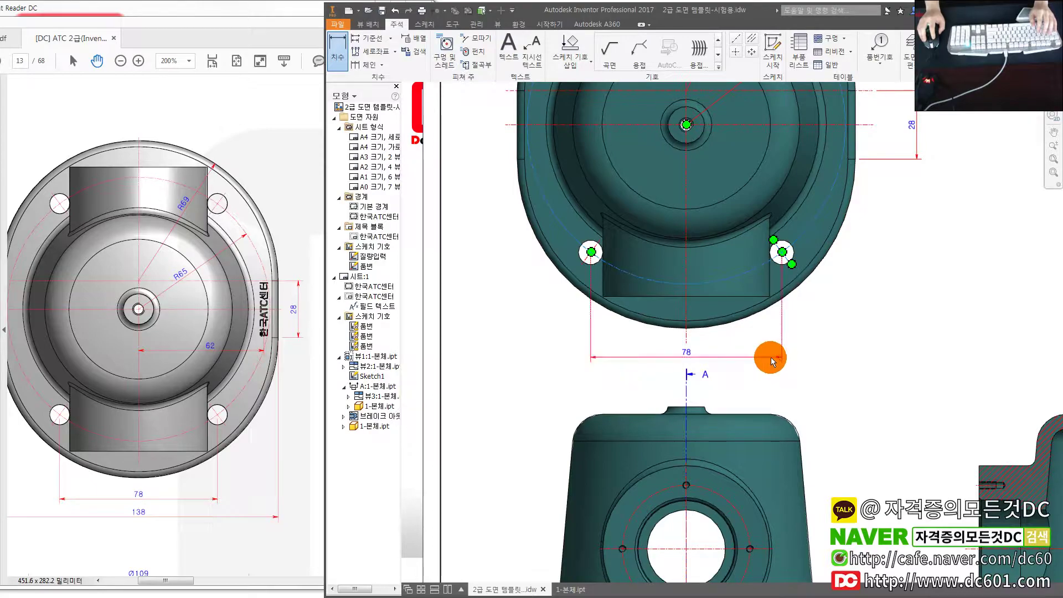
pyautogui.scroll(-5, 770, 357)
pyautogui.scroll(2, 641, 342)
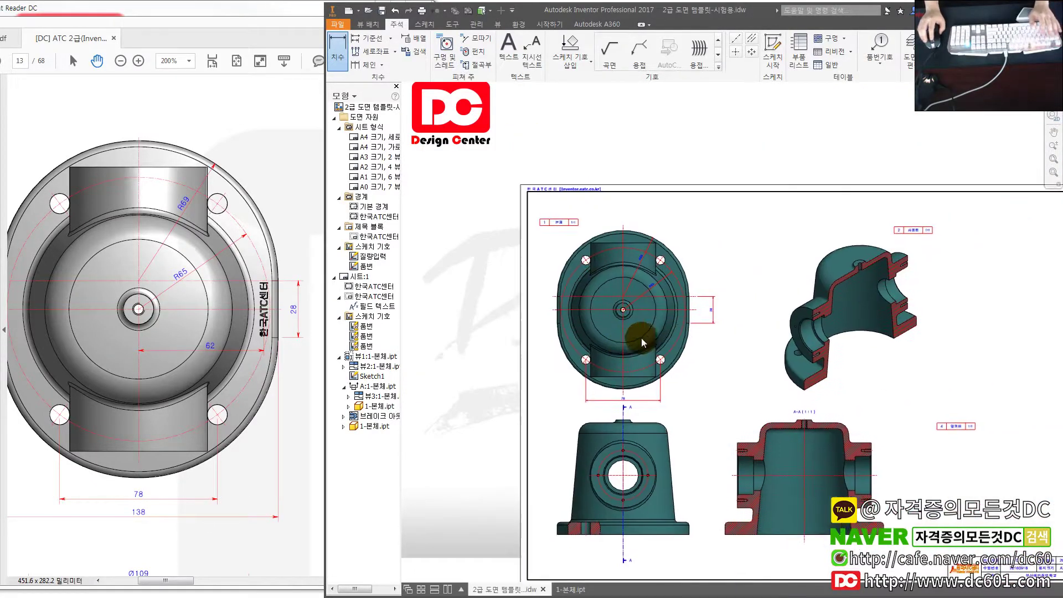
pyautogui.press('Escape')
# - Reposition the sheet around the top view, check the reference PDF, and return to Inventor
pyautogui.click(550, 223)
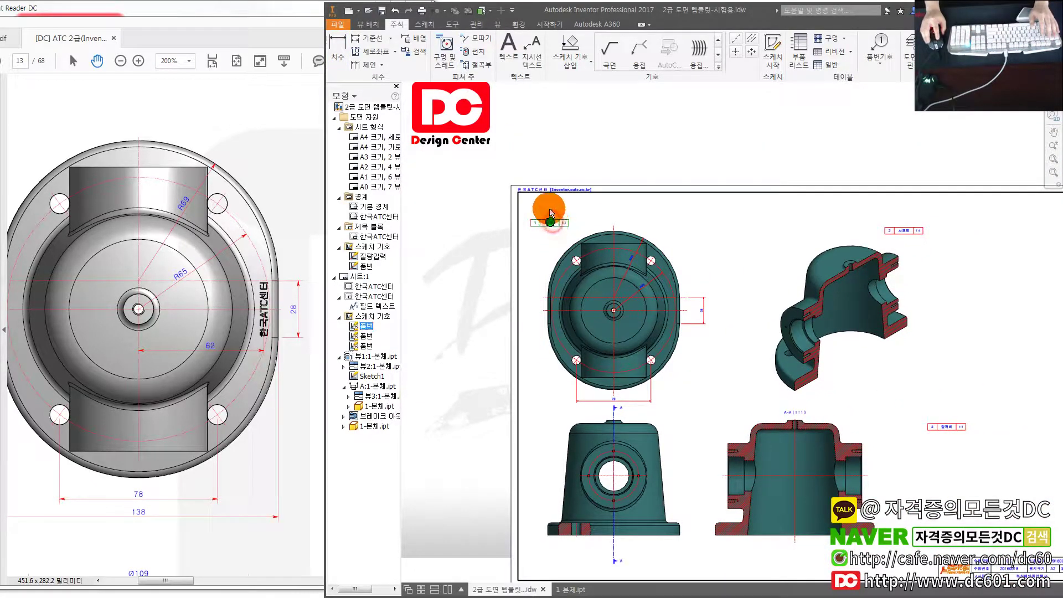
pyautogui.scroll(3, 550, 223)
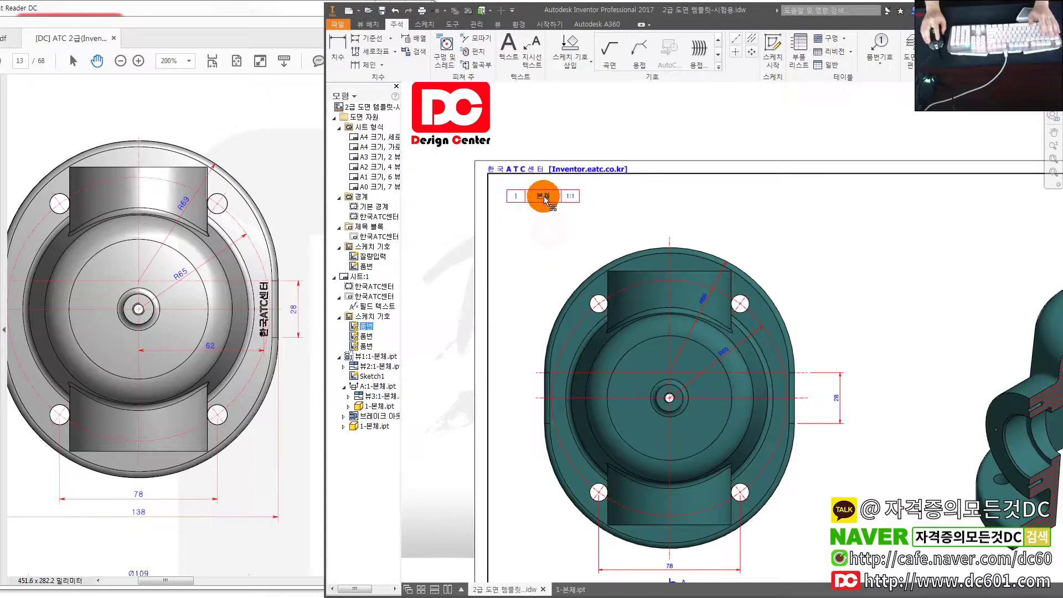
pyautogui.click(719, 238)
pyautogui.scroll(-2, 716, 212)
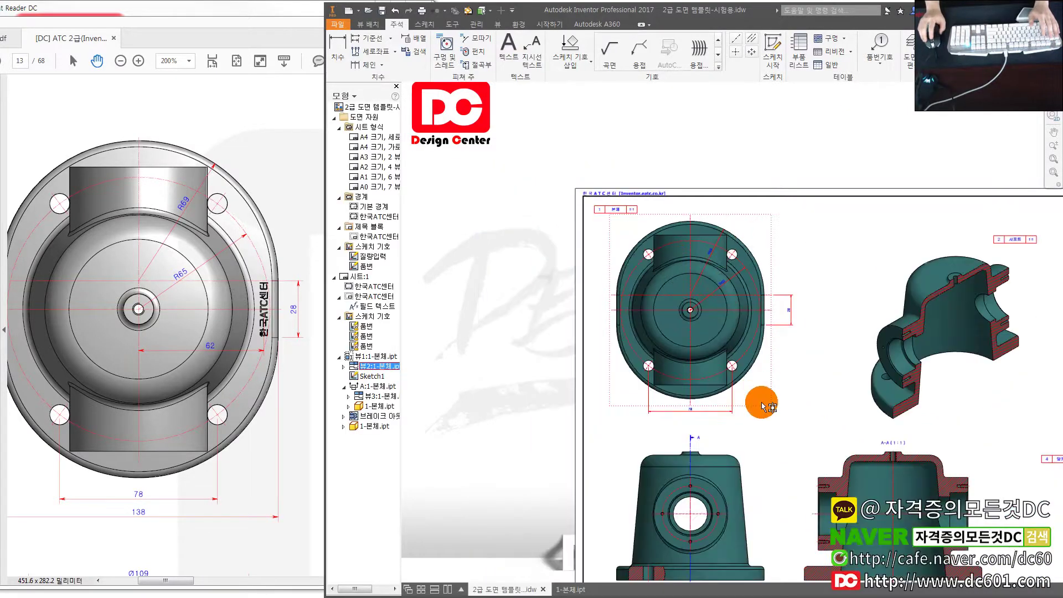
pyautogui.moveTo(765, 406); pyautogui.dragTo(733, 281, button='middle')
pyautogui.click(714, 318)
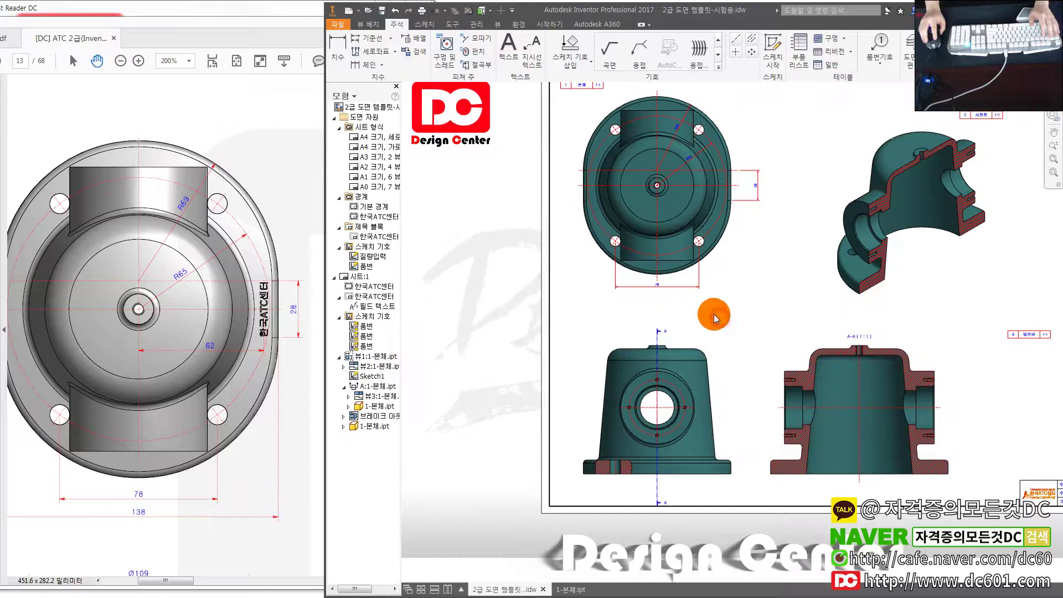
pyautogui.scroll(2, 655, 289)
pyautogui.moveTo(205, 349); pyautogui.dragTo(270, 346)
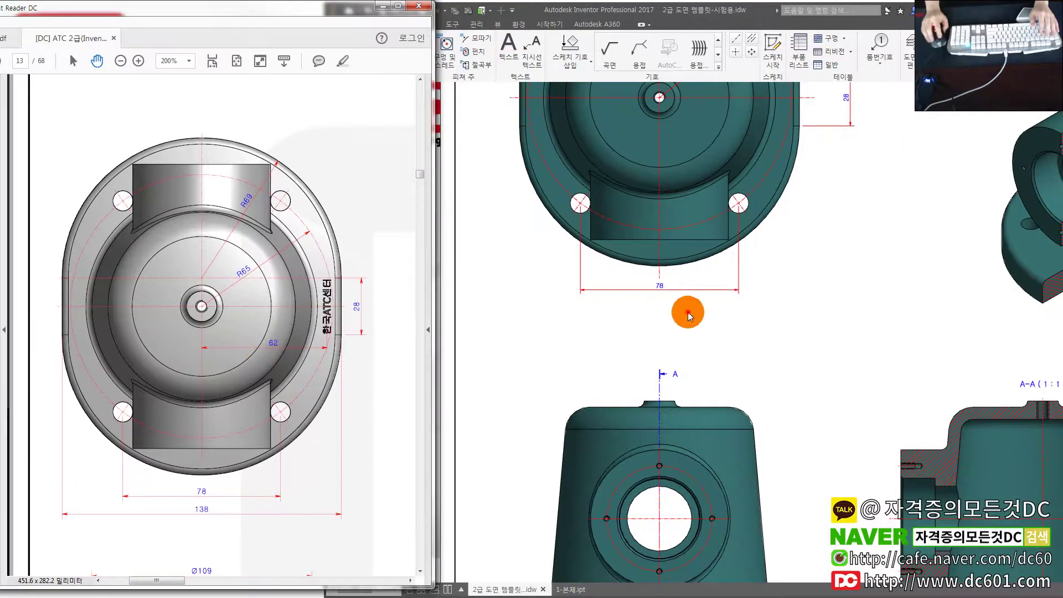
pyautogui.click(688, 308)
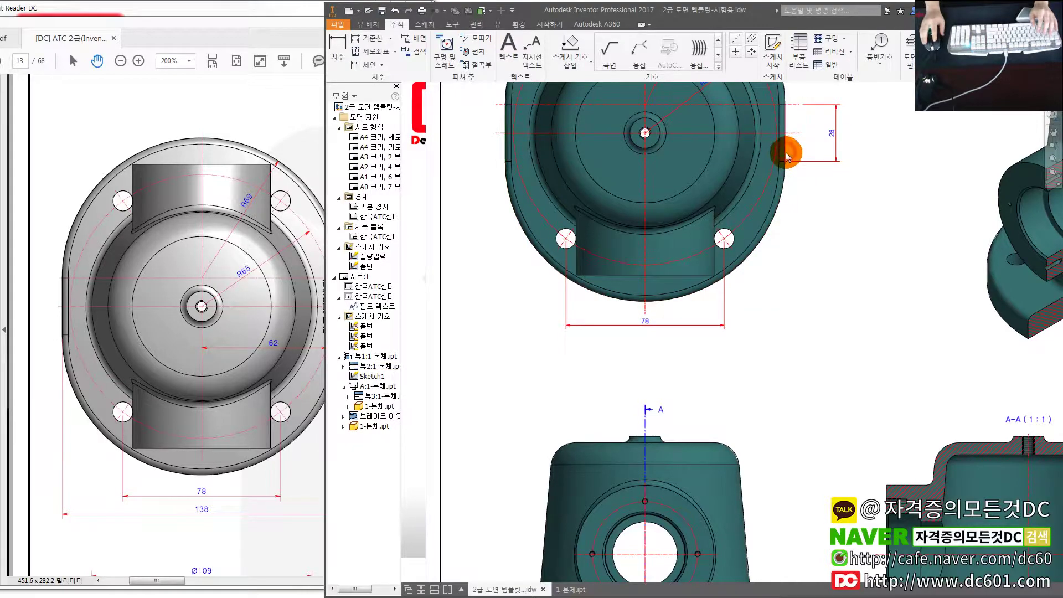
# - Dimension the top view's 138 overall width between its left and right edges
pyautogui.click(338, 47)
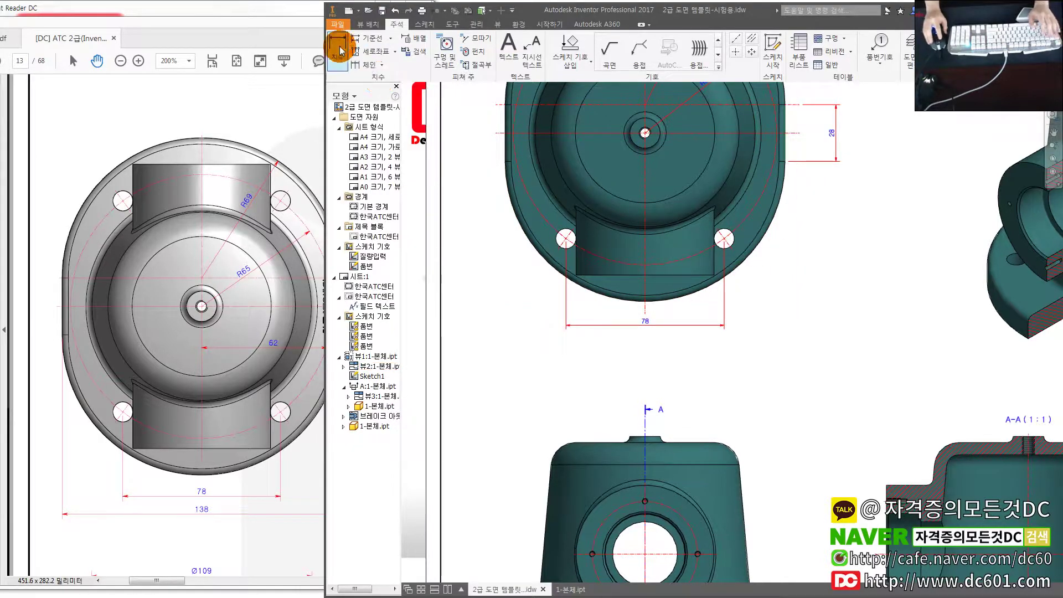
pyautogui.click(506, 148)
pyautogui.click(795, 152)
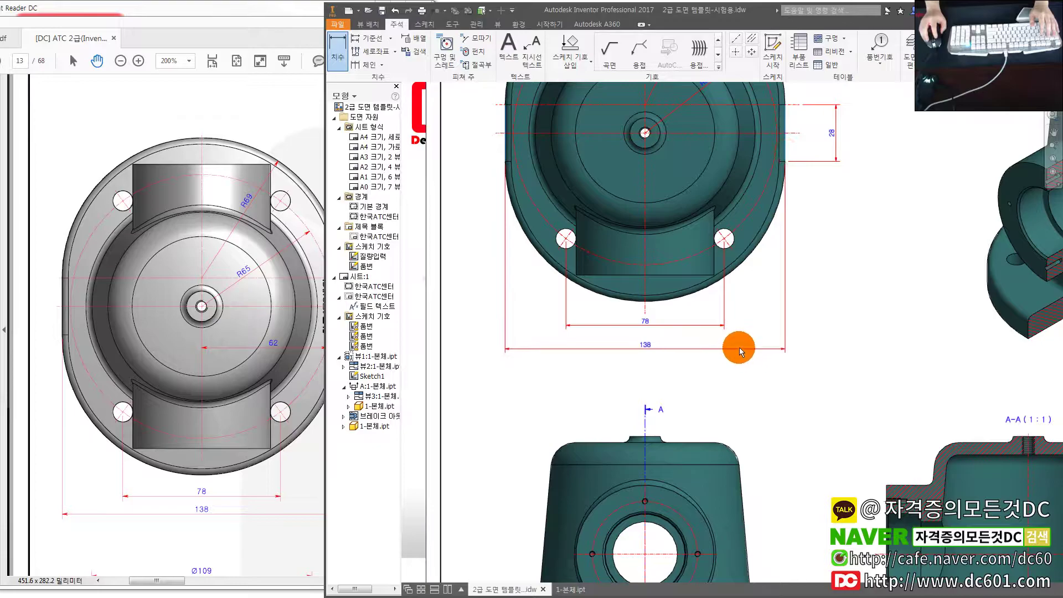
pyautogui.click(740, 345)
pyautogui.scroll(-3, 740, 346)
pyautogui.scroll(1, 665, 296)
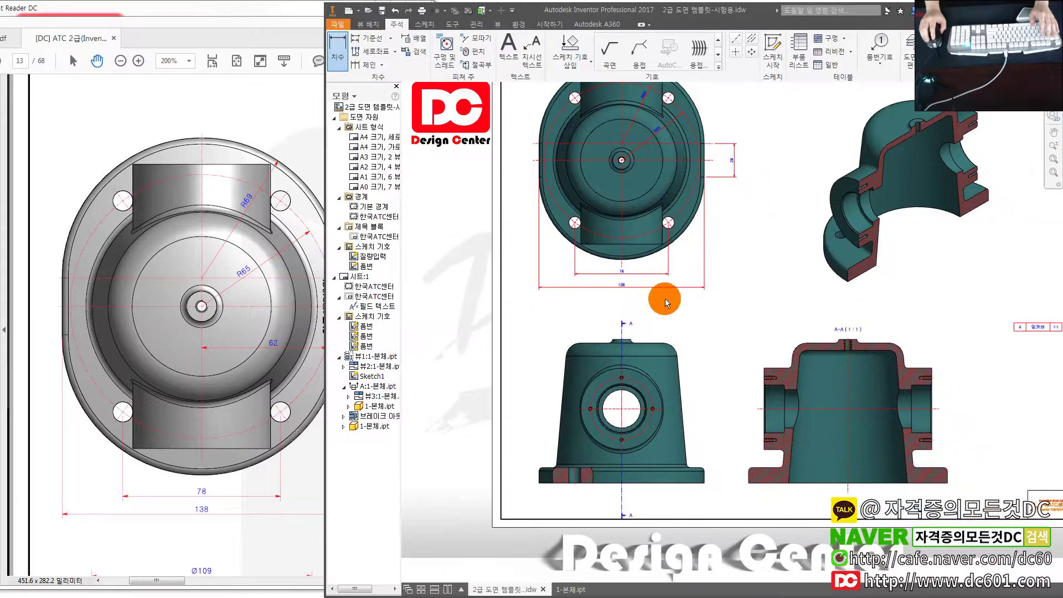
# - Compare against the reference PDF and return to the Inventor drawing
pyautogui.click(240, 429)
pyautogui.scroll(-3, 249, 307)
pyautogui.scroll(-2, 272, 296)
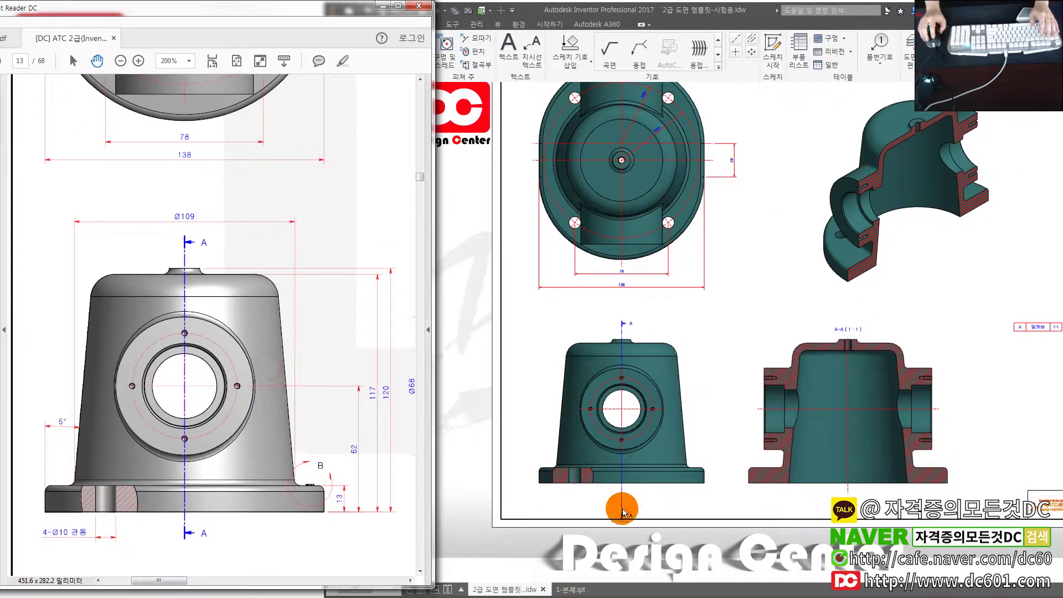
pyautogui.click(563, 484)
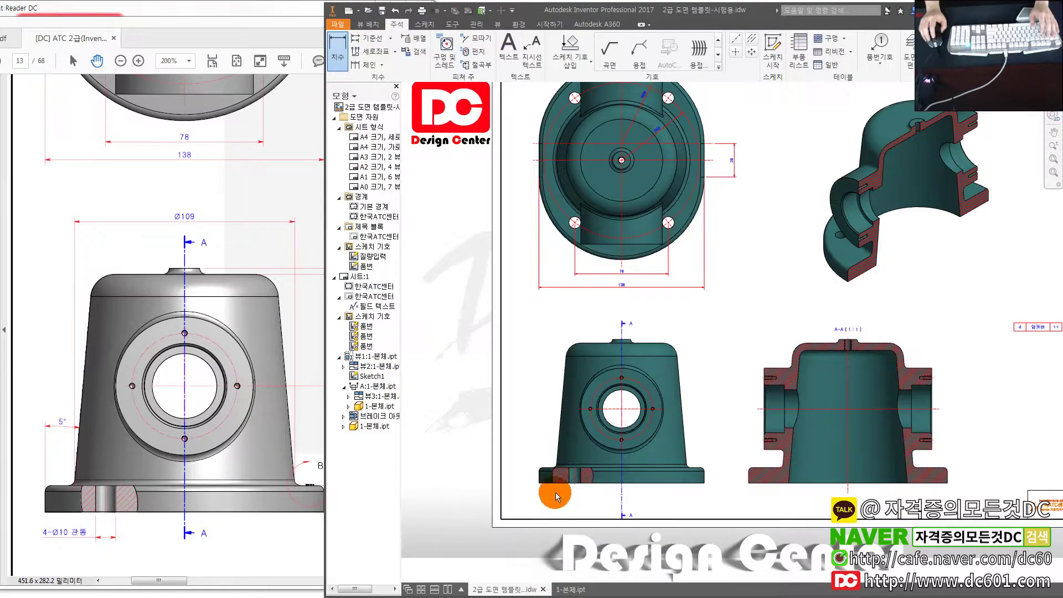
pyautogui.scroll(2, 555, 493)
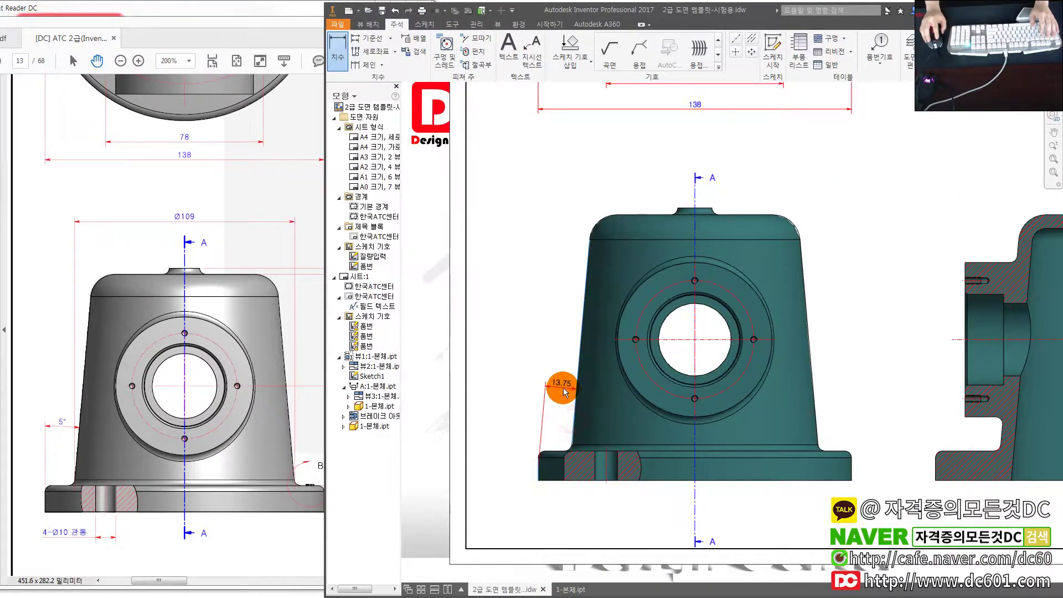
pyautogui.scroll(2, 557, 395)
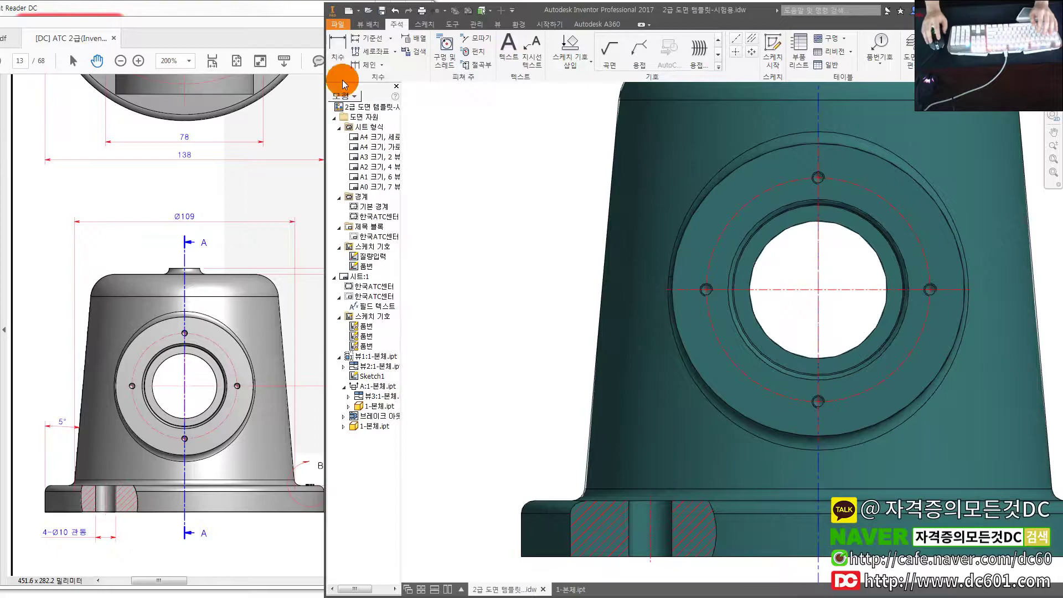
# - In Tools > Customize keyboard list, sort by key and scroll to D (일반 치수)
pyautogui.click(337, 48)
pyautogui.click(452, 24)
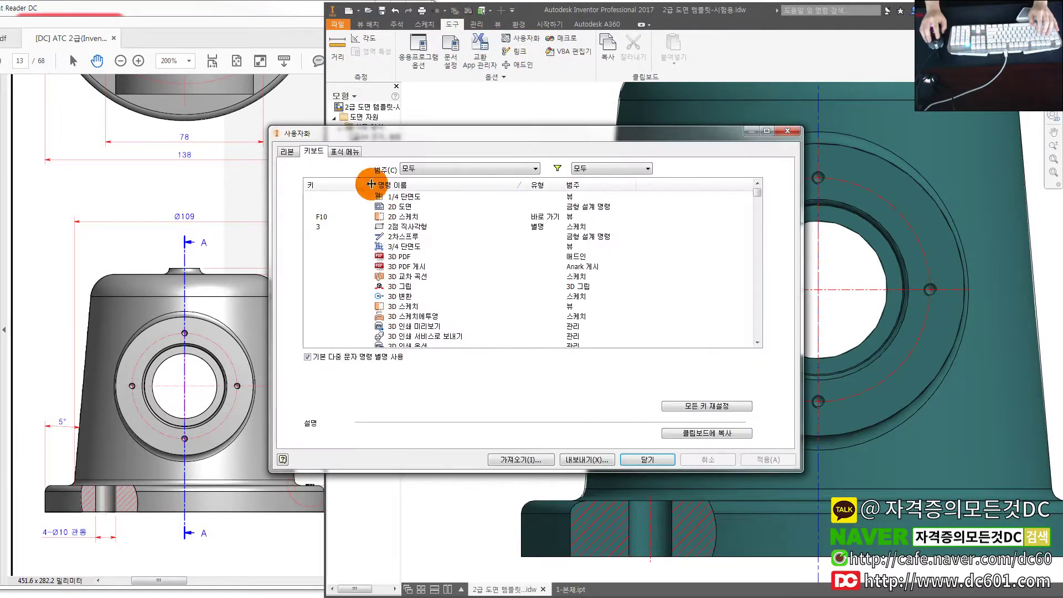
pyautogui.click(354, 185)
pyautogui.click(333, 185)
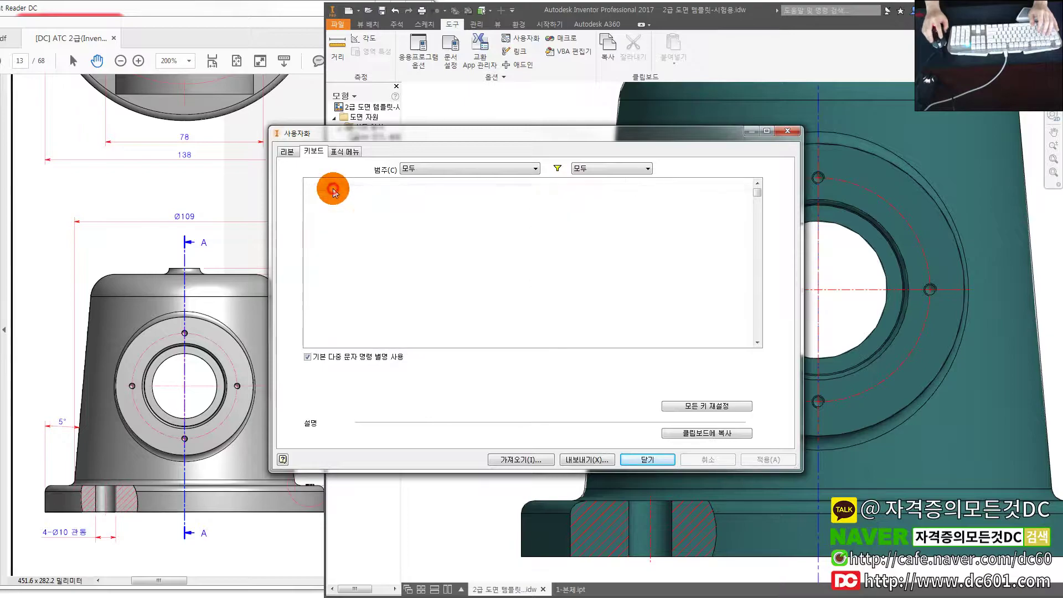
pyautogui.scroll(-5, 367, 236)
pyautogui.scroll(-3, 380, 254)
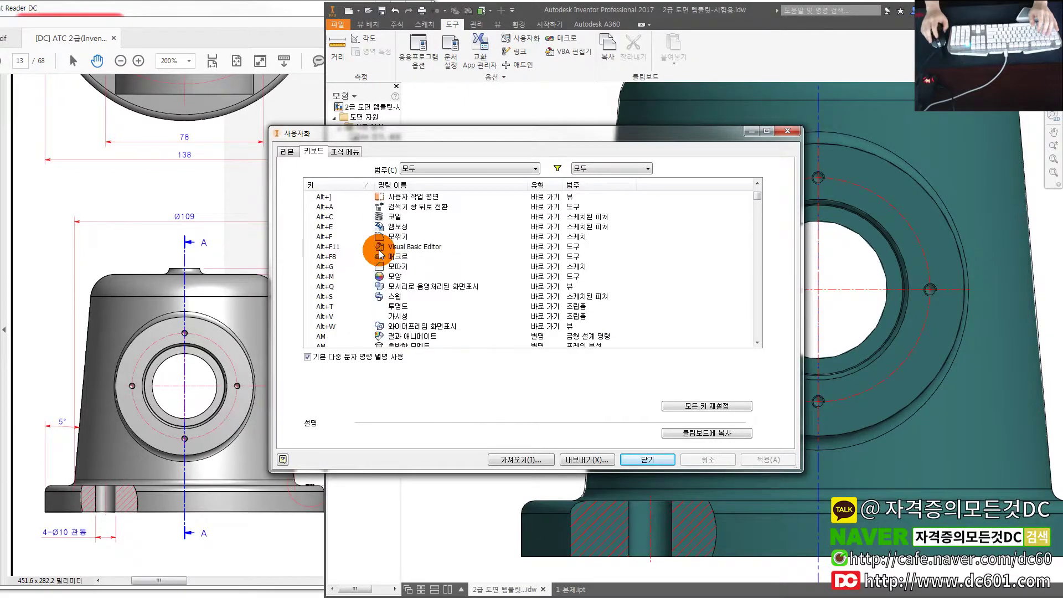
pyautogui.scroll(-3, 380, 255)
pyautogui.scroll(-3, 380, 254)
pyautogui.scroll(-3, 380, 255)
pyautogui.scroll(-3, 380, 254)
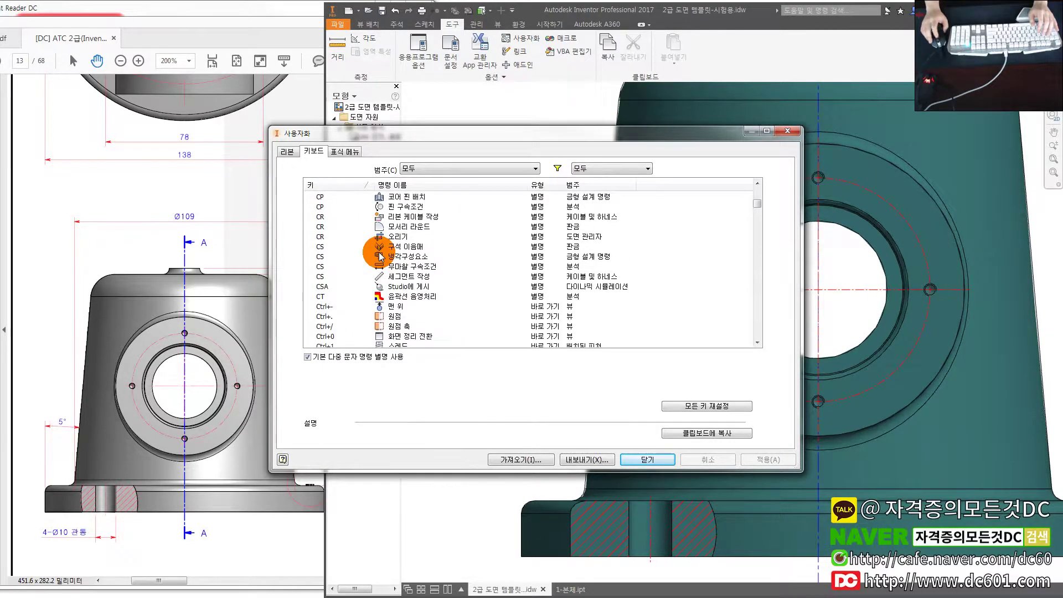
pyautogui.scroll(-3, 380, 255)
pyautogui.scroll(-3, 380, 254)
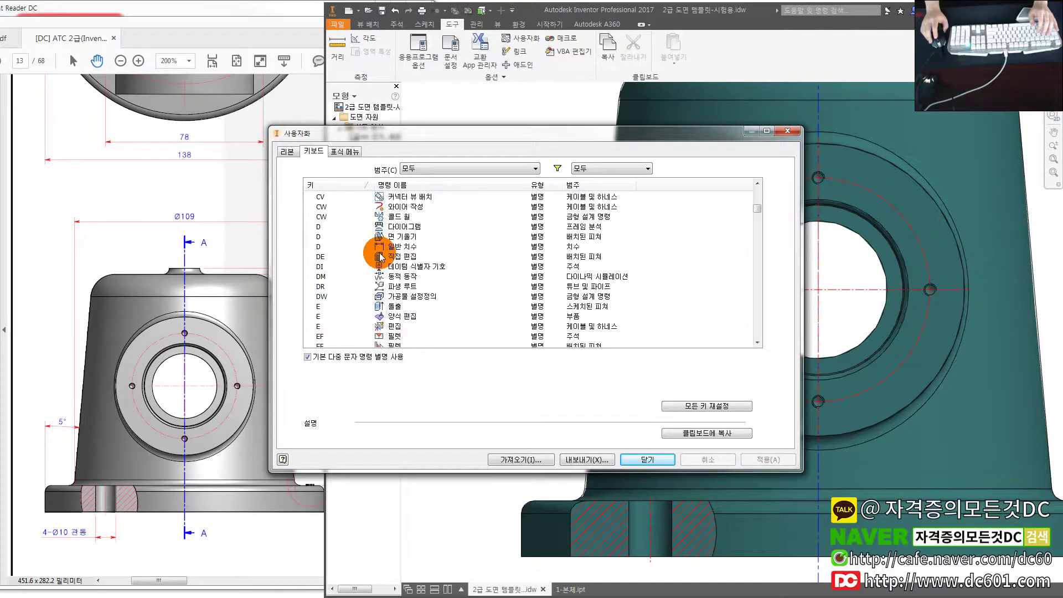
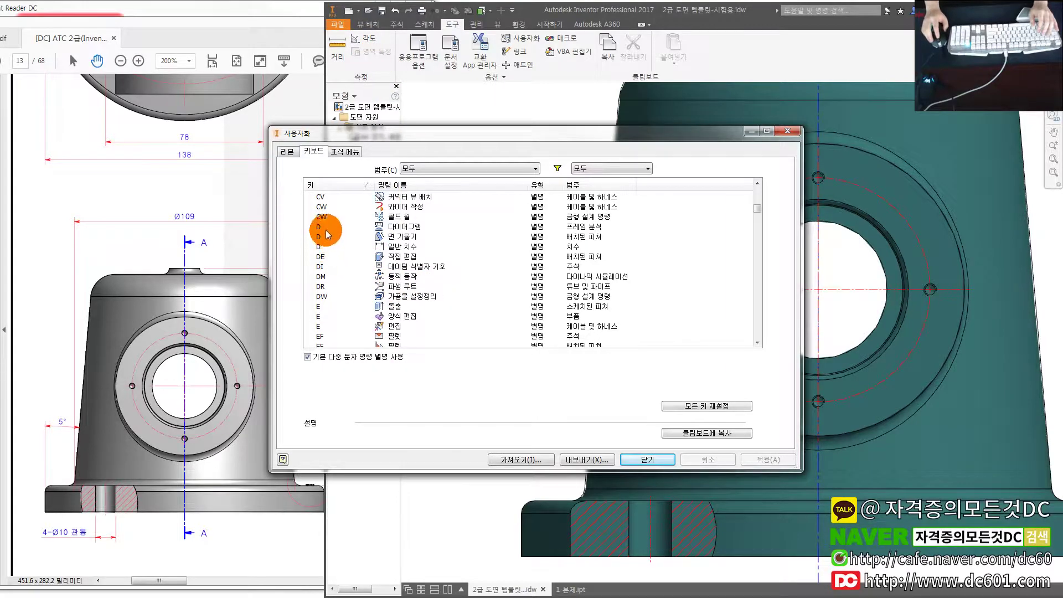
# - Assign shortcut D to General Dimension (일반 치수) and close the Customize dialog
pyautogui.doubleClick(321, 245)
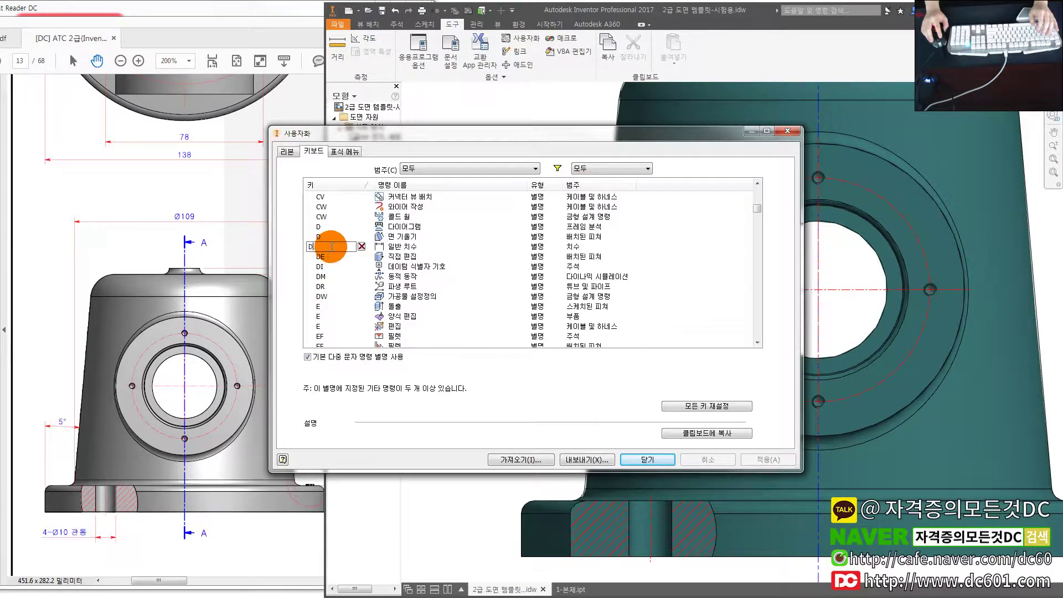
pyautogui.click(787, 131)
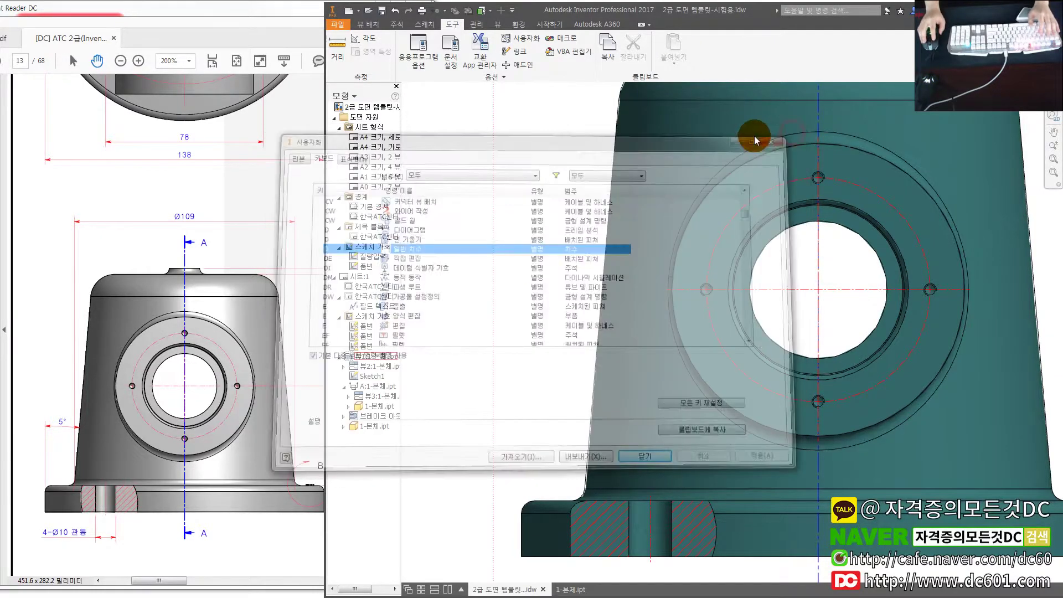
pyautogui.click(397, 25)
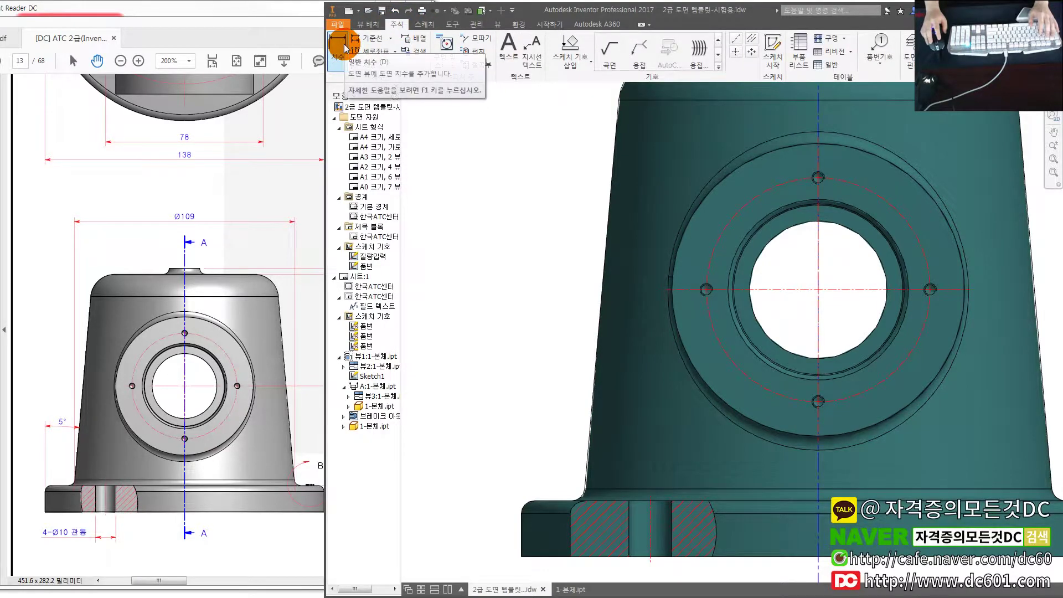
# - Create a new part from the Standard (mm).ipt template
pyautogui.click(477, 190)
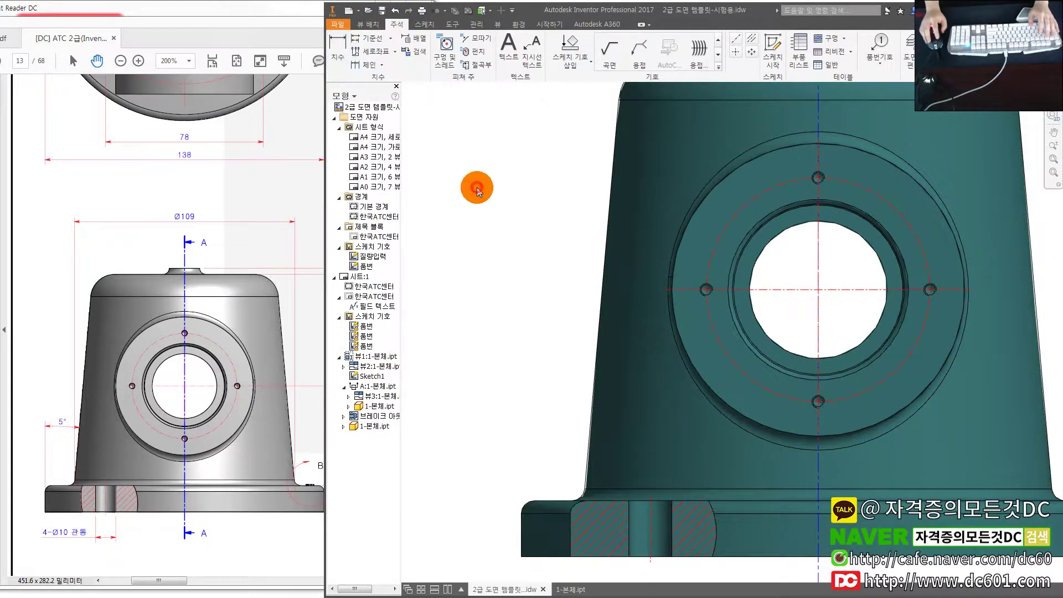
pyautogui.click(337, 24)
pyautogui.click(369, 66)
pyautogui.doubleClick(550, 225)
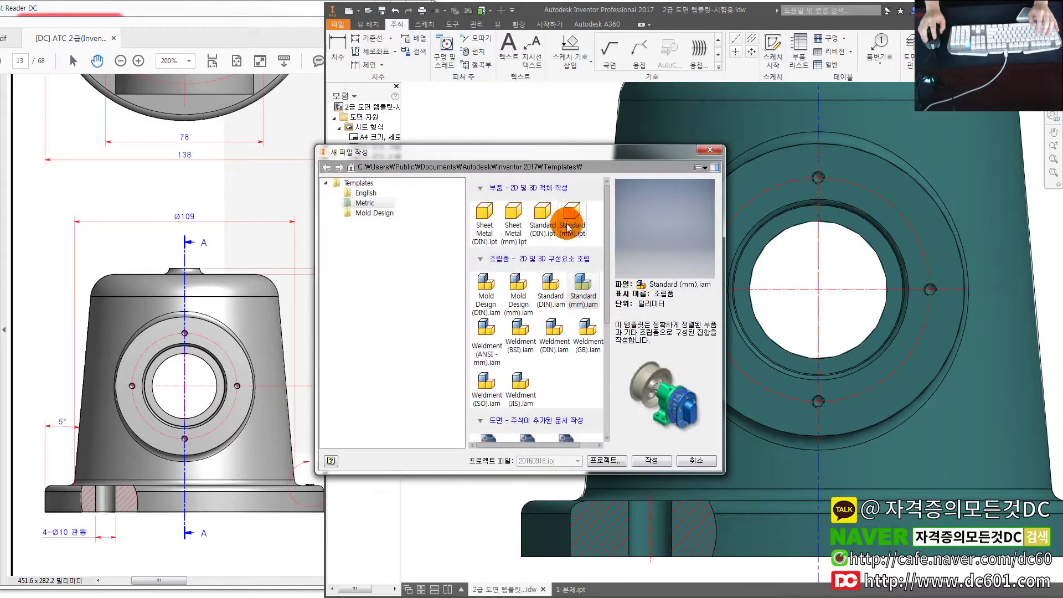
# - Sketch a rectangle around the origin and give it a 26.003 width dimension
pyautogui.click(571, 313)
pyautogui.click(667, 259)
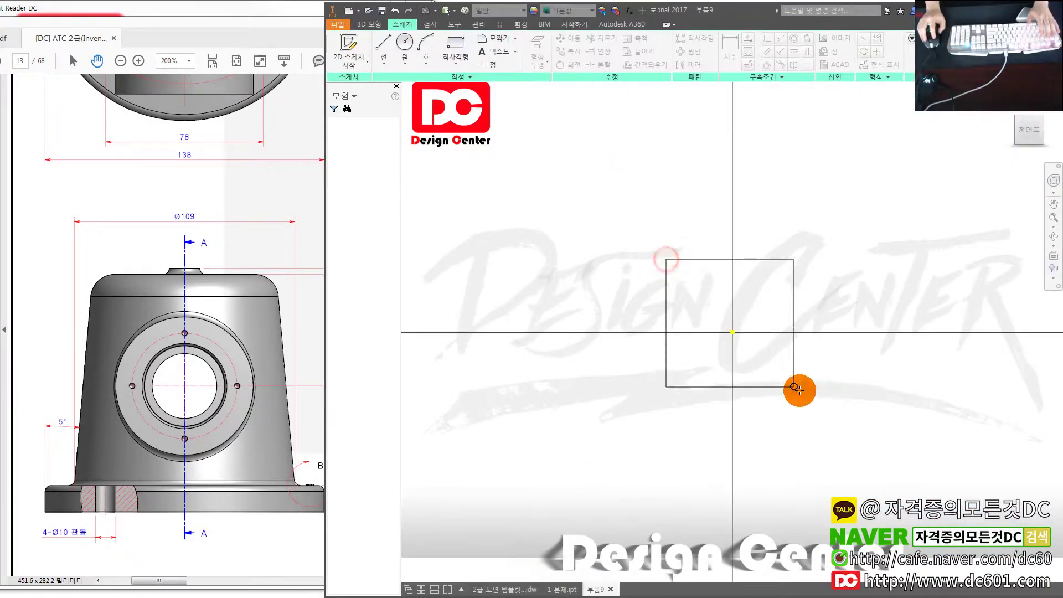
pyautogui.click(839, 406)
pyautogui.click(698, 260)
pyautogui.click(702, 209)
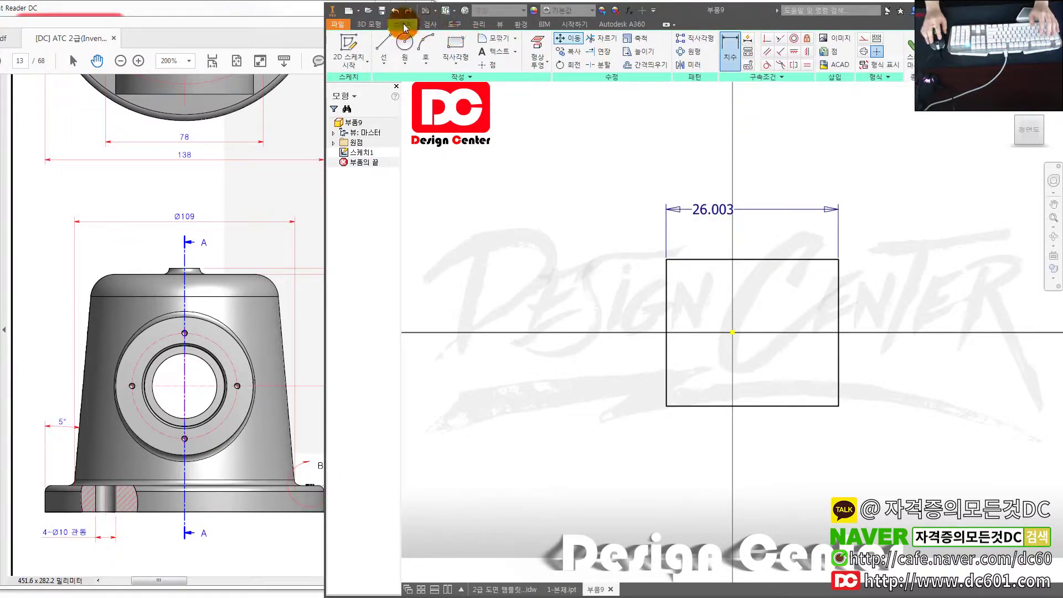
# - Return to the housing drawing's front view
pyautogui.click(431, 24)
pyautogui.click(453, 25)
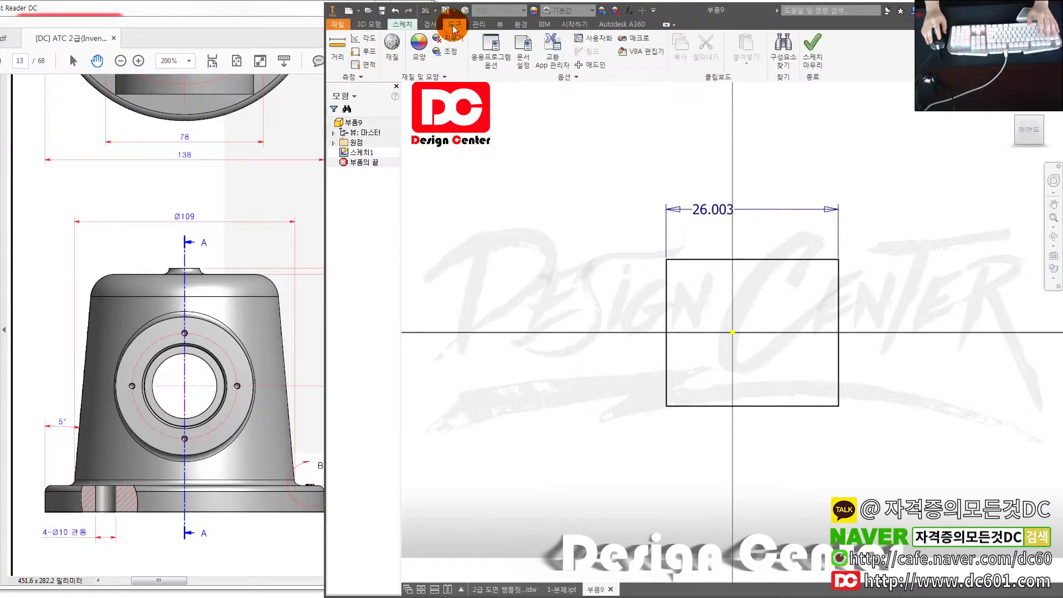
pyautogui.click(495, 588)
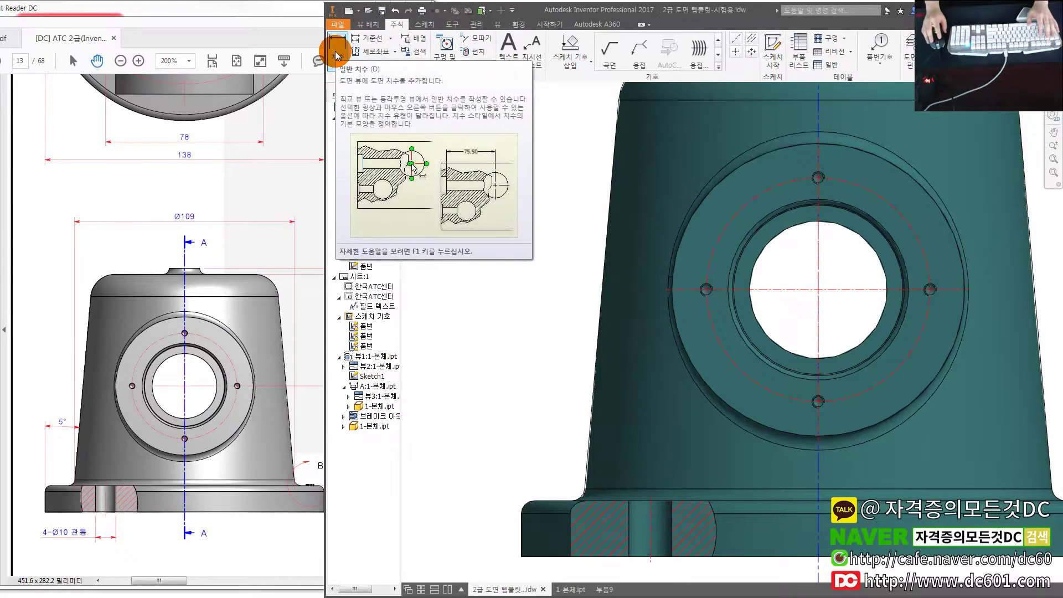
pyautogui.scroll(-3, 525, 261)
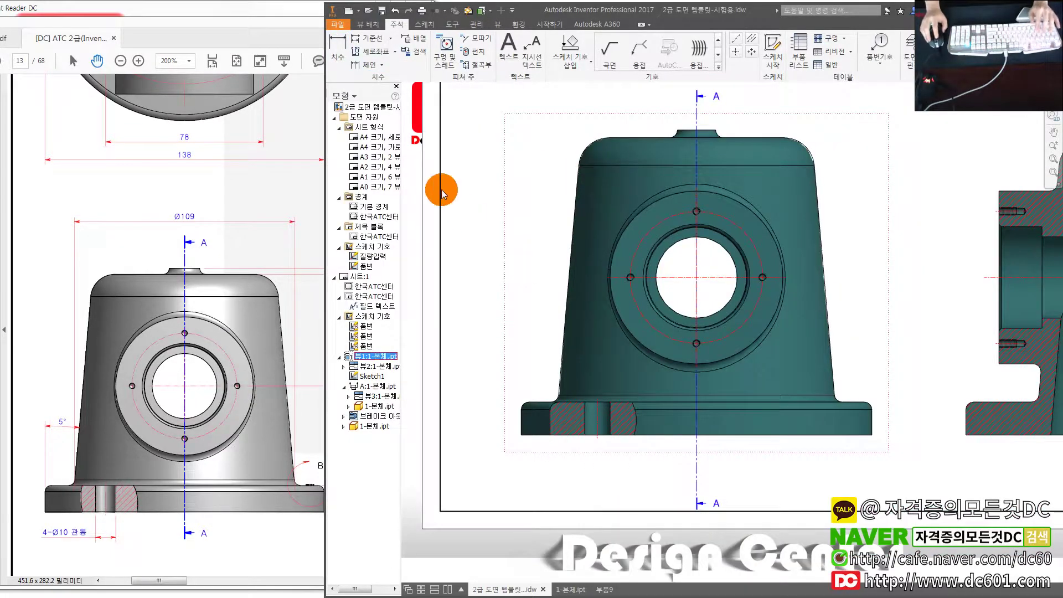
# - Filter the keyboard customization list to assigned commands, sorted ascending by key
pyautogui.click(452, 23)
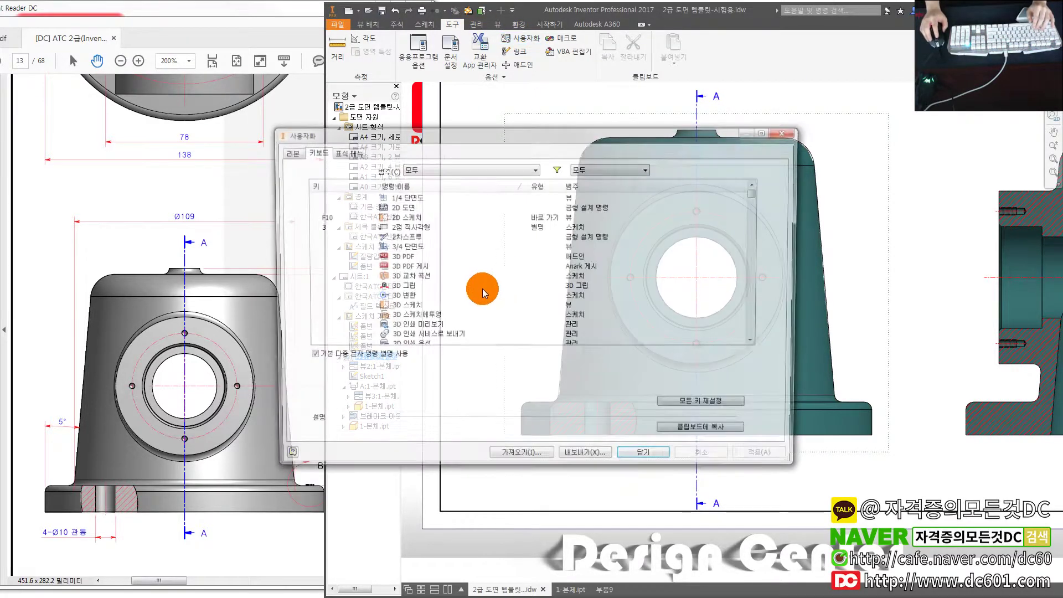
pyautogui.click(336, 185)
pyautogui.click(598, 169)
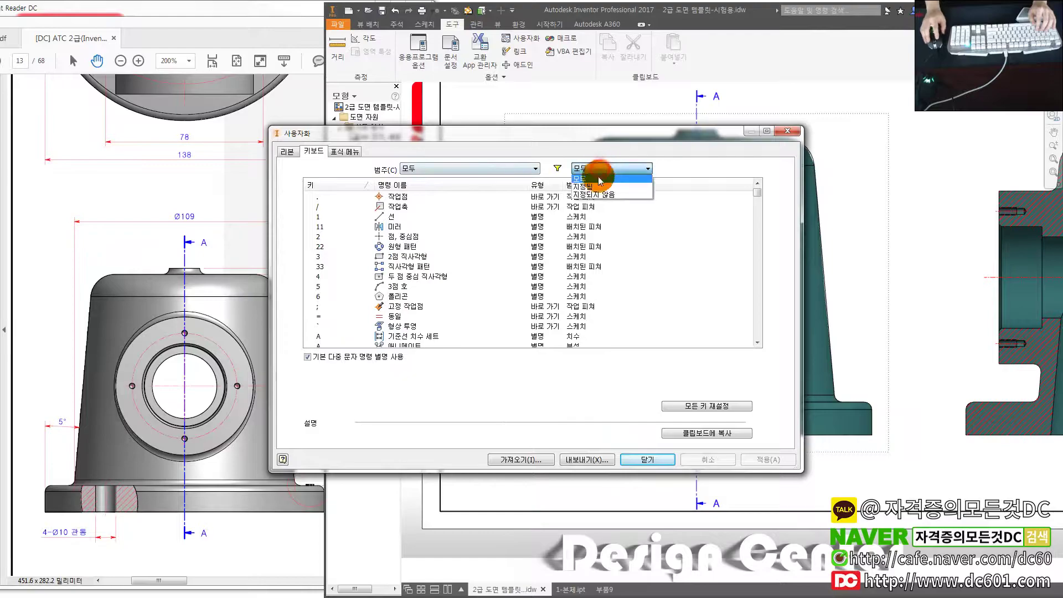
pyautogui.click(344, 185)
pyautogui.scroll(-2, 354, 304)
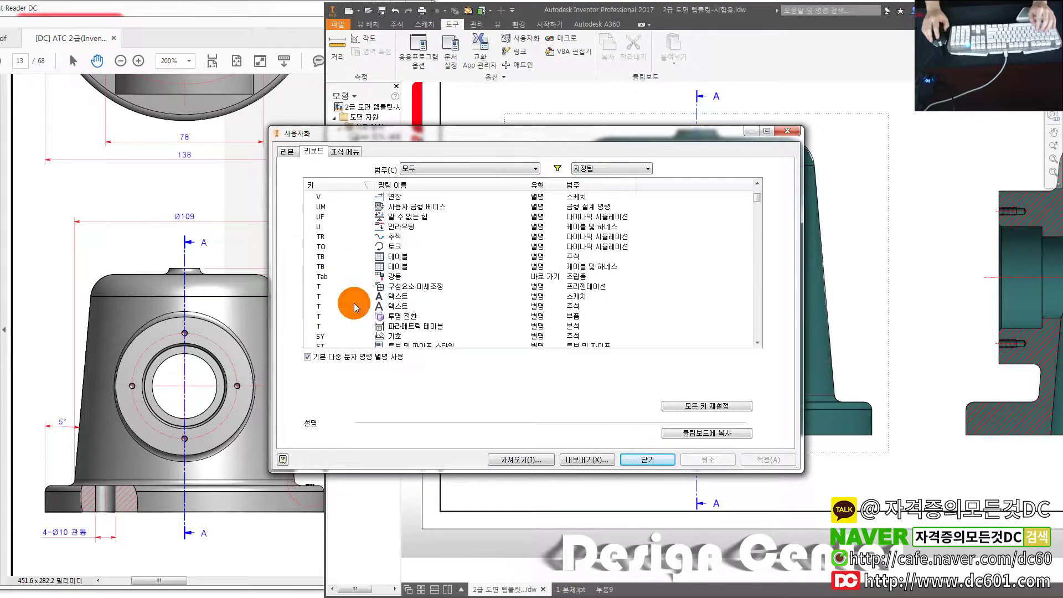
pyautogui.scroll(-3, 355, 299)
pyautogui.scroll(-3, 355, 295)
pyautogui.scroll(-2, 354, 295)
pyautogui.scroll(-1, 355, 295)
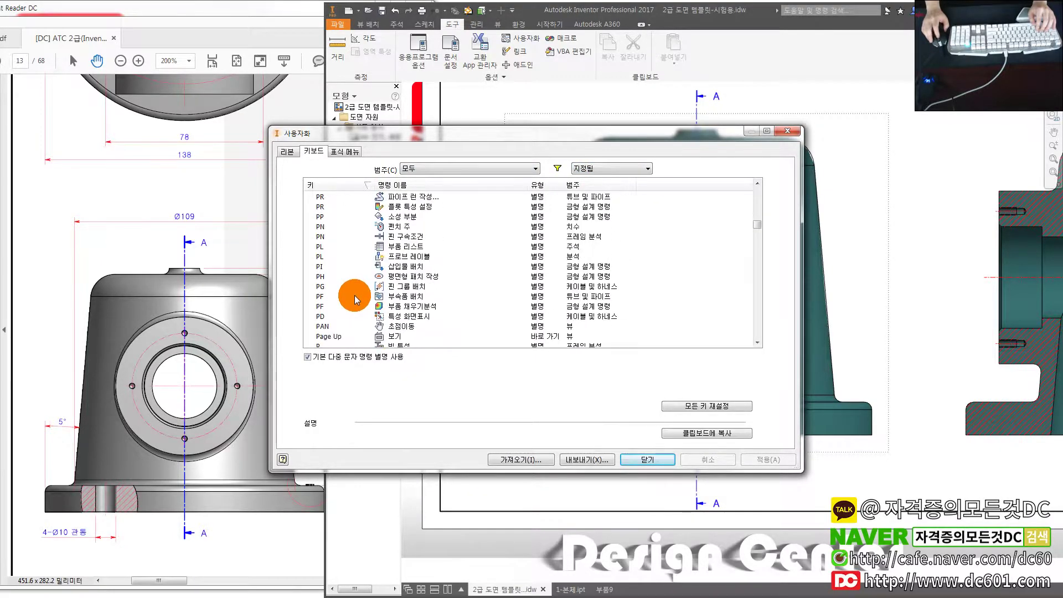
pyautogui.scroll(-2, 354, 295)
pyautogui.scroll(-1, 354, 295)
pyautogui.scroll(4, 352, 221)
pyautogui.scroll(4, 360, 227)
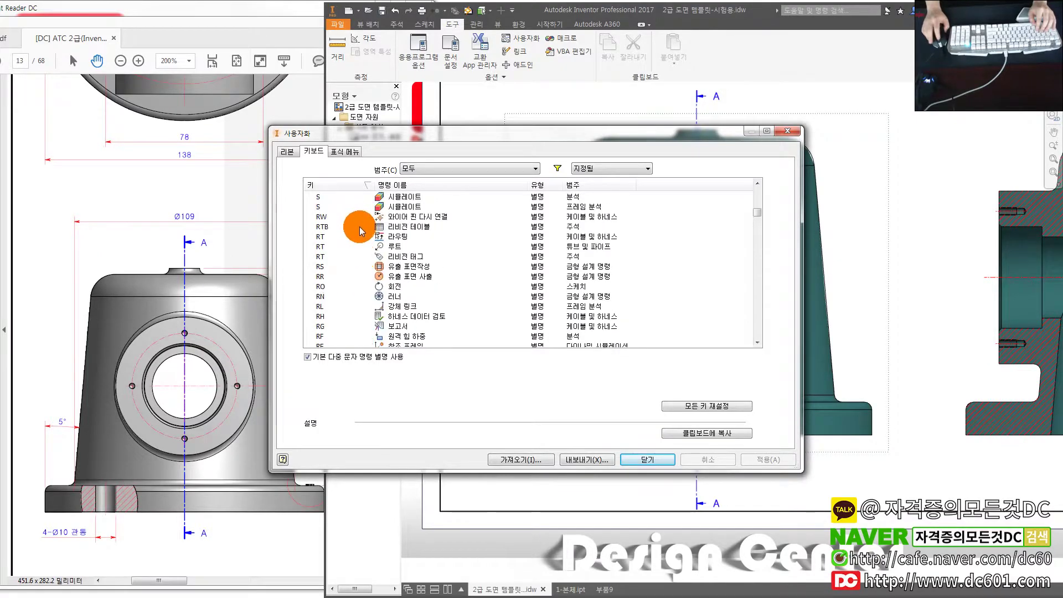
pyautogui.scroll(3, 340, 206)
pyautogui.scroll(3, 340, 207)
pyautogui.click(344, 185)
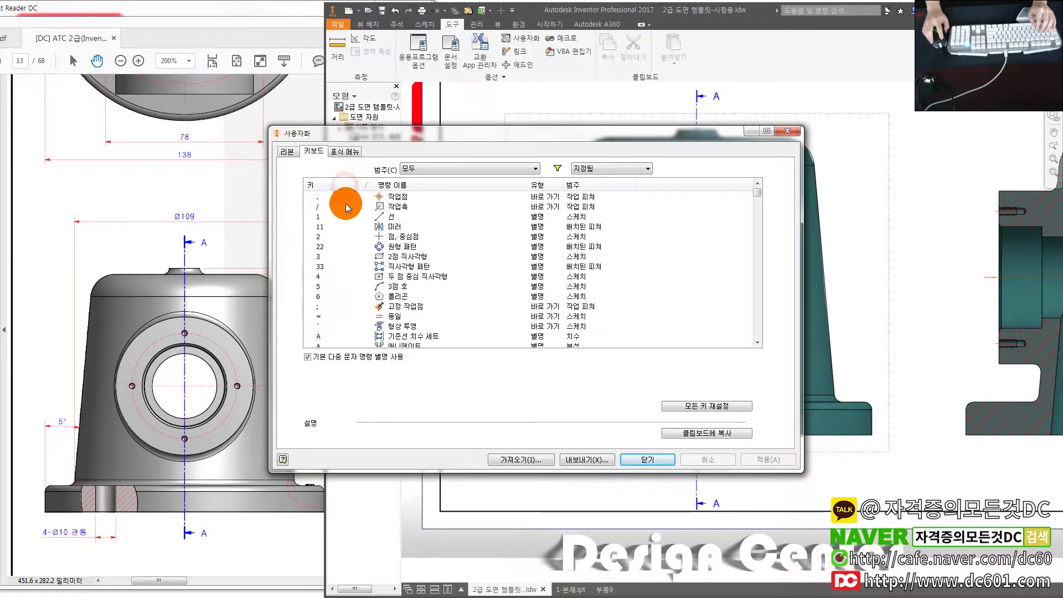
# - Change the 일반 치수 alias from D to DD and apply it
pyautogui.scroll(-1, 344, 219)
pyautogui.scroll(-2, 350, 219)
pyautogui.scroll(-2, 349, 220)
pyautogui.scroll(-2, 350, 219)
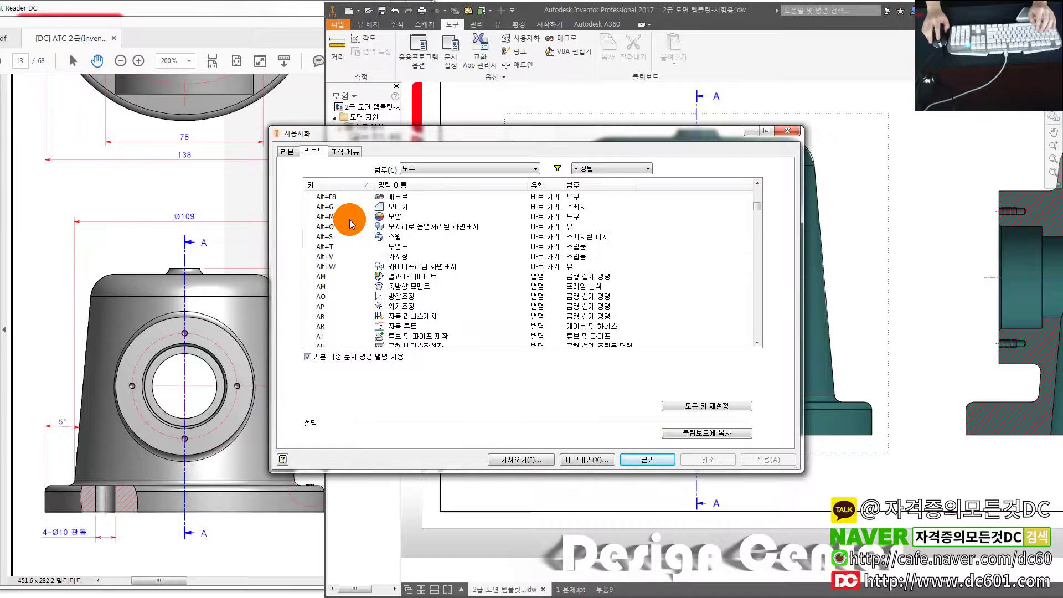
pyautogui.scroll(-2, 350, 219)
pyautogui.scroll(-2, 350, 220)
pyautogui.scroll(-2, 350, 221)
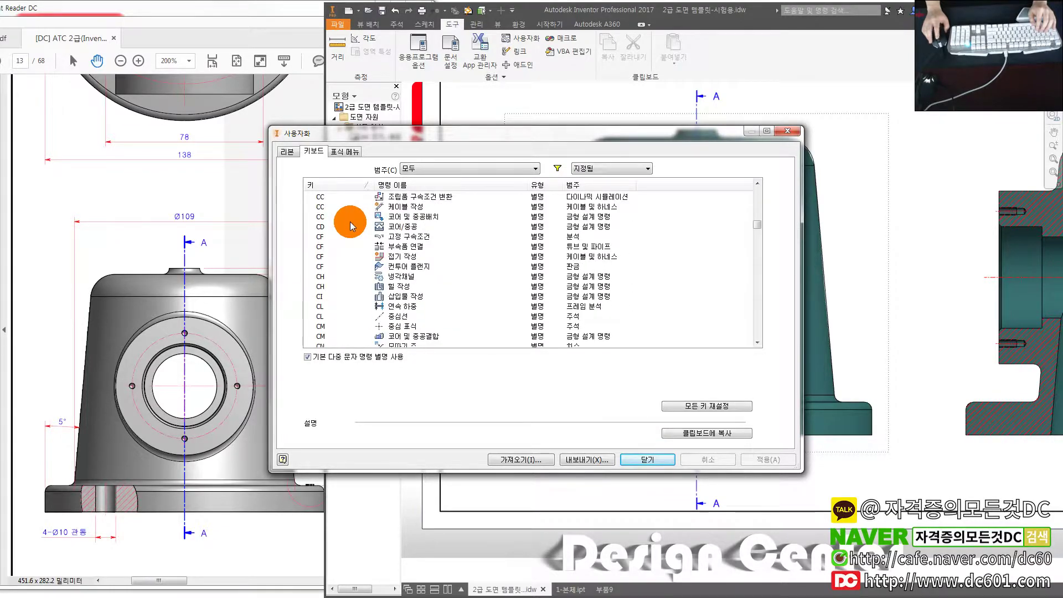
pyautogui.scroll(-1, 350, 221)
pyautogui.scroll(1, 350, 222)
pyautogui.scroll(-3, 350, 222)
pyautogui.scroll(-2, 350, 223)
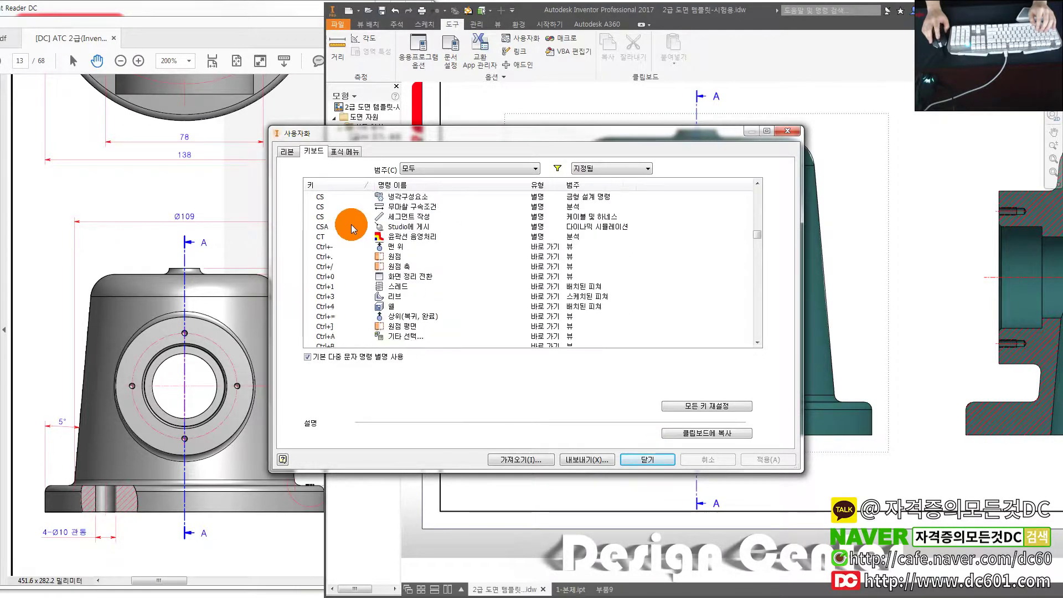
pyautogui.scroll(-2, 351, 226)
pyautogui.scroll(-1, 351, 227)
pyautogui.scroll(-1, 352, 228)
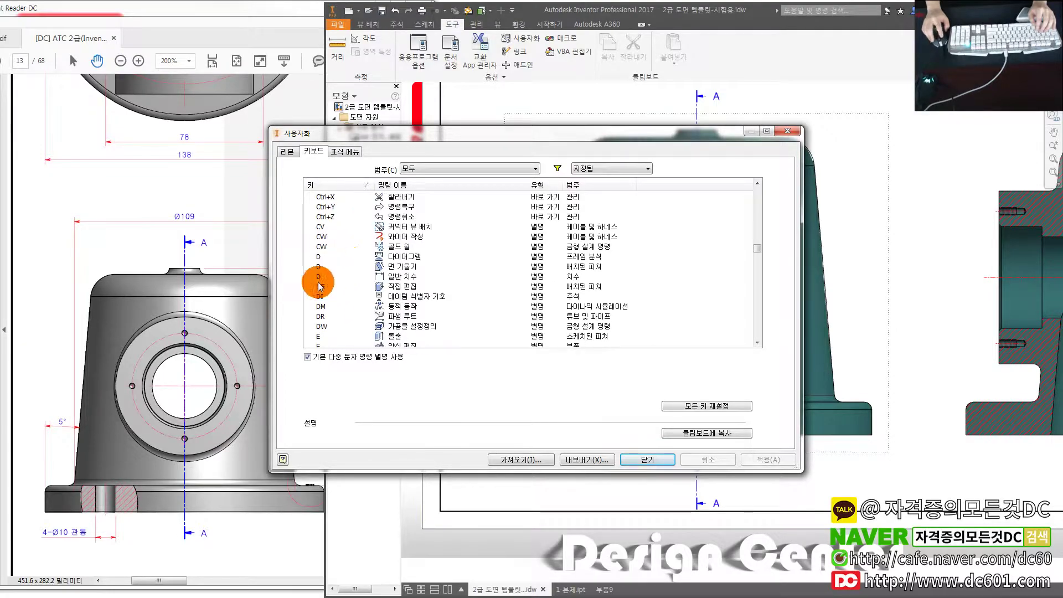
pyautogui.write('DD')
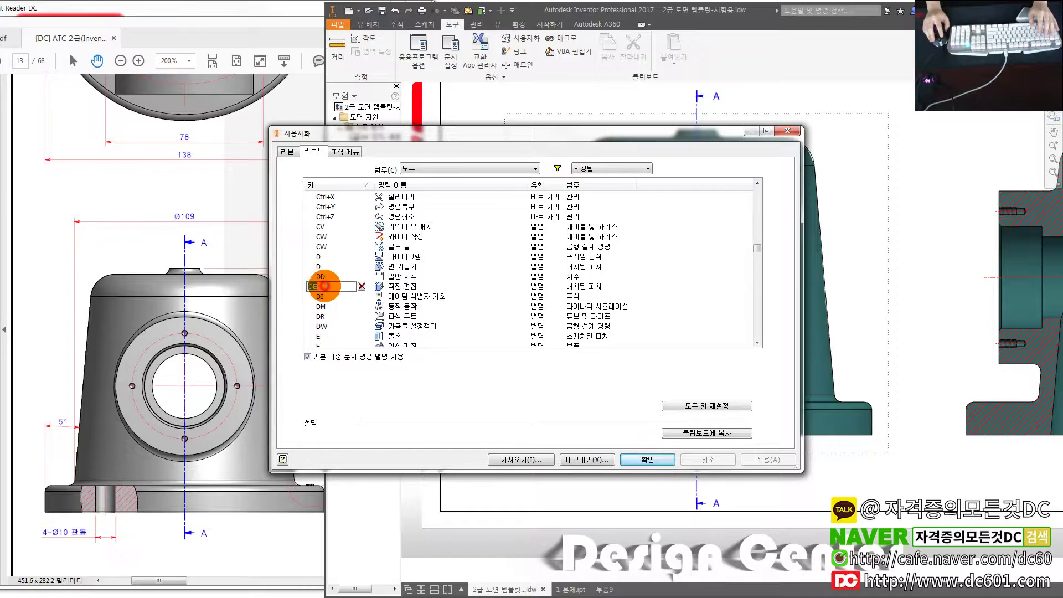
pyautogui.press('Return')
pyautogui.click(708, 463)
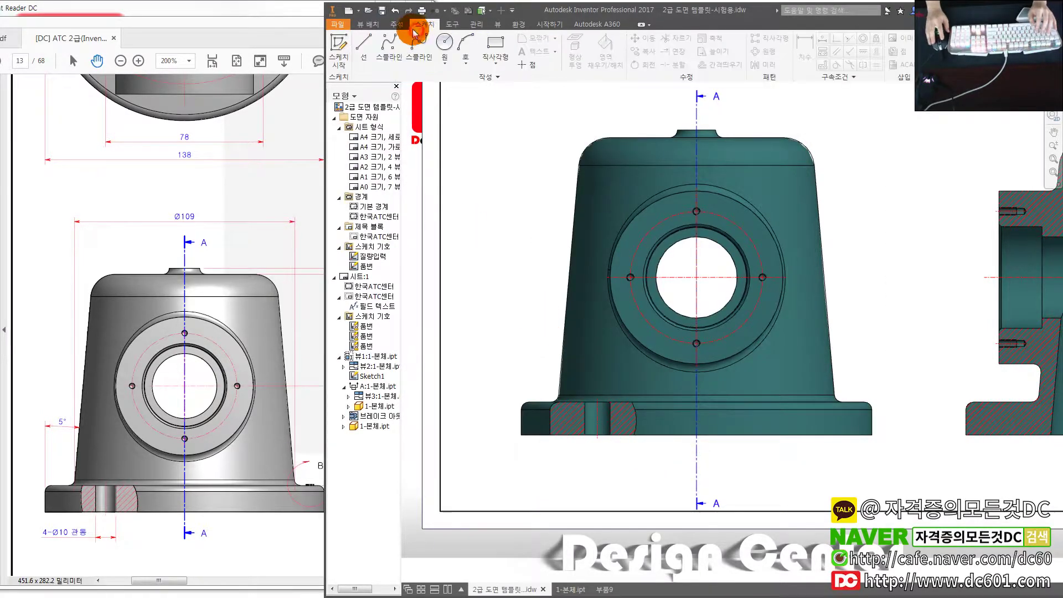
# - Dimension the 5° angle between the housing's slanted left edge and vertical base edge
pyautogui.click(399, 24)
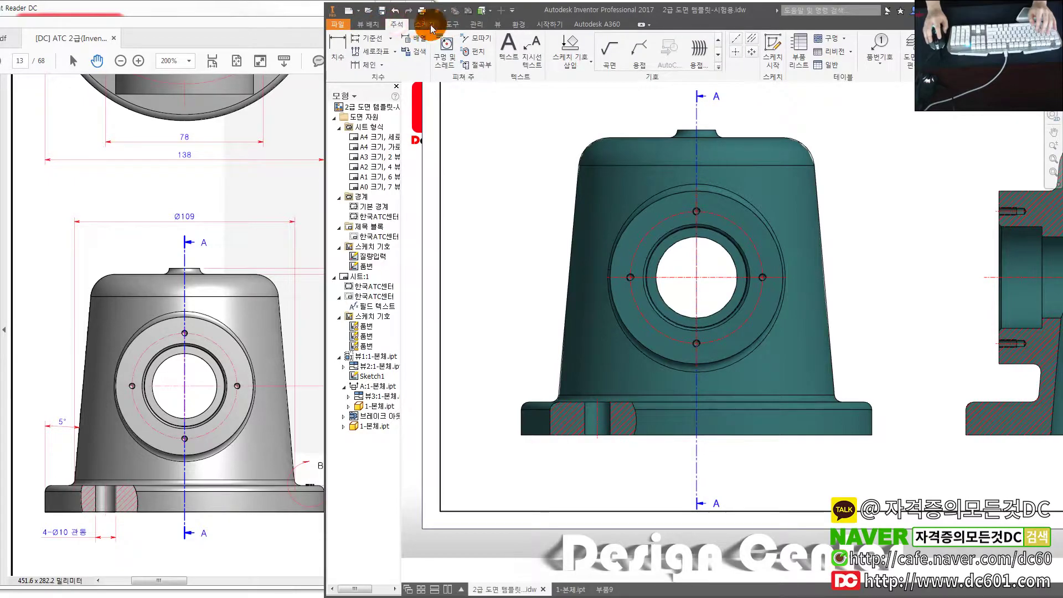
pyautogui.press('d')
pyautogui.press('d')
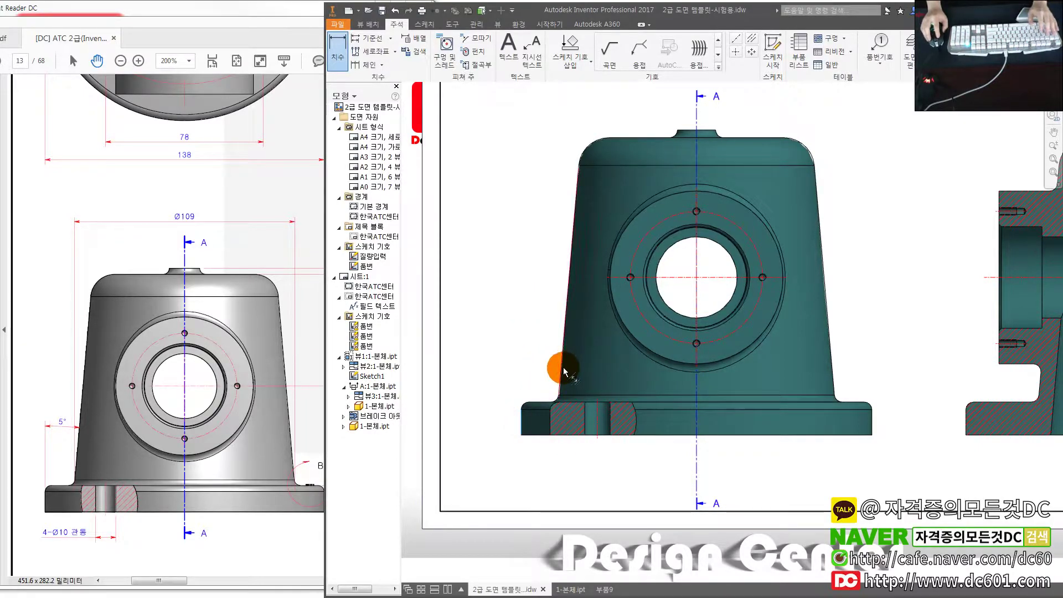
pyautogui.scroll(-3, 542, 357)
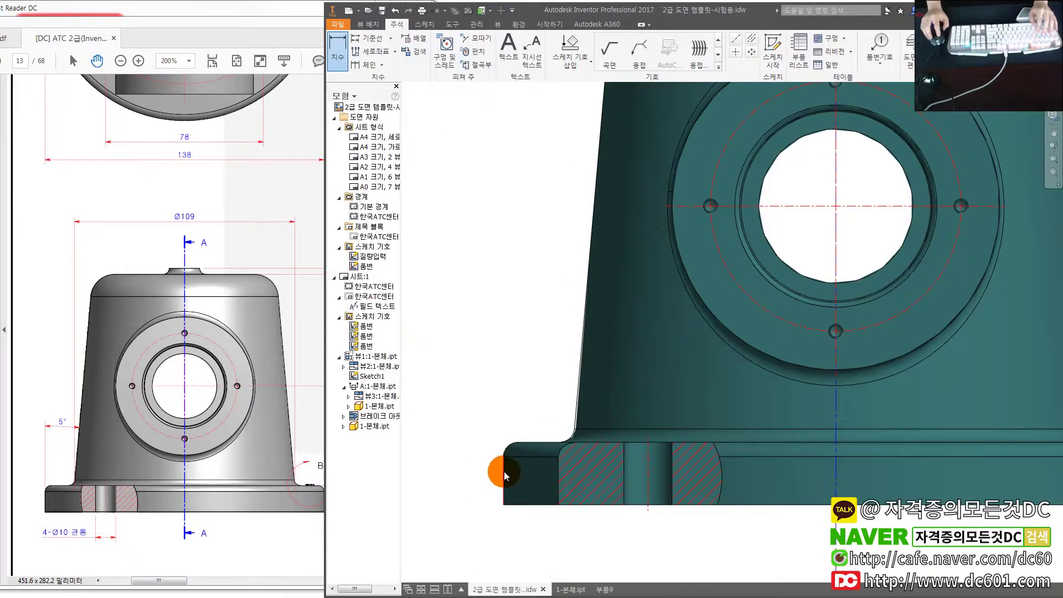
pyautogui.click(505, 475)
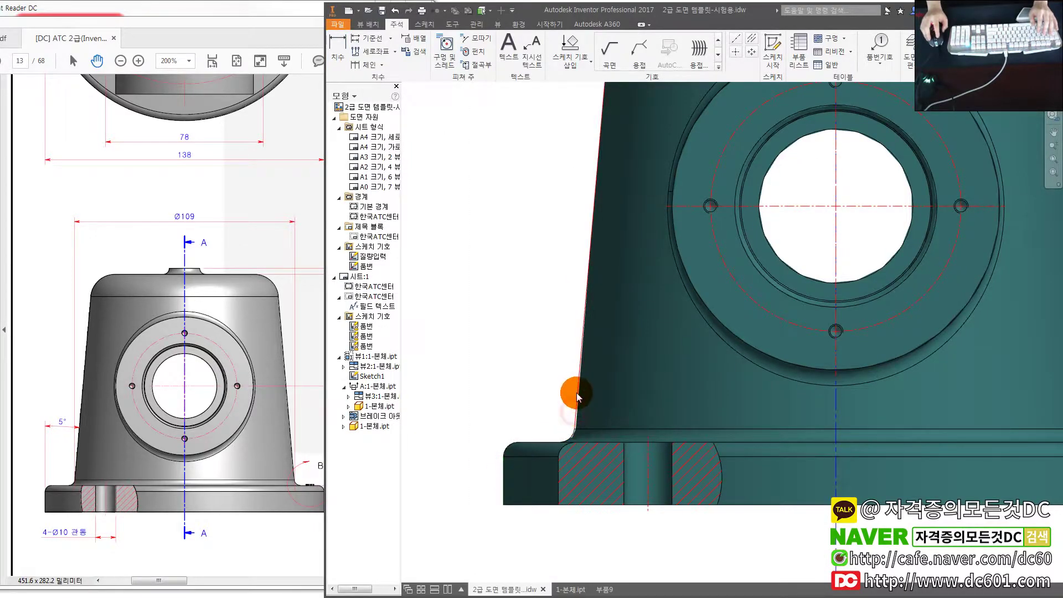
pyautogui.press('d')
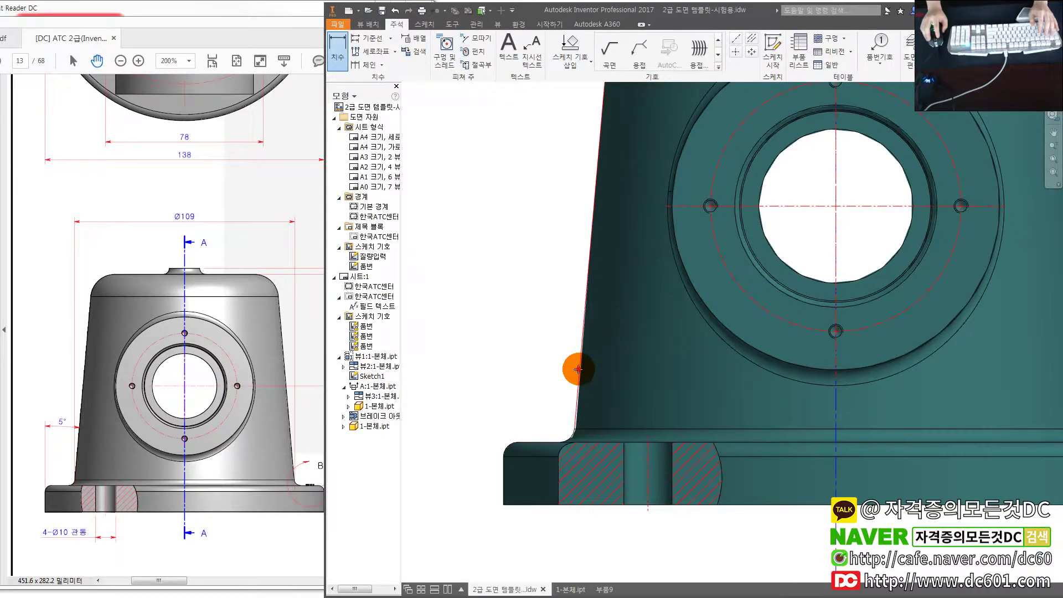
pyautogui.click(578, 369)
pyautogui.click(502, 472)
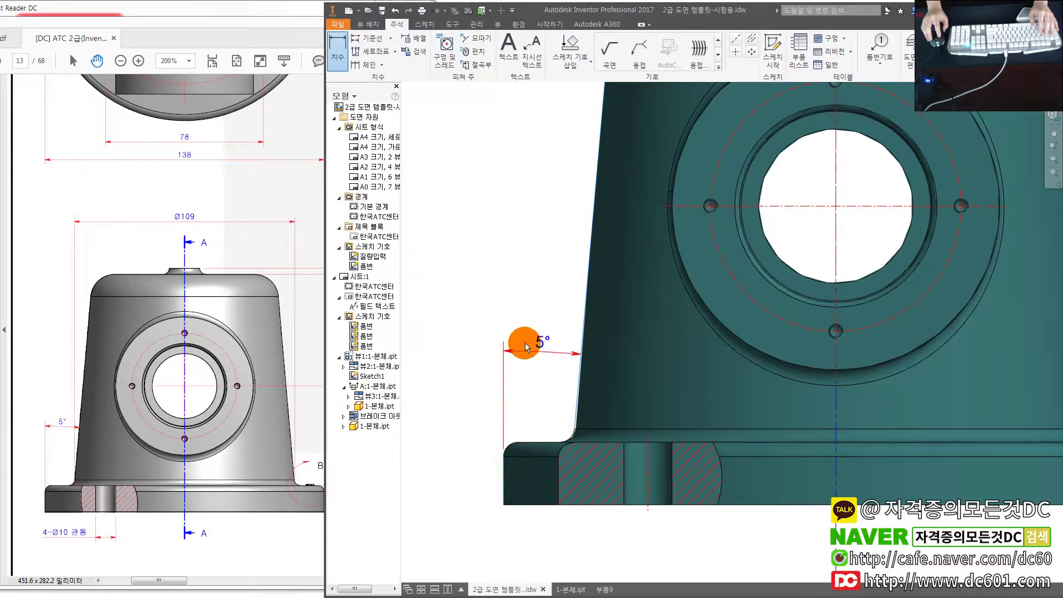
pyautogui.click(531, 251)
pyautogui.scroll(-5, 540, 277)
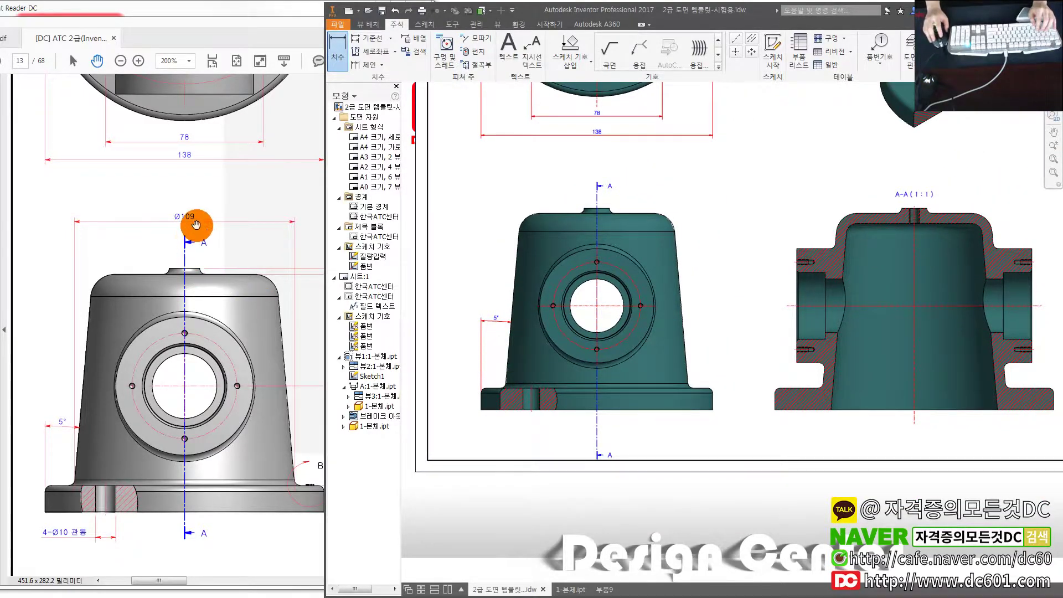
# - Attempt a dimension across the front view's left and right slanted edges, then cancel
pyautogui.scroll(3, 527, 369)
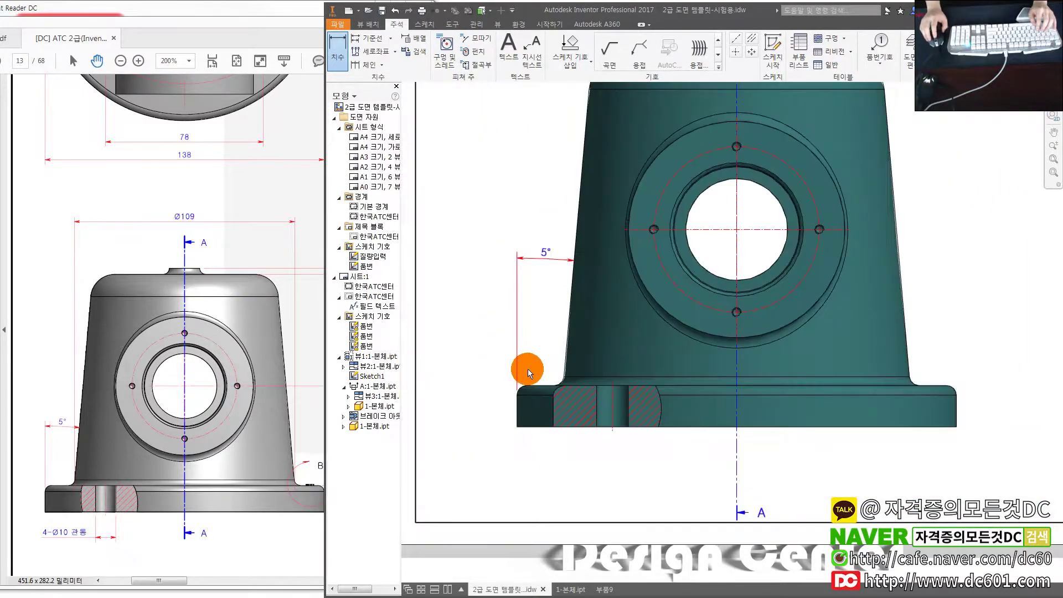
pyautogui.scroll(2, 555, 358)
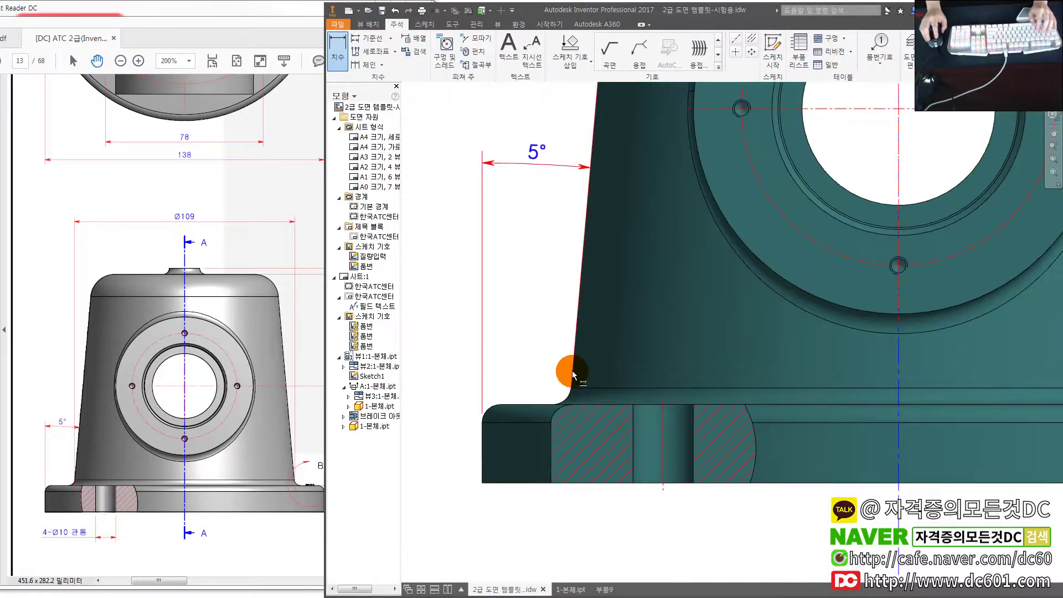
pyautogui.click(573, 375)
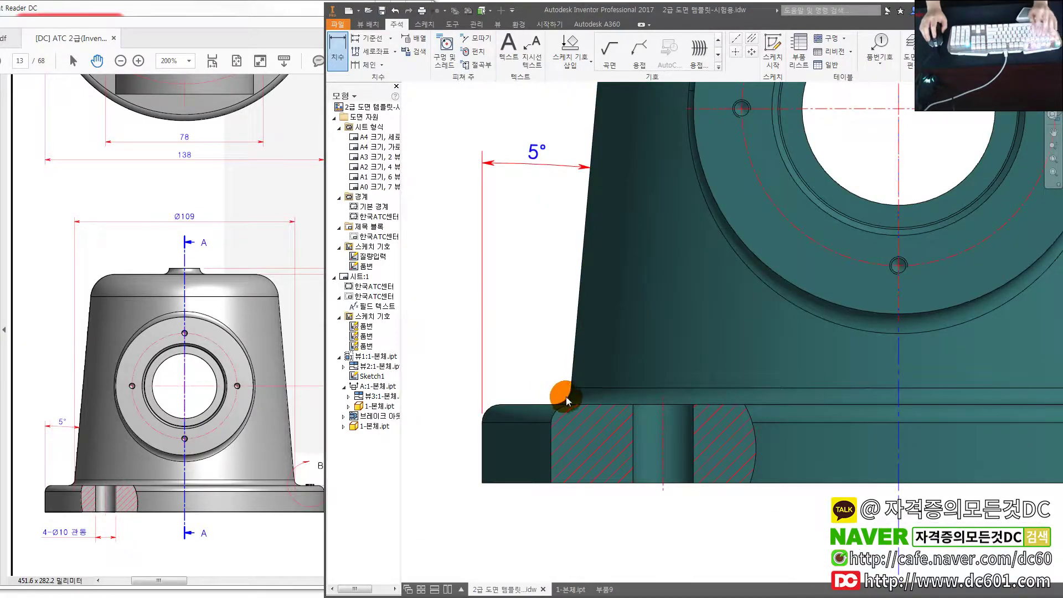
pyautogui.press('Escape')
pyautogui.scroll(3, 568, 402)
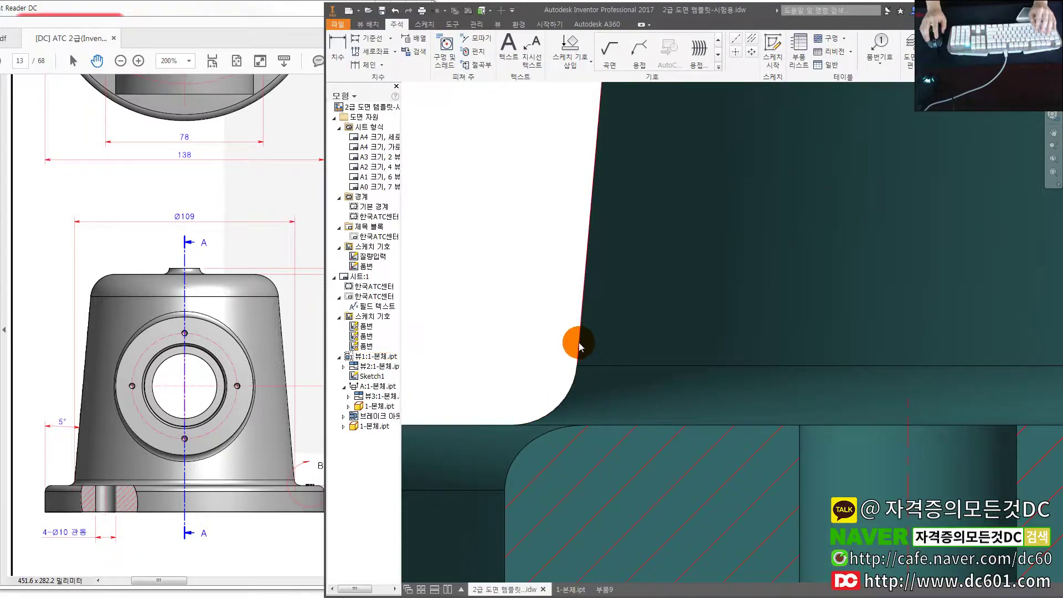
pyautogui.press('d')
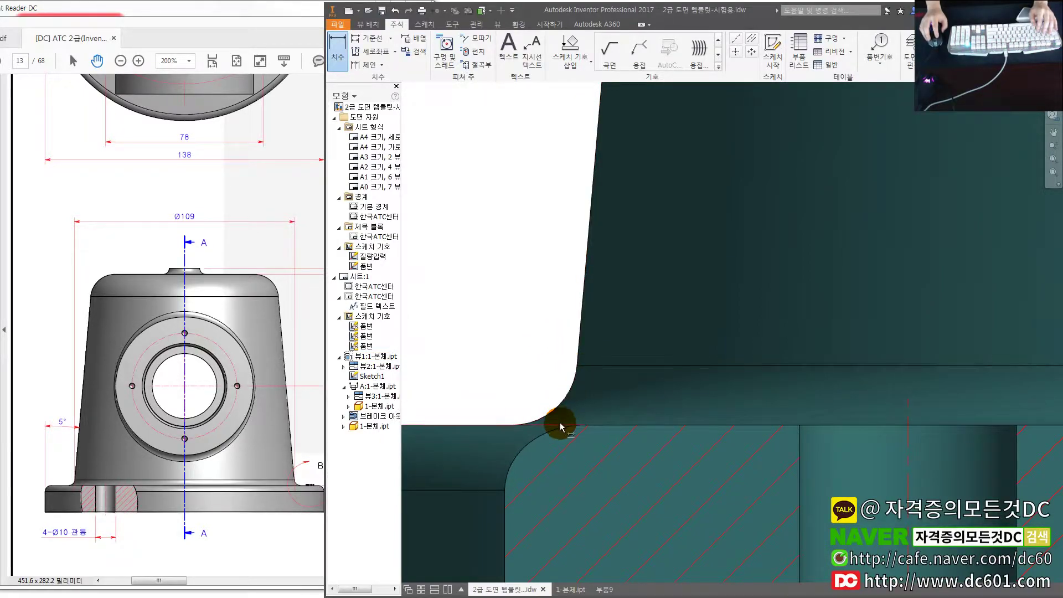
pyautogui.scroll(-3, 560, 423)
pyautogui.scroll(-2, 588, 379)
pyautogui.scroll(1, 541, 408)
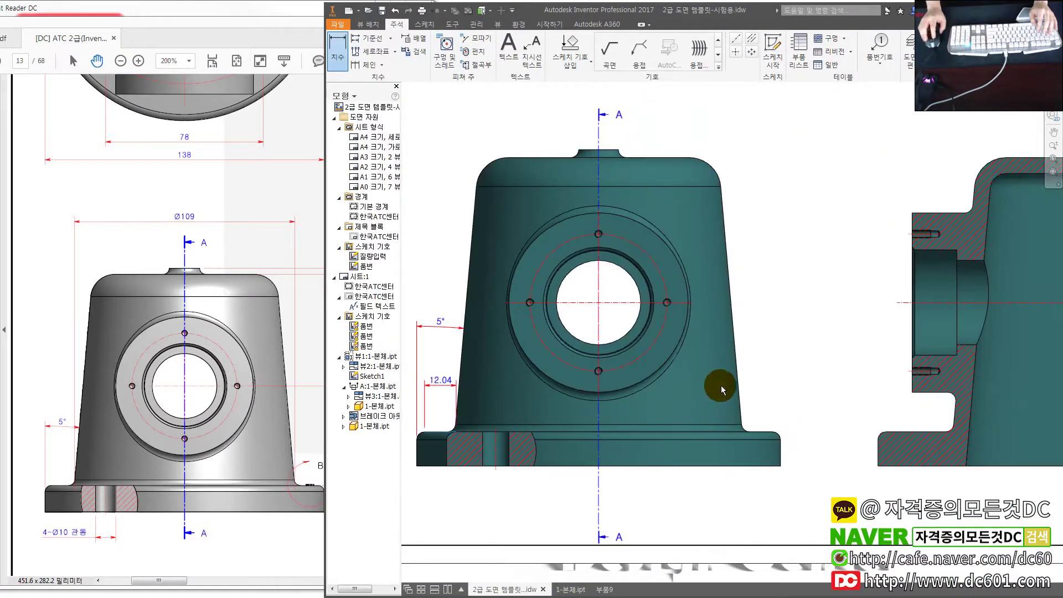
pyautogui.press('d')
pyautogui.click(468, 241)
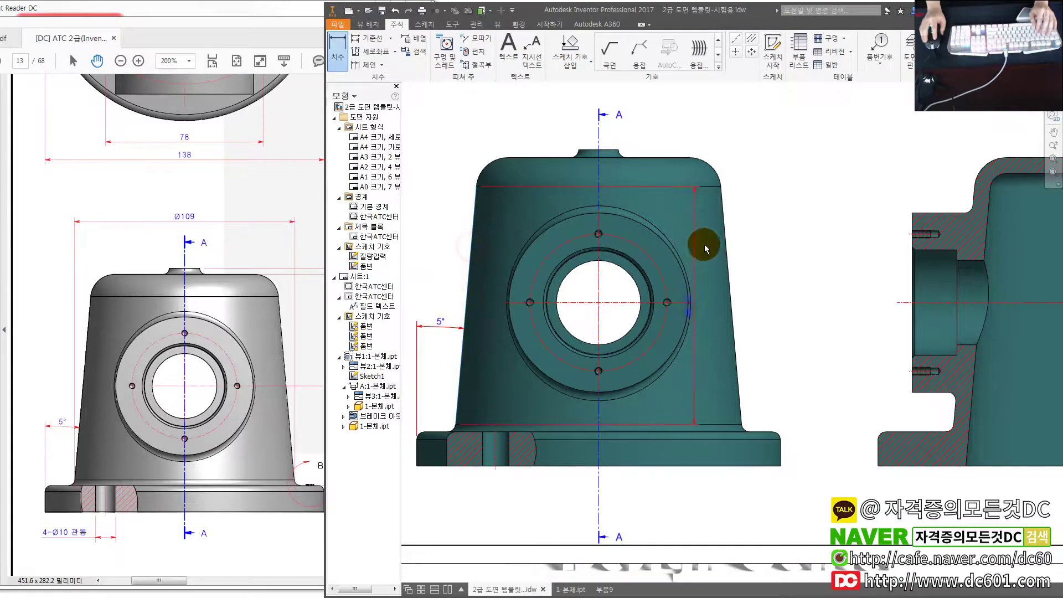
pyautogui.click(725, 244)
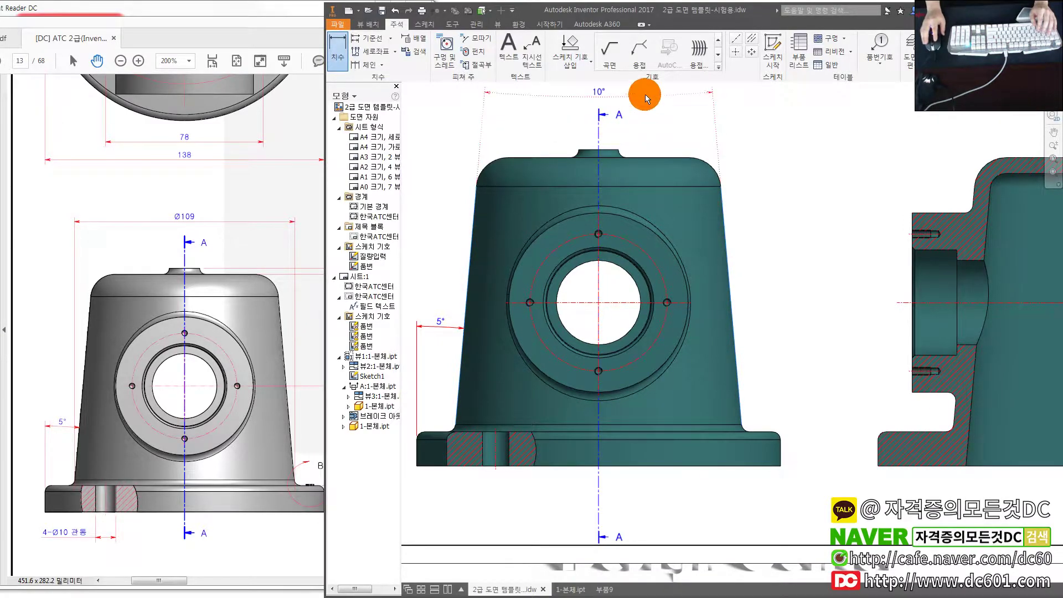
pyautogui.press('Escape')
pyautogui.scroll(-3, 483, 402)
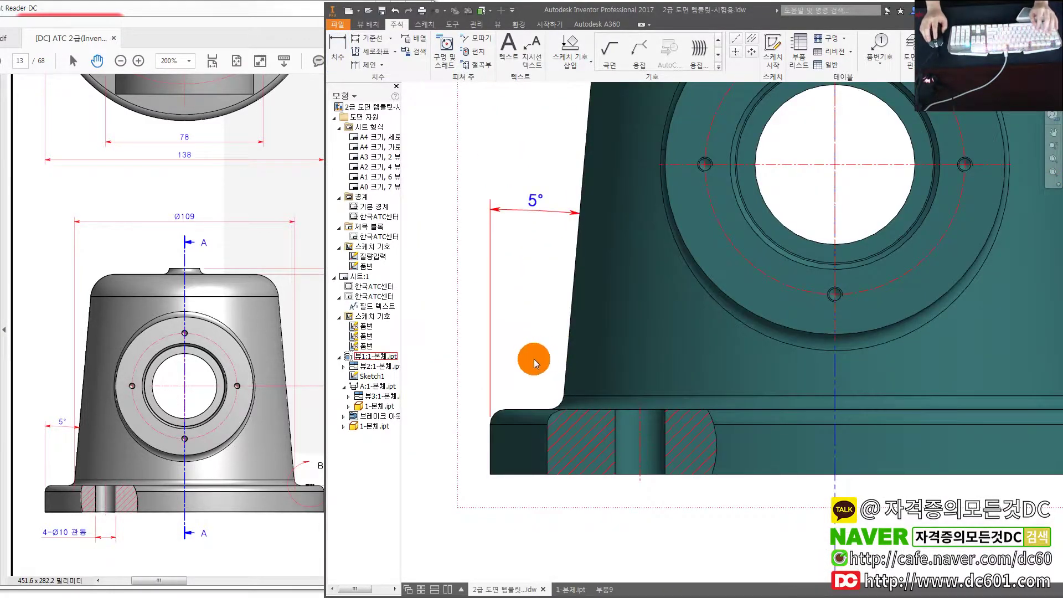
pyautogui.scroll(-2, 542, 387)
# - Try vertical Dimension Type options on the slanted and base edges, cancelling the 95° angle
pyautogui.press('d')
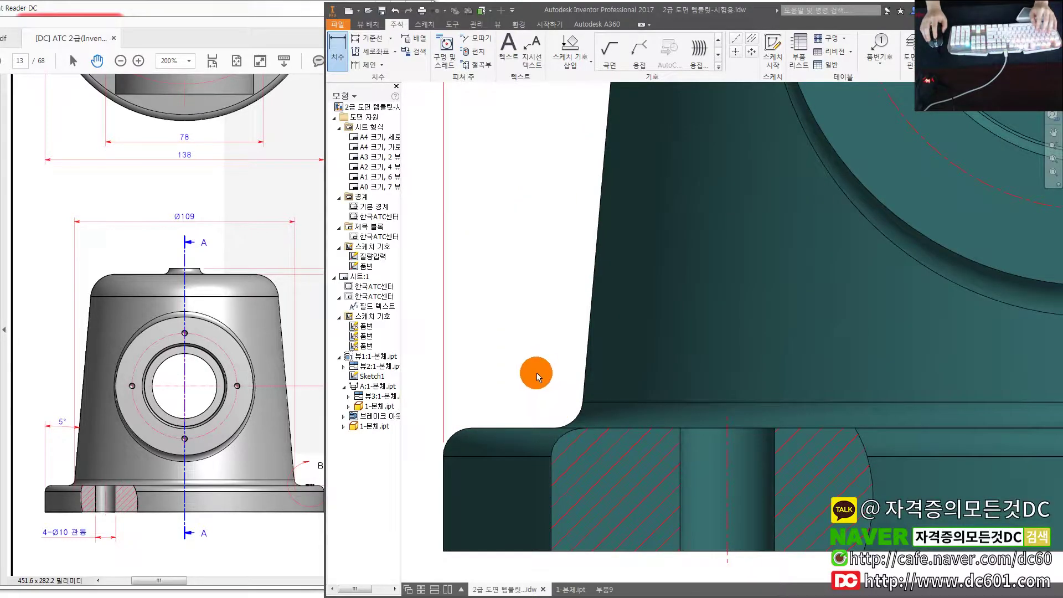
pyautogui.scroll(-1, 539, 371)
pyautogui.scroll(-1, 615, 342)
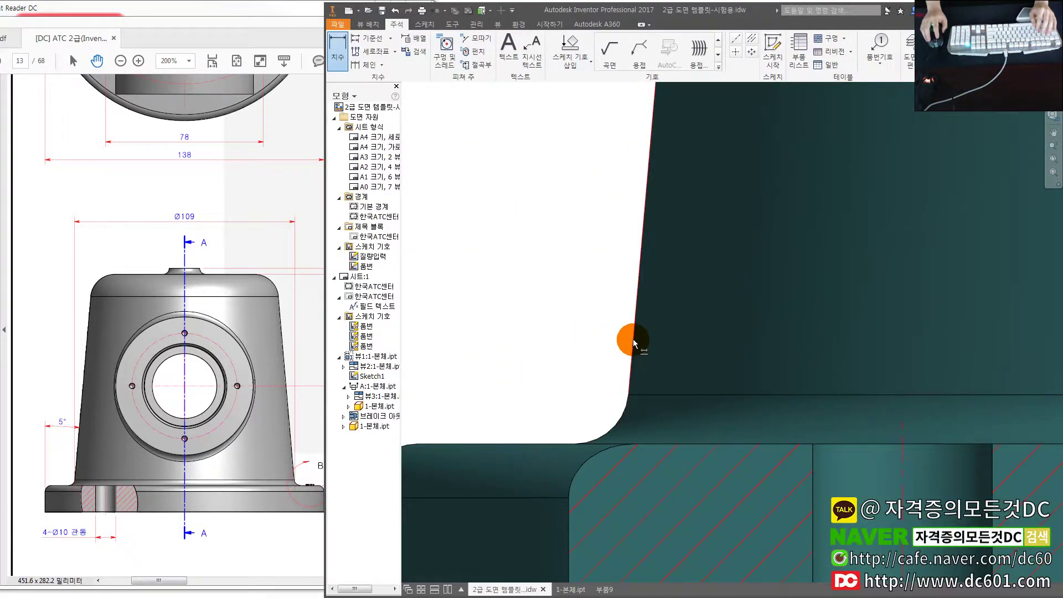
pyautogui.click(634, 343)
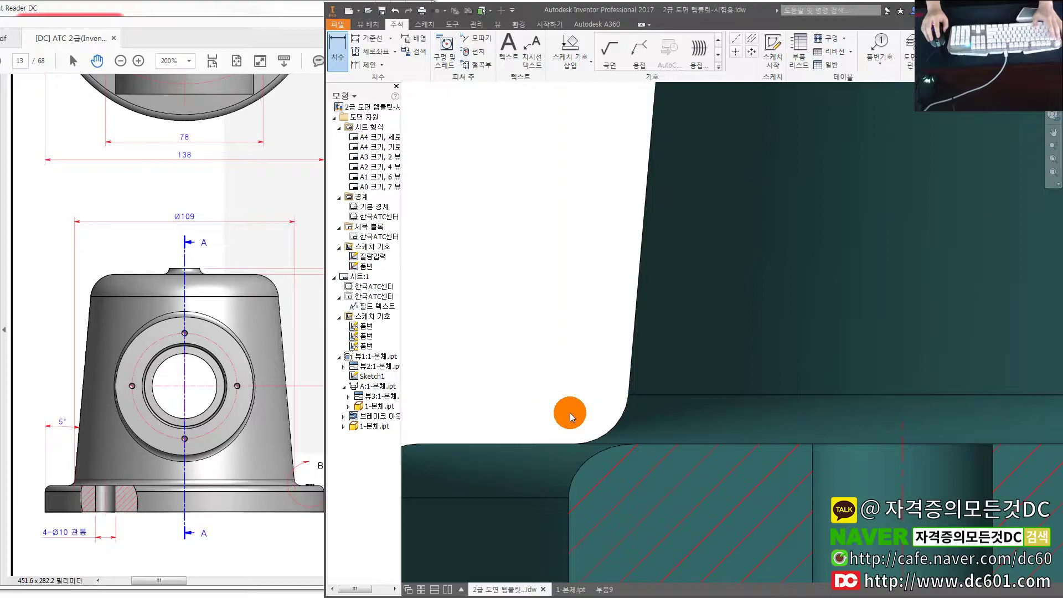
pyautogui.press('d')
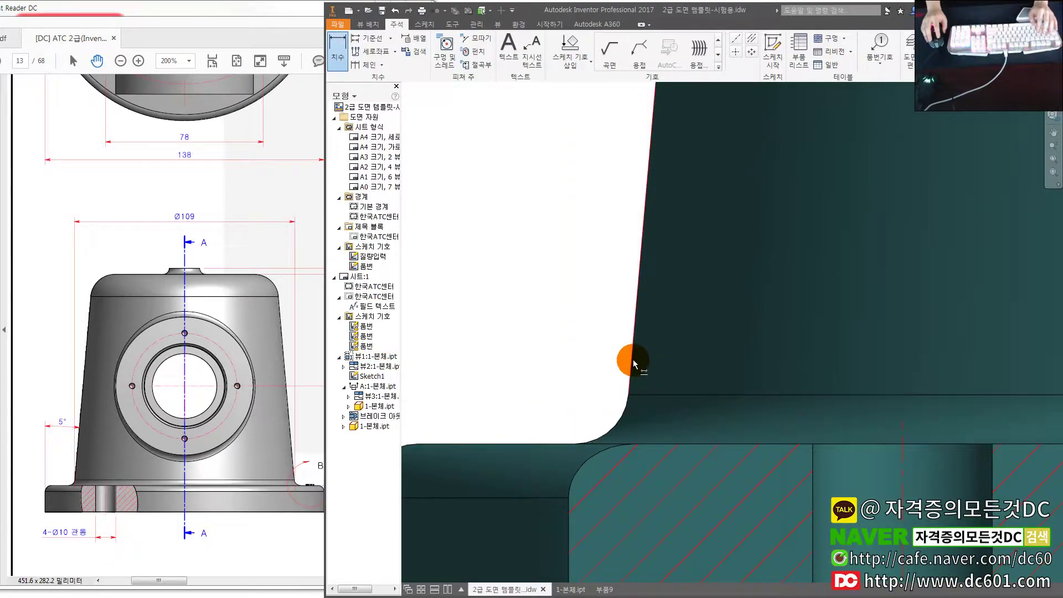
pyautogui.click(634, 363)
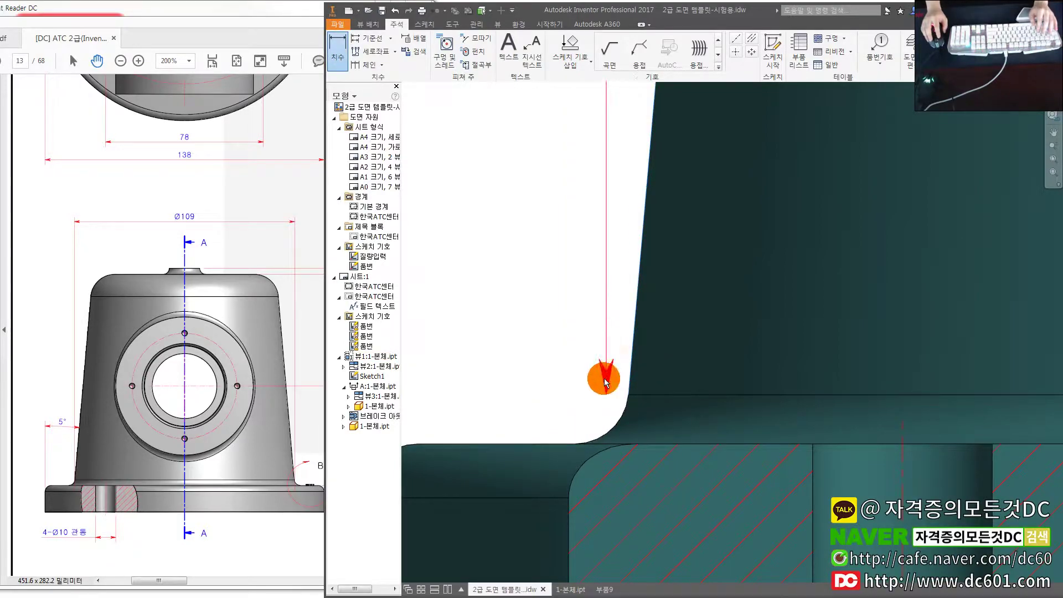
pyautogui.rightClick(565, 446)
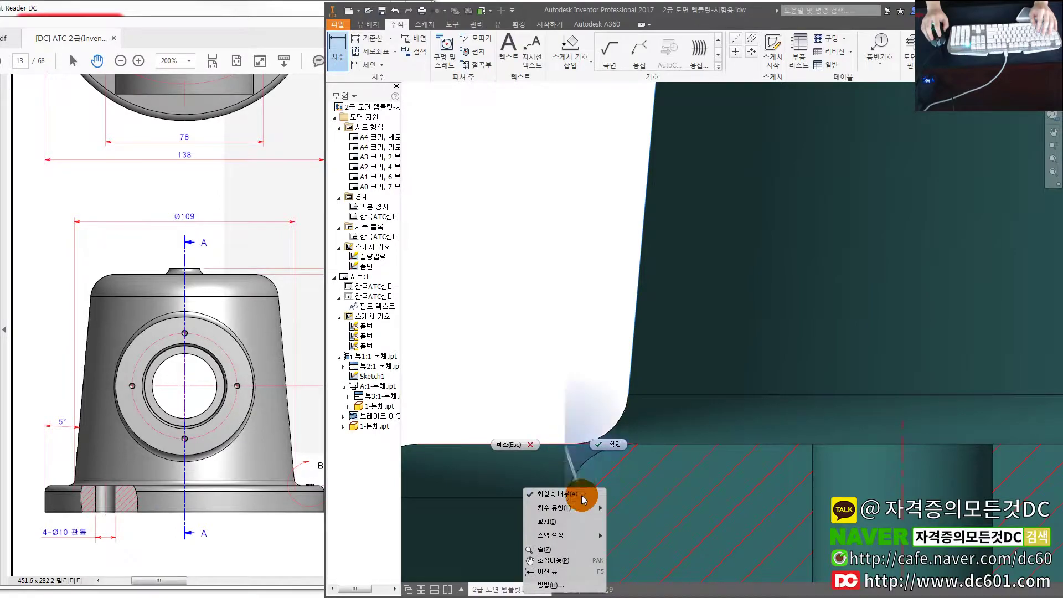
pyautogui.click(583, 509)
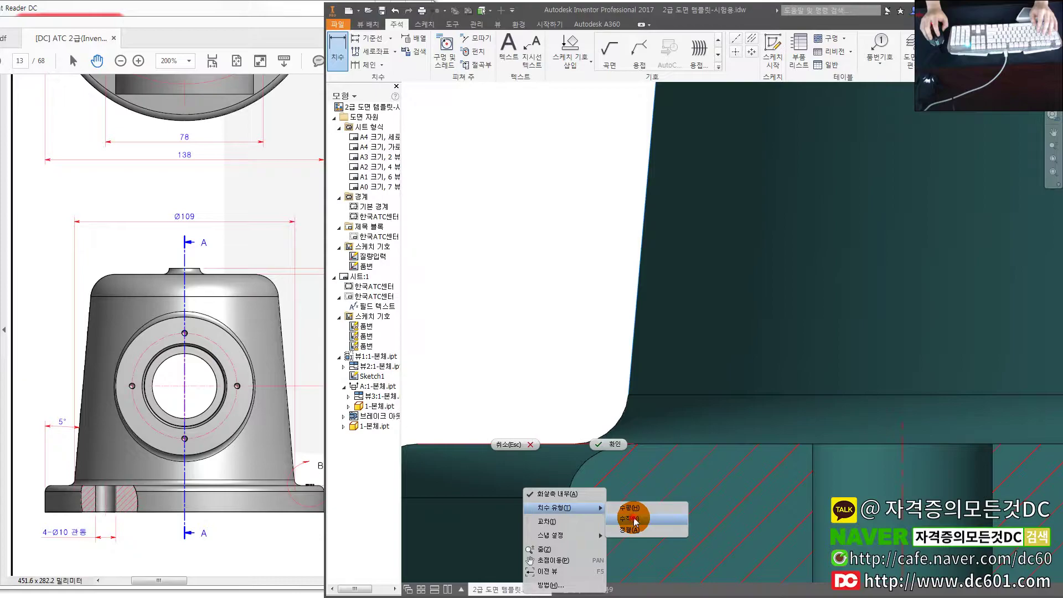
pyautogui.click(634, 521)
pyautogui.scroll(1, 608, 443)
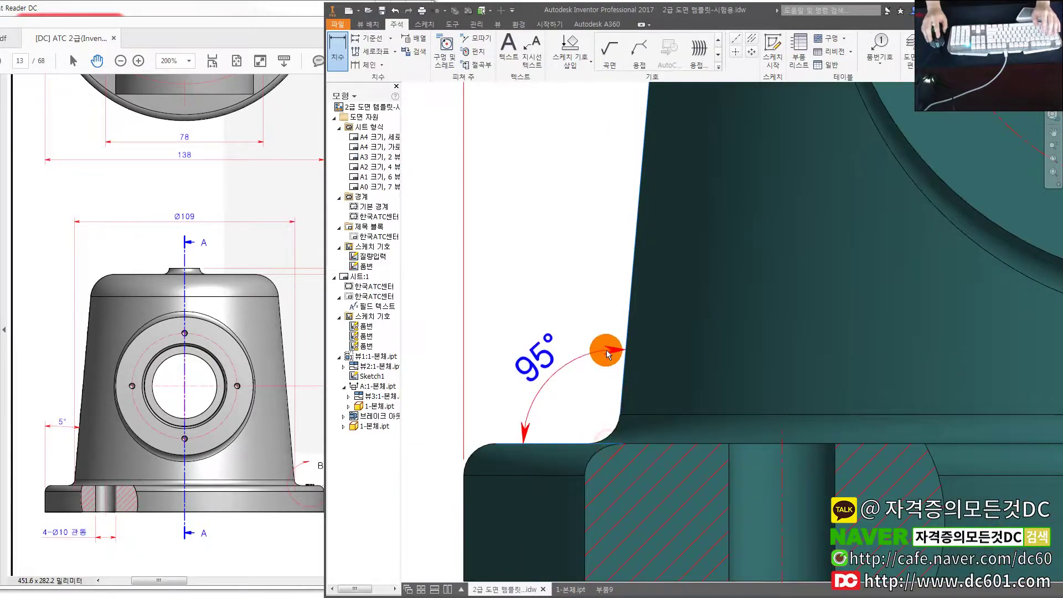
pyautogui.press('Escape')
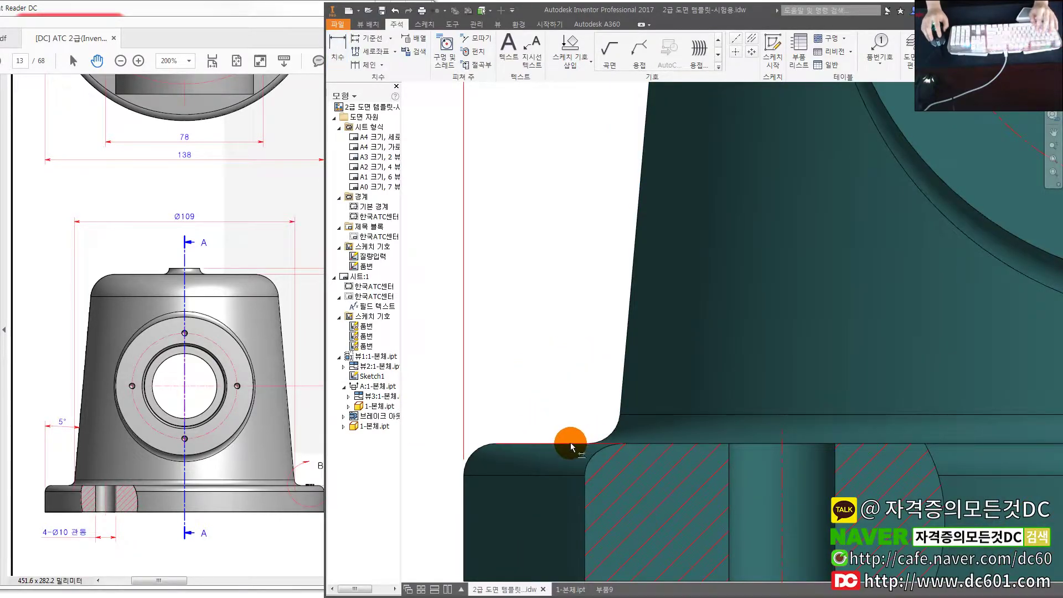
pyautogui.press('d')
pyautogui.click(569, 443)
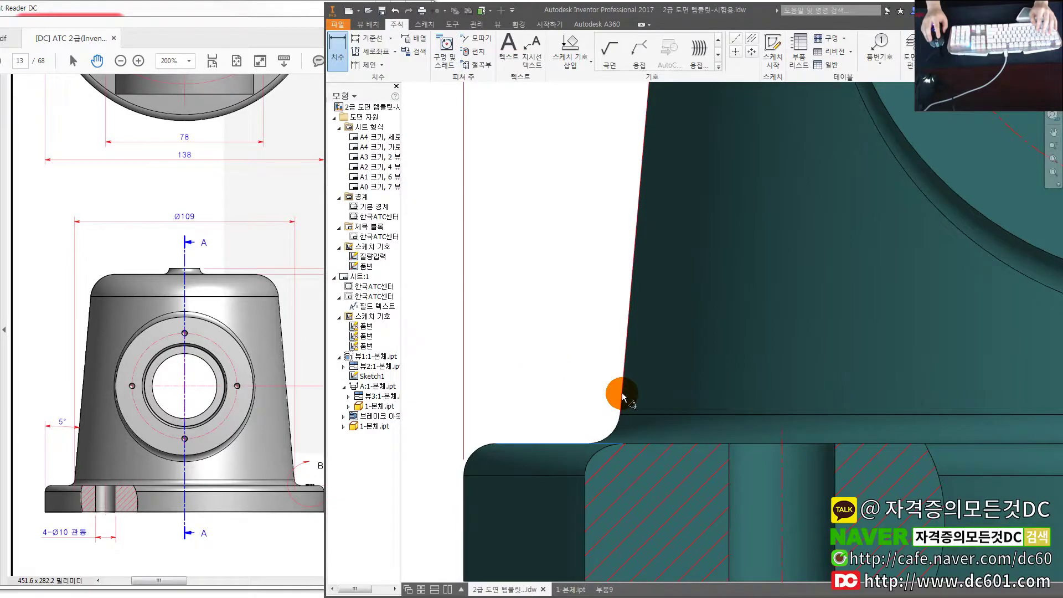
pyautogui.rightClick(623, 397)
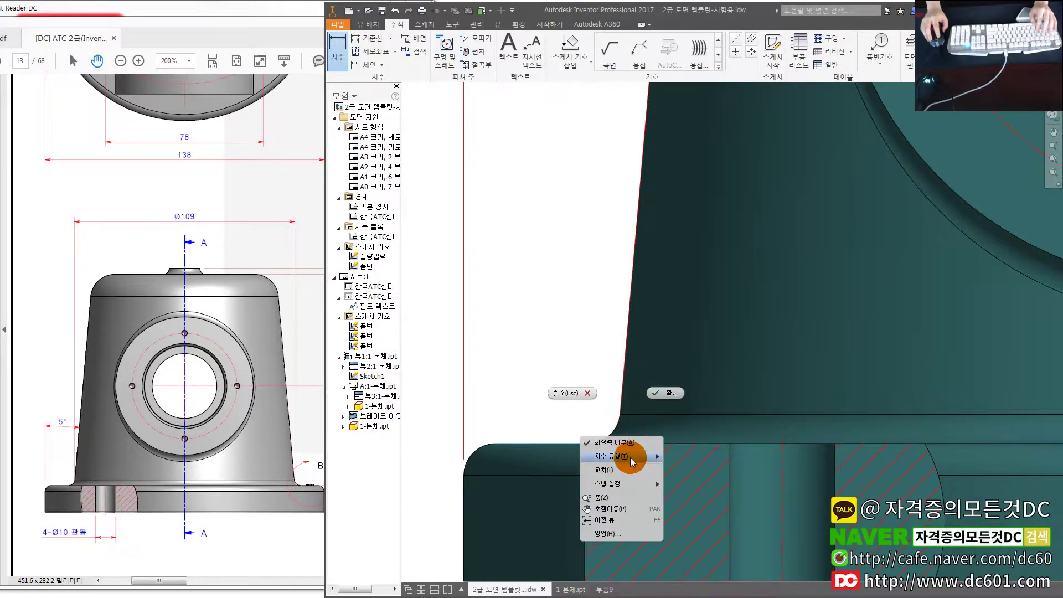
pyautogui.click(620, 469)
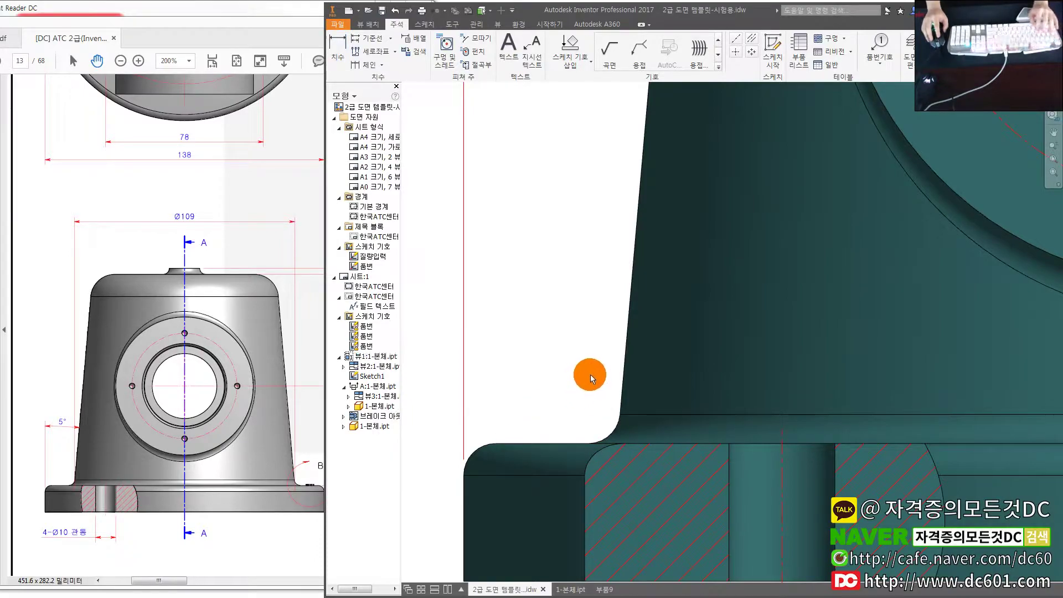
# - Place the 109 width dimension using the Intersection option at the fillet corner
pyautogui.press('d')
pyautogui.scroll(2, 613, 404)
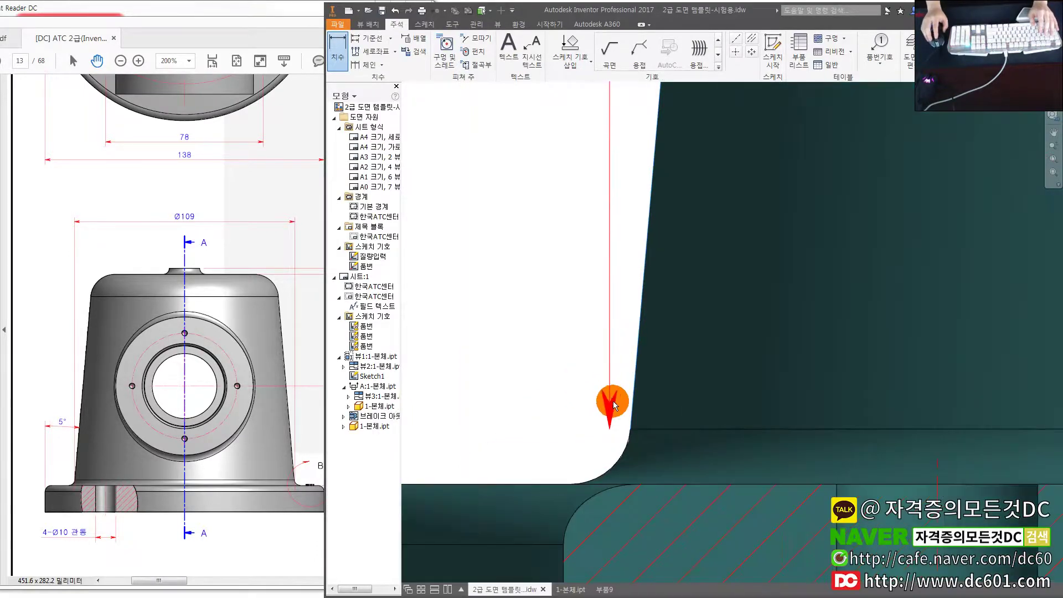
pyautogui.scroll(-1, 615, 400)
pyautogui.scroll(-1, 616, 360)
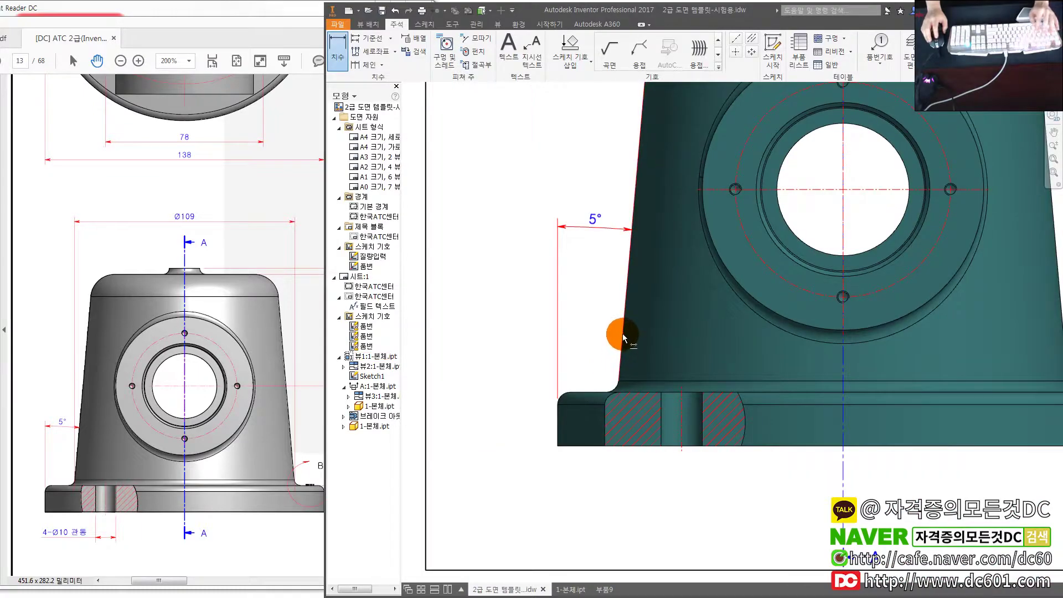
pyautogui.scroll(1, 629, 388)
pyautogui.scroll(1, 565, 377)
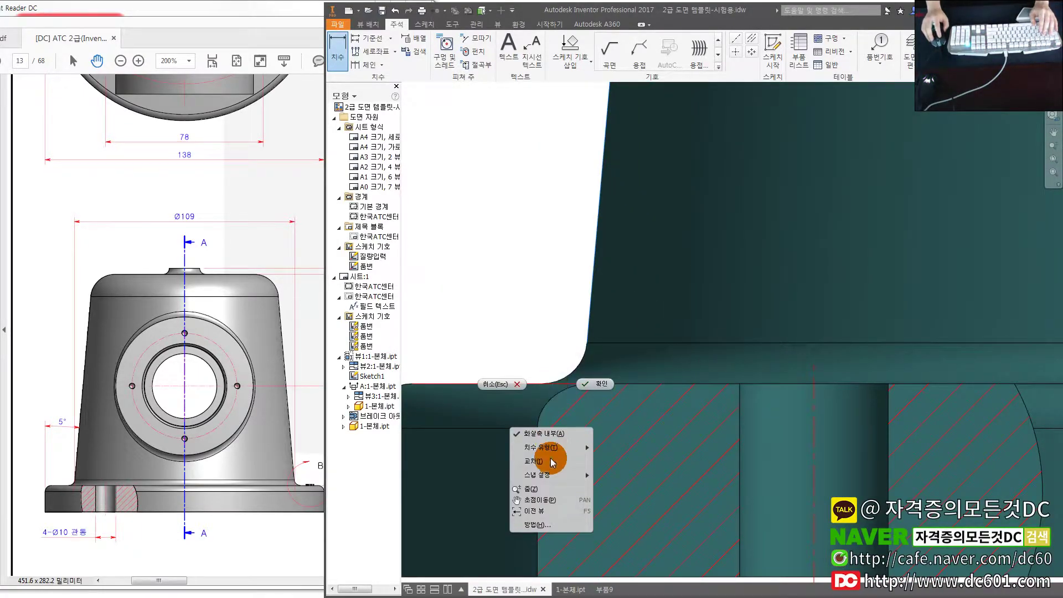
pyautogui.click(551, 460)
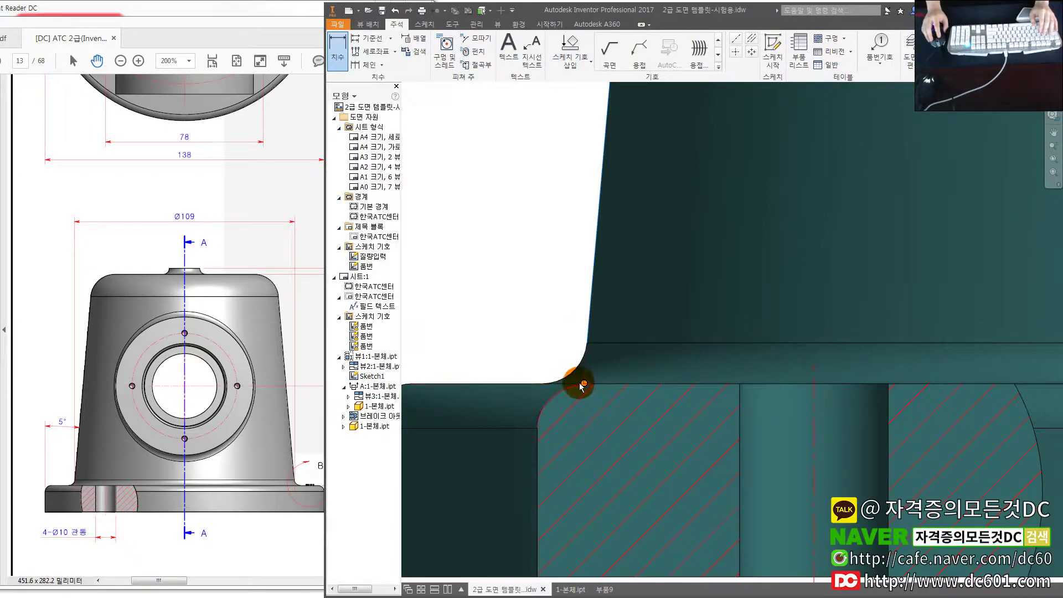
pyautogui.scroll(-3, 588, 351)
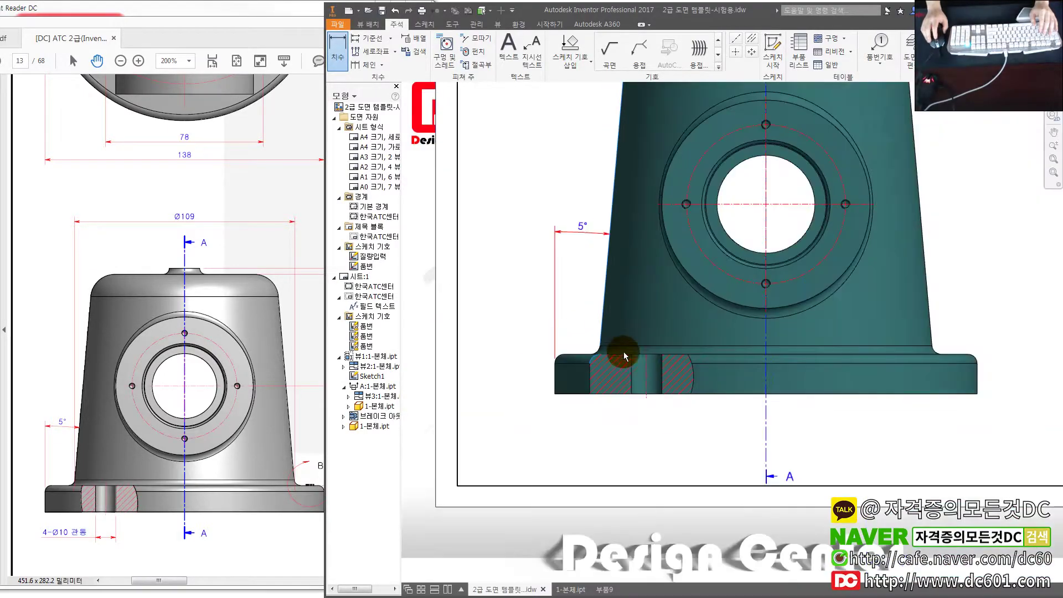
pyautogui.scroll(2, 463, 404)
pyautogui.scroll(2, 667, 376)
pyautogui.scroll(2, 666, 375)
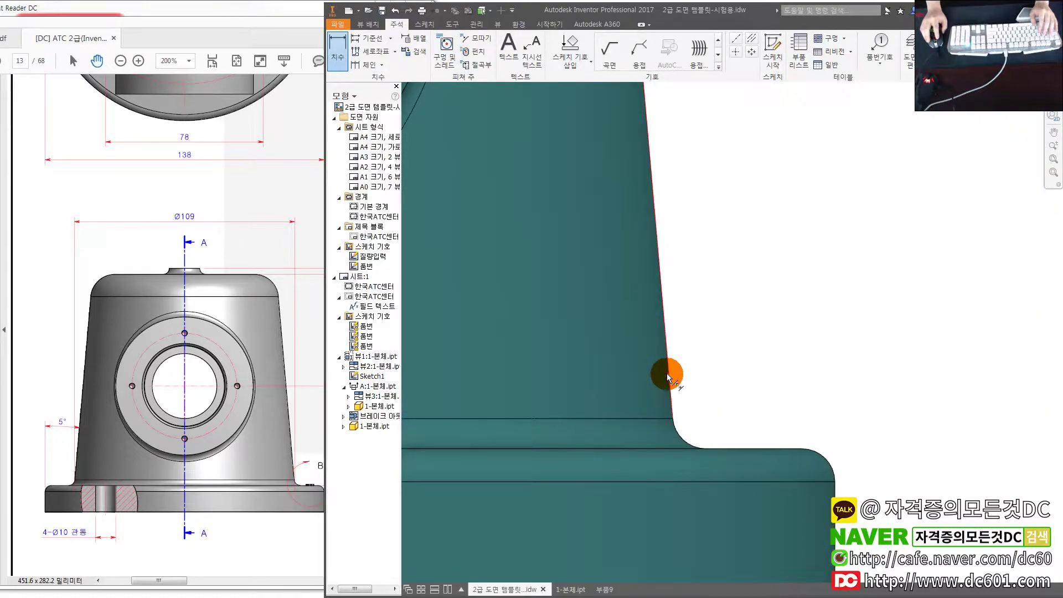
pyautogui.click(671, 376)
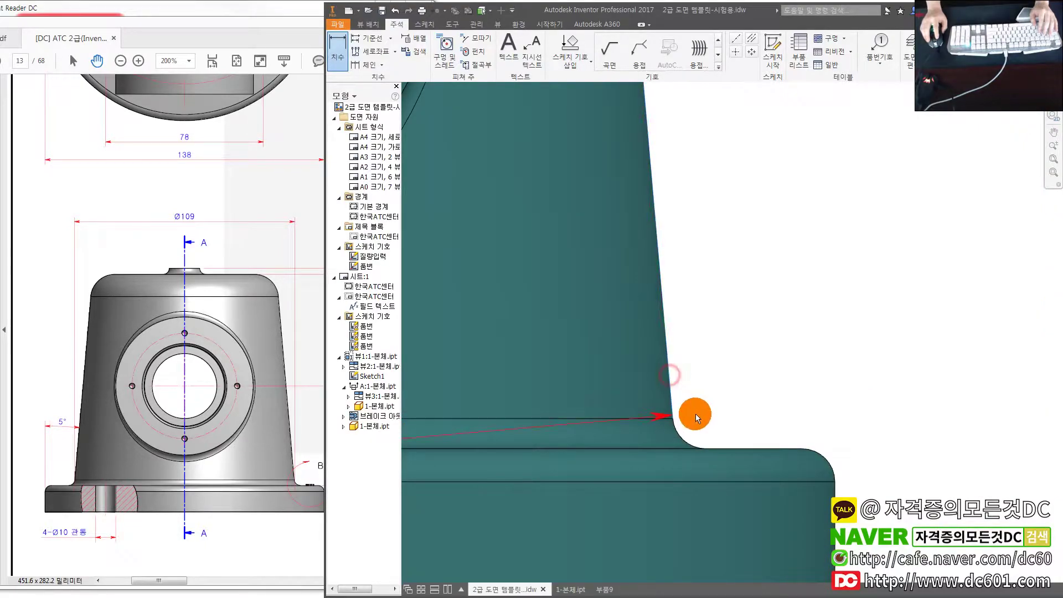
pyautogui.rightClick(689, 452)
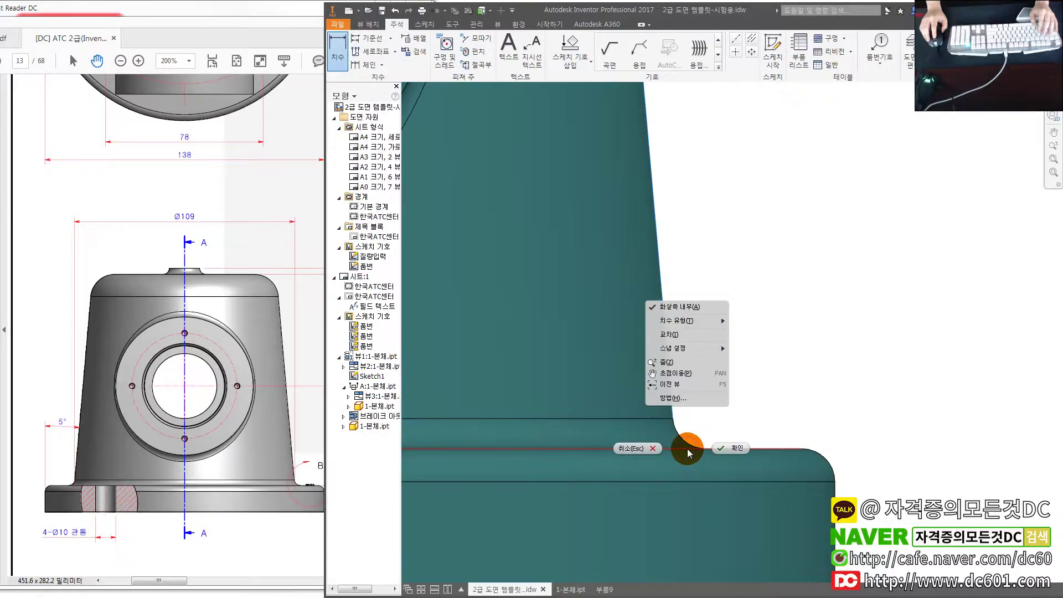
pyautogui.click(680, 341)
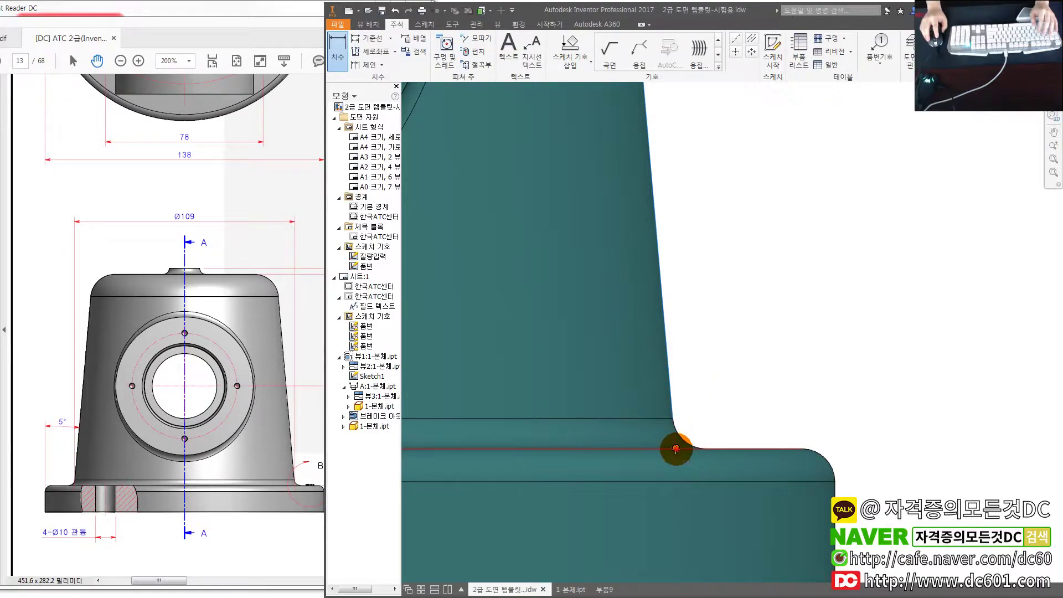
pyautogui.middleClick(676, 448)
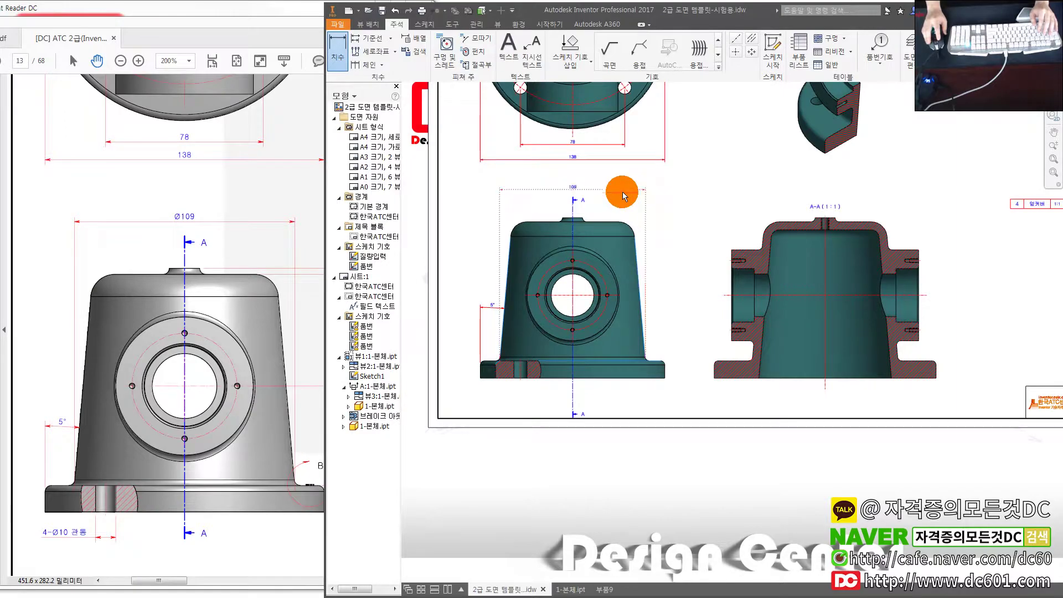
# - Add the Ø symbol to the 109 width dimension so it reads Ø109
pyautogui.scroll(2, 557, 233)
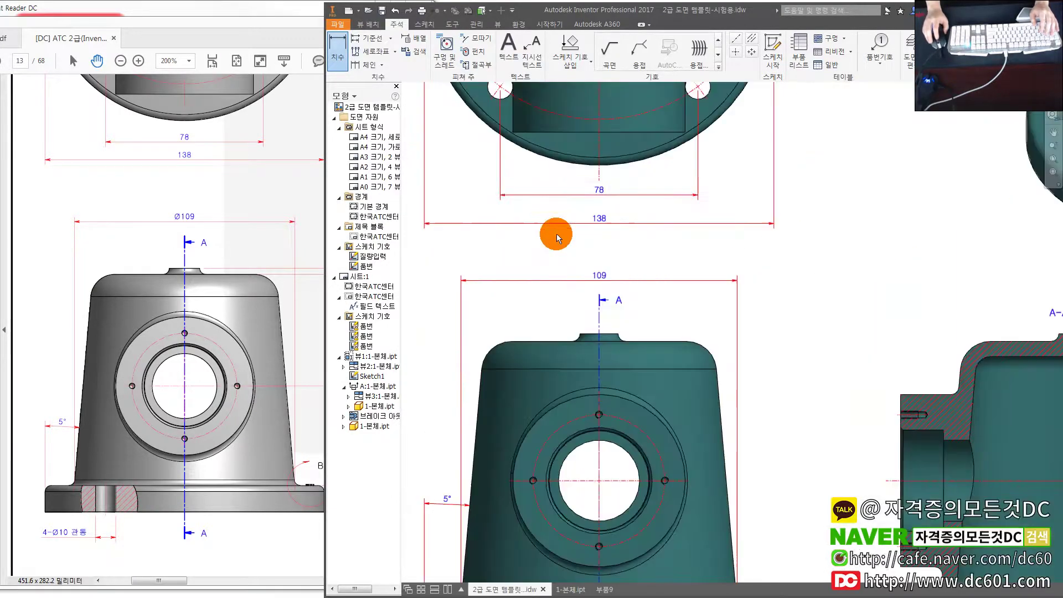
pyautogui.doubleClick(600, 280)
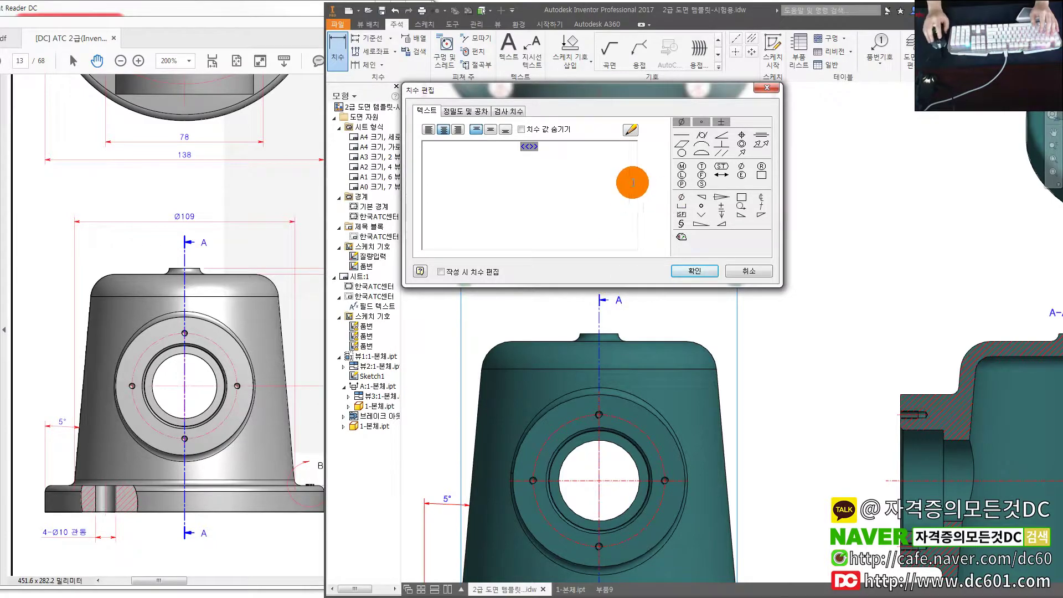
pyautogui.click(742, 167)
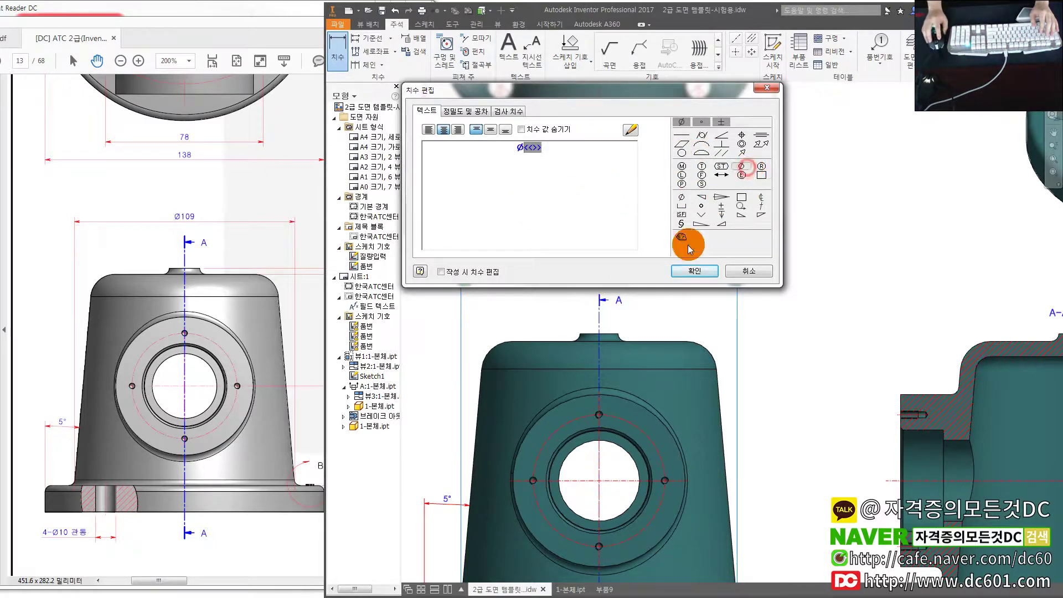
pyautogui.click(692, 270)
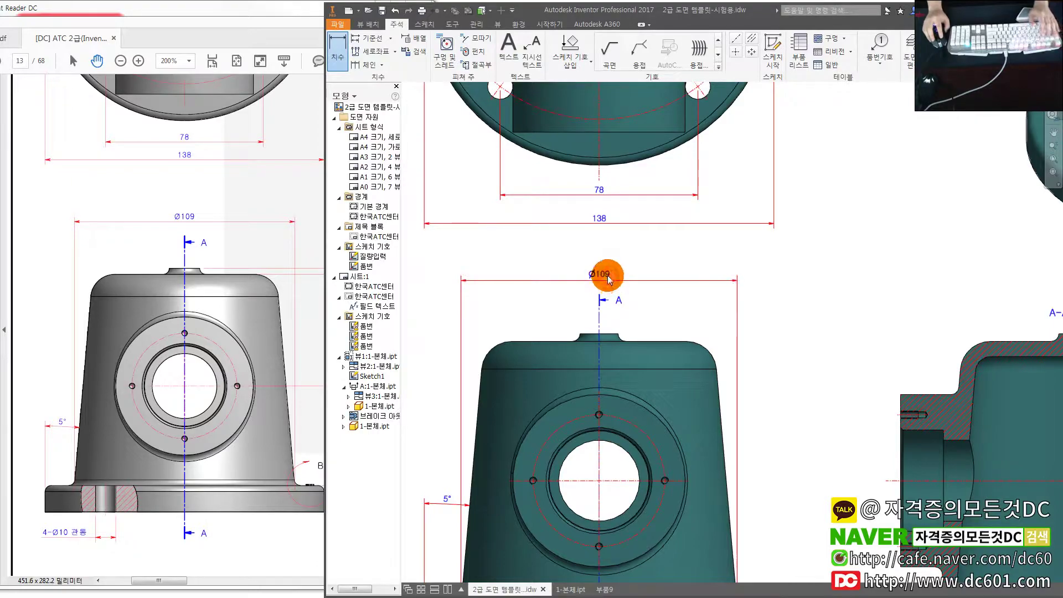
pyautogui.press('Escape')
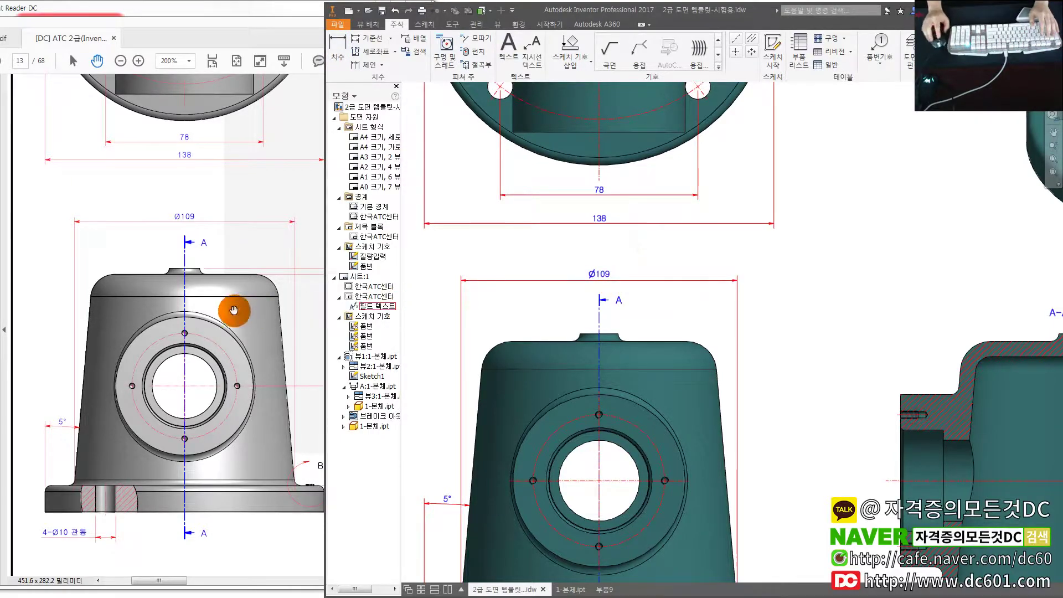
# - Compare the front view dimensions against the reference PDF drawing
pyautogui.click(227, 307)
pyautogui.scroll(-1, 253, 309)
pyautogui.moveTo(253, 309)
pyautogui.mouseDown()
pyautogui.moveTo(343, 351)
pyautogui.moveTo(277, 363)
pyautogui.mouseUp()
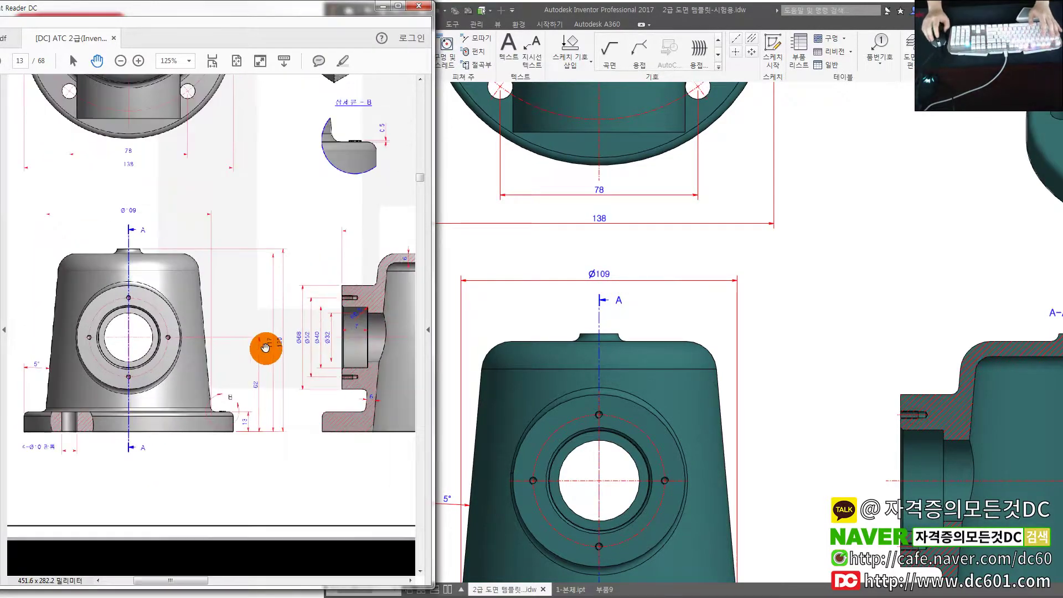
pyautogui.moveTo(757, 480); pyautogui.dragTo(624, 352, button='middle')
# - Add vertical height dimensions 62, 117 and 120 from the front view's base edge
pyautogui.scroll(-3, 637, 490)
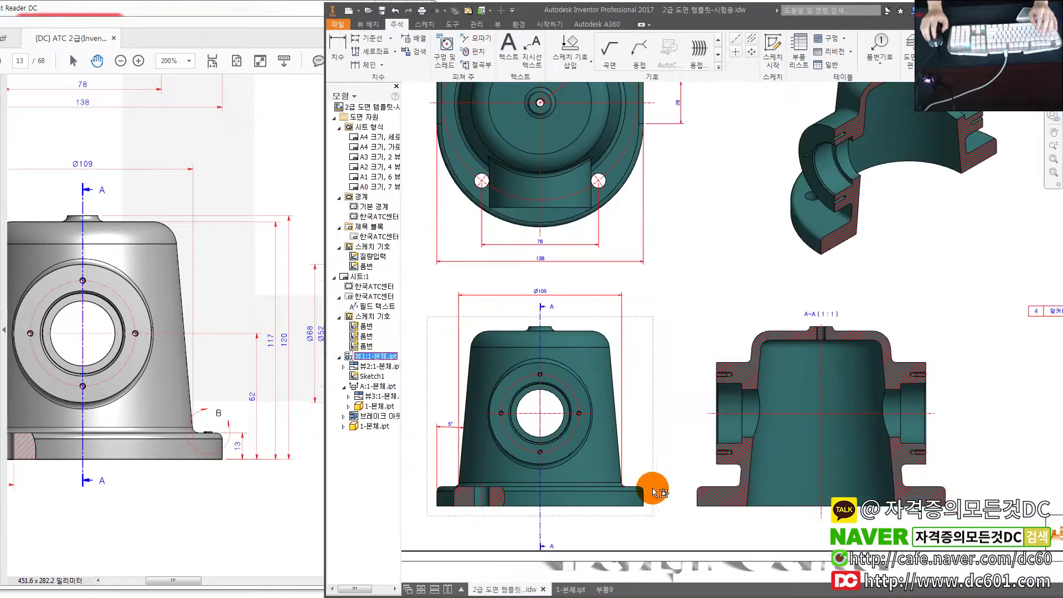
pyautogui.scroll(3, 574, 490)
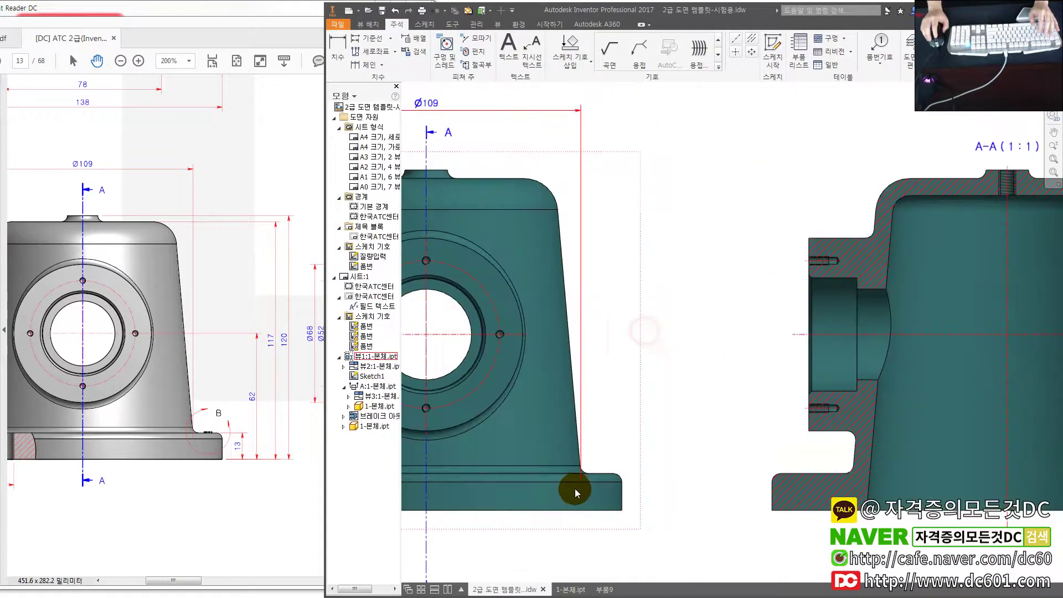
pyautogui.press('d')
pyautogui.click(574, 510)
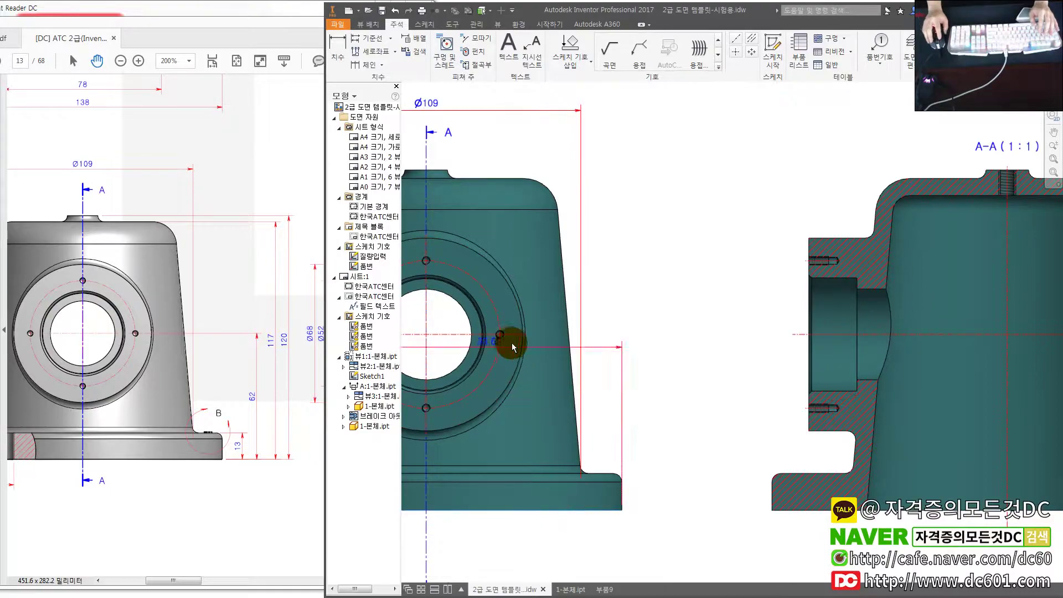
pyautogui.click(523, 333)
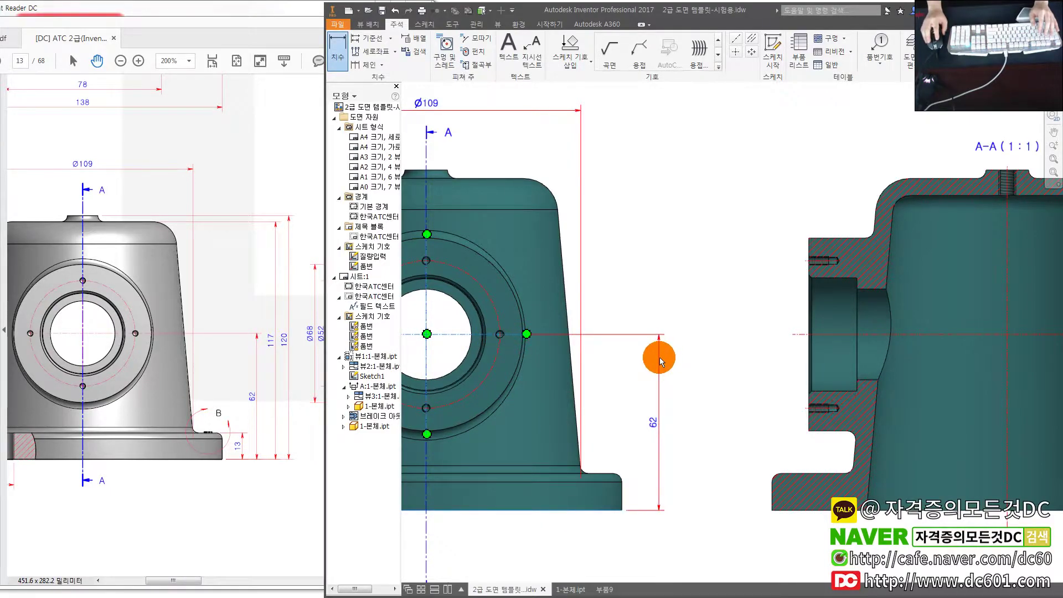
pyautogui.click(575, 519)
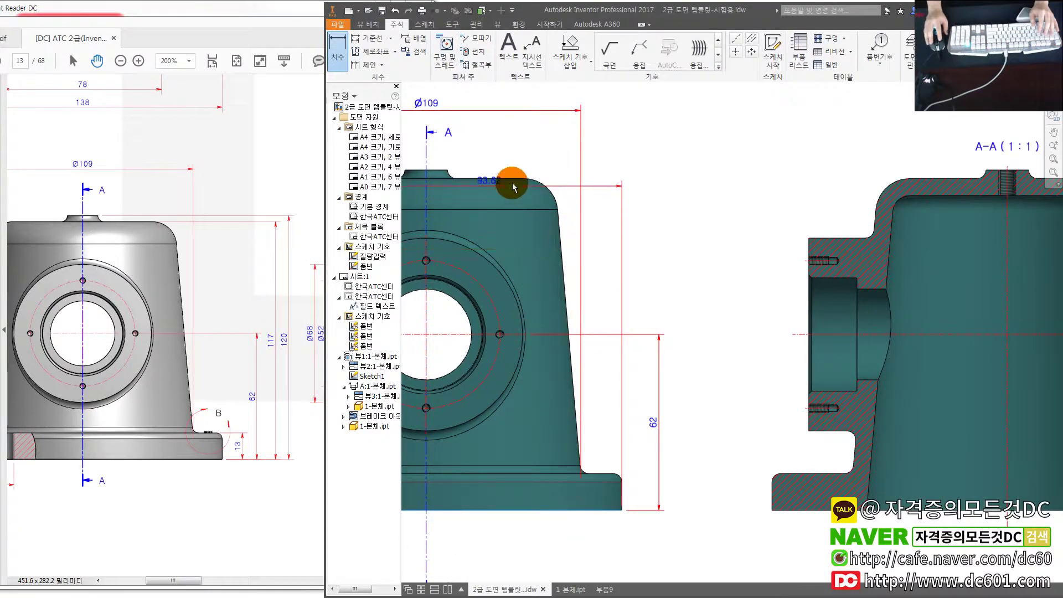
pyautogui.click(508, 179)
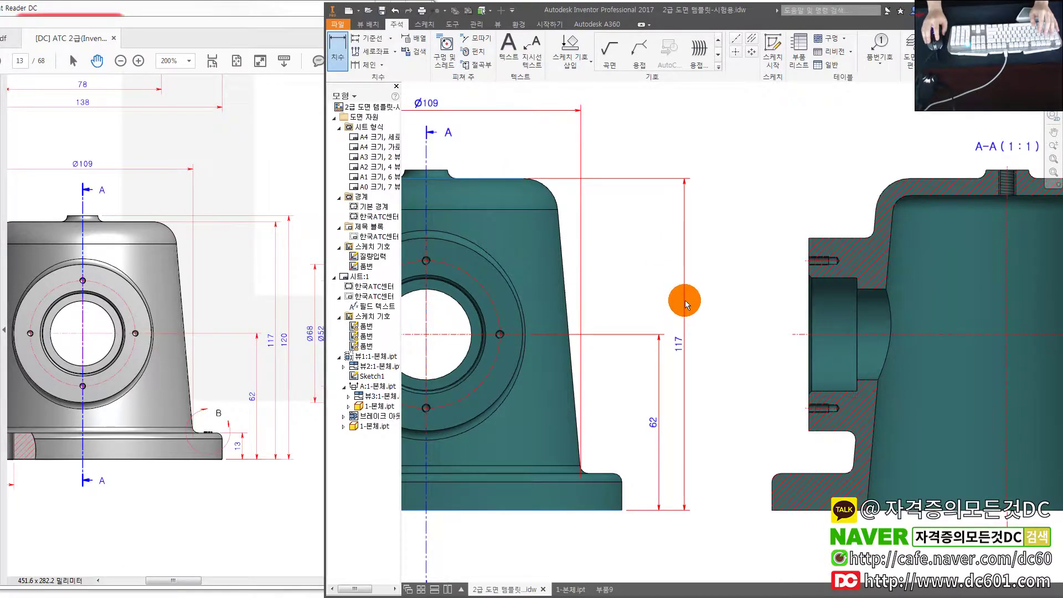
pyautogui.click(686, 300)
pyautogui.click(434, 170)
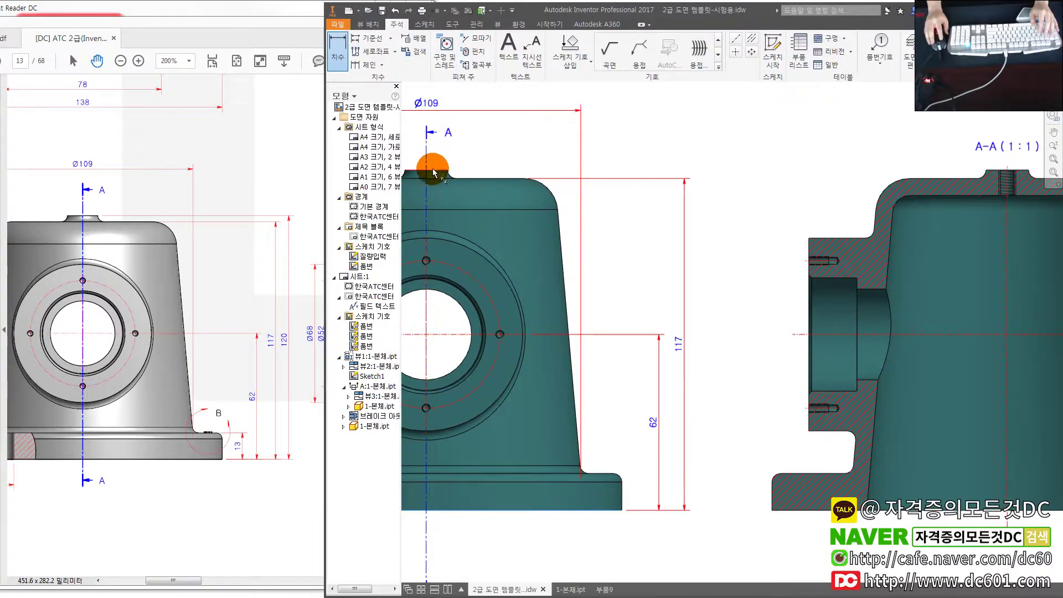
pyautogui.click(716, 211)
pyautogui.moveTo(716, 211); pyautogui.dragTo(710, 211)
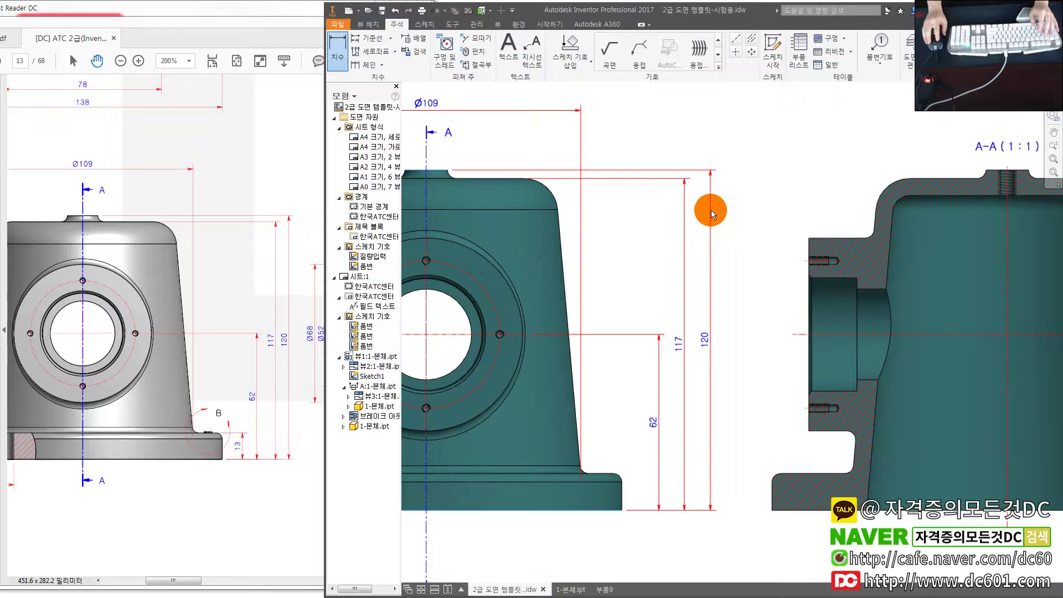
pyautogui.click(671, 324)
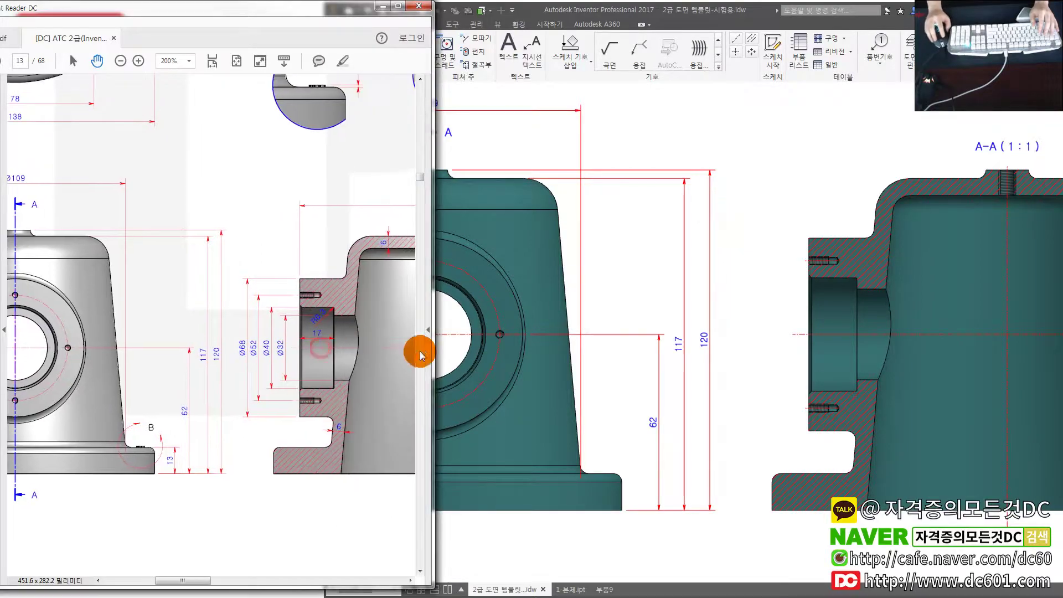
# - Dimension the left bore of section A-A with stacked 32, 40, 52 and 68 vertical dimensions
pyautogui.scroll(-2, 776, 363)
pyautogui.moveTo(776, 363)
pyautogui.mouseDown(button='middle')
pyautogui.moveTo(633, 383)
pyautogui.moveTo(590, 403)
pyautogui.mouseUp(button='middle')
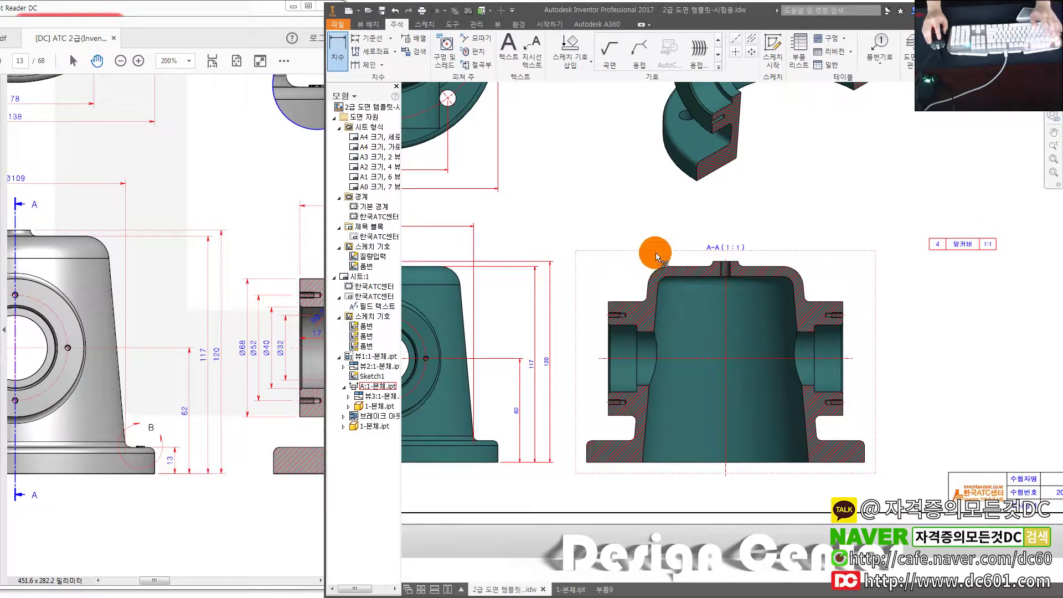
pyautogui.scroll(2, 663, 343)
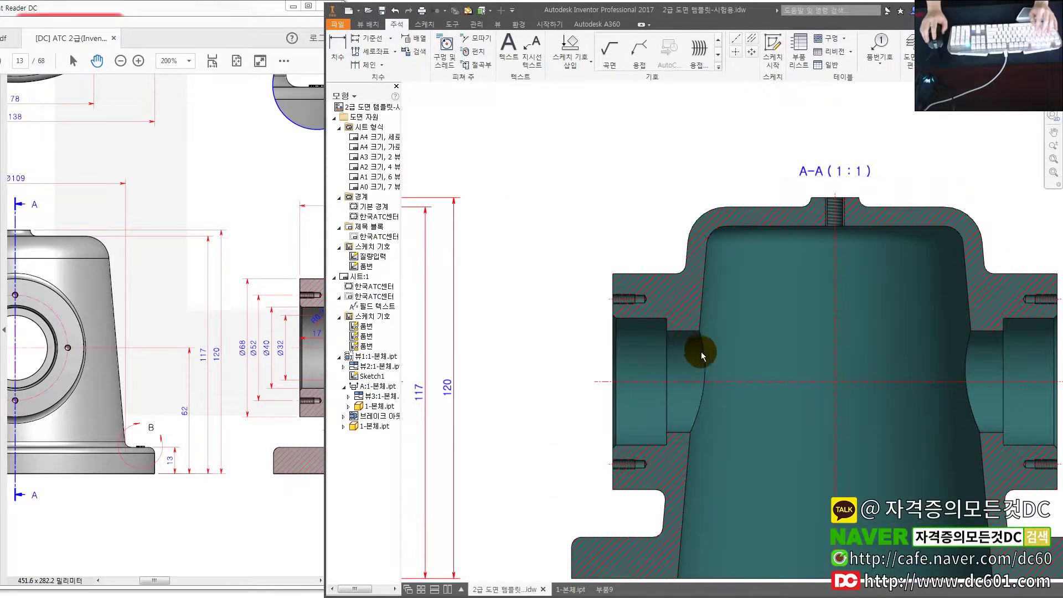
pyautogui.moveTo(702, 356); pyautogui.dragTo(651, 354, button='middle')
pyautogui.press('d')
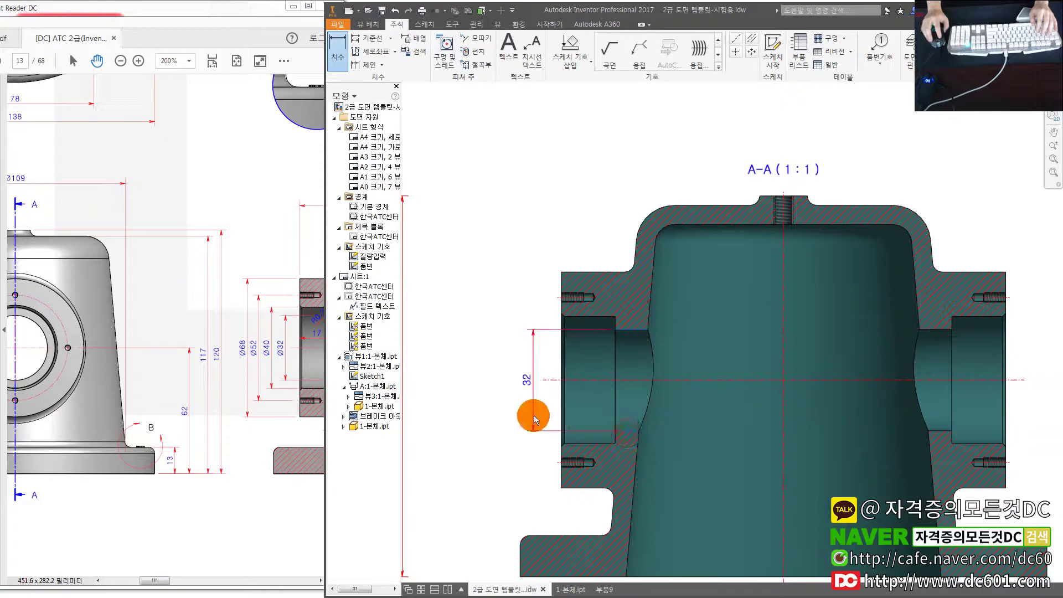
pyautogui.click(530, 414)
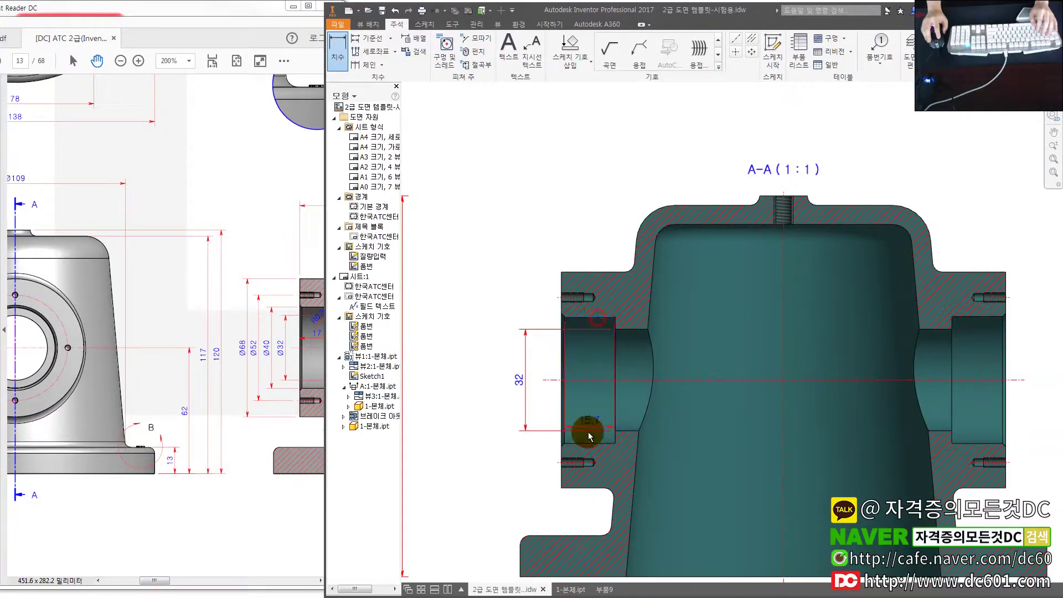
pyautogui.click(584, 443)
pyautogui.click(505, 416)
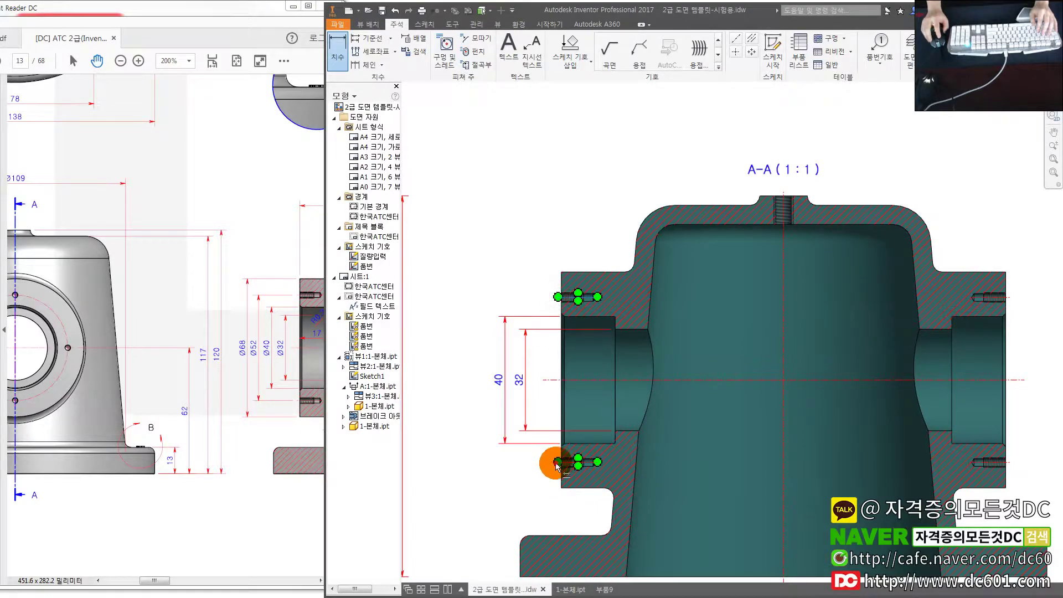
pyautogui.click(487, 444)
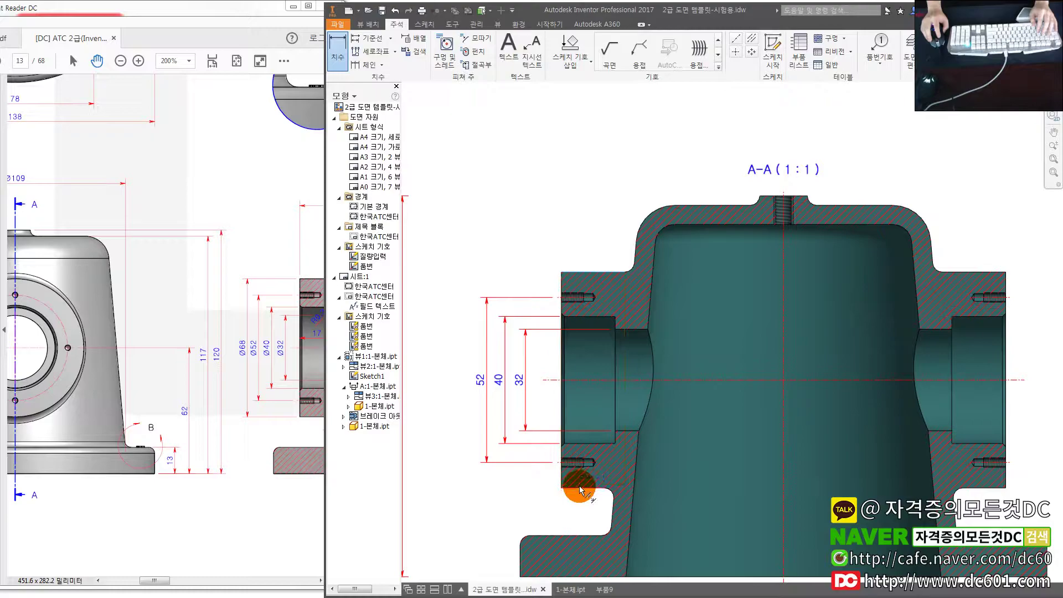
pyautogui.click(464, 436)
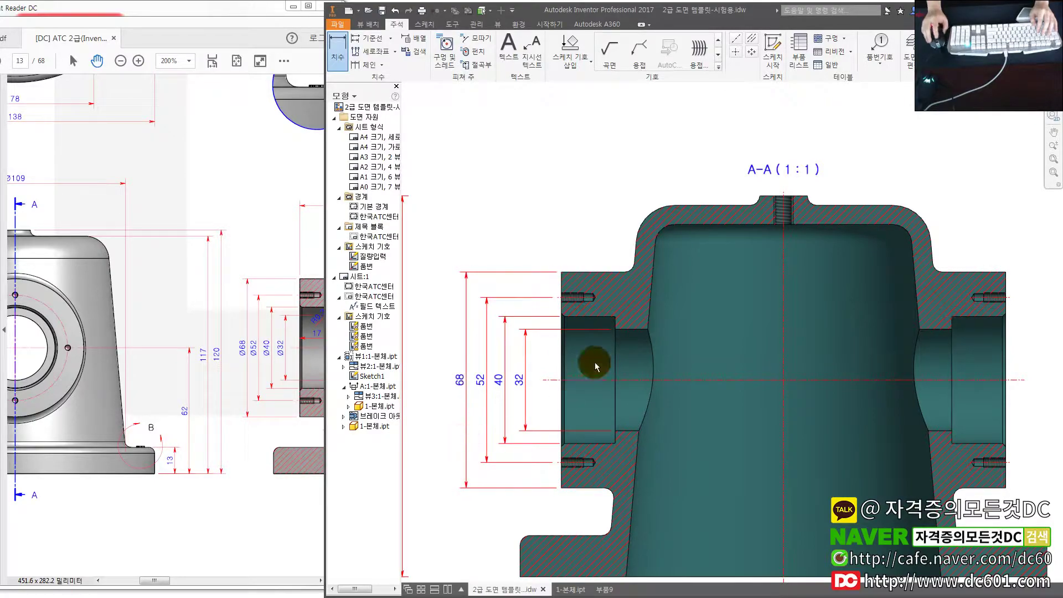
# - Discard an unwanted 42 recess dimension and pick the recess edge for the 17 depth
pyautogui.click(561, 352)
pyautogui.scroll(-3, 586, 358)
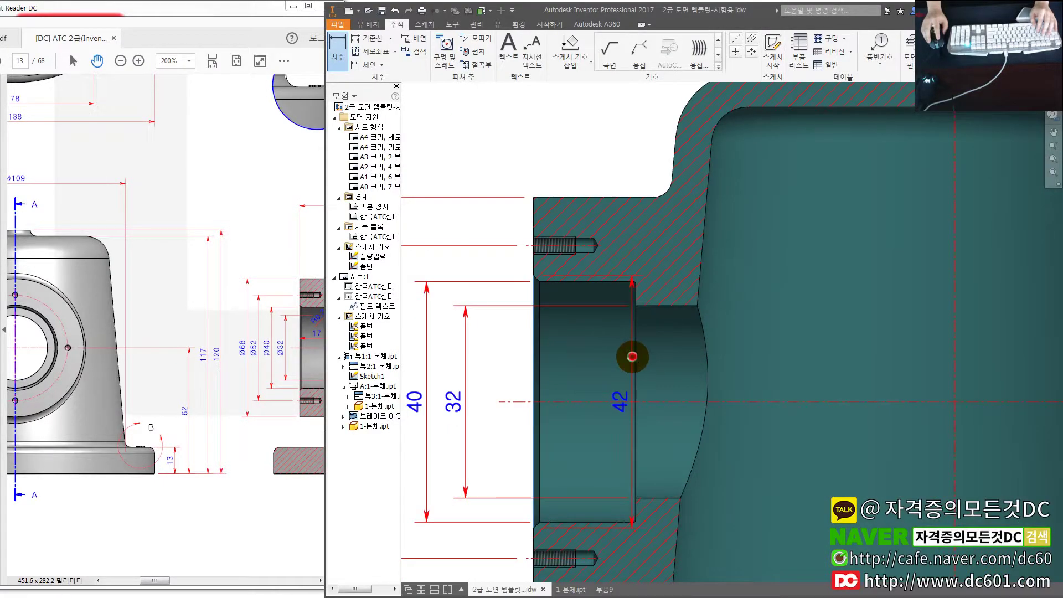
pyautogui.click(632, 357)
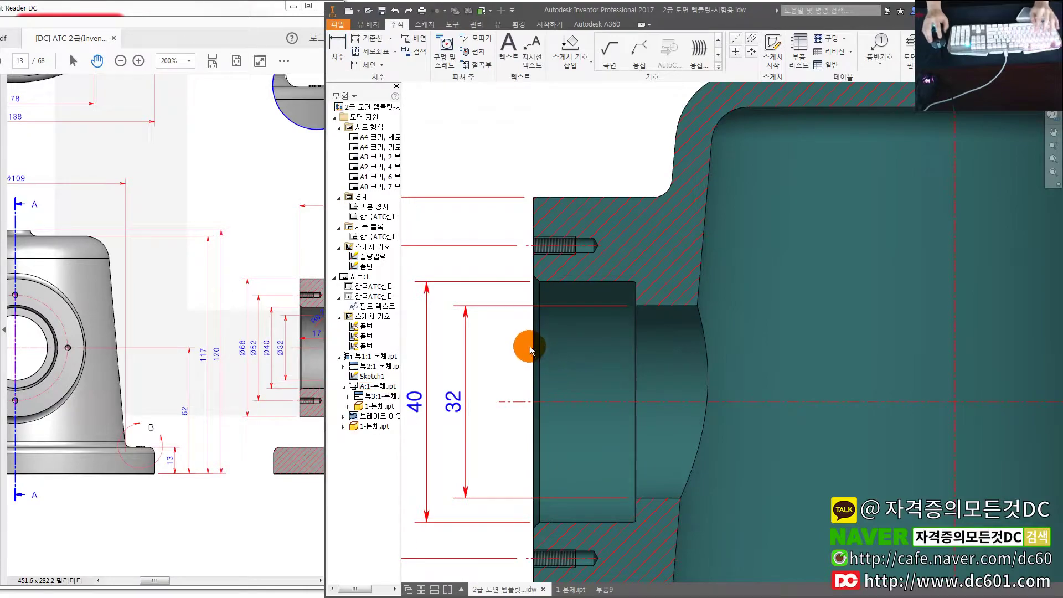
pyautogui.press('Escape')
pyautogui.click(639, 355)
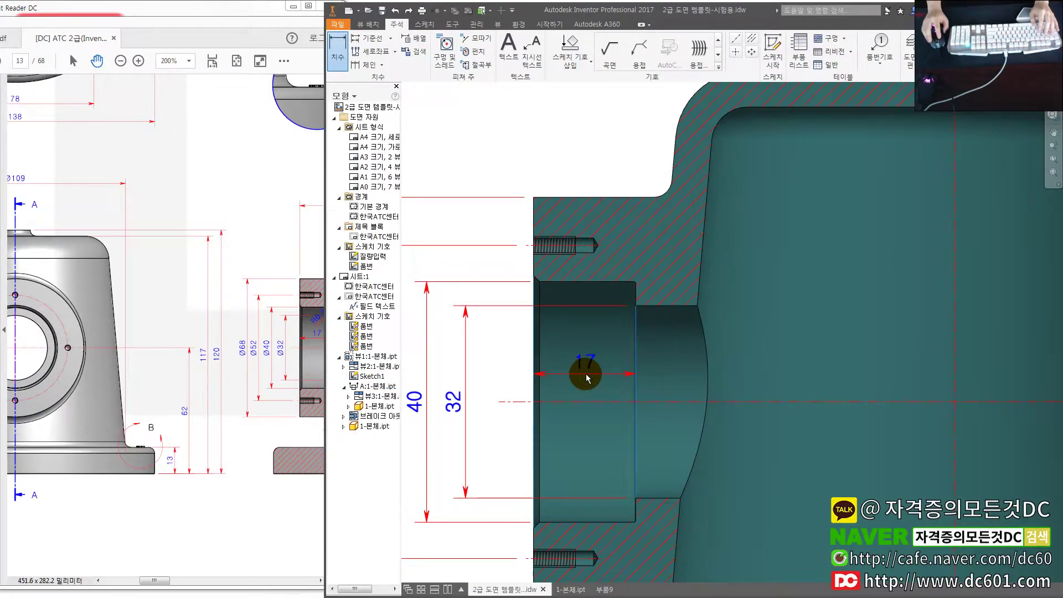
pyautogui.scroll(-3, 629, 284)
pyautogui.scroll(-3, 640, 273)
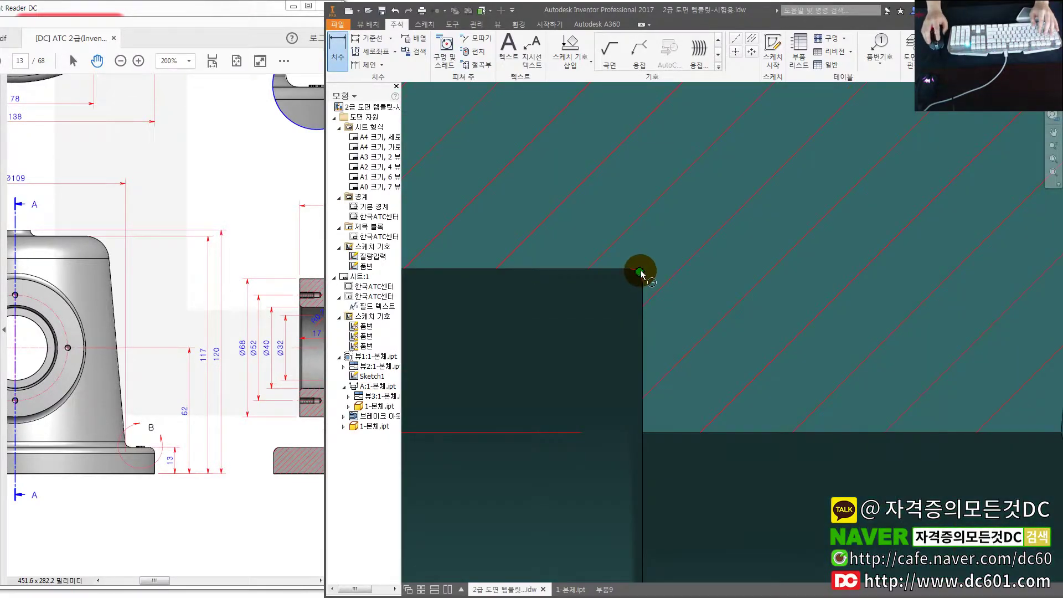
# - Pick the rounded recess corner for an R0.3 radius and check the section against the reference PDF
pyautogui.click(640, 272)
pyautogui.scroll(2, 549, 370)
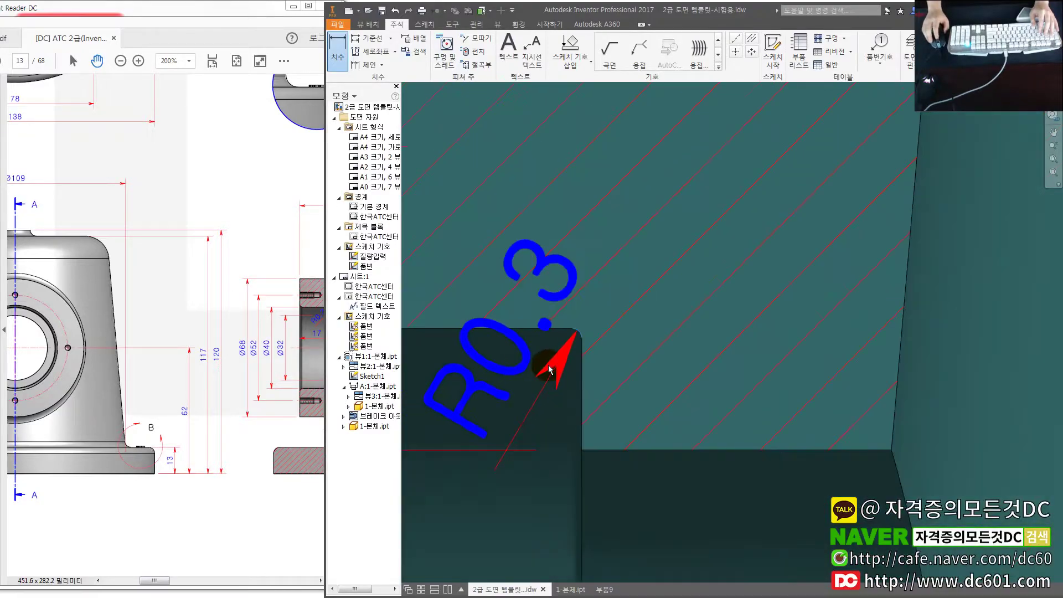
pyautogui.scroll(2, 549, 370)
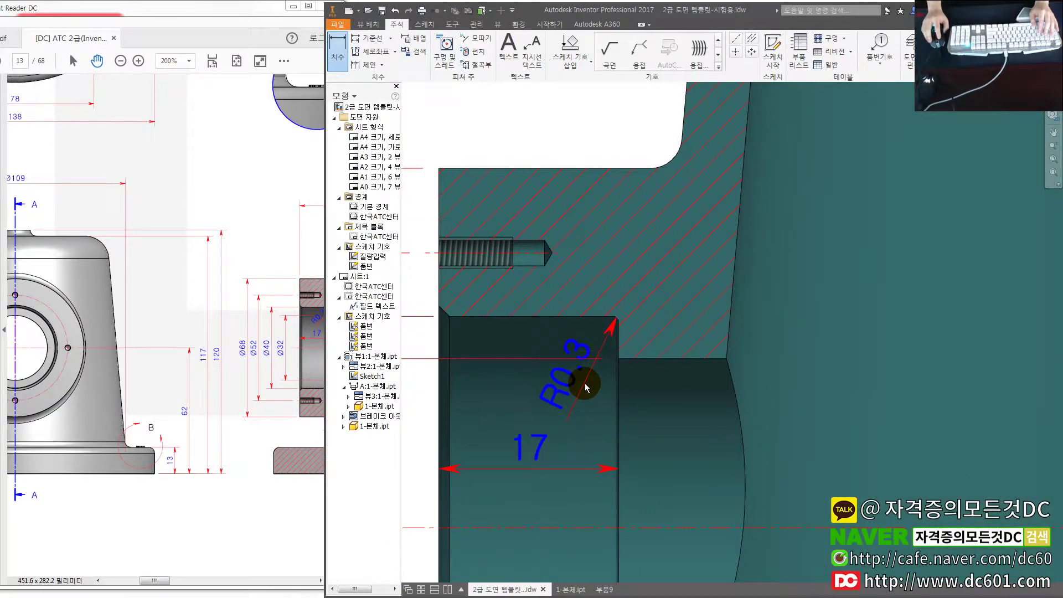
pyautogui.moveTo(265, 361); pyautogui.dragTo(261, 360)
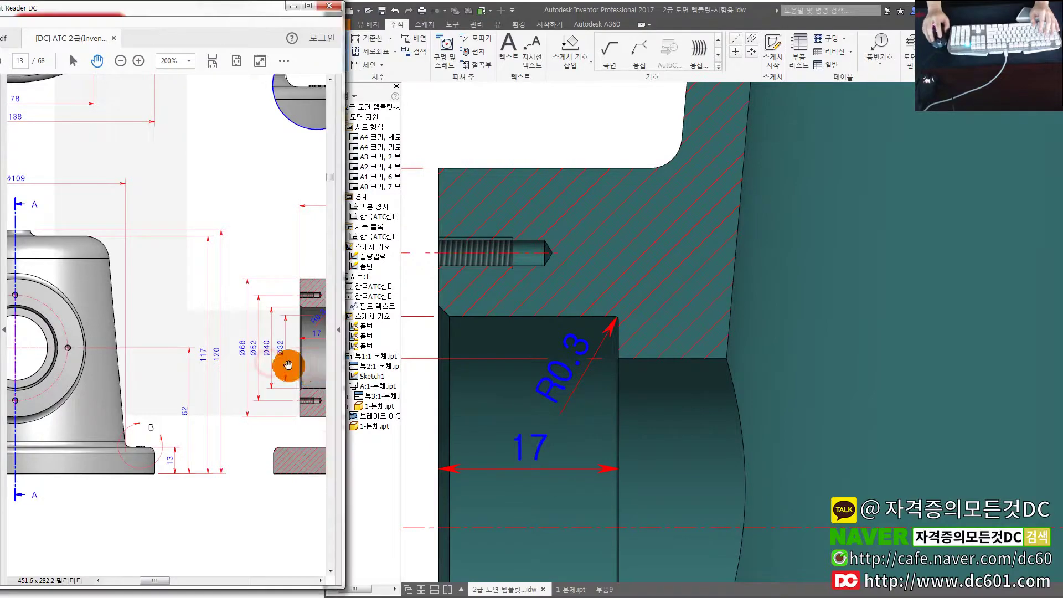
pyautogui.keyDown('ctrl'); pyautogui.scroll(-2, 261, 360); pyautogui.keyUp('ctrl')
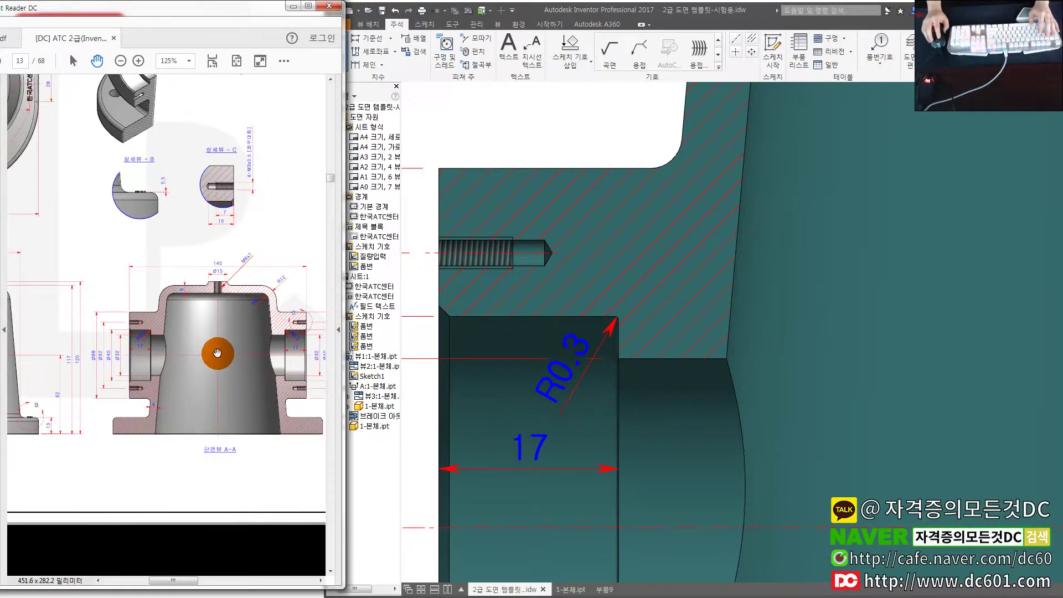
pyautogui.click(560, 304)
pyautogui.scroll(2, 560, 303)
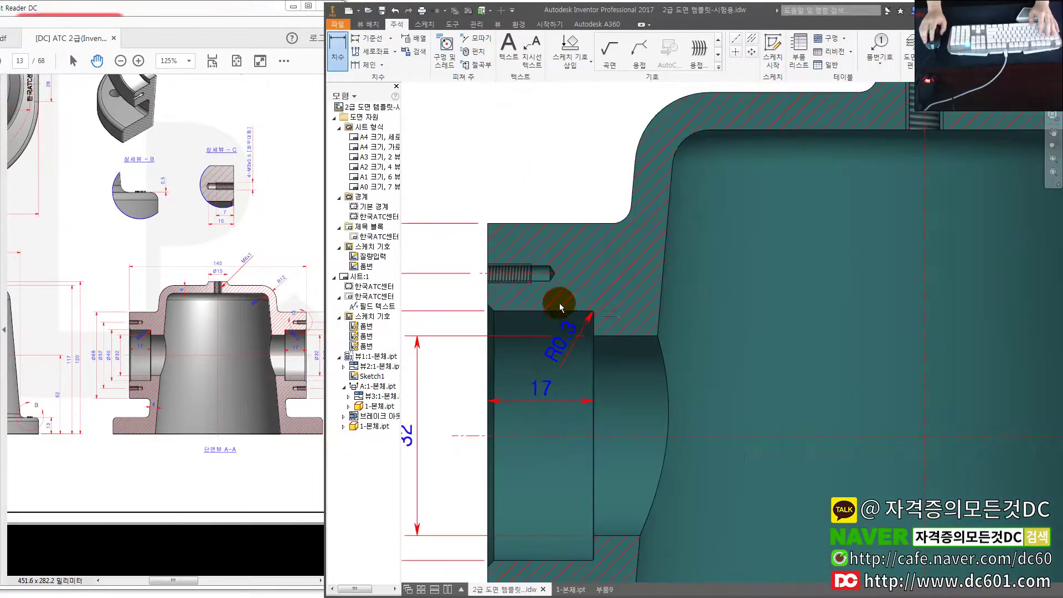
pyautogui.scroll(3, 560, 302)
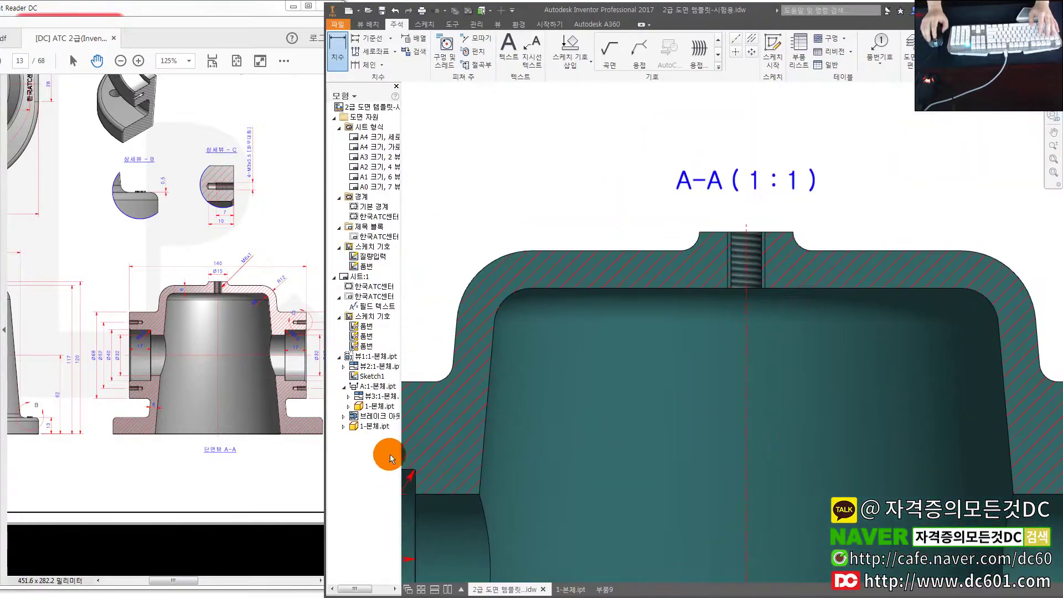
# - Dimension the 6 top-wall thickness and the 15 width across the top boss
pyautogui.click(605, 251)
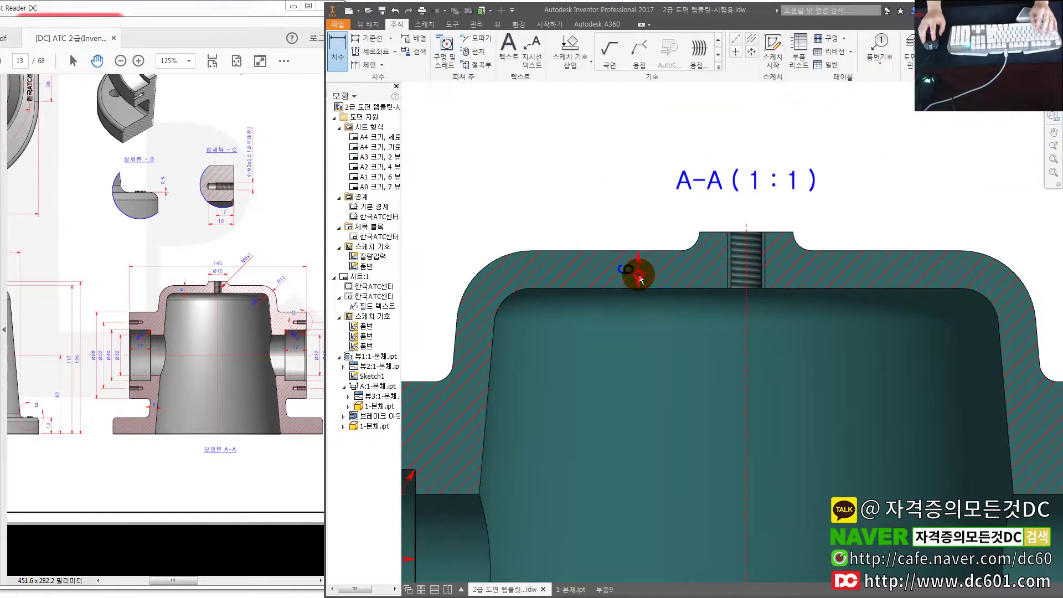
pyautogui.moveTo(709, 234); pyautogui.dragTo(523, 337, button='middle')
pyautogui.click(613, 338)
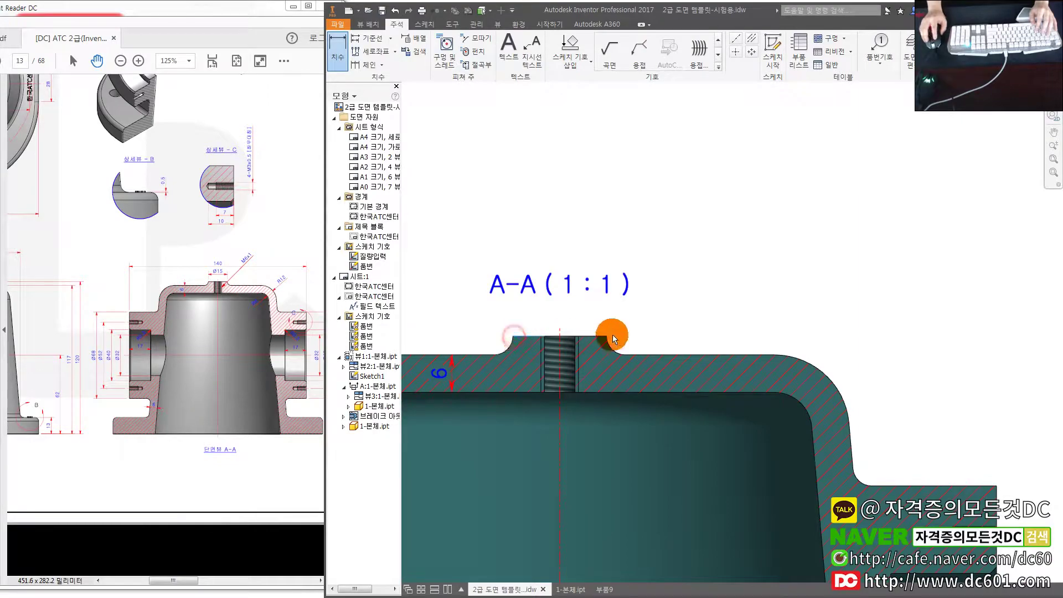
pyautogui.click(593, 255)
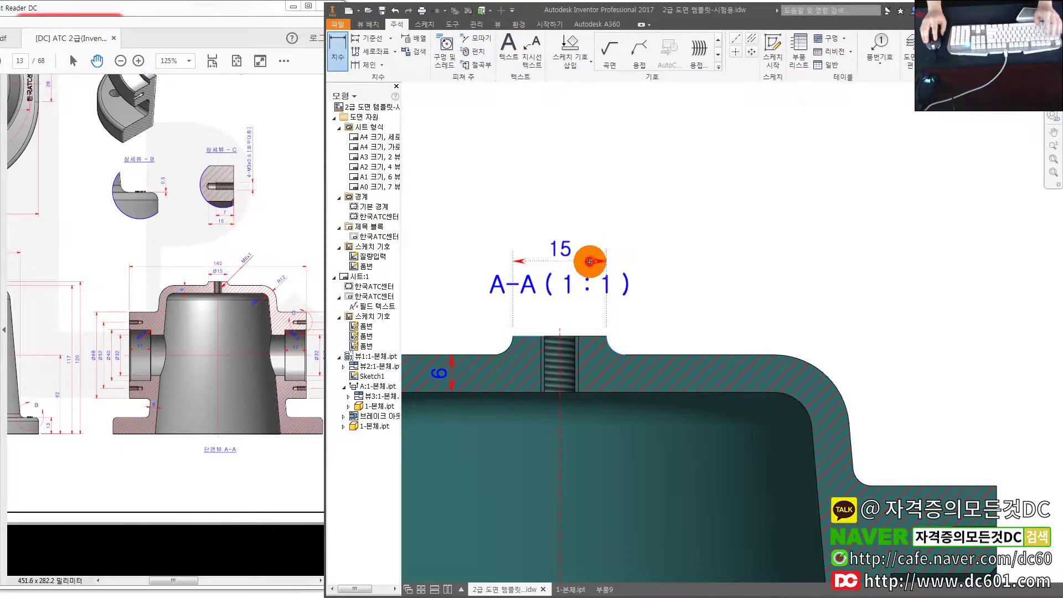
pyautogui.press('Escape')
pyautogui.scroll(-2, 728, 271)
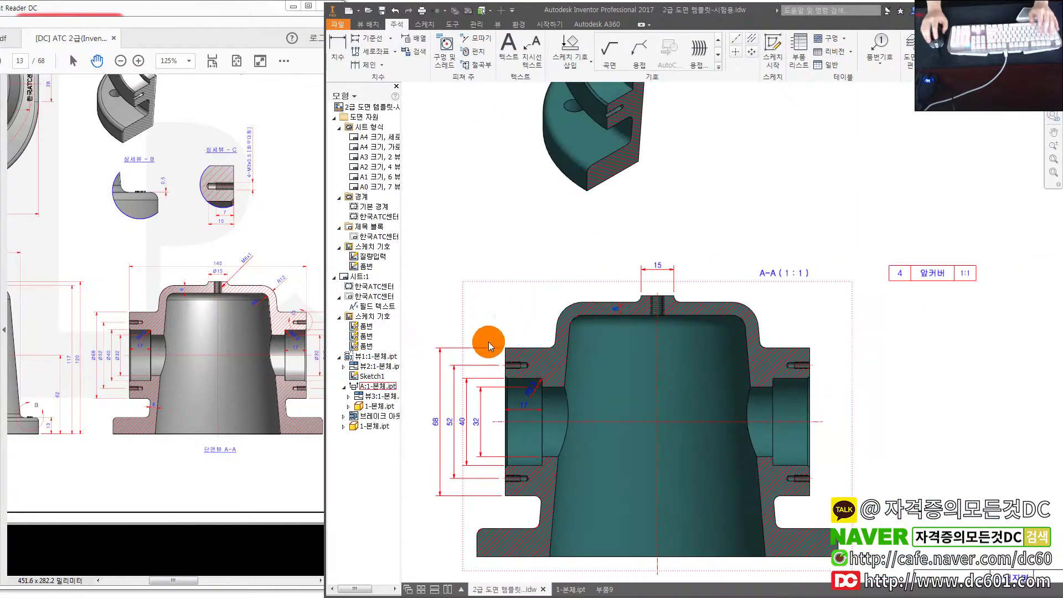
# - Place the 140 overall-width dimension above the section, then compare it with the reference PDF
pyautogui.click(826, 361)
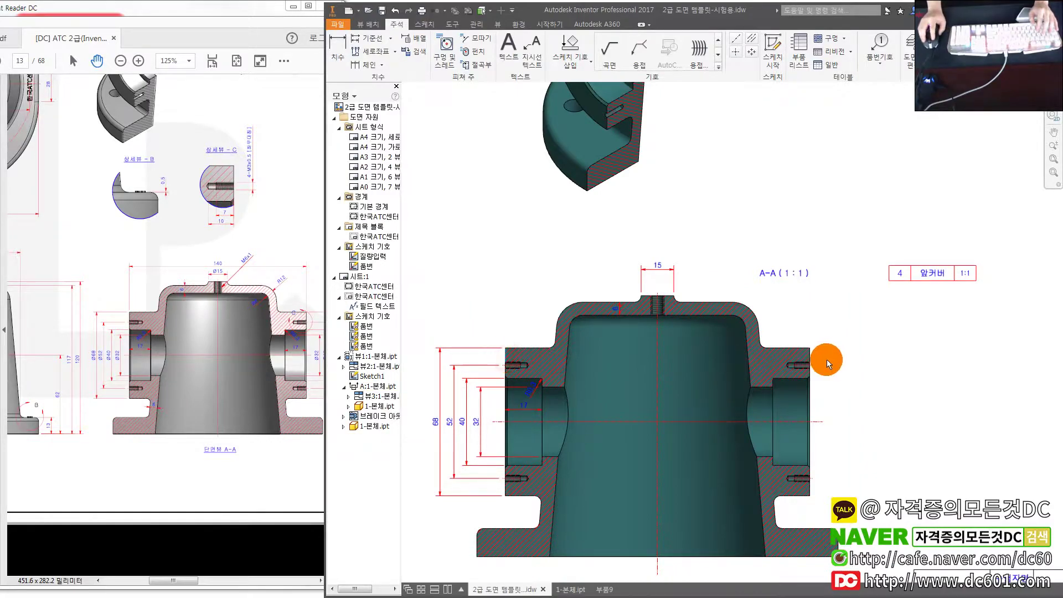
pyautogui.click(728, 253)
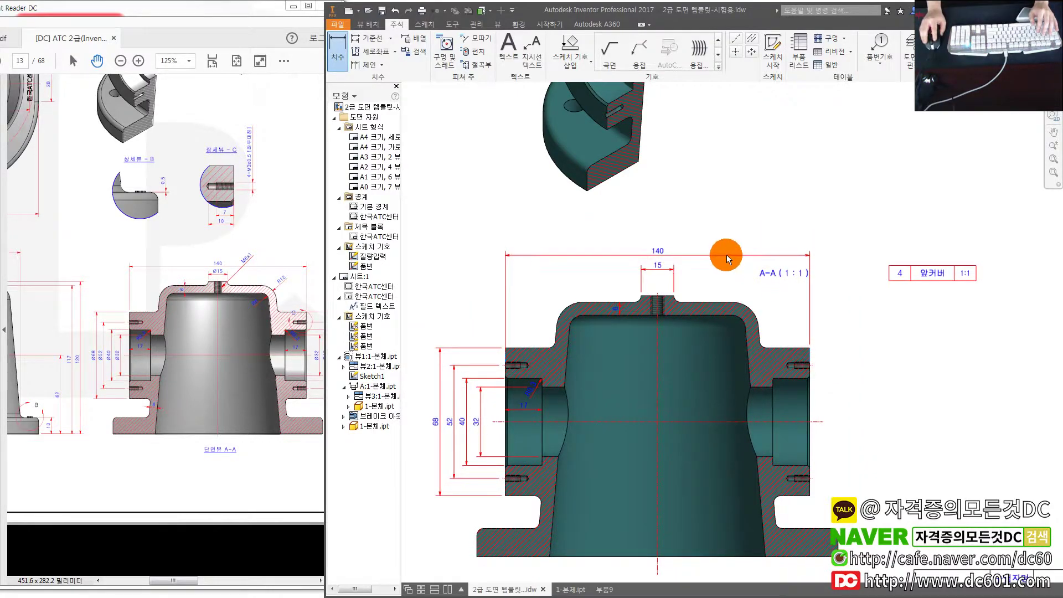
pyautogui.moveTo(703, 328); pyautogui.dragTo(621, 312, button='middle')
pyautogui.click(332, 350)
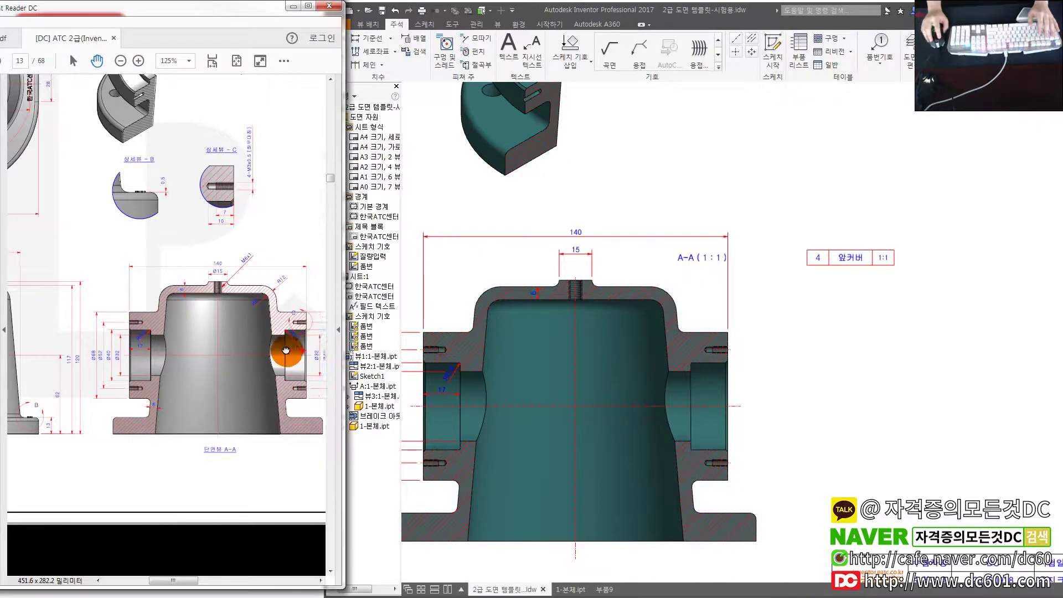
pyautogui.moveTo(309, 351)
pyautogui.mouseDown()
pyautogui.moveTo(256, 348)
pyautogui.moveTo(279, 352)
pyautogui.mouseUp()
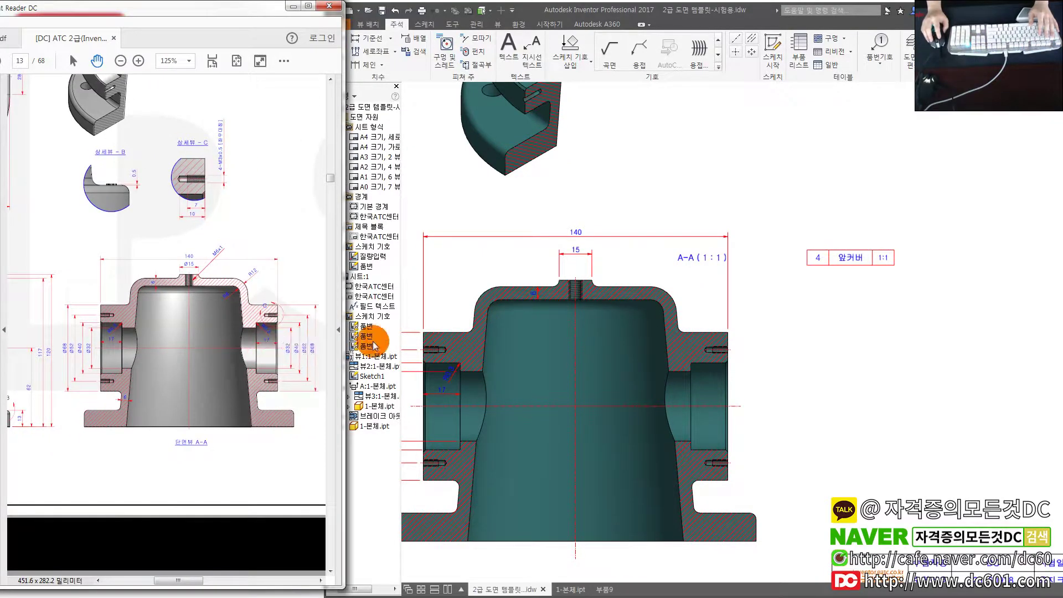
pyautogui.click(708, 293)
pyautogui.scroll(-5, 709, 291)
pyautogui.scroll(-3, 676, 254)
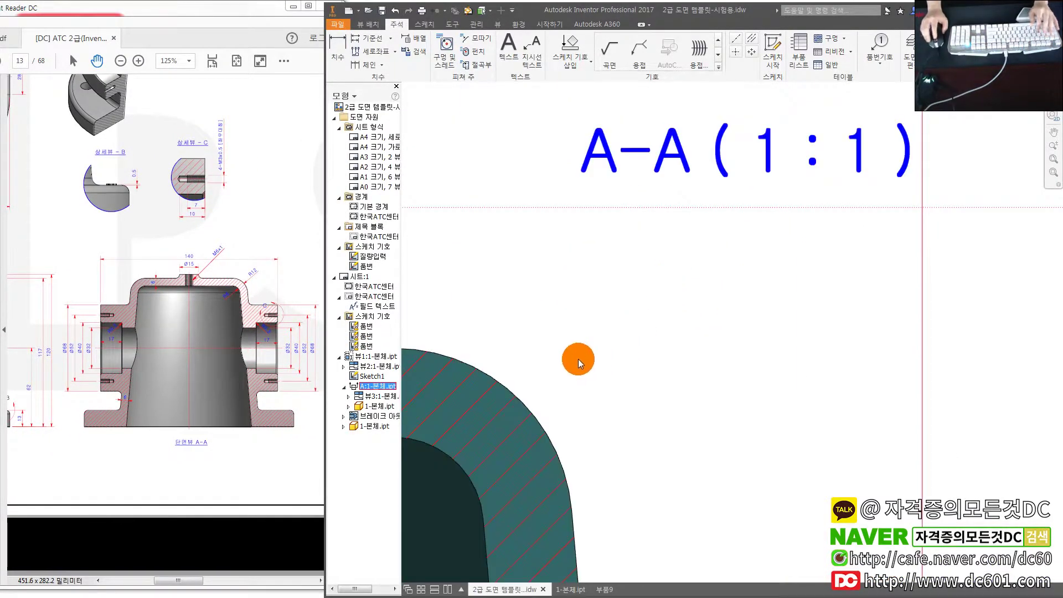
# - Add R12 and R6 radius dimensions to the outer and inner corner arcs
pyautogui.moveTo(578, 359); pyautogui.dragTo(698, 294, button='middle')
pyautogui.press('d')
pyautogui.click(613, 334)
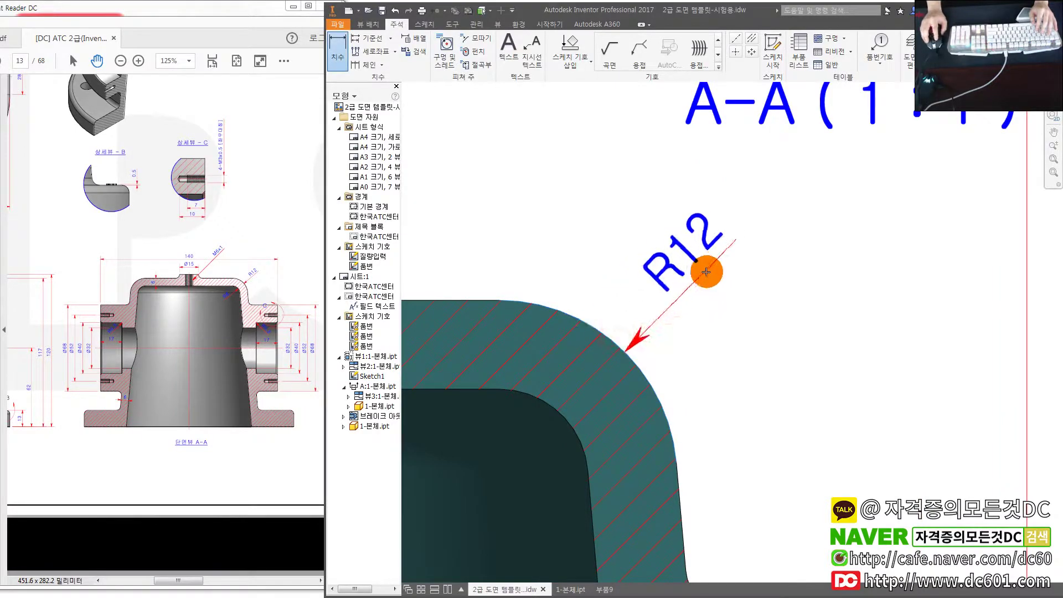
pyautogui.click(705, 272)
pyautogui.moveTo(480, 439); pyautogui.dragTo(557, 389, button='middle')
pyautogui.click(622, 352)
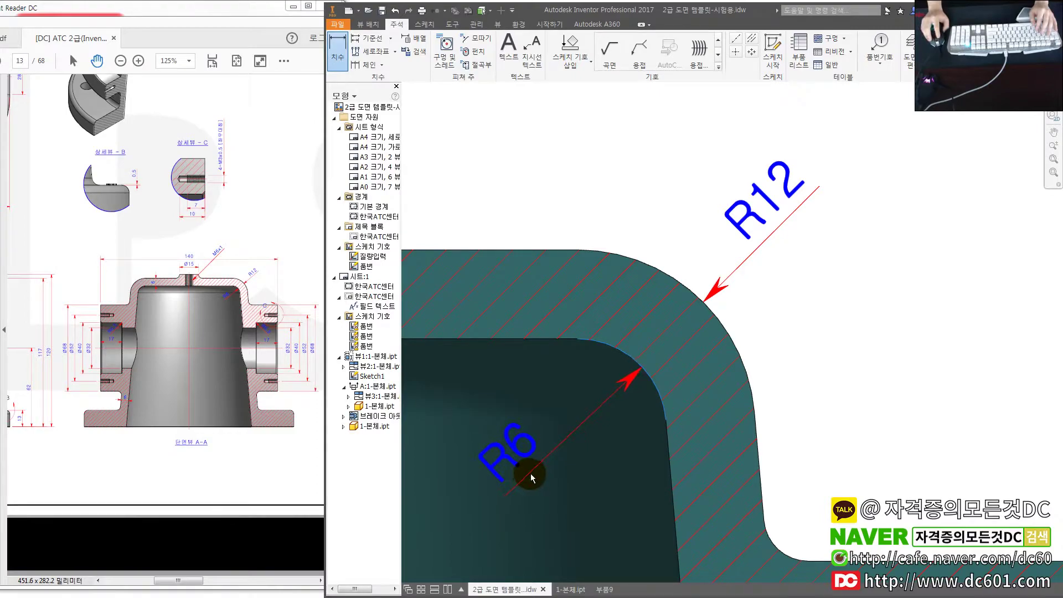
pyautogui.click(531, 477)
# - Pick the two vertical bore edges for the 17 dimension, then cancel the dimension in progress
pyautogui.moveTo(534, 481); pyautogui.dragTo(547, 357, button='middle')
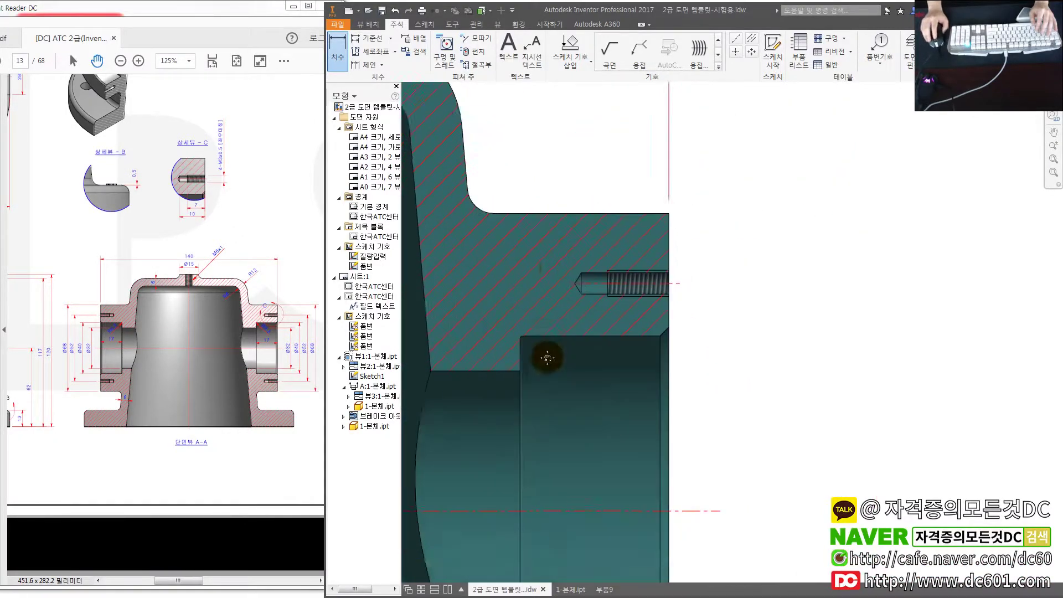
pyautogui.scroll(2, 510, 329)
pyautogui.click(504, 332)
pyautogui.click(600, 334)
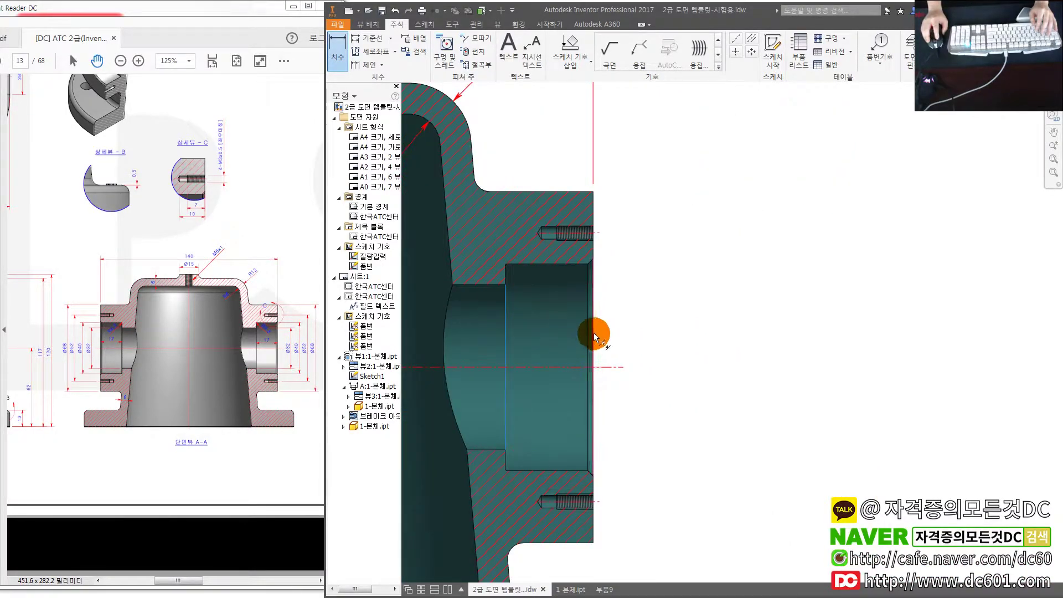
pyautogui.scroll(-3, 498, 307)
pyautogui.scroll(-2, 510, 354)
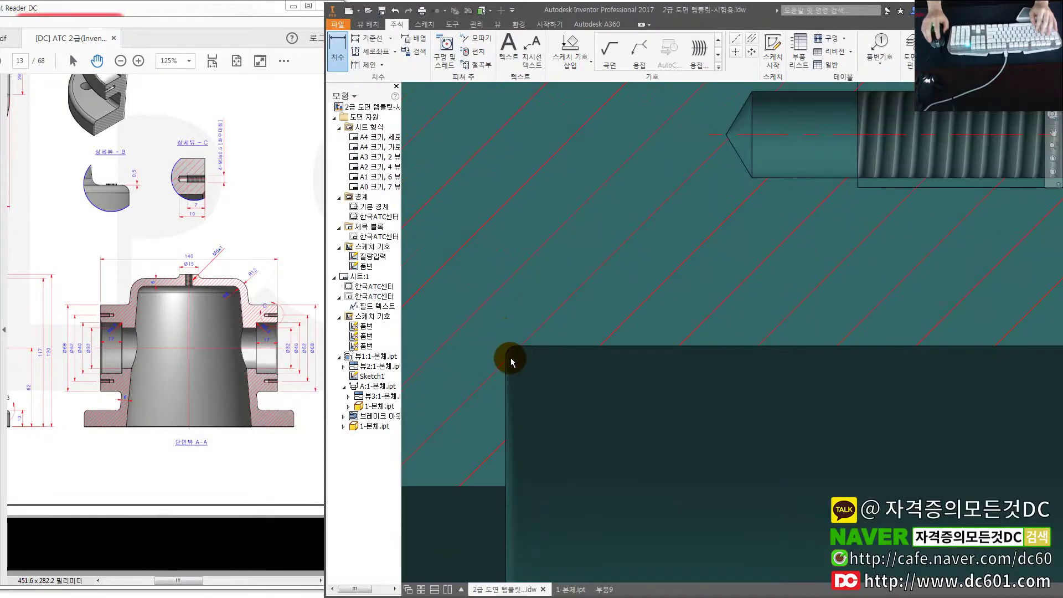
pyautogui.scroll(-2, 516, 350)
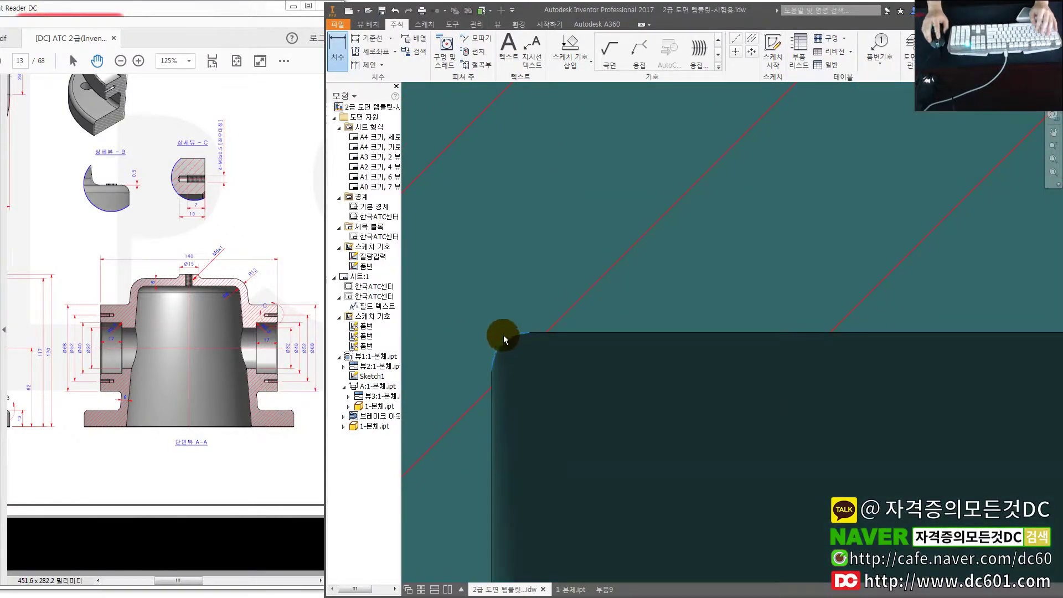
pyautogui.press('Escape')
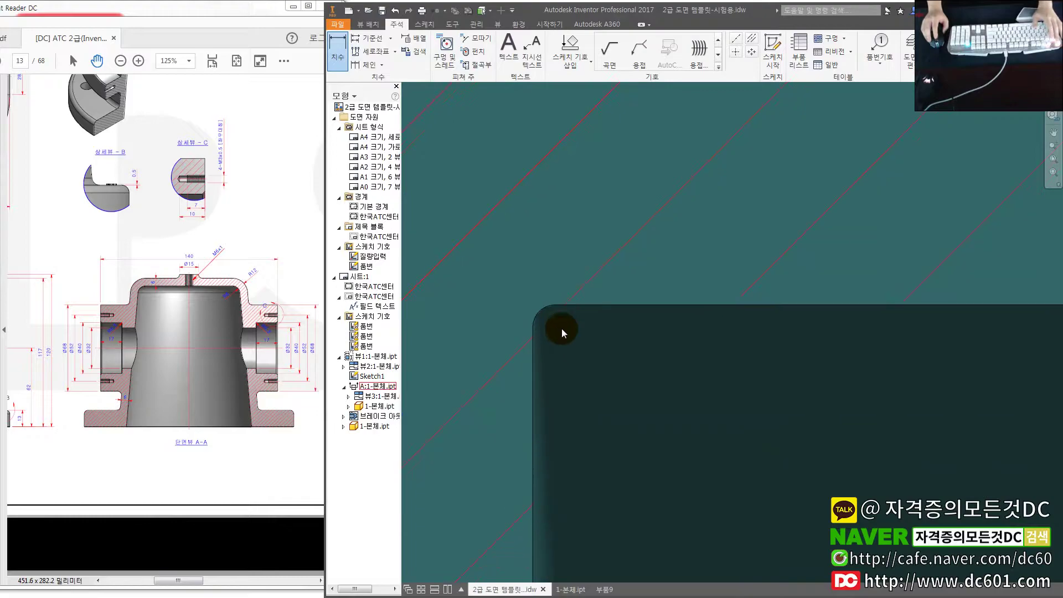
pyautogui.scroll(-1, 562, 328)
# - Add an R0.3 radius to the bore corner fillet and begin the 32 bore dimension
pyautogui.click(540, 293)
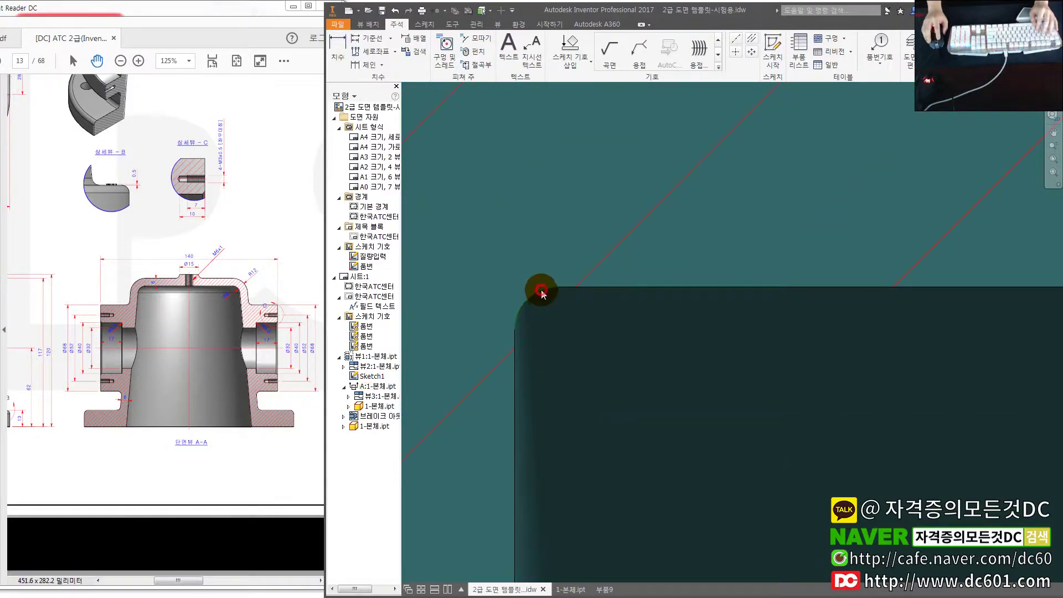
pyautogui.press('d')
pyautogui.click(547, 292)
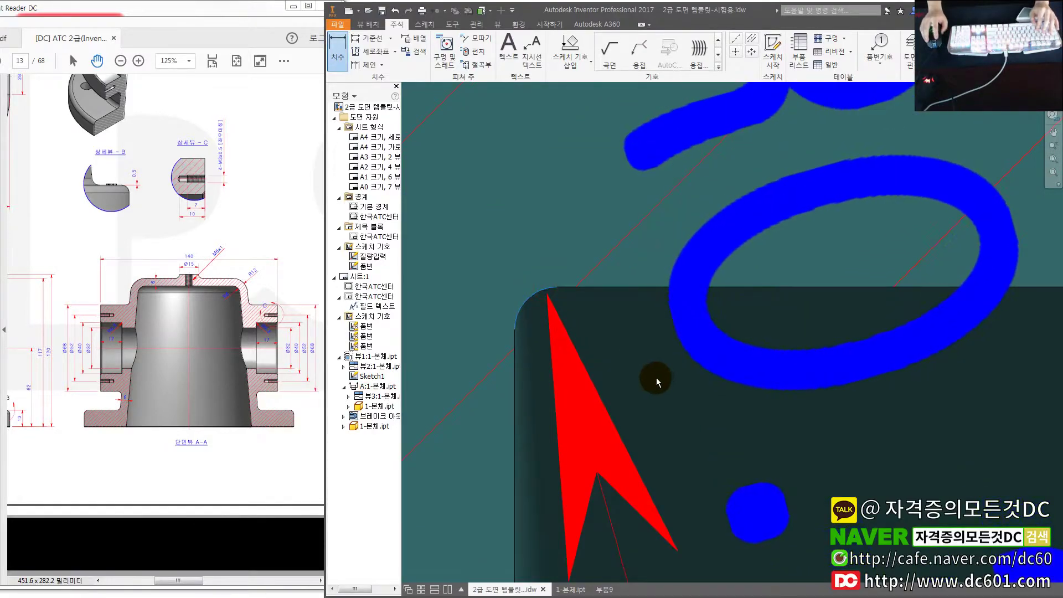
pyautogui.scroll(2, 655, 372)
pyautogui.scroll(2, 574, 386)
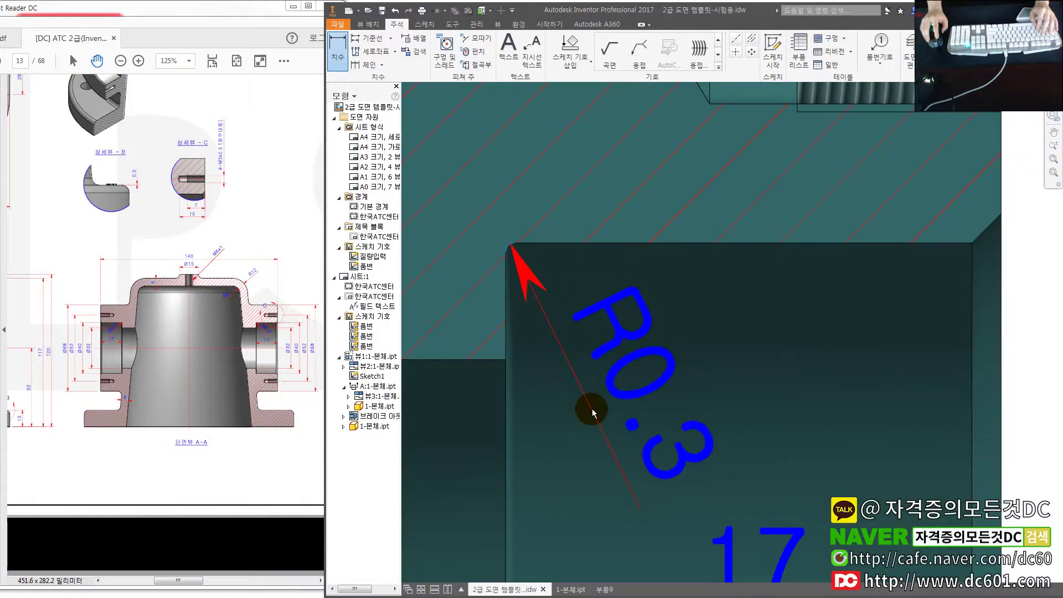
pyautogui.scroll(3, 575, 387)
pyautogui.click(550, 343)
pyautogui.click(487, 321)
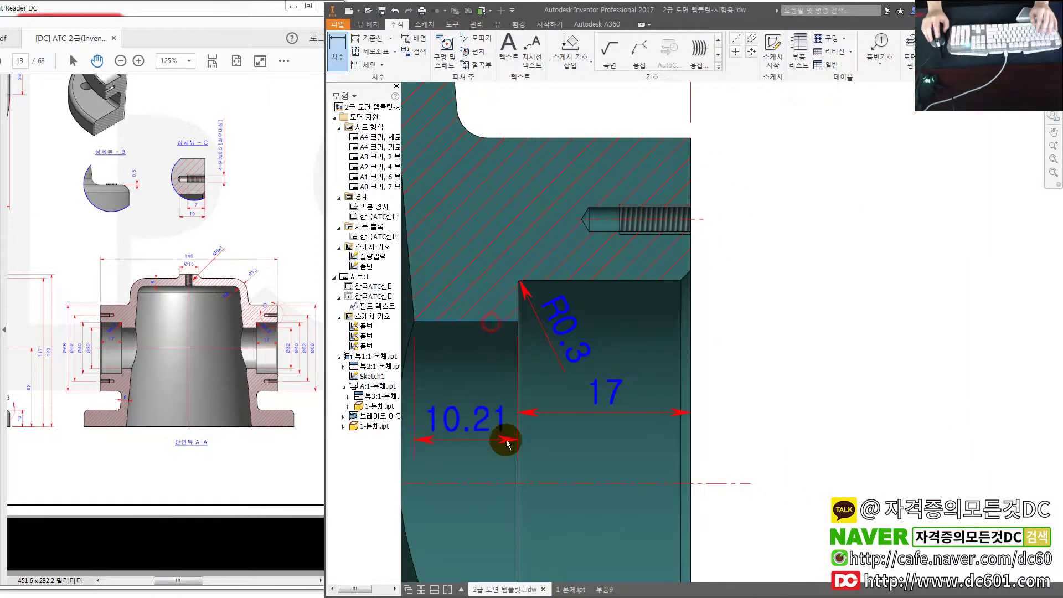
pyautogui.scroll(5, 499, 437)
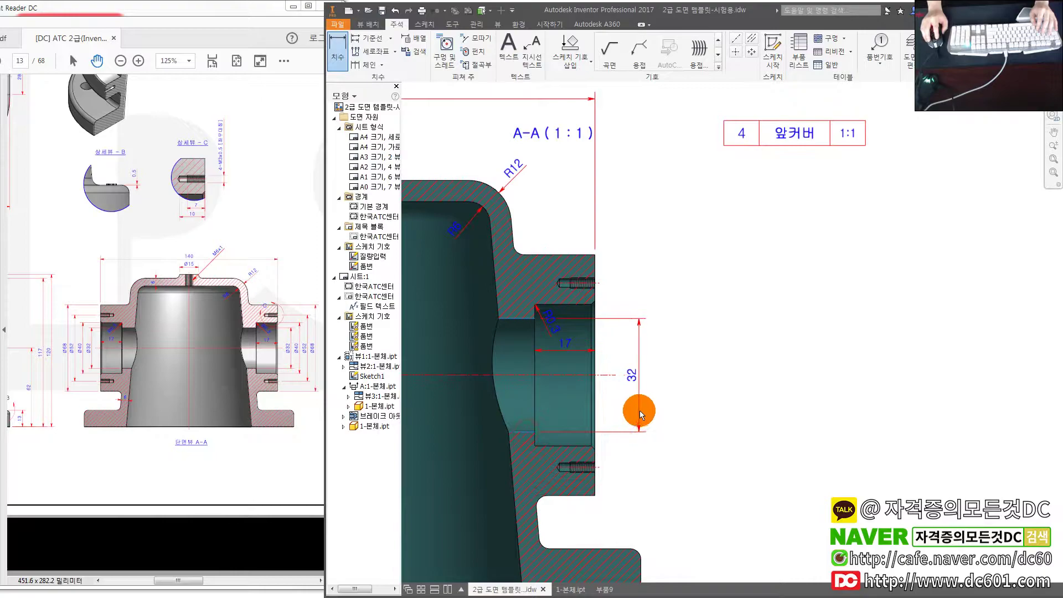
# - Place the 32 bore height, then stack 40, 52 and 68 vertical dimensions beside it
pyautogui.click(599, 333)
pyautogui.click(569, 308)
pyautogui.click(580, 444)
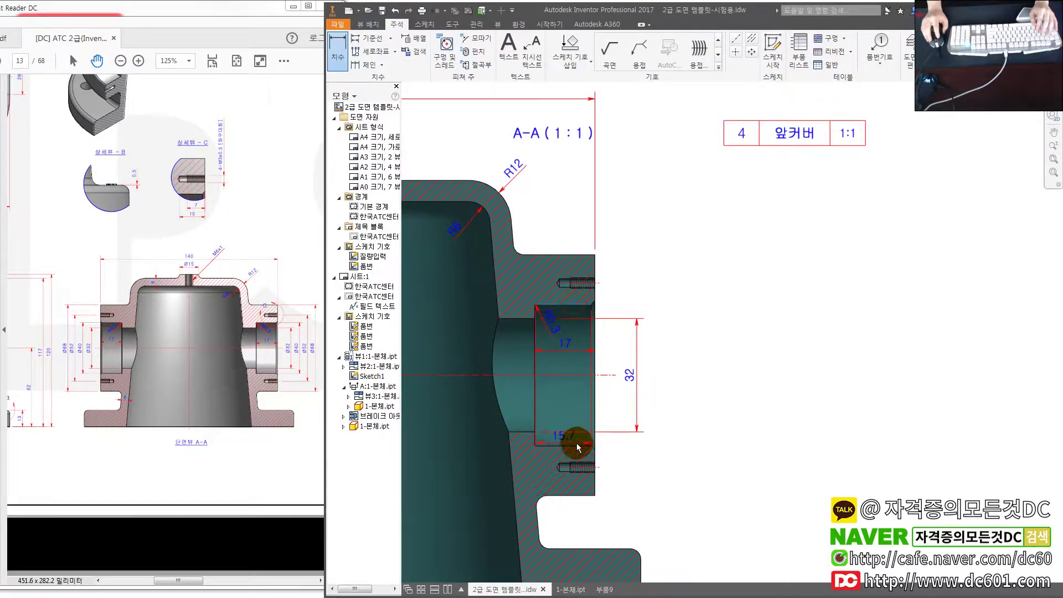
pyautogui.click(658, 423)
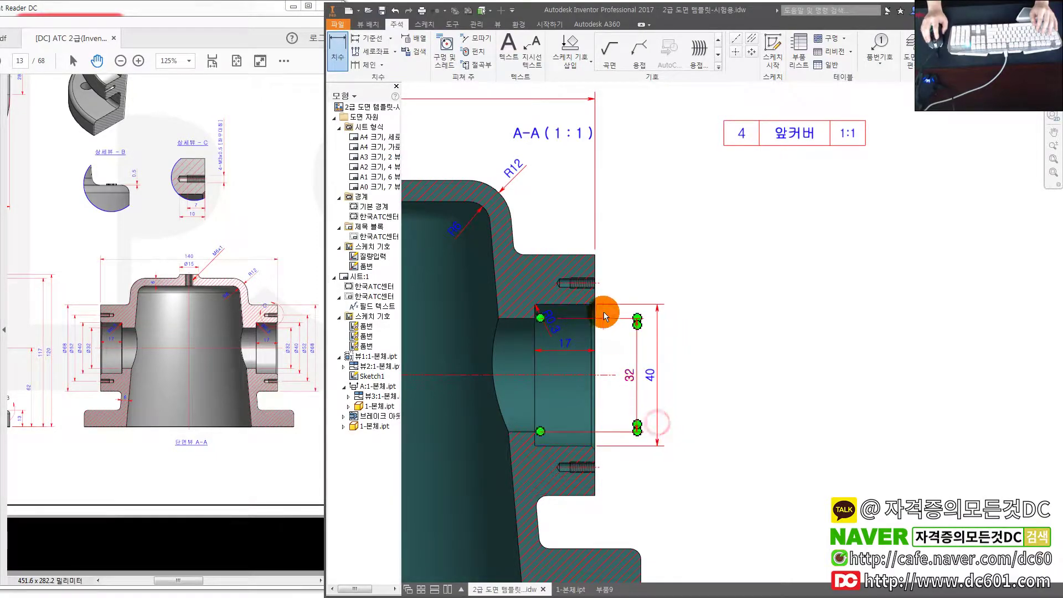
pyautogui.click(600, 283)
pyautogui.click(599, 464)
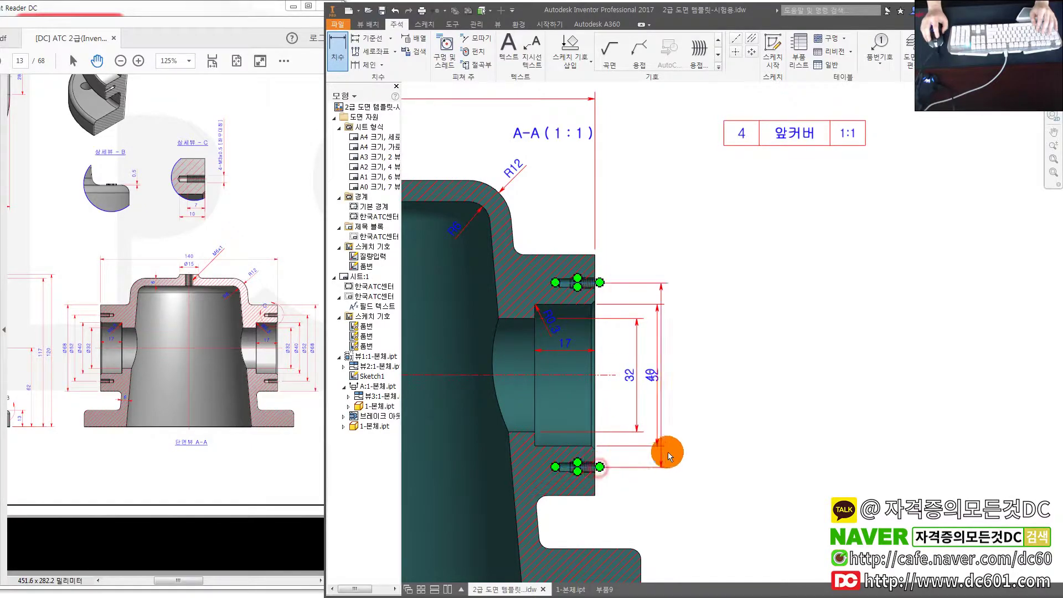
pyautogui.click(680, 451)
pyautogui.click(570, 493)
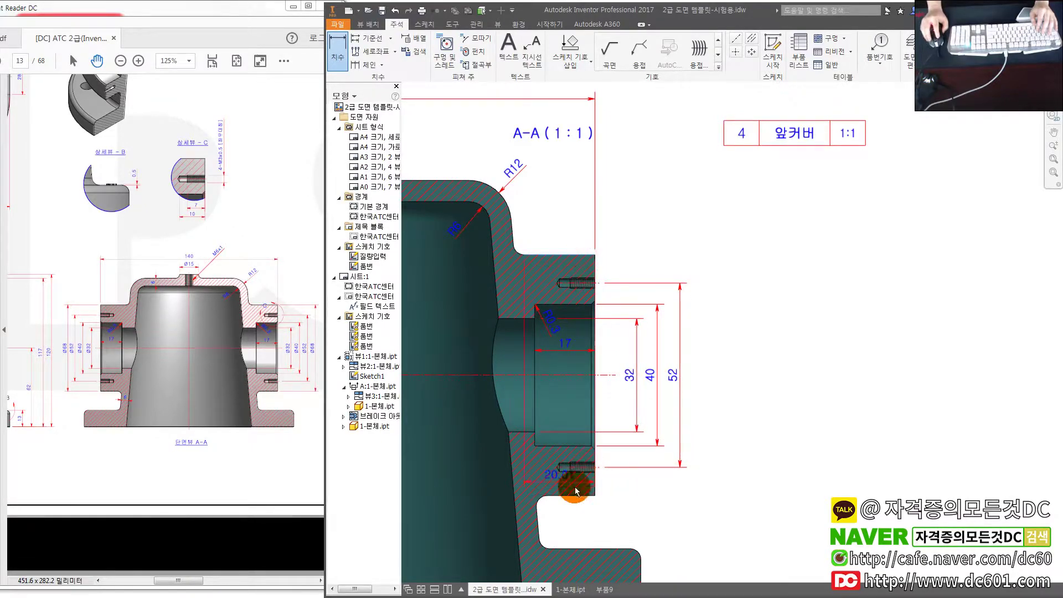
pyautogui.click(705, 468)
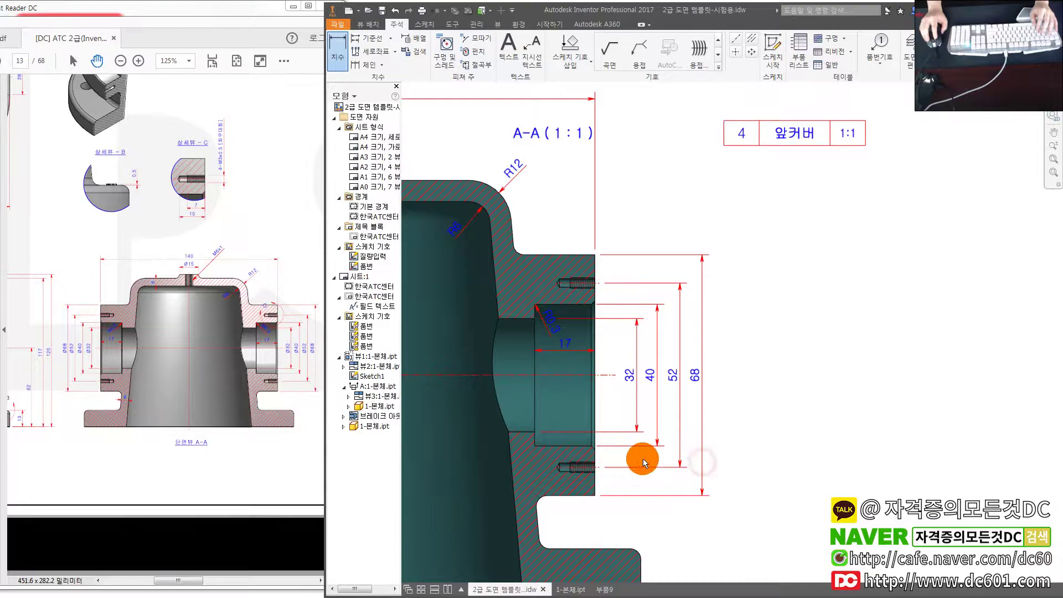
pyautogui.scroll(-2, 644, 459)
pyautogui.click(651, 399)
pyautogui.scroll(2, 681, 347)
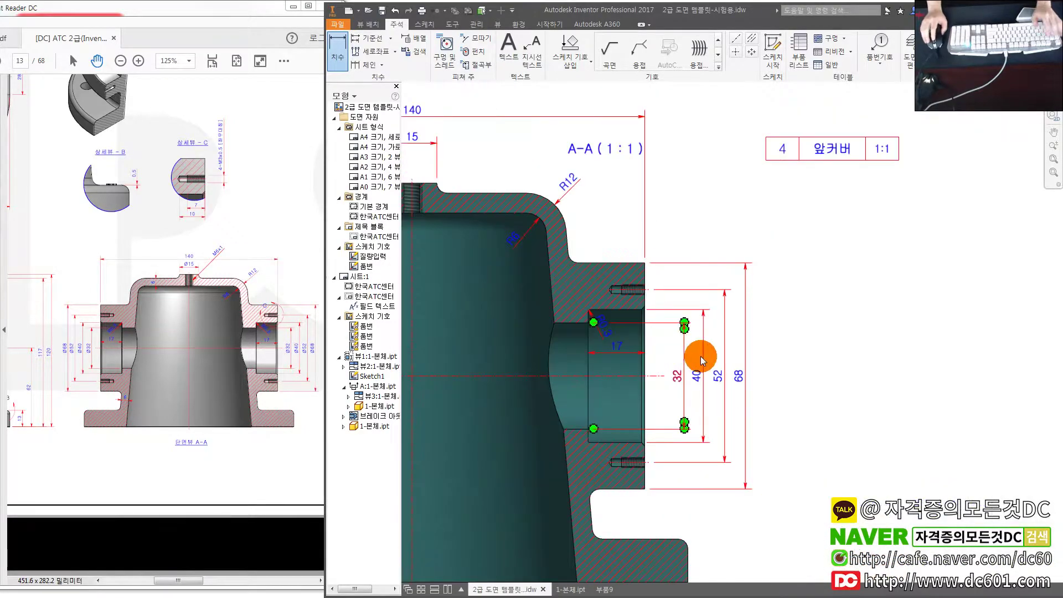
# - Prefix the right-side 68 and 52 dimensions with the Ø symbol
pyautogui.doubleClick(743, 375)
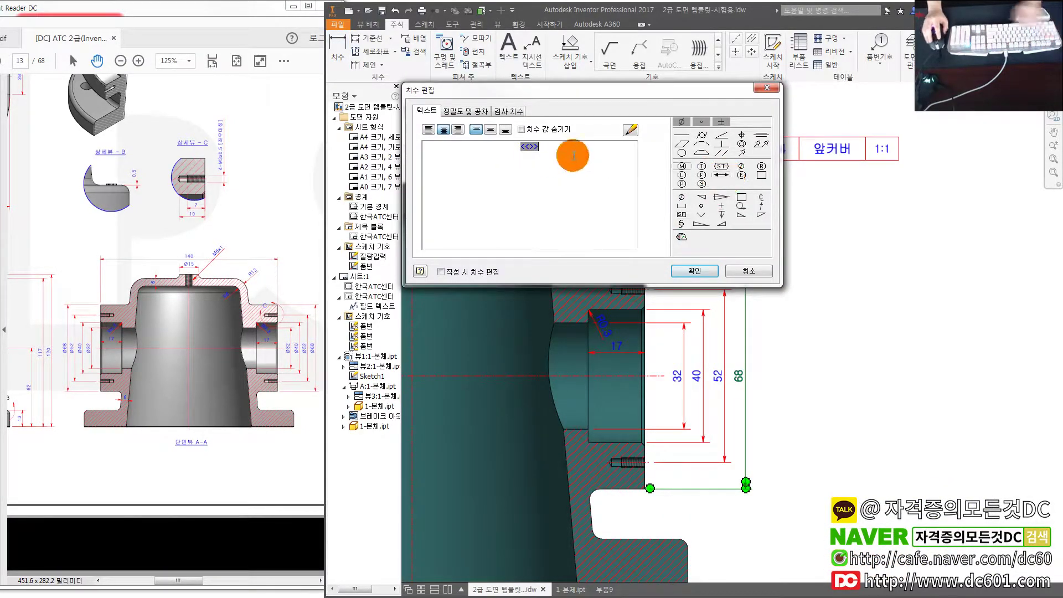
pyautogui.click(740, 168)
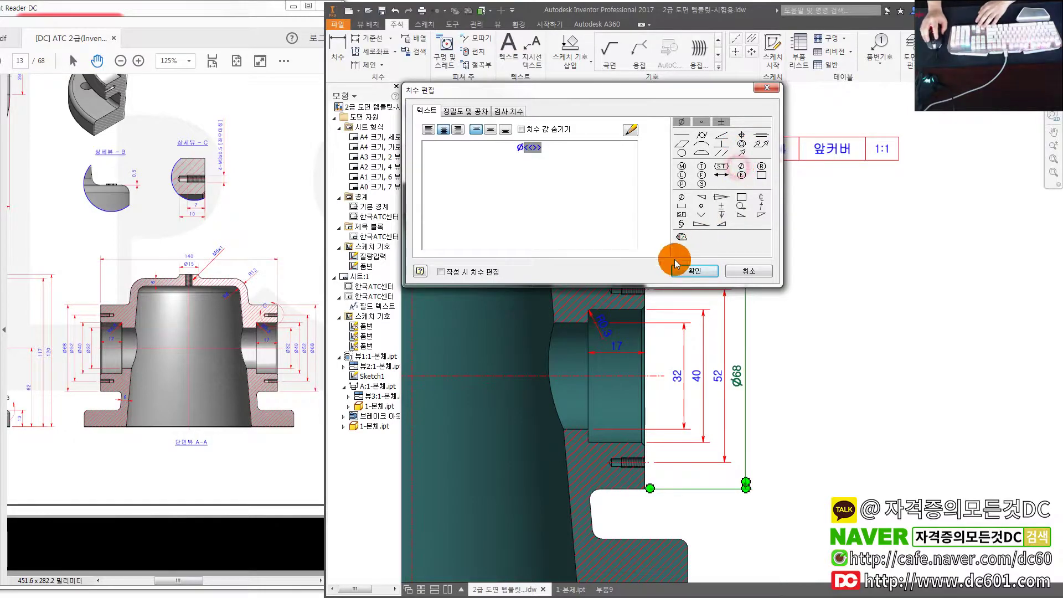
pyautogui.click(694, 270)
pyautogui.doubleClick(721, 378)
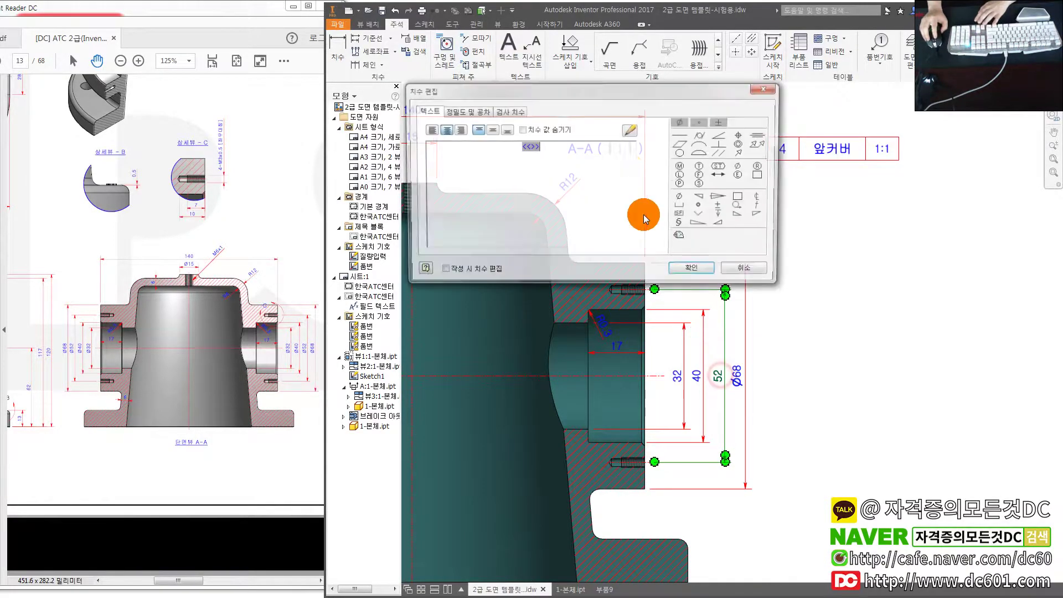
pyautogui.click(742, 143)
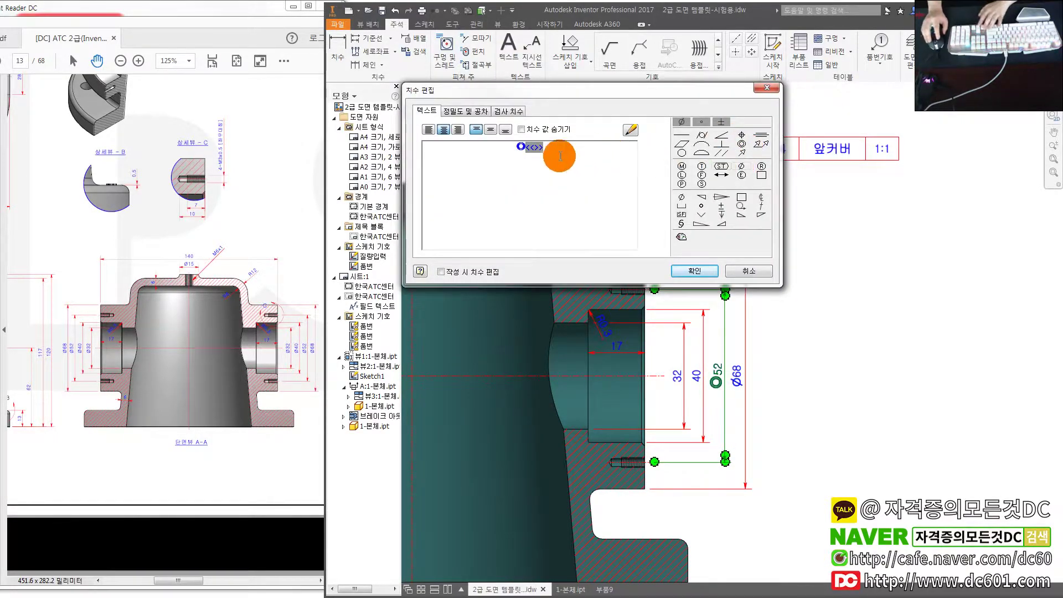
pyautogui.click(527, 147)
pyautogui.moveTo(527, 149); pyautogui.dragTo(527, 169)
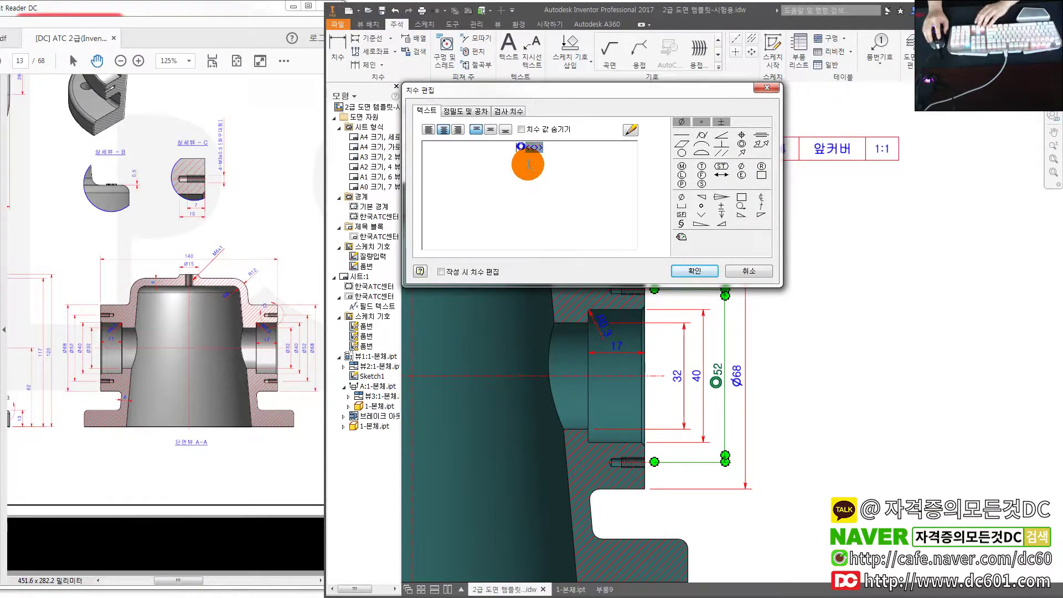
pyautogui.write('w')
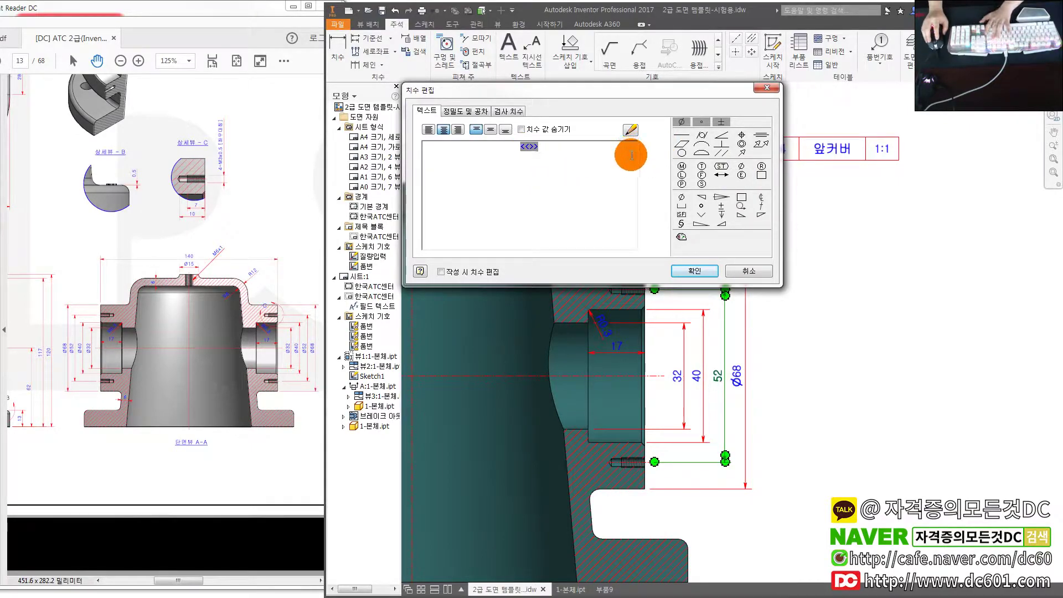
pyautogui.click(741, 167)
pyautogui.click(676, 270)
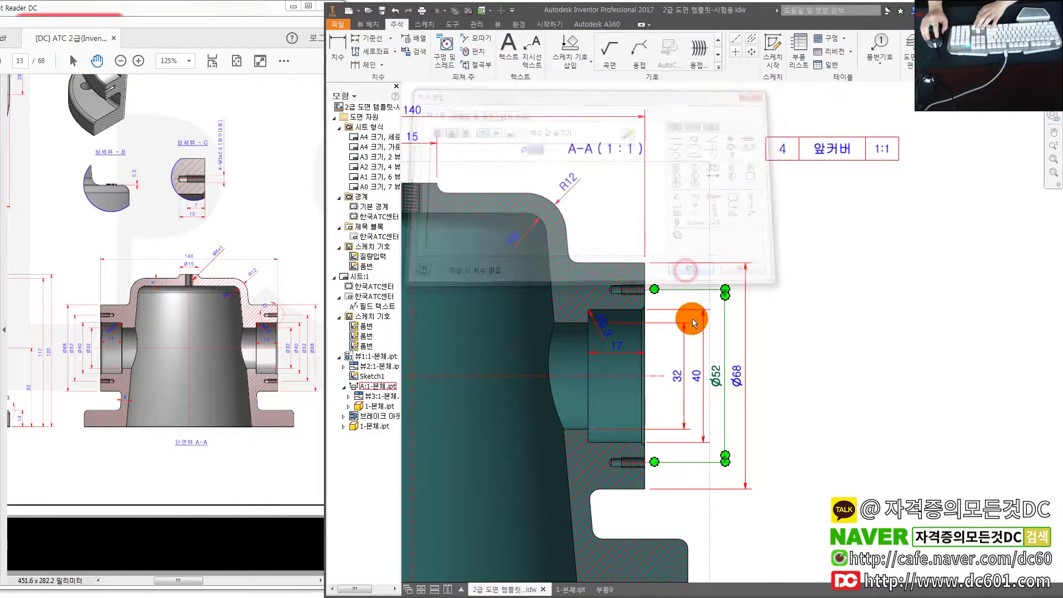
# - Prefix the 40 and 32 dimensions with the Ø symbol
pyautogui.doubleClick(696, 377)
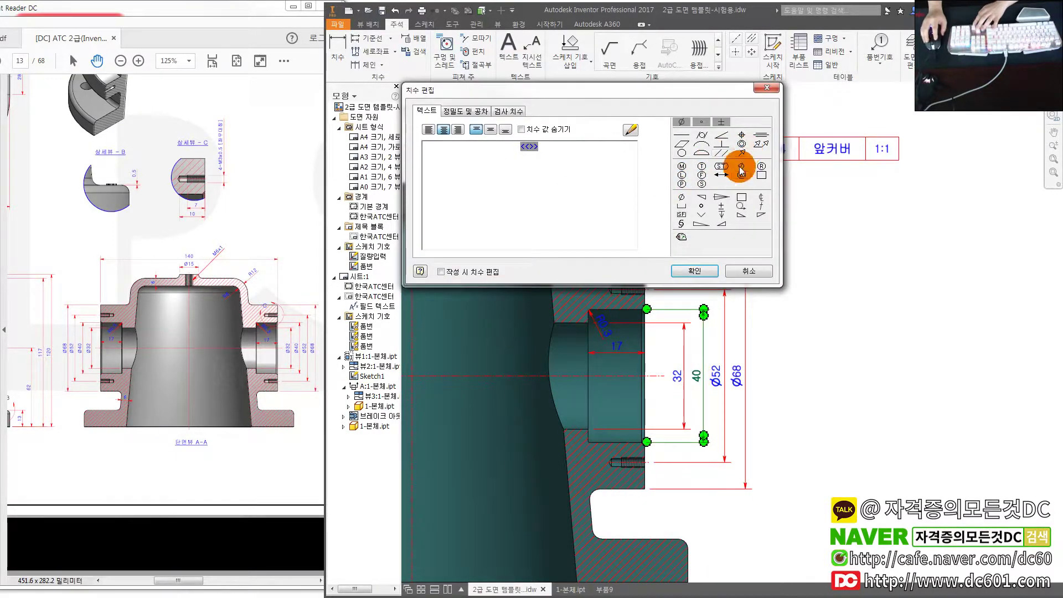
pyautogui.click(741, 168)
pyautogui.click(694, 271)
pyautogui.doubleClick(677, 379)
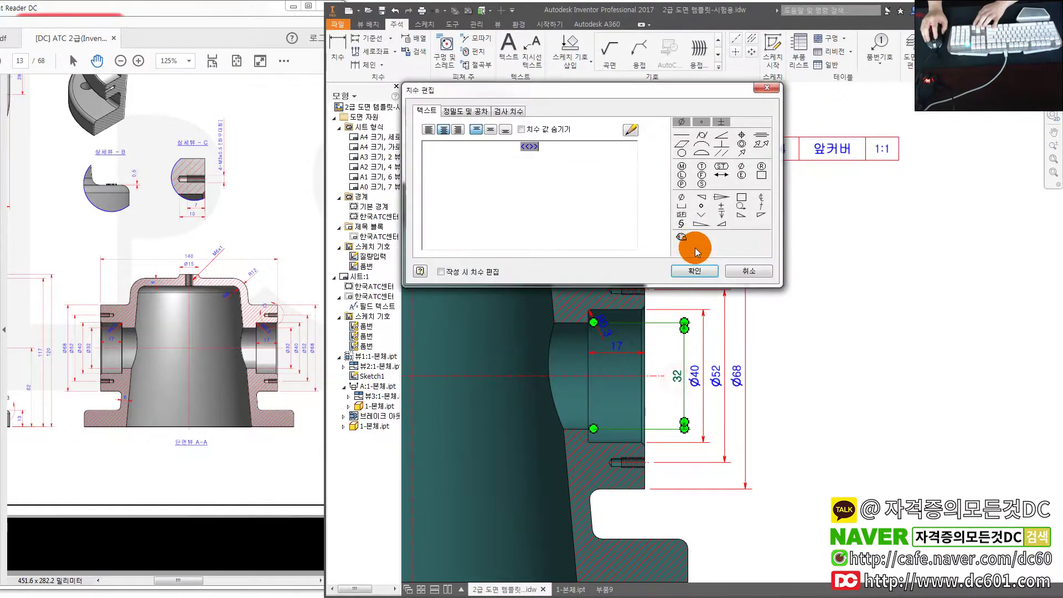
pyautogui.click(695, 271)
pyautogui.scroll(-3, 689, 302)
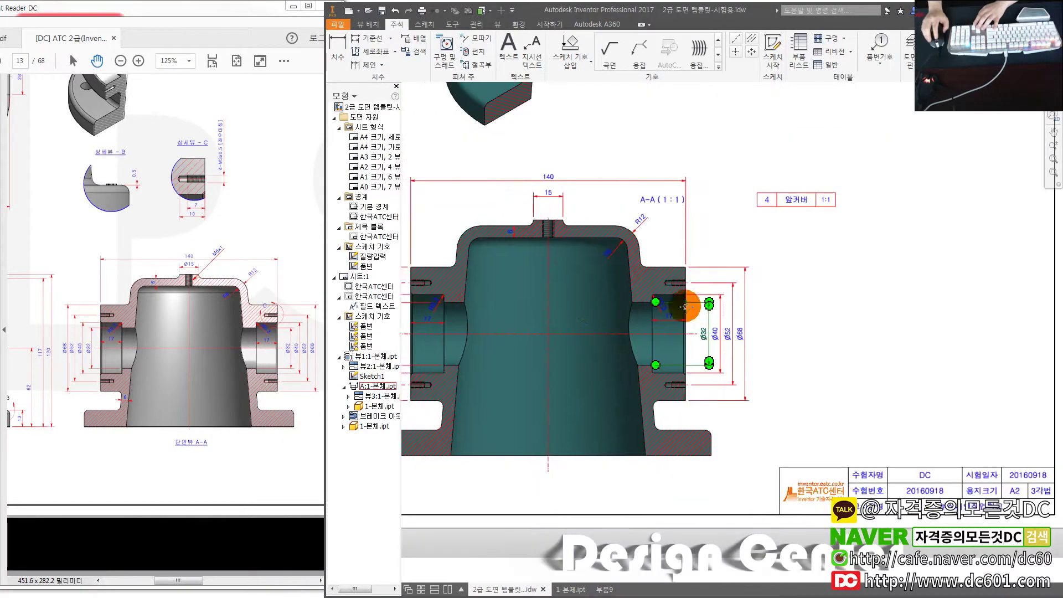
pyautogui.scroll(4, 510, 329)
pyautogui.doubleClick(486, 343)
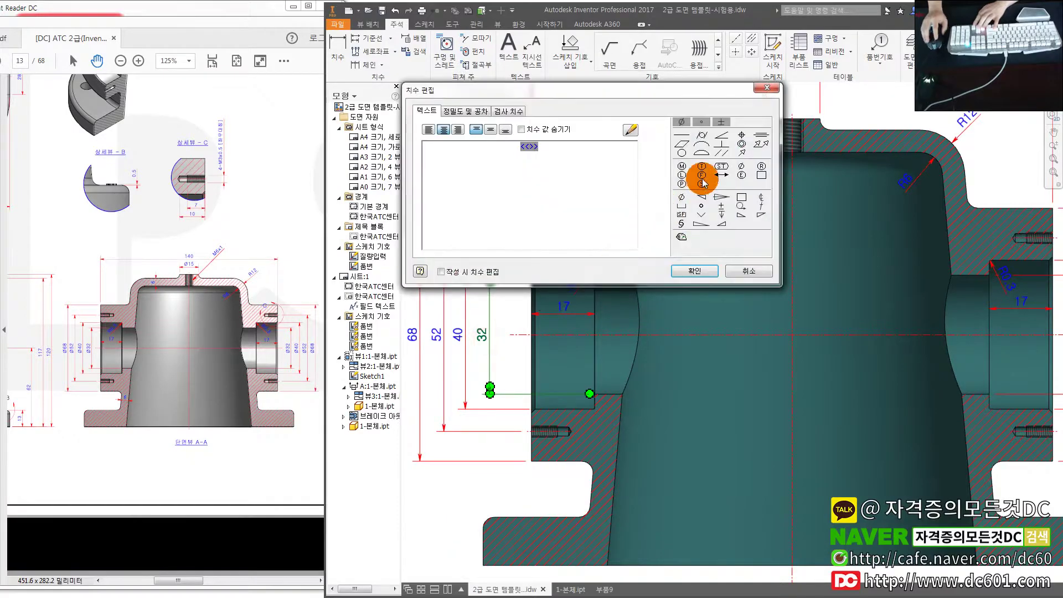
pyautogui.click(742, 175)
pyautogui.click(694, 270)
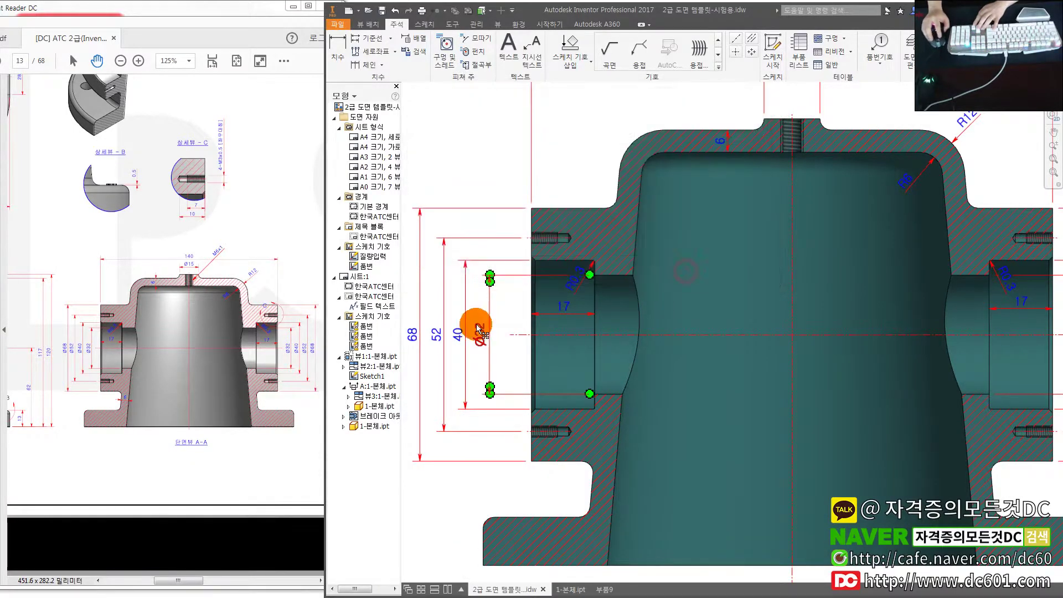
# - Prefix the remaining 40, 52 and 68 dimensions with Ø
pyautogui.doubleClick(455, 333)
pyautogui.click(741, 161)
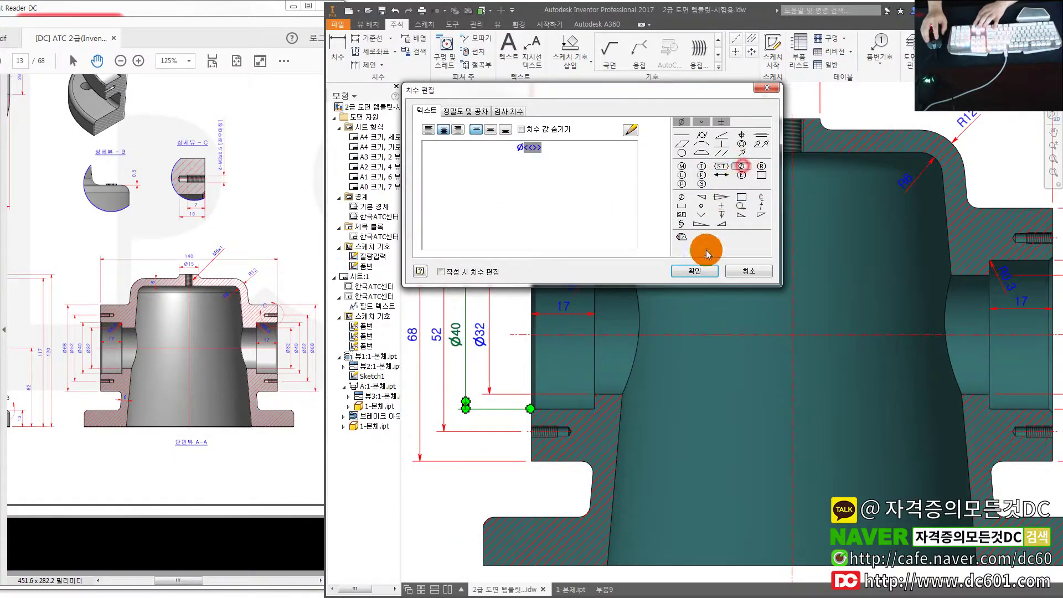
pyautogui.click(686, 260)
pyautogui.doubleClick(439, 332)
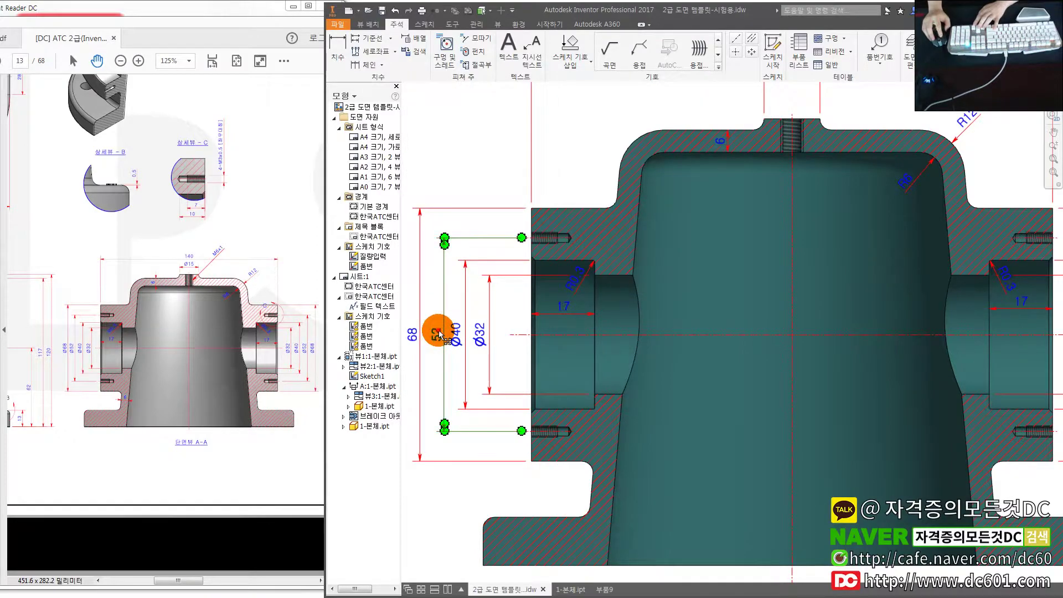
pyautogui.click(740, 166)
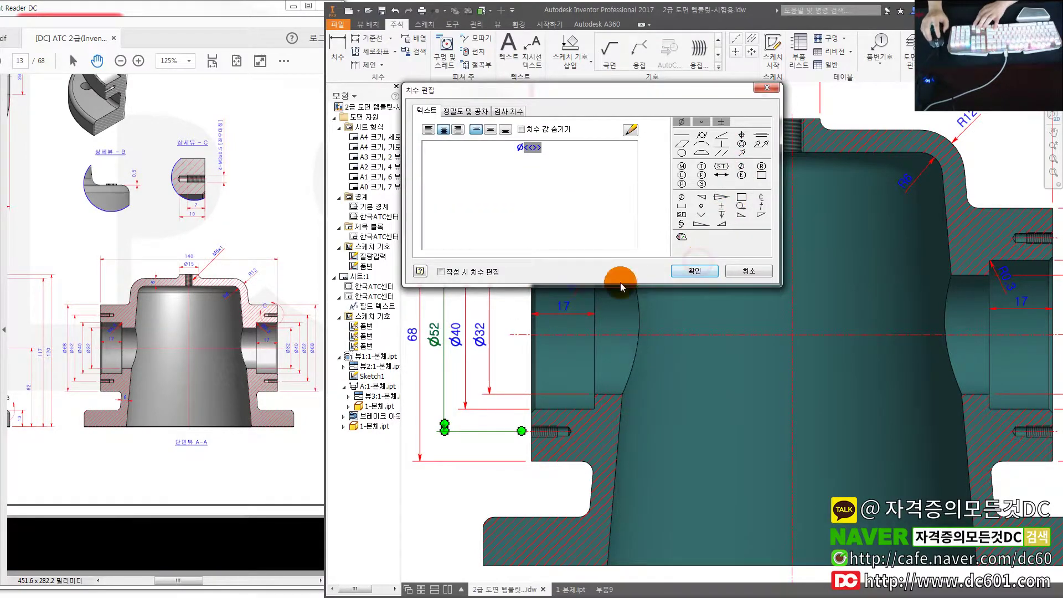
pyautogui.click(687, 270)
pyautogui.doubleClick(413, 333)
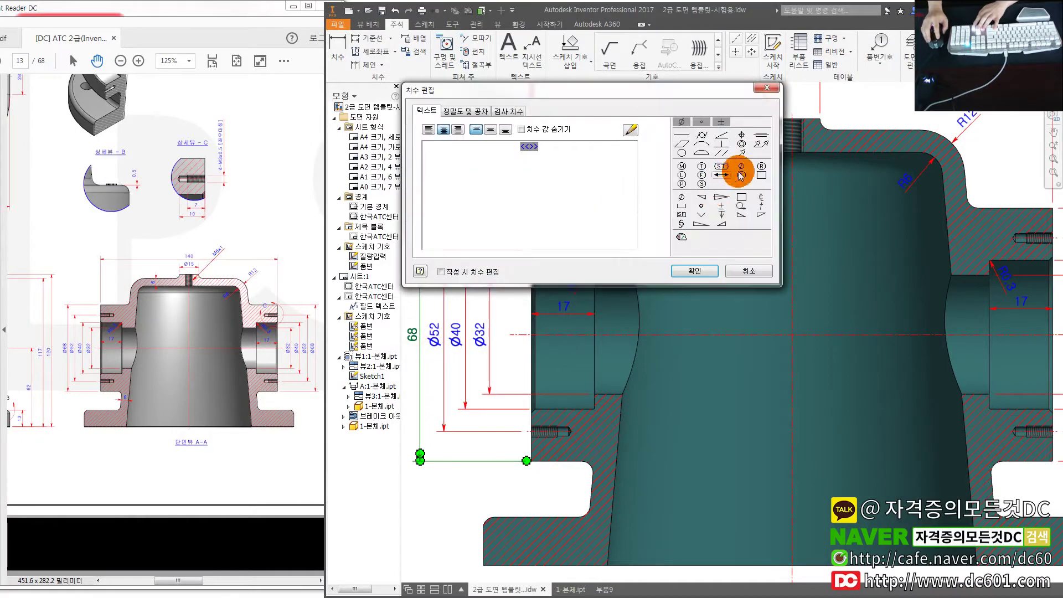
pyautogui.click(739, 171)
pyautogui.click(694, 271)
# - Change the top boss width dimension to read Ø15
pyautogui.moveTo(726, 242); pyautogui.dragTo(612, 317, button='middle')
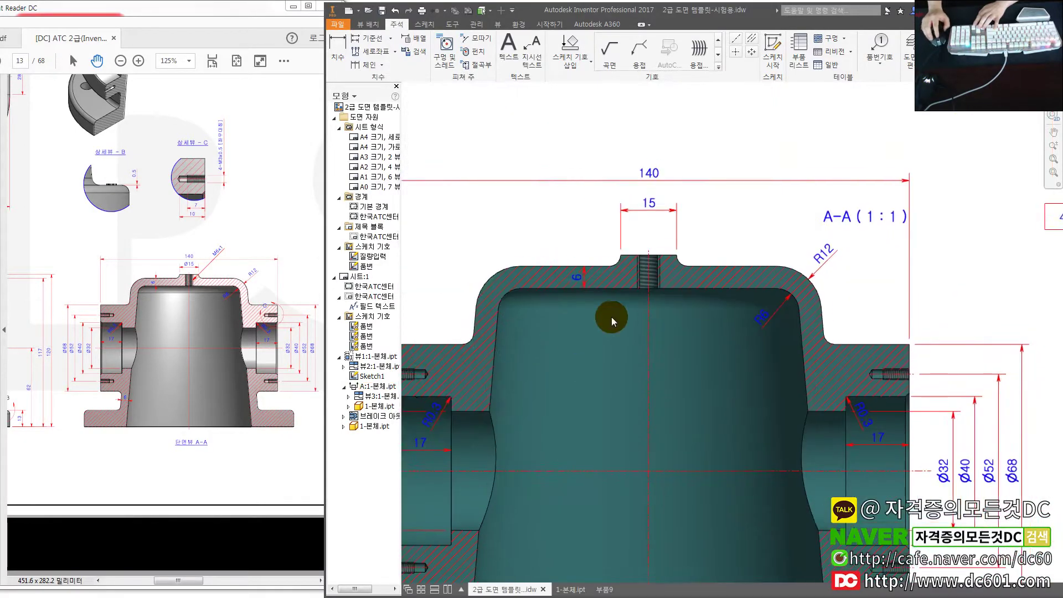
pyautogui.doubleClick(651, 207)
pyautogui.click(736, 167)
pyautogui.click(694, 273)
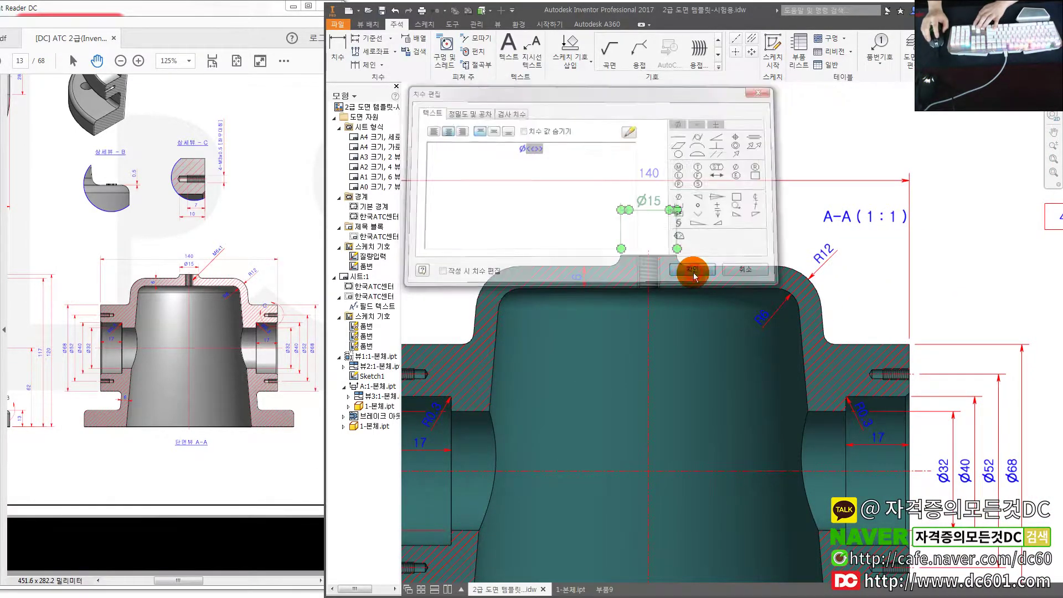
pyautogui.scroll(-5, 692, 271)
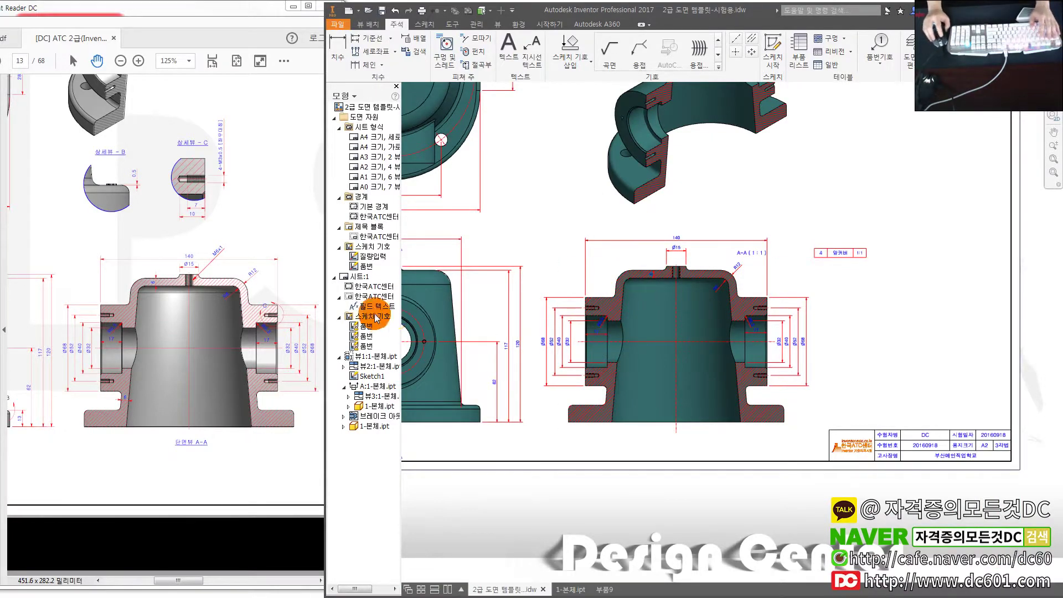
# - Check the reference PDF, then add an M6x1 leader note to the top boss's threaded hole
pyautogui.click(250, 299)
pyautogui.keyDown('ctrl'); pyautogui.scroll(-2, 255, 325); pyautogui.keyUp('ctrl')
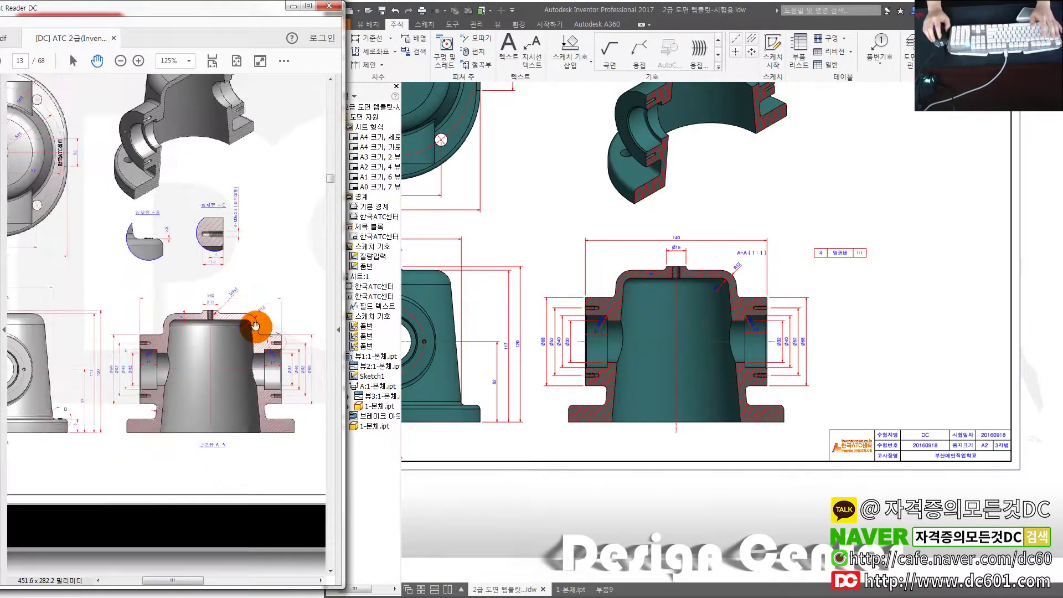
pyautogui.keyDown('ctrl'); pyautogui.scroll(4, 244, 301); pyautogui.keyUp('ctrl')
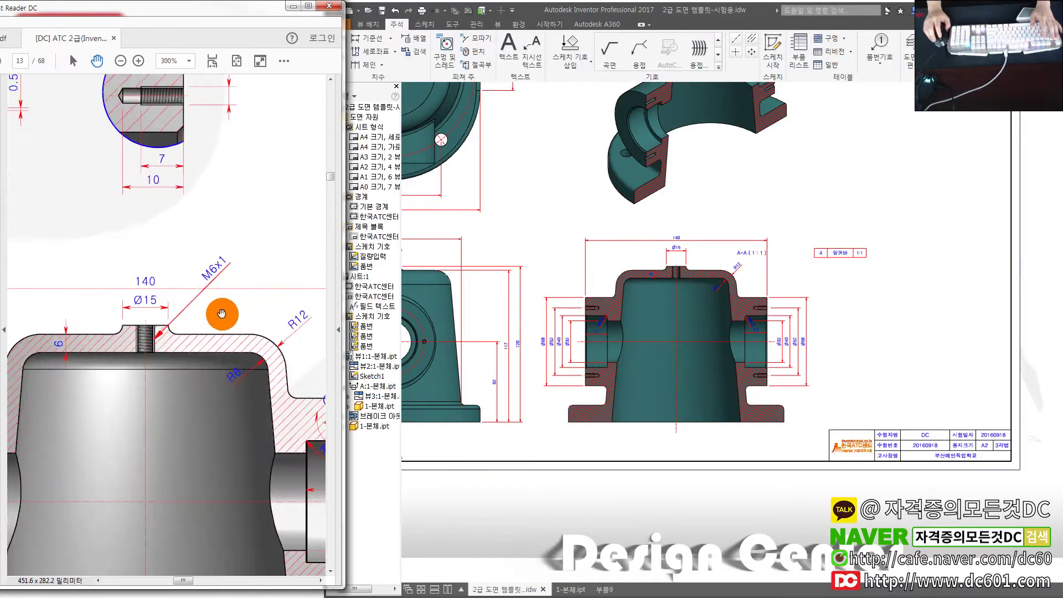
pyautogui.click(677, 252)
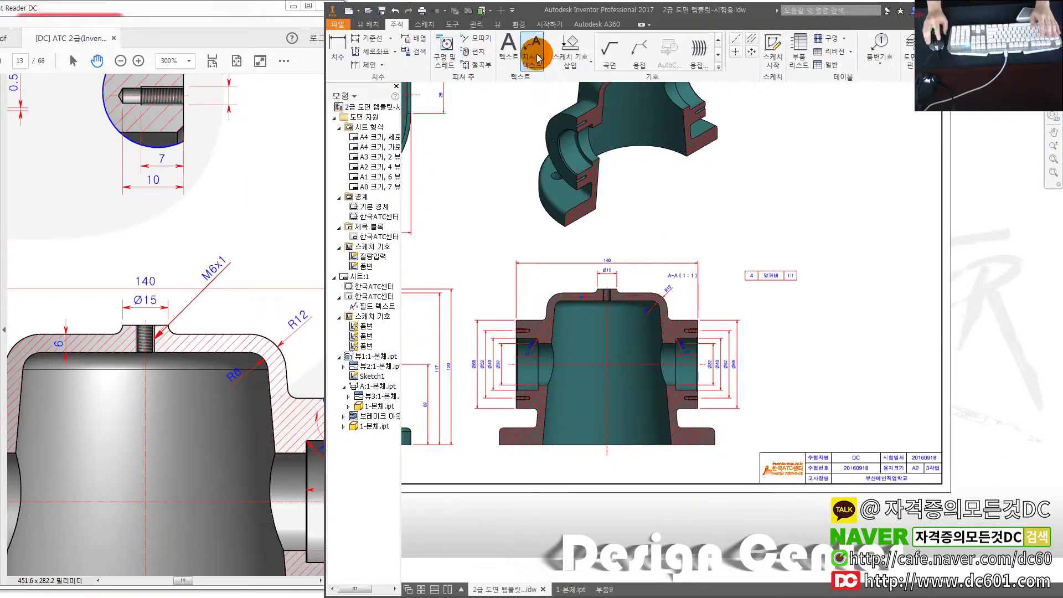
pyautogui.scroll(8, 580, 279)
pyautogui.scroll(1, 580, 280)
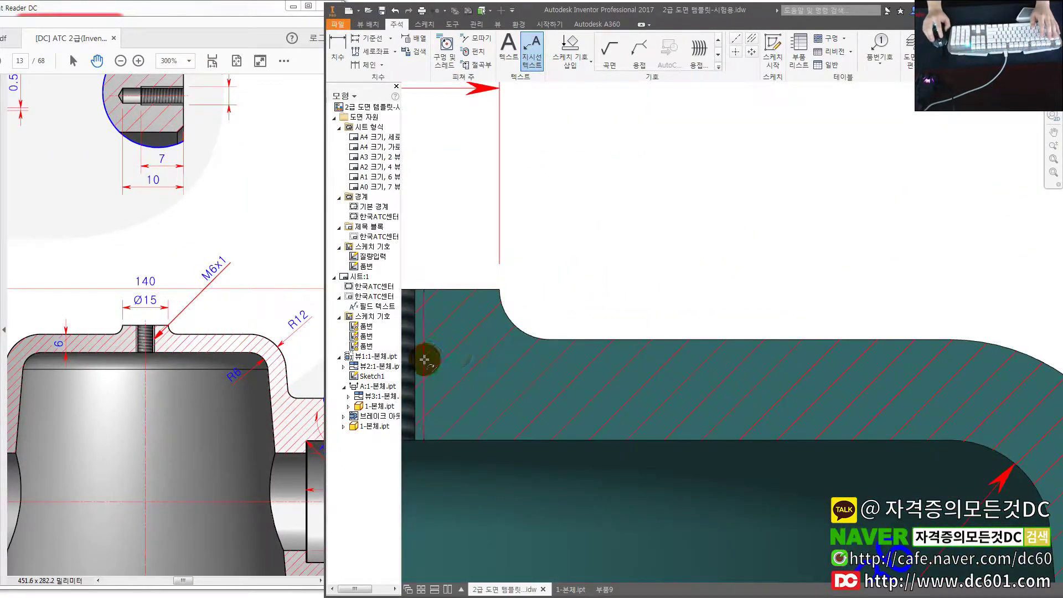
pyautogui.scroll(-3, 575, 277)
pyautogui.click(608, 252)
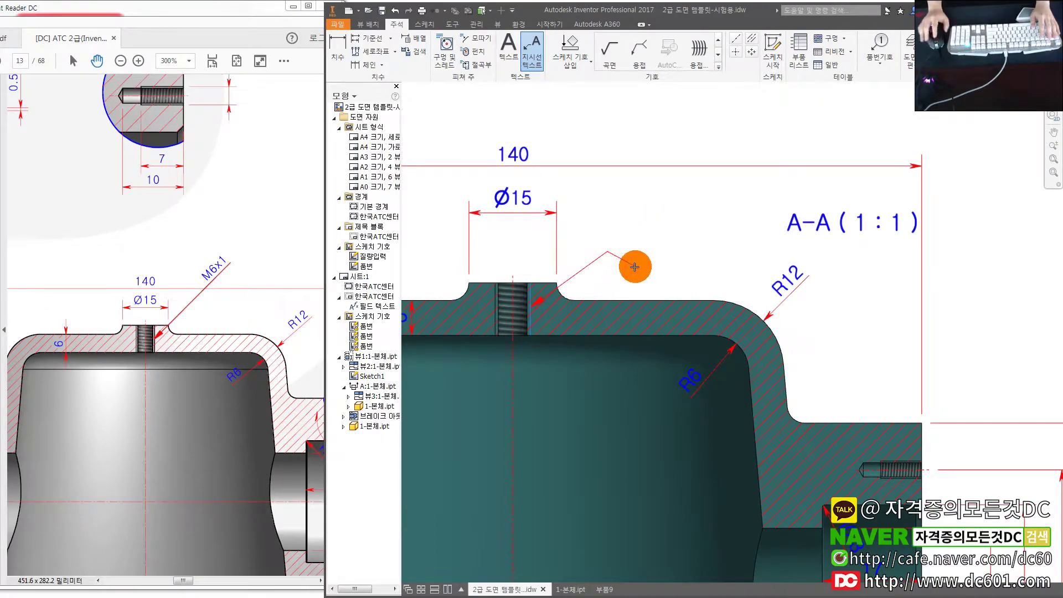
pyautogui.rightClick(638, 264)
pyautogui.click(685, 264)
pyautogui.write('M6x1')
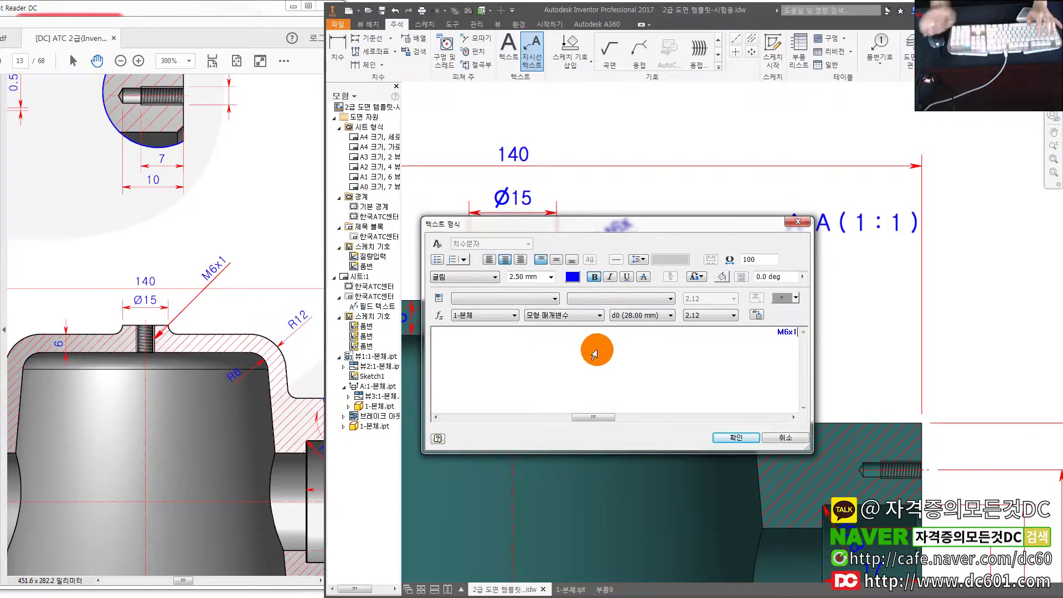
pyautogui.click(739, 437)
# - Zoom around the reference PDF's top view to check the embossed text
pyautogui.scroll(-2, 617, 271)
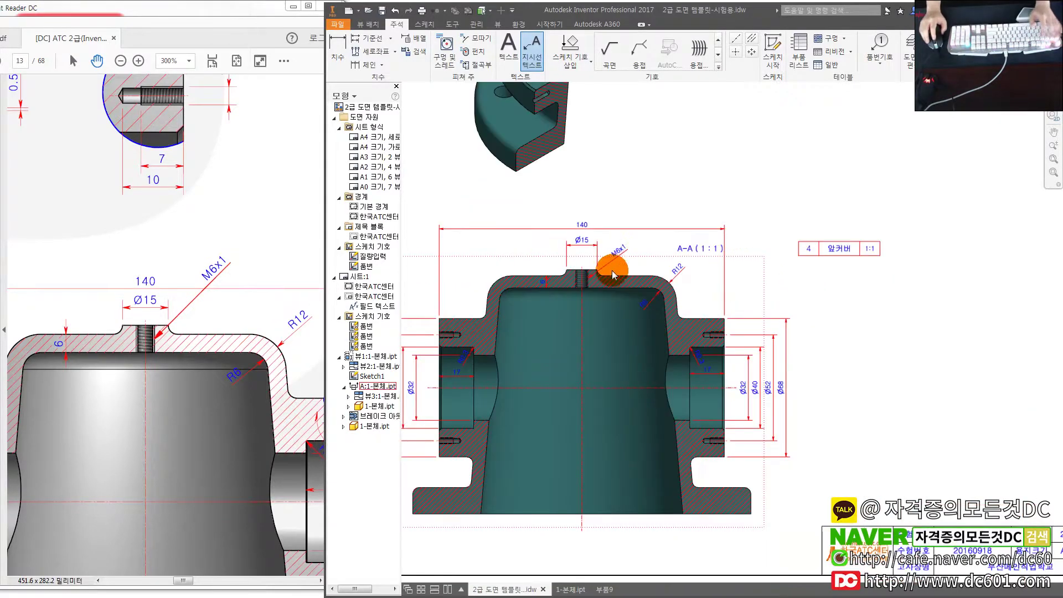
pyautogui.scroll(-1, 730, 260)
pyautogui.scroll(-2, 731, 261)
pyautogui.moveTo(316, 315); pyautogui.dragTo(339, 248)
pyautogui.keyDown('ctrl'); pyautogui.scroll(-3, 249, 321); pyautogui.keyUp('ctrl')
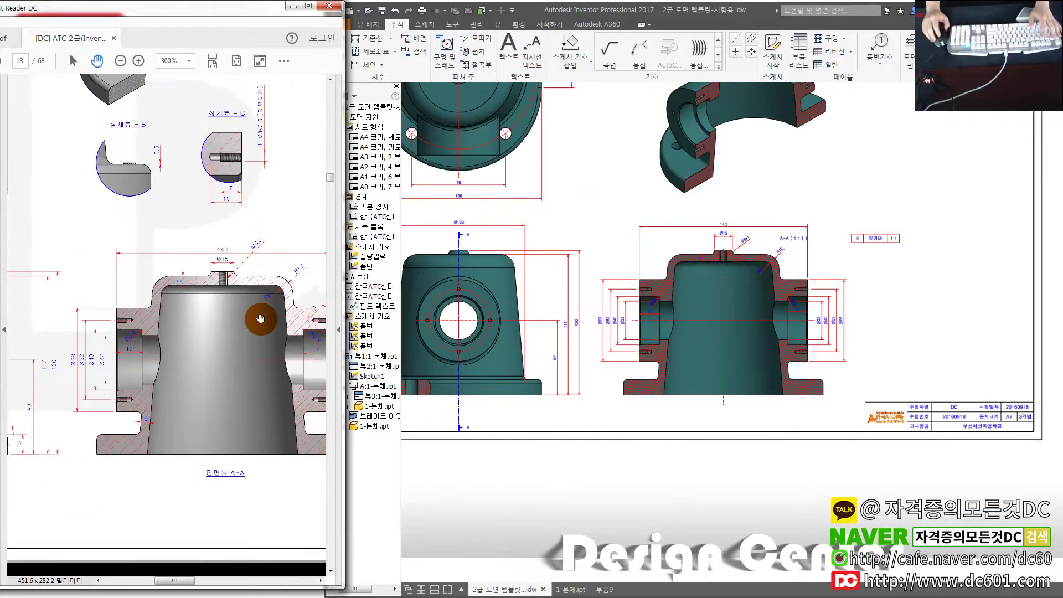
pyautogui.keyDown('ctrl'); pyautogui.scroll(-1, 257, 327); pyautogui.keyUp('ctrl')
pyautogui.keyDown('ctrl'); pyautogui.scroll(-1, 257, 327); pyautogui.keyUp('ctrl')
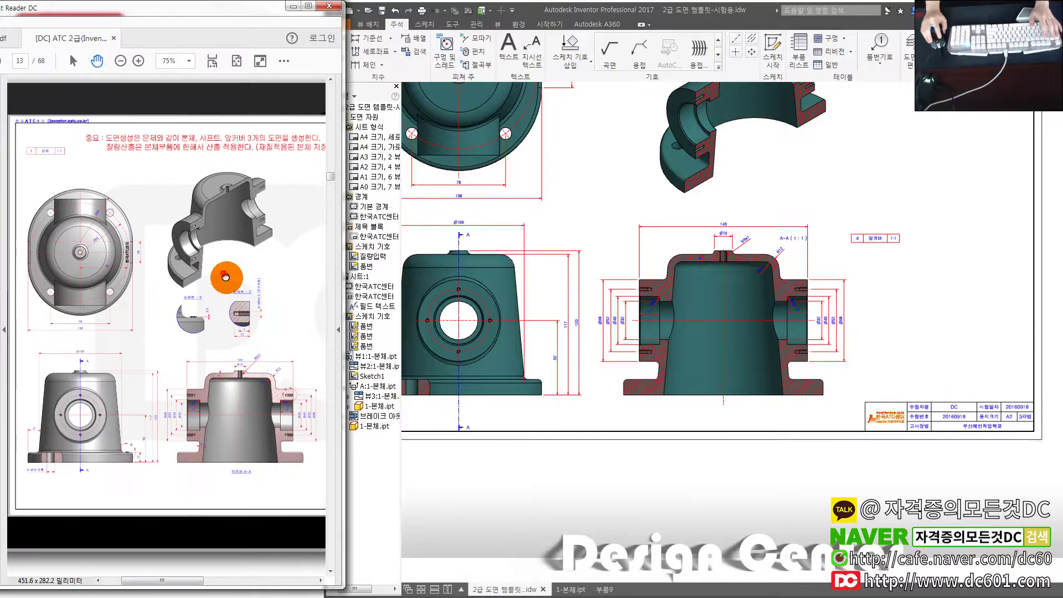
pyautogui.keyDown('ctrl'); pyautogui.scroll(-1, 236, 302); pyautogui.keyUp('ctrl')
pyautogui.keyDown('ctrl'); pyautogui.scroll(2, 109, 464); pyautogui.keyUp('ctrl')
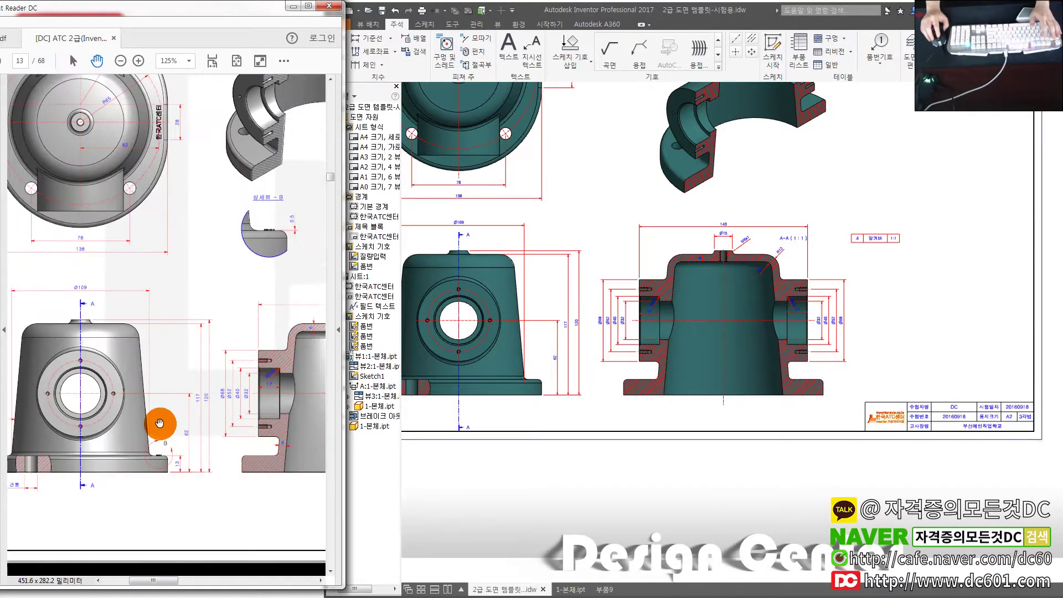
pyautogui.keyDown('ctrl'); pyautogui.scroll(2, 159, 448); pyautogui.keyUp('ctrl')
pyautogui.keyDown('ctrl'); pyautogui.scroll(-1, 180, 459); pyautogui.keyUp('ctrl')
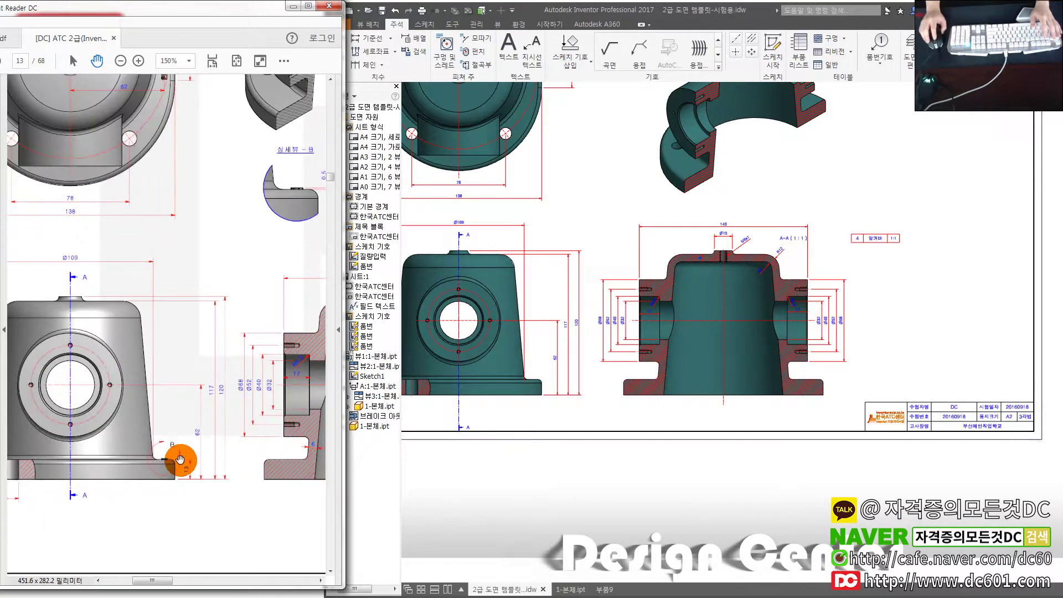
pyautogui.scroll(2, 166, 393)
pyautogui.keyDown('ctrl'); pyautogui.scroll(-1, 242, 445); pyautogui.keyUp('ctrl')
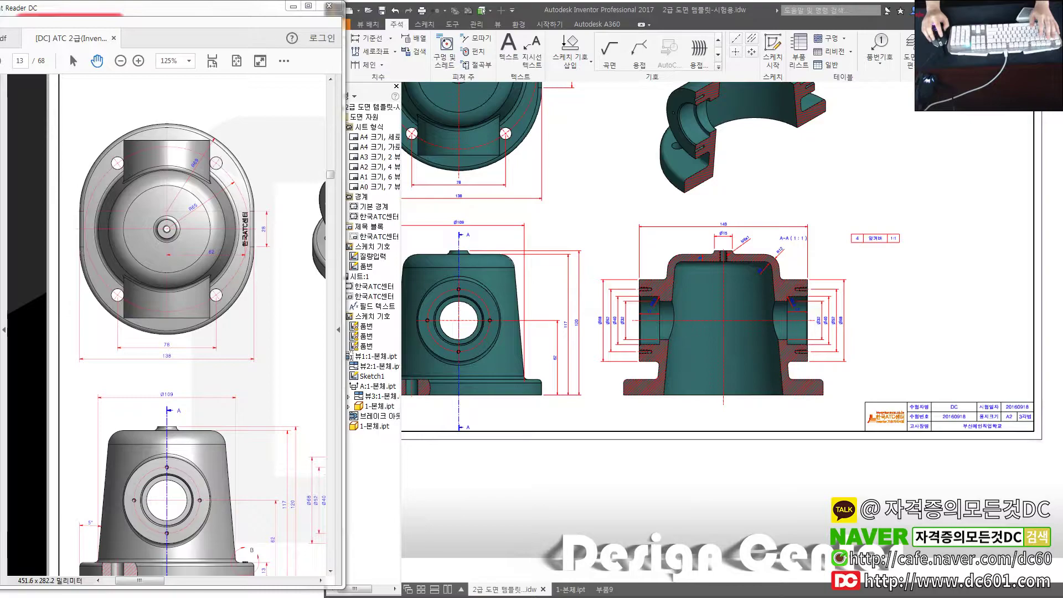
pyautogui.keyDown('ctrl'); pyautogui.scroll(1, 280, 399); pyautogui.keyUp('ctrl')
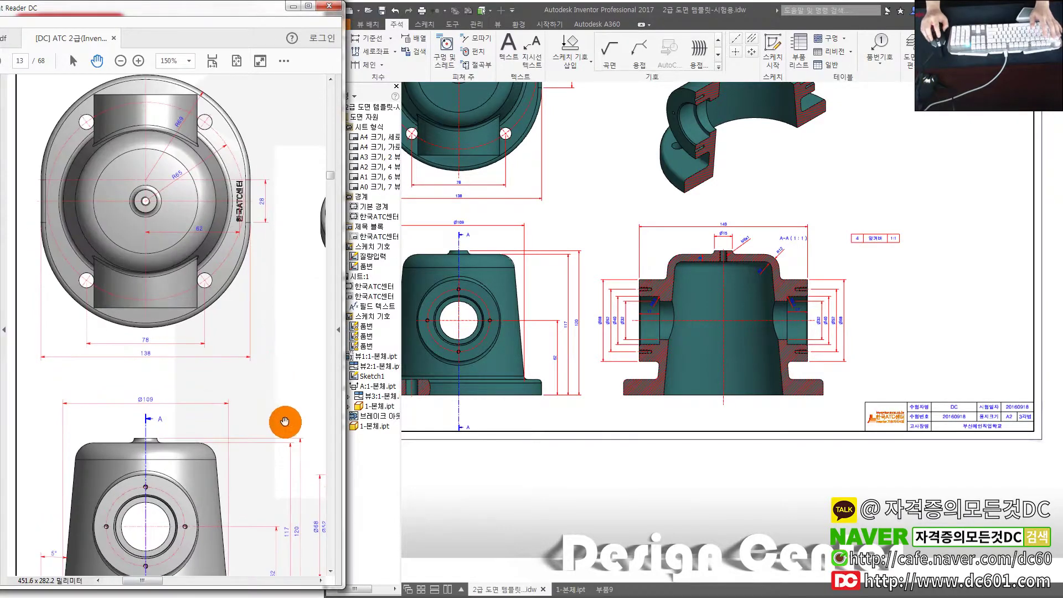
pyautogui.keyDown('ctrl'); pyautogui.scroll(1, 229, 310); pyautogui.keyUp('ctrl')
pyautogui.keyDown('ctrl'); pyautogui.scroll(1, 221, 420); pyautogui.keyUp('ctrl')
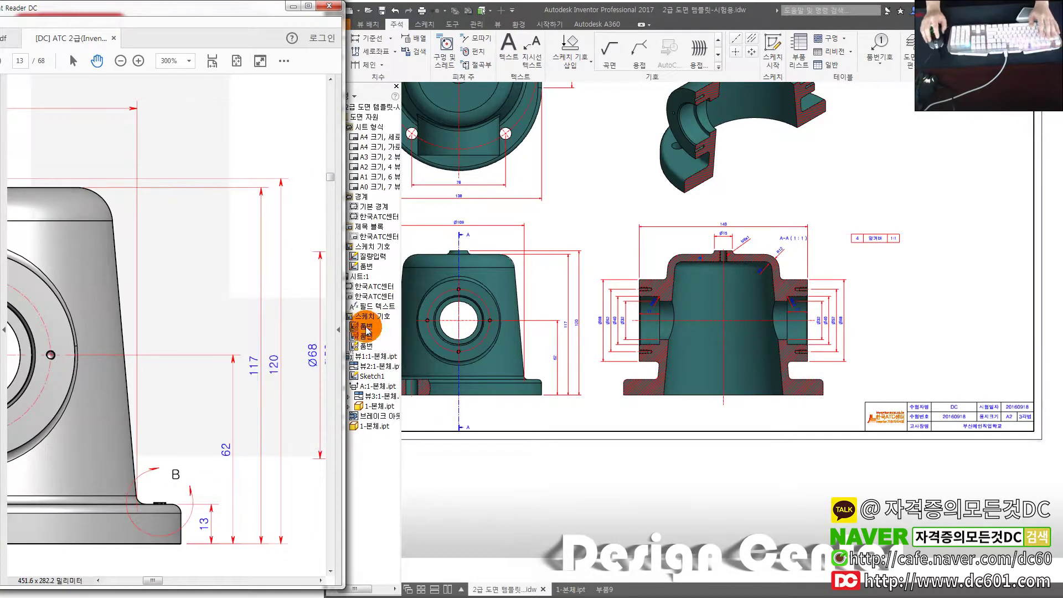
pyautogui.keyDown('ctrl'); pyautogui.scroll(-1, 199, 288); pyautogui.keyUp('ctrl')
pyautogui.scroll(3, 210, 332)
pyautogui.scroll(2, 221, 321)
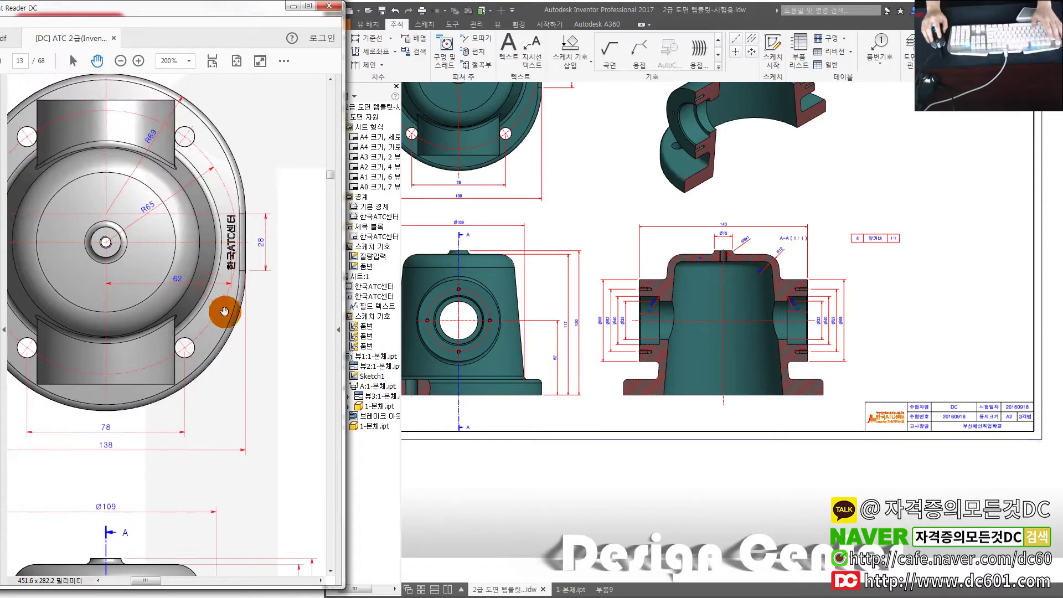
# - Select the drawing's front view and bring up its context menu of actions
pyautogui.click(439, 237)
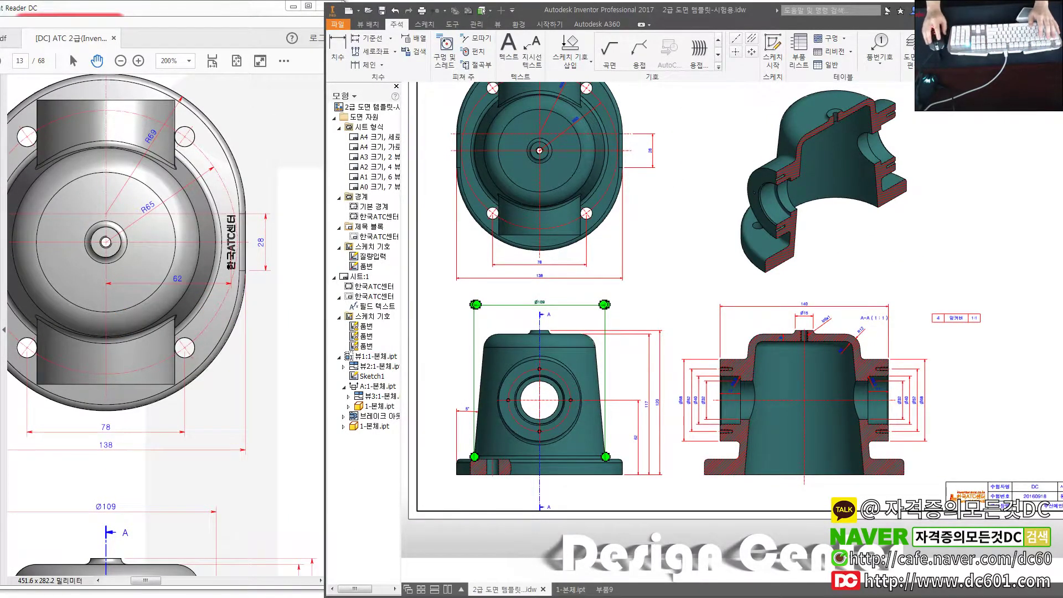
pyautogui.moveTo(544, 220); pyautogui.dragTo(683, 340, button='middle')
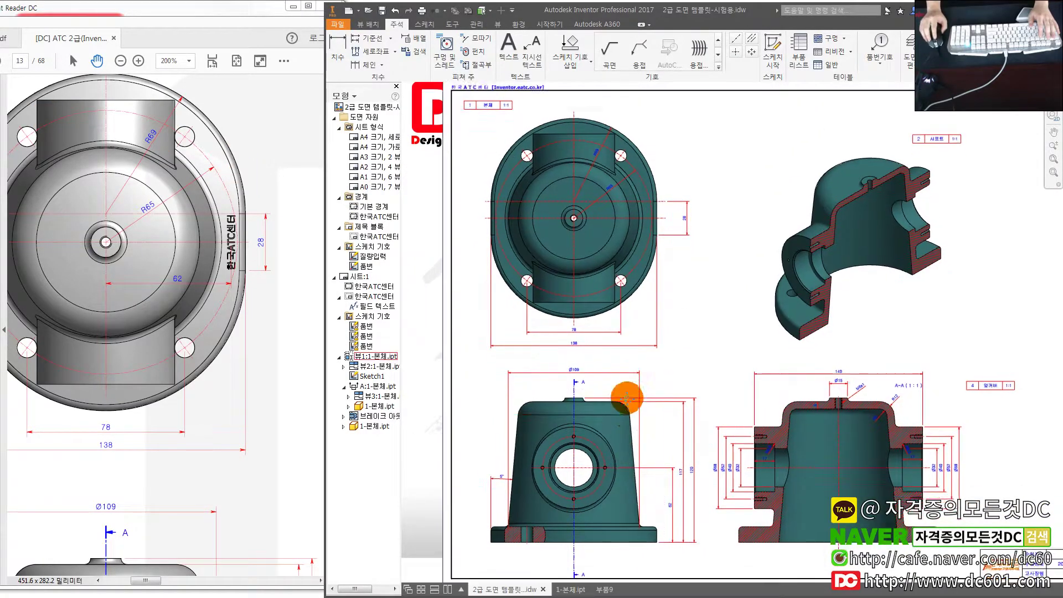
pyautogui.rightClick(655, 398)
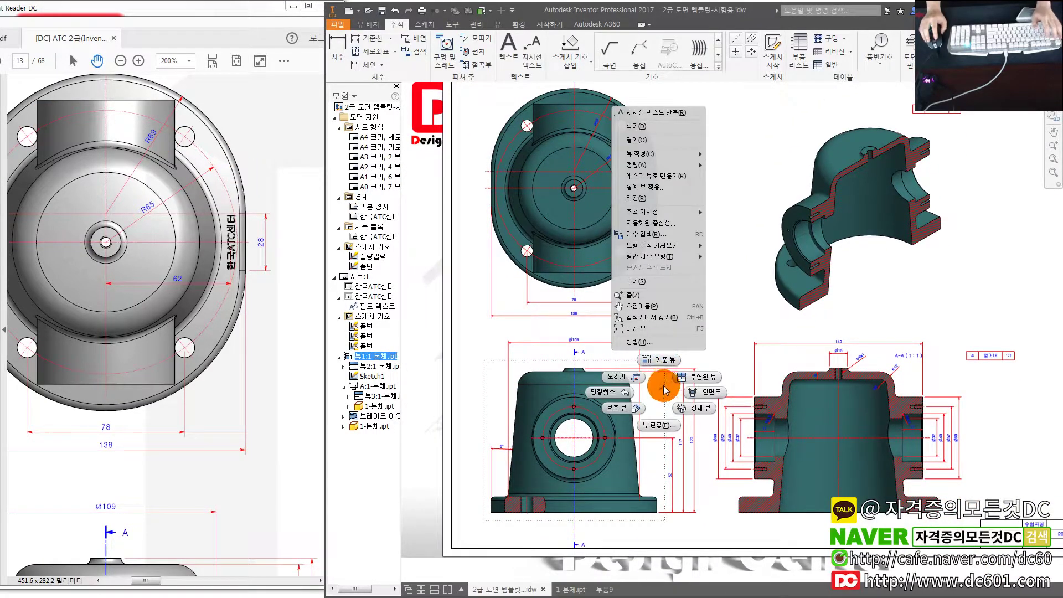
pyautogui.press('Escape')
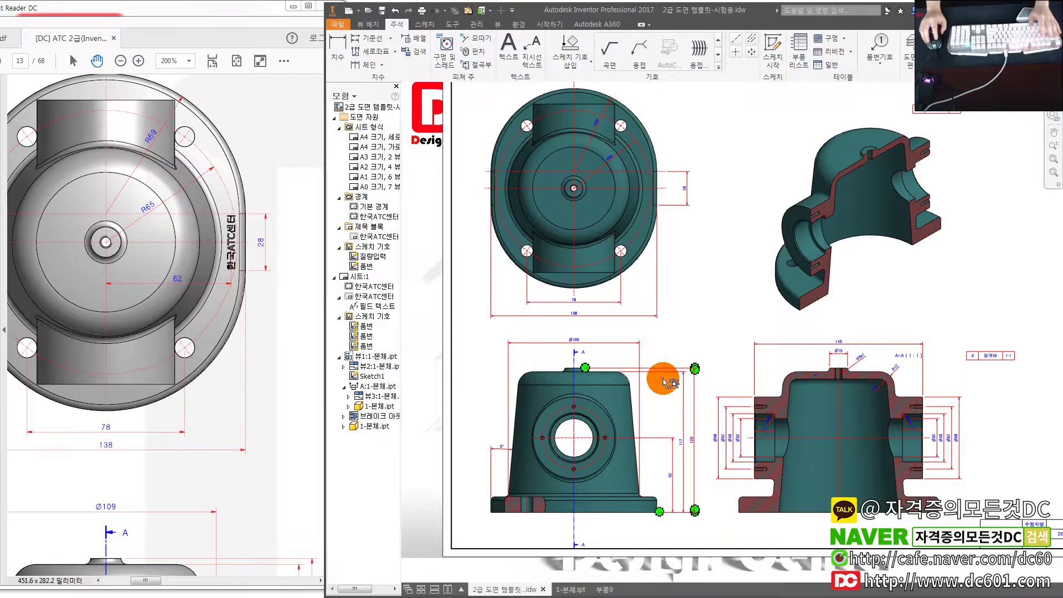
pyautogui.rightClick(659, 394)
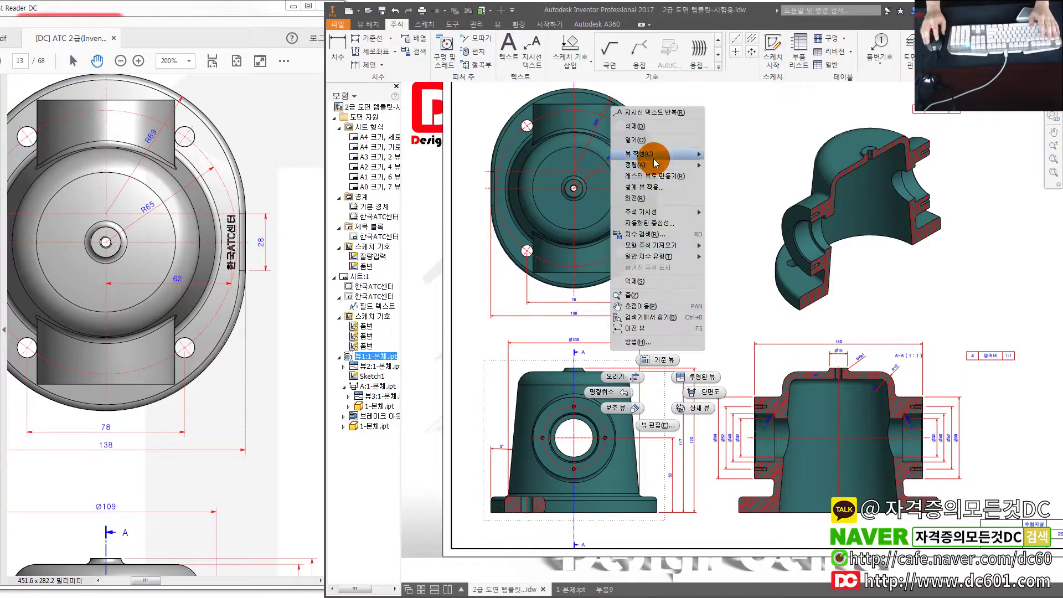
# - Open the housing part 1-본체.ipt from the front view, then return to the reference PDF
pyautogui.click(635, 140)
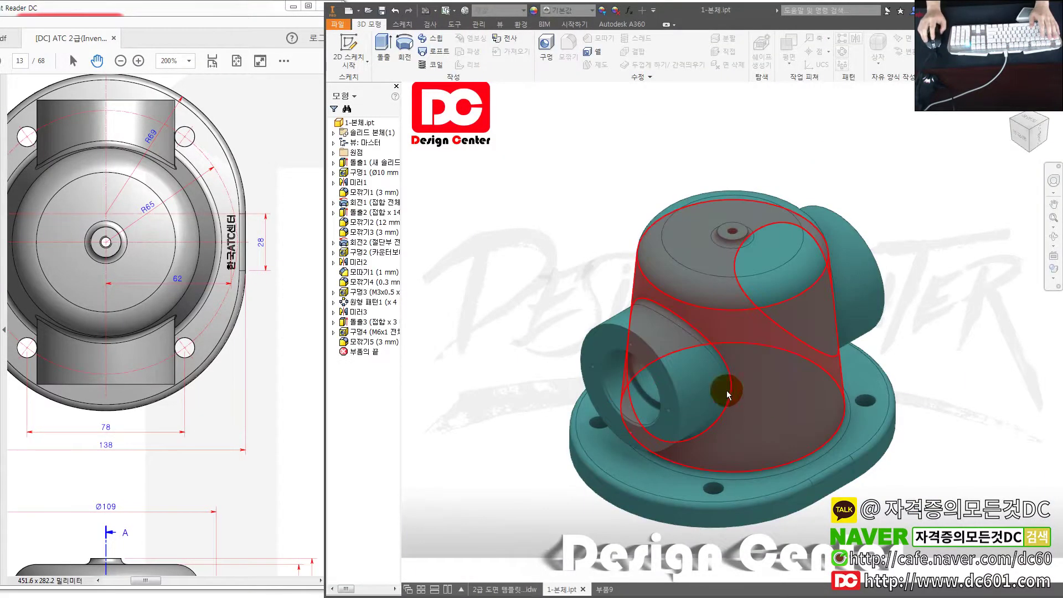
pyautogui.moveTo(812, 452); pyautogui.dragTo(680, 424, button='middle')
pyautogui.click(268, 351)
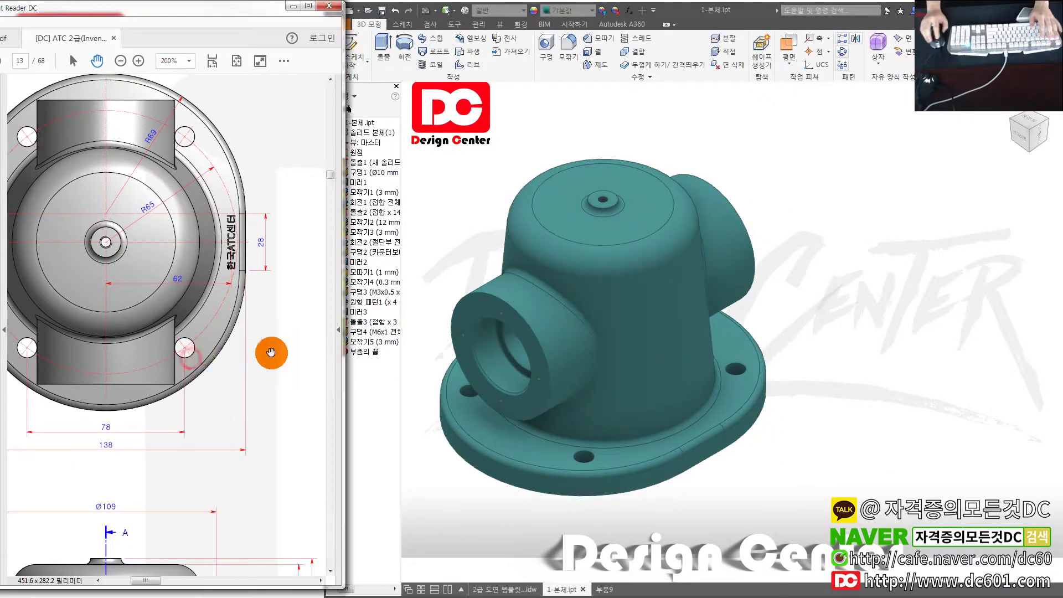
# - Pan the reference drawing to the Note block, then pick the housing flange's top face
pyautogui.keyDown('ctrl'); pyautogui.scroll(-3, 268, 360); pyautogui.keyUp('ctrl')
pyautogui.moveTo(268, 373)
pyautogui.mouseDown()
pyautogui.moveTo(269, 391)
pyautogui.moveTo(138, 373)
pyautogui.mouseUp()
pyautogui.keyDown('ctrl'); pyautogui.scroll(1, 269, 391); pyautogui.keyUp('ctrl')
pyautogui.scroll(-2, 233, 431)
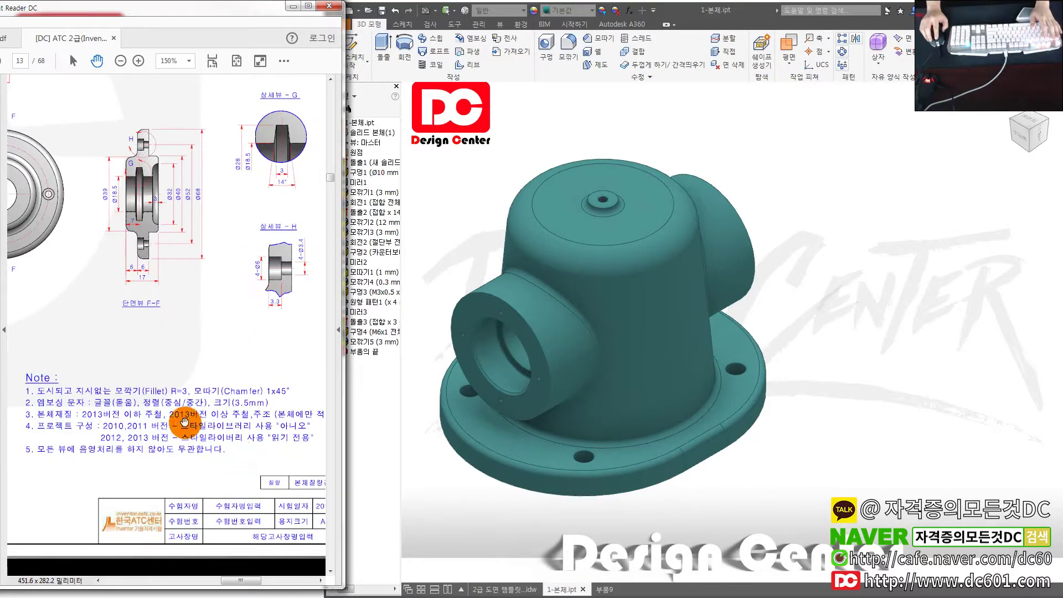
pyautogui.keyDown('ctrl'); pyautogui.scroll(1, 266, 408); pyautogui.keyUp('ctrl')
pyautogui.keyDown('ctrl'); pyautogui.scroll(1, 216, 408); pyautogui.keyUp('ctrl')
pyautogui.moveTo(143, 397)
pyautogui.mouseDown()
pyautogui.moveTo(201, 422)
pyautogui.moveTo(201, 392)
pyautogui.moveTo(208, 399)
pyautogui.moveTo(175, 387)
pyautogui.mouseUp()
pyautogui.keyDown('ctrl'); pyautogui.scroll(-1, 175, 388); pyautogui.keyUp('ctrl')
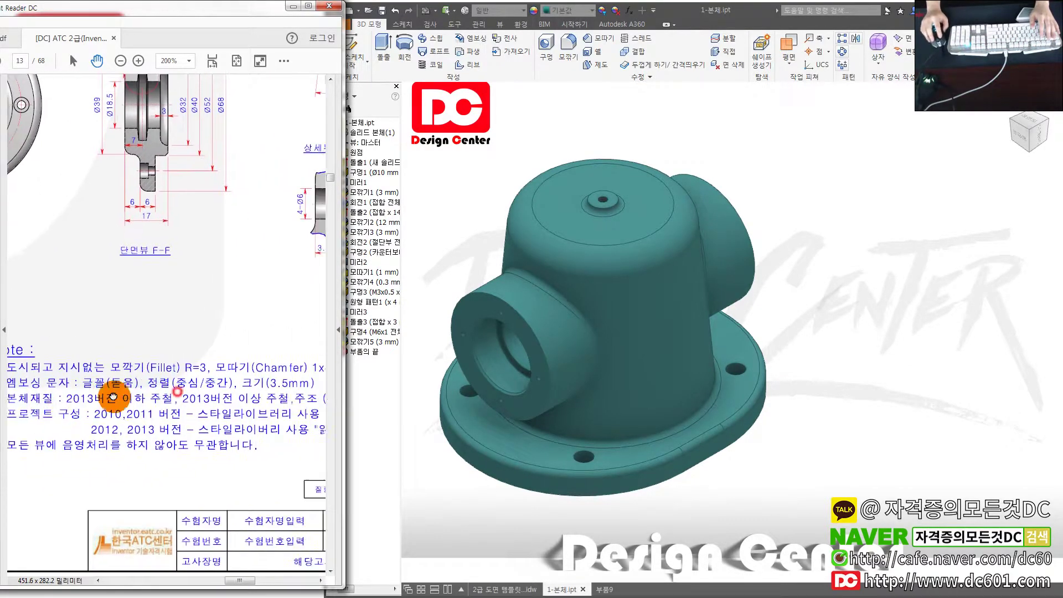
pyautogui.click(703, 431)
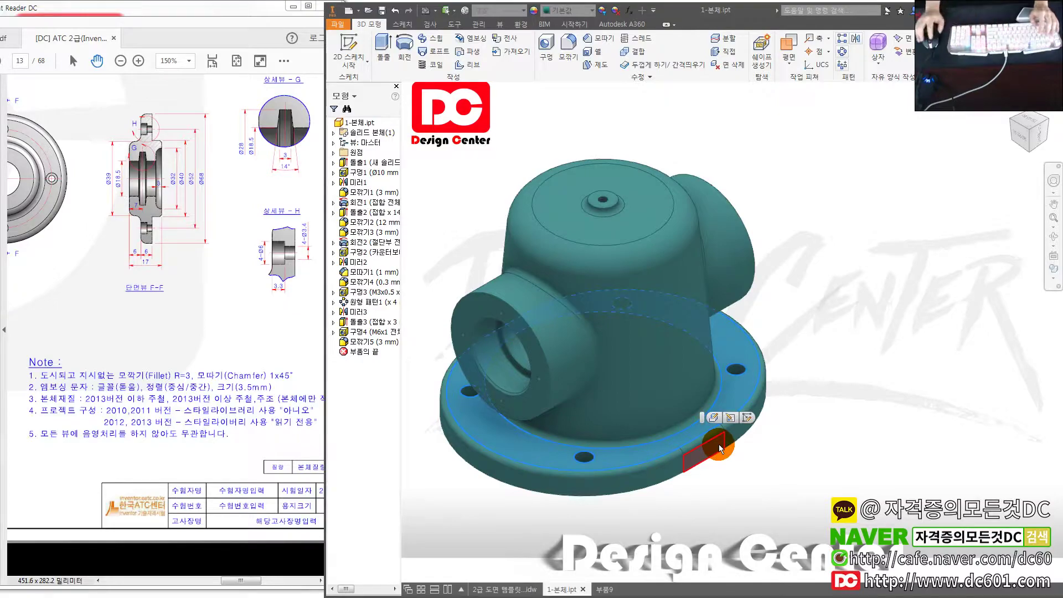
# - Start a new sketch on the flange face, rechecking the reference PDF
pyautogui.press('s')
pyautogui.click(701, 426)
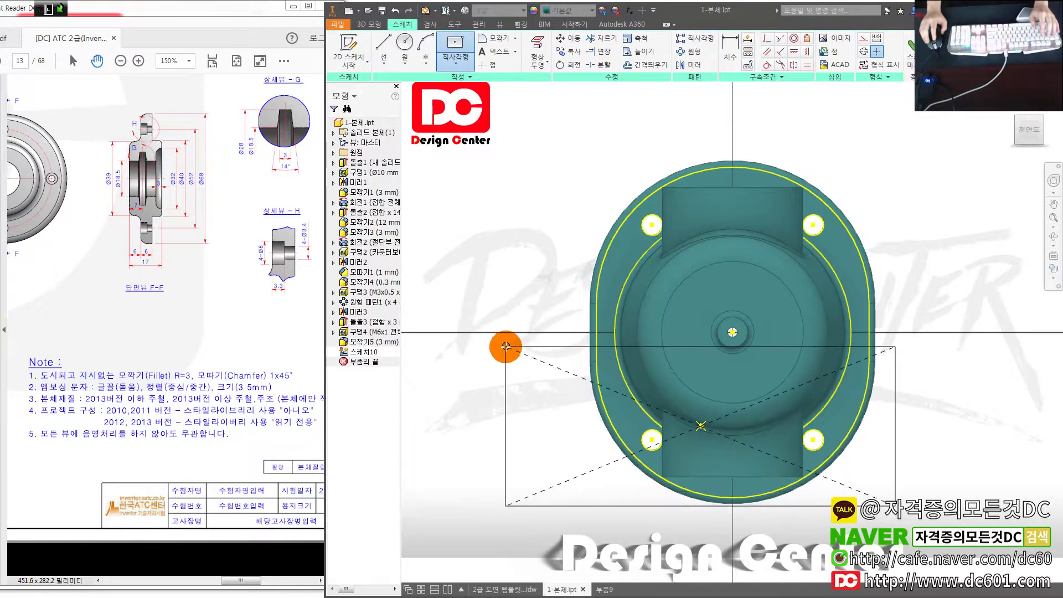
pyautogui.press('Escape')
pyautogui.press('Escape')
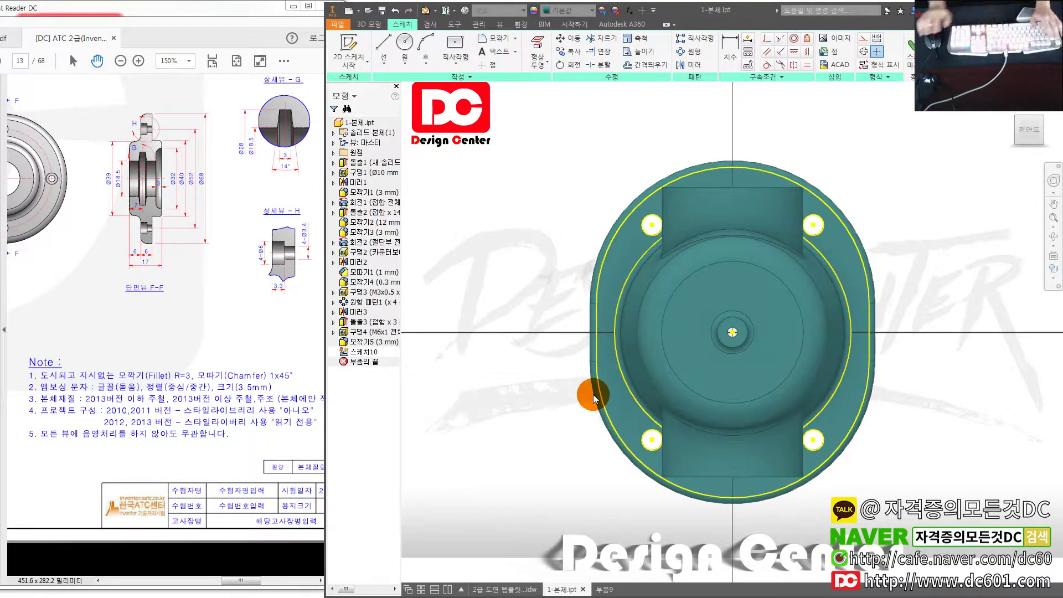
pyautogui.click(278, 342)
pyautogui.keyDown('ctrl'); pyautogui.scroll(-1, 212, 349); pyautogui.keyUp('ctrl')
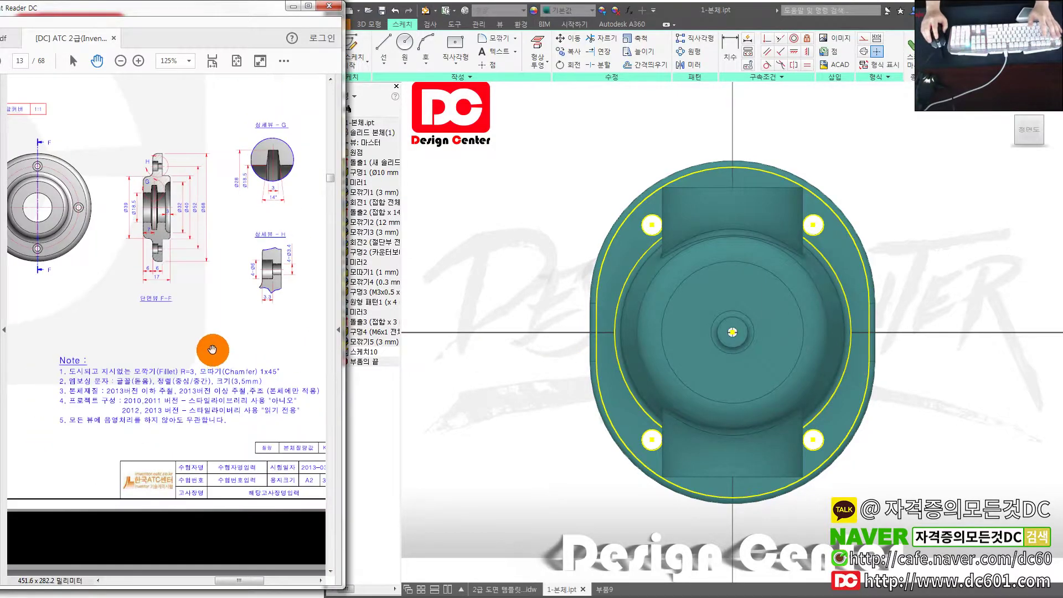
pyautogui.keyDown('ctrl'); pyautogui.scroll(1, 192, 370); pyautogui.keyUp('ctrl')
pyautogui.keyDown('ctrl'); pyautogui.scroll(-1, 188, 386); pyautogui.keyUp('ctrl')
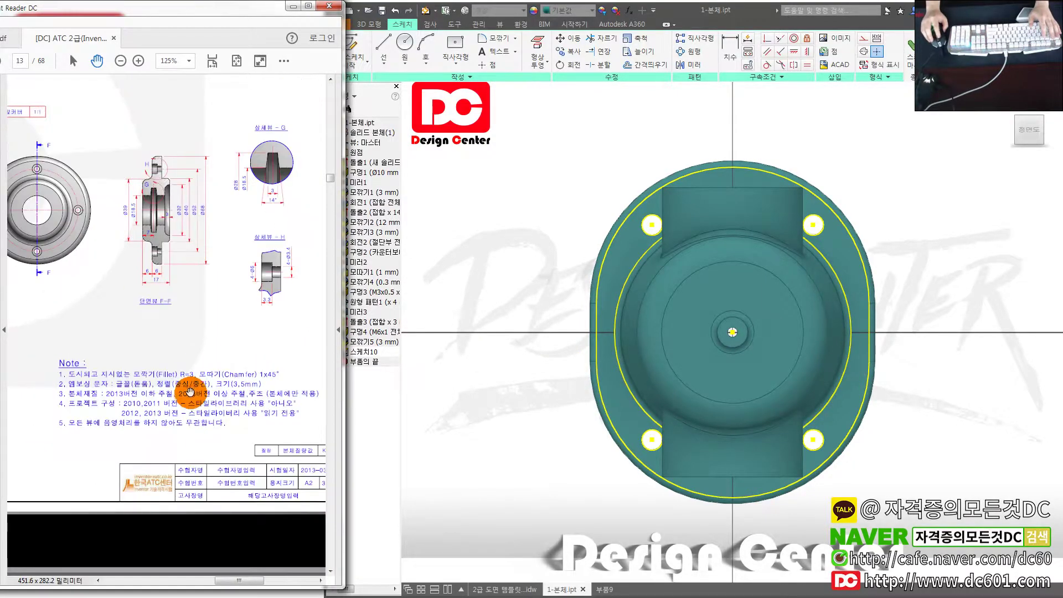
pyautogui.click(924, 314)
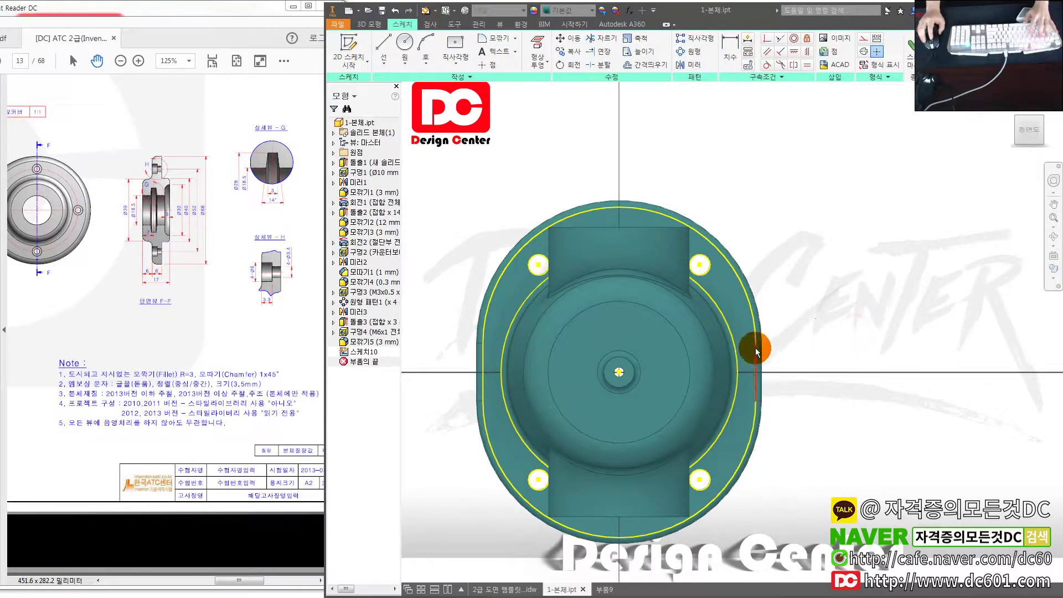
pyautogui.scroll(-3, 796, 357)
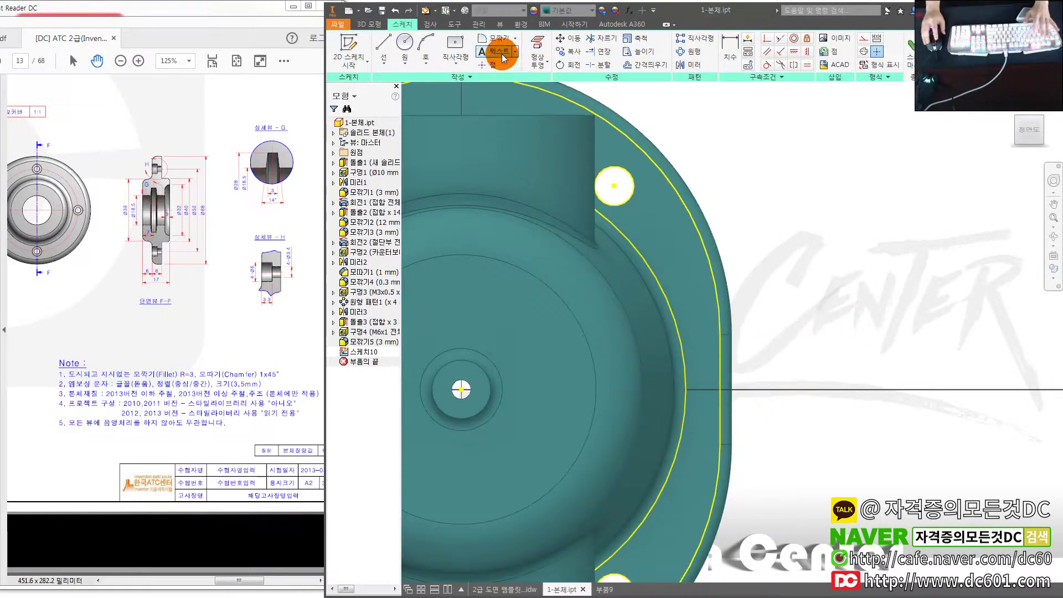
pyautogui.moveTo(497, 51)
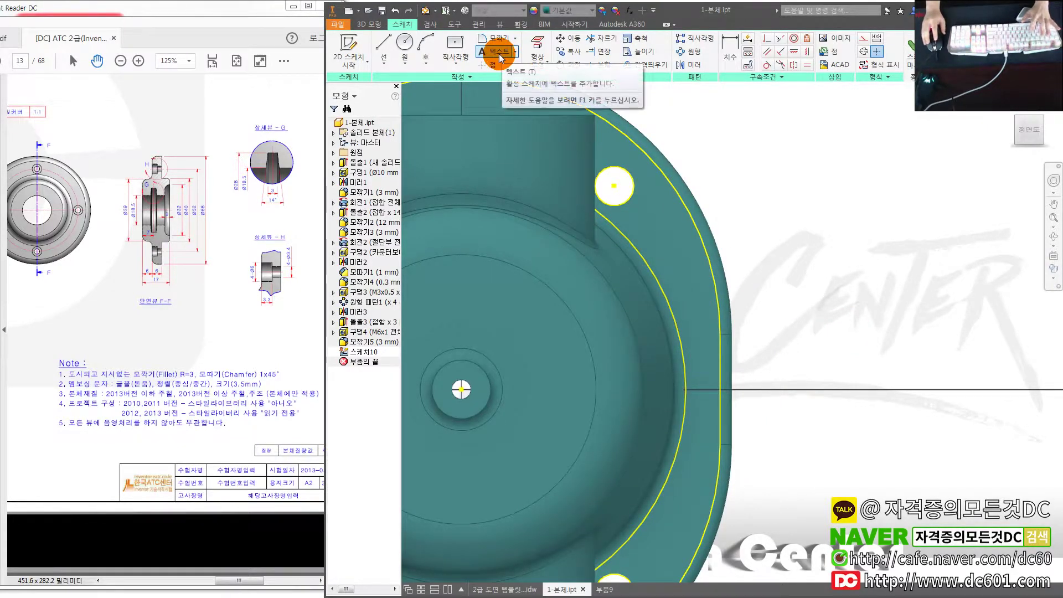
# - Place sketch text 한국ATC센터 on the flange face
pyautogui.click(500, 57)
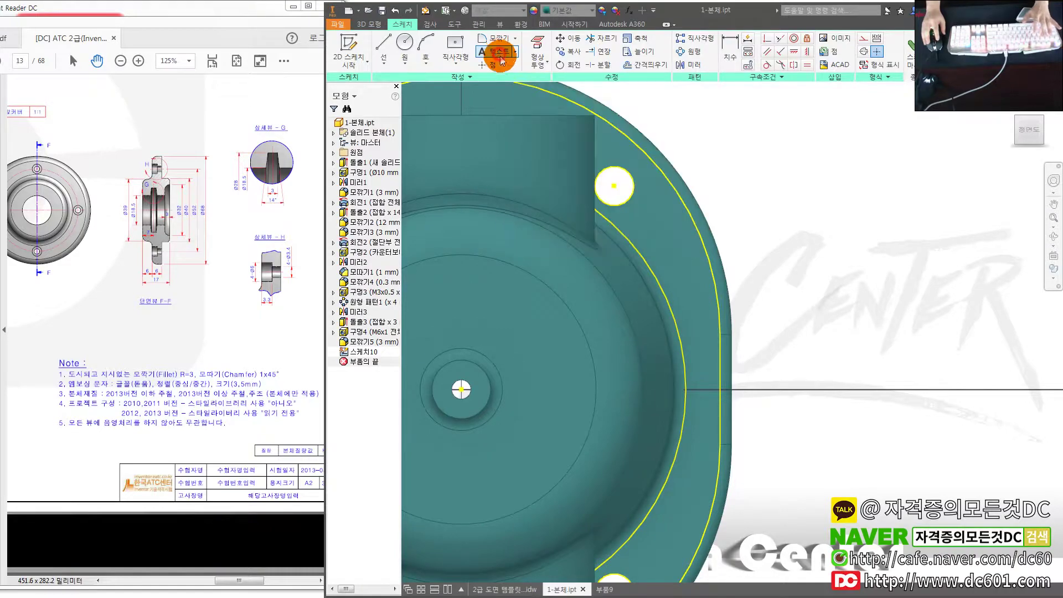
pyautogui.click(702, 450)
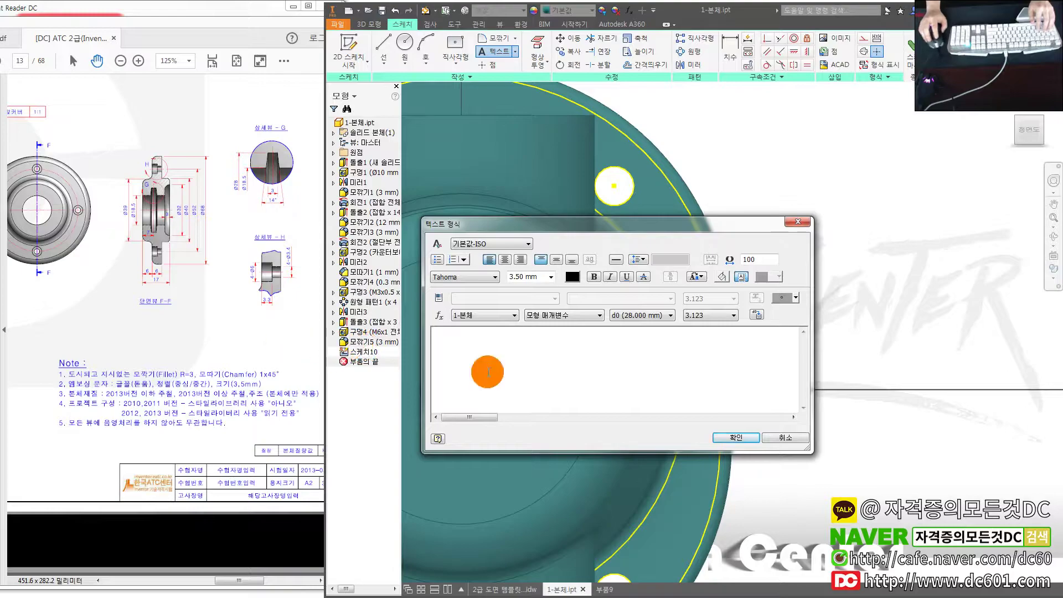
pyautogui.write('한국ATC센터')
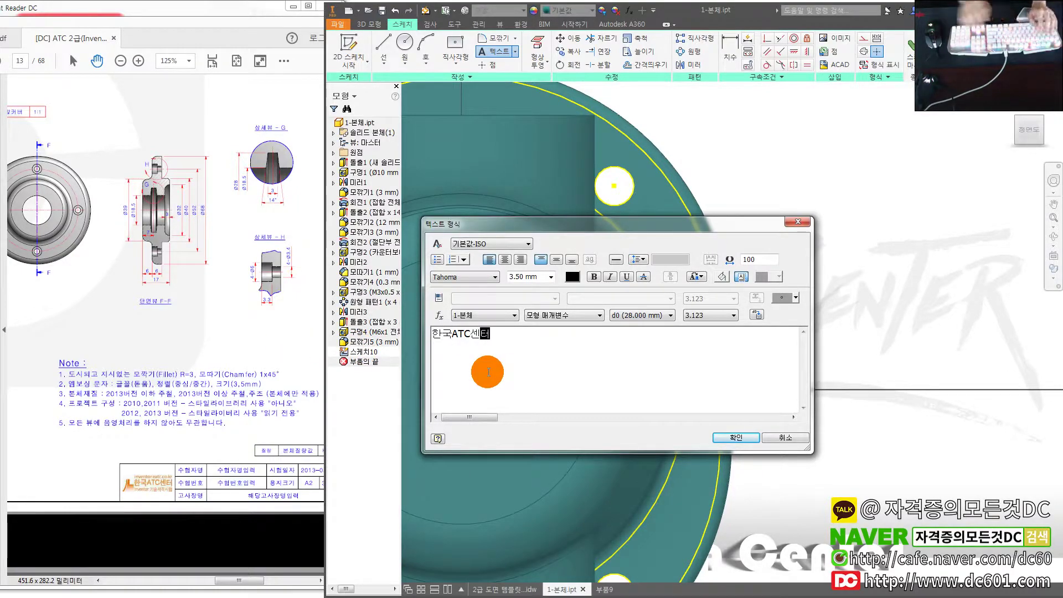
pyautogui.hotkey('ctrl', 'a')
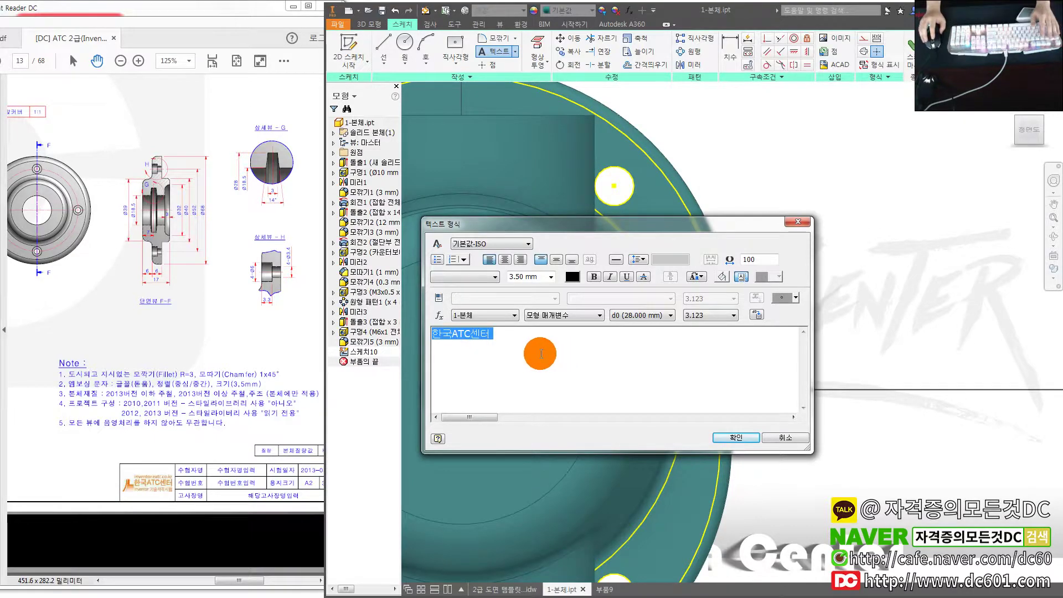
# - Set the text font to 돋움, centre it horizontally and vertically, and confirm
pyautogui.click(480, 284)
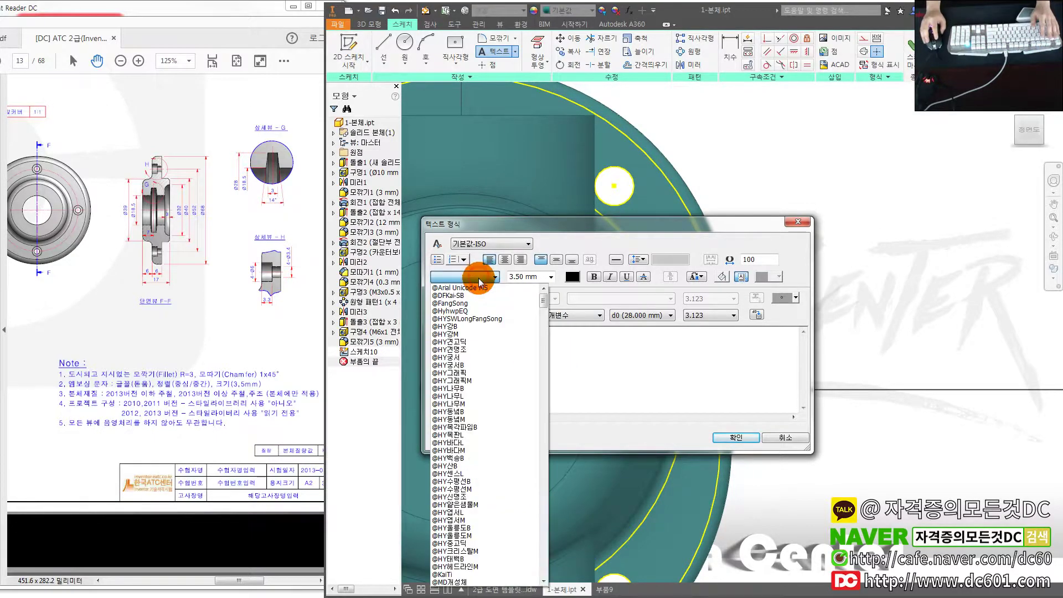
pyautogui.moveTo(543, 346); pyautogui.dragTo(558, 554)
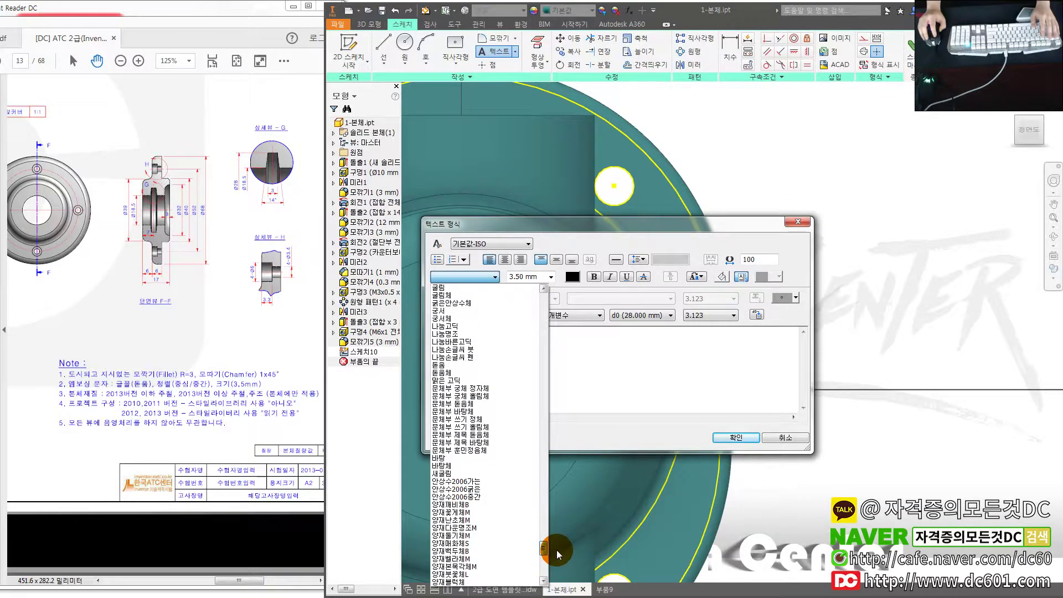
pyautogui.click(455, 375)
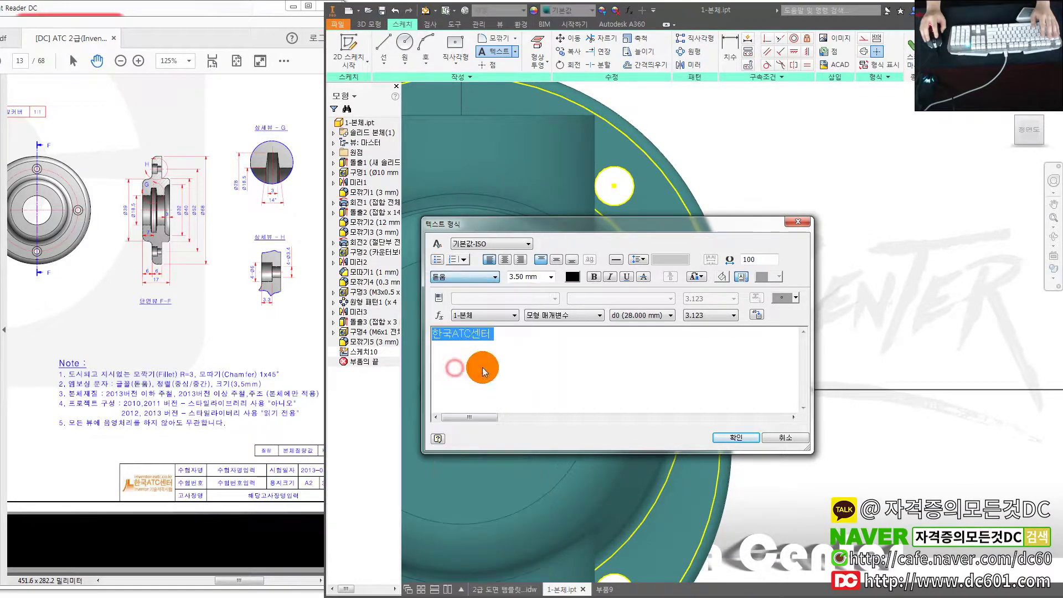
pyautogui.click(504, 263)
pyautogui.click(561, 260)
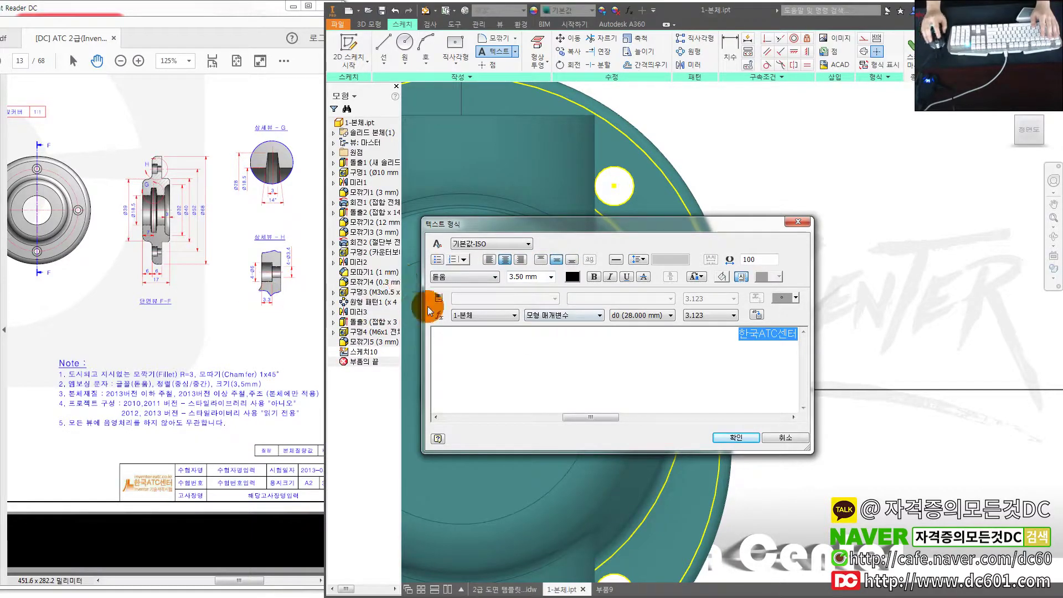
pyautogui.click(736, 439)
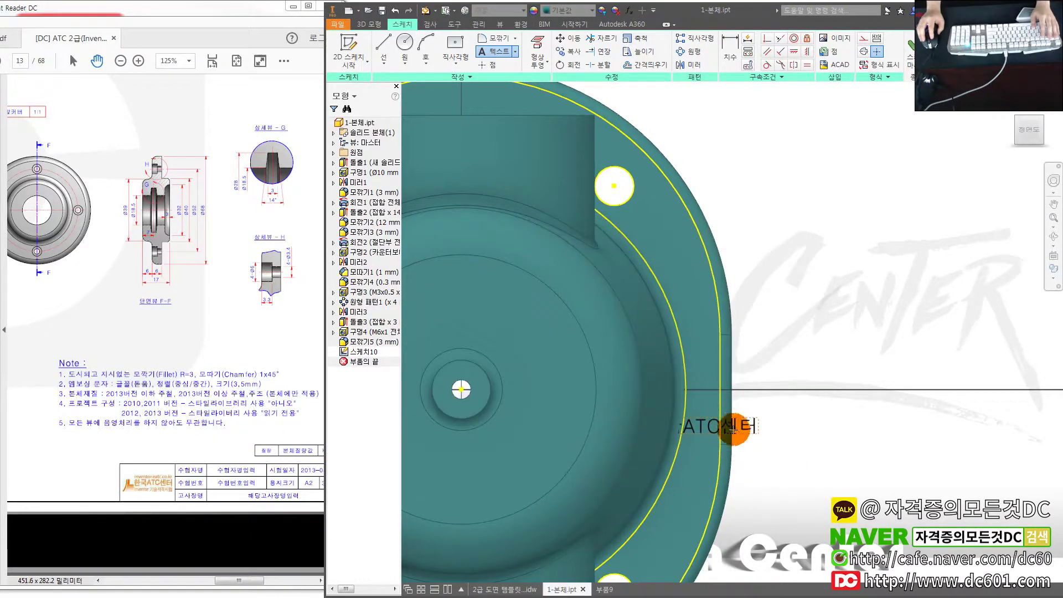
# - Move the 한국ATC센터 text up and to the right on the flange
pyautogui.press('Escape')
pyautogui.moveTo(702, 375); pyautogui.dragTo(822, 342)
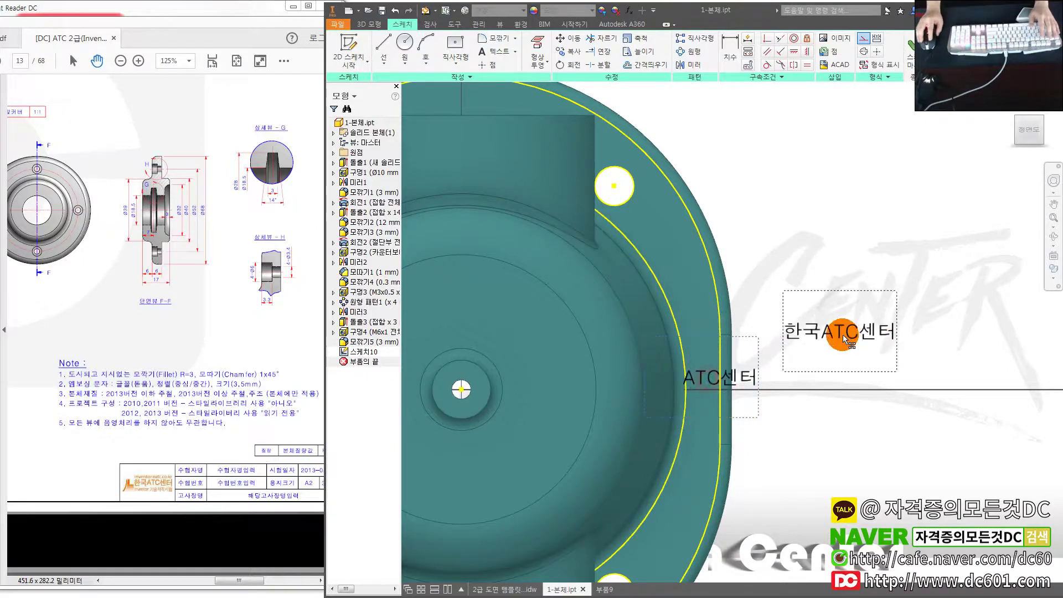
pyautogui.doubleClick(830, 346)
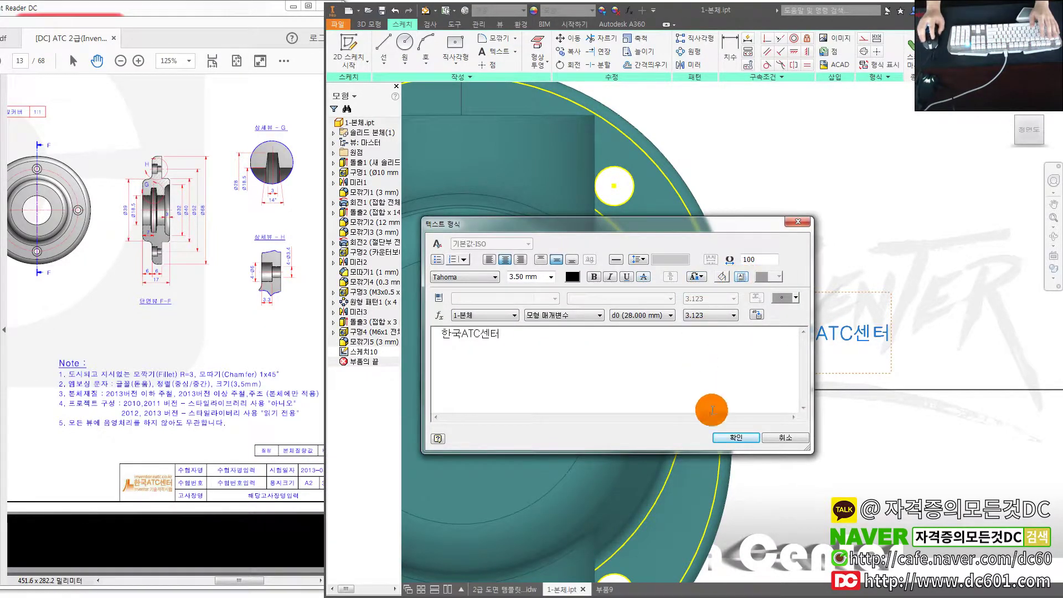
pyautogui.click(738, 438)
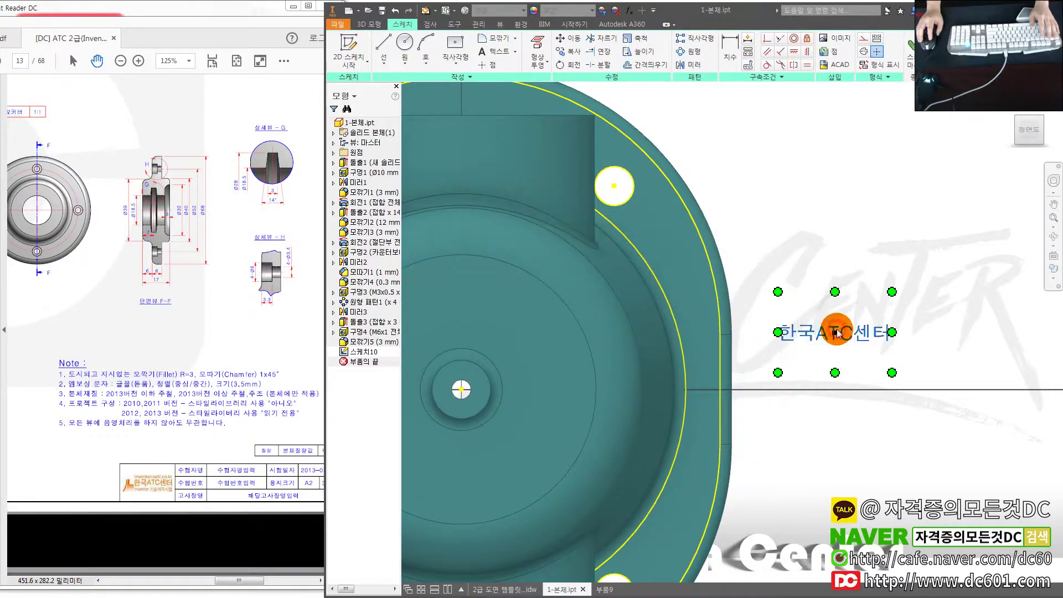
# - Change the text direction to vertical in Text Format and verify it
pyautogui.doubleClick(837, 332)
pyautogui.click(778, 277)
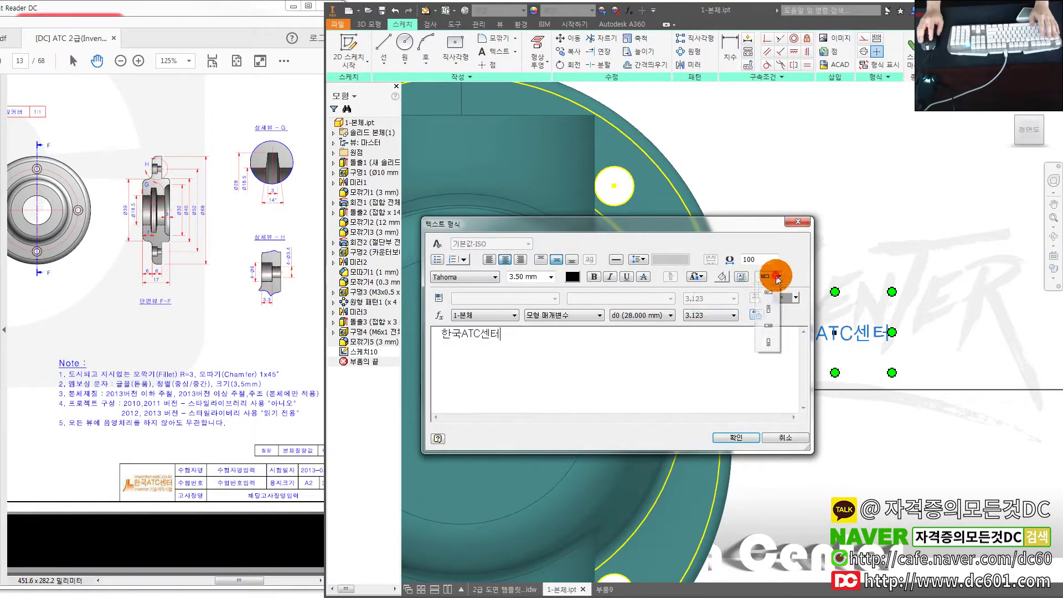
pyautogui.click(770, 310)
pyautogui.click(737, 438)
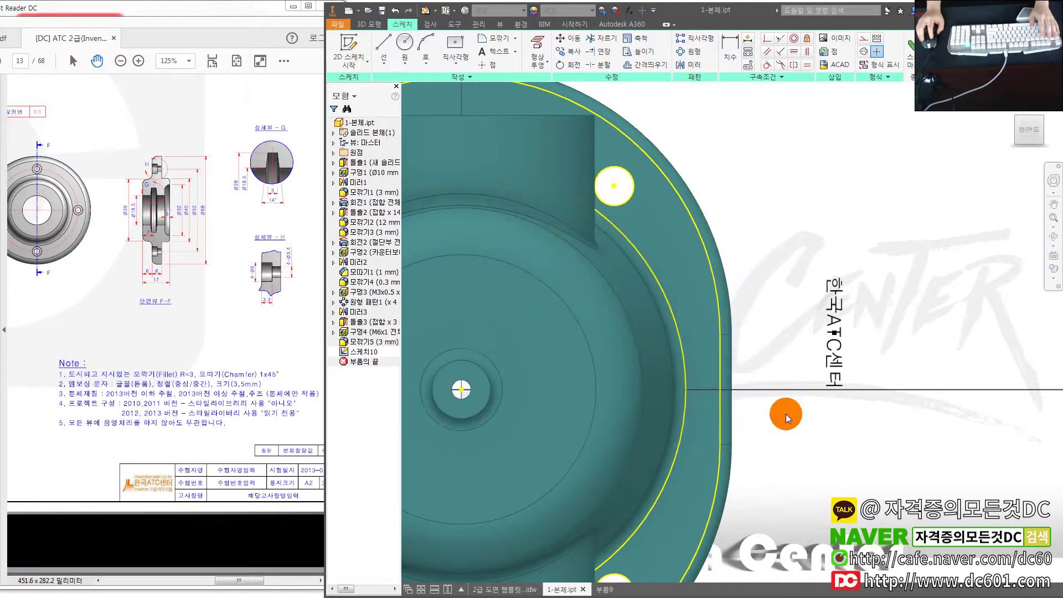
pyautogui.doubleClick(815, 339)
pyautogui.click(765, 277)
pyautogui.click(769, 342)
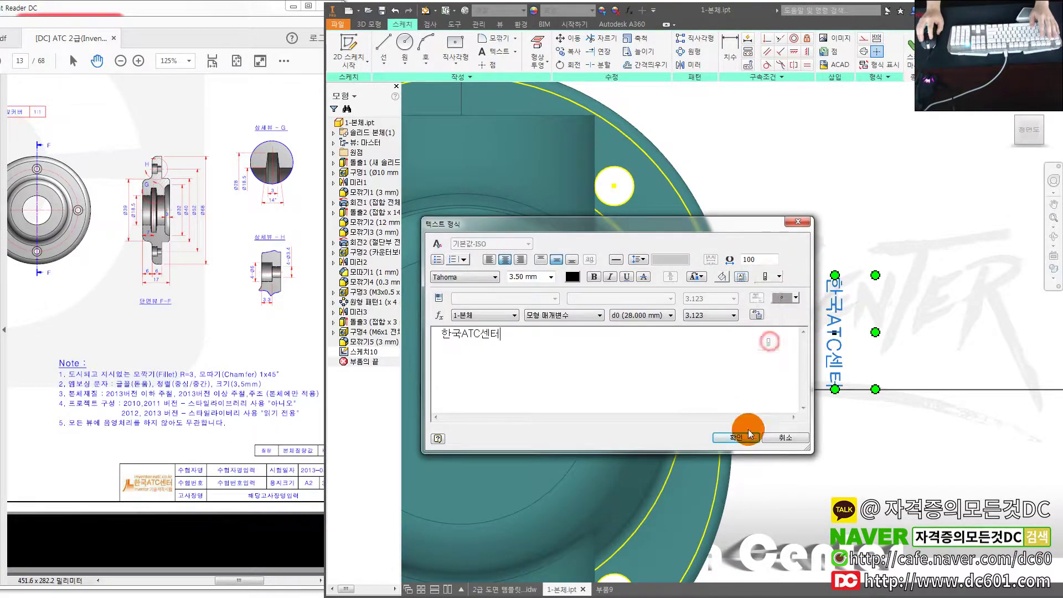
pyautogui.click(749, 436)
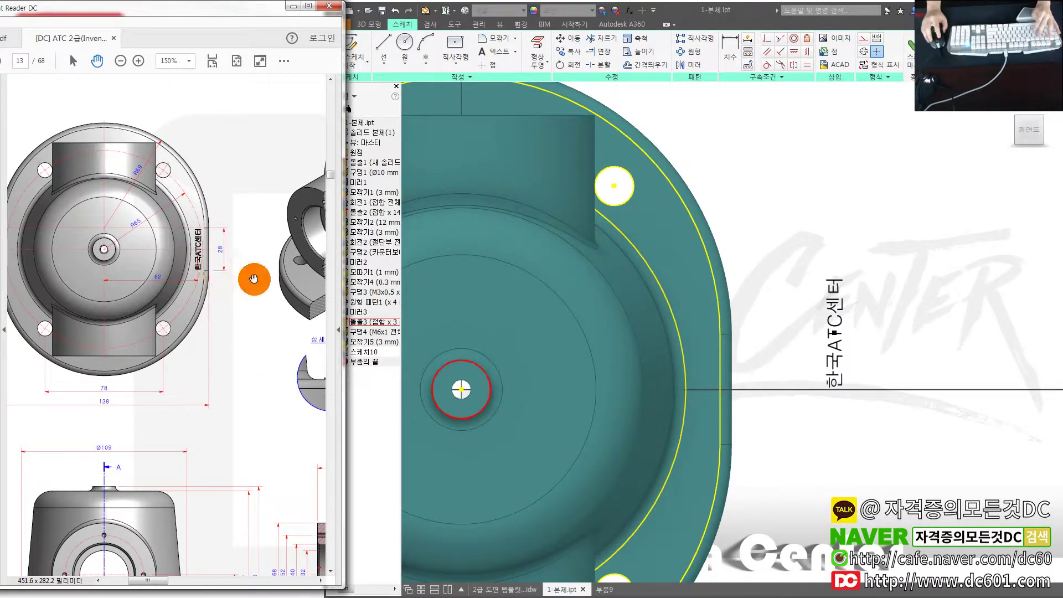
pyautogui.click(788, 307)
# - Dimension the text 62 mm from the centre hole point and finish the sketch
pyautogui.moveTo(789, 363); pyautogui.dragTo(792, 320, button='middle')
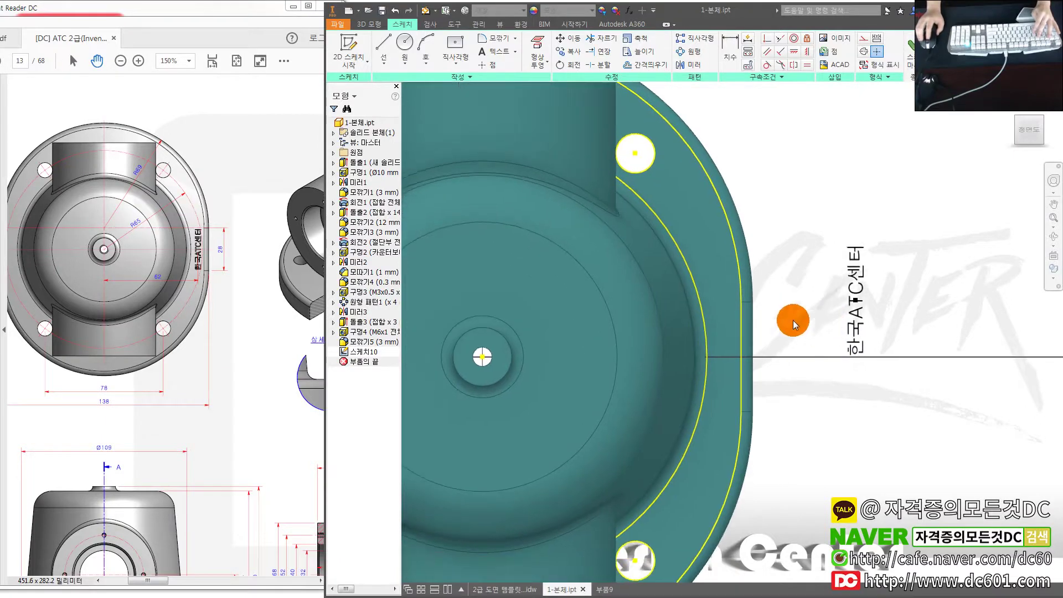
pyautogui.click(861, 305)
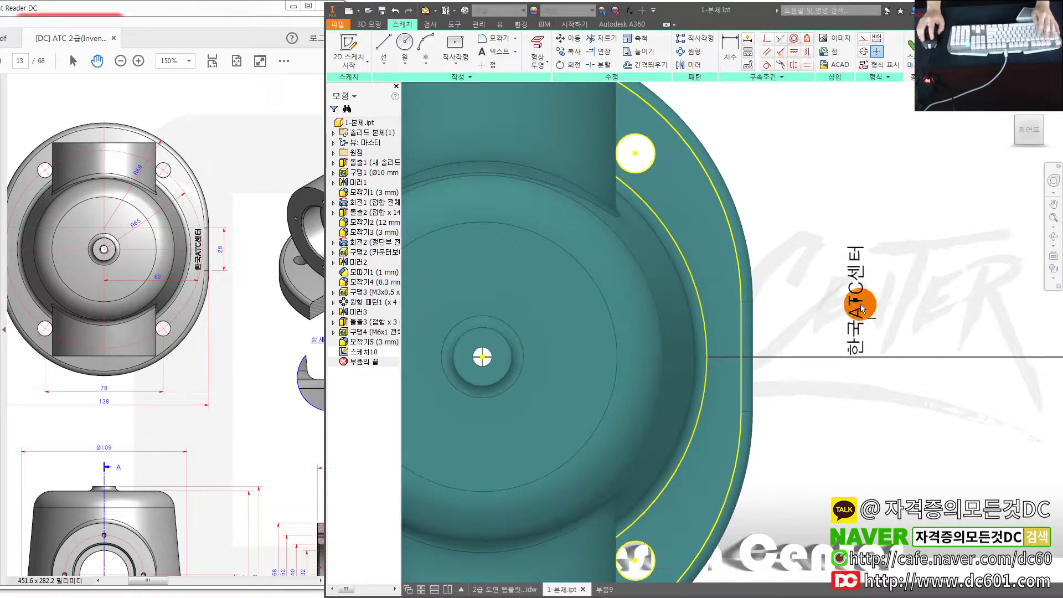
pyautogui.click(492, 360)
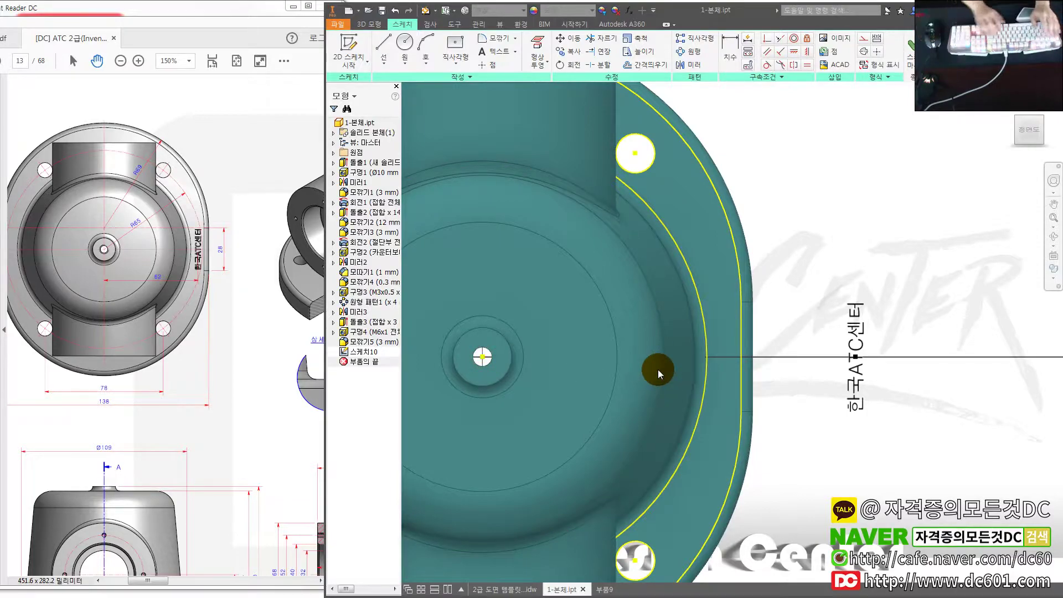
pyautogui.click(793, 359)
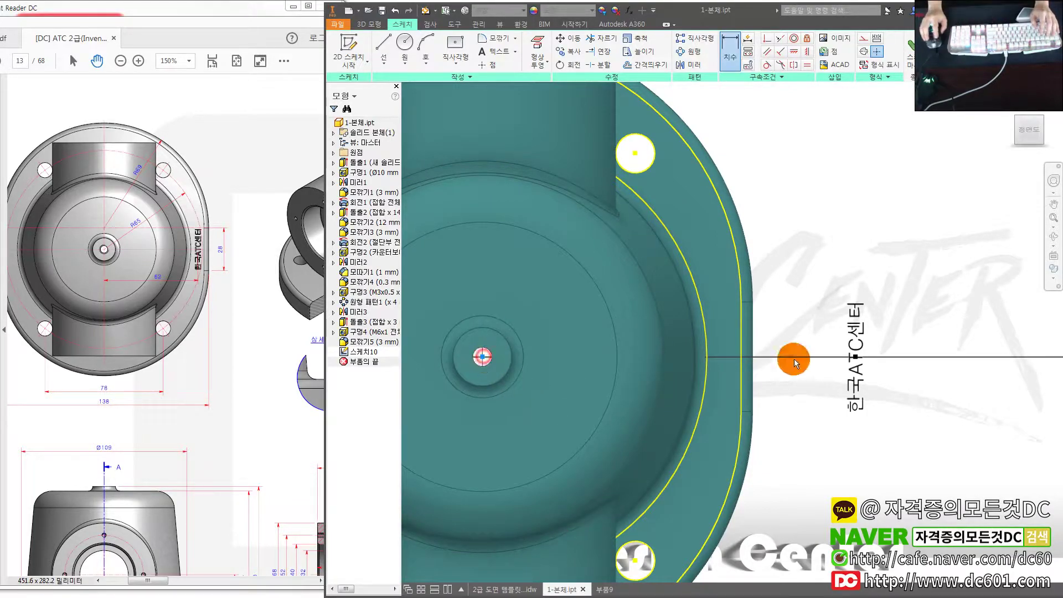
pyautogui.click(682, 521)
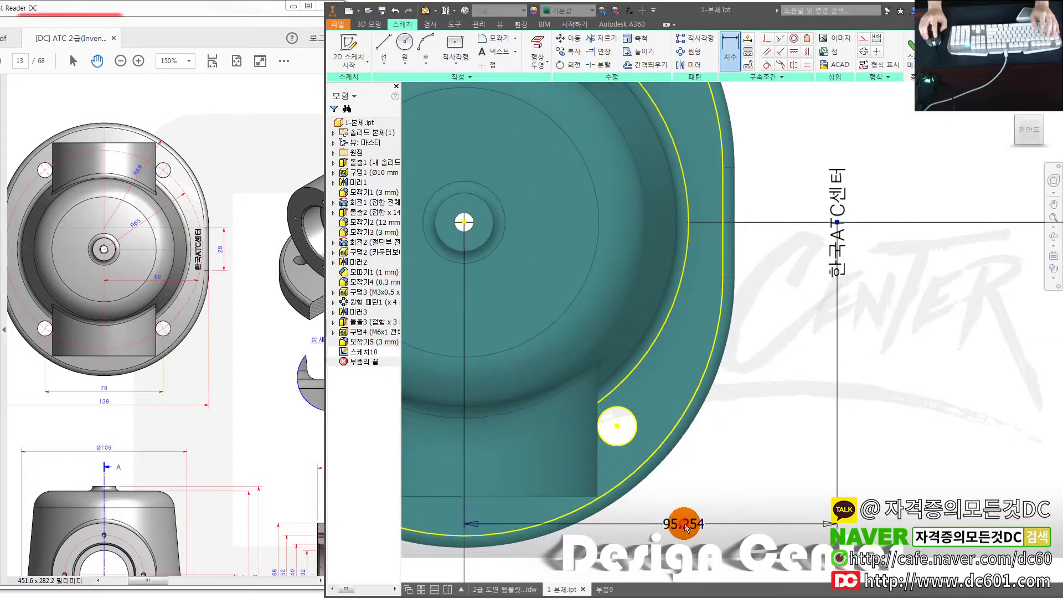
pyautogui.write('62')
pyautogui.press('Return')
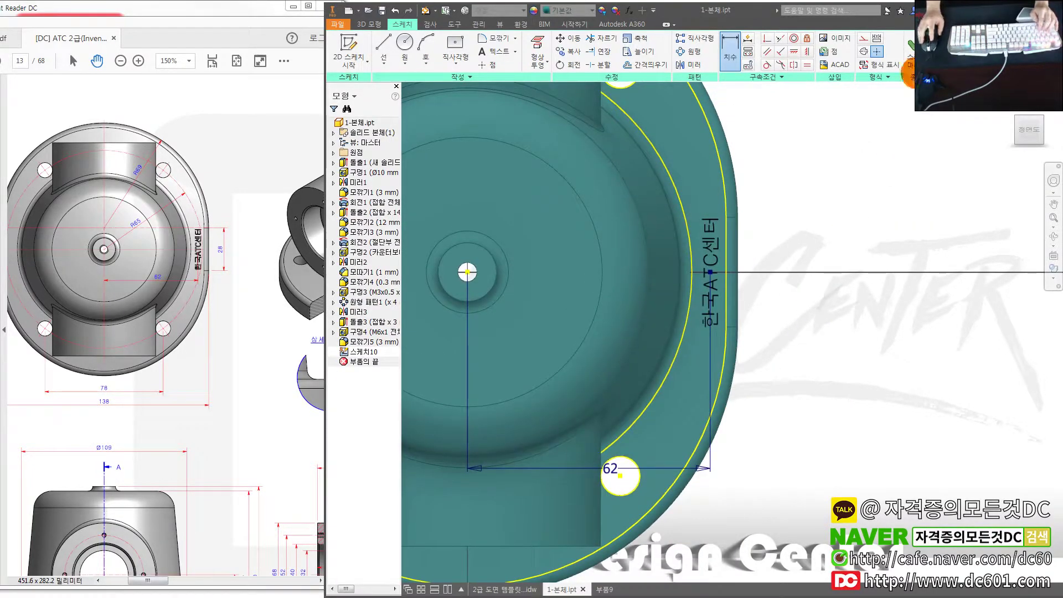
pyautogui.click(909, 50)
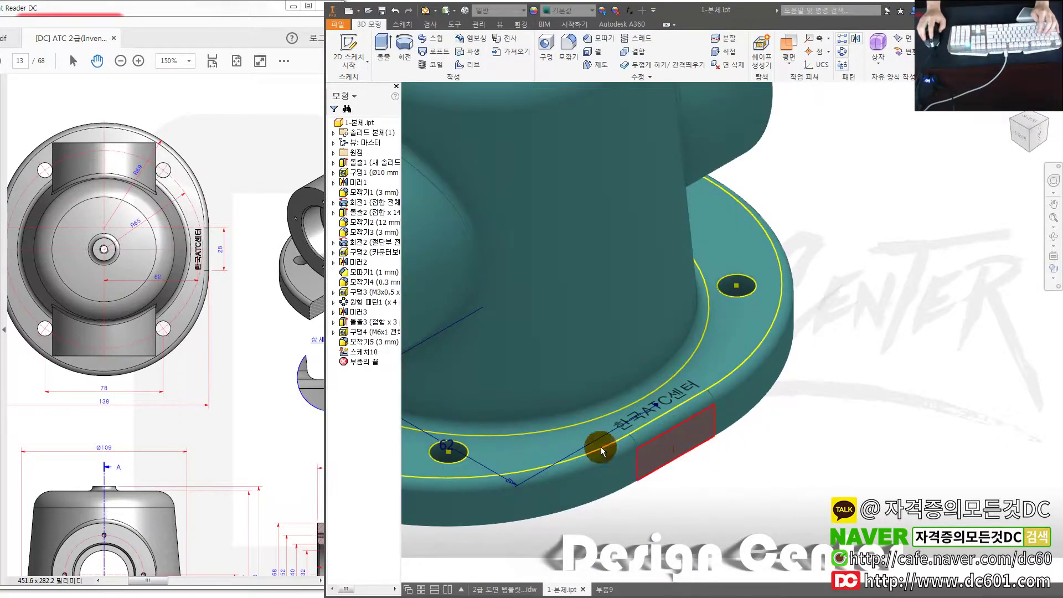
# - Check the emboss specification in the reference PDF before returning to the housing model
pyautogui.click(257, 351)
pyautogui.keyDown('ctrl'); pyautogui.scroll(-2, 261, 376); pyautogui.keyUp('ctrl')
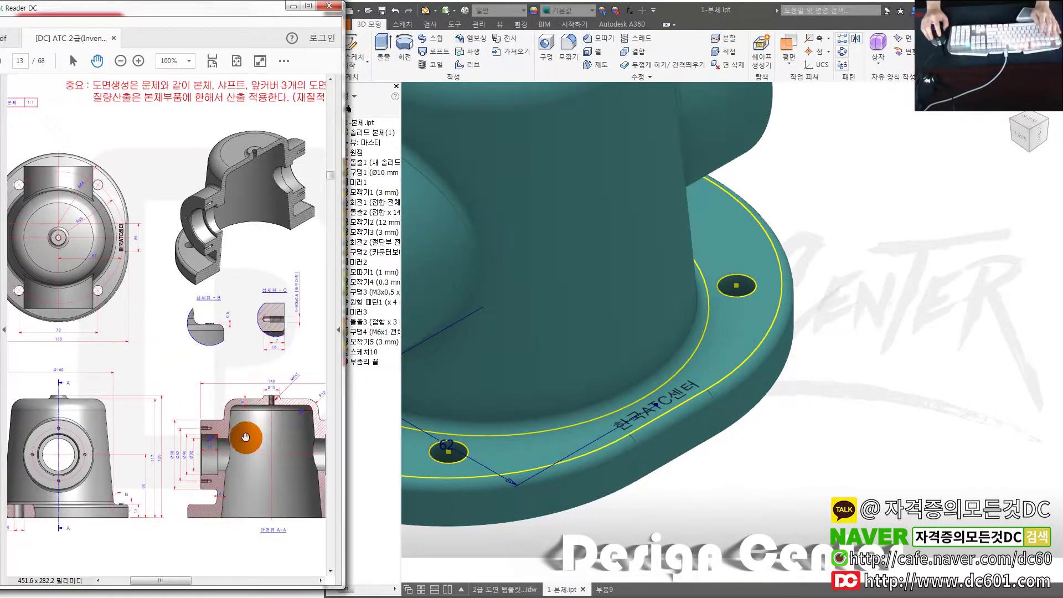
pyautogui.keyDown('ctrl'); pyautogui.scroll(1, 240, 408); pyautogui.keyUp('ctrl')
pyautogui.keyDown('ctrl'); pyautogui.scroll(1, 216, 408); pyautogui.keyUp('ctrl')
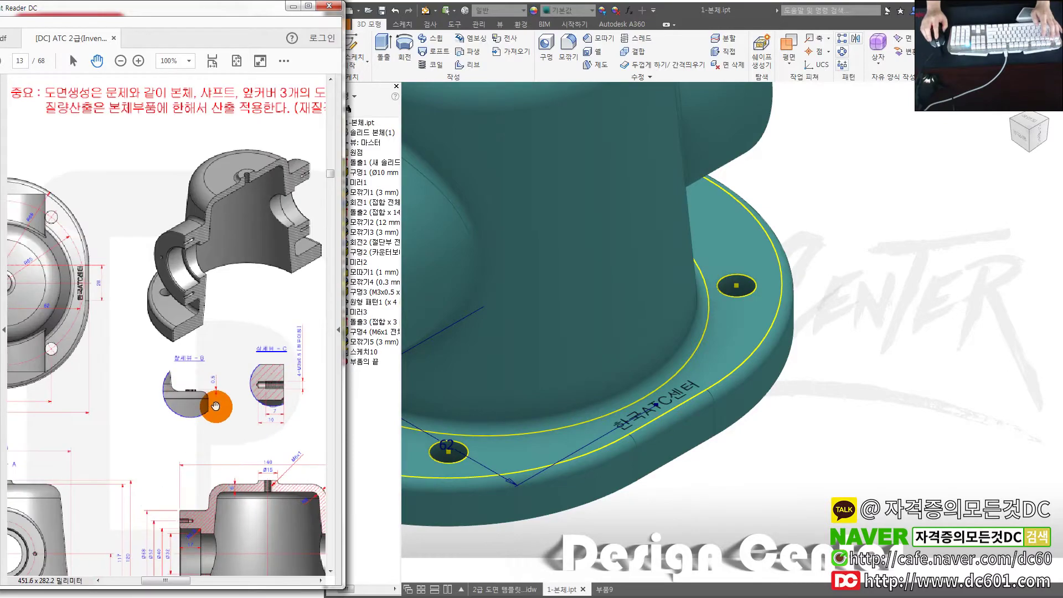
pyautogui.click(738, 479)
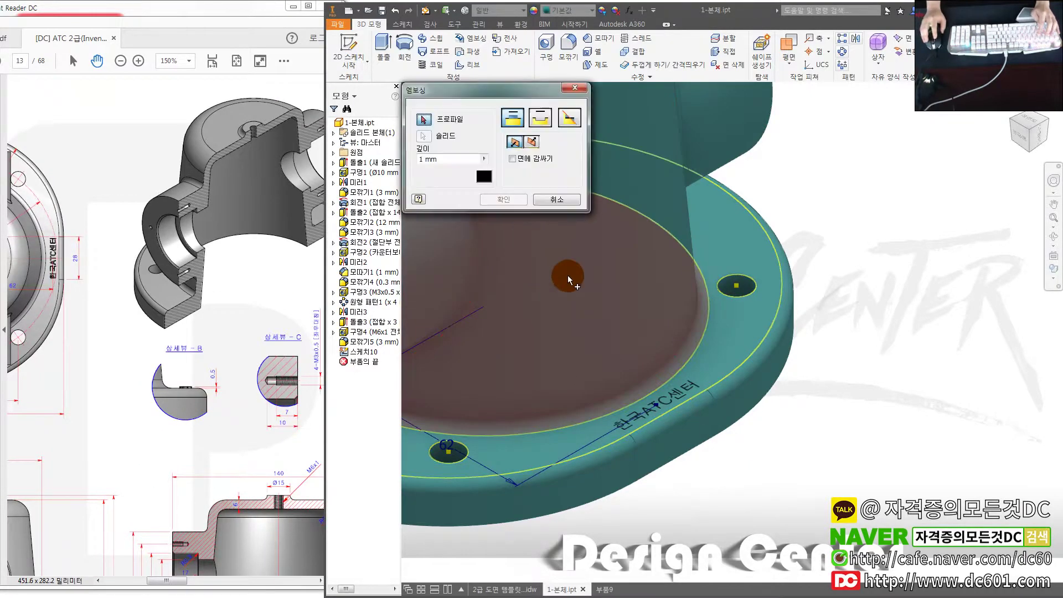
# - Emboss the 한국ATC센터 text sketch 0.5 mm as 엠보싱1, zoom out, and close the part
pyautogui.click(686, 396)
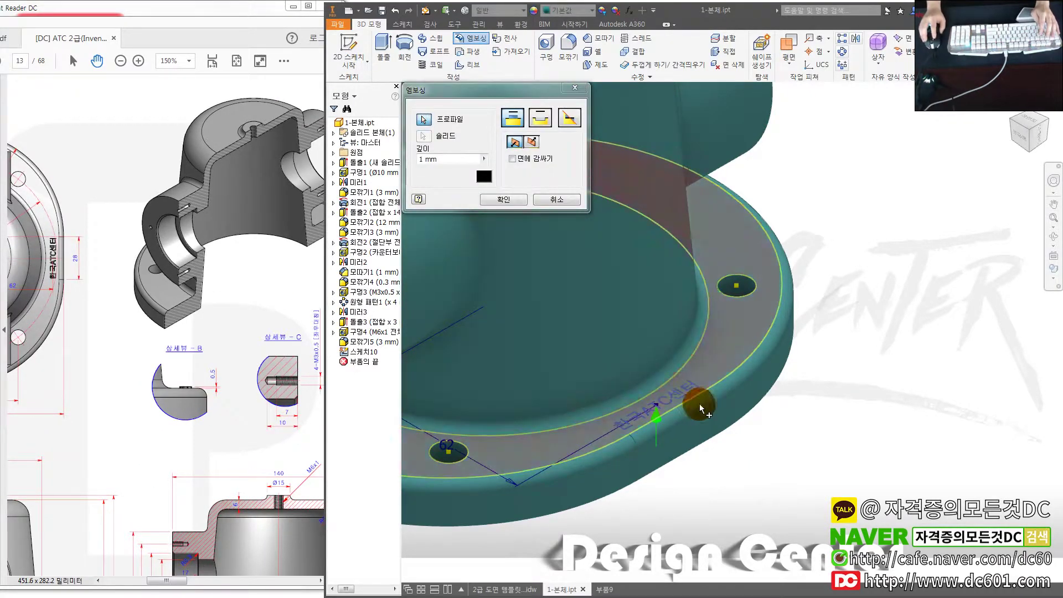
pyautogui.click(425, 160)
pyautogui.write('0.5')
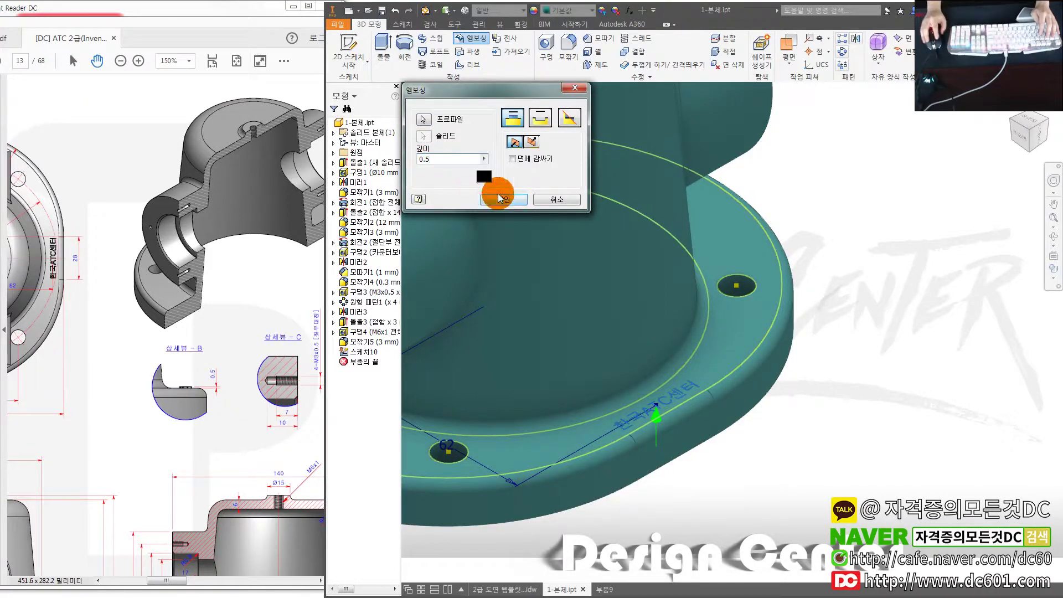
pyautogui.click(507, 206)
pyautogui.scroll(-2, 709, 420)
pyautogui.scroll(5, 649, 424)
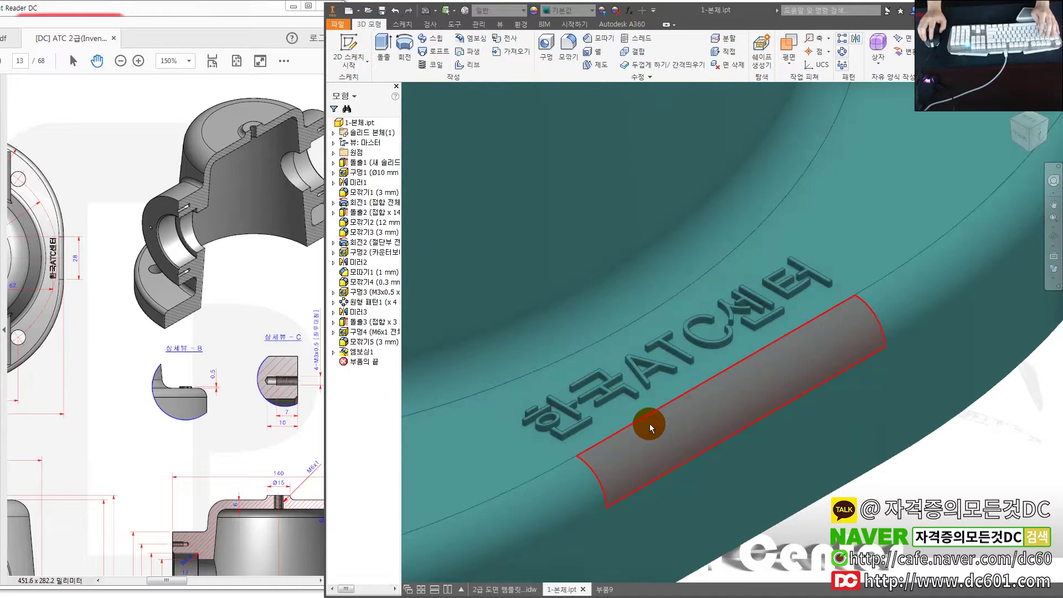
pyautogui.scroll(-3, 816, 417)
pyautogui.scroll(-2, 846, 411)
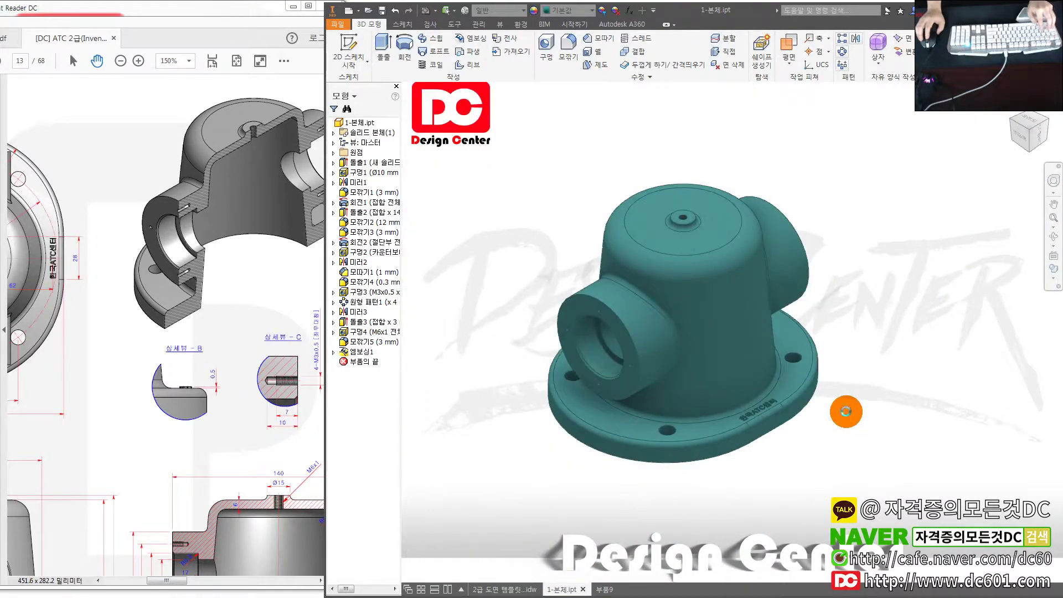
pyautogui.click(583, 591)
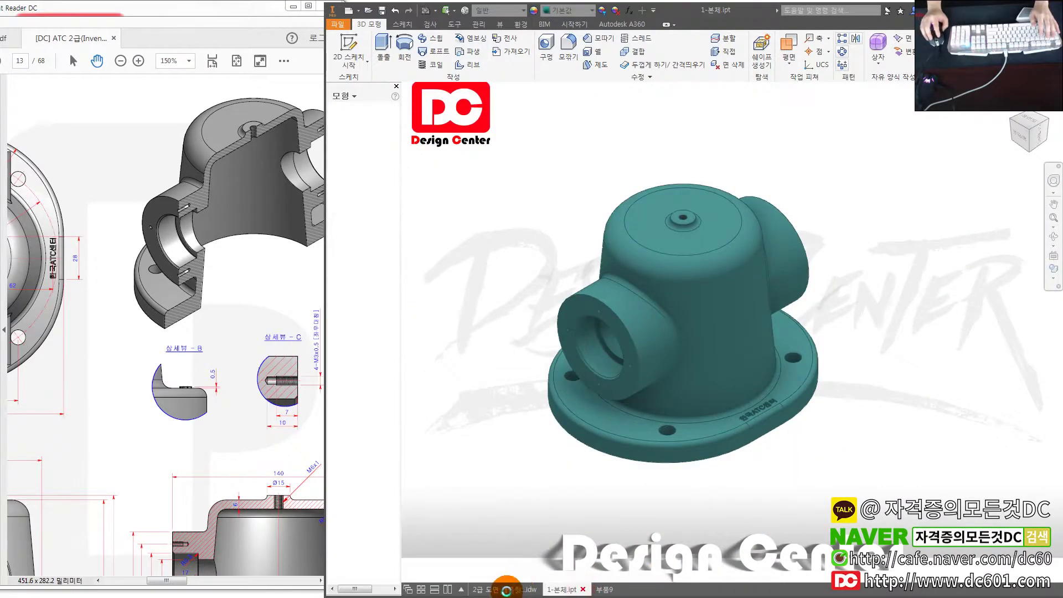
# - Bring the drawing 2급 도면 템플릿-시험용.idw back into view
pyautogui.click(705, 512)
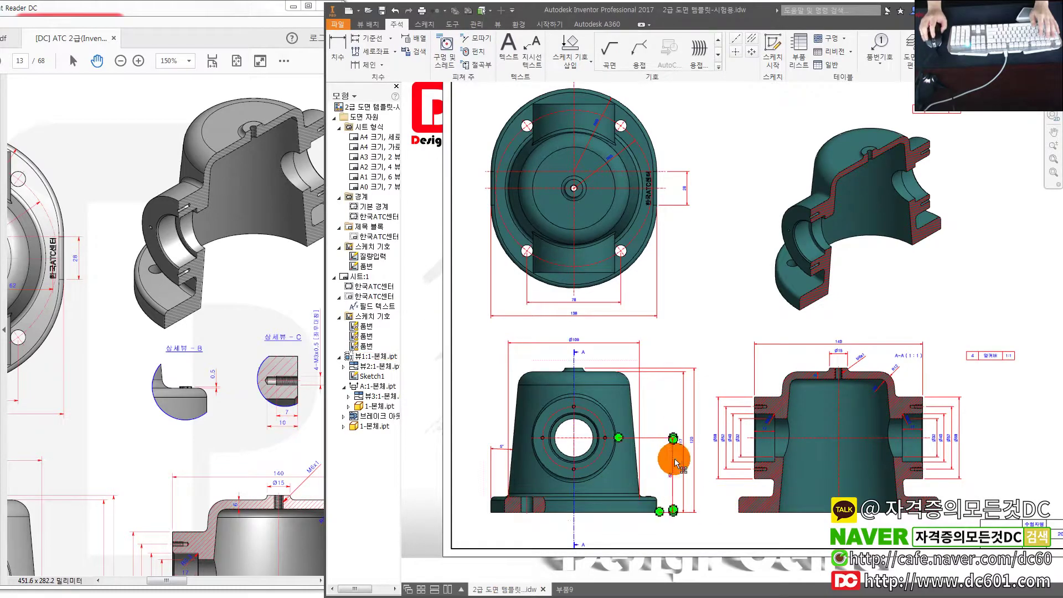
pyautogui.scroll(3, 652, 434)
pyautogui.scroll(3, 621, 480)
pyautogui.scroll(-3, 622, 480)
# - Compare the drawing with the reference PDF and bring up the top view's options
pyautogui.click(264, 419)
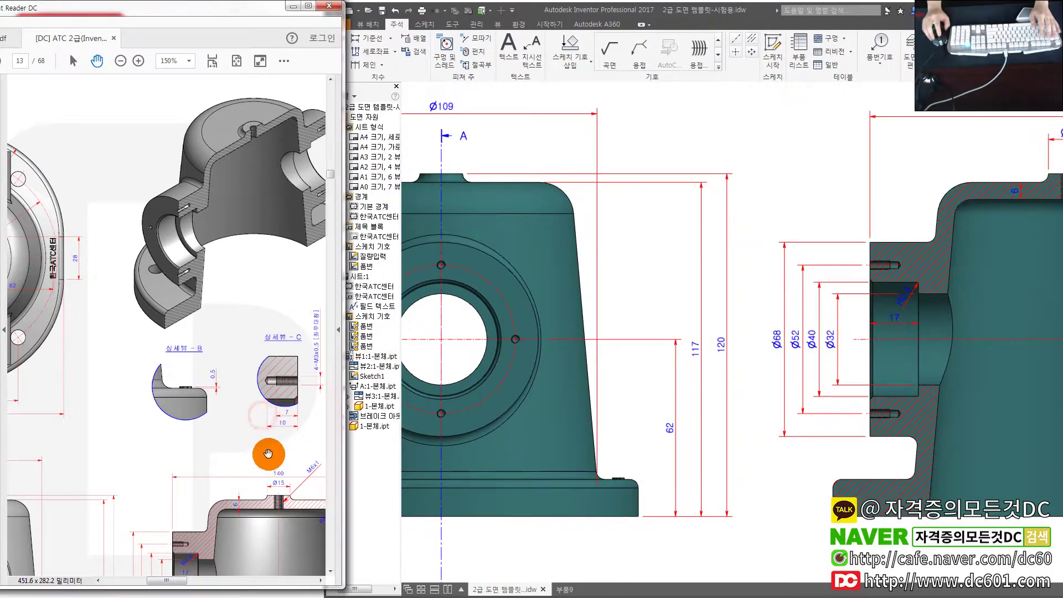
pyautogui.keyDown('ctrl'); pyautogui.scroll(-3, 260, 432); pyautogui.keyUp('ctrl')
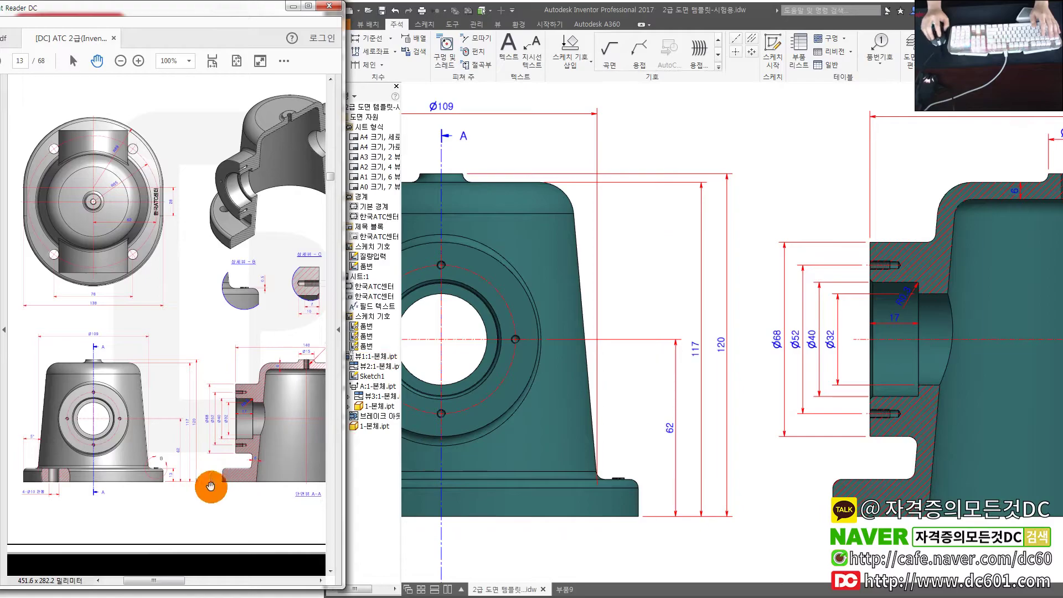
pyautogui.scroll(3, 149, 285)
pyautogui.click(616, 297)
pyautogui.scroll(-3, 612, 320)
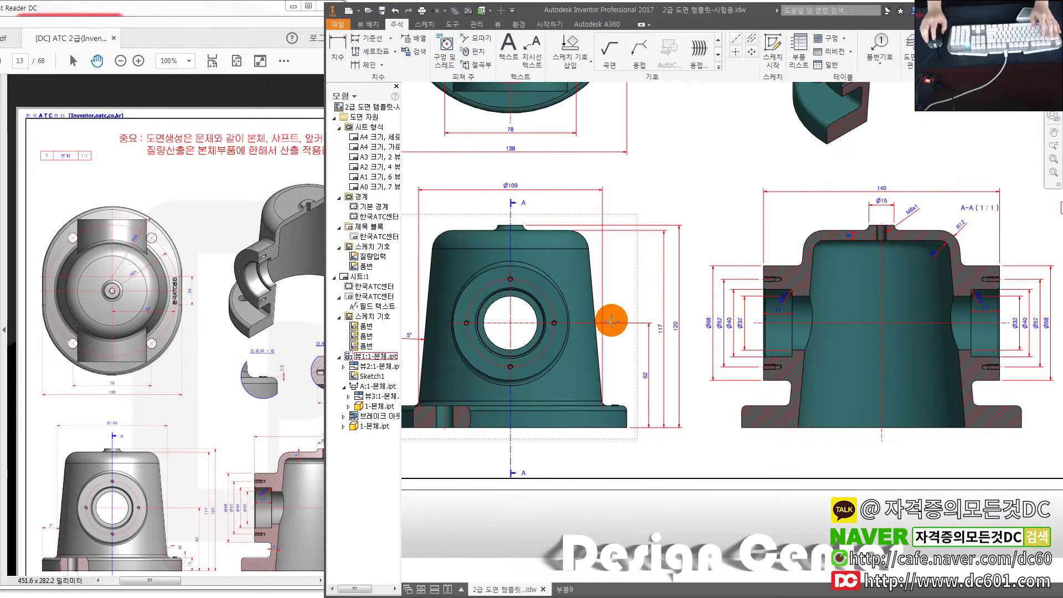
pyautogui.scroll(3, 573, 216)
pyautogui.scroll(1, 581, 318)
pyautogui.scroll(2, 629, 270)
pyautogui.scroll(-2, 631, 271)
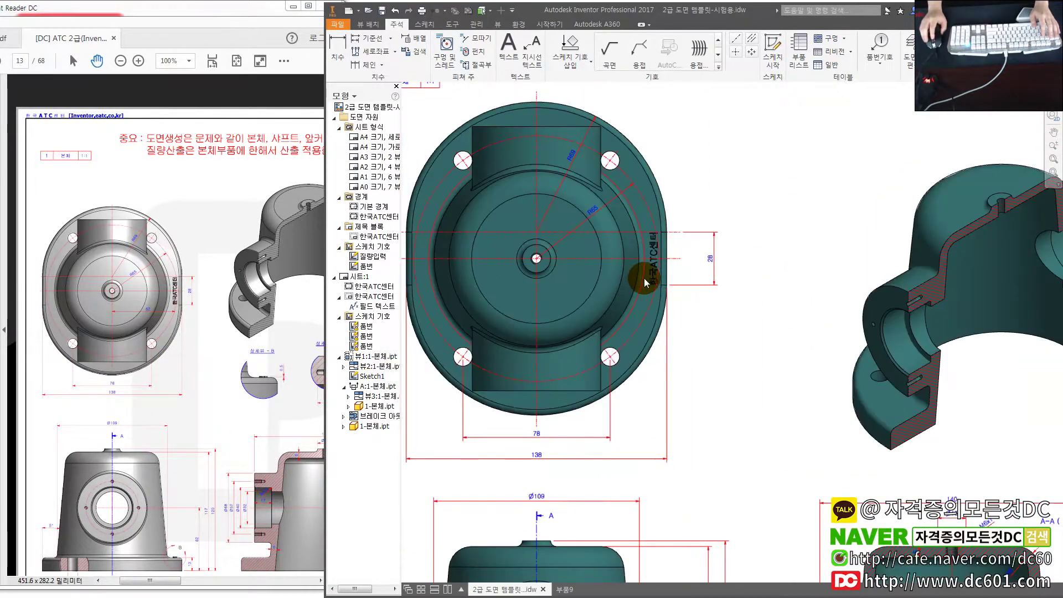
pyautogui.moveTo(671, 237); pyautogui.dragTo(676, 194, button='right')
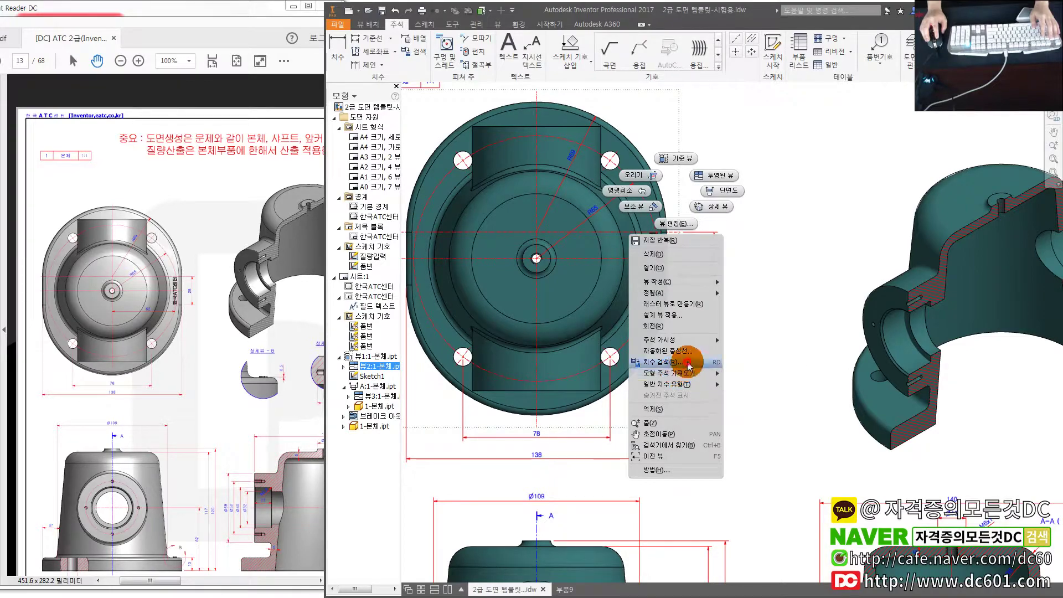
# - Retrieve the 62 dimension from the hole feature into the top view
pyautogui.click(670, 361)
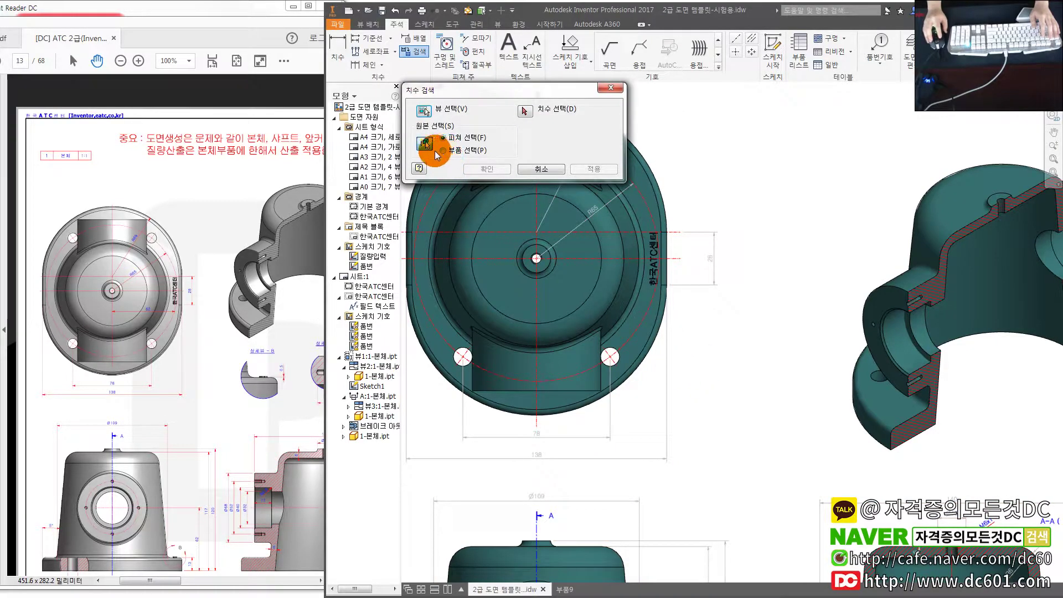
pyautogui.scroll(3, 655, 256)
pyautogui.click(655, 256)
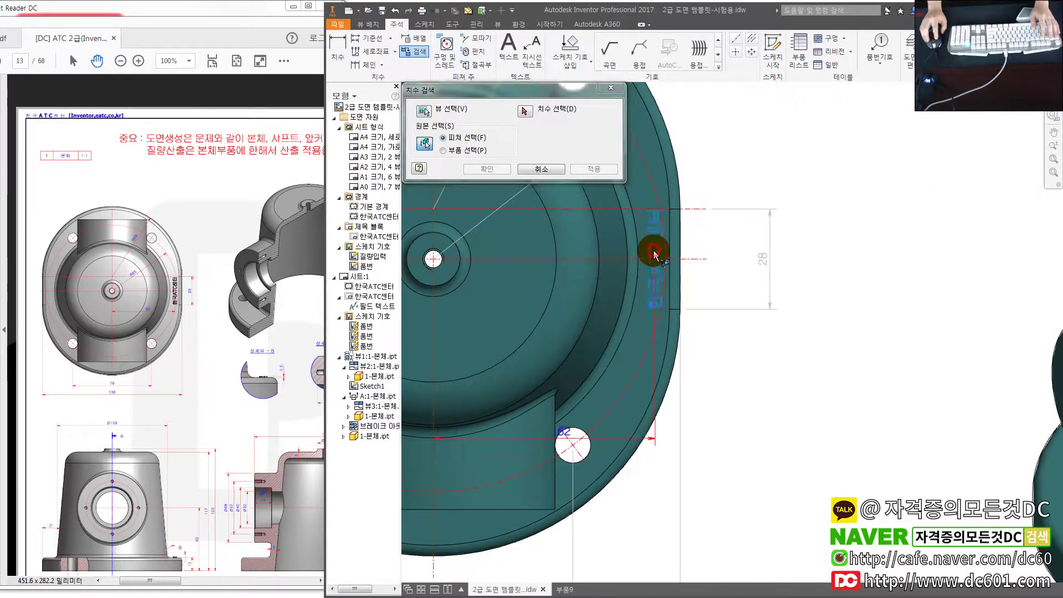
pyautogui.scroll(-3, 676, 295)
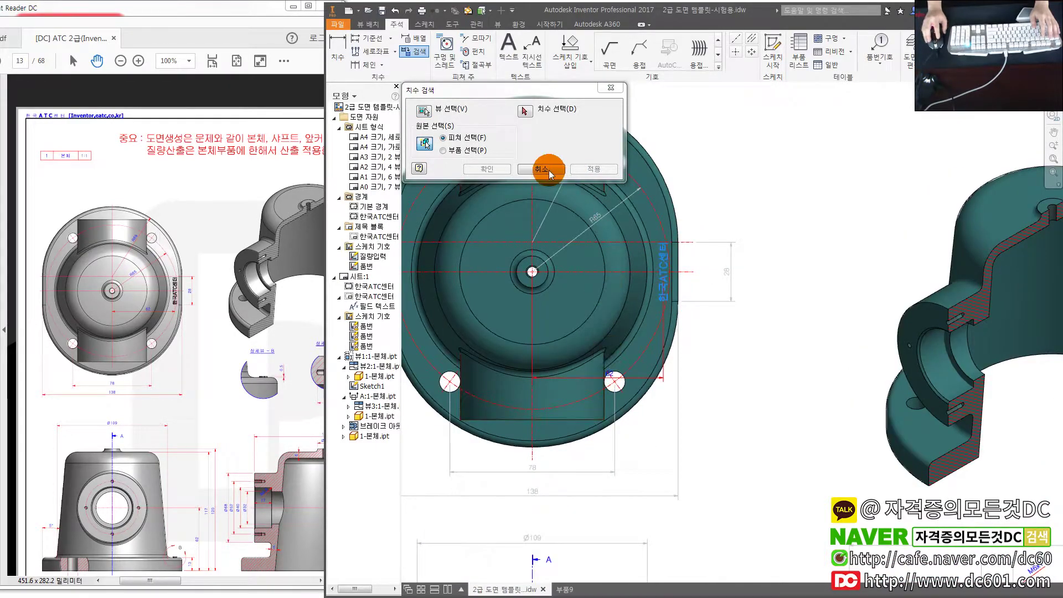
pyautogui.click(526, 113)
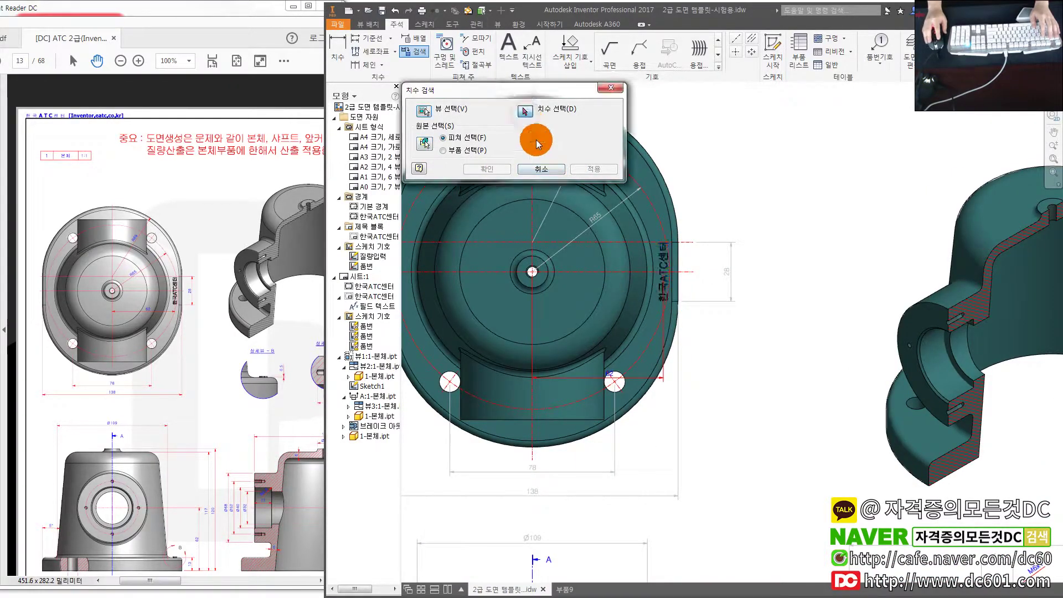
pyautogui.click(611, 381)
pyautogui.click(487, 169)
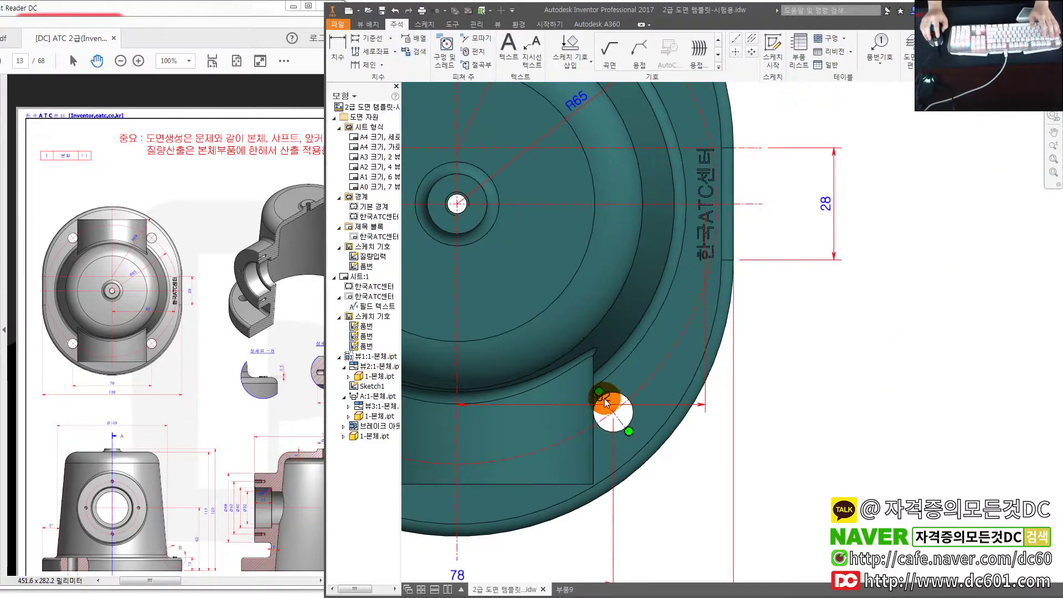
# - Drag the 62 dimension up inside the part outline and fit the whole sheet
pyautogui.click(609, 400)
pyautogui.moveTo(612, 380)
pyautogui.mouseDown()
pyautogui.moveTo(570, 311)
pyautogui.moveTo(583, 316)
pyautogui.mouseUp()
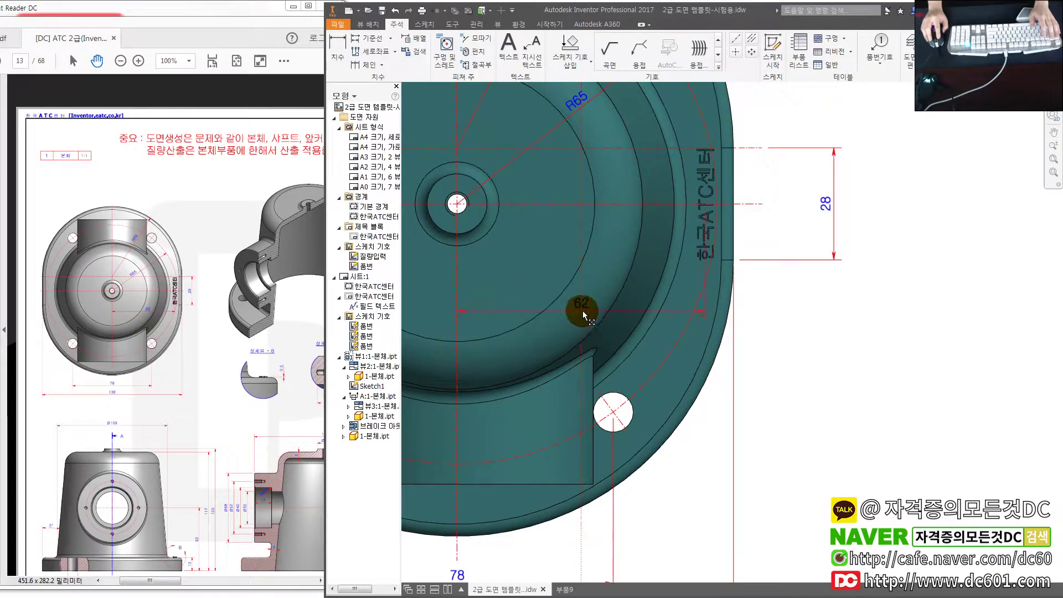
pyautogui.middleClick(907, 393)
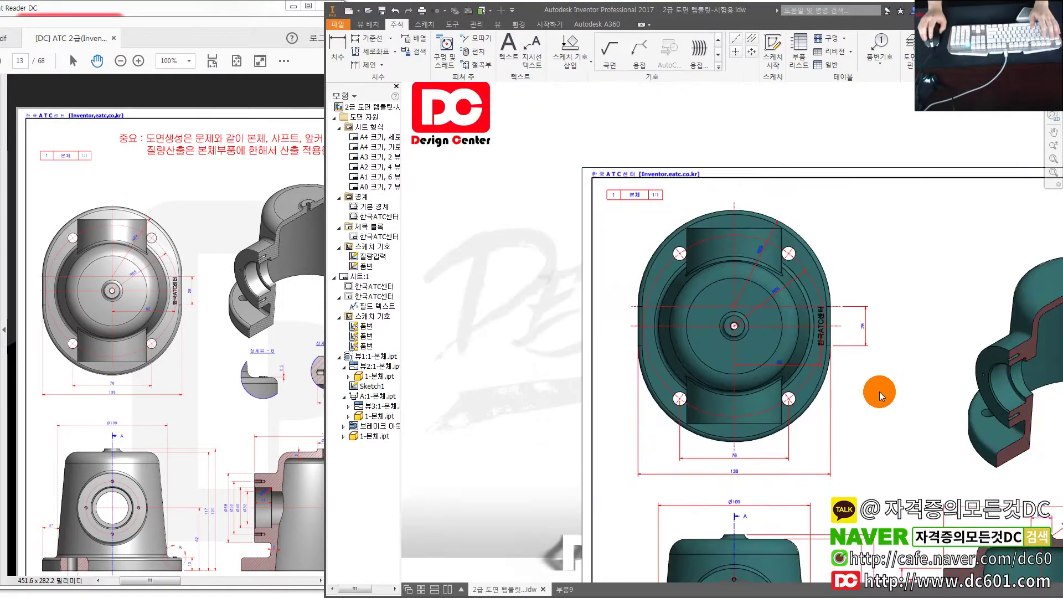
pyautogui.click(316, 350)
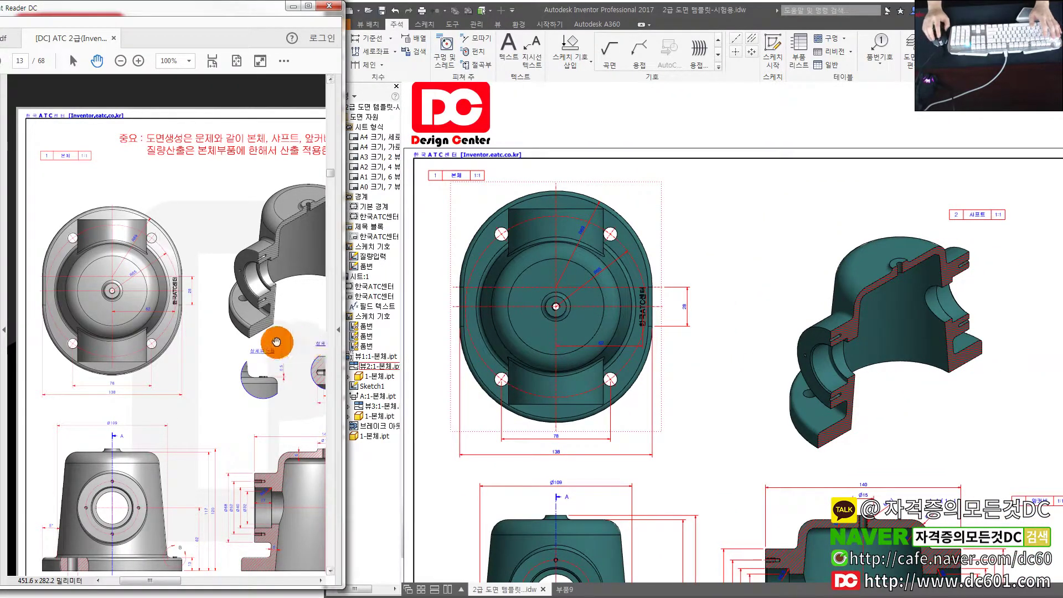
pyautogui.keyDown('ctrl'); pyautogui.scroll(-1, 277, 342); pyautogui.keyUp('ctrl')
# - Compare section A-A in the PDF, then drag the A-A (1:1) label below the section view
pyautogui.keyDown('ctrl'); pyautogui.scroll(-1, 273, 339); pyautogui.keyUp('ctrl')
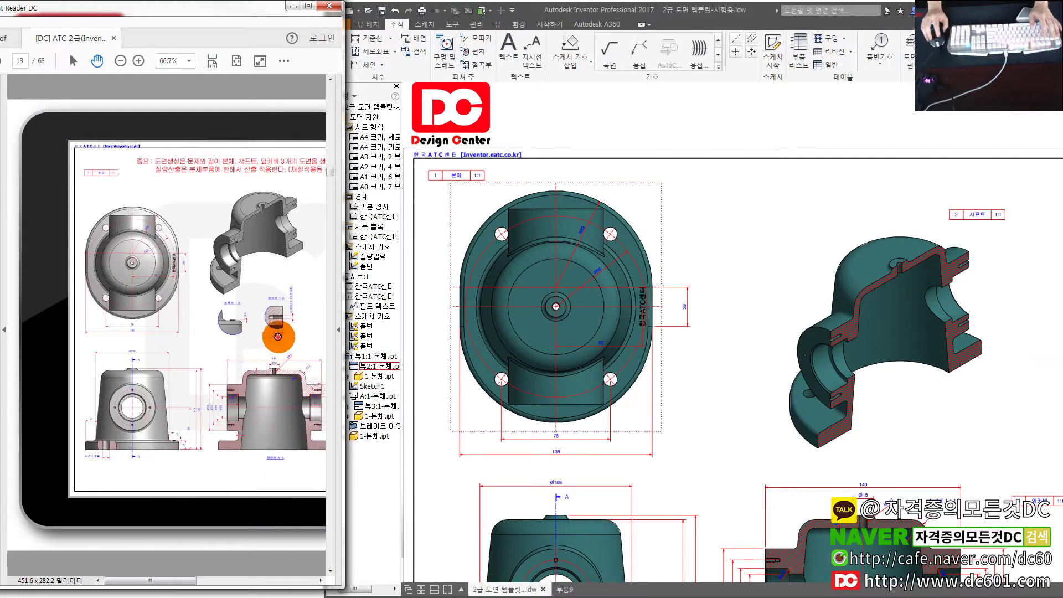
pyautogui.keyDown('ctrl'); pyautogui.scroll(-1, 198, 336); pyautogui.keyUp('ctrl')
pyautogui.keyDown('ctrl'); pyautogui.scroll(1, 195, 326); pyautogui.keyUp('ctrl')
pyautogui.keyDown('ctrl'); pyautogui.scroll(-1, 199, 332); pyautogui.keyUp('ctrl')
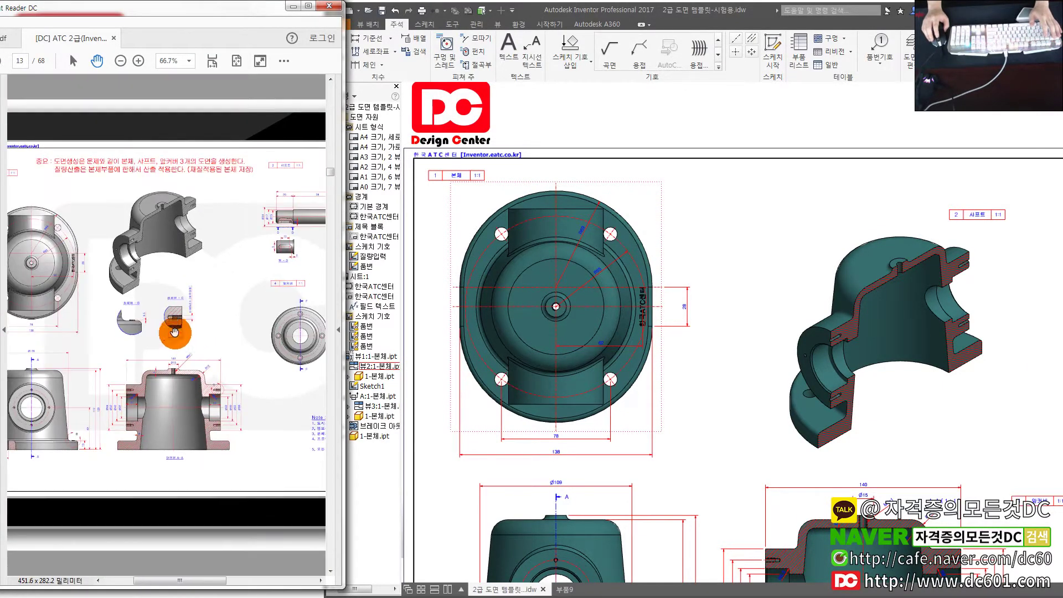
pyautogui.moveTo(171, 323); pyautogui.dragTo(218, 331)
pyautogui.keyDown('ctrl'); pyautogui.scroll(3, 102, 451); pyautogui.keyUp('ctrl')
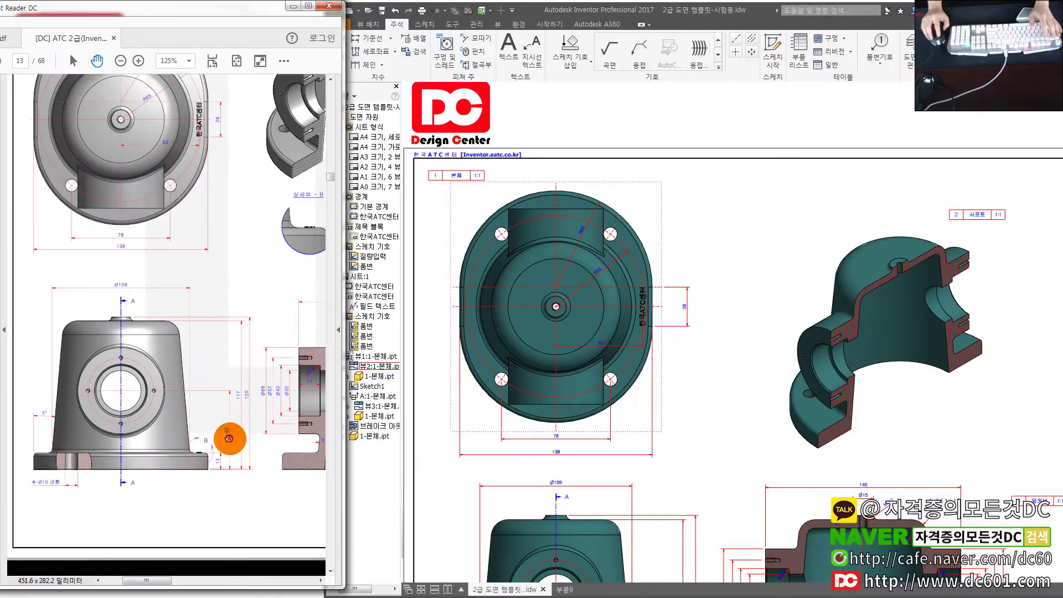
pyautogui.moveTo(231, 434); pyautogui.dragTo(183, 403)
pyautogui.scroll(-3, 726, 491)
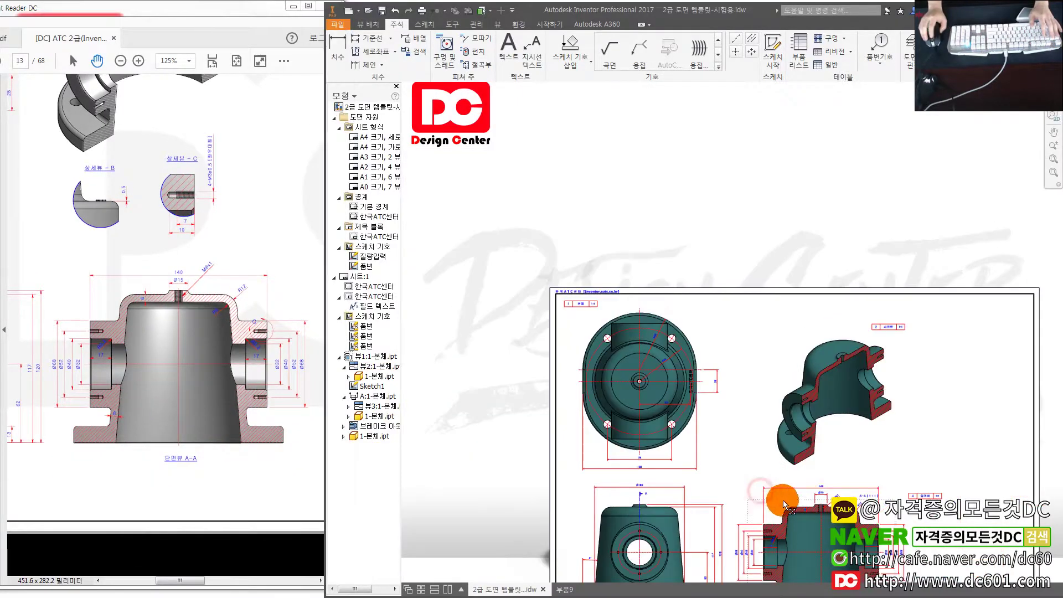
pyautogui.moveTo(783, 500)
pyautogui.mouseDown(button='middle')
pyautogui.moveTo(663, 451)
pyautogui.moveTo(720, 426)
pyautogui.mouseUp(button='middle')
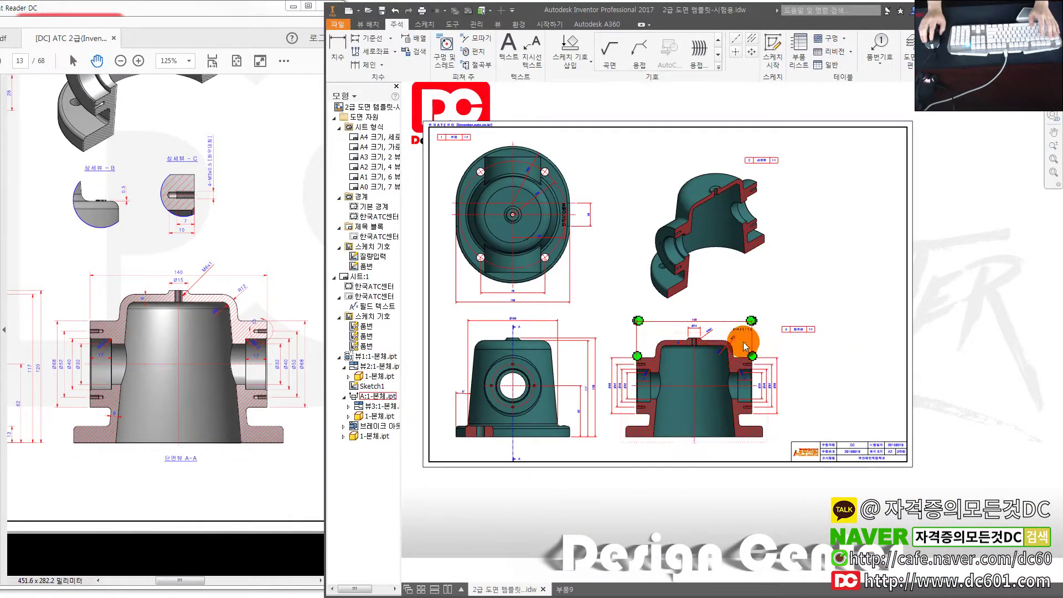
pyautogui.scroll(5, 736, 338)
pyautogui.moveTo(747, 263)
pyautogui.mouseDown()
pyautogui.moveTo(647, 456)
pyautogui.moveTo(641, 524)
pyautogui.mouseUp()
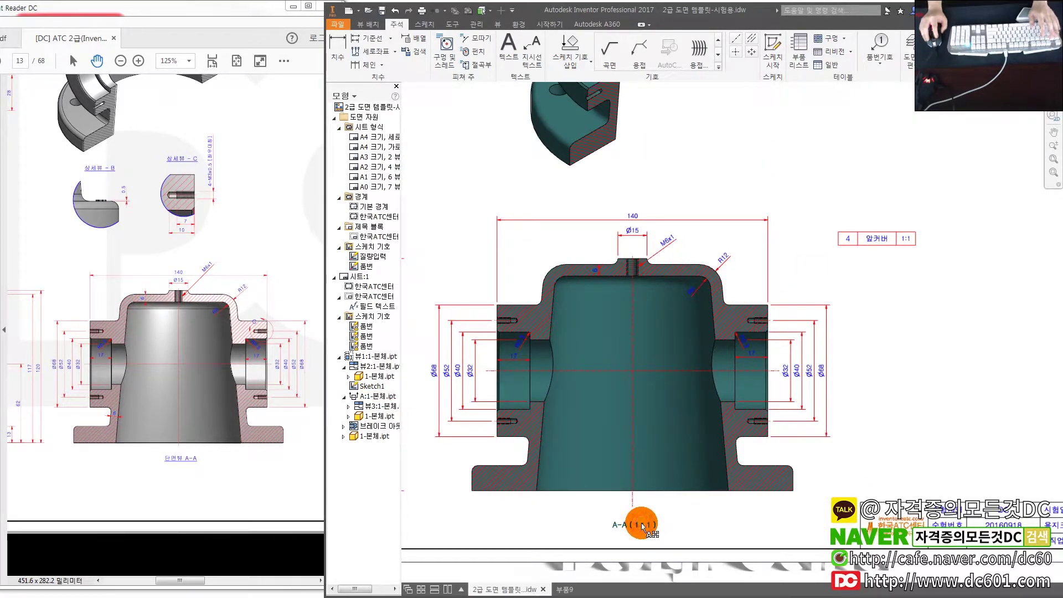
# - Edit the section label to read 단면뷰 A-A without the scale, and underline it
pyautogui.doubleClick(643, 526)
pyautogui.moveTo(550, 350); pyautogui.dragTo(483, 334)
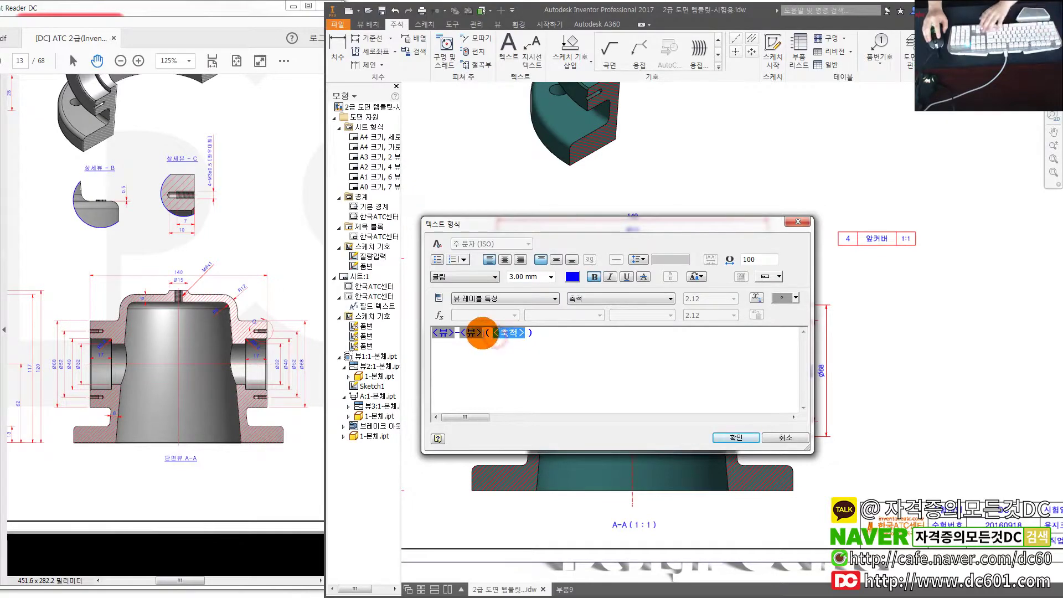
pyautogui.press('Delete')
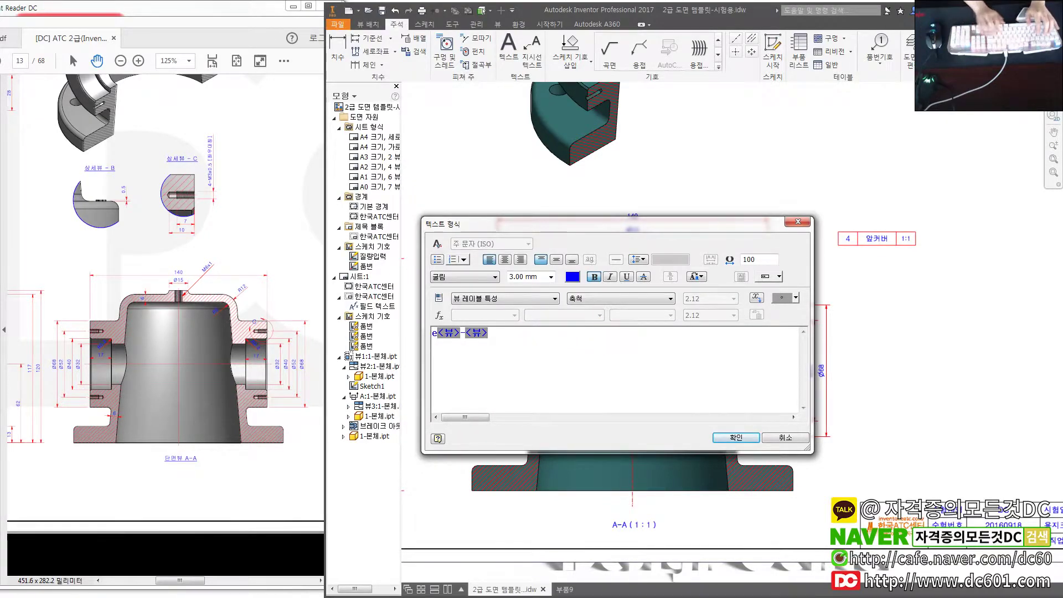
pyautogui.click(612, 335)
pyautogui.hotkey('ctrl', 'z')
pyautogui.write('단면뷰')
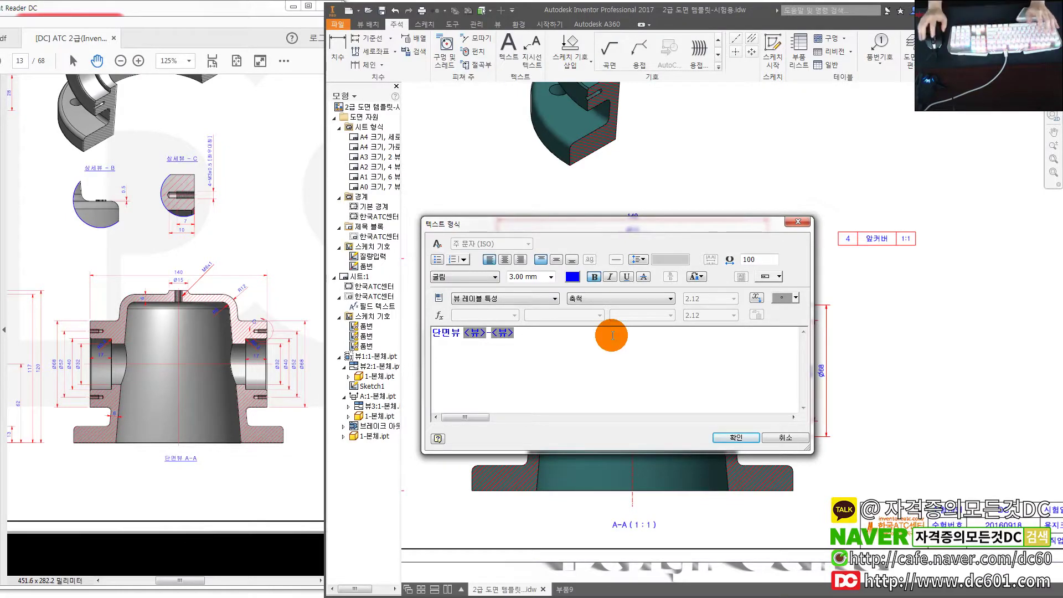
pyautogui.hotkey('ctrl', 'a')
pyautogui.click(626, 277)
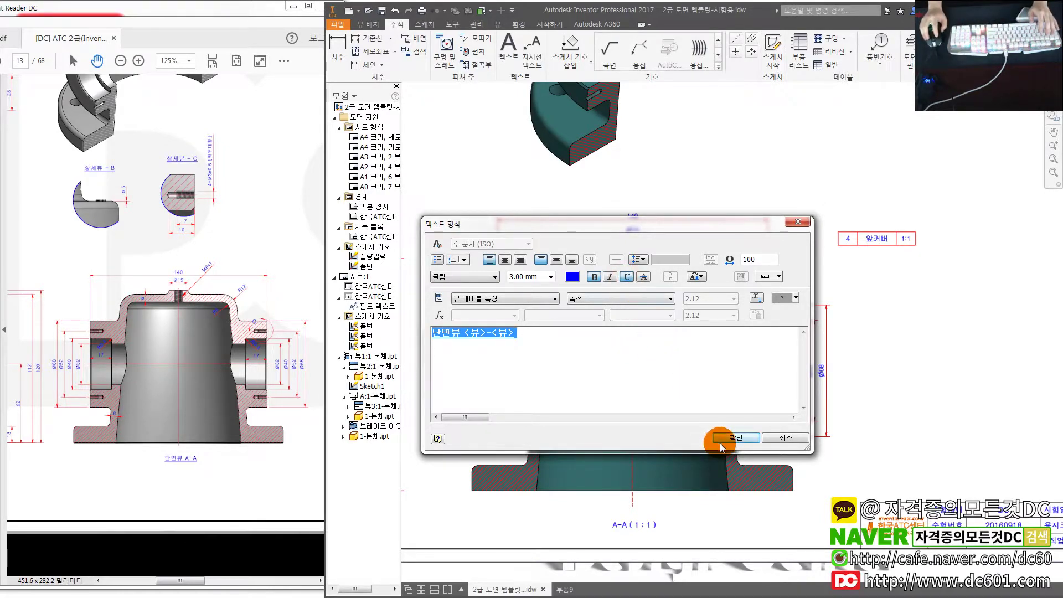
pyautogui.click(736, 437)
# - Check the reference PDF drawing, then return to the Inventor drawing sheet
pyautogui.click(180, 351)
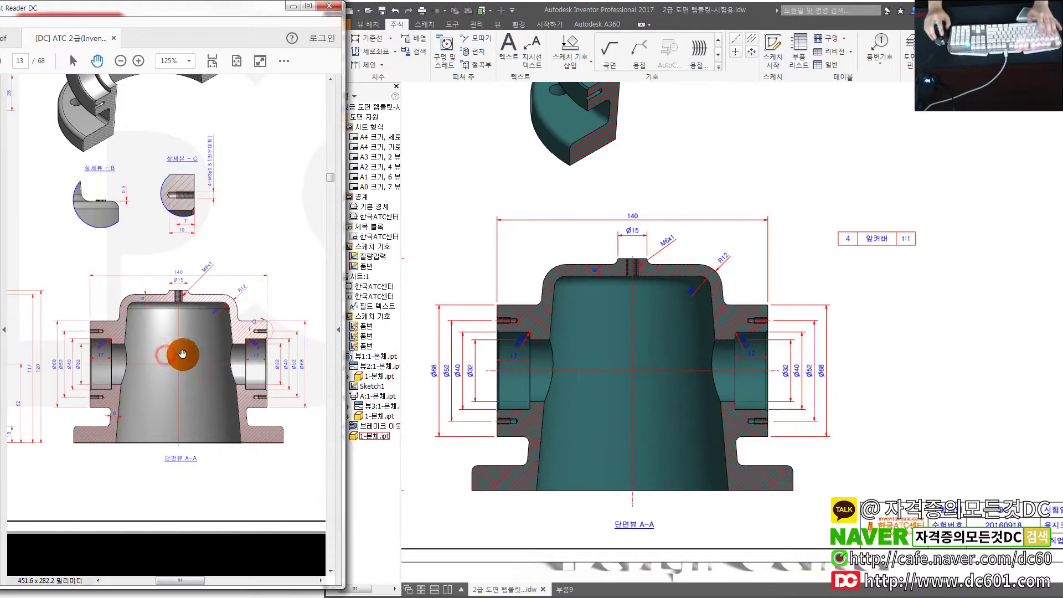
pyautogui.keyDown('ctrl'); pyautogui.scroll(-3, 180, 332); pyautogui.keyUp('ctrl')
pyautogui.keyDown('ctrl'); pyautogui.scroll(2, 219, 277); pyautogui.keyUp('ctrl')
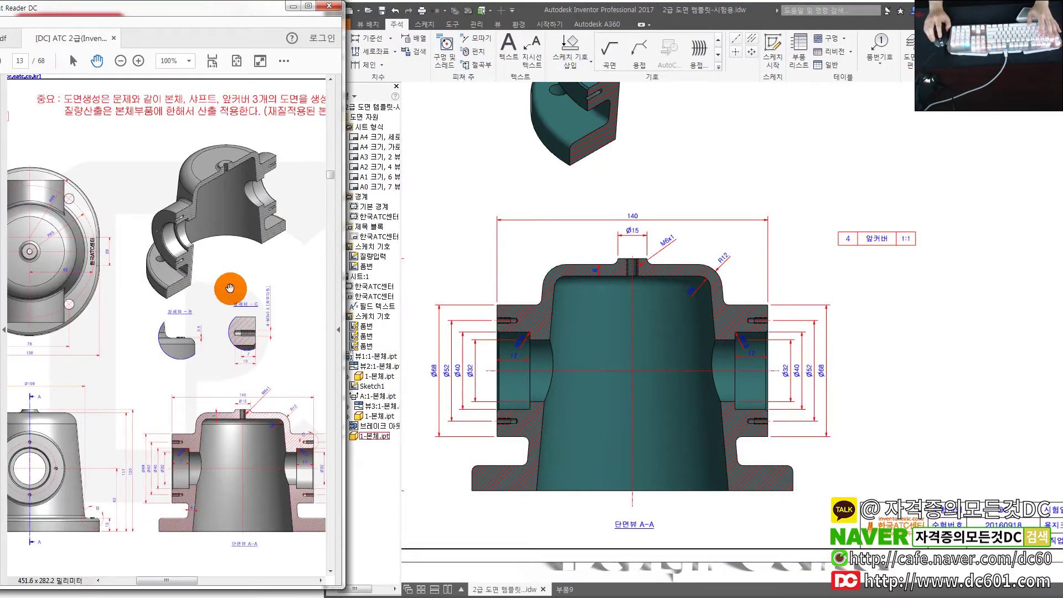
pyautogui.keyDown('ctrl'); pyautogui.scroll(2, 238, 474); pyautogui.keyUp('ctrl')
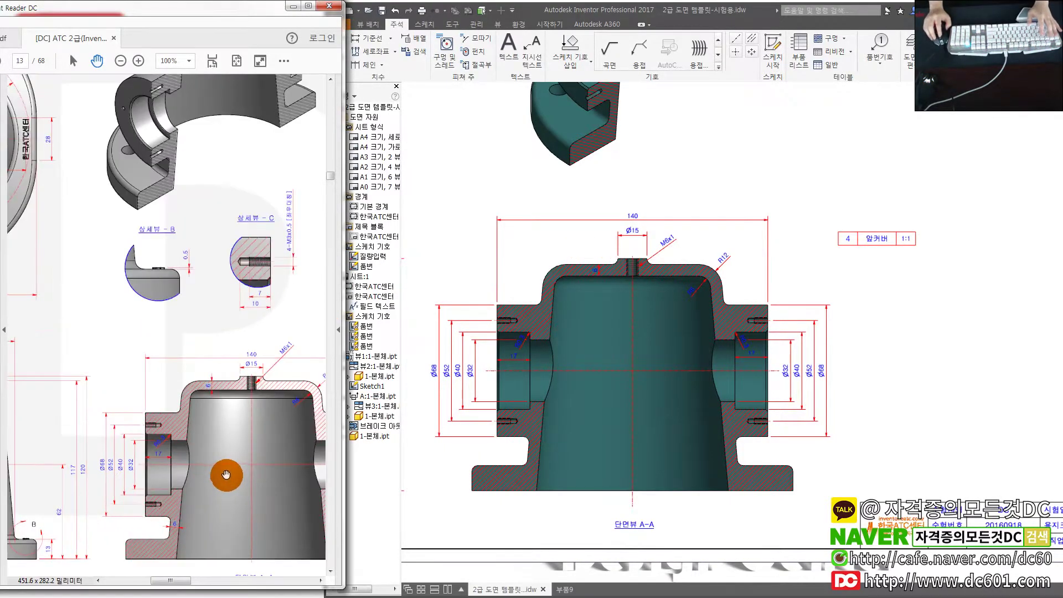
pyautogui.click(763, 281)
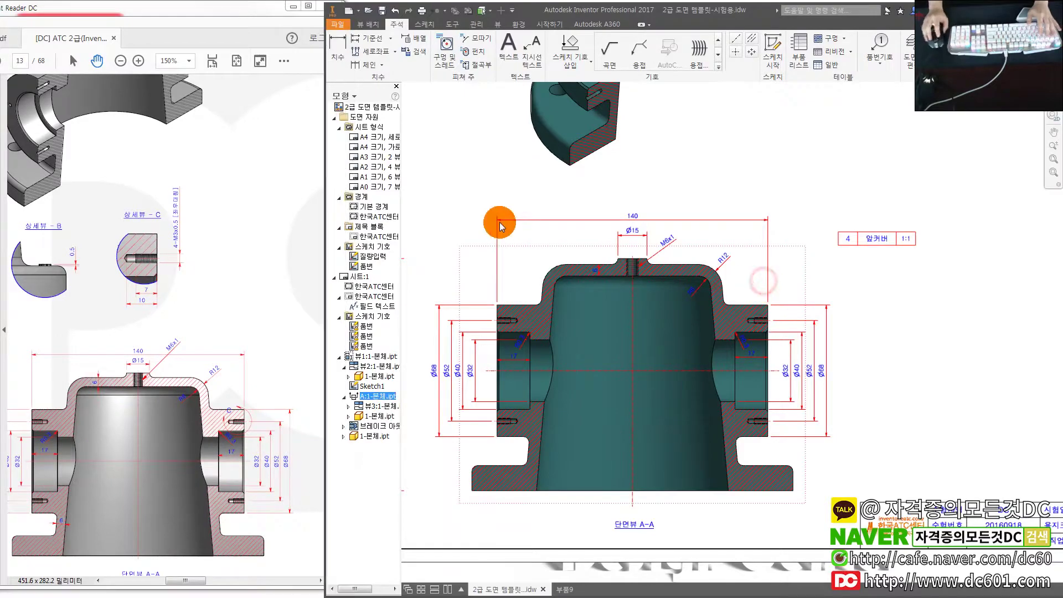
# - Start a detail view on the section view, cancel it, and bring the front view's base into view
pyautogui.click(369, 24)
pyautogui.click(422, 45)
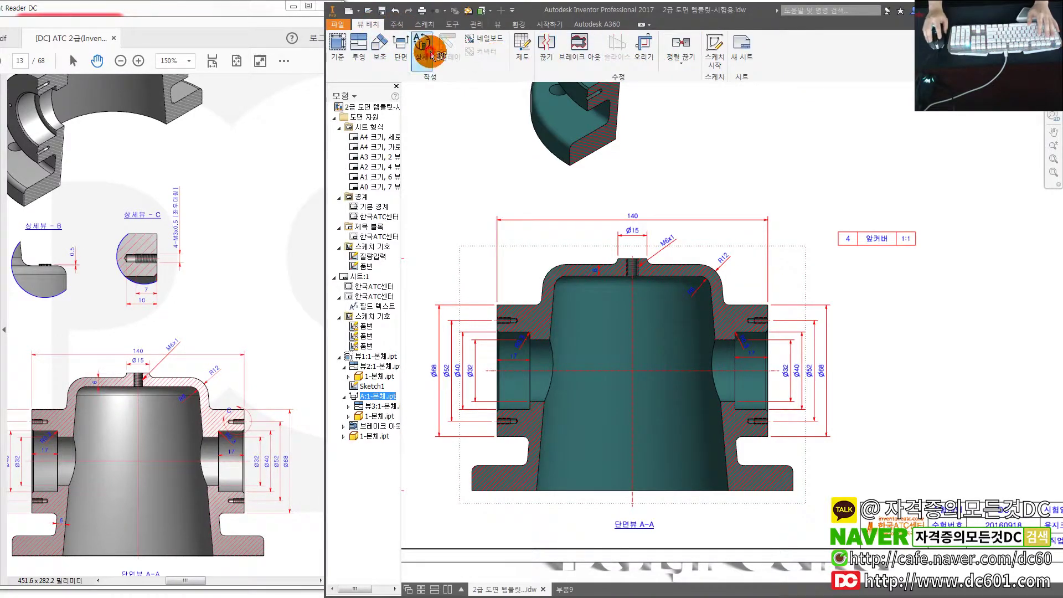
pyautogui.click(442, 204)
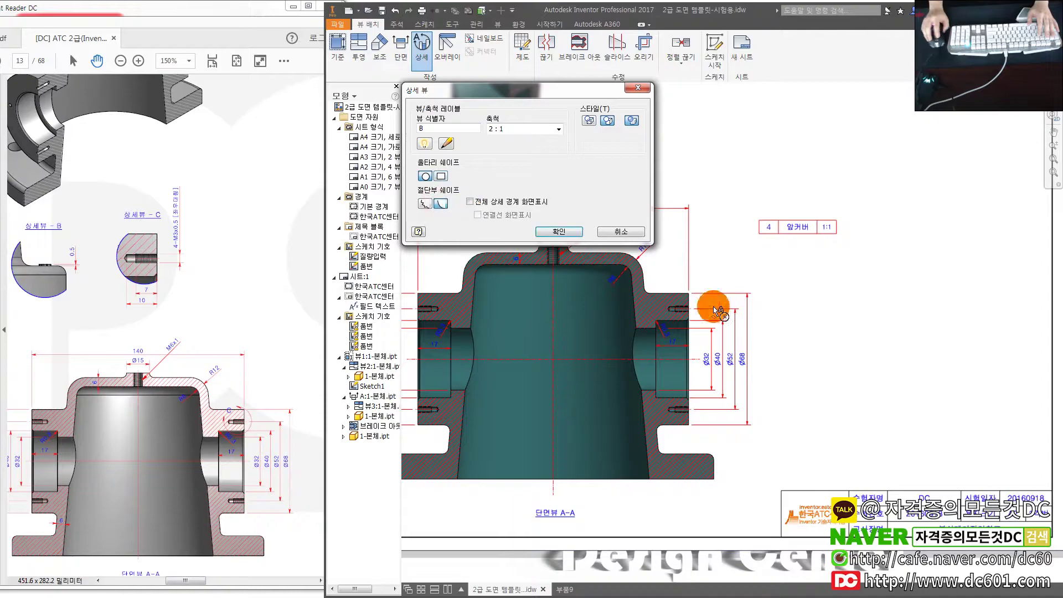
pyautogui.scroll(2, 736, 356)
pyautogui.scroll(2, 688, 356)
pyautogui.scroll(2, 607, 327)
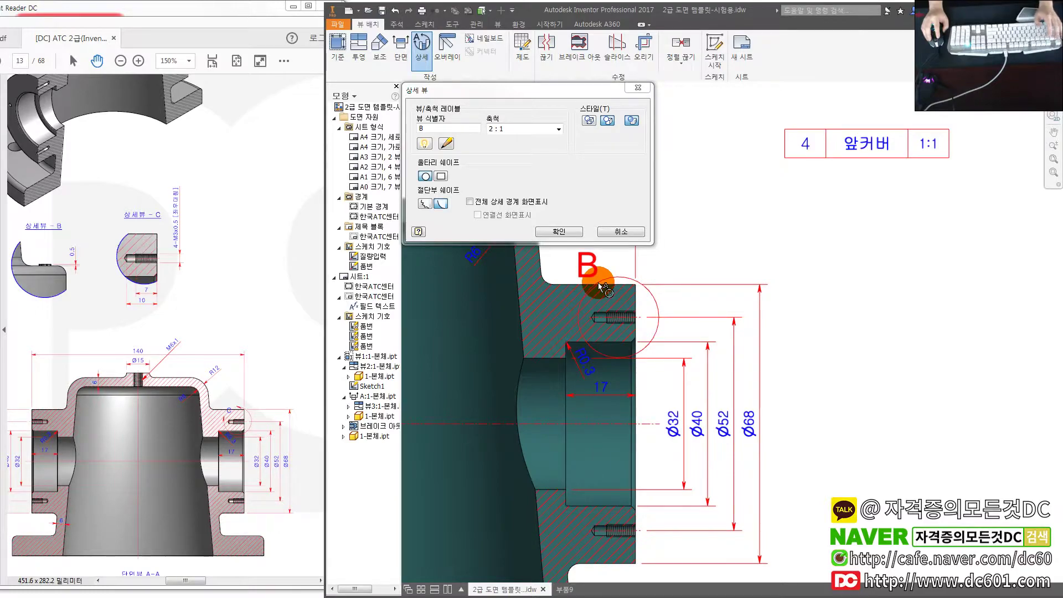
pyautogui.press('Escape')
pyautogui.scroll(-2, 588, 302)
pyautogui.scroll(-1, 554, 304)
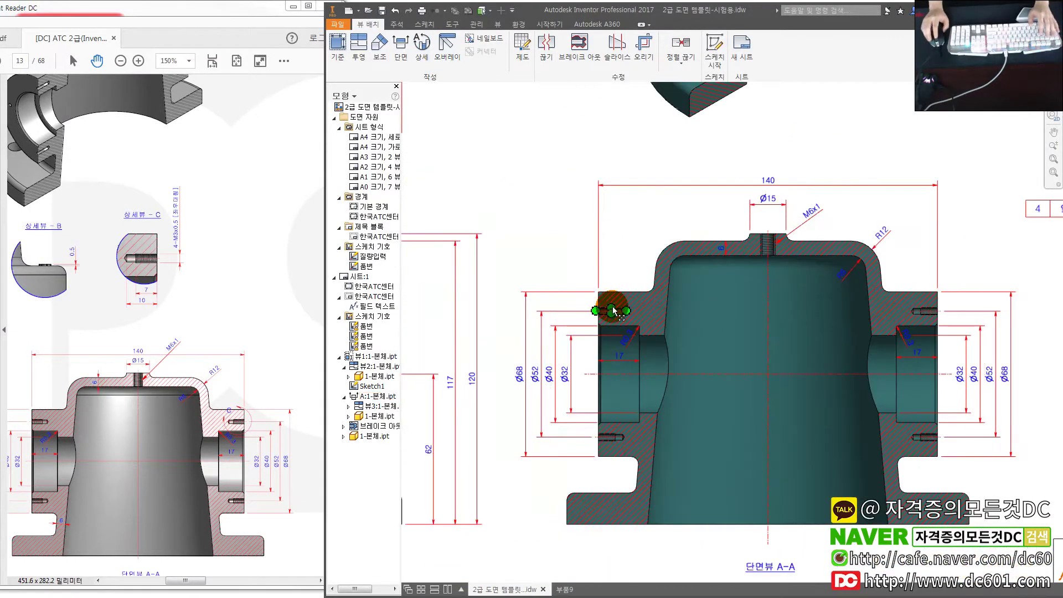
pyautogui.moveTo(143, 473); pyautogui.dragTo(351, 304)
pyautogui.moveTo(423, 455); pyautogui.dragTo(592, 394, button='middle')
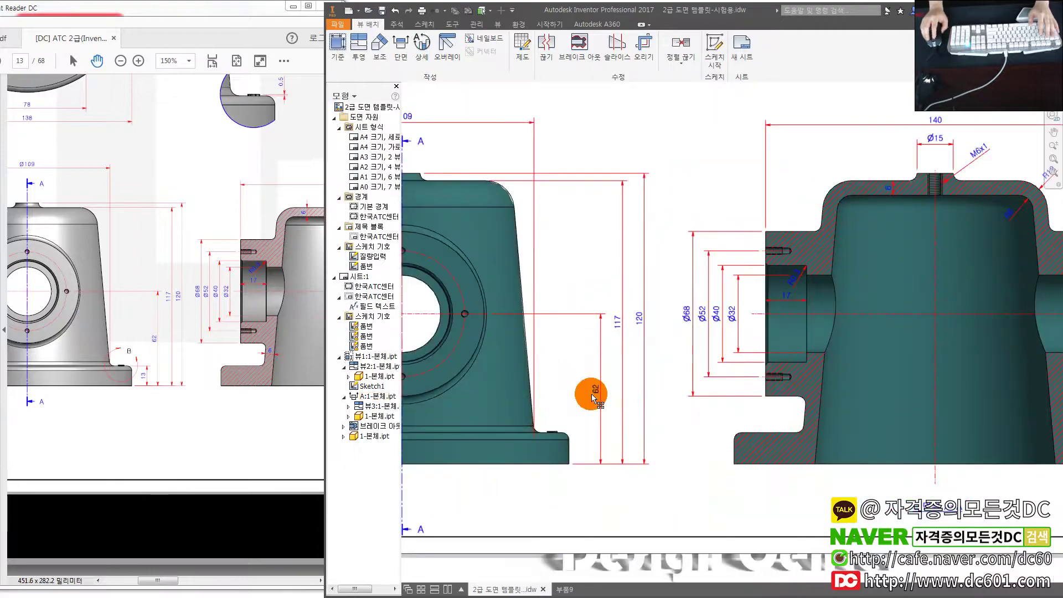
pyautogui.scroll(2, 594, 398)
# - Draw the 2:1 detail view B circle around the front view's base corner
pyautogui.click(422, 45)
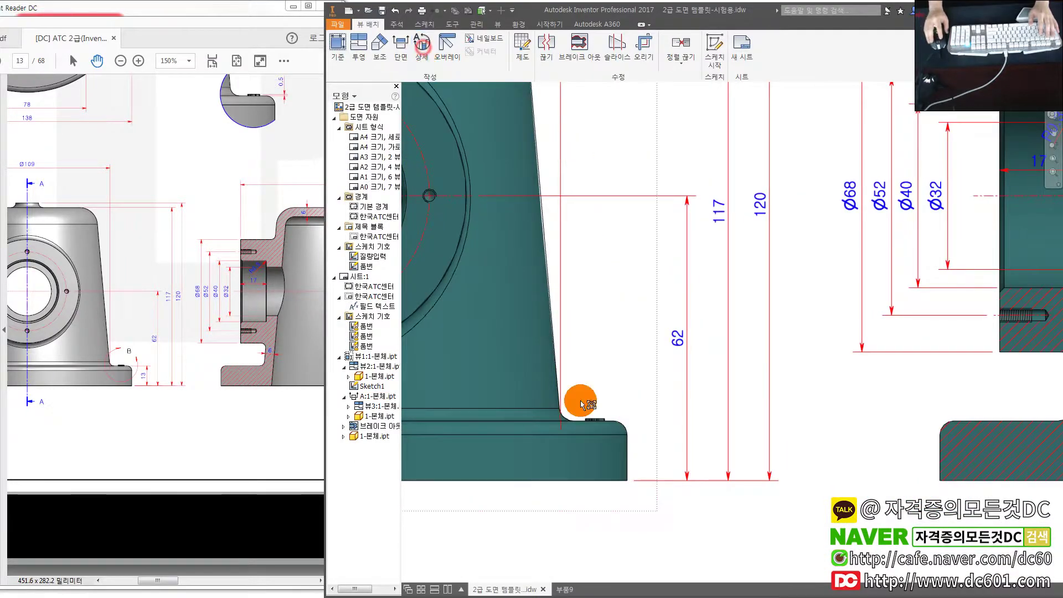
pyautogui.click(598, 424)
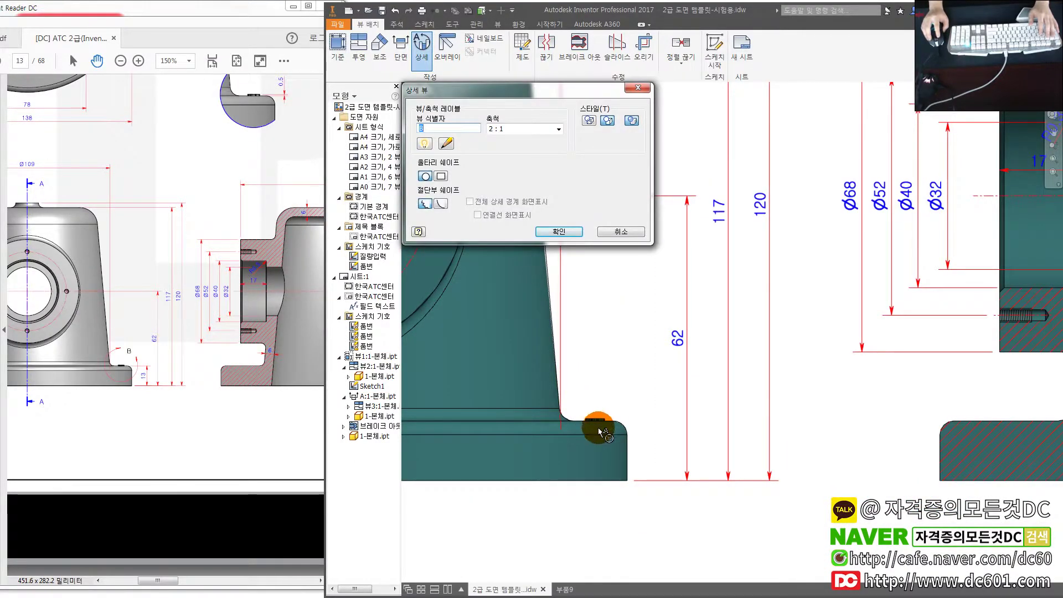
pyautogui.click(598, 427)
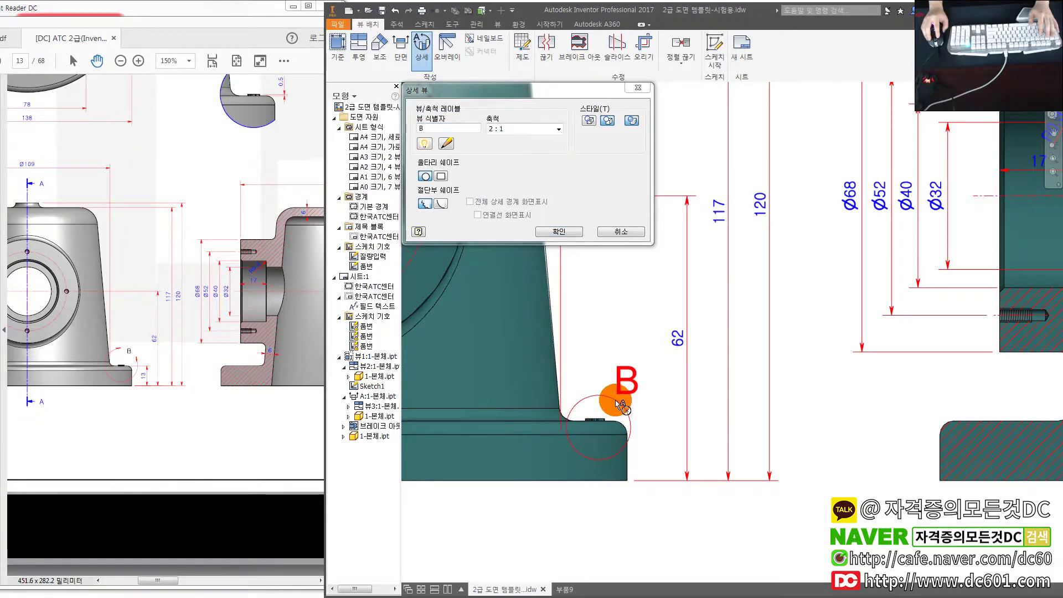
pyautogui.click(620, 404)
pyautogui.scroll(-2, 626, 413)
pyautogui.scroll(-2, 629, 420)
pyautogui.scroll(-1, 631, 430)
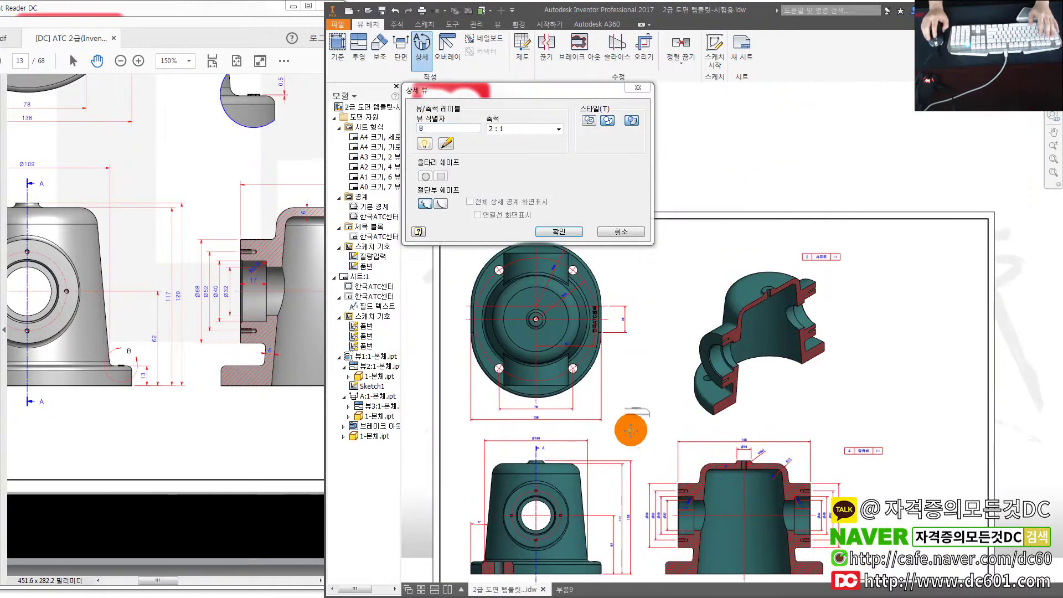
pyautogui.moveTo(631, 430); pyautogui.dragTo(607, 433, button='middle')
# - Place detail view B on the sheet and compare it with the reference PDF's detail view B
pyautogui.click(602, 412)
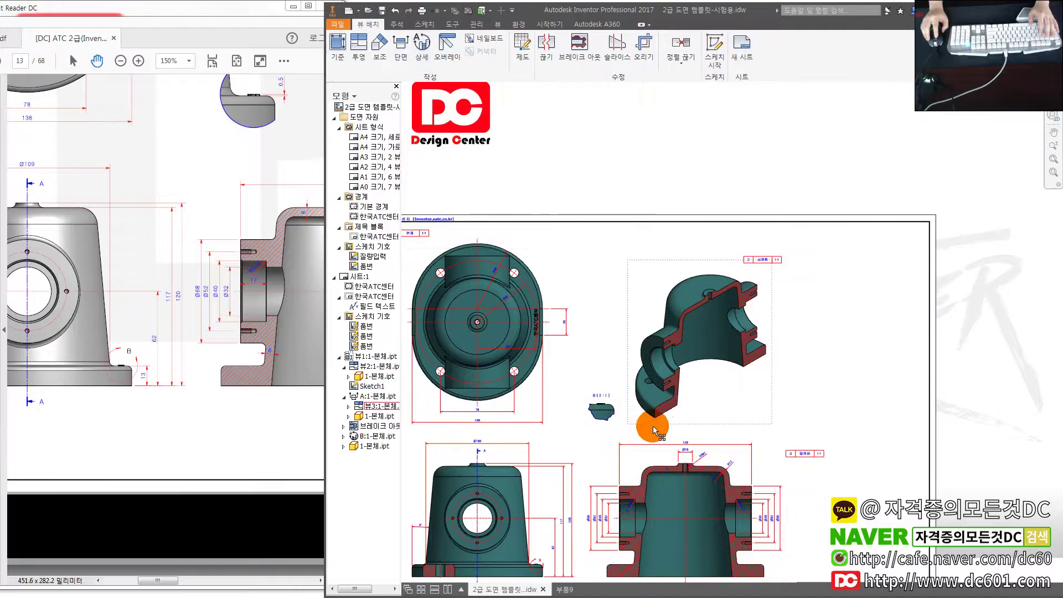
pyautogui.click(247, 245)
pyautogui.keyDown('ctrl'); pyautogui.scroll(-1, 266, 250); pyautogui.keyUp('ctrl')
pyautogui.moveTo(271, 224); pyautogui.dragTo(173, 334)
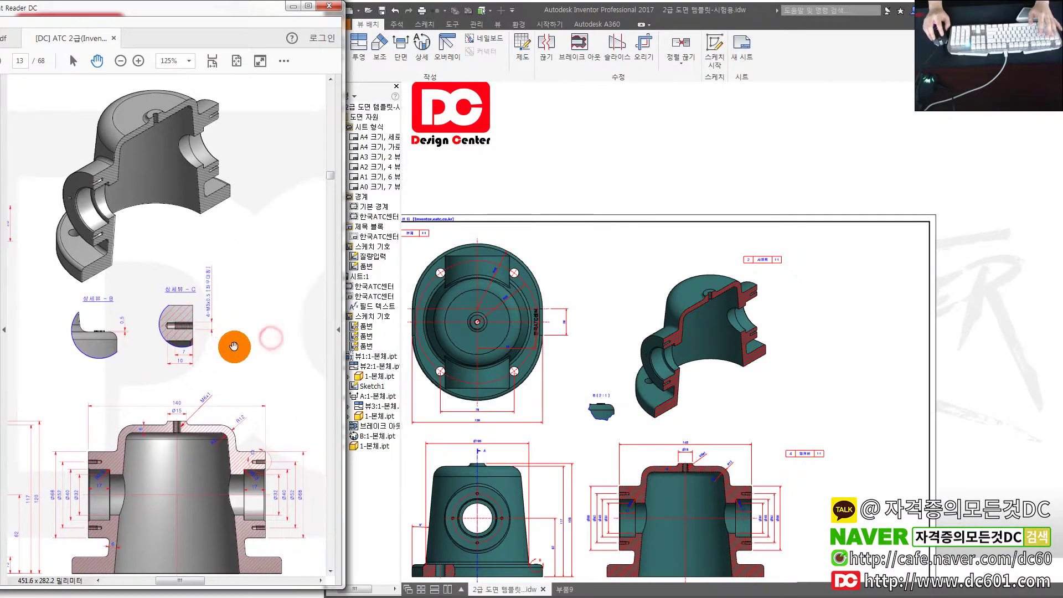
pyautogui.keyDown('ctrl'); pyautogui.scroll(-1, 167, 349); pyautogui.keyUp('ctrl')
pyautogui.keyDown('ctrl'); pyautogui.scroll(-1, 133, 354); pyautogui.keyUp('ctrl')
pyautogui.keyDown('ctrl'); pyautogui.scroll(1, 104, 335); pyautogui.keyUp('ctrl')
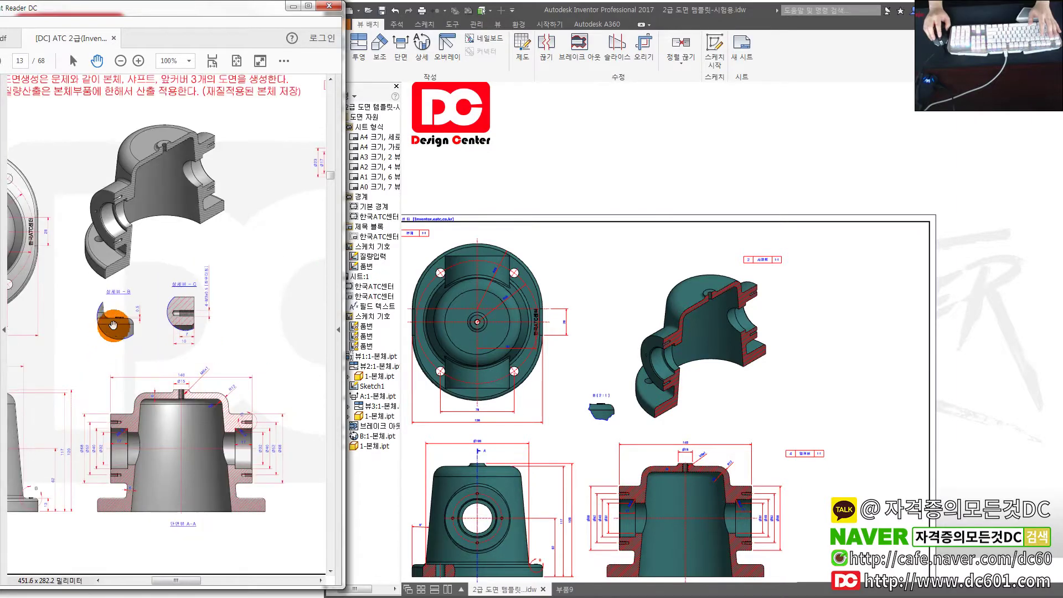
pyautogui.keyDown('ctrl'); pyautogui.scroll(1, 111, 321); pyautogui.keyUp('ctrl')
pyautogui.moveTo(119, 294)
pyautogui.mouseDown()
pyautogui.moveTo(216, 325)
pyautogui.moveTo(257, 325)
pyautogui.moveTo(254, 392)
pyautogui.moveTo(201, 368)
pyautogui.moveTo(156, 363)
pyautogui.mouseUp()
pyautogui.keyDown('ctrl'); pyautogui.scroll(1, 156, 364); pyautogui.keyUp('ctrl')
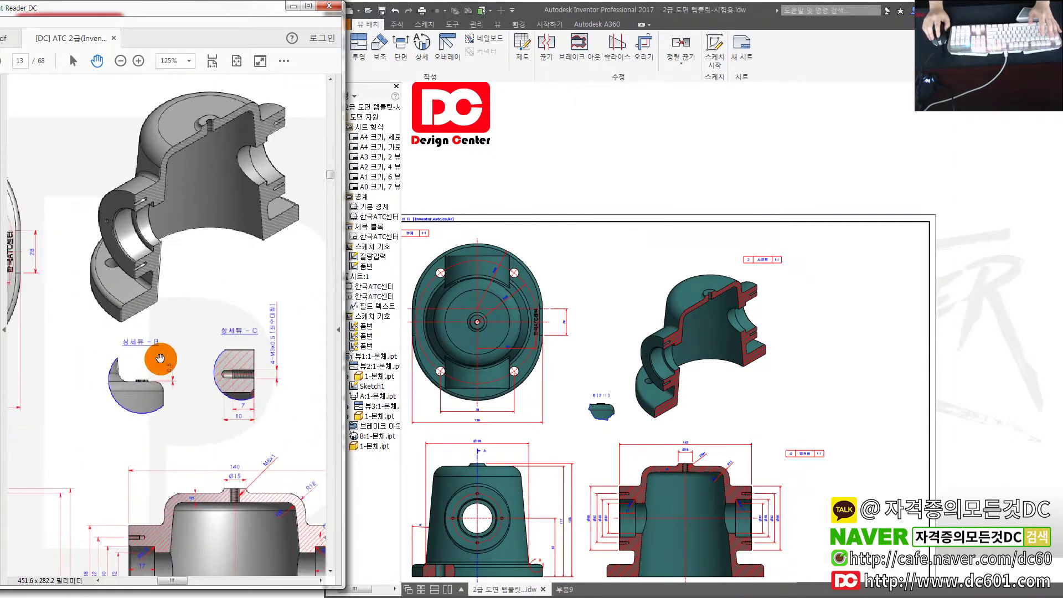
pyautogui.keyDown('ctrl'); pyautogui.scroll(1, 161, 360); pyautogui.keyUp('ctrl')
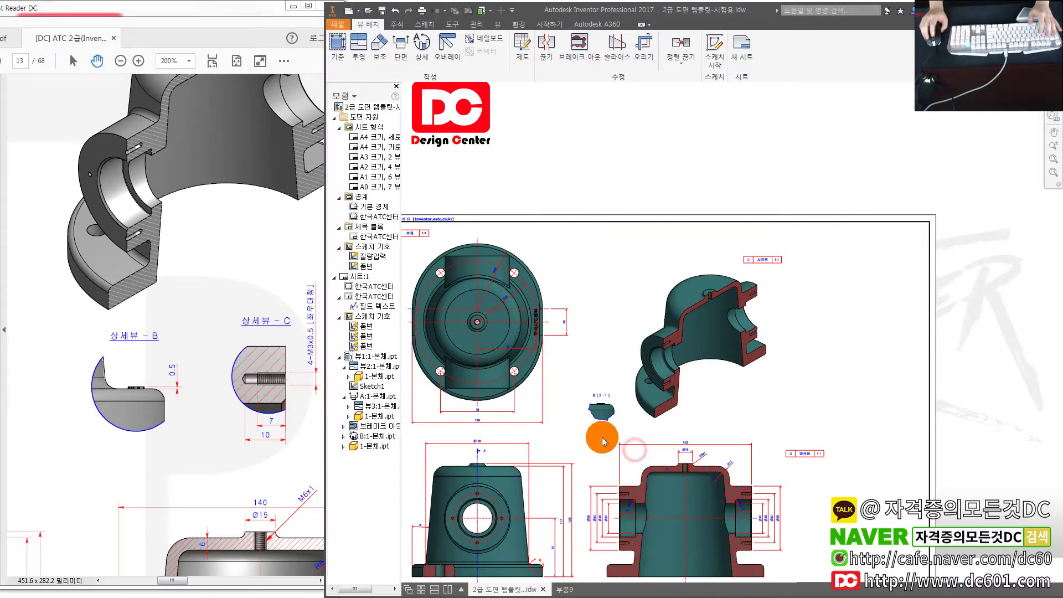
pyautogui.scroll(1, 603, 436)
pyautogui.keyDown('ctrl'); pyautogui.scroll(-1, 206, 284); pyautogui.keyUp('ctrl')
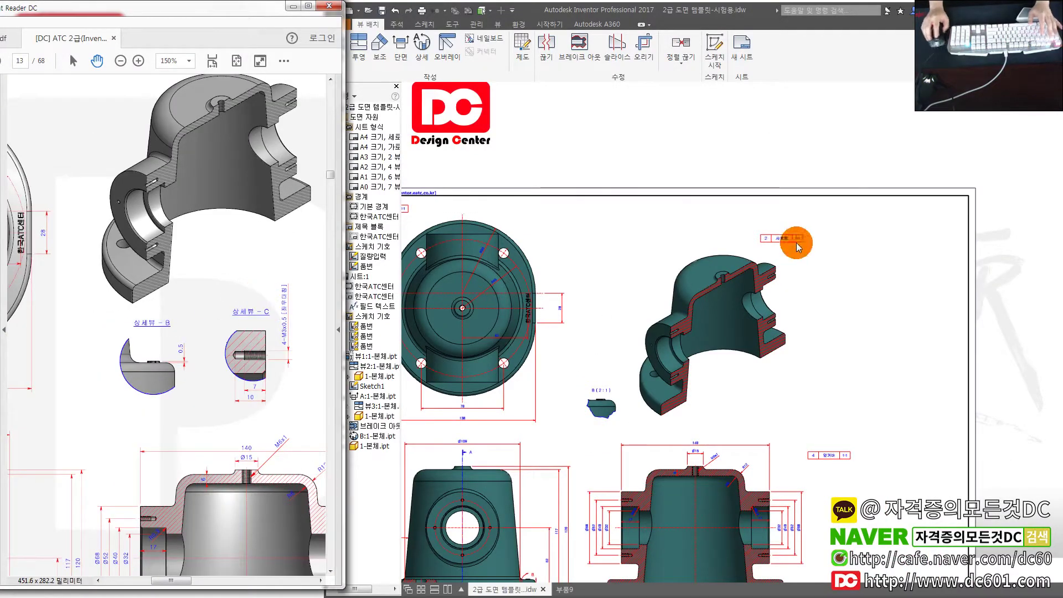
# - Move detail view B to just below the isometric section view
pyautogui.click(706, 248)
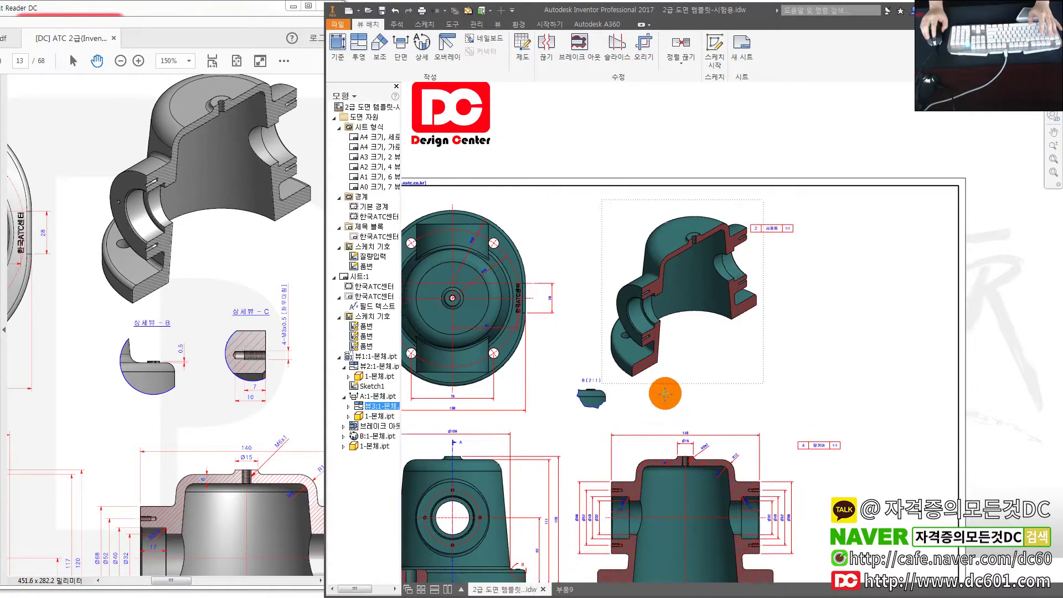
pyautogui.scroll(2, 666, 395)
pyautogui.click(567, 367)
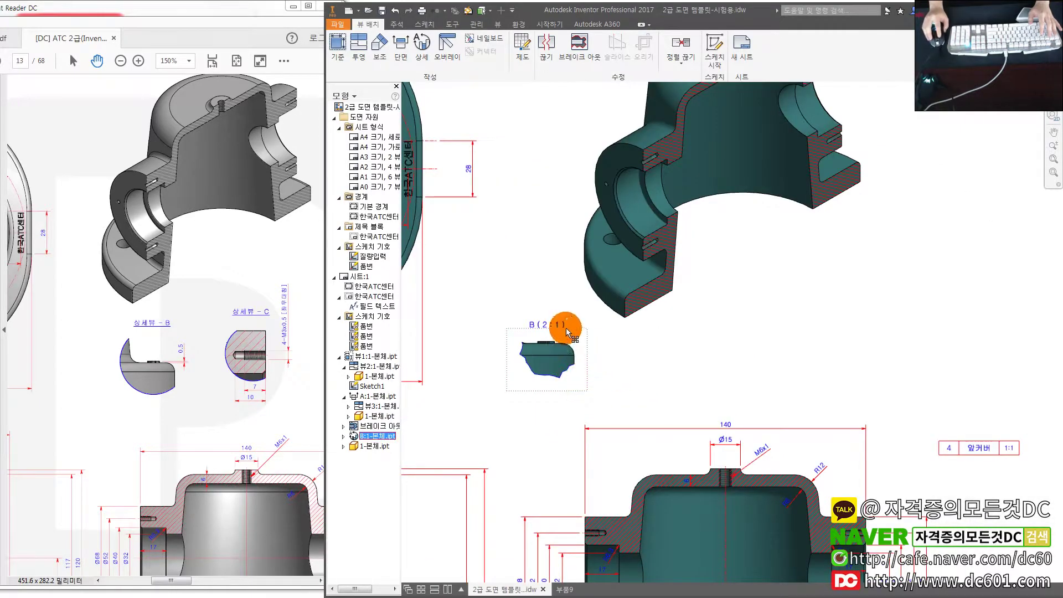
pyautogui.moveTo(567, 332); pyautogui.dragTo(555, 320)
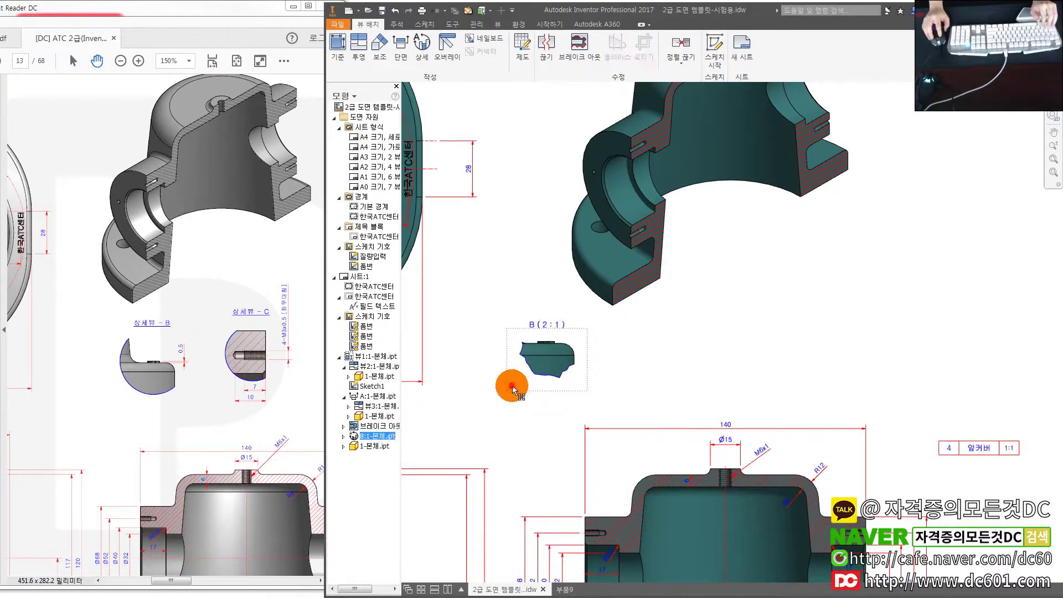
pyautogui.moveTo(513, 389)
pyautogui.mouseDown()
pyautogui.moveTo(615, 339)
pyautogui.moveTo(633, 353)
pyautogui.mouseUp()
# - Set detail view B's boundary to 부드러운 절단부 쉐이프 (Smooth Cutout Shape) through its options menu
pyautogui.scroll(-3, 593, 387)
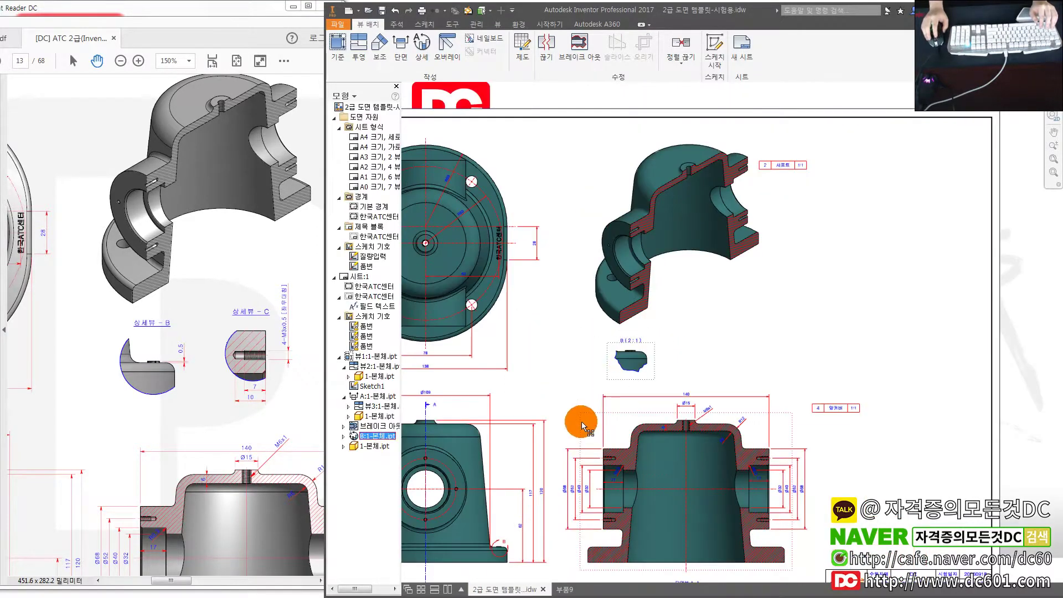
pyautogui.scroll(4, 537, 475)
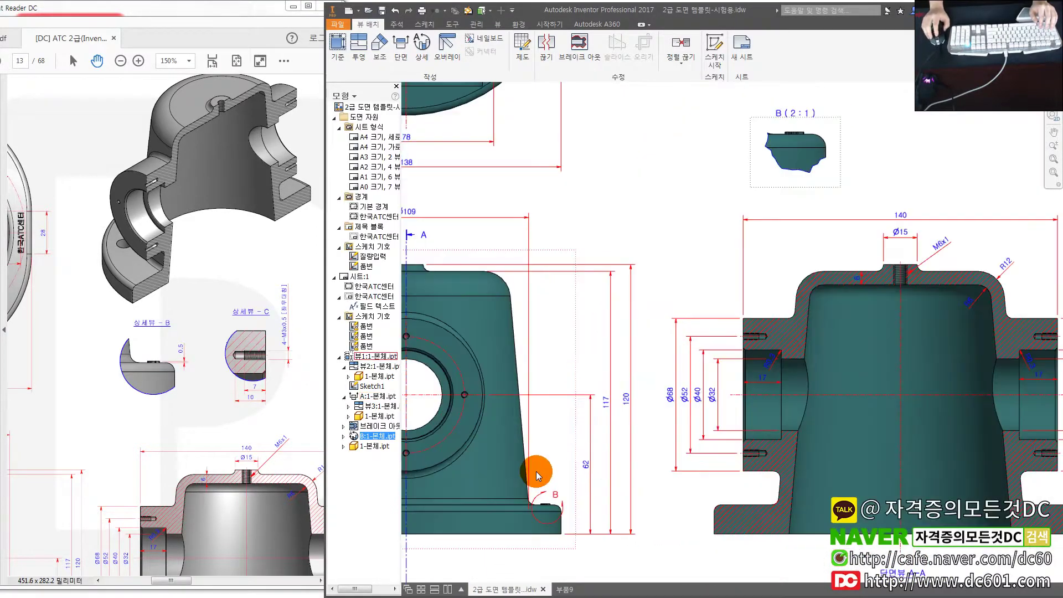
pyautogui.rightClick(557, 499)
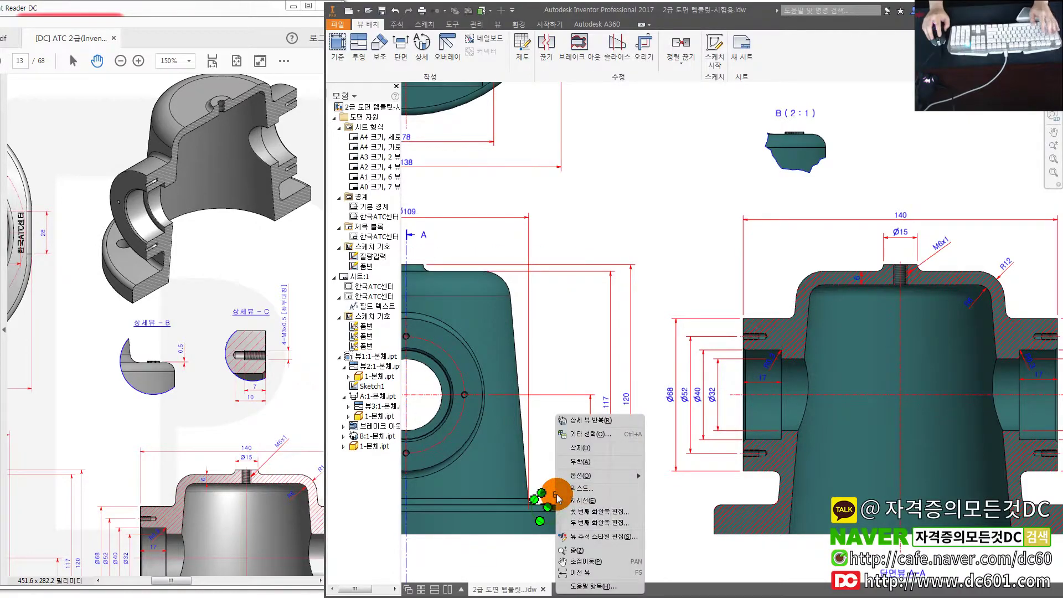
pyautogui.moveTo(598, 475)
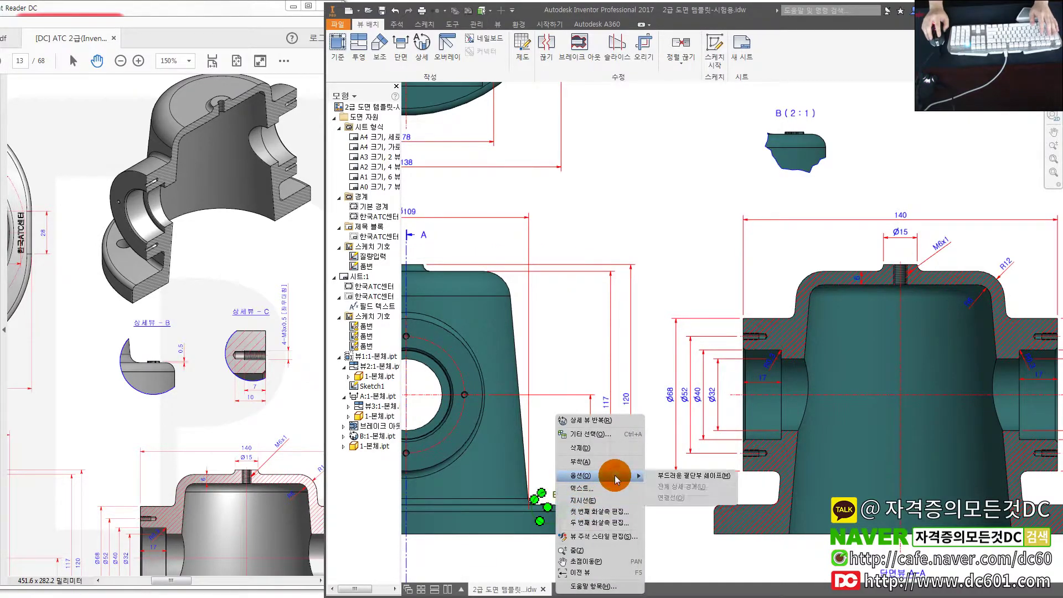
pyautogui.click(673, 475)
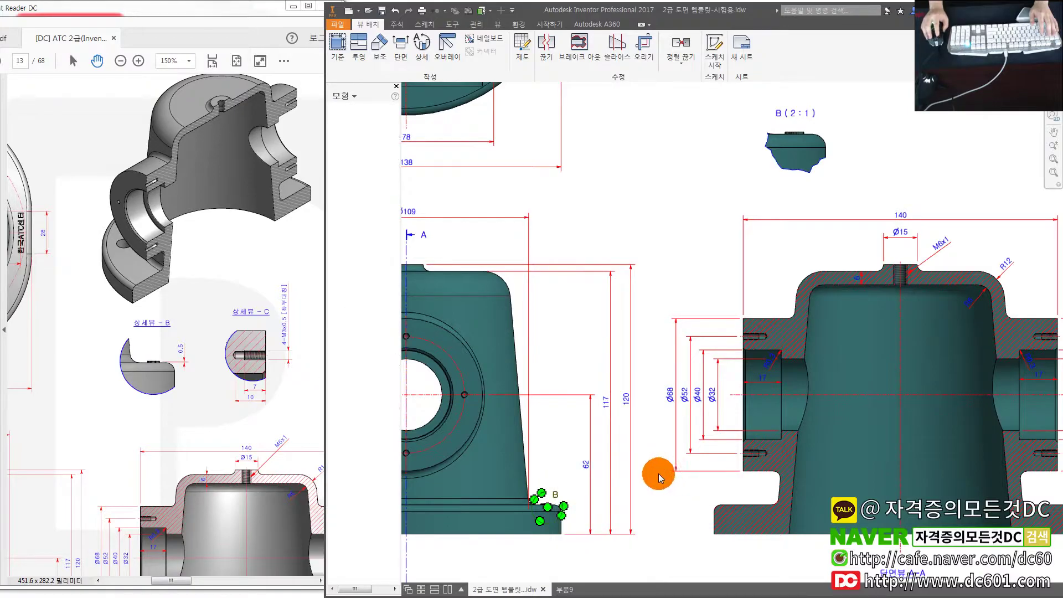
pyautogui.scroll(-3, 798, 180)
pyautogui.scroll(3, 689, 302)
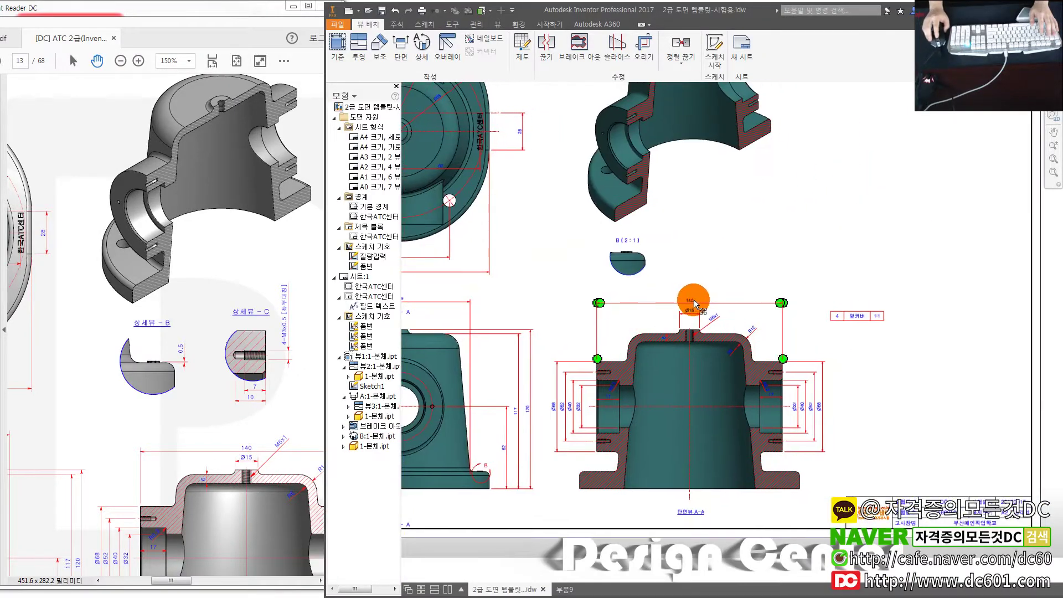
pyautogui.scroll(3, 600, 231)
pyautogui.moveTo(602, 232); pyautogui.dragTo(618, 298, button='middle')
# - Delete the (<축척>) scale field from detail view B's label, leaving only <뷰>
pyautogui.doubleClick(541, 266)
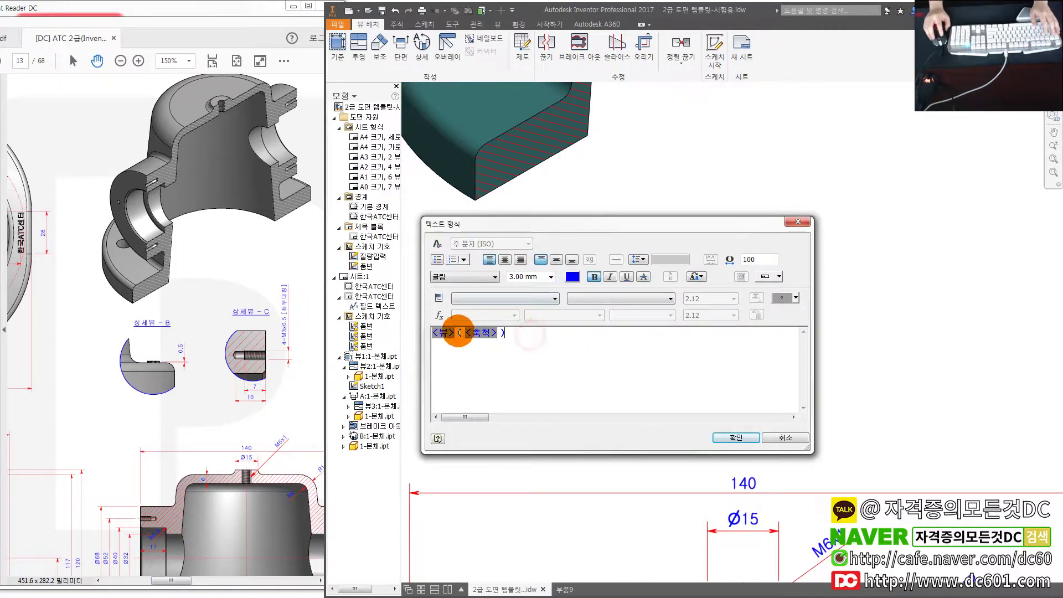
pyautogui.moveTo(459, 332); pyautogui.dragTo(551, 348)
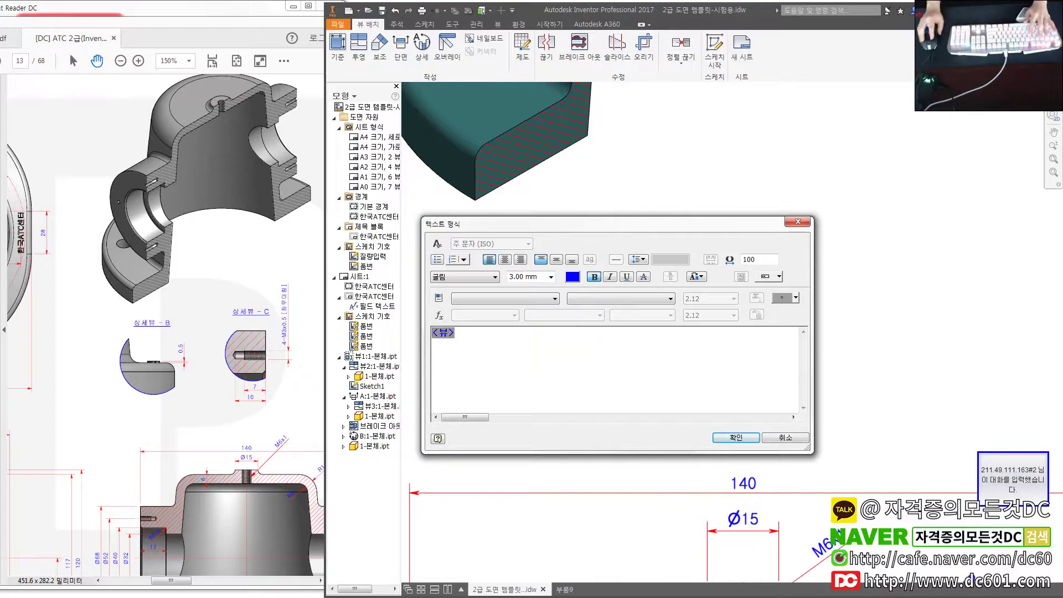
pyautogui.click(490, 350)
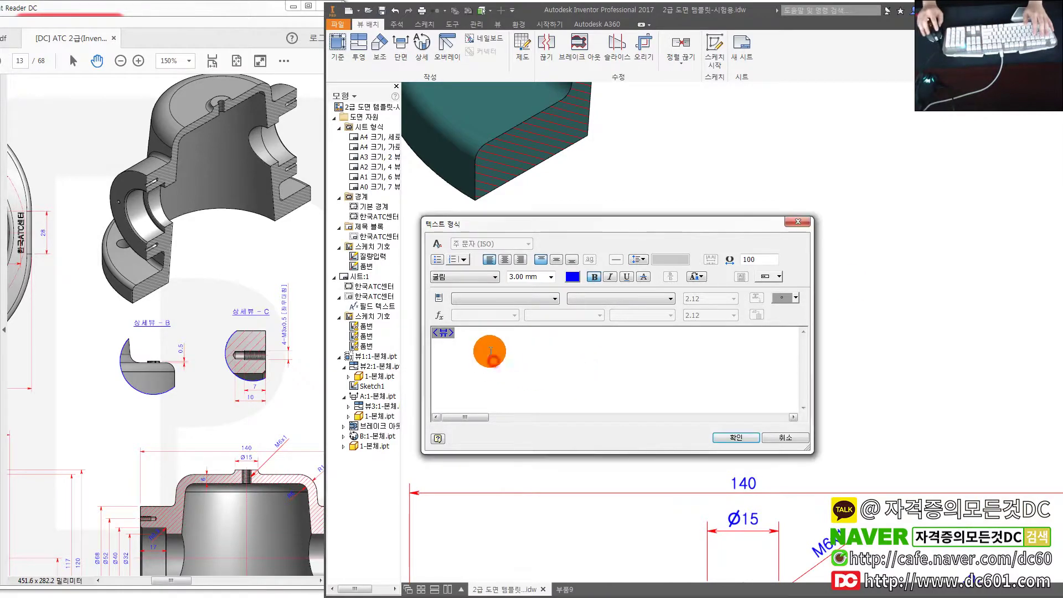
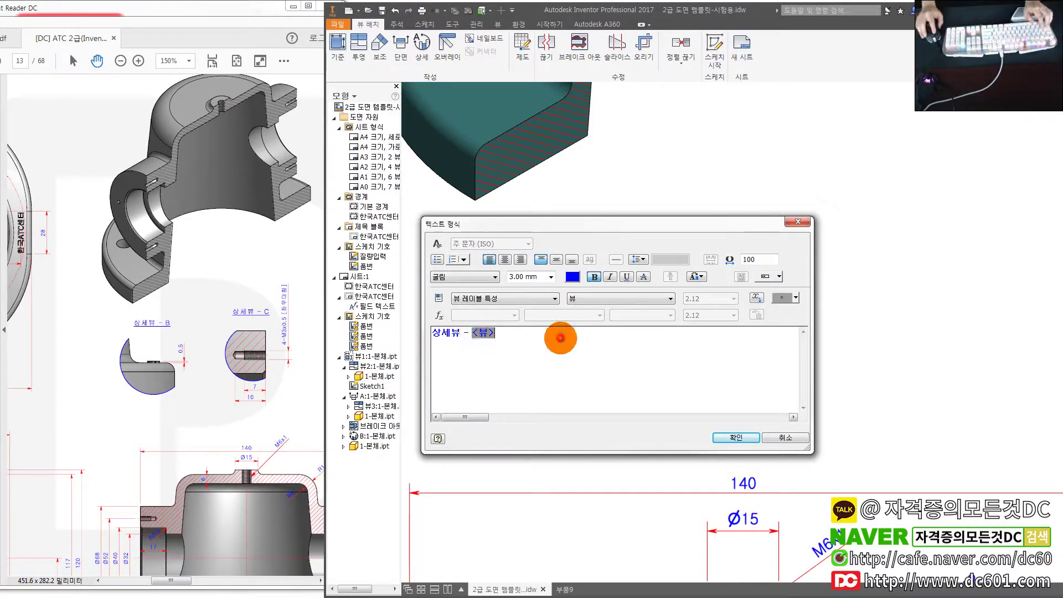
# - Underline the whole 상세뷰 - B label of detail view B
pyautogui.hotkey('ctrl', 'a')
pyautogui.click(626, 276)
pyautogui.click(725, 439)
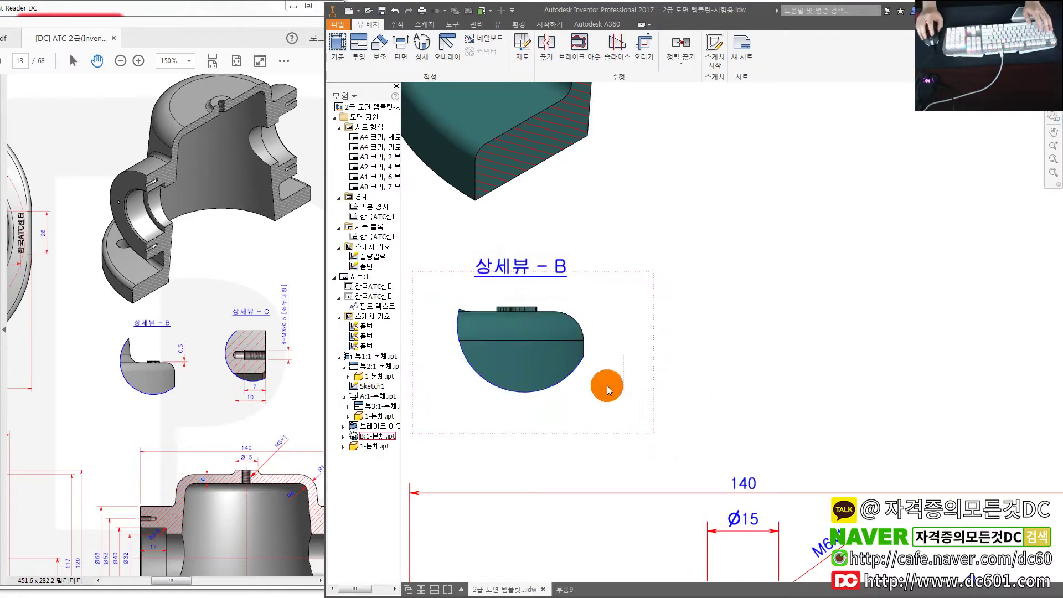
pyautogui.scroll(5, 570, 320)
pyautogui.scroll(-2, 648, 316)
pyautogui.scroll(-3, 549, 283)
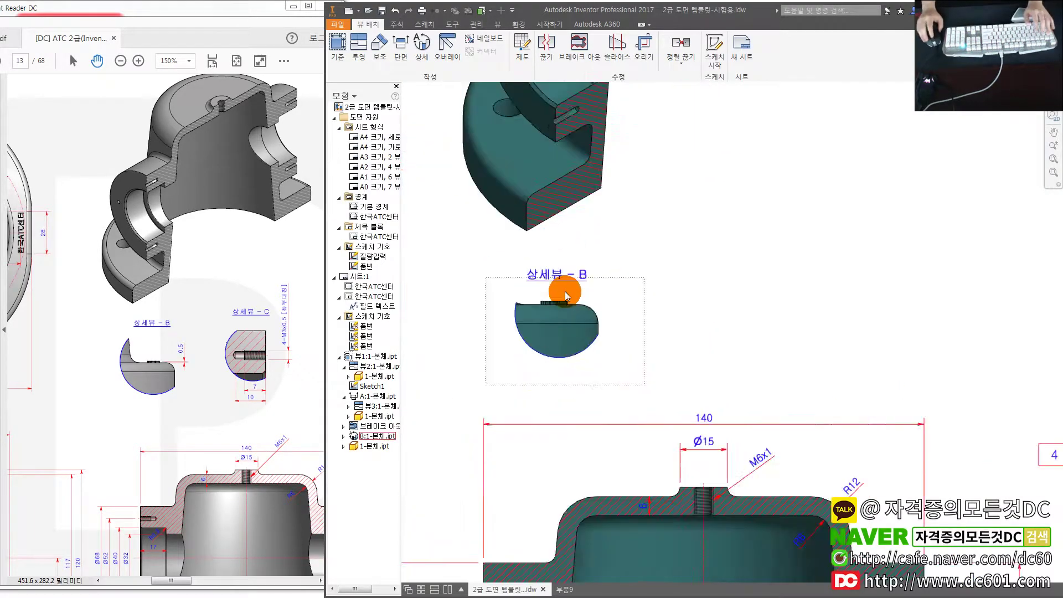
pyautogui.scroll(-3, 553, 331)
# - Turn detail view B's 0.5 dimension text to stand vertically
pyautogui.click(561, 331)
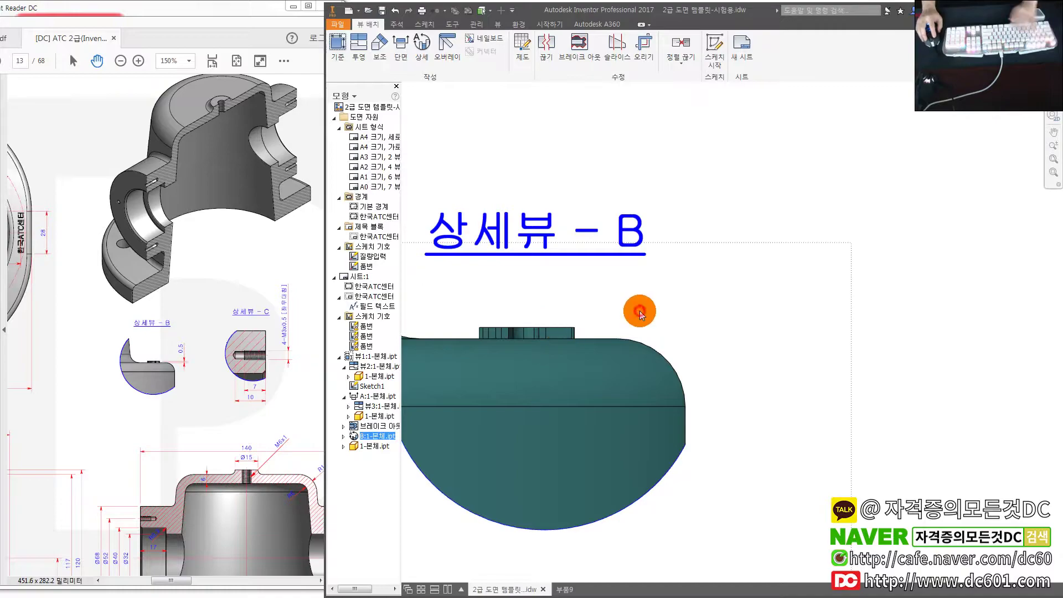
pyautogui.scroll(3, 789, 346)
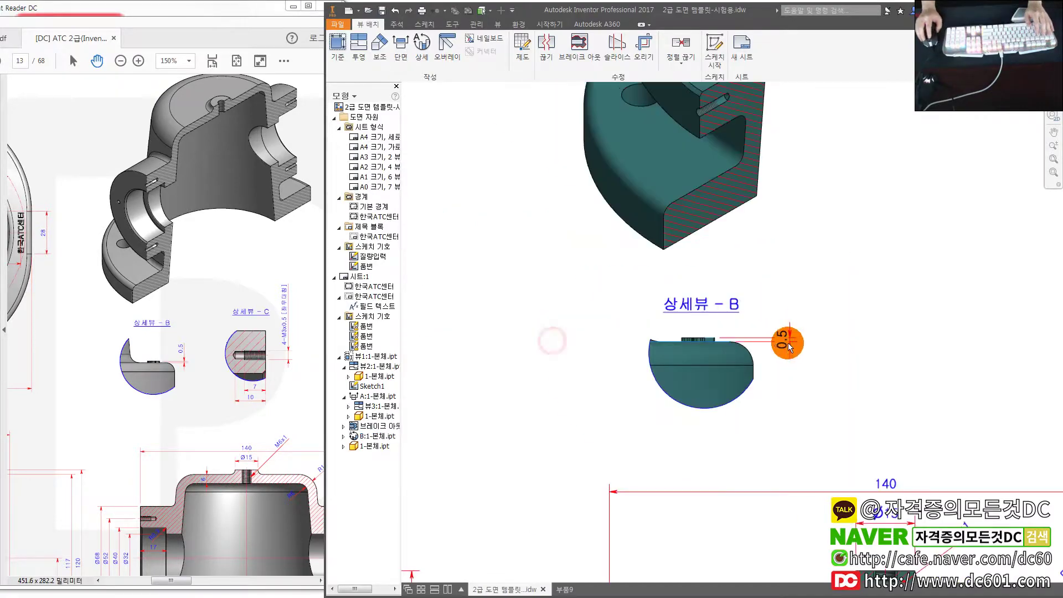
pyautogui.scroll(-2, 674, 356)
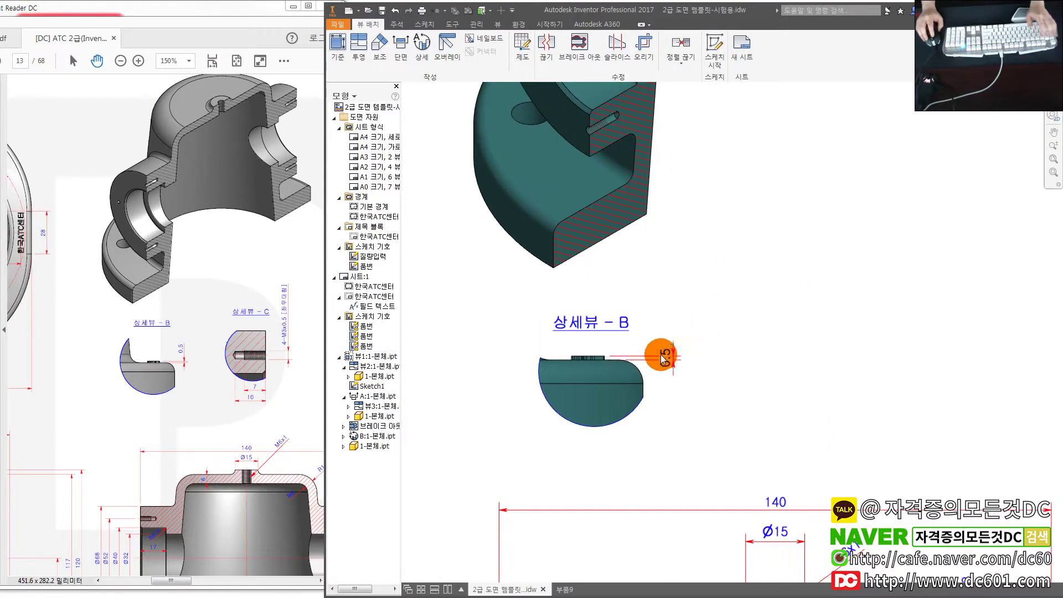
pyautogui.scroll(-2, 660, 356)
pyautogui.moveTo(669, 304); pyautogui.dragTo(664, 304)
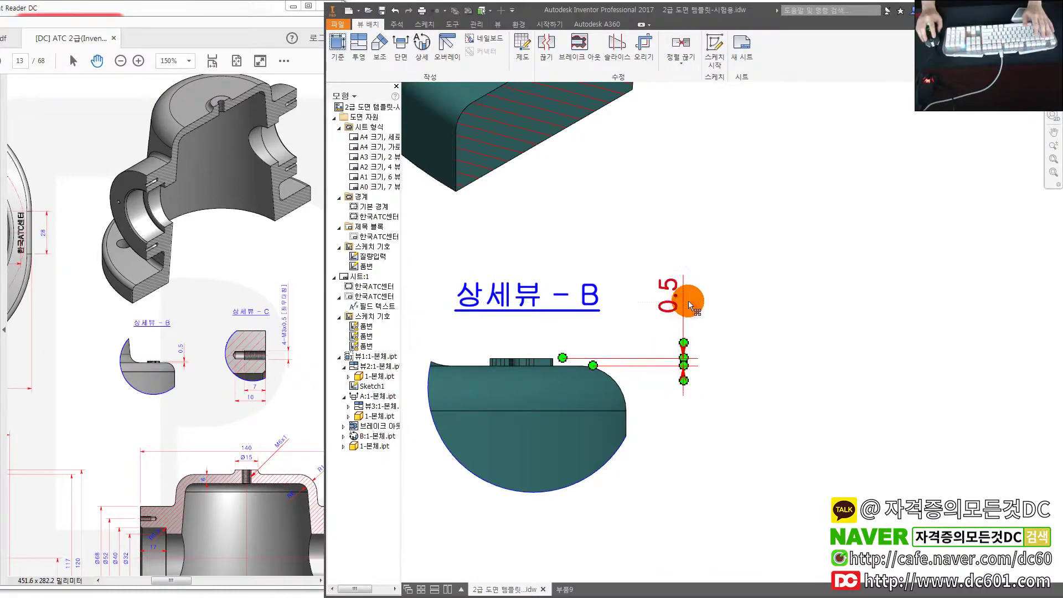
pyautogui.scroll(3, 797, 347)
pyautogui.scroll(2, 546, 298)
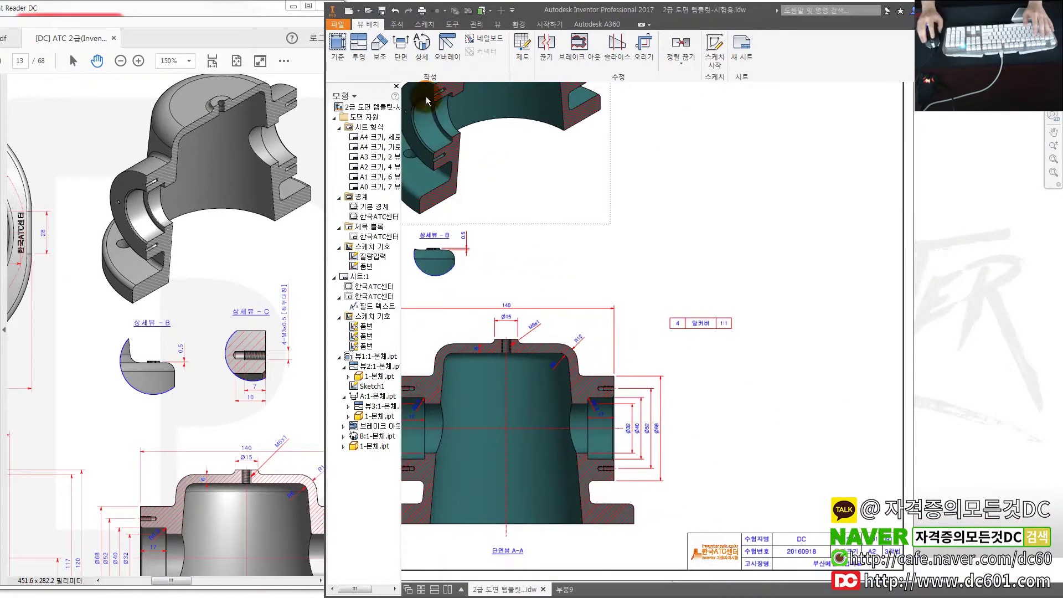
# - Start a new detail view while bringing the reference PDF's detail views into view
pyautogui.click(421, 44)
pyautogui.scroll(2, 553, 314)
pyautogui.moveTo(299, 391); pyautogui.dragTo(198, 331)
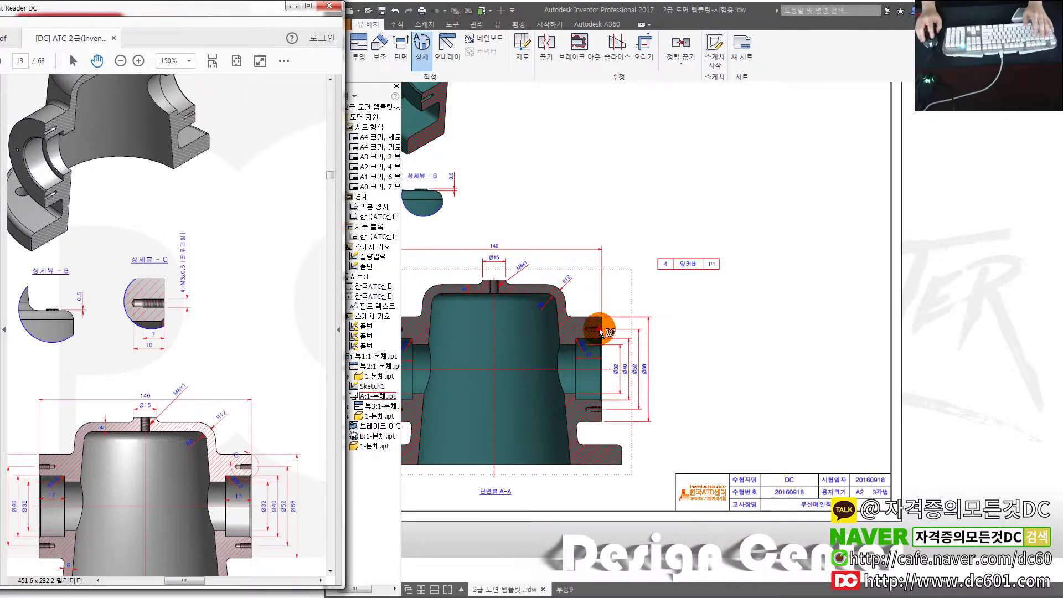
# - Place 2:1 detail view C with a smooth cutout around the threaded M3 hole
pyautogui.click(587, 335)
pyautogui.click(441, 203)
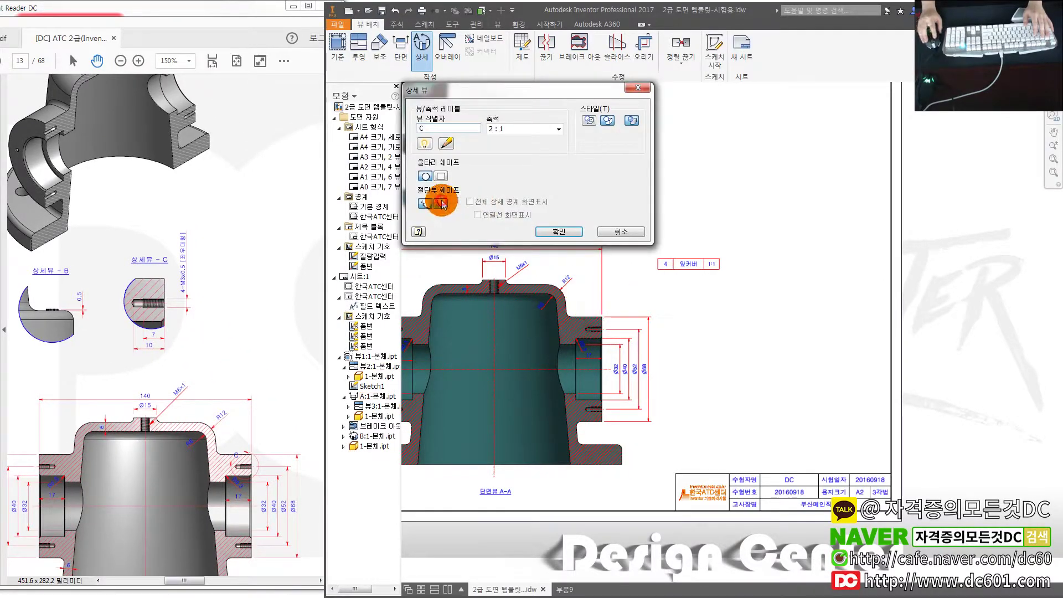
pyautogui.click(597, 330)
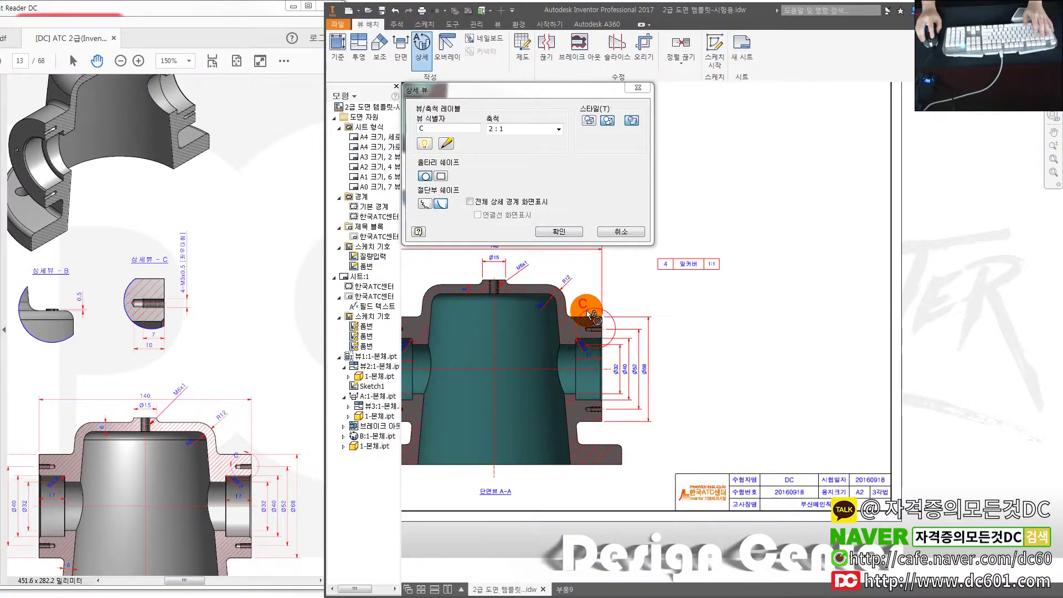
pyautogui.scroll(-3, 621, 408)
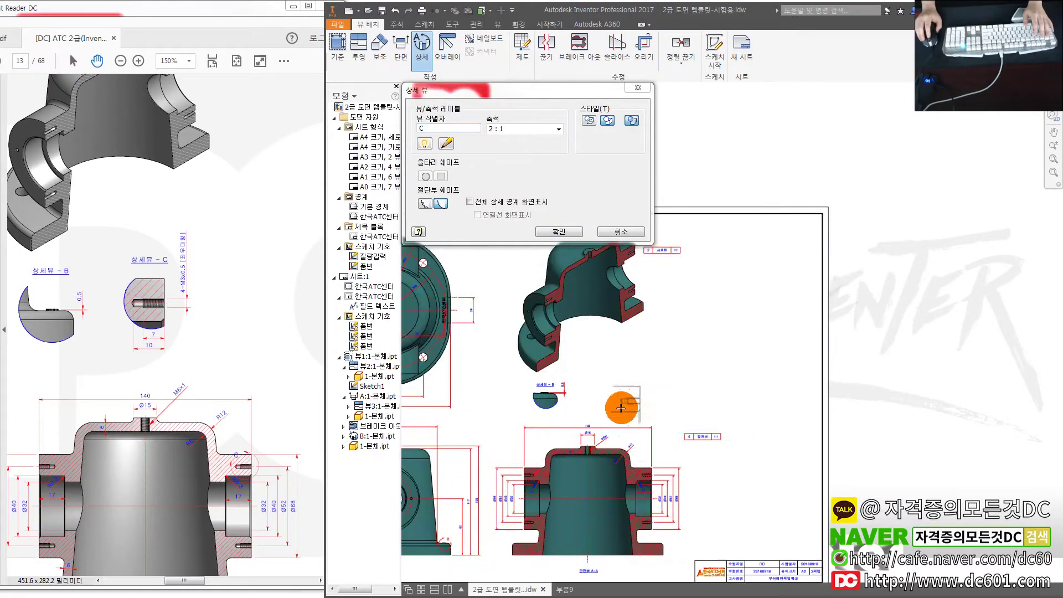
pyautogui.click(602, 393)
pyautogui.scroll(5, 602, 393)
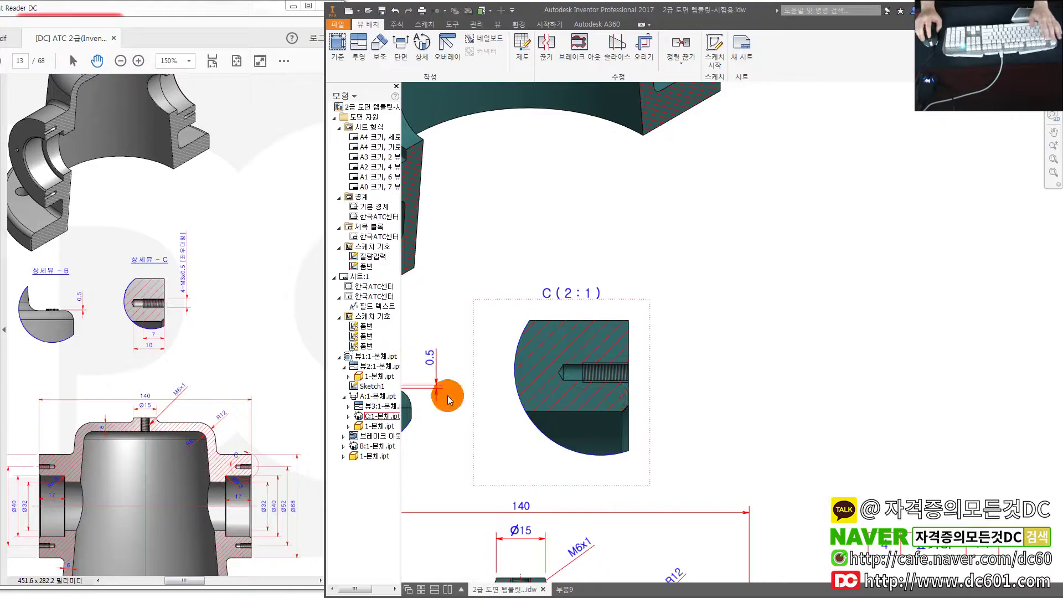
pyautogui.click(183, 314)
pyautogui.keyDown('ctrl'); pyautogui.scroll(2, 183, 314); pyautogui.keyUp('ctrl')
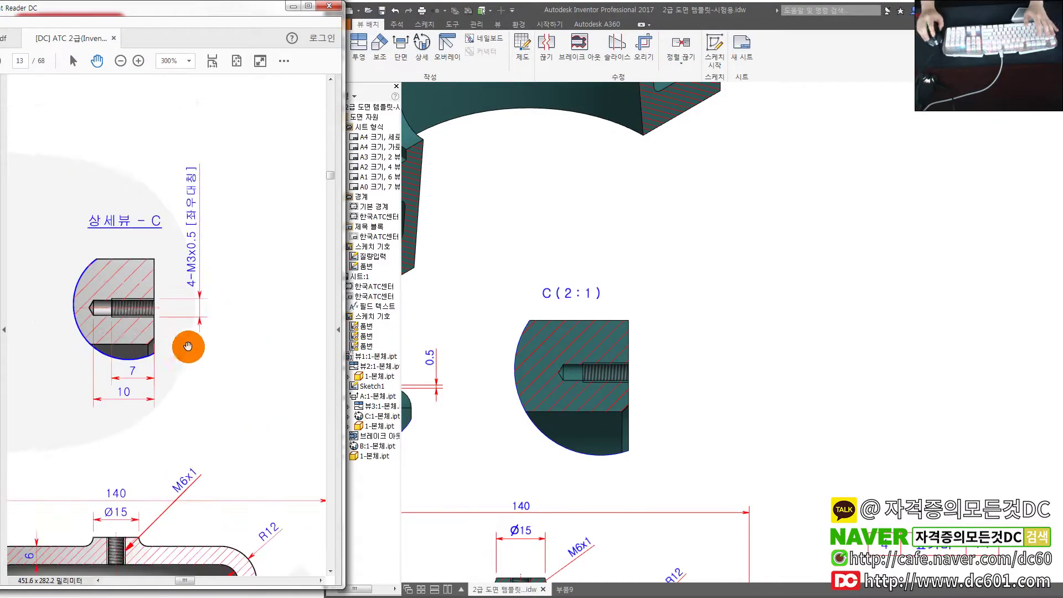
pyautogui.click(663, 350)
pyautogui.scroll(3, 663, 350)
# - Dimension detail C's thread length 7 and hole depth 10 below the view
pyautogui.click(396, 25)
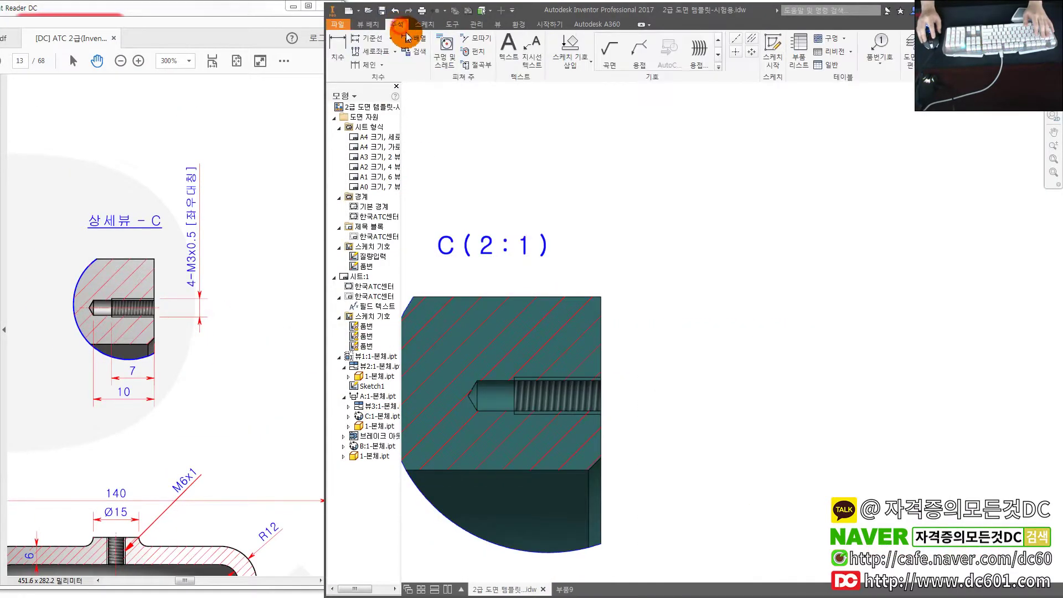
pyautogui.click(490, 378)
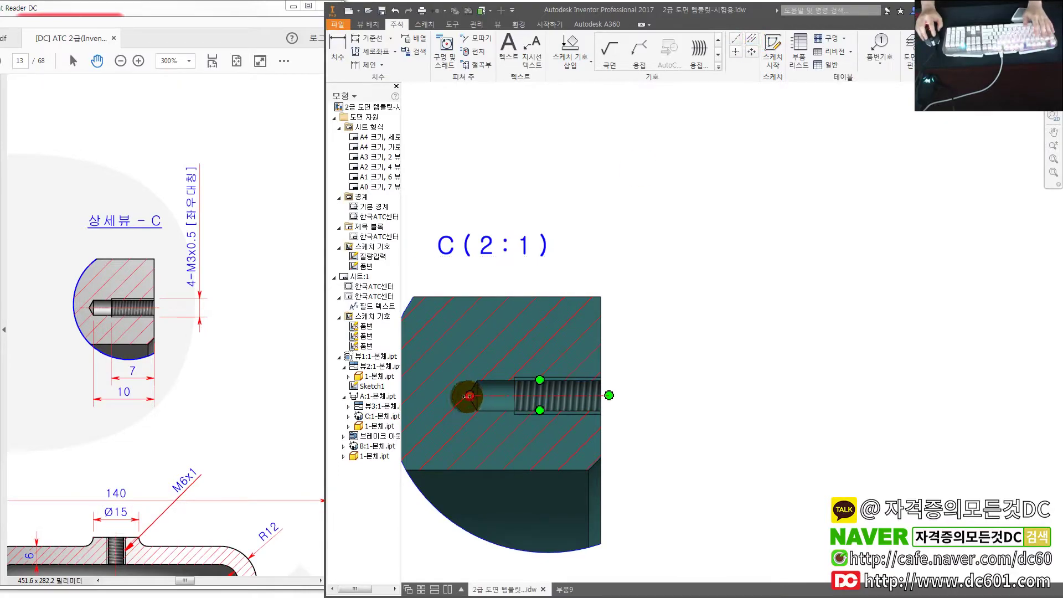
pyautogui.moveTo(637, 392); pyautogui.dragTo(663, 353, button='middle')
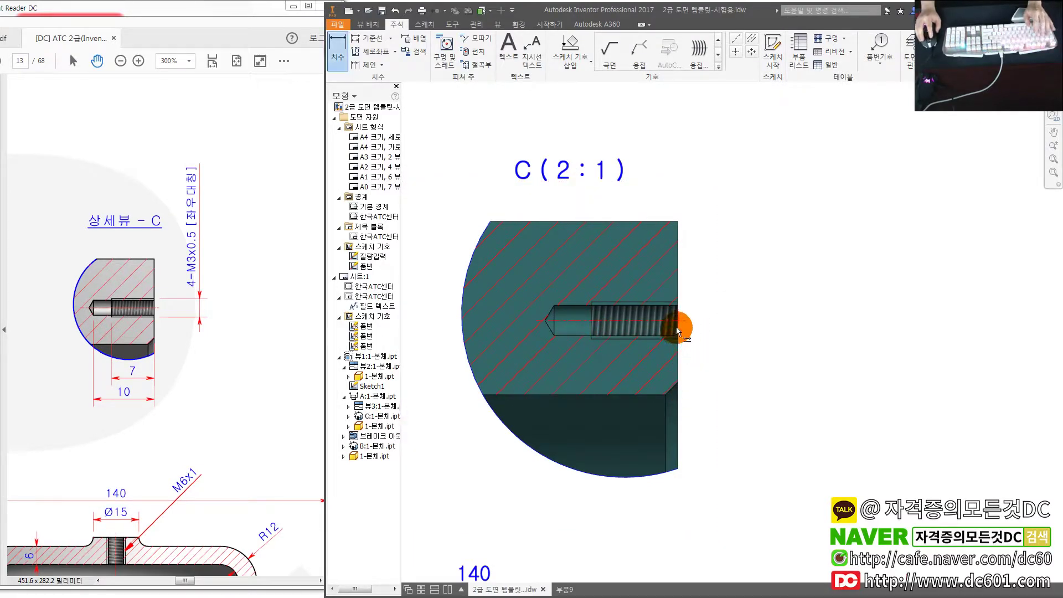
pyautogui.click(677, 331)
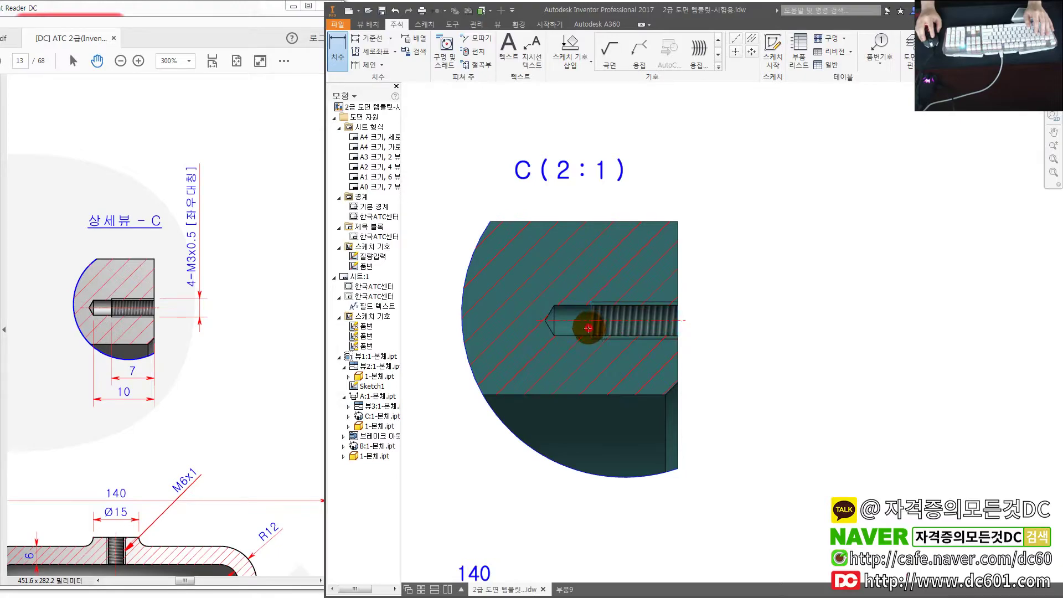
pyautogui.moveTo(588, 327); pyautogui.dragTo(588, 253, button='middle')
pyautogui.click(626, 434)
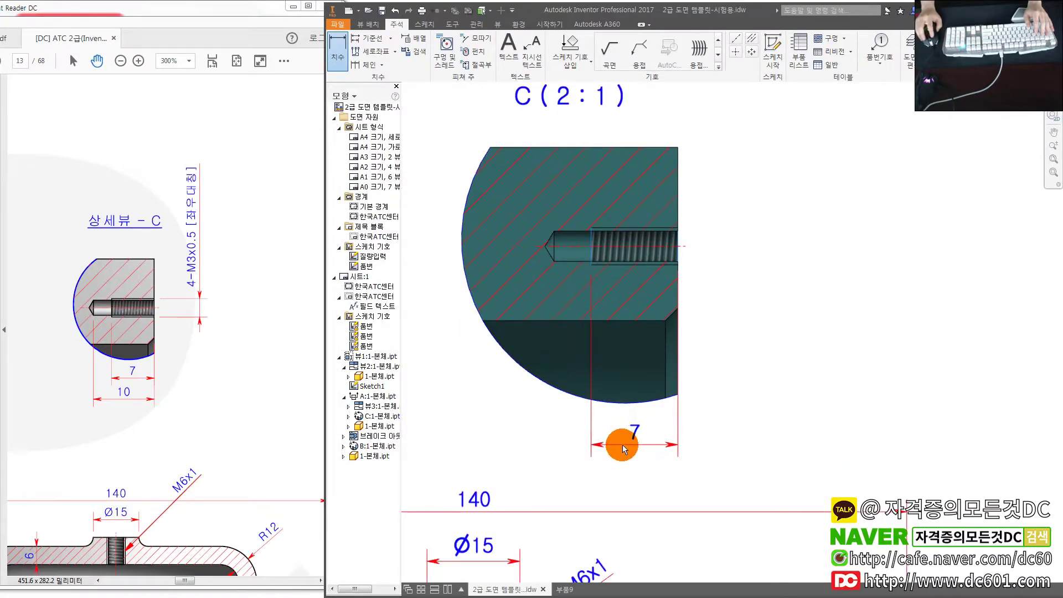
pyautogui.click(679, 271)
pyautogui.click(553, 247)
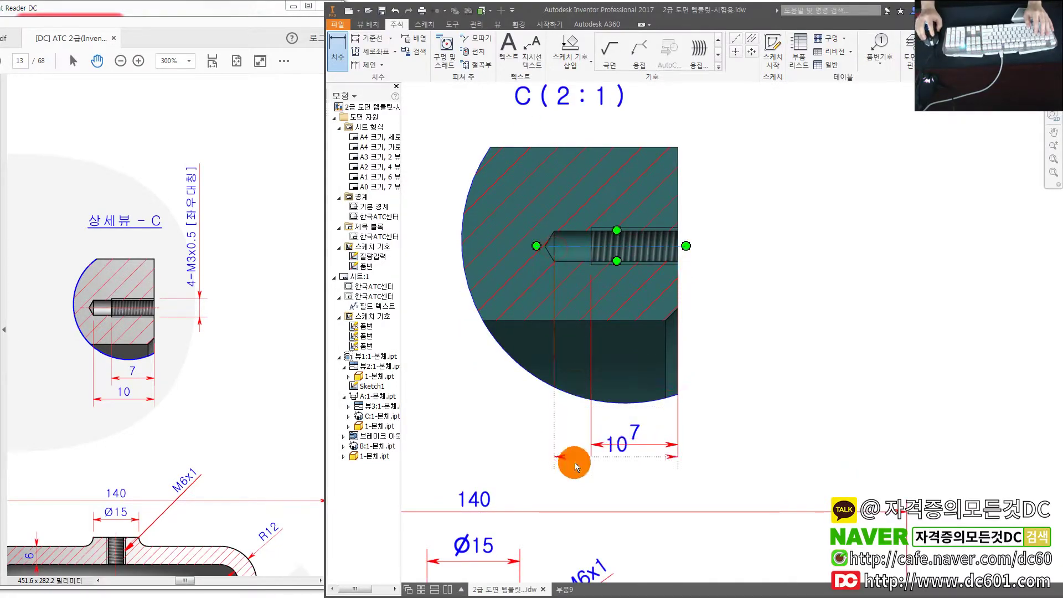
pyautogui.click(576, 467)
# - Start a thread diameter dimension on detail C's thread lines
pyautogui.scroll(-3, 646, 450)
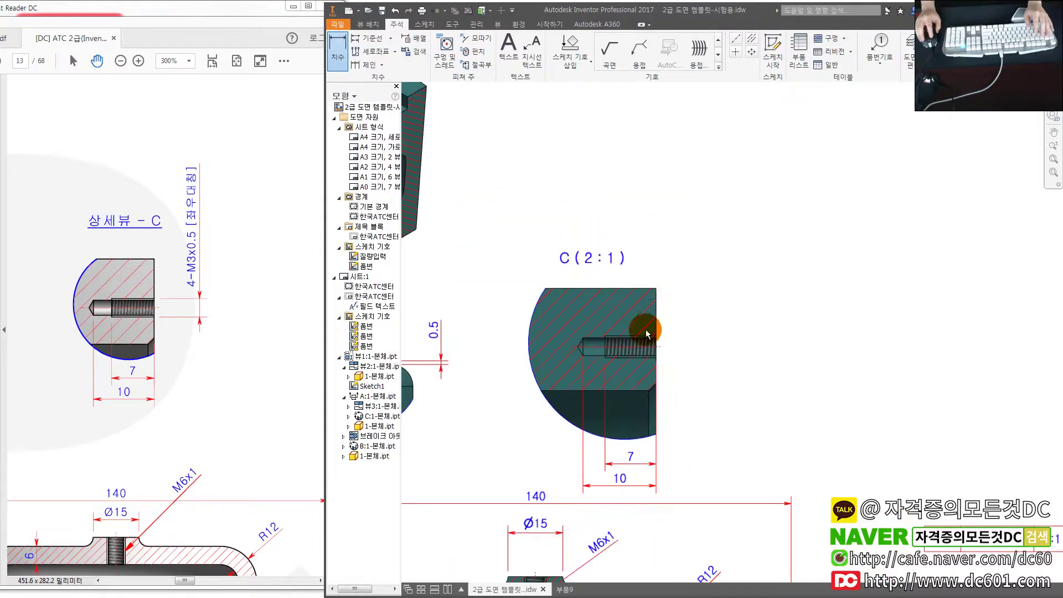
pyautogui.scroll(3, 646, 334)
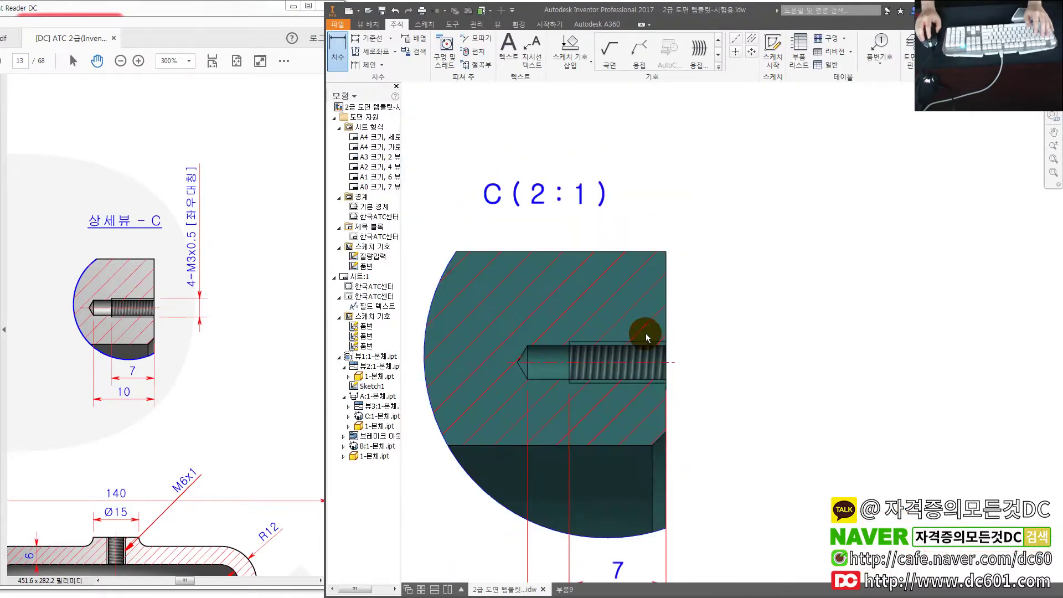
pyautogui.click(643, 383)
pyautogui.moveTo(747, 379); pyautogui.dragTo(677, 388, button='middle')
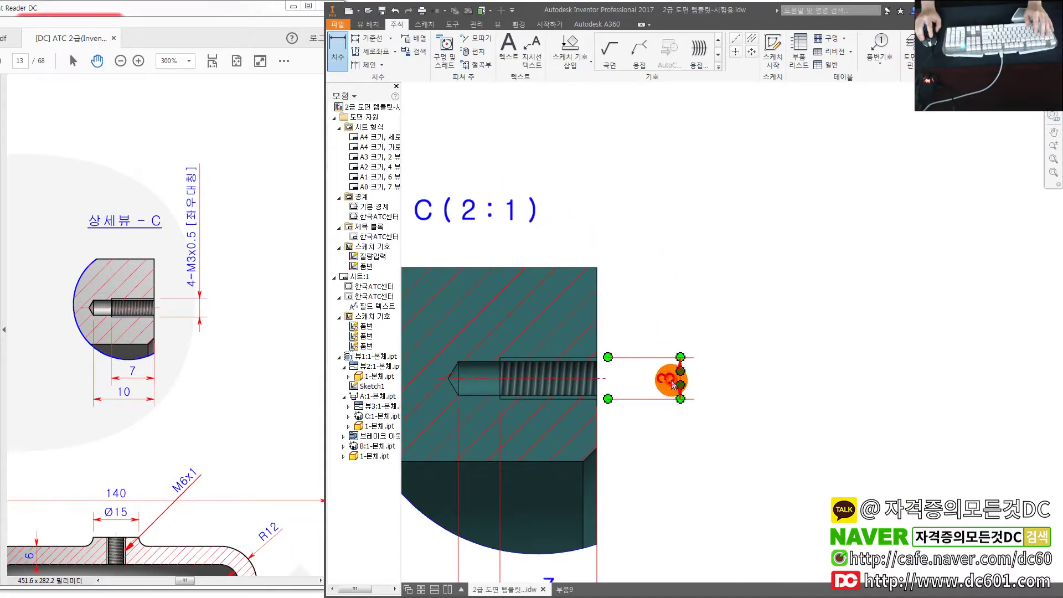
# - Place the thread dimension and edit its text to M<<>>x0.5 [좌우대칭]
pyautogui.click(672, 382)
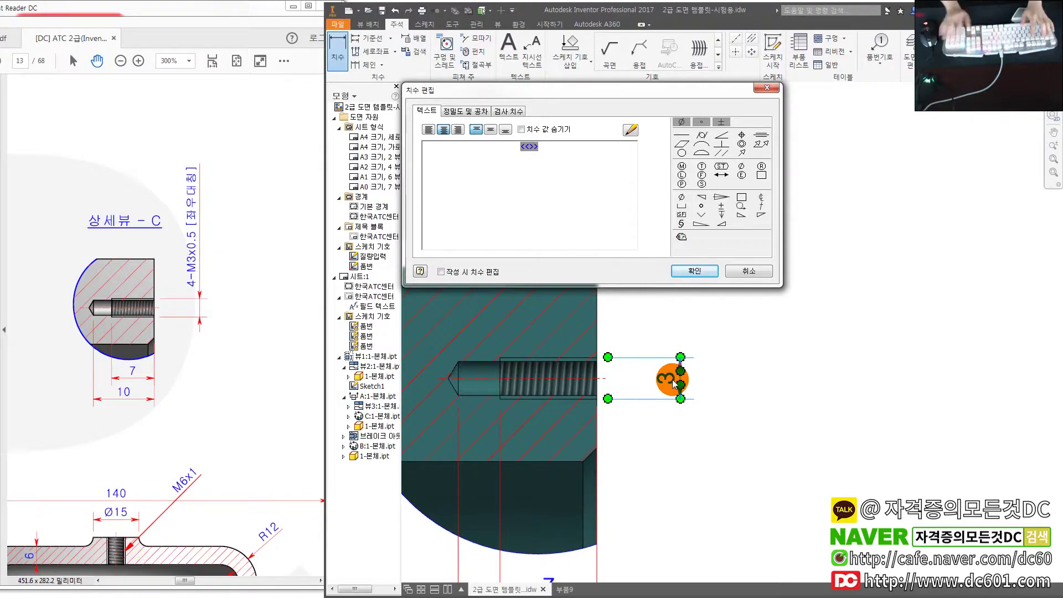
pyautogui.write('4-M<<>>')
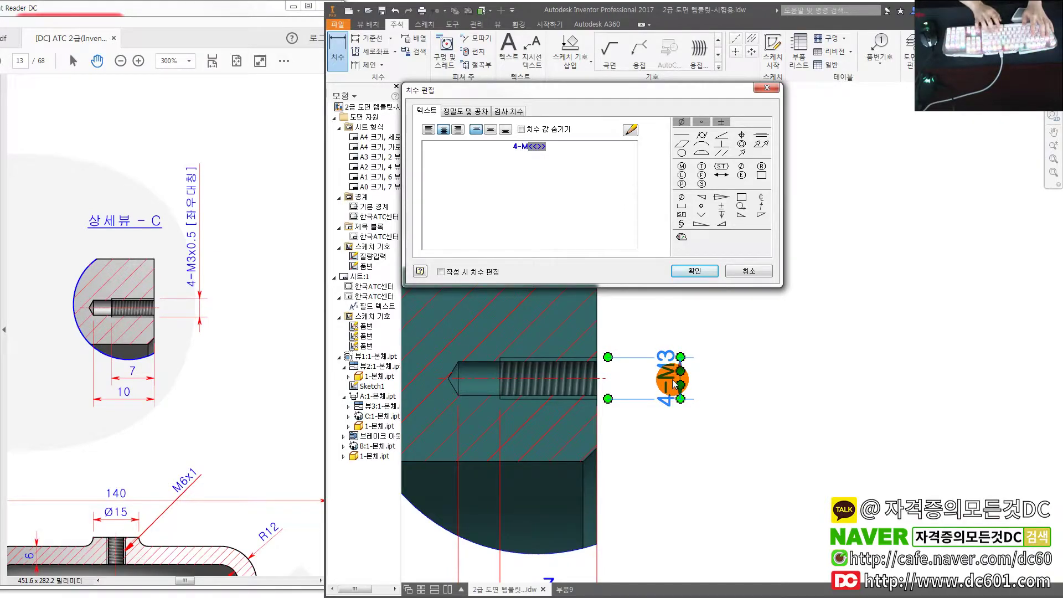
pyautogui.write('x')
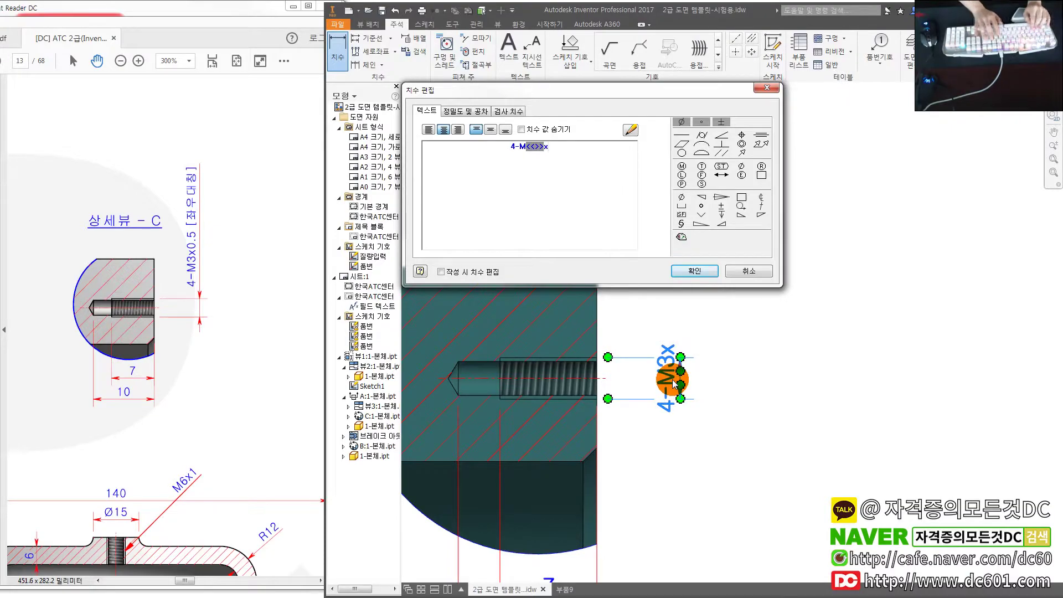
pyautogui.write('0.5')
pyautogui.write(' [좌')
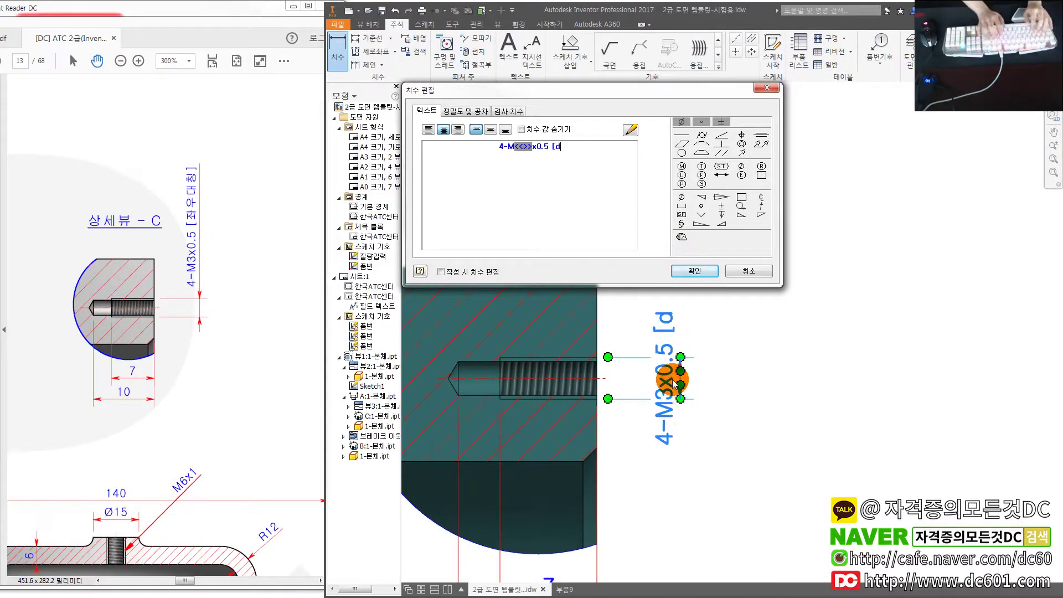
pyautogui.write('우')
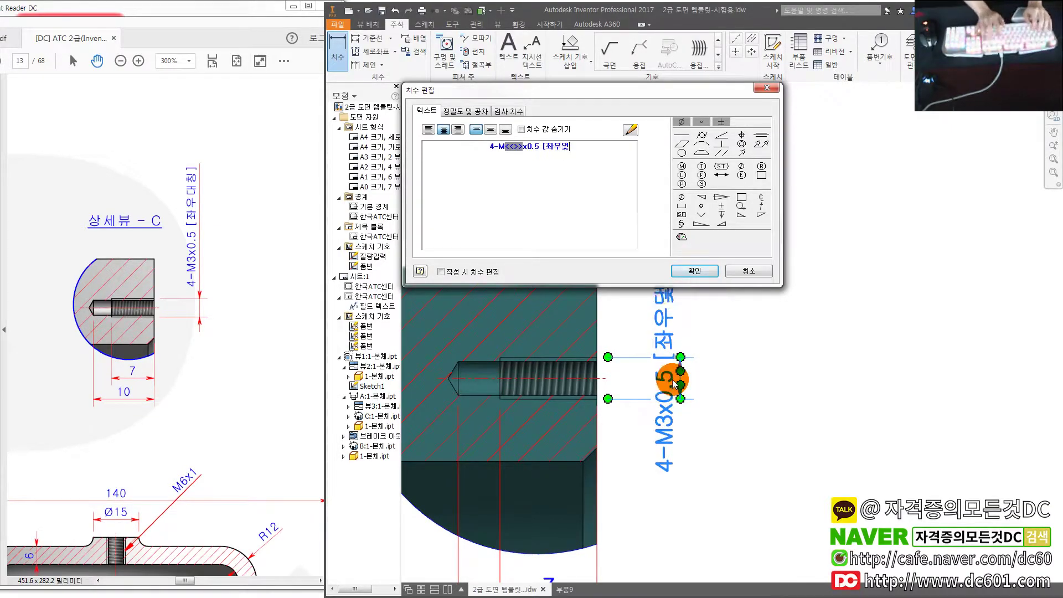
pyautogui.write('대칭]')
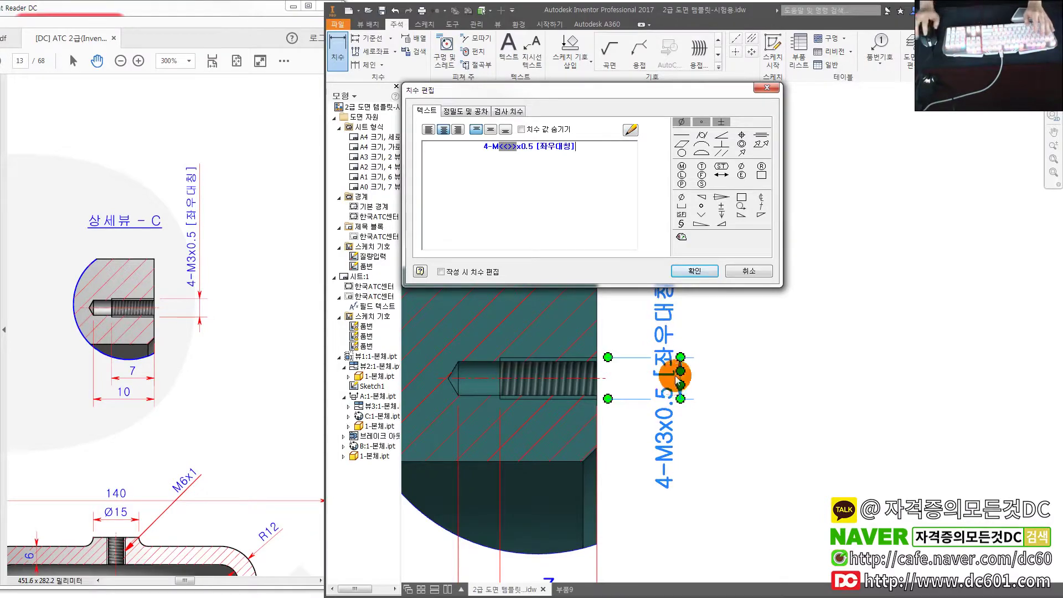
pyautogui.click(695, 271)
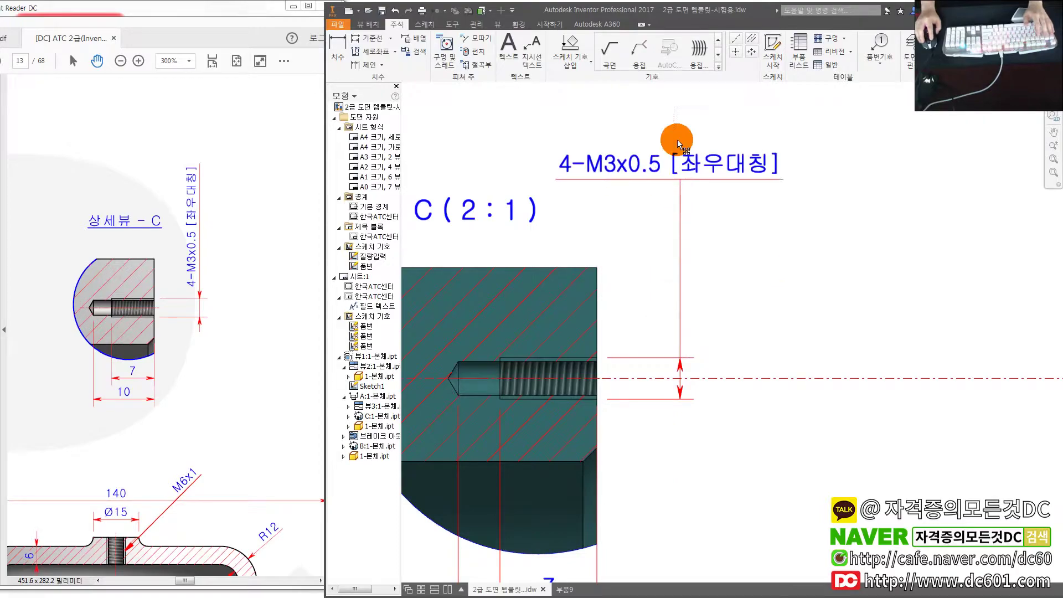
# - Move the thread dimension text above detail C
pyautogui.moveTo(666, 257); pyautogui.dragTo(677, 168)
pyautogui.scroll(-4, 742, 222)
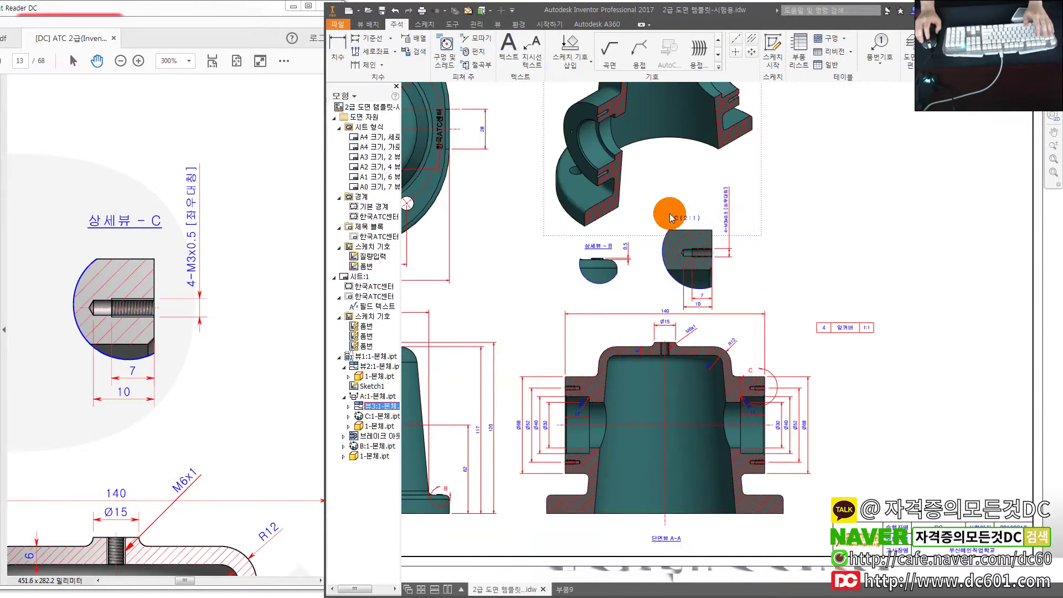
pyautogui.scroll(3, 671, 218)
# - Replace detail view C's label with 상세뷰 - <뷰> so it reads 상세뷰 - C
pyautogui.doubleClick(709, 229)
pyautogui.click(475, 339)
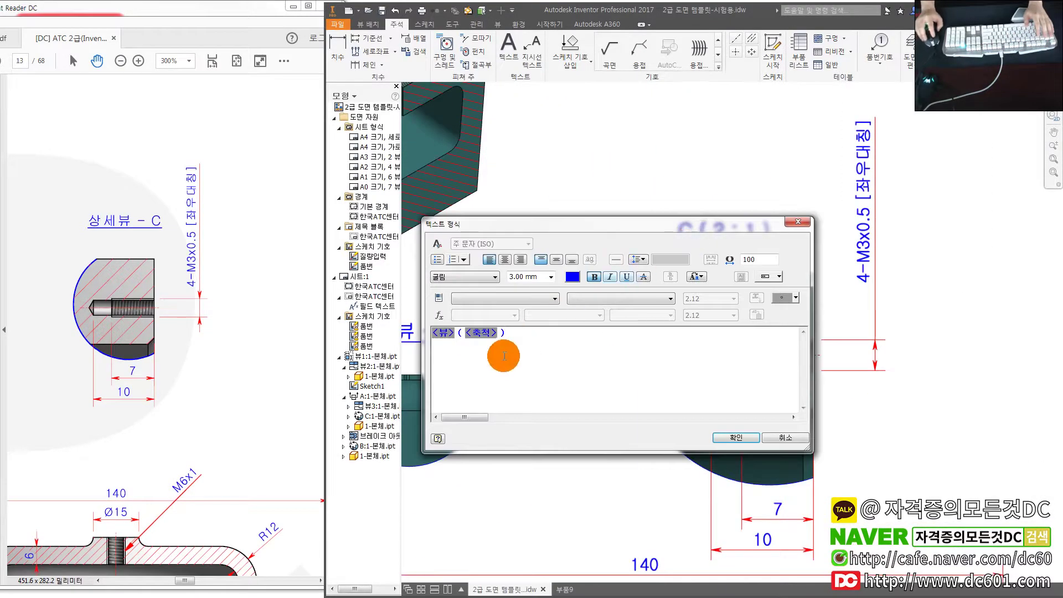
pyautogui.moveTo(460, 335); pyautogui.dragTo(539, 333)
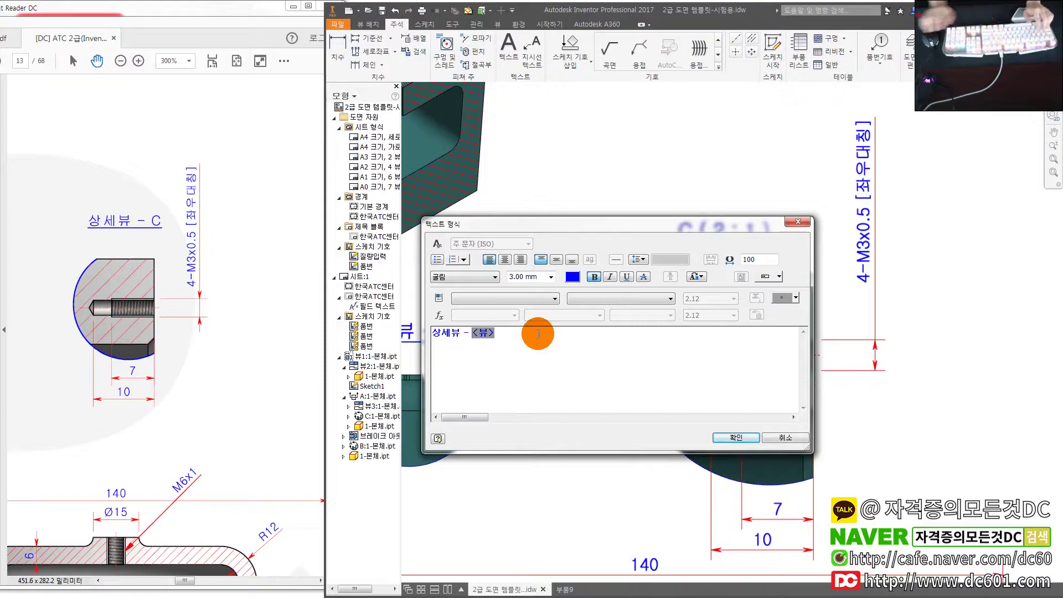
pyautogui.click(736, 437)
pyautogui.scroll(-3, 723, 422)
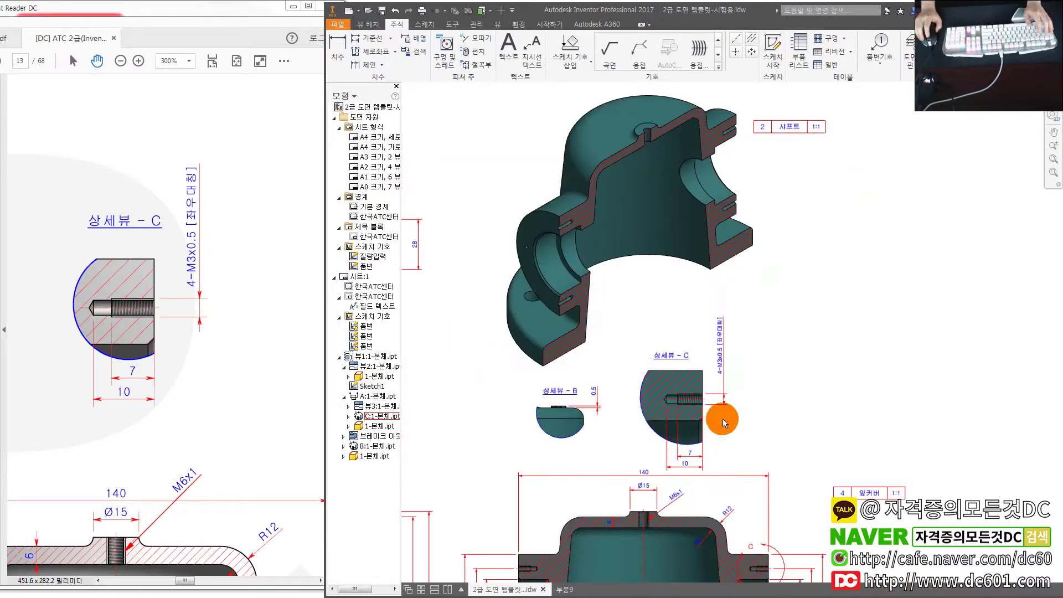
pyautogui.scroll(-2, 714, 393)
# - Pan and zoom the reference PDF to compare its section view A-A
pyautogui.scroll(-3, 704, 368)
pyautogui.click(272, 334)
pyautogui.keyDown('ctrl'); pyautogui.scroll(-2, 272, 335); pyautogui.keyUp('ctrl')
pyautogui.keyDown('ctrl'); pyautogui.scroll(-1, 272, 335); pyautogui.keyUp('ctrl')
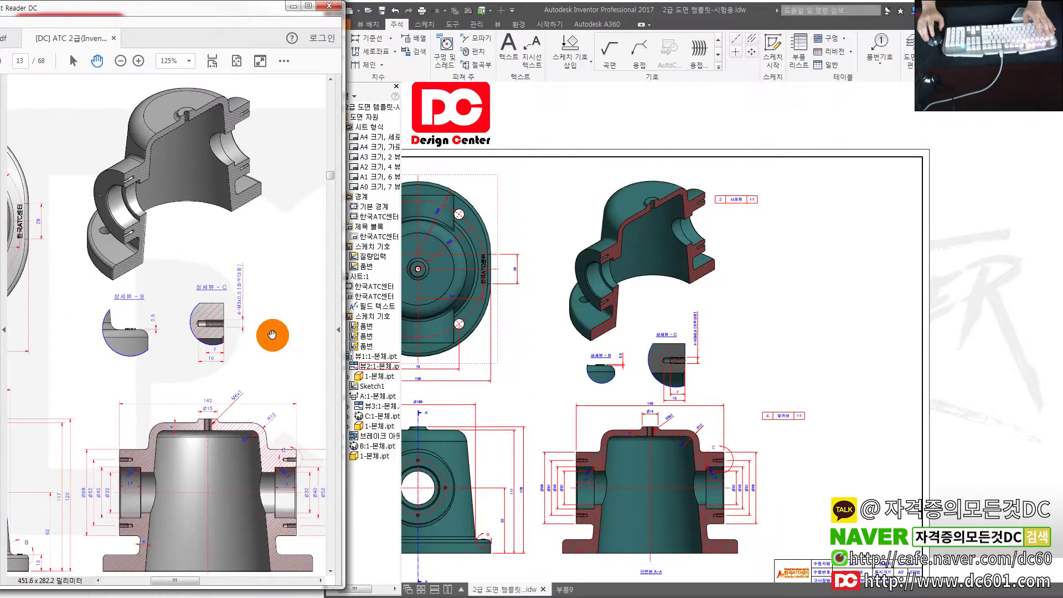
pyautogui.keyDown('ctrl'); pyautogui.scroll(-1, 256, 340); pyautogui.keyUp('ctrl')
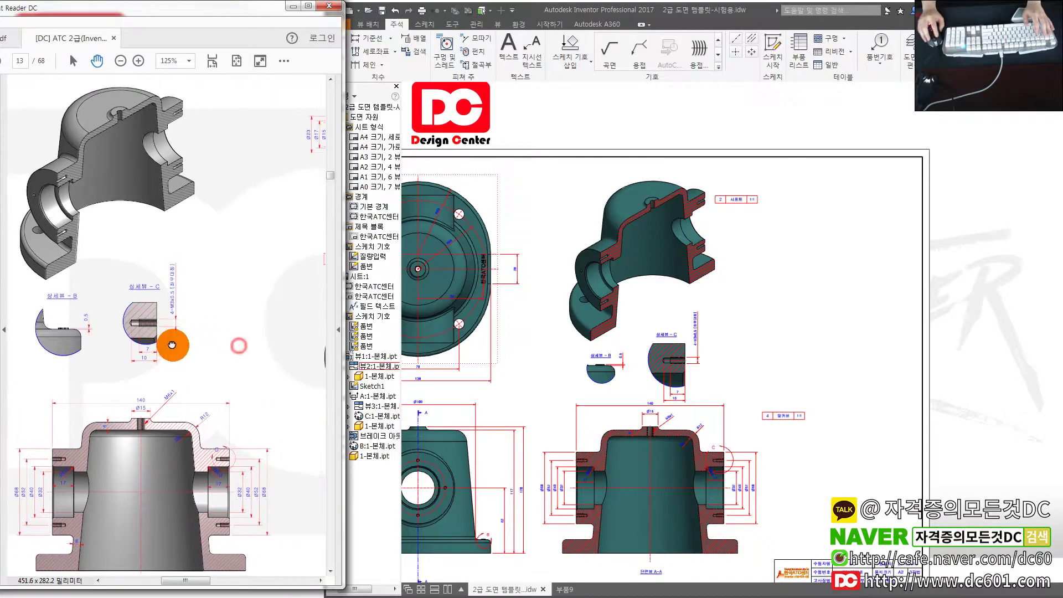
pyautogui.keyDown('ctrl'); pyautogui.scroll(-1, 240, 353); pyautogui.keyUp('ctrl')
pyautogui.moveTo(241, 353); pyautogui.dragTo(268, 403)
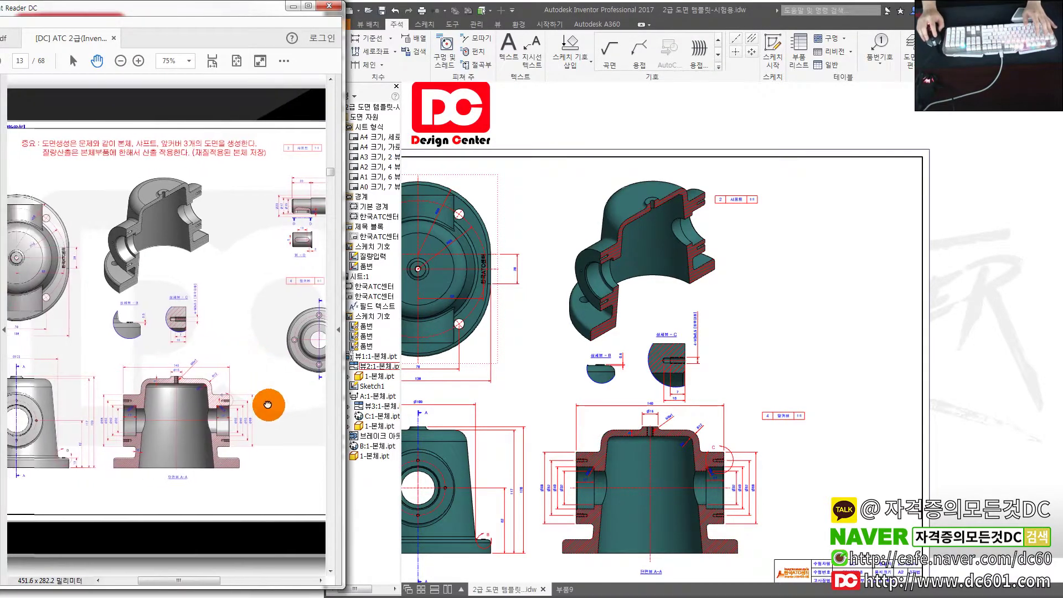
pyautogui.moveTo(218, 344); pyautogui.dragTo(162, 343)
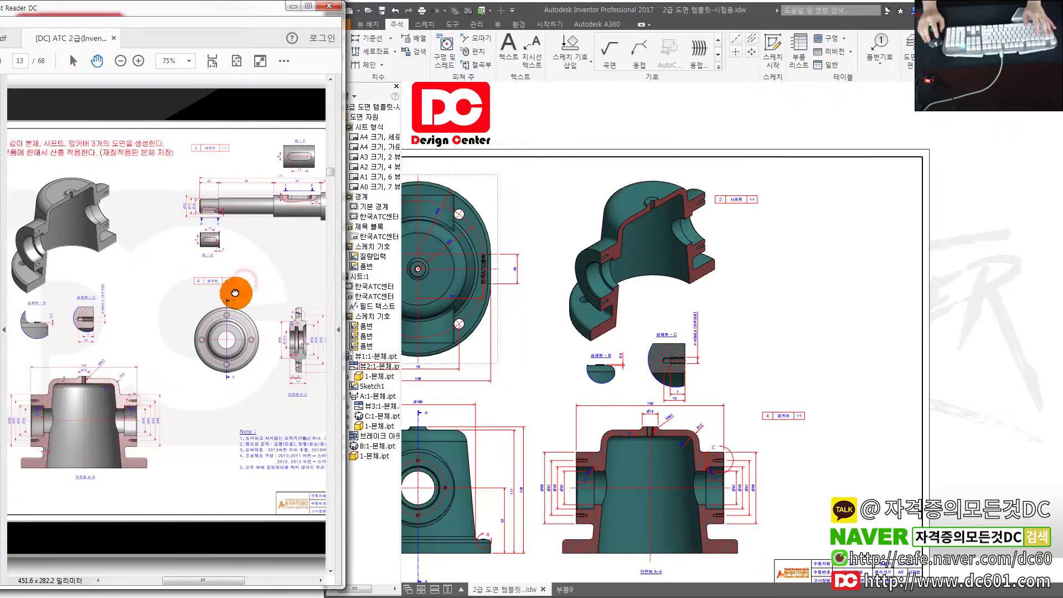
pyautogui.moveTo(256, 285); pyautogui.dragTo(244, 292)
pyautogui.keyDown('ctrl'); pyautogui.scroll(2, 60, 447); pyautogui.keyUp('ctrl')
pyautogui.keyDown('ctrl'); pyautogui.scroll(3, 59, 447); pyautogui.keyUp('ctrl')
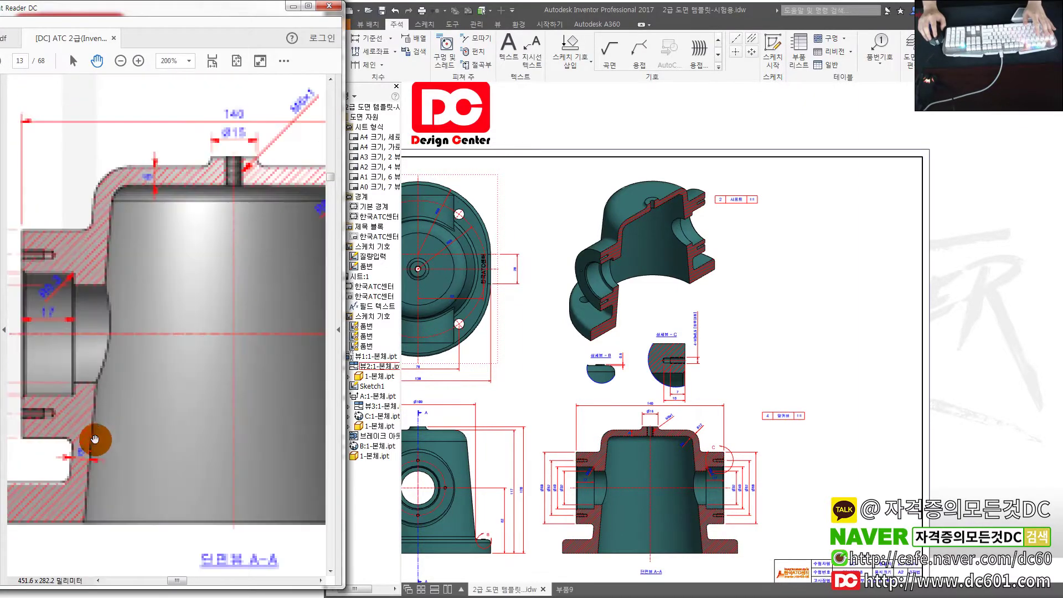
pyautogui.keyDown('ctrl'); pyautogui.scroll(1, 95, 439); pyautogui.keyUp('ctrl')
pyautogui.click(532, 473)
pyautogui.scroll(-3, 638, 344)
pyautogui.scroll(-3, 557, 416)
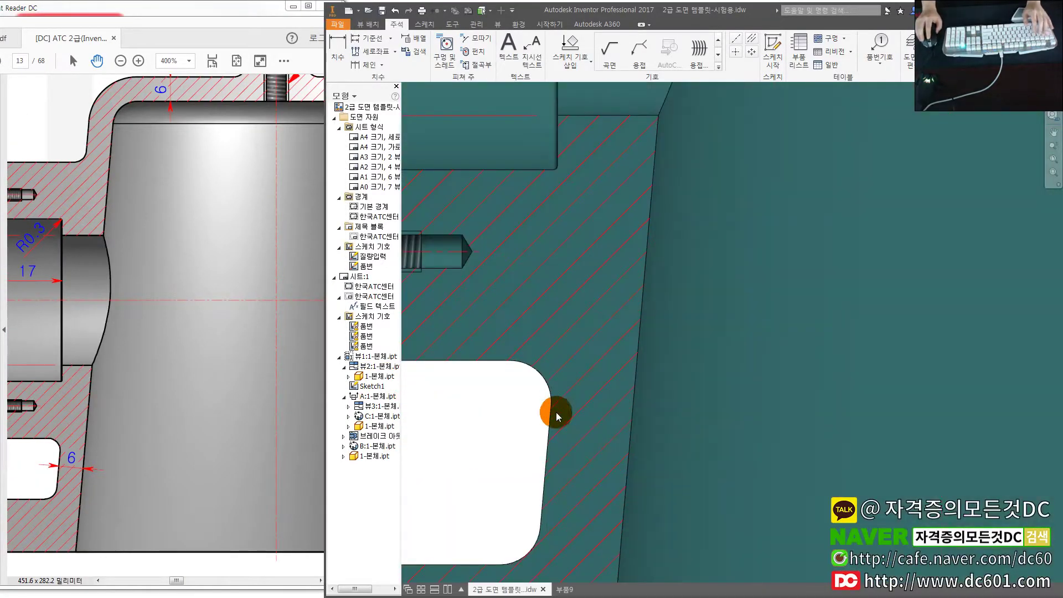
# - Add the 6 dimension from the lower-left slot edge to the housing's outer edge
pyautogui.click(547, 454)
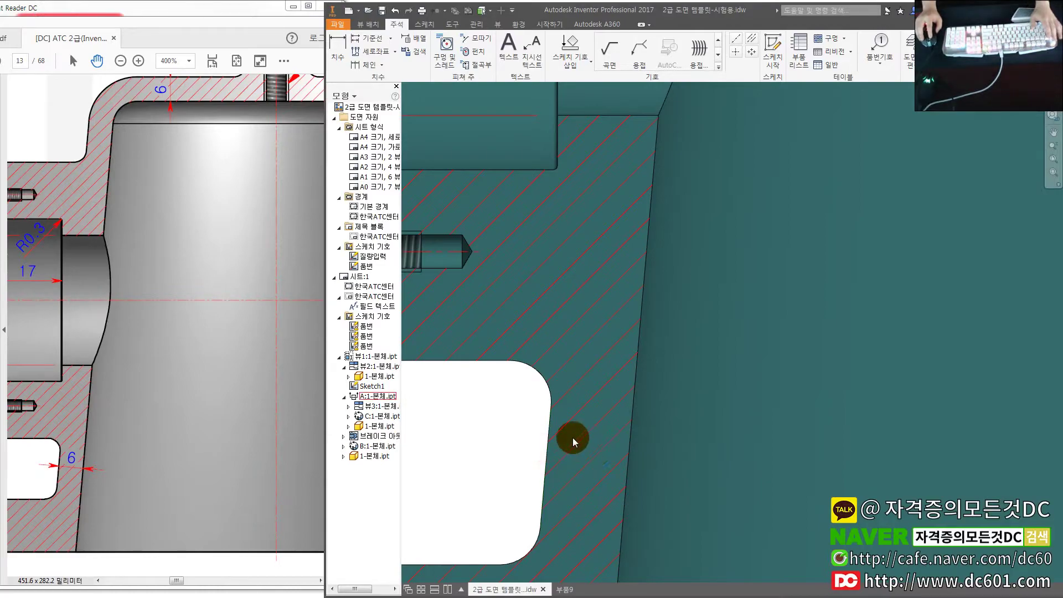
pyautogui.click(544, 459)
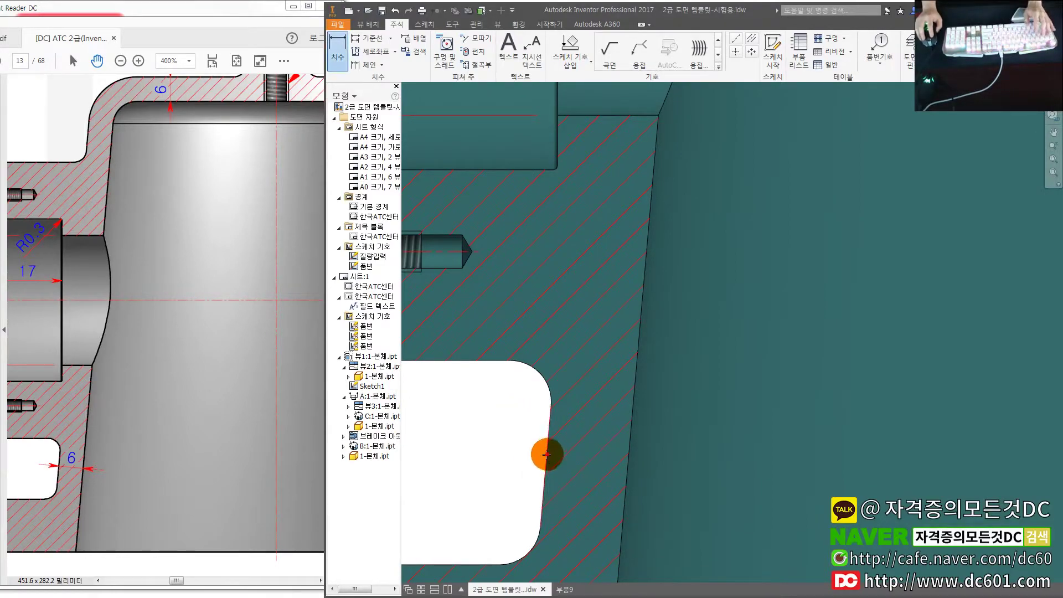
pyautogui.click(628, 450)
pyautogui.click(248, 378)
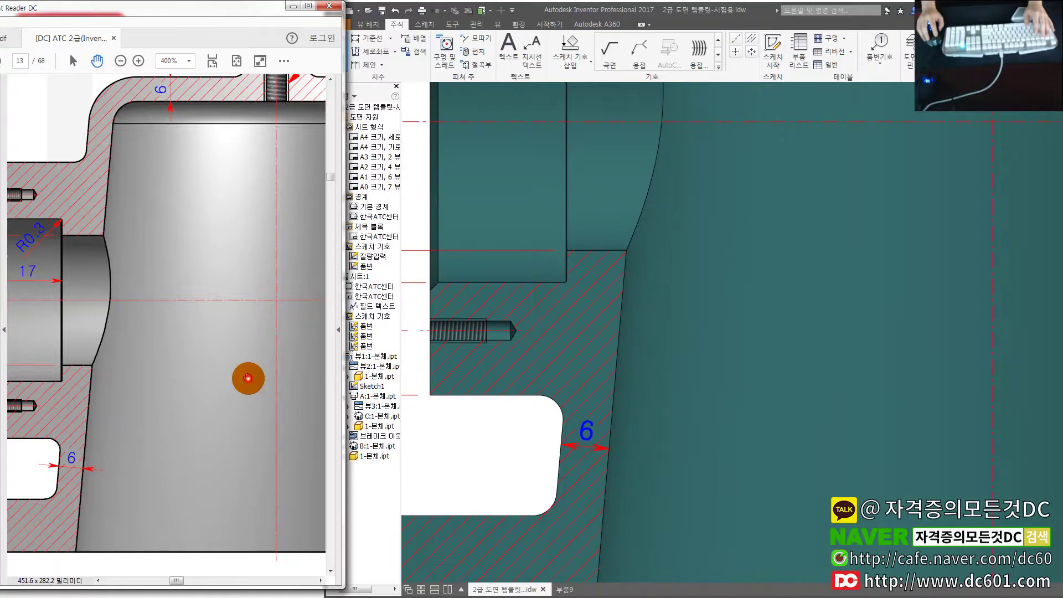
pyautogui.keyDown('ctrl'); pyautogui.scroll(-1, 247, 379); pyautogui.keyUp('ctrl')
pyautogui.keyDown('ctrl'); pyautogui.scroll(-1, 249, 375); pyautogui.keyUp('ctrl')
pyautogui.keyDown('ctrl'); pyautogui.scroll(2, 193, 342); pyautogui.keyUp('ctrl')
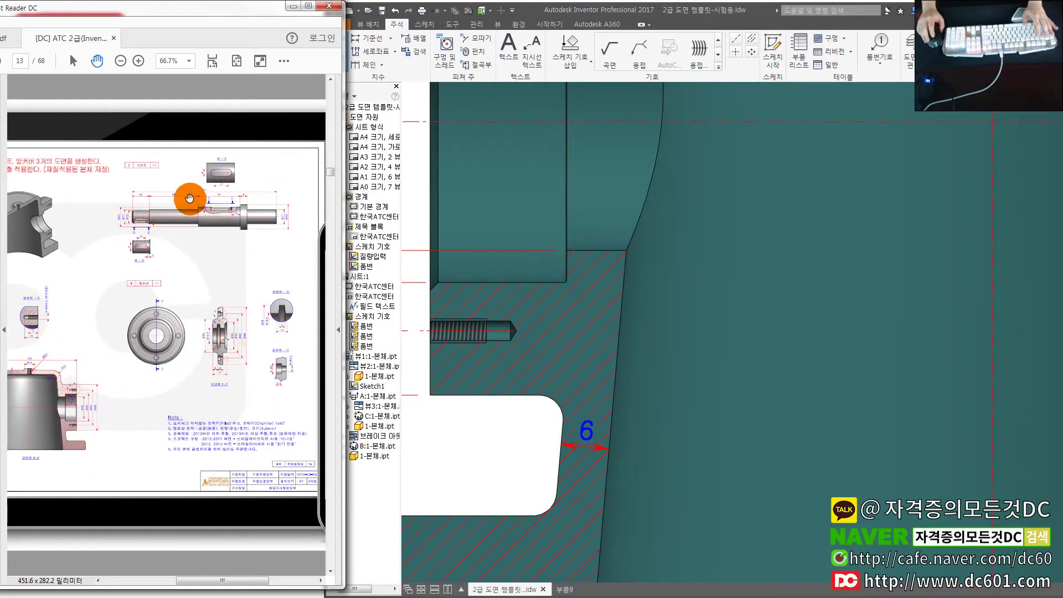
# - Check the reference PDF's shaft drawing and exit the Dimension tool
pyautogui.moveTo(185, 201); pyautogui.dragTo(159, 299)
pyautogui.click(561, 298)
pyautogui.scroll(-5, 560, 298)
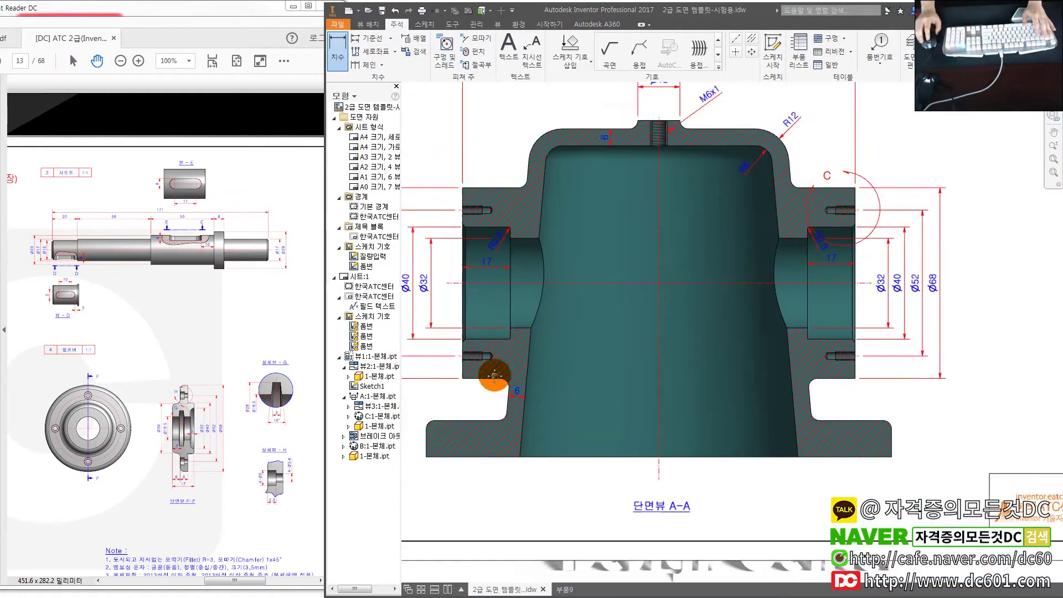
pyautogui.scroll(-3, 700, 309)
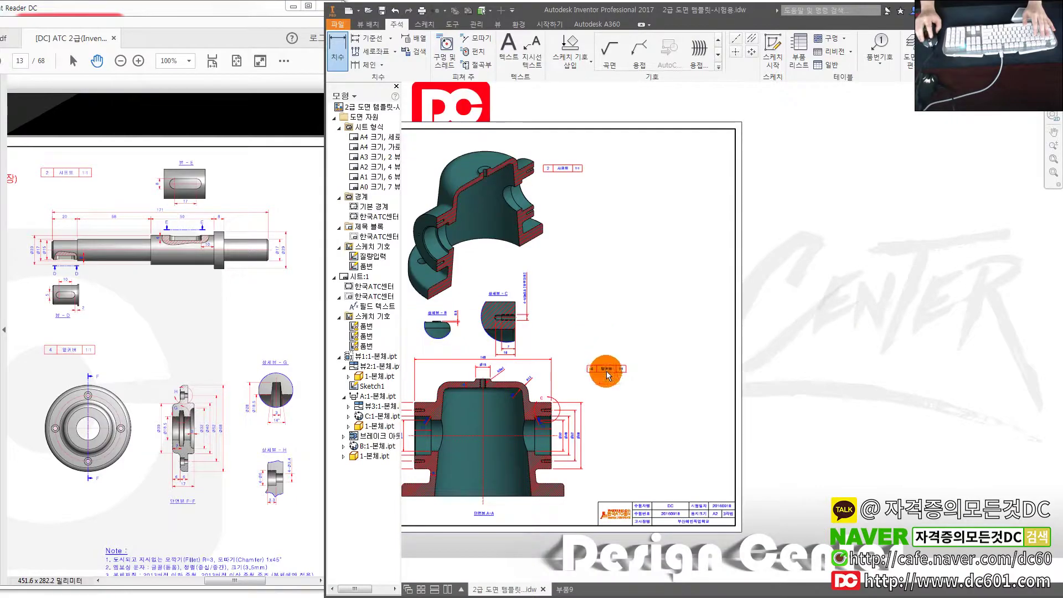
pyautogui.click(606, 367)
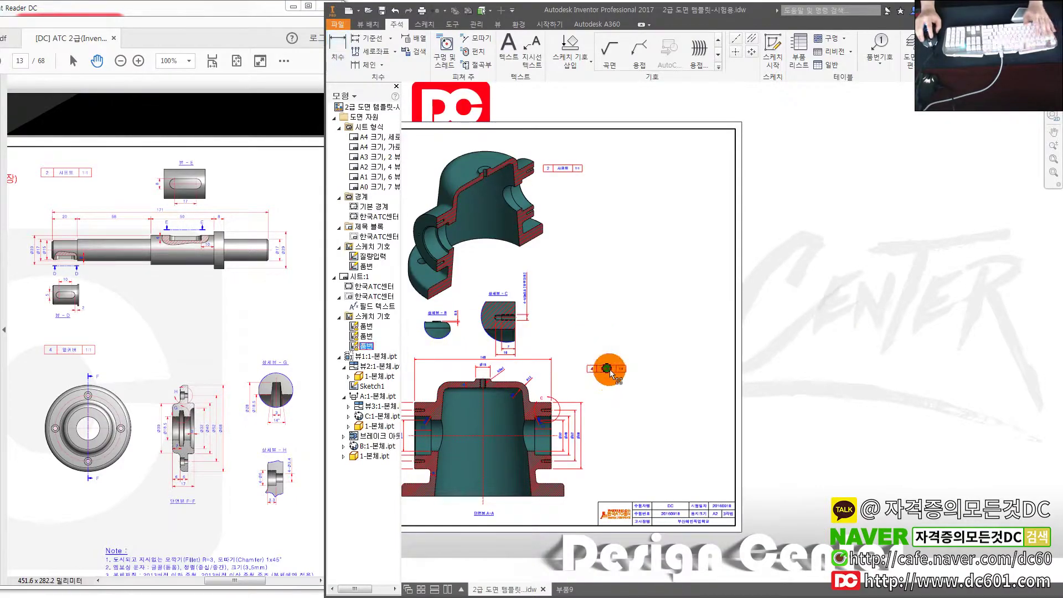
pyautogui.scroll(-3, 593, 201)
pyautogui.scroll(2, 543, 245)
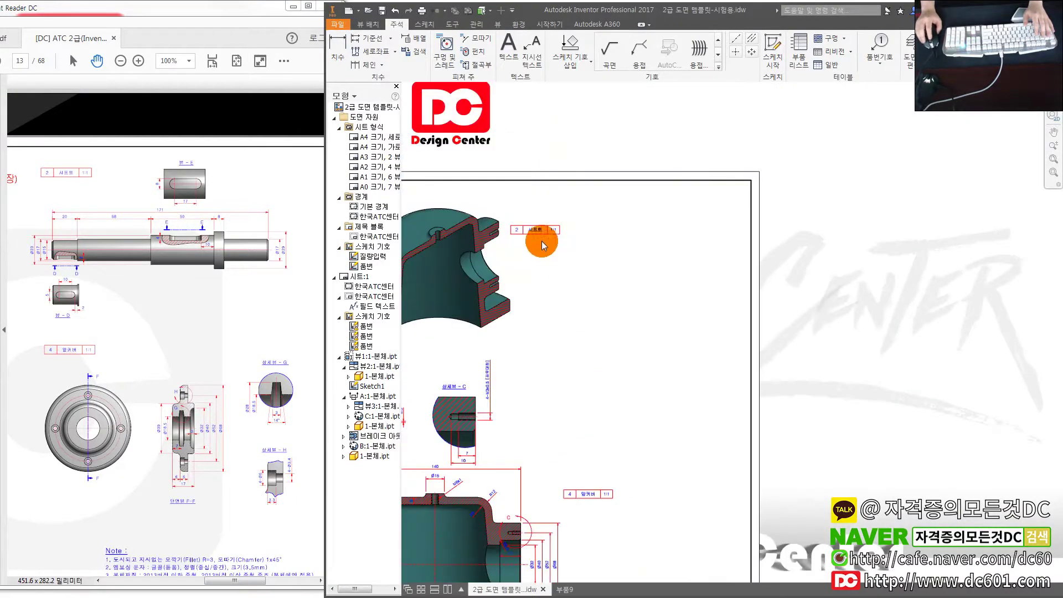
pyautogui.scroll(-3, 577, 233)
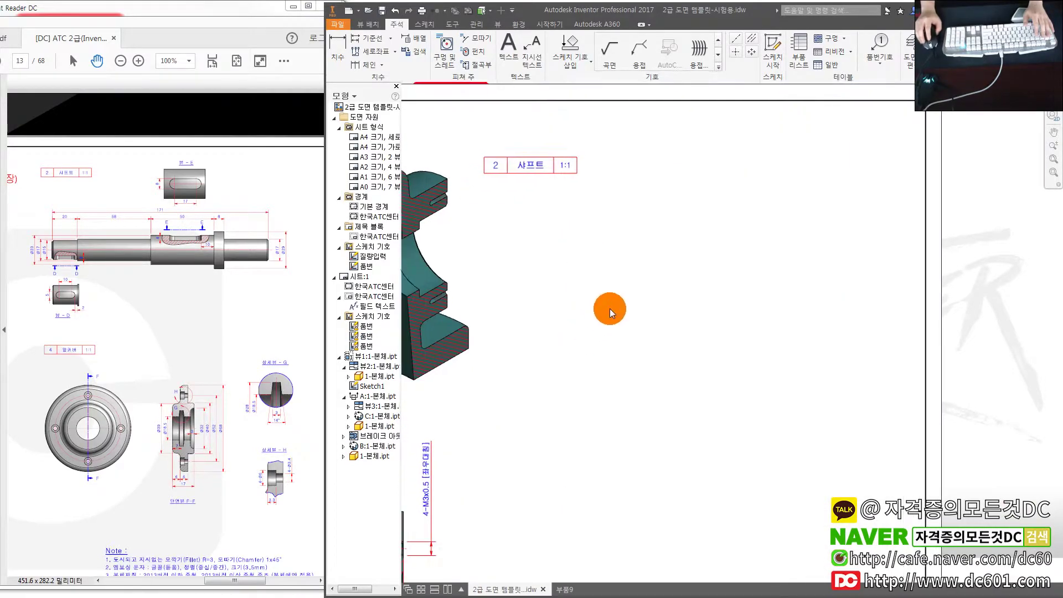
# - Place a 1:1 base view of 2-샤프트.ipt at the sheet's upper right
pyautogui.click(337, 24)
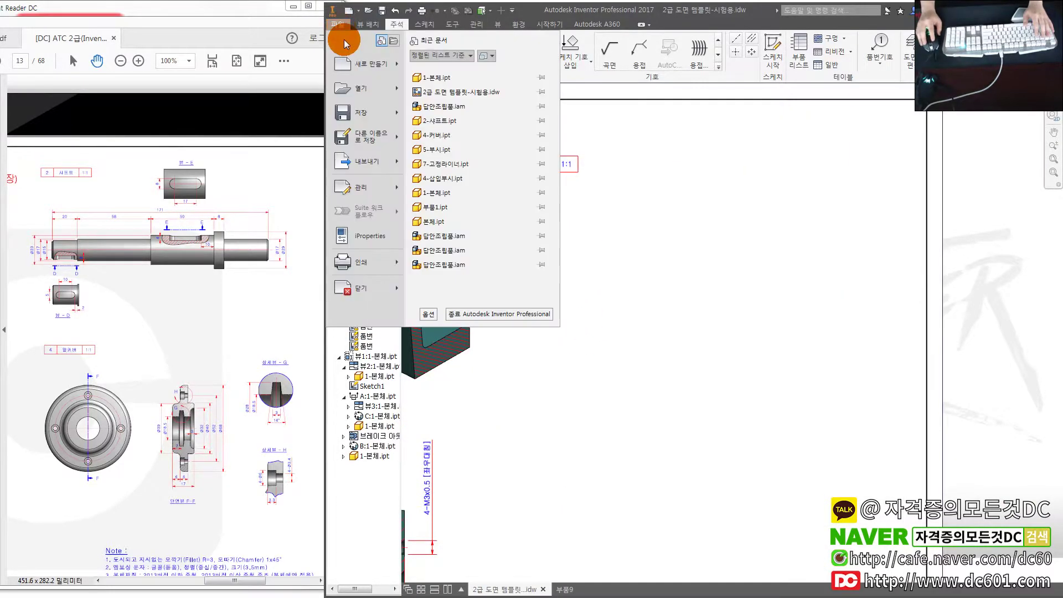
pyautogui.click(368, 25)
pyautogui.click(338, 50)
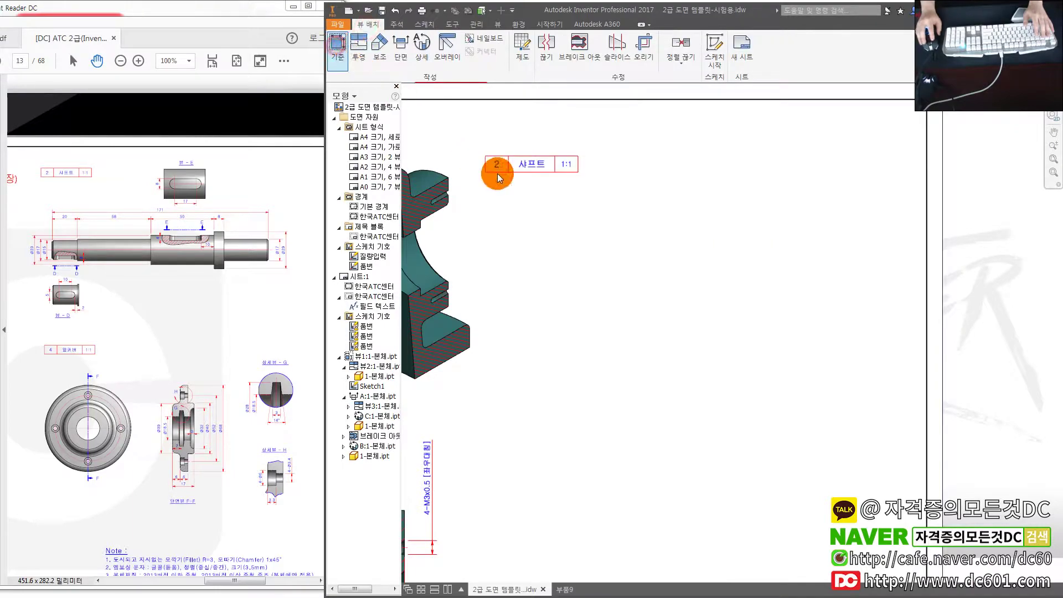
pyautogui.click(631, 135)
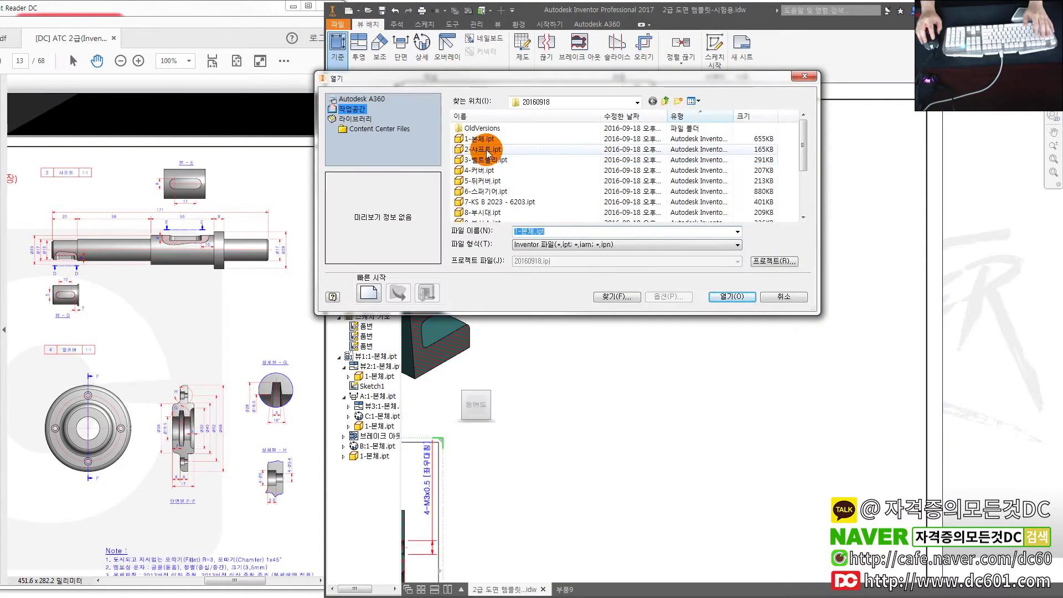
pyautogui.doubleClick(485, 151)
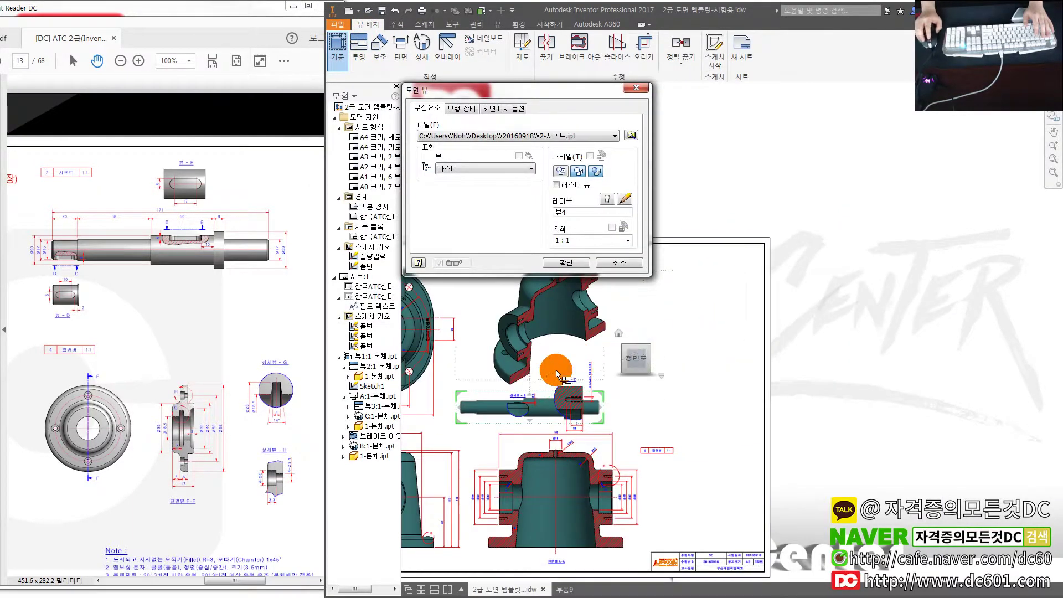
pyautogui.scroll(2, 512, 423)
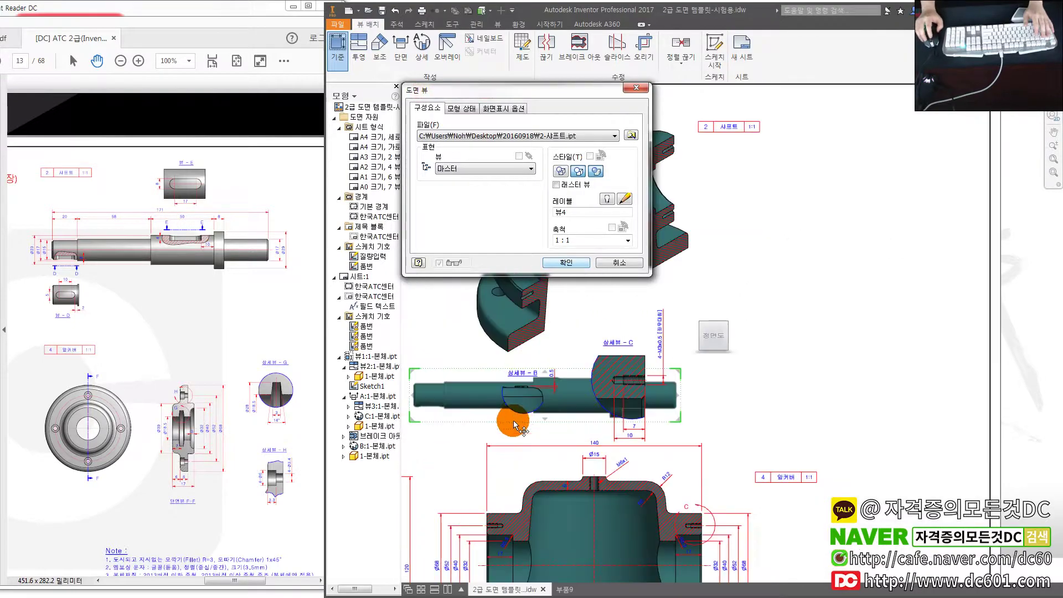
pyautogui.scroll(3, 521, 414)
pyautogui.scroll(-3, 559, 415)
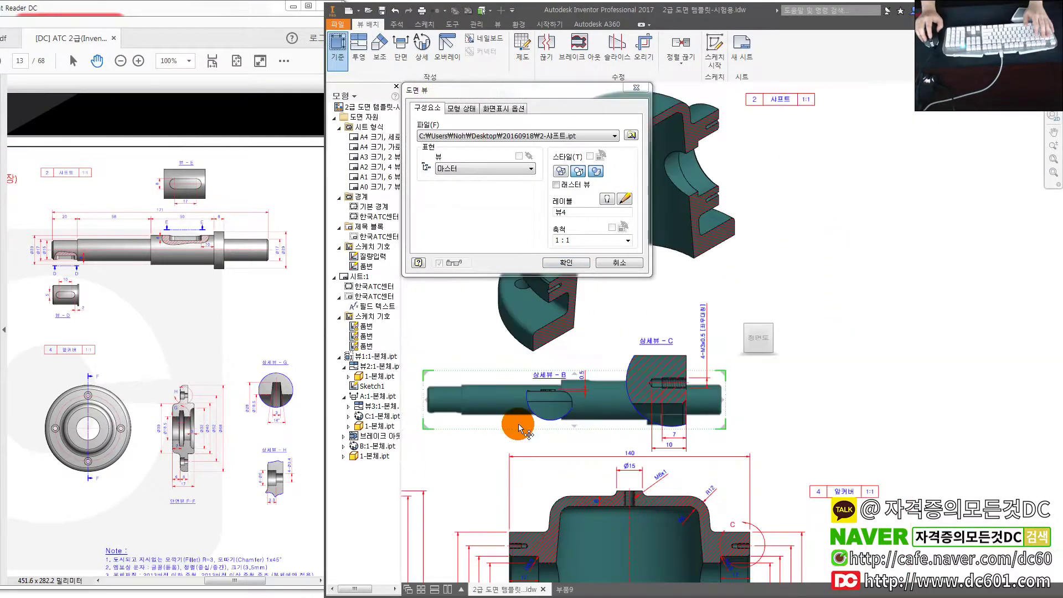
pyautogui.click(558, 268)
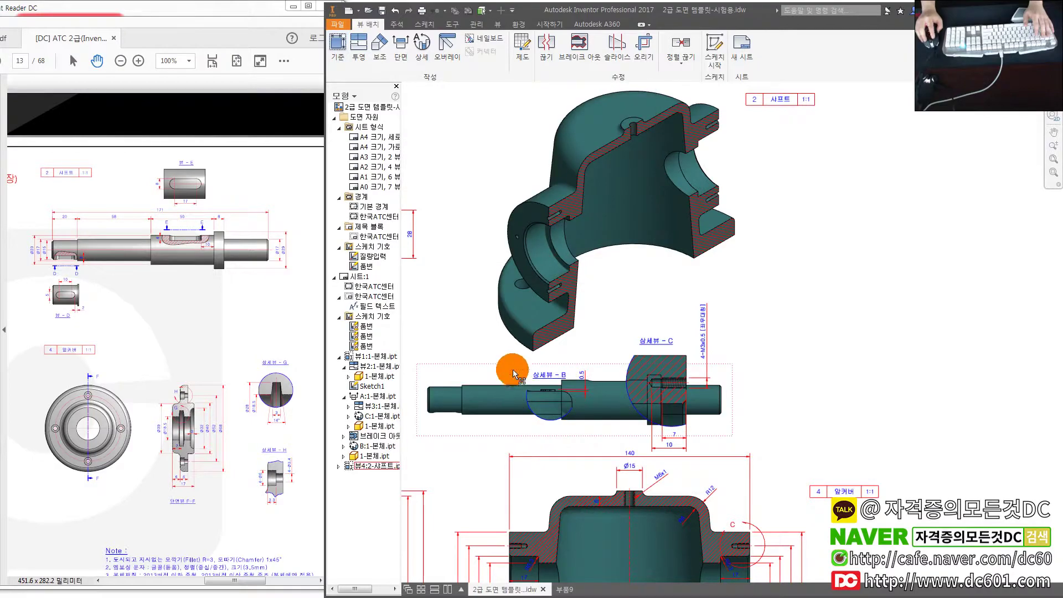
pyautogui.scroll(-3, 510, 368)
pyautogui.click(697, 256)
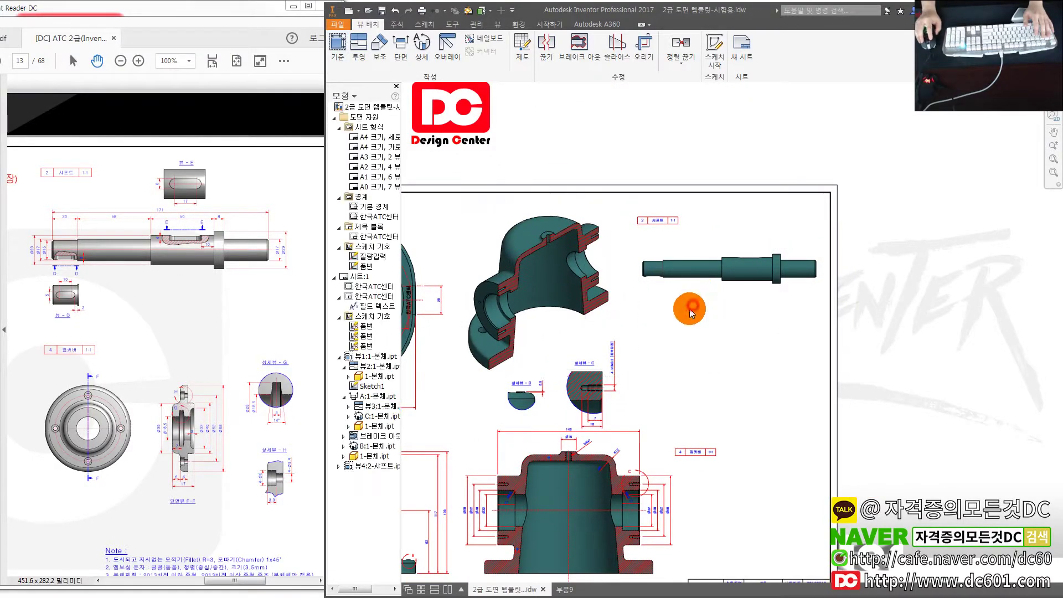
# - Zoom the reference PDF to 200% on the shaft and its D key slot
pyautogui.scroll(2, 689, 309)
pyautogui.scroll(2, 642, 296)
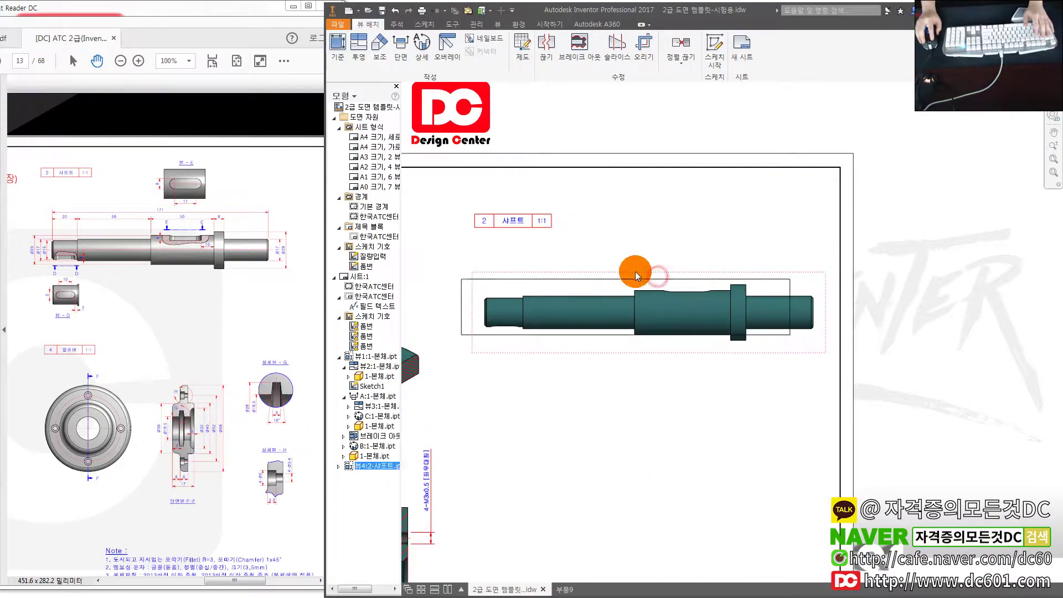
pyautogui.scroll(-4, 609, 299)
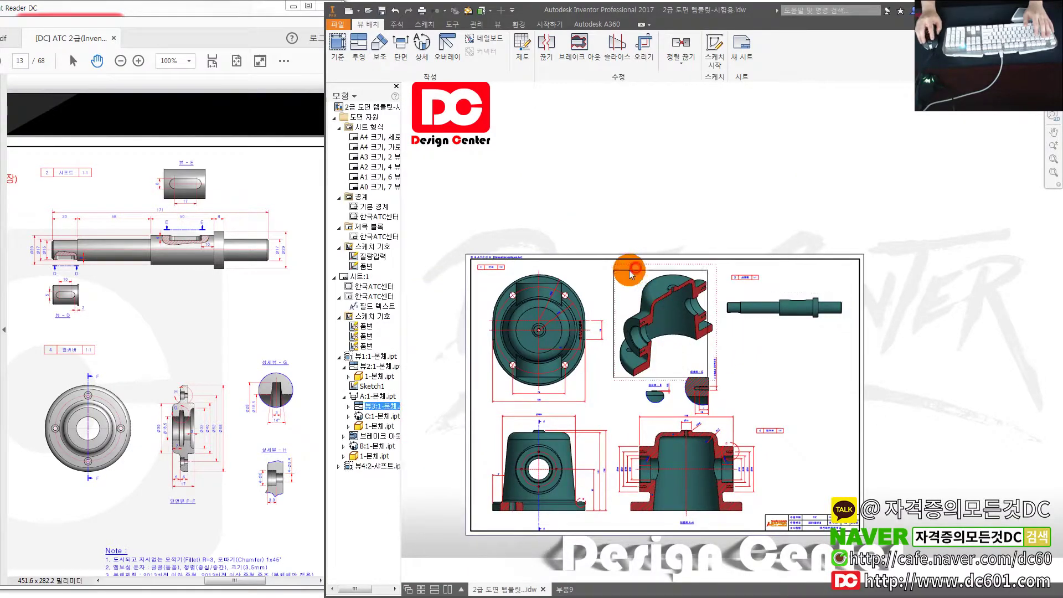
pyautogui.click(220, 237)
pyautogui.keyDown('ctrl'); pyautogui.scroll(-2, 208, 282); pyautogui.keyUp('ctrl')
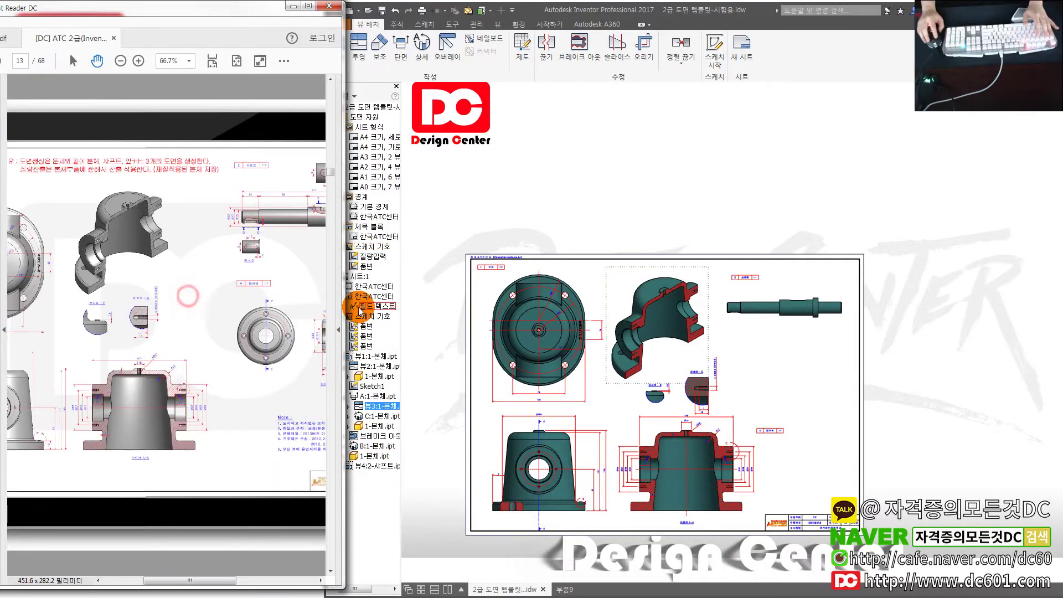
pyautogui.keyDown('ctrl'); pyautogui.scroll(-3, 208, 281); pyautogui.keyUp('ctrl')
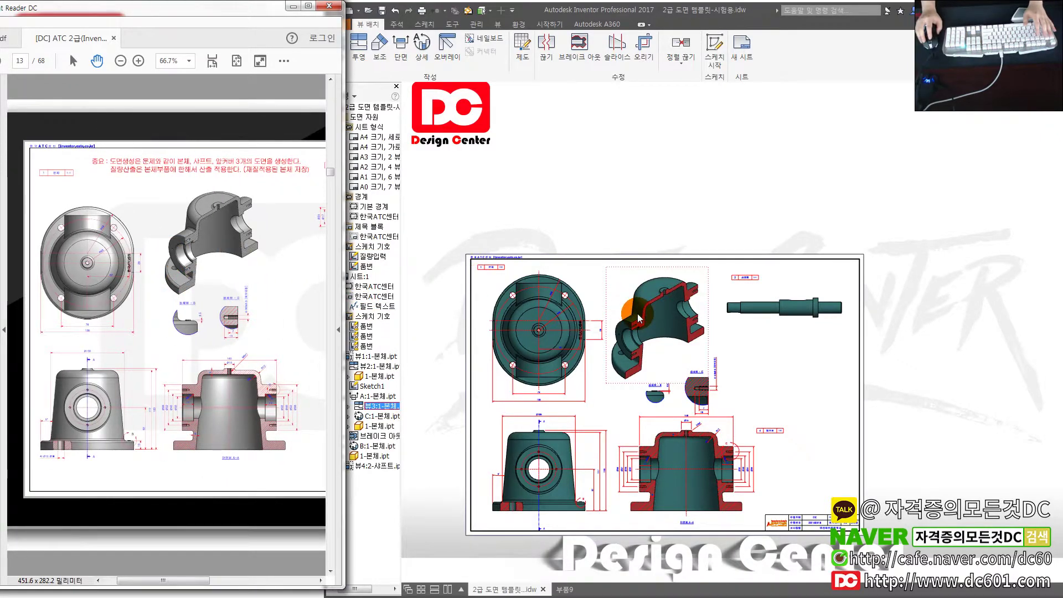
pyautogui.hscroll(3, 182, 225)
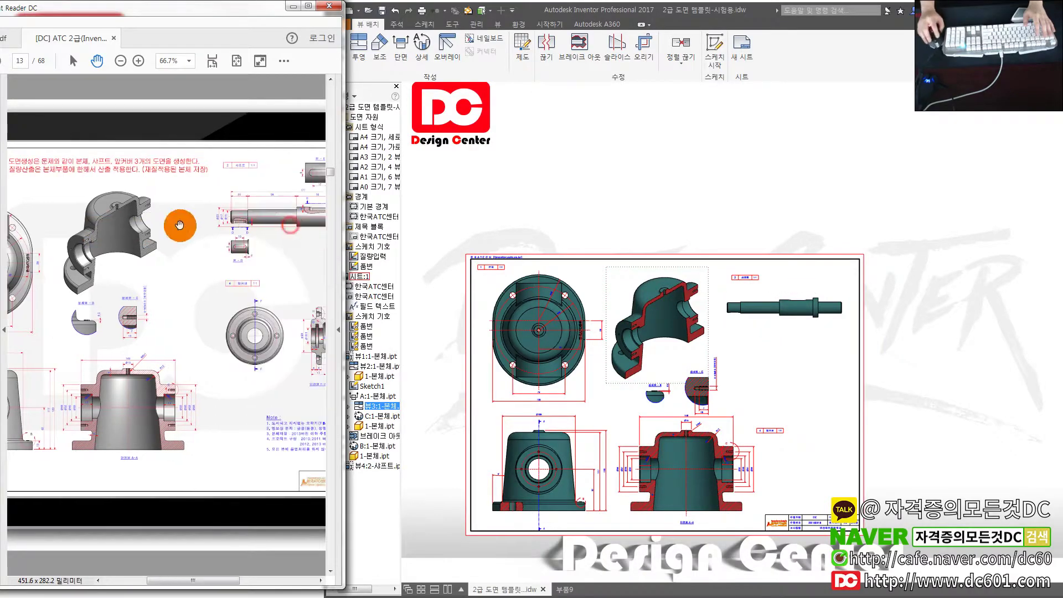
pyautogui.hscroll(2, 232, 218)
pyautogui.keyDown('ctrl'); pyautogui.scroll(2, 232, 217); pyautogui.keyUp('ctrl')
pyautogui.keyDown('ctrl'); pyautogui.scroll(2, 180, 222); pyautogui.keyUp('ctrl')
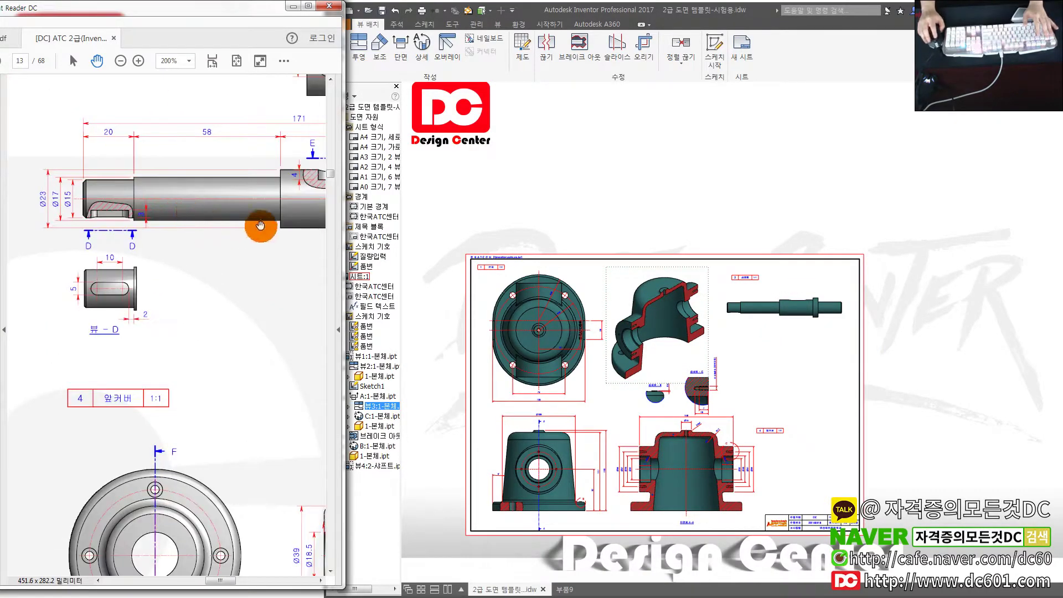
pyautogui.keyDown('ctrl'); pyautogui.scroll(1, 261, 225); pyautogui.keyUp('ctrl')
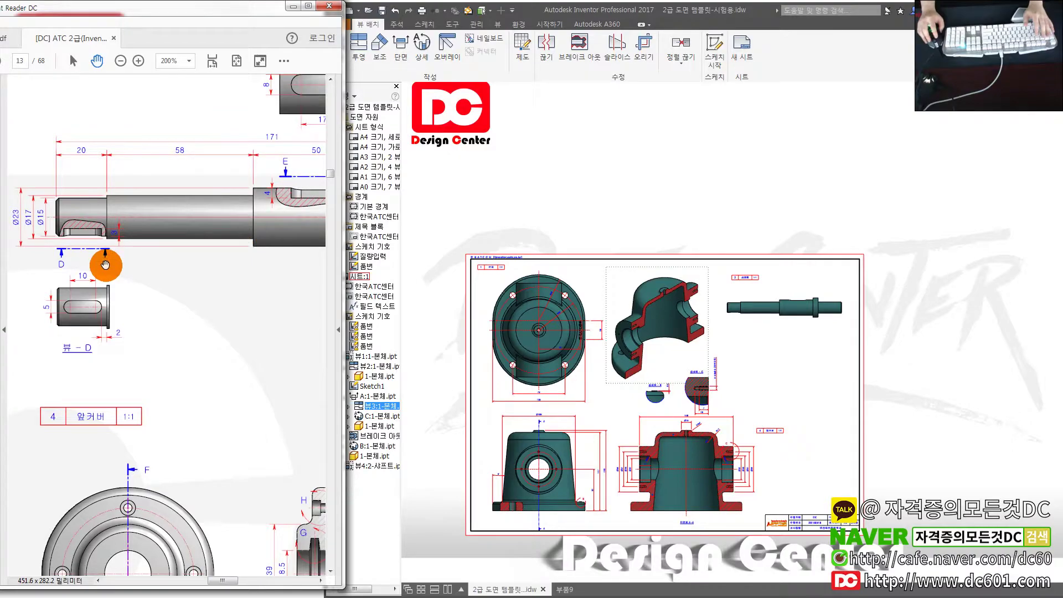
# - Zoom and pan the Inventor sheet to centre the shaft view
pyautogui.click(664, 244)
pyautogui.scroll(-3, 783, 313)
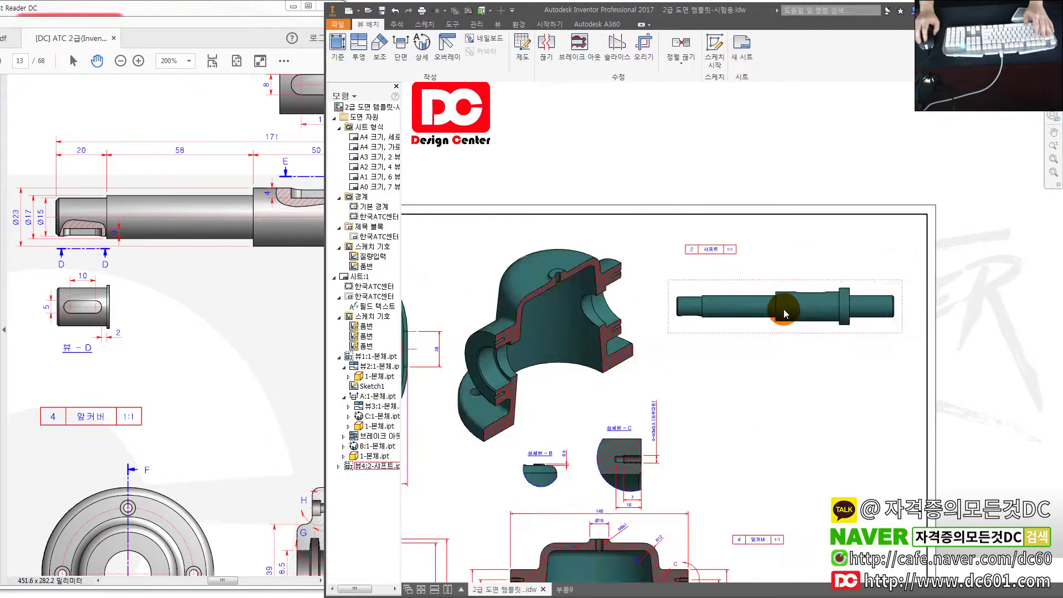
pyautogui.scroll(-3, 783, 309)
pyautogui.scroll(-5, 623, 280)
pyautogui.moveTo(598, 265); pyautogui.dragTo(706, 251, button='middle')
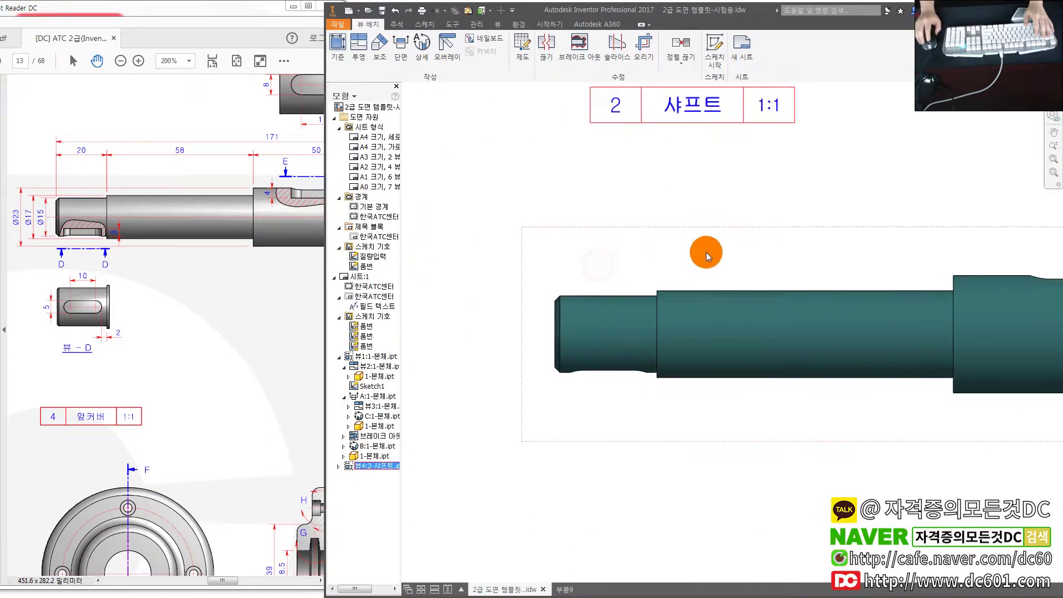
# - Sketch a closed spline outline around the shaft's left-end key slot
pyautogui.click(714, 50)
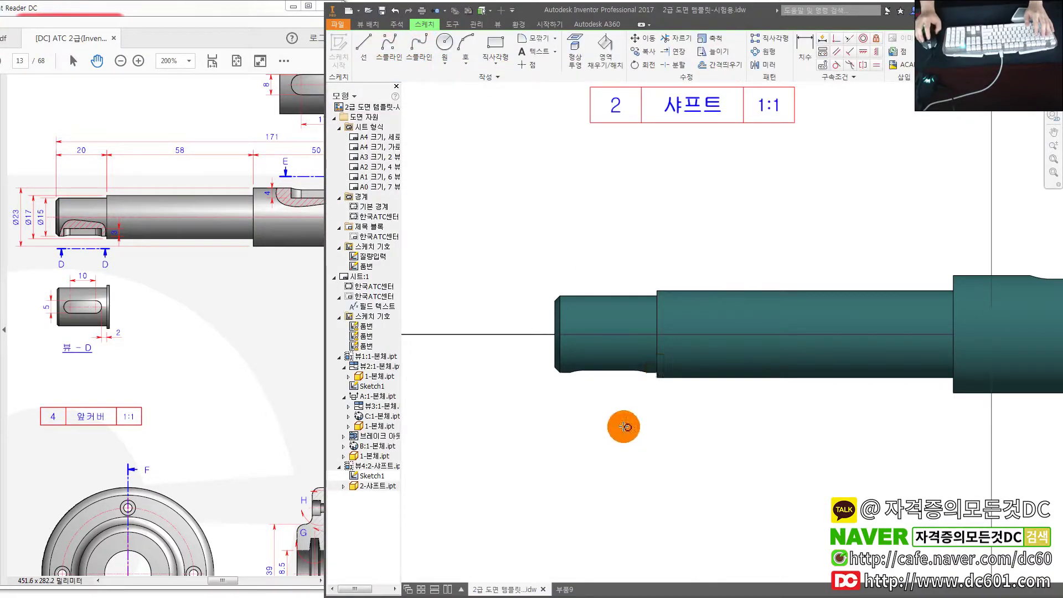
pyautogui.scroll(-2, 554, 386)
pyautogui.click(578, 327)
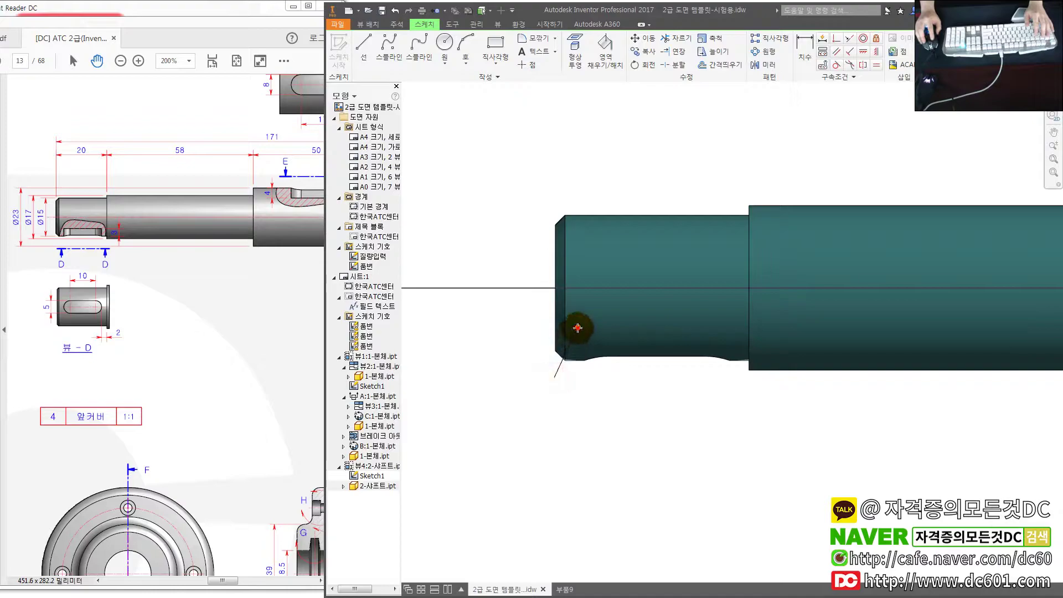
pyautogui.click(661, 311)
pyautogui.click(734, 321)
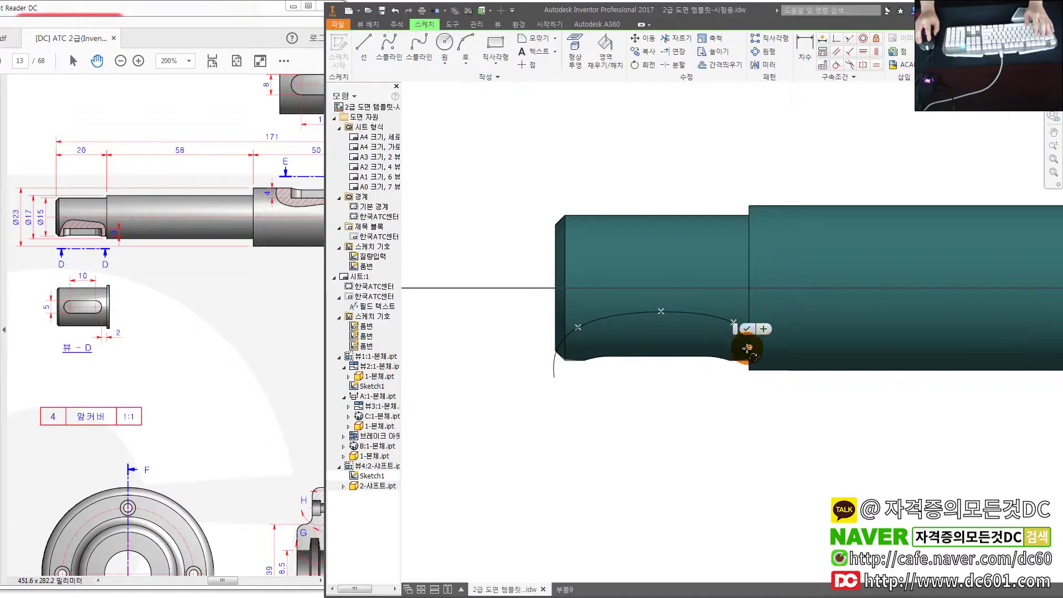
pyautogui.click(748, 348)
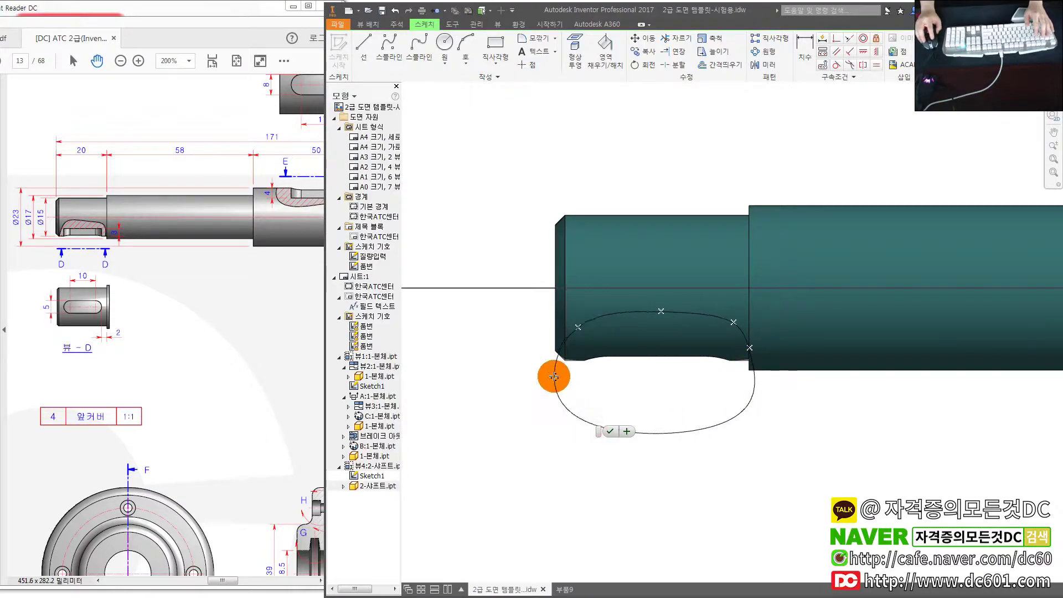
pyautogui.click(553, 377)
pyautogui.rightClick(554, 376)
pyautogui.click(582, 368)
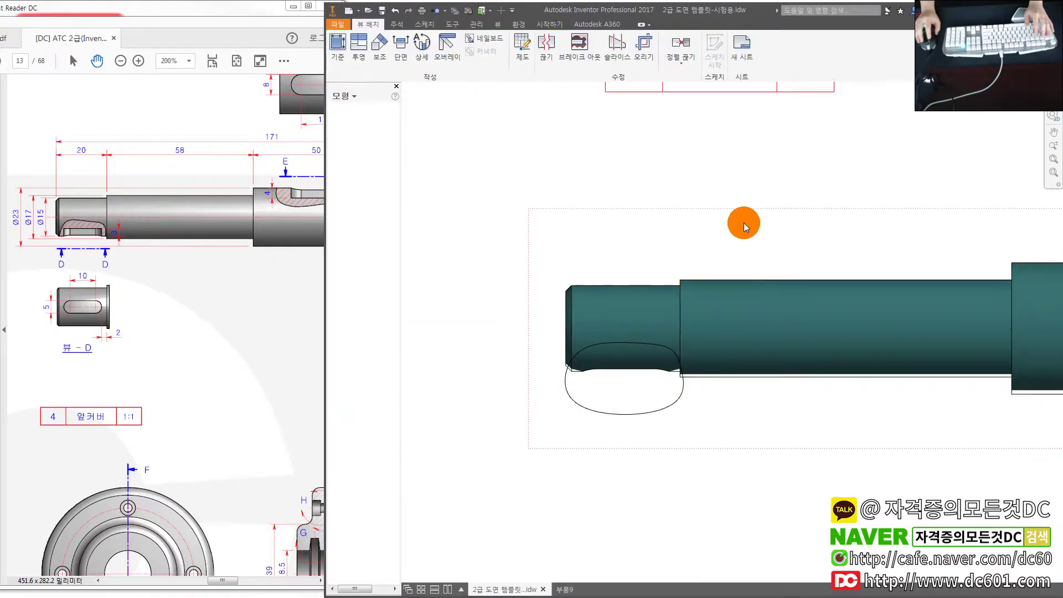
# - Break out the shaft's left end to expose the key slot
pyautogui.click(579, 44)
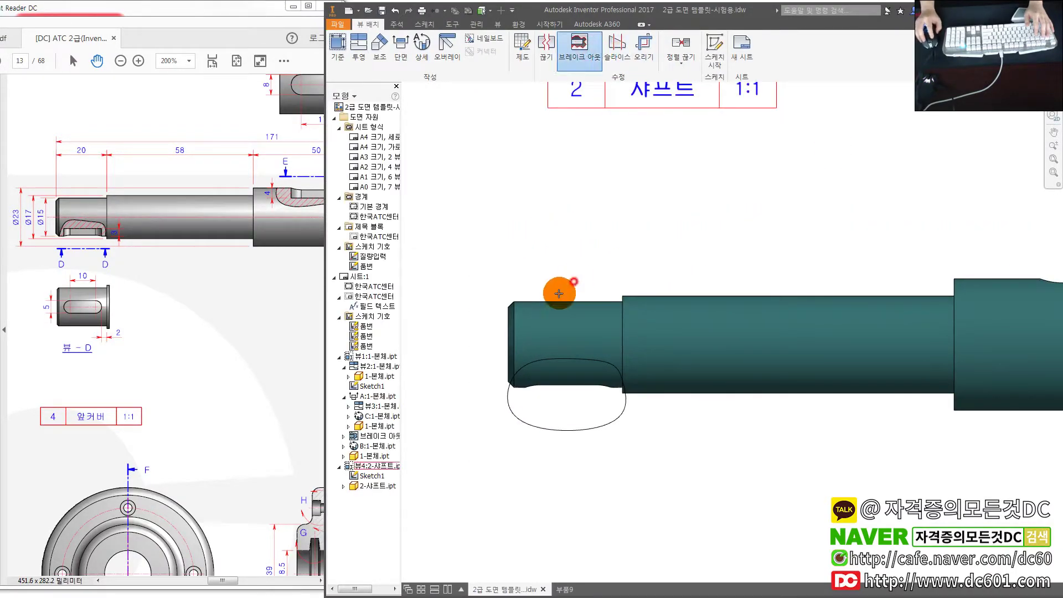
pyautogui.click(558, 293)
pyautogui.click(508, 344)
pyautogui.click(466, 238)
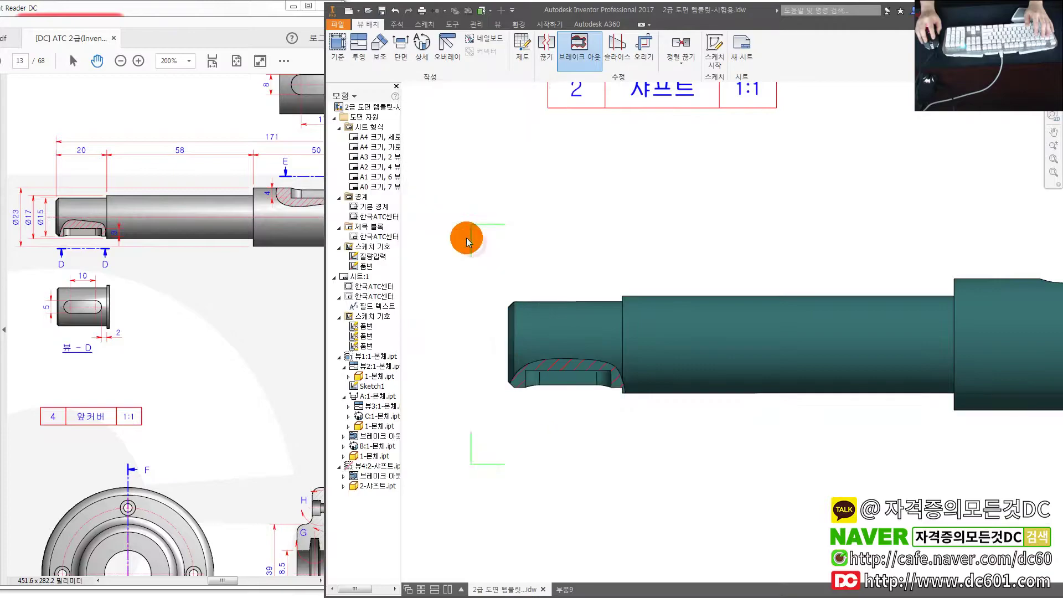
# - Sketch a closed spline outline around the shaft's middle key slot
pyautogui.moveTo(178, 268); pyautogui.dragTo(268, 277)
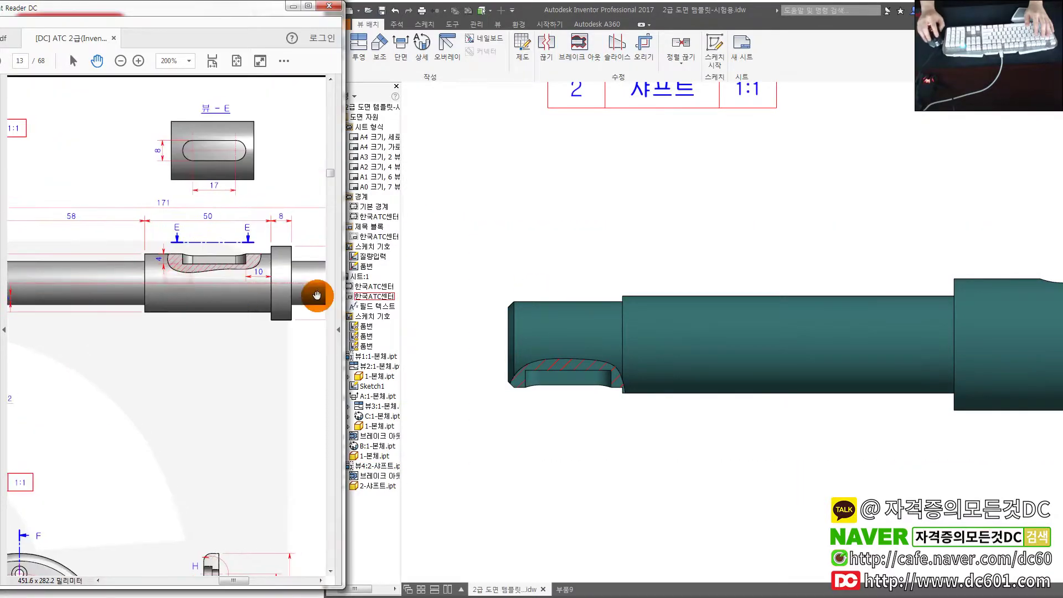
pyautogui.scroll(-4, 676, 258)
pyautogui.scroll(3, 677, 258)
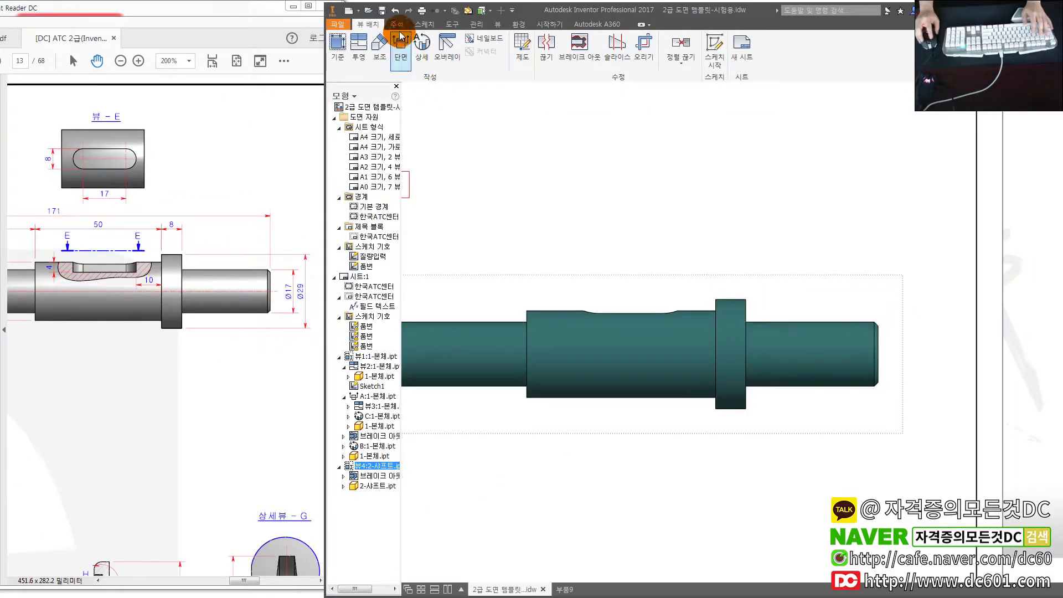
pyautogui.click(424, 24)
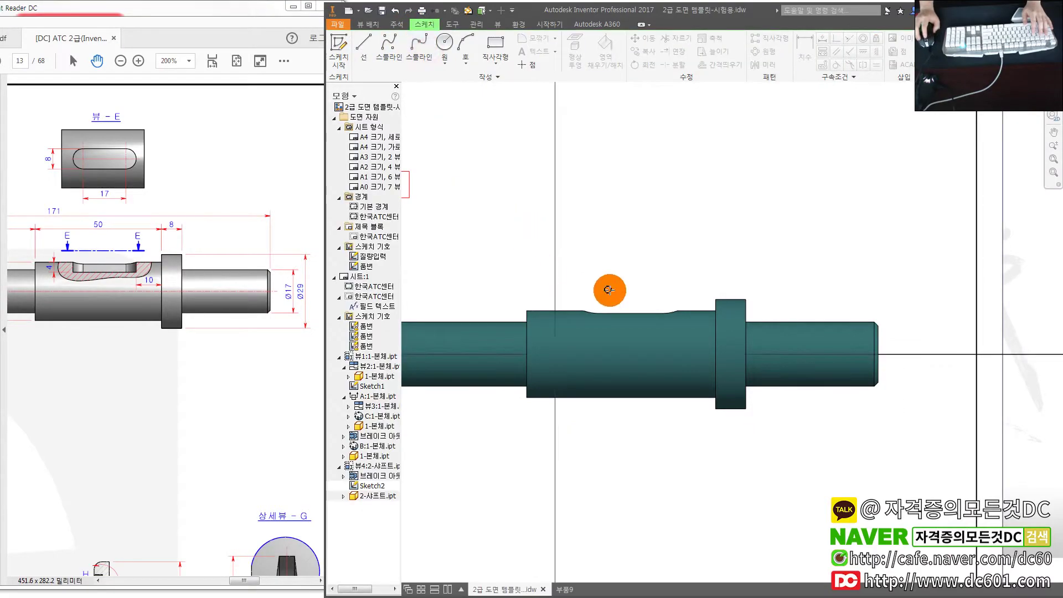
pyautogui.scroll(3, 581, 290)
pyautogui.click(540, 303)
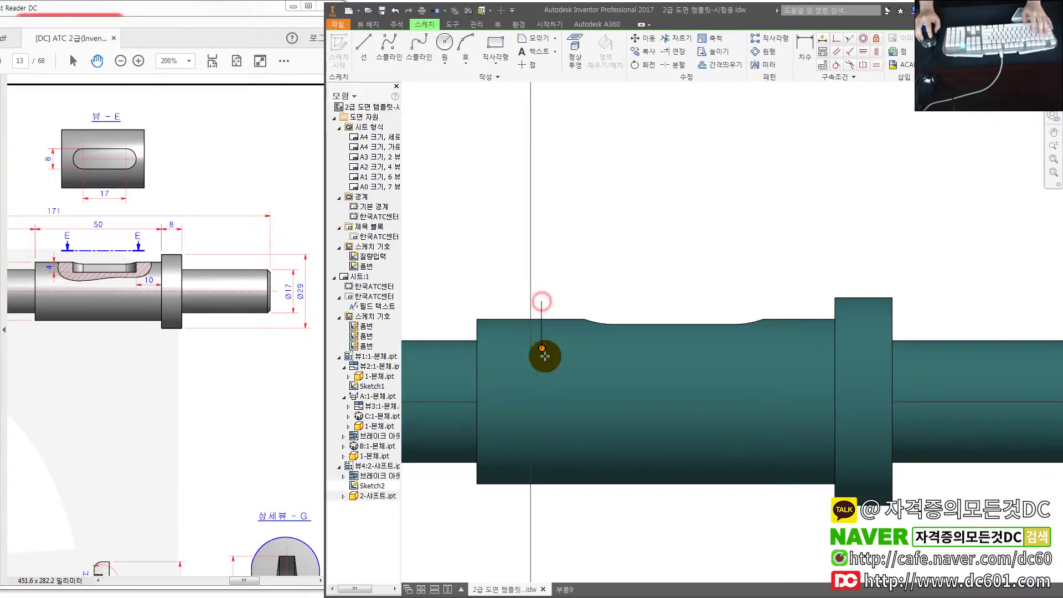
pyautogui.click(540, 371)
pyautogui.click(702, 384)
pyautogui.click(786, 379)
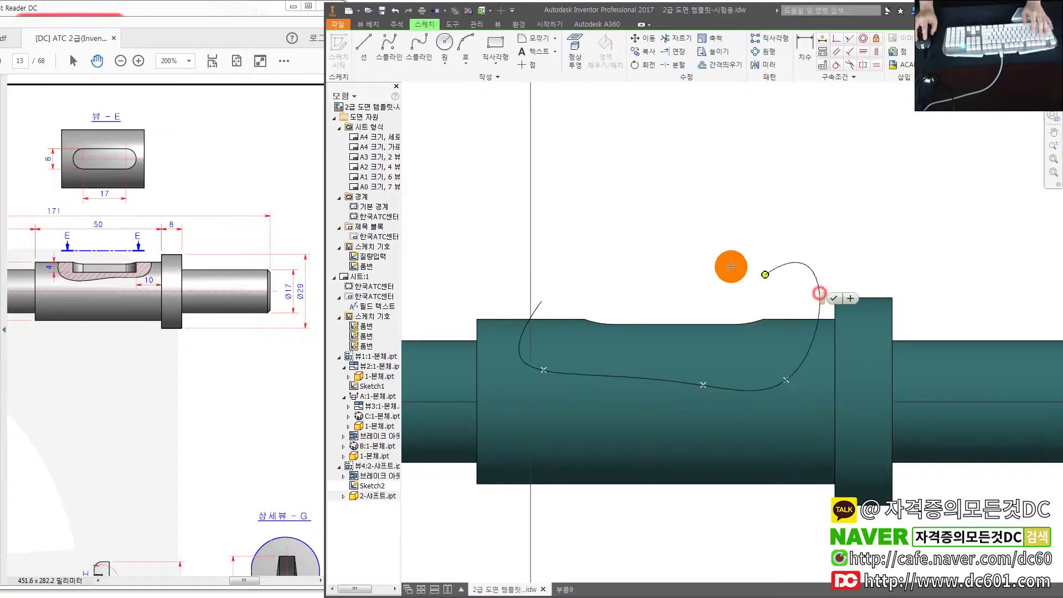
pyautogui.click(644, 255)
pyautogui.click(541, 302)
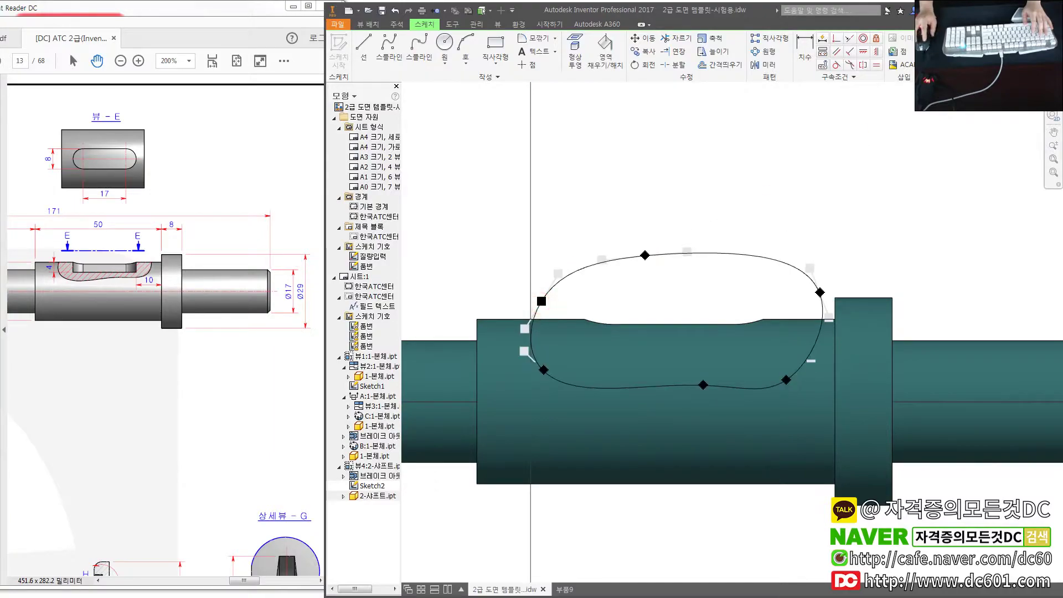
pyautogui.scroll(2, 675, 180)
pyautogui.scroll(1, 674, 180)
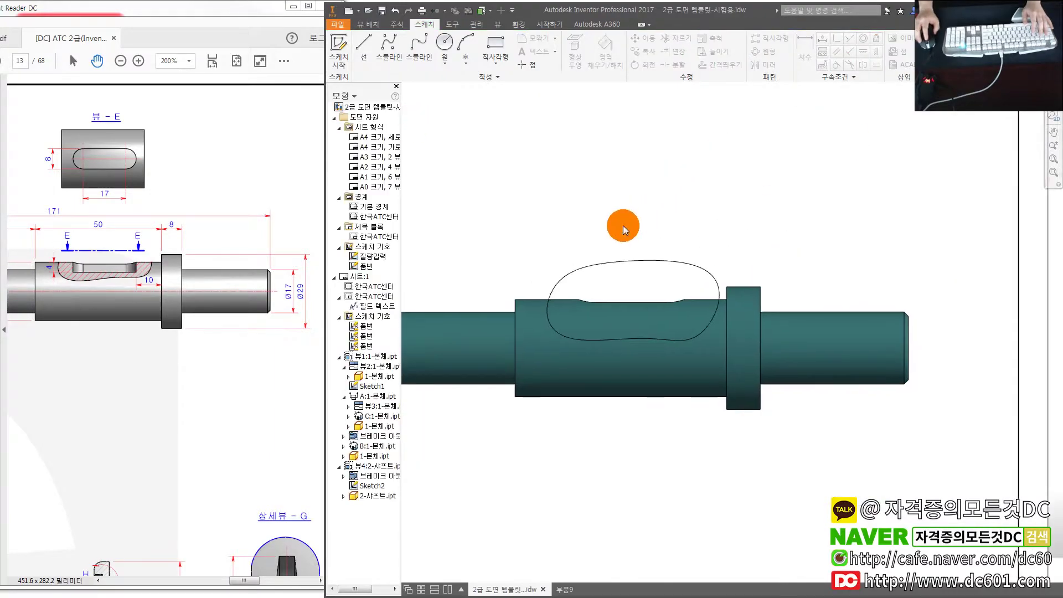
pyautogui.click(397, 32)
# - Break out the middle key slot, measuring depth from the shaft's end
pyautogui.click(579, 47)
pyautogui.click(609, 295)
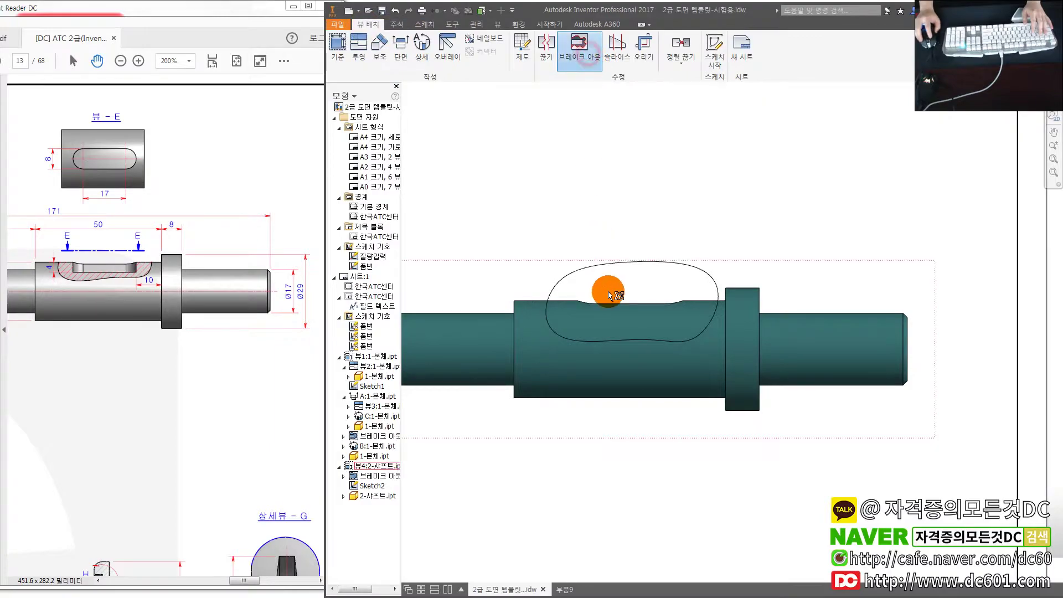
pyautogui.click(903, 350)
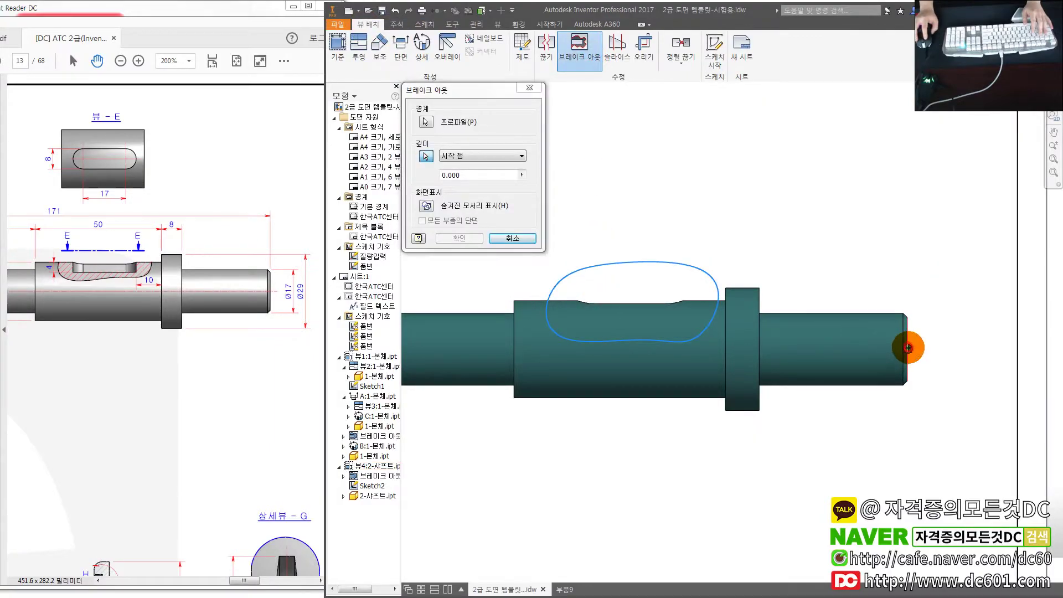
pyautogui.click(459, 238)
# - Begin an auxiliary view from the shaft view, previewing it above the shaft
pyautogui.scroll(-3, 508, 250)
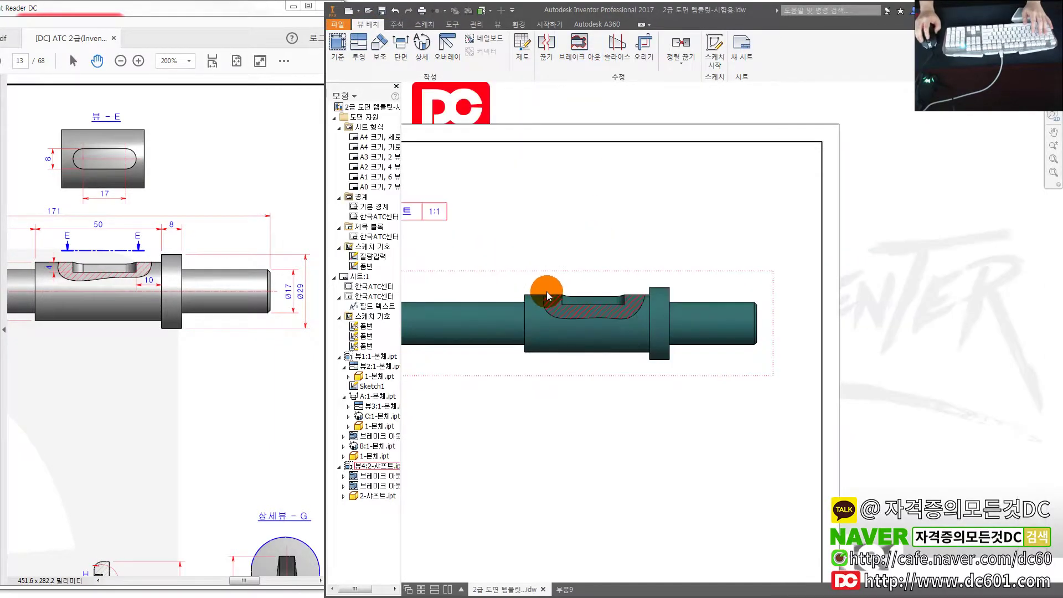
pyautogui.moveTo(491, 258); pyautogui.dragTo(515, 317, button='middle')
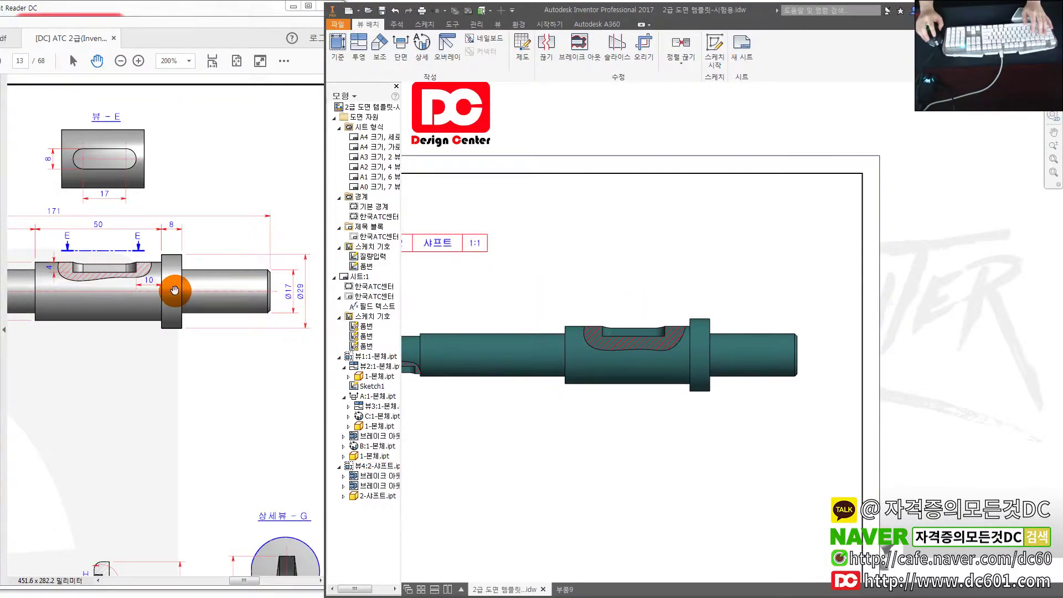
pyautogui.click(373, 66)
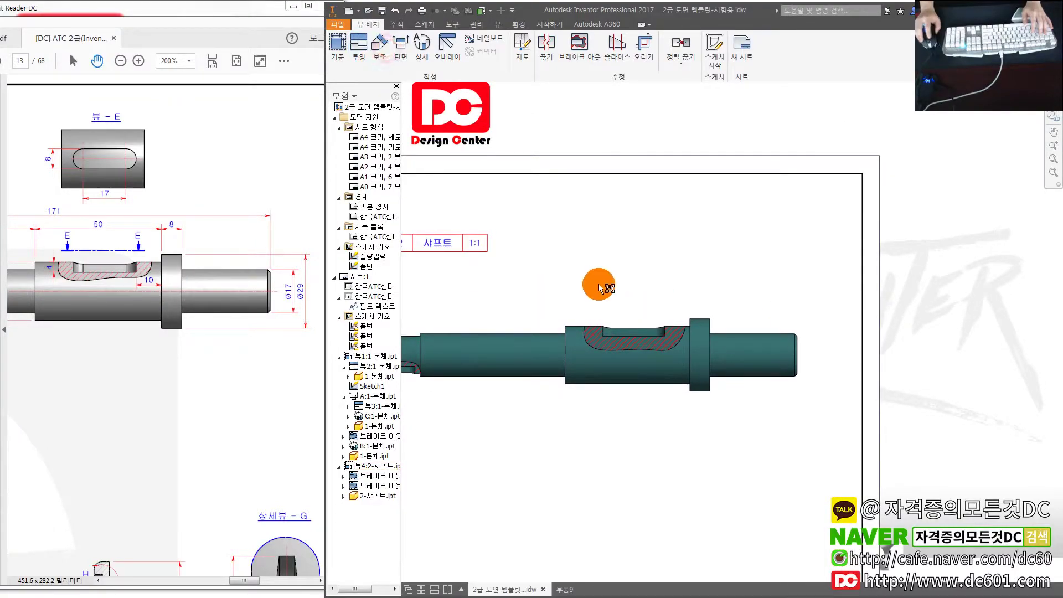
pyautogui.scroll(3, 615, 332)
pyautogui.click(609, 350)
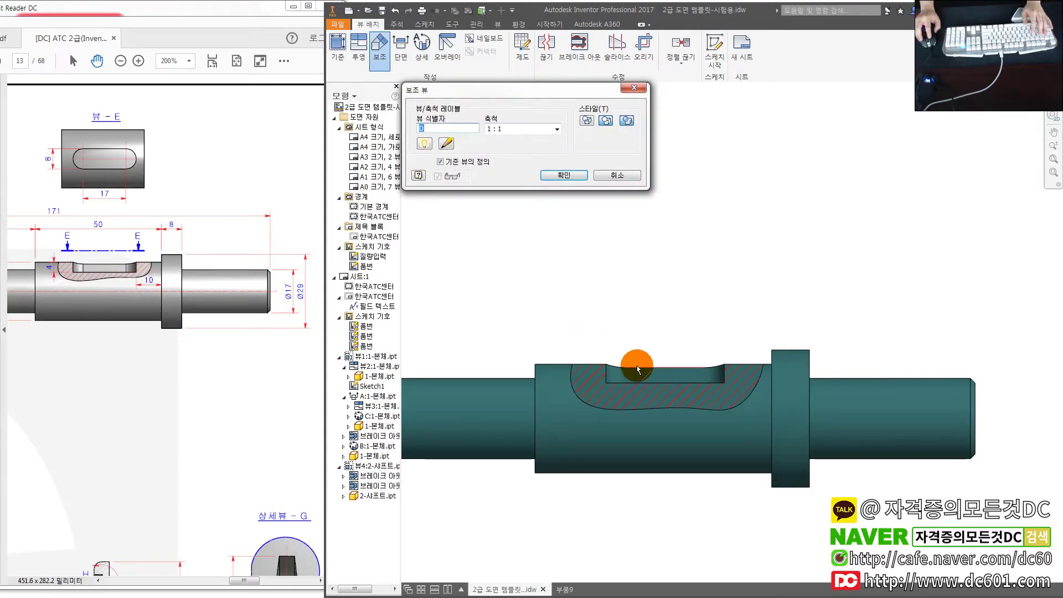
pyautogui.click(635, 283)
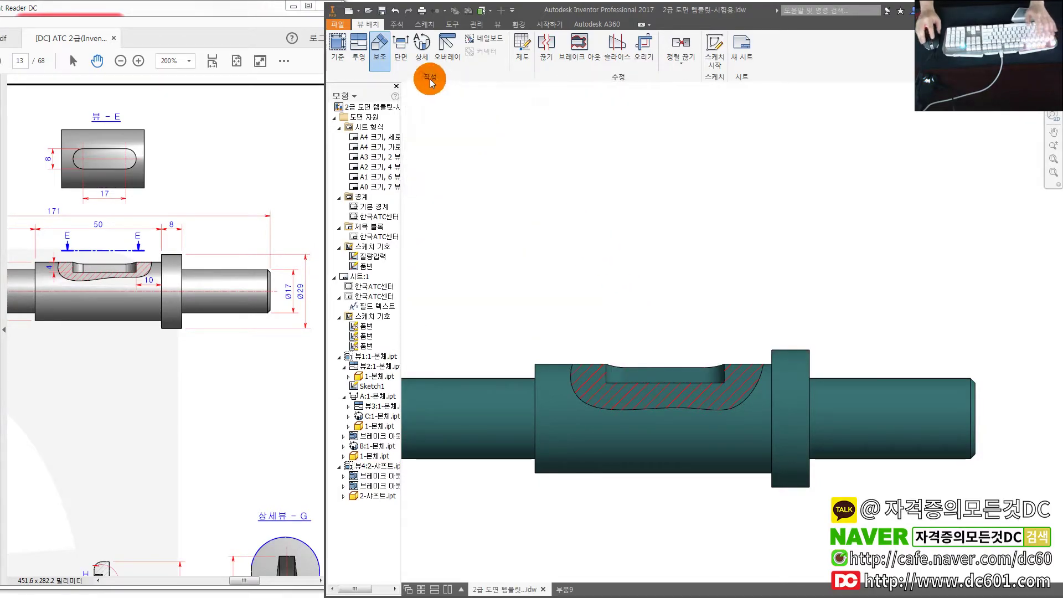
# - Cut section D-D across the shaft's middle key slot and place view D (1:1) above it
pyautogui.click(401, 49)
pyautogui.click(648, 361)
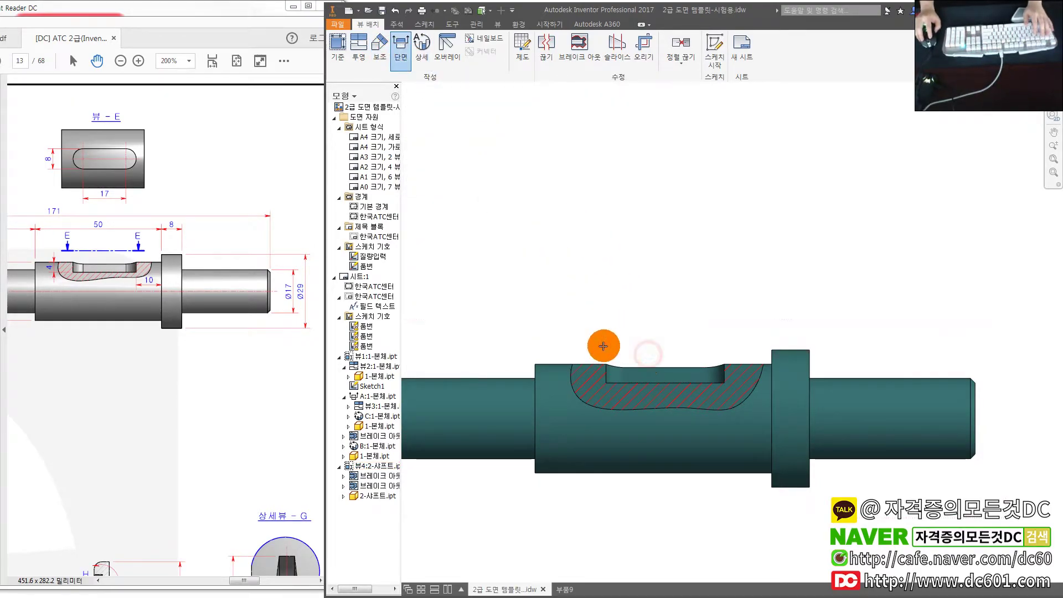
pyautogui.click(592, 344)
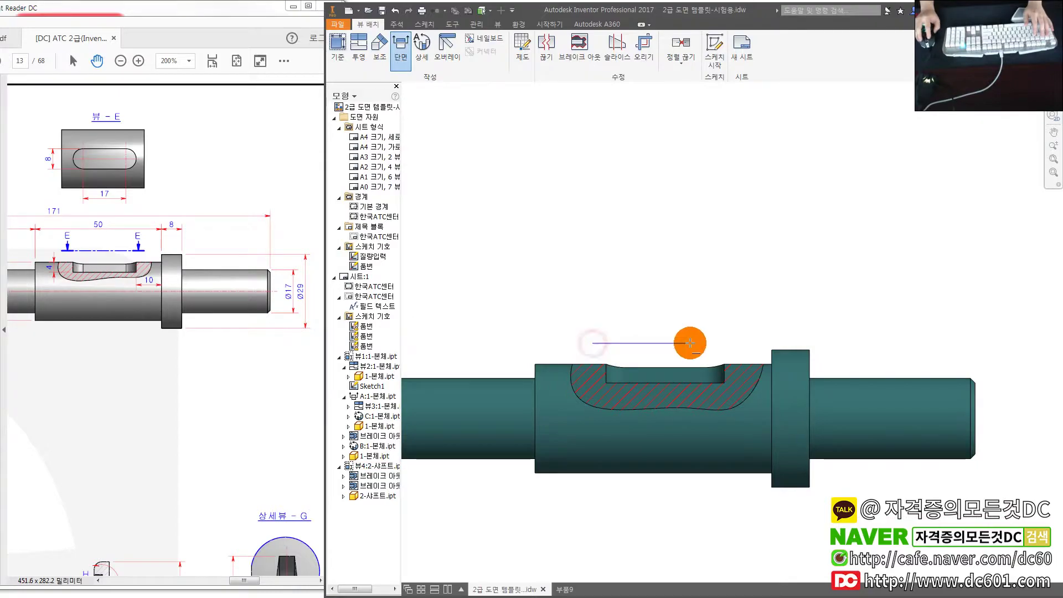
pyautogui.click(739, 343)
pyautogui.rightClick(699, 308)
pyautogui.click(729, 288)
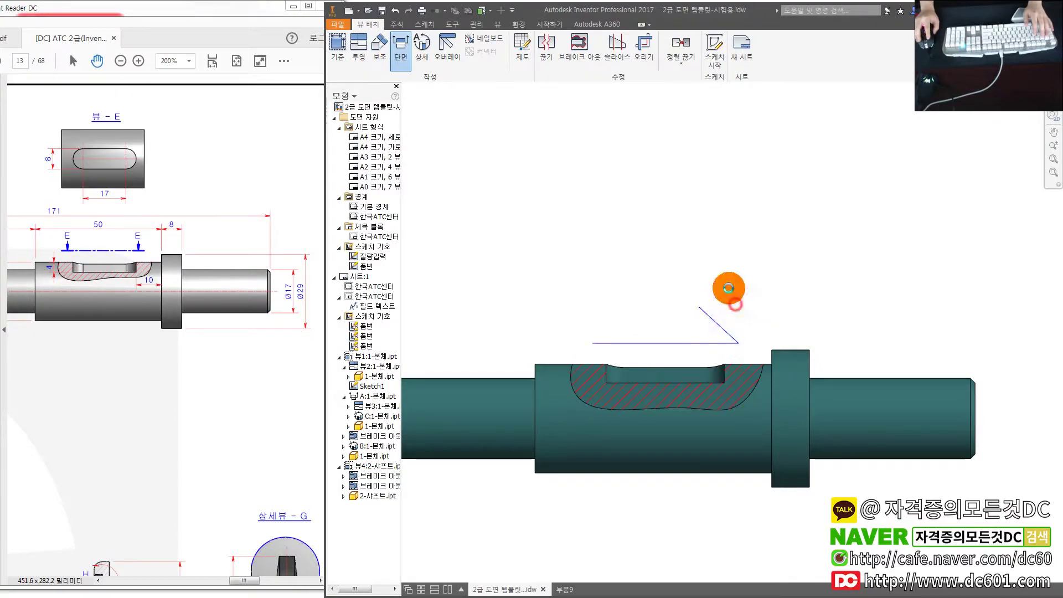
pyautogui.click(697, 222)
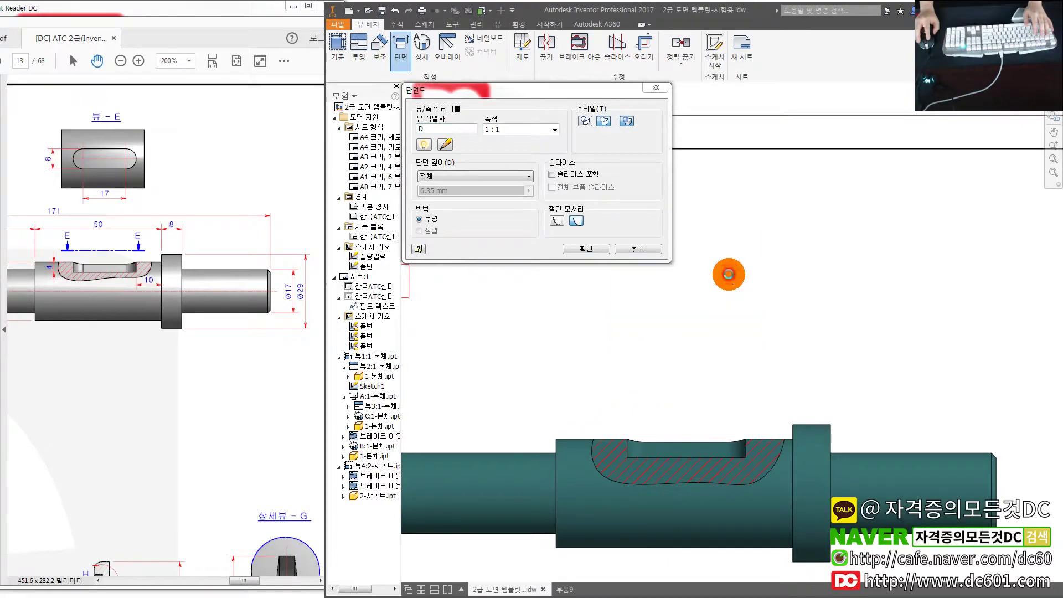
pyautogui.scroll(5, 708, 285)
pyautogui.scroll(-2, 573, 386)
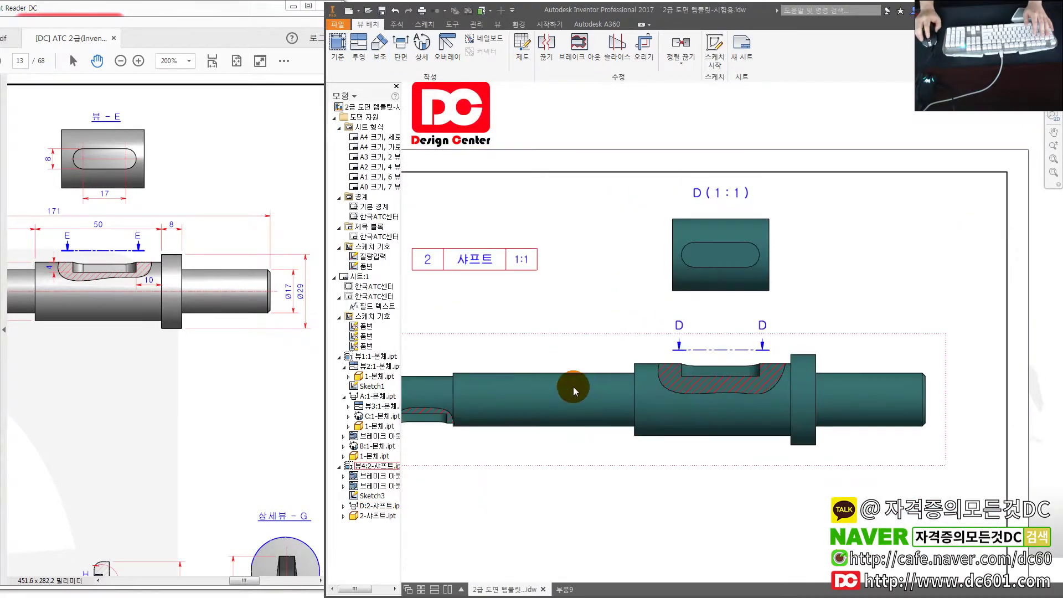
pyautogui.scroll(-3, 569, 324)
# - Draw section line E-E across the keyway at the shaft's left end
pyautogui.click(396, 56)
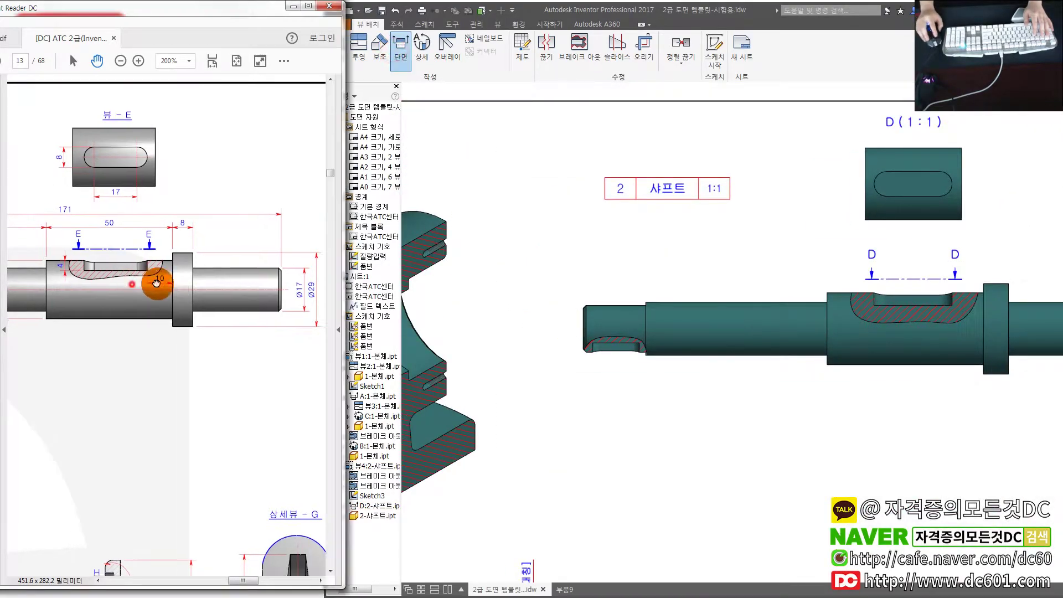
pyautogui.moveTo(154, 280); pyautogui.dragTo(266, 285)
pyautogui.scroll(-2, 571, 367)
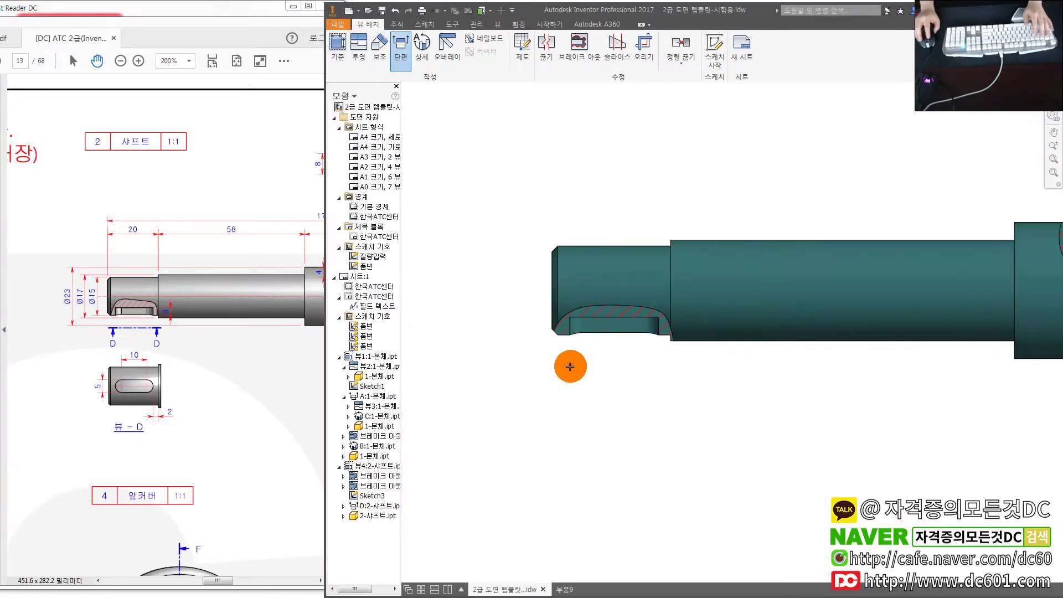
pyautogui.click(549, 357)
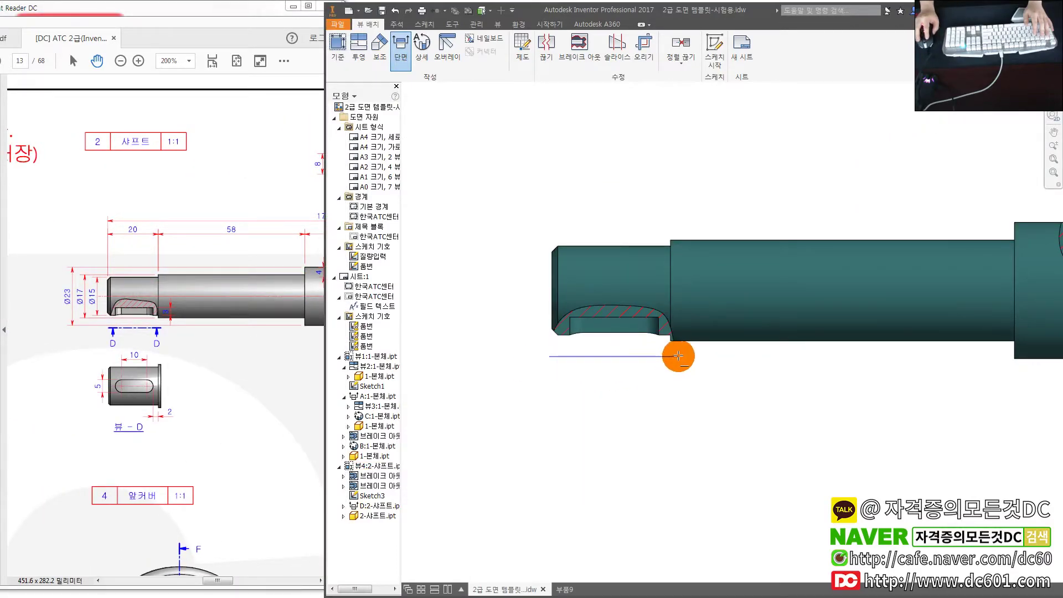
pyautogui.click(680, 356)
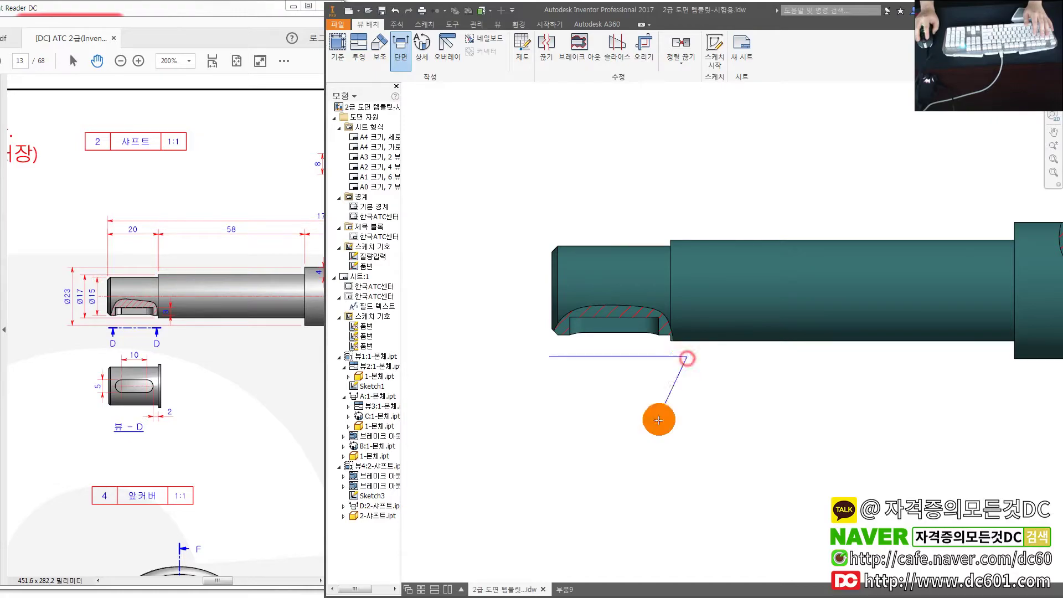
pyautogui.rightClick(718, 417)
pyautogui.click(630, 471)
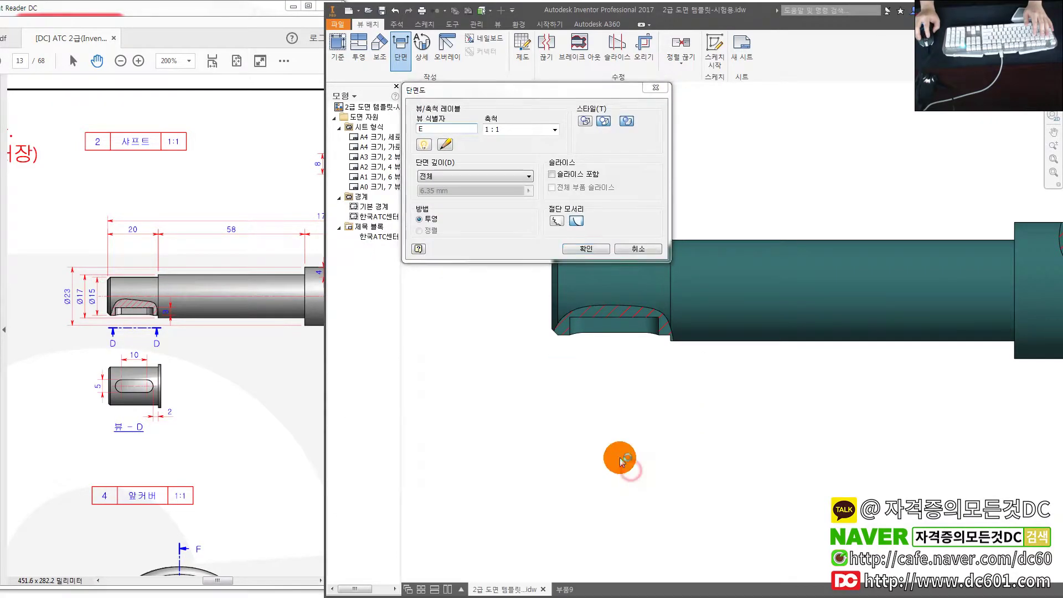
# - Position section view E-E (1:1) below the shaft
pyautogui.scroll(2, 719, 436)
pyautogui.scroll(-1, 718, 437)
pyautogui.scroll(-2, 602, 389)
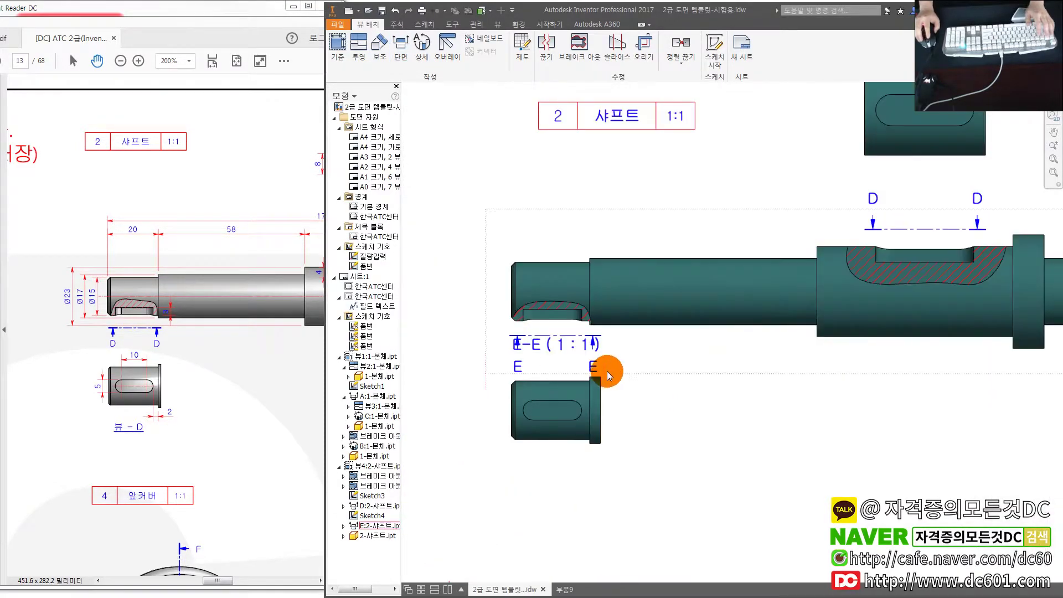
pyautogui.moveTo(619, 364); pyautogui.dragTo(622, 410)
pyautogui.click(249, 302)
pyautogui.keyDown('ctrl'); pyautogui.scroll(-2, 247, 305); pyautogui.keyUp('ctrl')
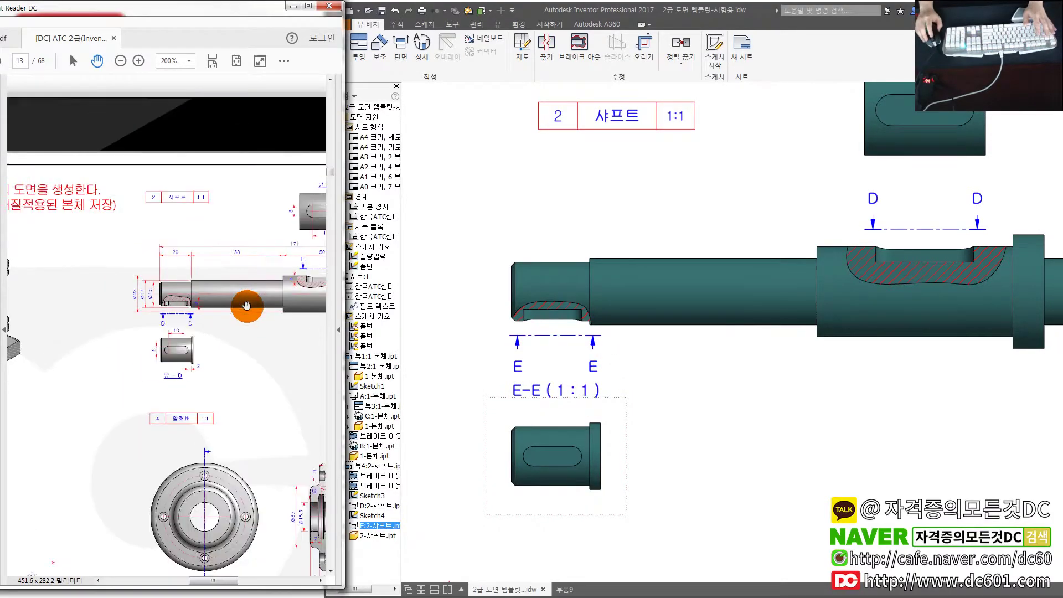
pyautogui.keyDown('ctrl'); pyautogui.scroll(-2, 247, 306); pyautogui.keyUp('ctrl')
# - Inspect the E-E section line and view label text, leaving both unchanged, then recentre the sheet
pyautogui.click(516, 367)
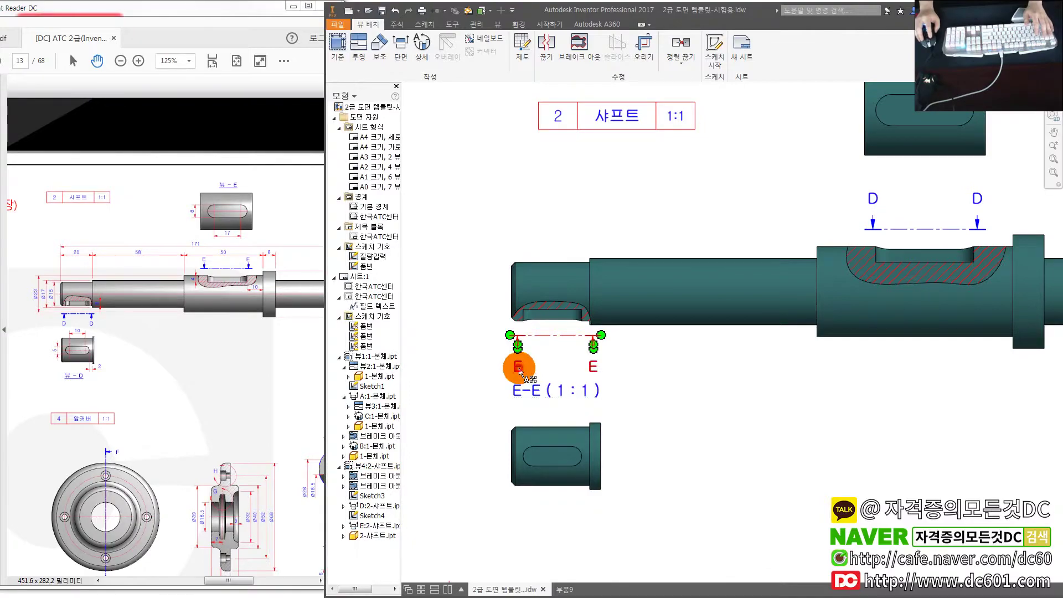
pyautogui.doubleClick(518, 367)
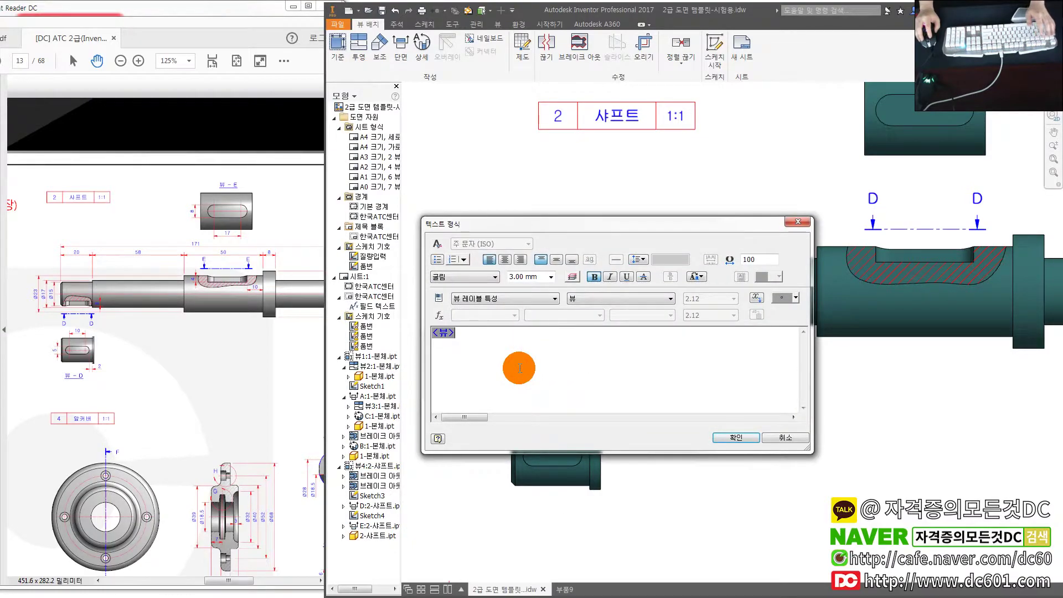
pyautogui.press('Escape')
pyautogui.doubleClick(552, 391)
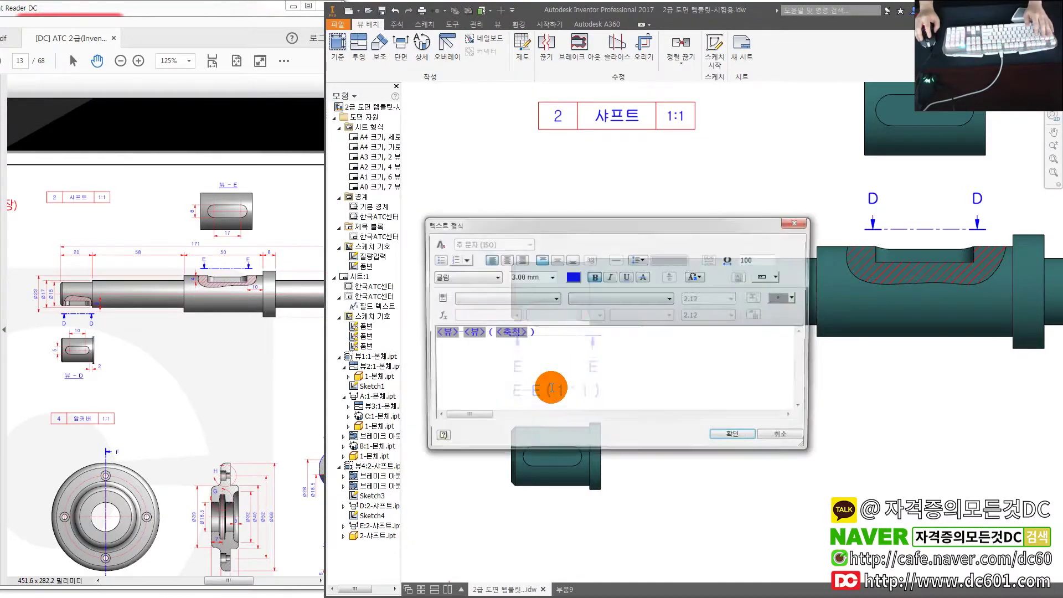
pyautogui.press('Escape')
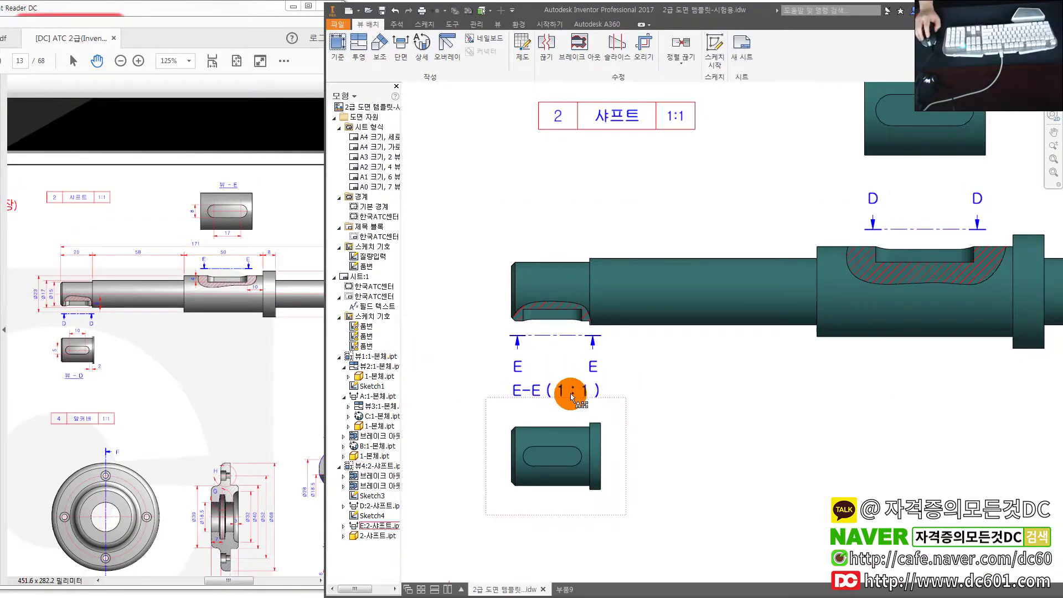
pyautogui.moveTo(572, 397); pyautogui.dragTo(636, 386)
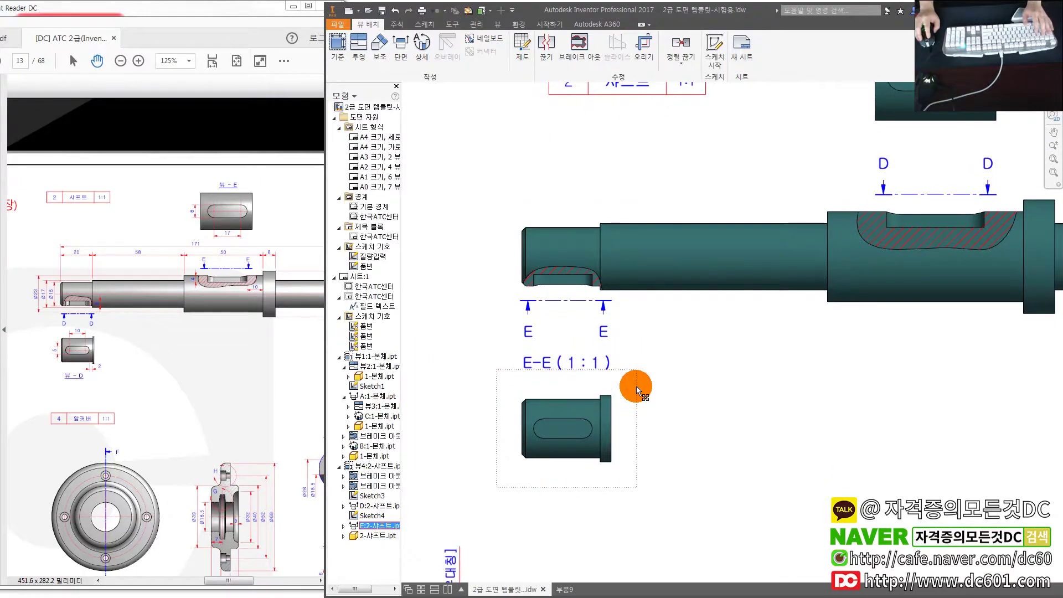
pyautogui.click(154, 349)
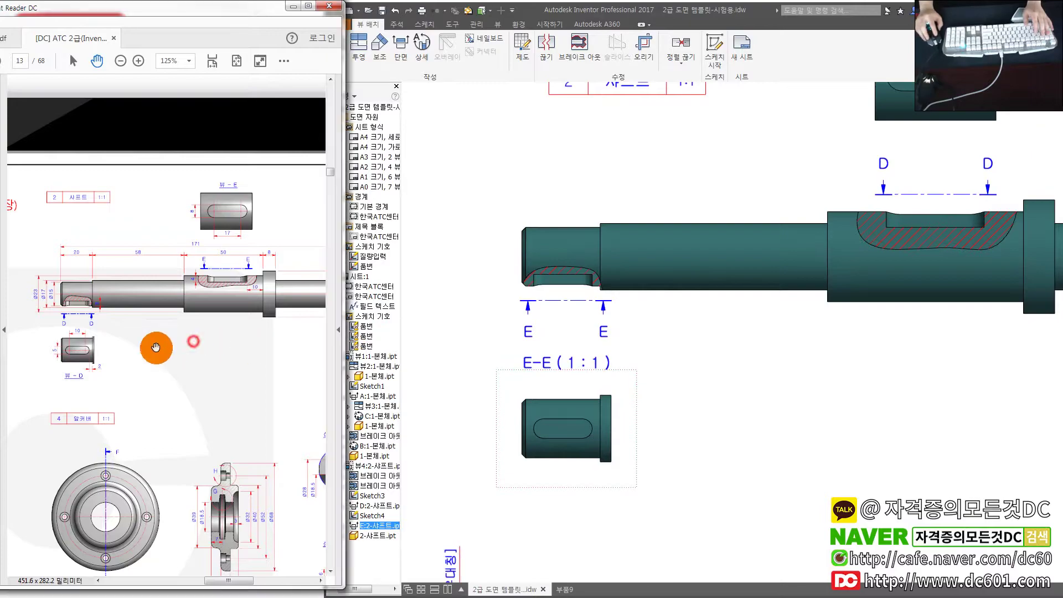
# - Add a Center Mark on the E-E slot's arc
pyautogui.click(402, 29)
pyautogui.click(741, 52)
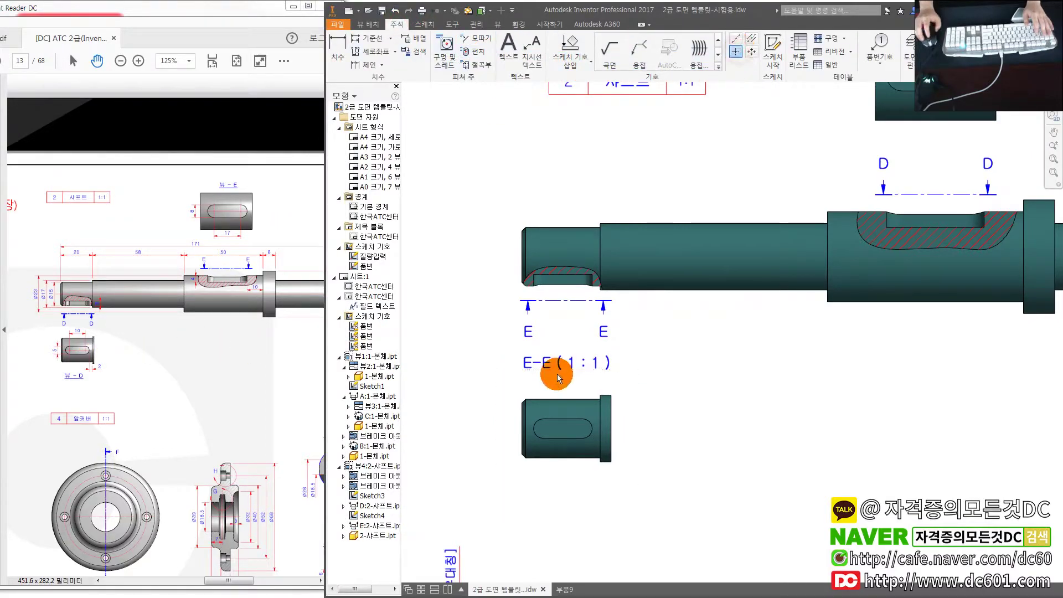
pyautogui.scroll(2, 541, 410)
pyautogui.click(639, 433)
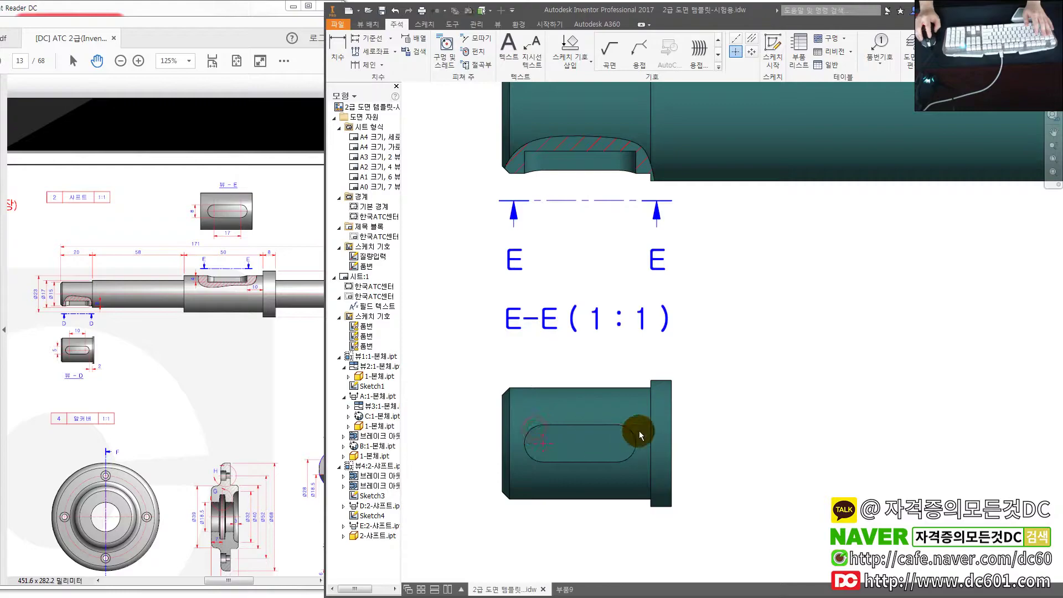
pyautogui.moveTo(631, 467); pyautogui.dragTo(632, 419, button='middle')
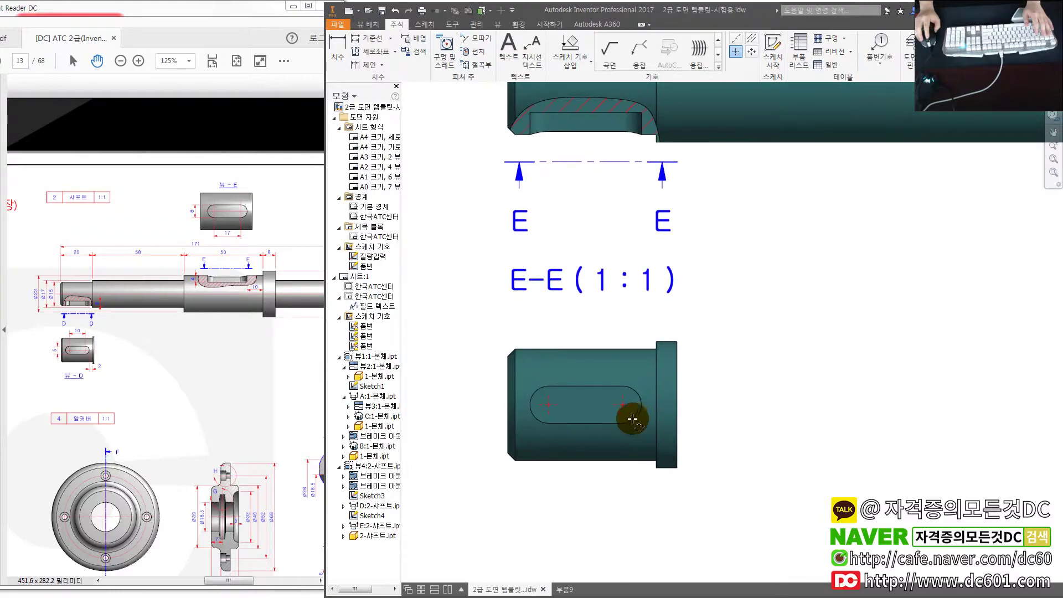
pyautogui.keyDown('ctrl'); pyautogui.scroll(3, 105, 361); pyautogui.keyUp('ctrl')
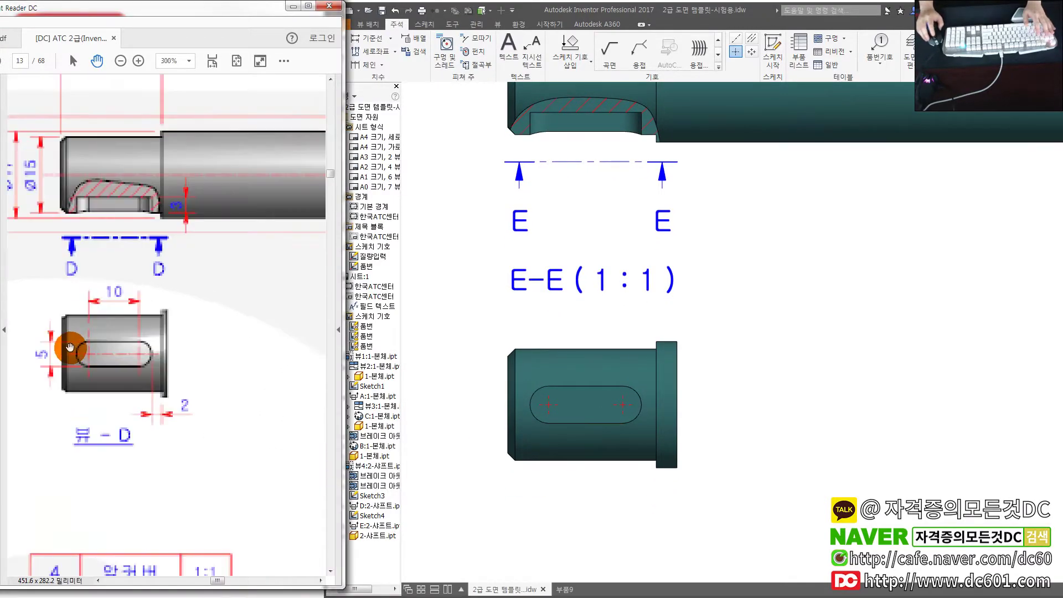
pyautogui.keyDown('ctrl'); pyautogui.scroll(2, 95, 356); pyautogui.keyUp('ctrl')
pyautogui.scroll(-3, 553, 404)
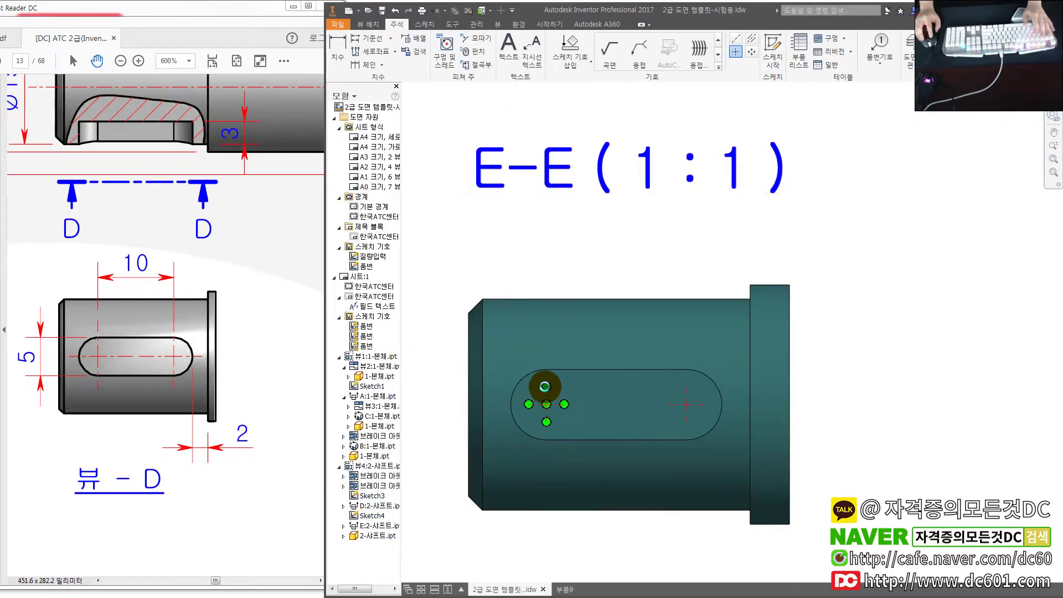
pyautogui.click(545, 386)
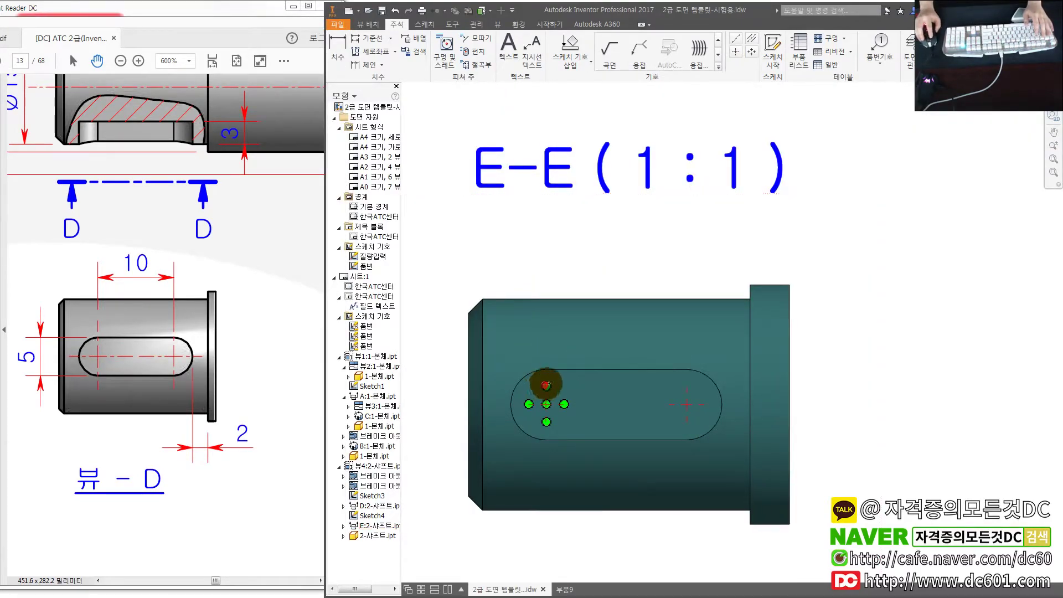
pyautogui.press('Escape')
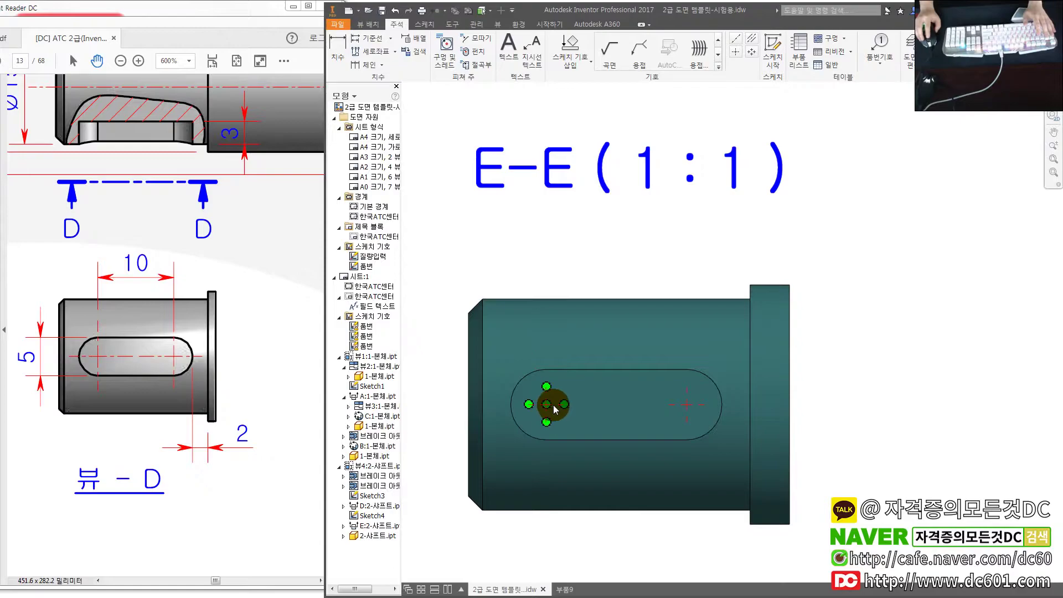
# - Extend the E-E slot's centre lines up, down, left and right beyond the slot
pyautogui.moveTo(547, 404)
pyautogui.mouseDown()
pyautogui.moveTo(549, 476)
pyautogui.moveTo(547, 467)
pyautogui.mouseUp()
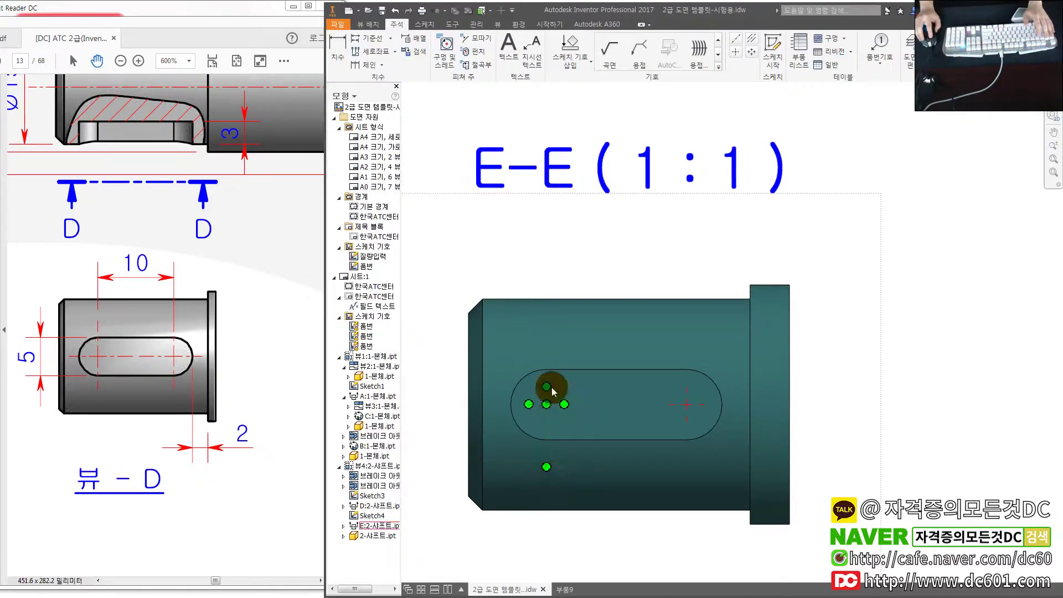
pyautogui.moveTo(547, 386); pyautogui.dragTo(548, 345)
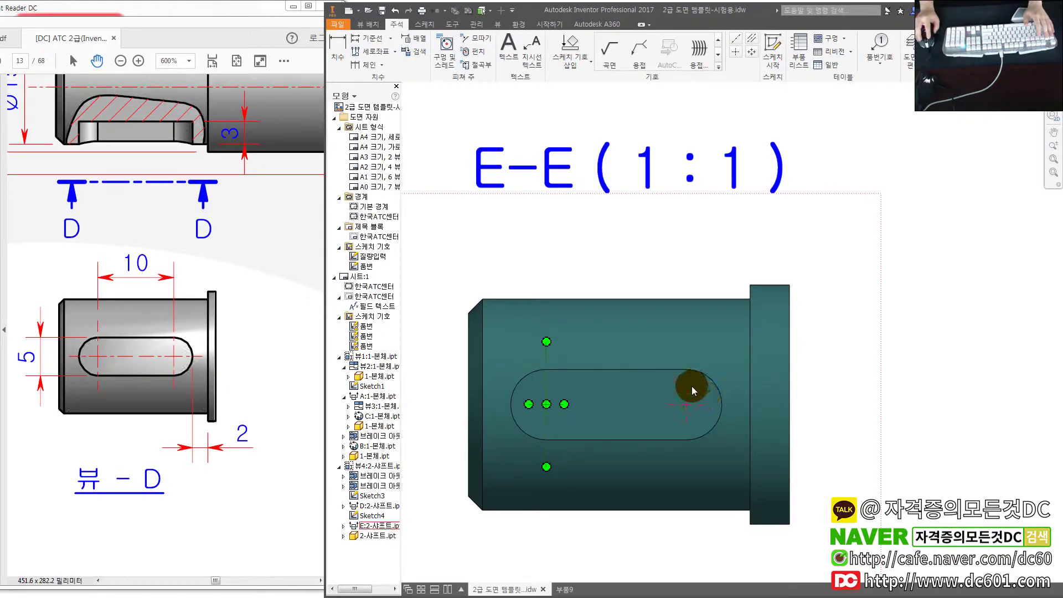
pyautogui.moveTo(692, 387); pyautogui.dragTo(687, 345)
pyautogui.moveTo(687, 428); pyautogui.dragTo(688, 468)
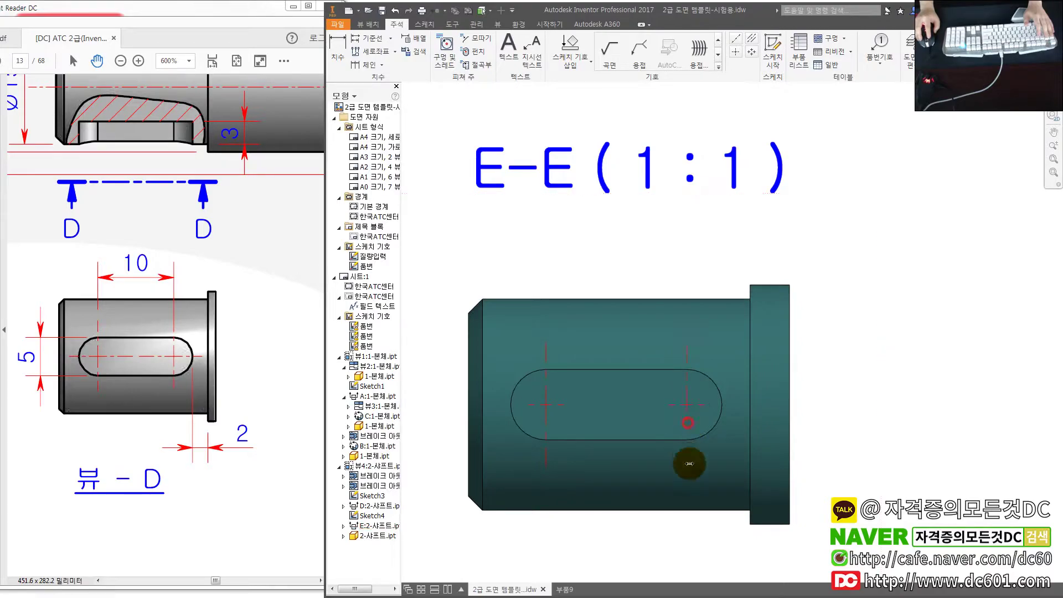
pyautogui.moveTo(704, 404); pyautogui.dragTo(747, 404)
pyautogui.moveTo(669, 404)
pyautogui.mouseDown()
pyautogui.moveTo(474, 412)
pyautogui.moveTo(498, 409)
pyautogui.mouseUp()
pyautogui.scroll(3, 754, 408)
pyautogui.scroll(2, 766, 408)
pyautogui.scroll(1, 639, 447)
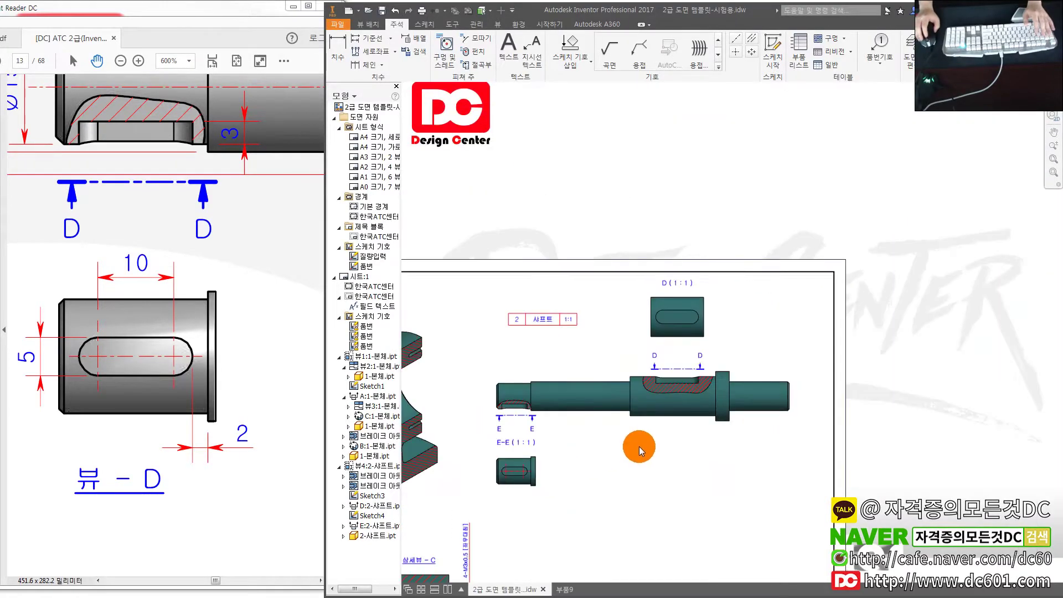
pyautogui.scroll(2, 639, 446)
pyautogui.scroll(-3, 619, 415)
pyautogui.scroll(-2, 619, 415)
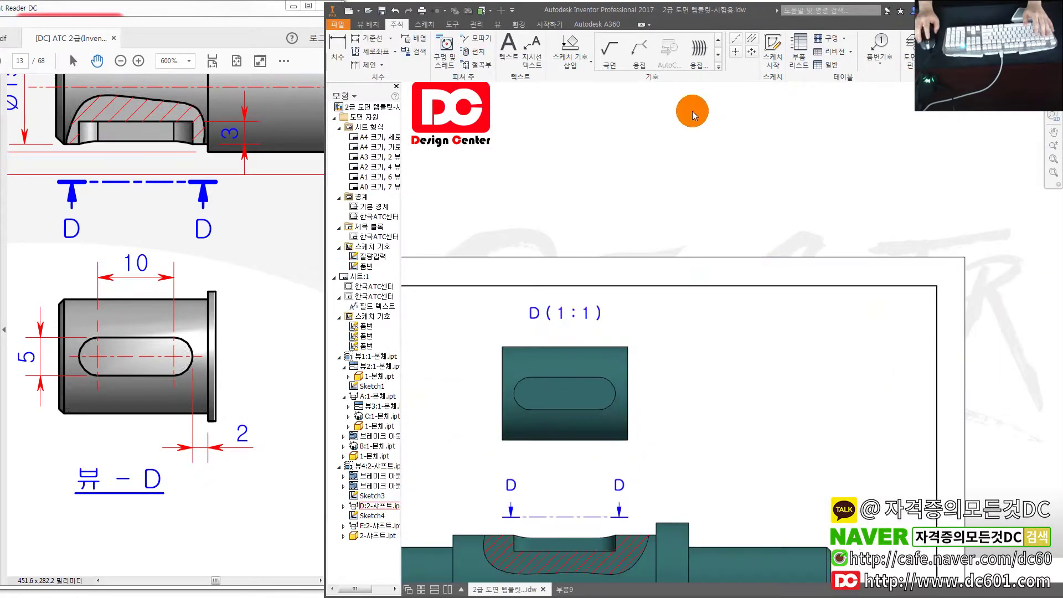
# - Add centre marks on both slot arcs in view D (1:1)
pyautogui.click(736, 52)
pyautogui.scroll(-3, 525, 385)
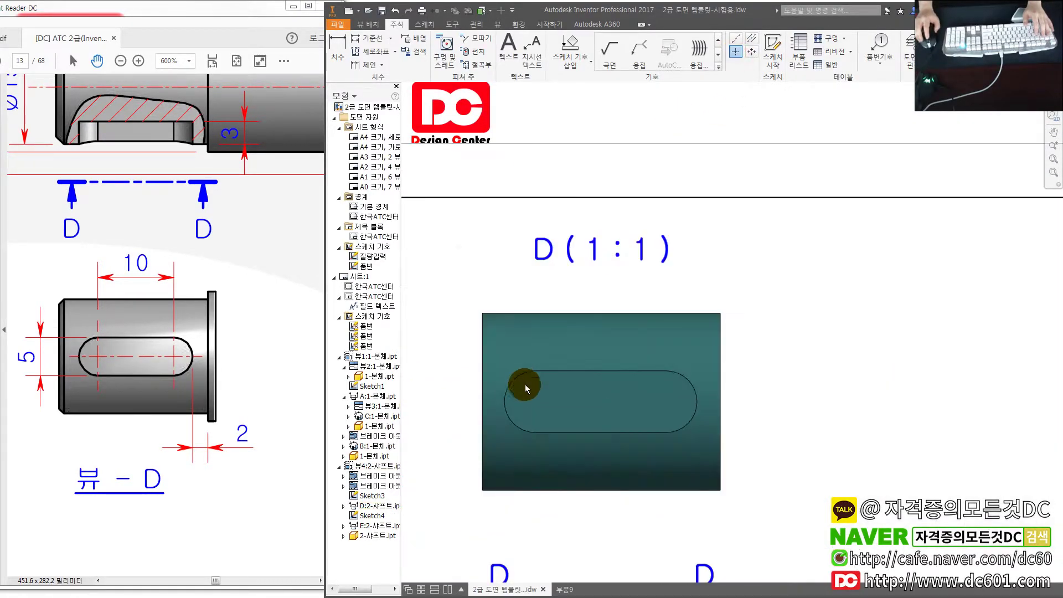
pyautogui.click(666, 393)
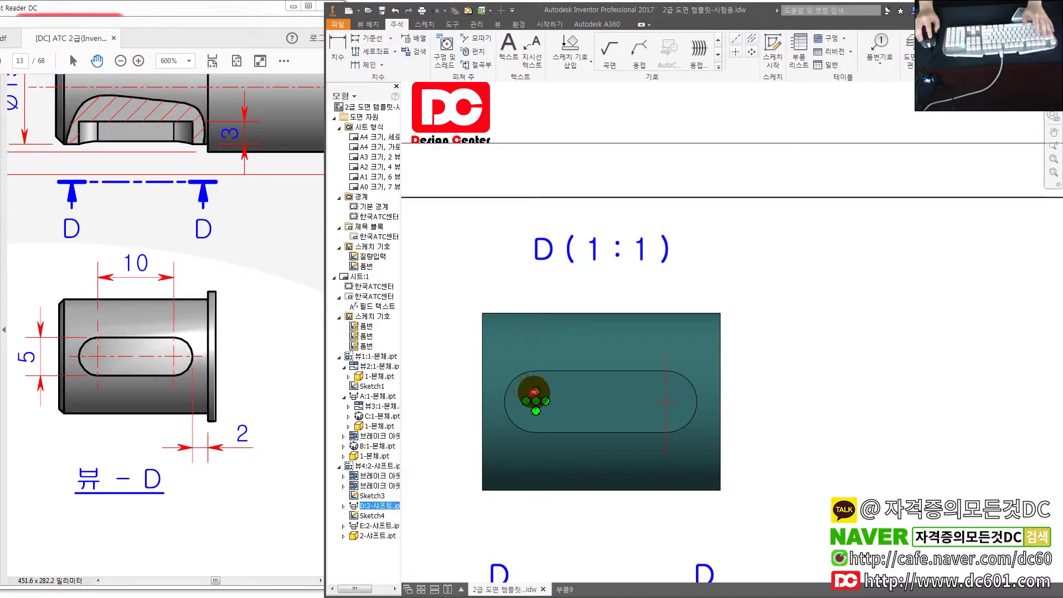
pyautogui.click(534, 392)
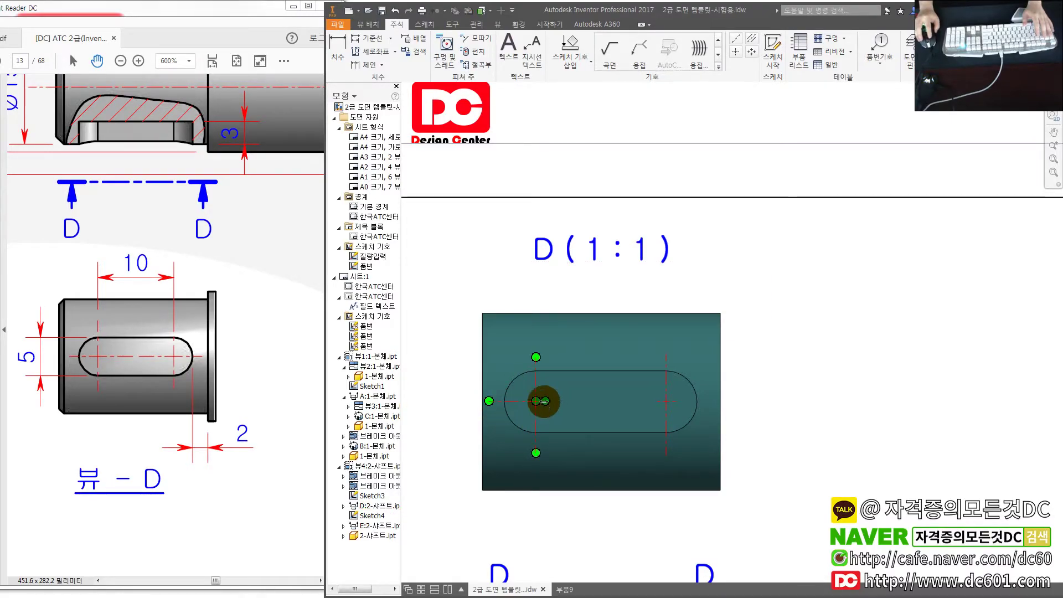
pyautogui.scroll(-2, 808, 420)
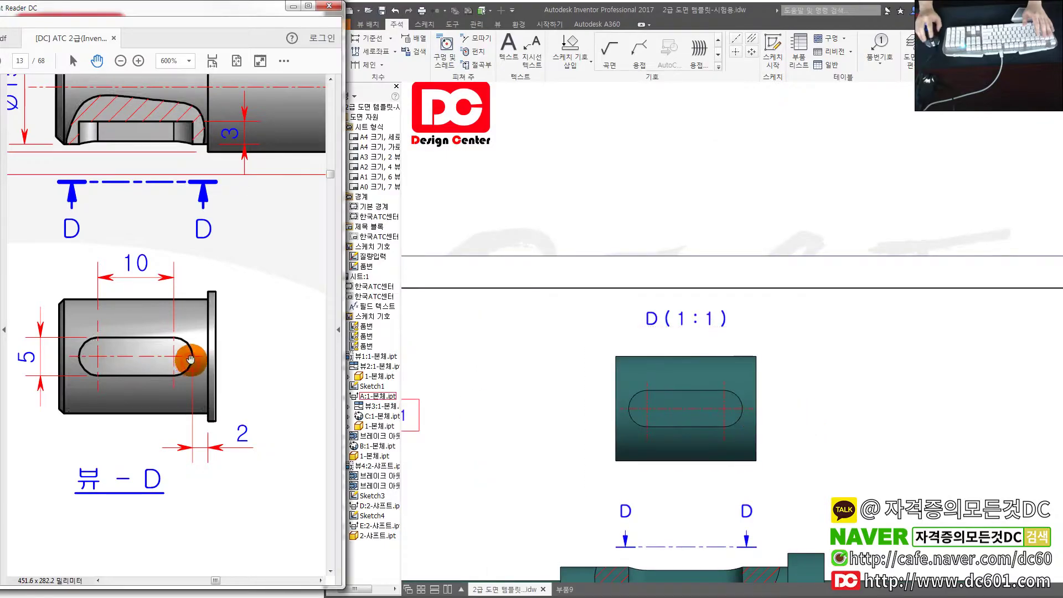
pyautogui.keyDown('ctrl'); pyautogui.scroll(-2, 197, 349); pyautogui.keyUp('ctrl')
pyautogui.keyDown('ctrl'); pyautogui.scroll(-1, 197, 349); pyautogui.keyUp('ctrl')
pyautogui.scroll(-2, 538, 398)
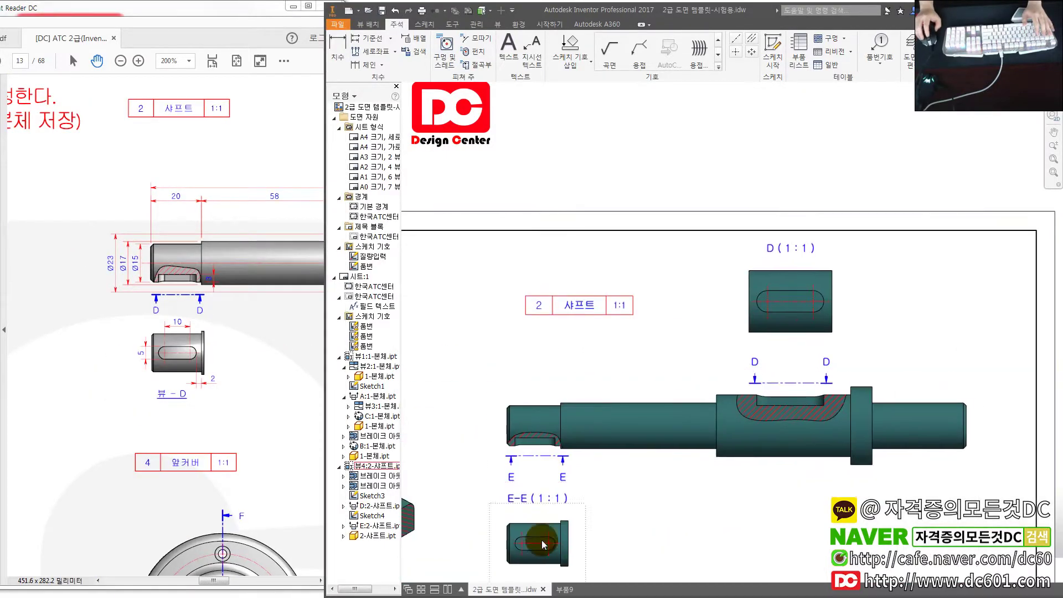
pyautogui.moveTo(538, 399); pyautogui.dragTo(560, 427, button='middle')
pyautogui.scroll(2, 539, 433)
pyautogui.scroll(2, 539, 433)
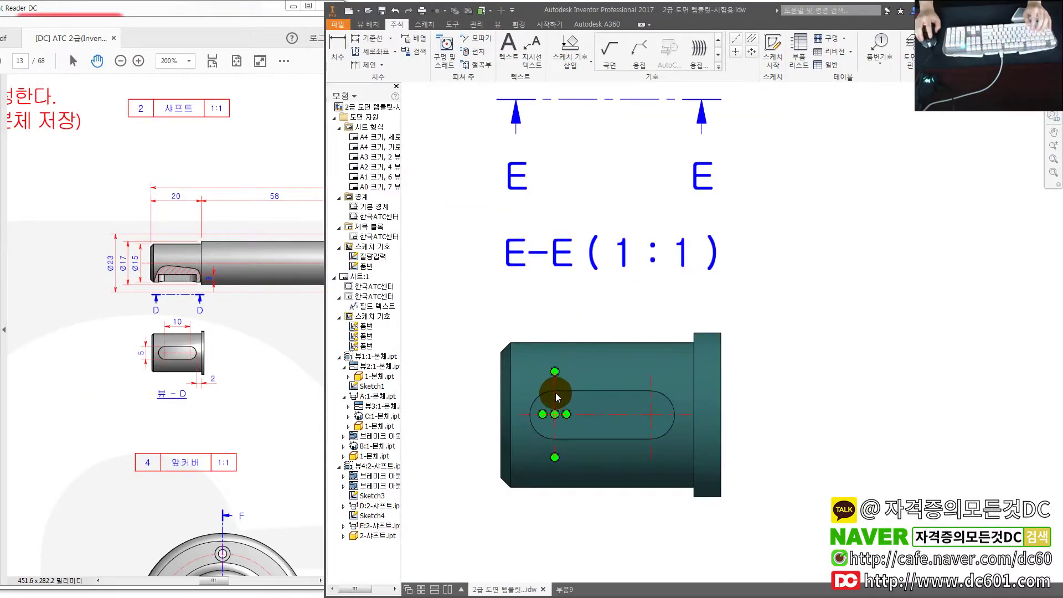
# - Dimension the E-E slot with a 10 length and a 5 width
pyautogui.press('d')
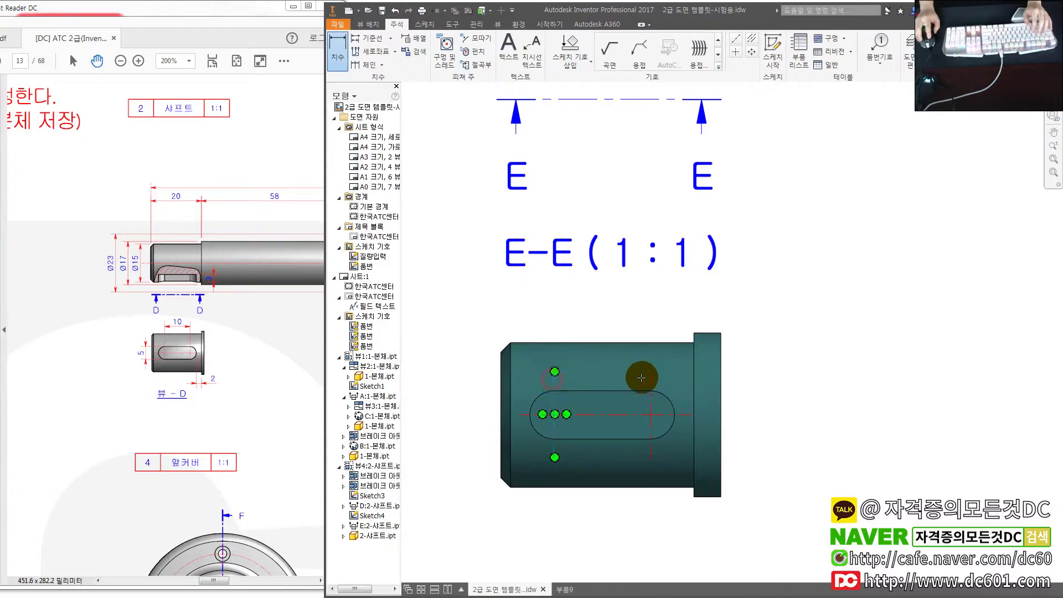
pyautogui.click(617, 308)
pyautogui.rightClick(576, 383)
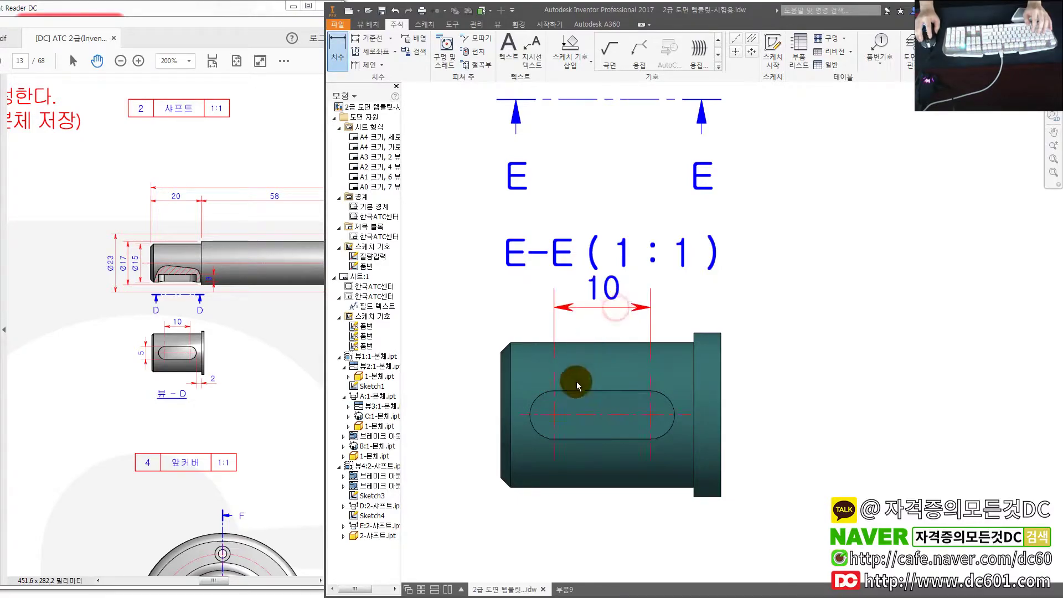
pyautogui.click(575, 438)
pyautogui.click(463, 423)
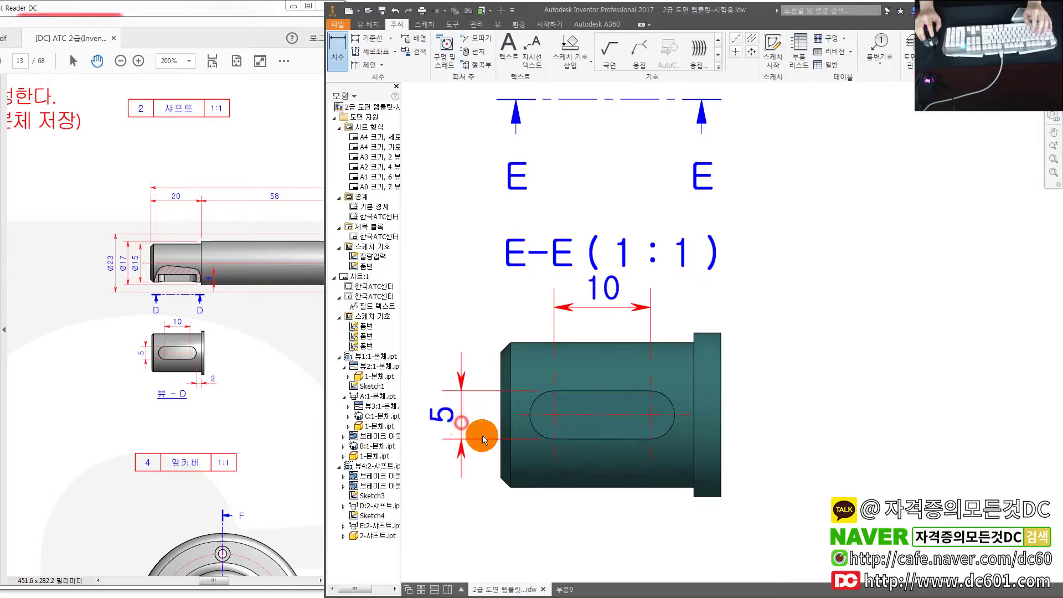
pyautogui.moveTo(694, 484); pyautogui.dragTo(674, 443, button='middle')
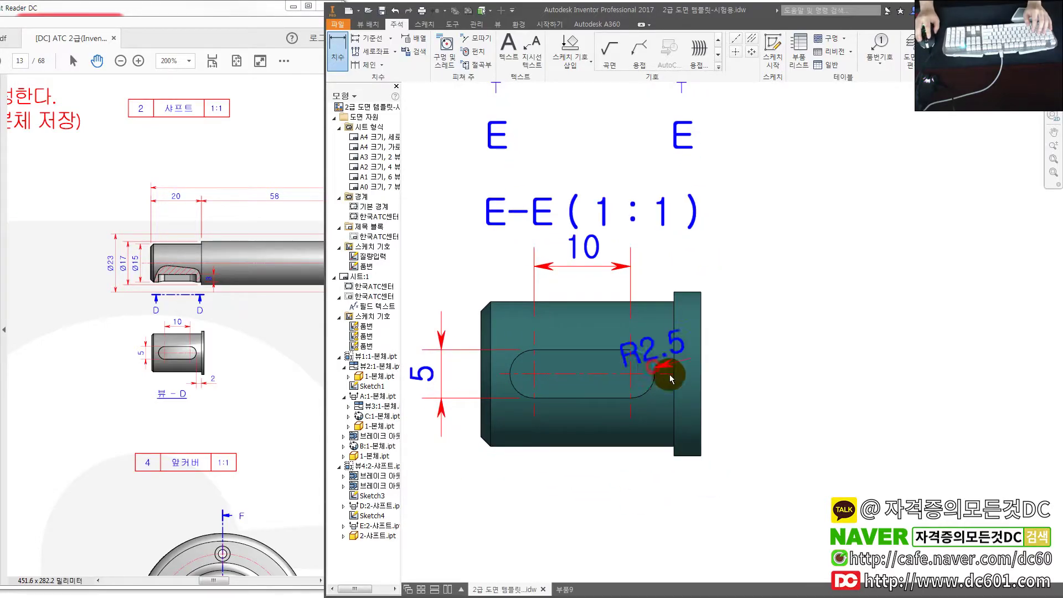
# - Place the 2 dimension below the part, discarding the stray 4.5 dimension
pyautogui.click(674, 387)
pyautogui.click(667, 500)
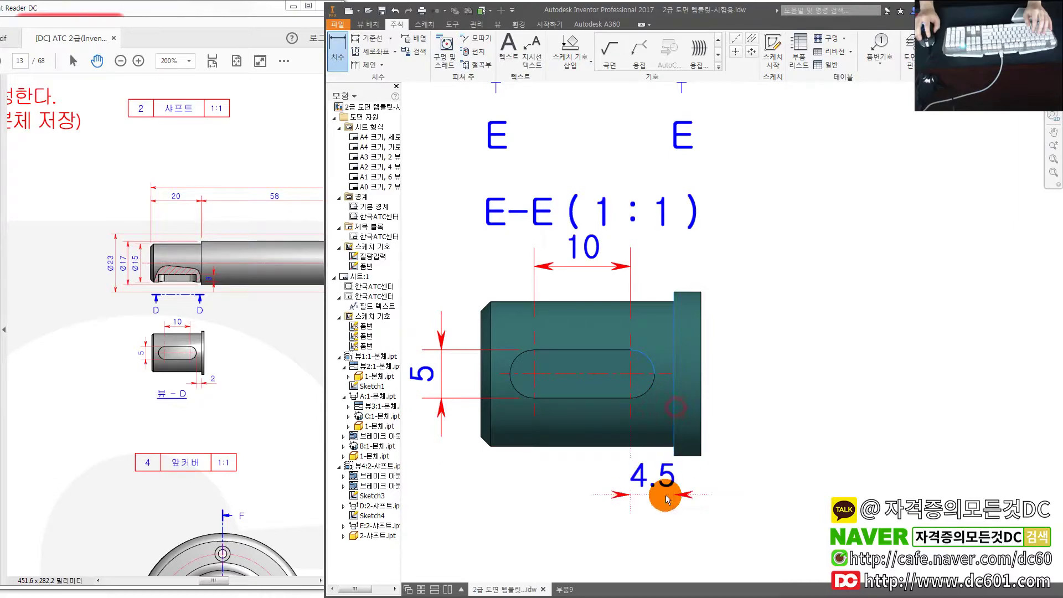
pyautogui.press('Escape')
pyautogui.scroll(-3, 659, 485)
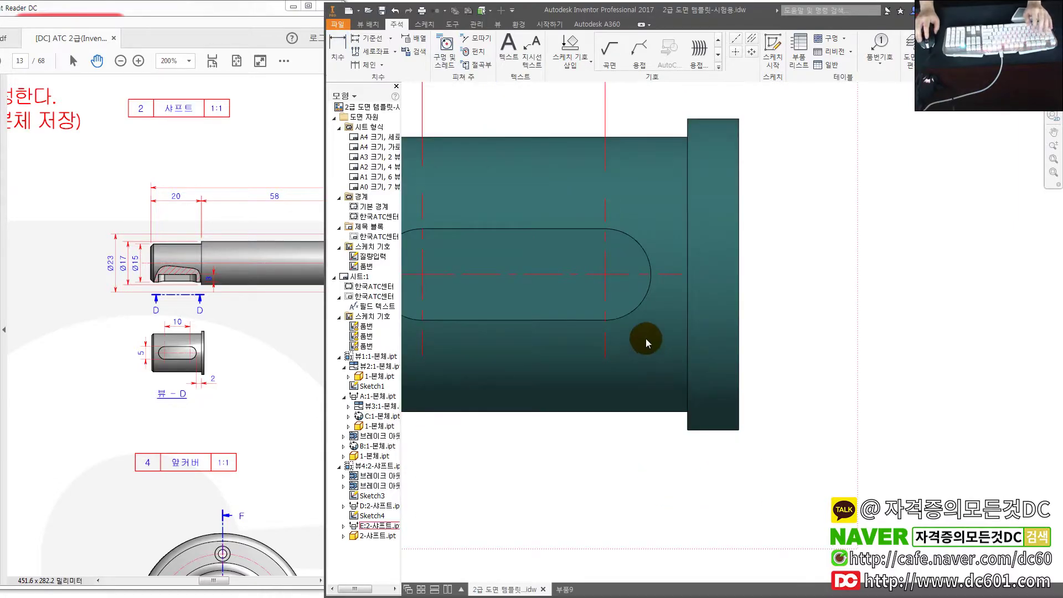
pyautogui.click(651, 276)
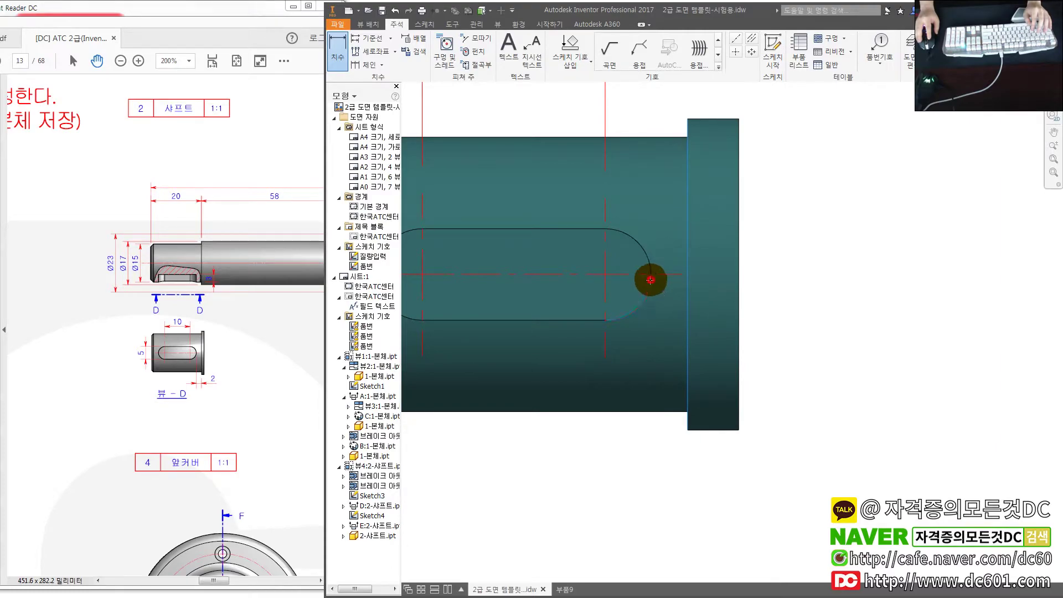
pyautogui.press('Escape')
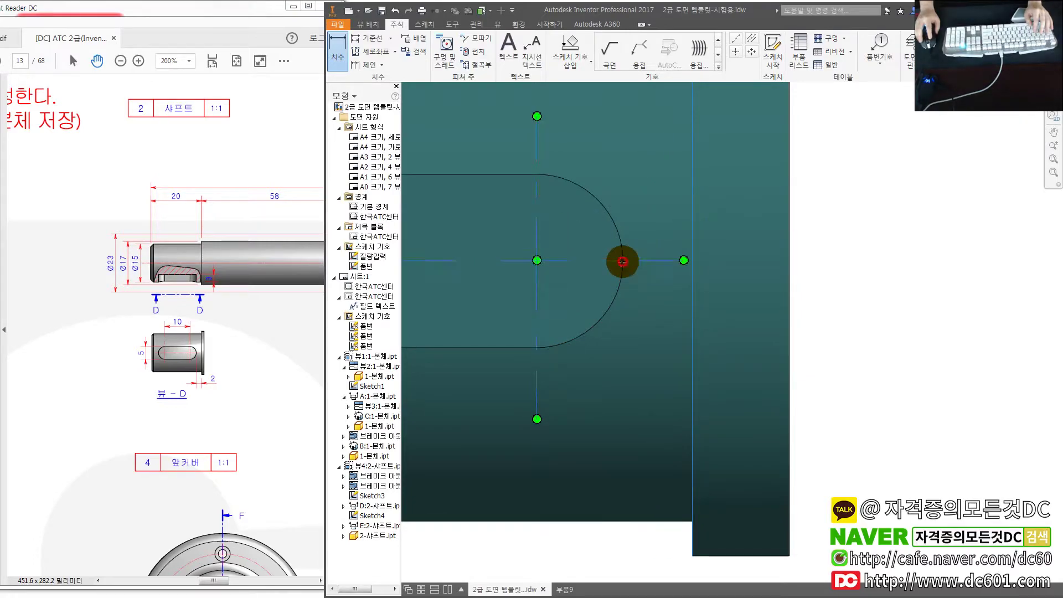
pyautogui.scroll(-5, 632, 426)
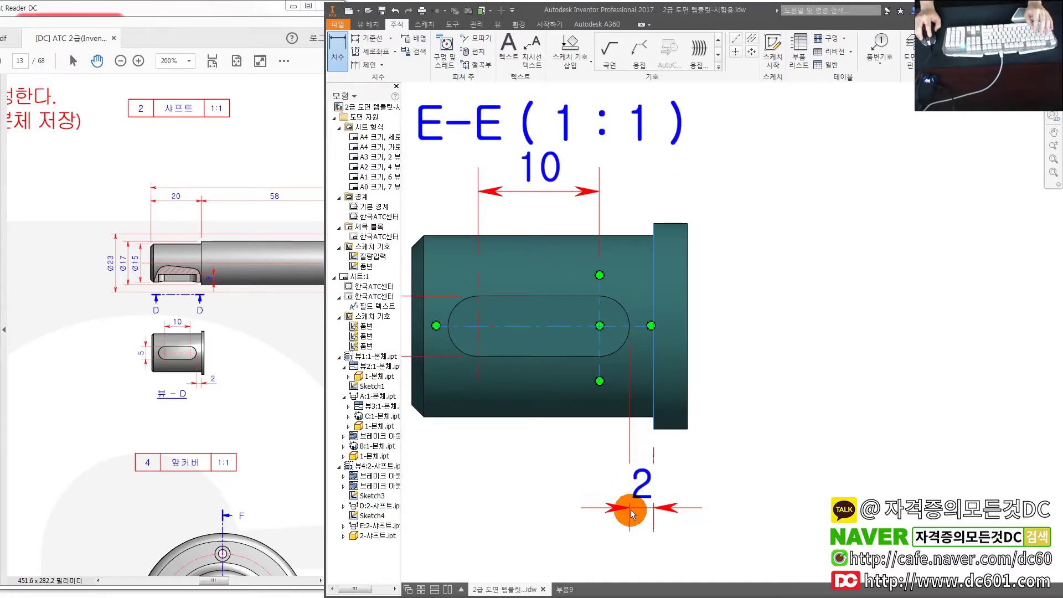
pyautogui.moveTo(630, 510); pyautogui.dragTo(684, 474)
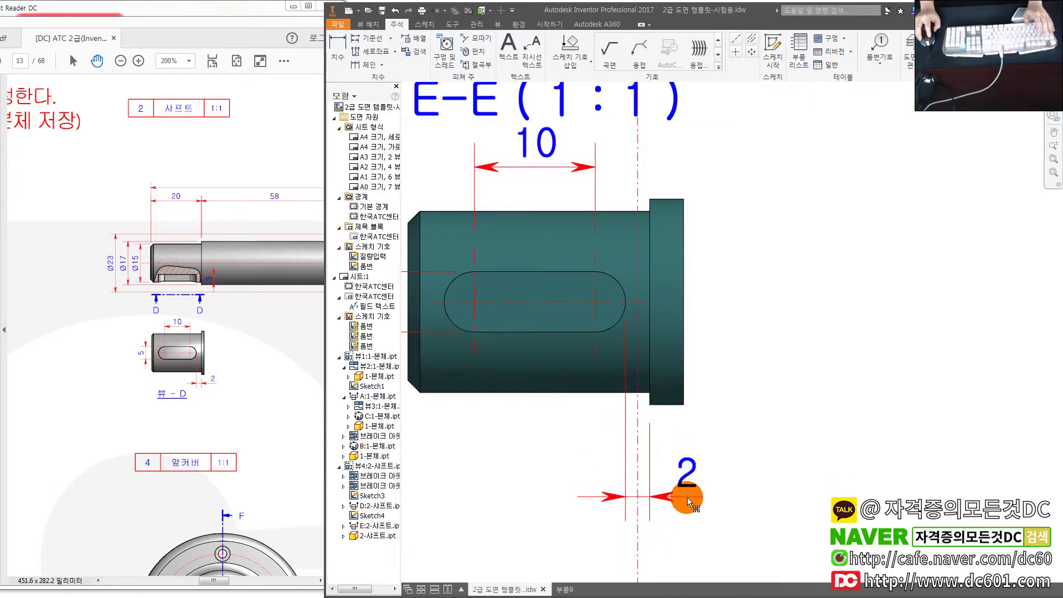
pyautogui.scroll(-3, 763, 466)
# - Check the D slot view in the reference PDF and return to the Inventor drawing
pyautogui.moveTo(254, 351); pyautogui.dragTo(147, 368)
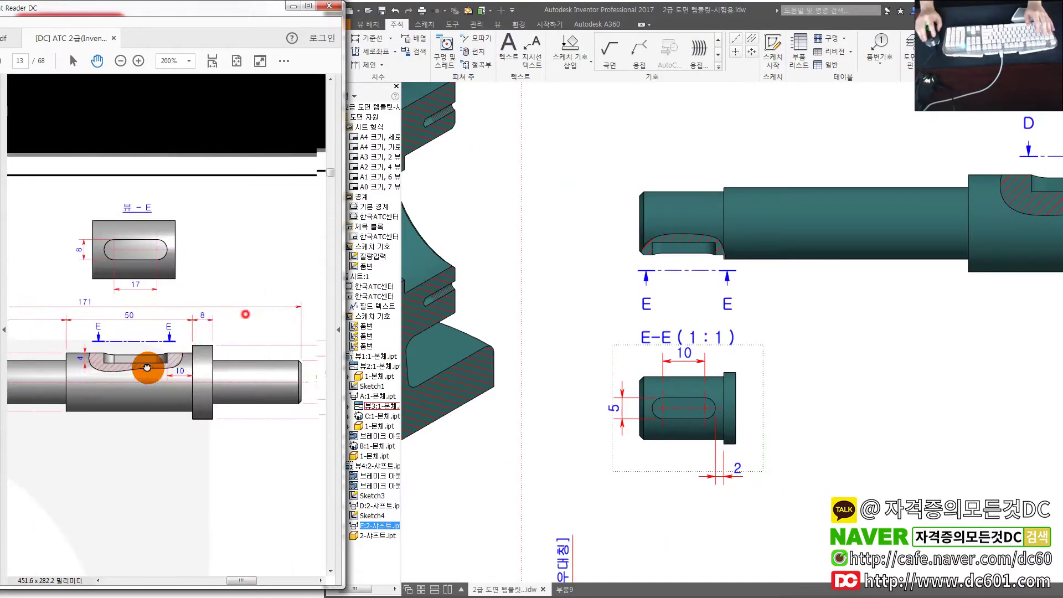
pyautogui.click(889, 373)
pyautogui.moveTo(889, 372); pyautogui.dragTo(776, 409, button='middle')
pyautogui.scroll(2, 619, 427)
pyautogui.scroll(3, 580, 315)
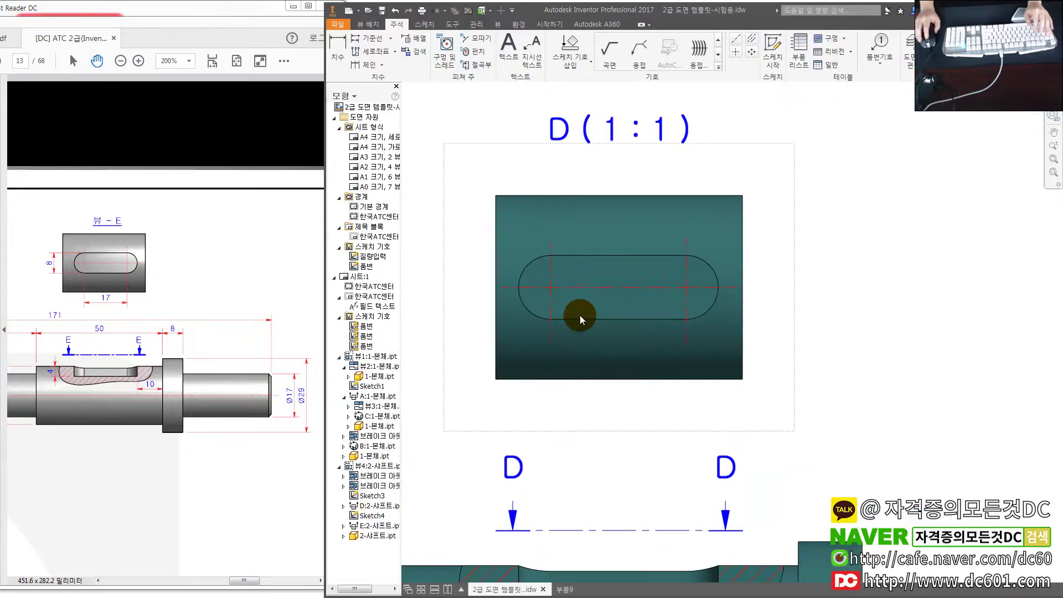
# - Dimension view D's slot with a 17 length and an 8 width
pyautogui.press('d')
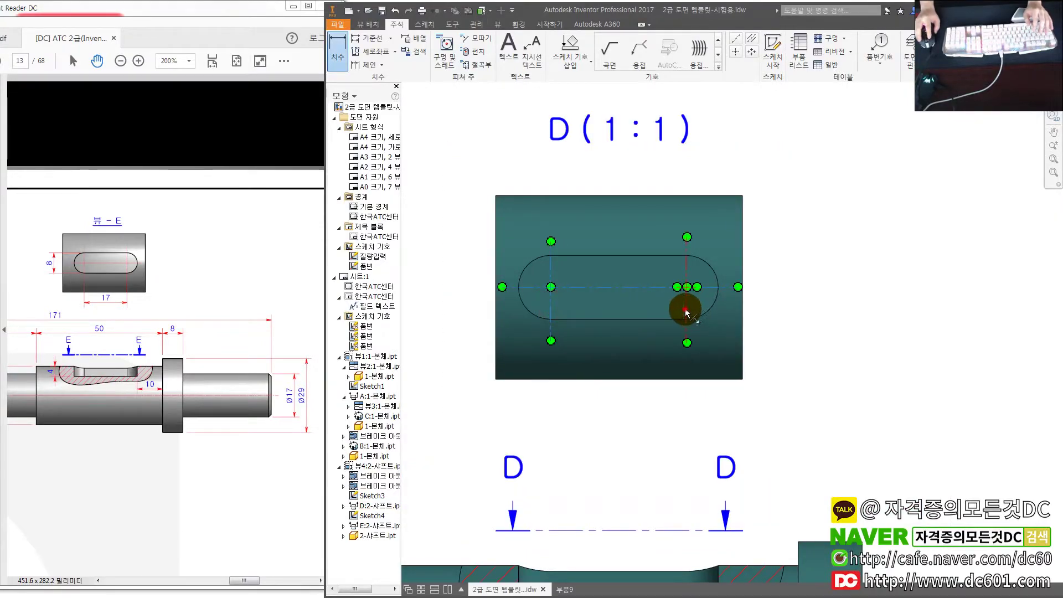
pyautogui.click(686, 311)
pyautogui.click(688, 432)
pyautogui.moveTo(580, 305); pyautogui.dragTo(675, 317, button='middle')
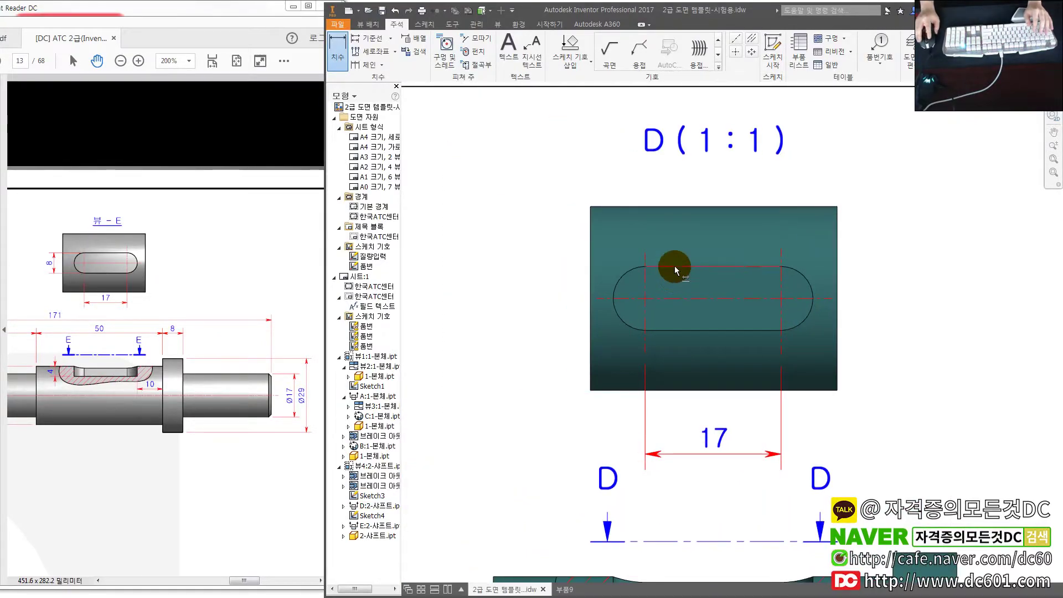
pyautogui.click(531, 302)
pyautogui.scroll(-2, 538, 333)
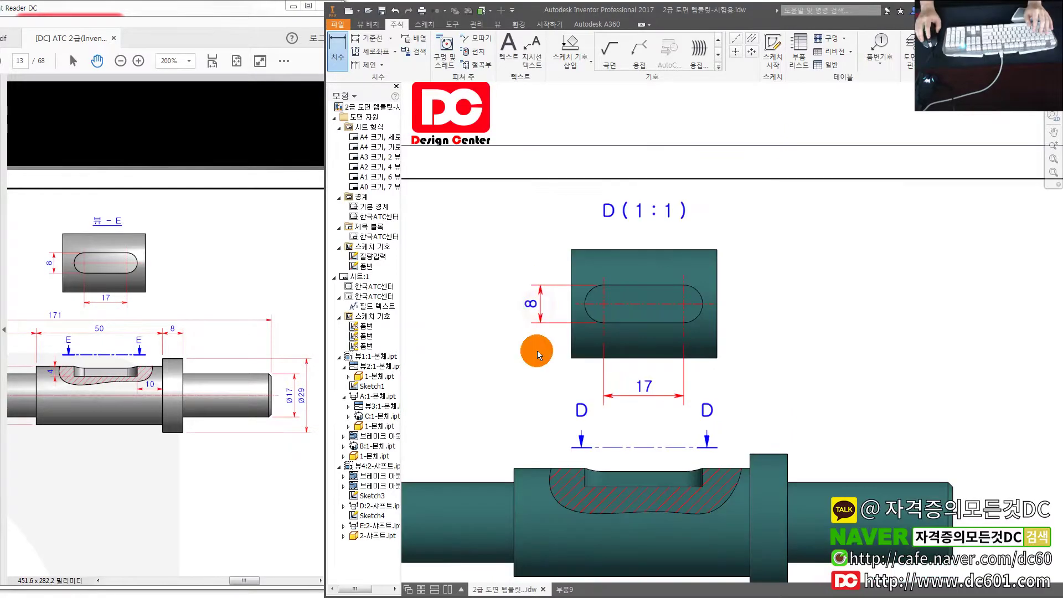
pyautogui.moveTo(537, 351); pyautogui.dragTo(580, 359, button='middle')
pyautogui.scroll(-2, 709, 413)
pyautogui.press('Escape')
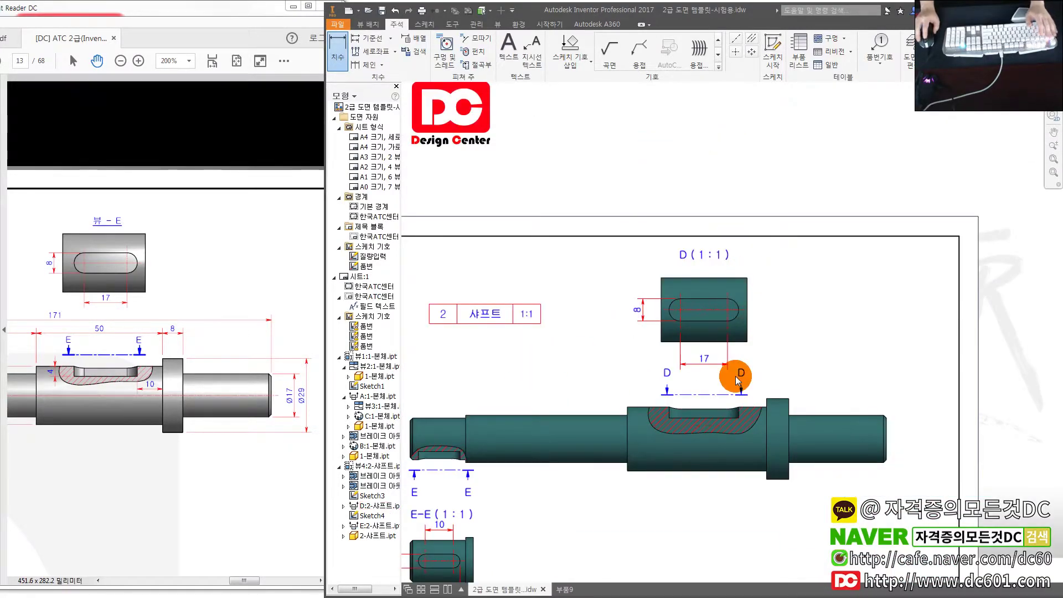
# - Move the shaft and E-E views lower and check the reference's shaft diameters
pyautogui.scroll(-2, 736, 372)
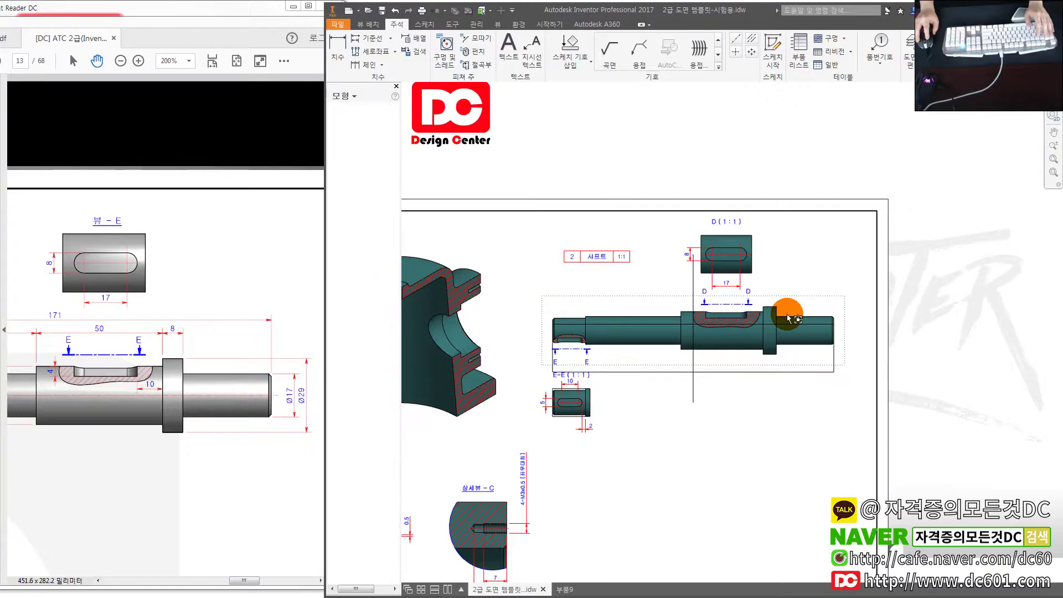
pyautogui.moveTo(783, 304); pyautogui.dragTo(783, 322)
pyautogui.moveTo(599, 432); pyautogui.dragTo(601, 432)
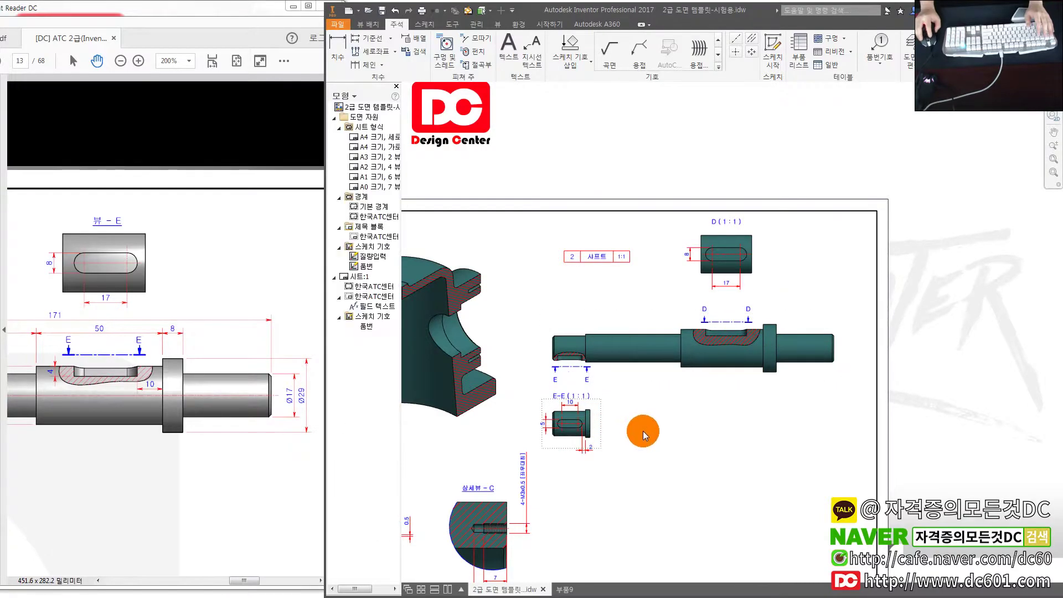
pyautogui.click(254, 356)
pyautogui.moveTo(240, 343); pyautogui.dragTo(376, 349)
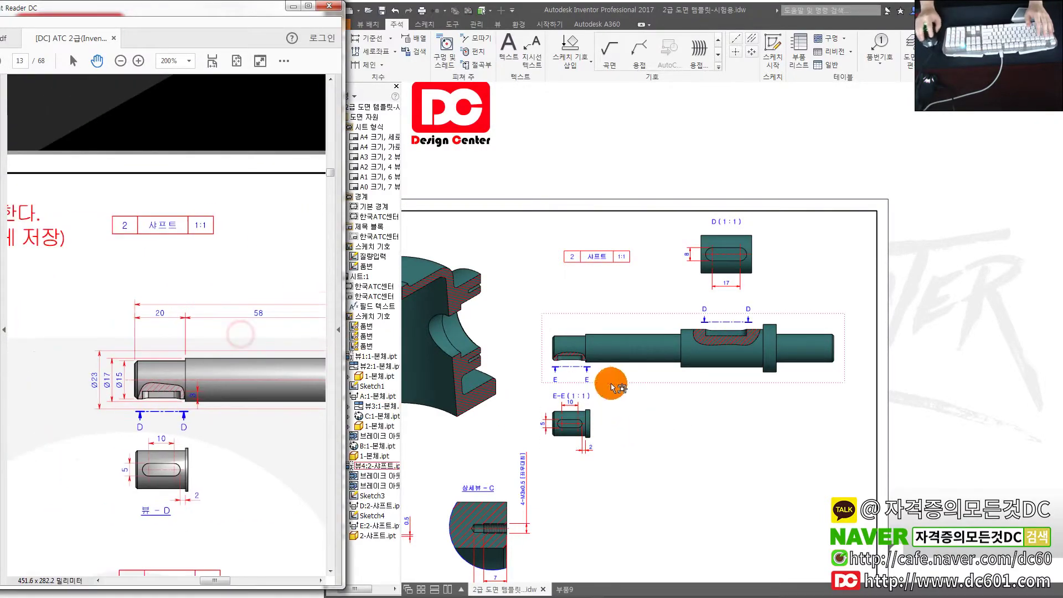
pyautogui.click(582, 380)
pyautogui.scroll(2, 530, 379)
pyautogui.scroll(3, 592, 294)
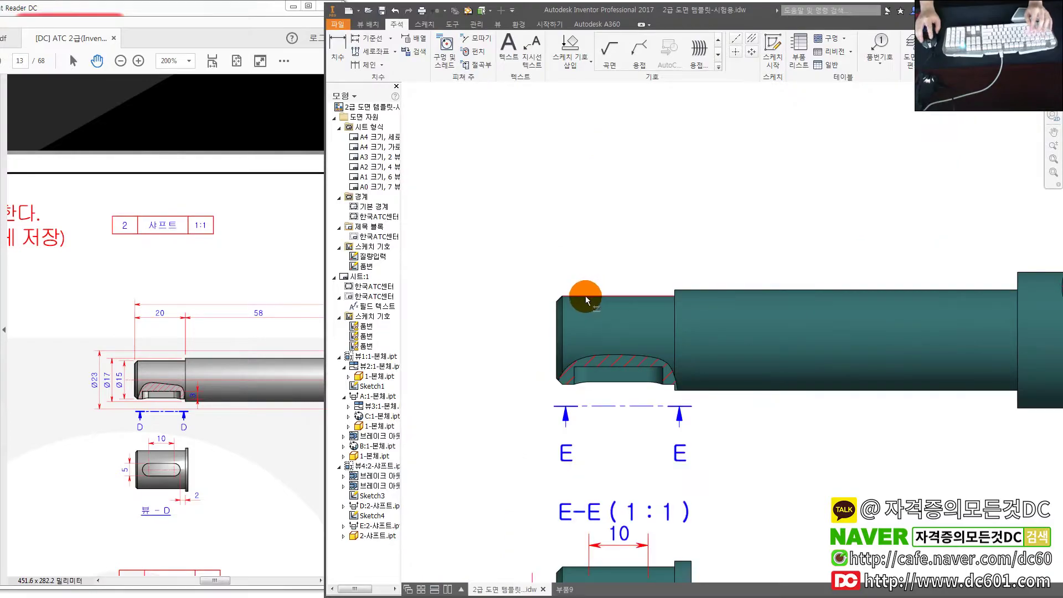
# - Add vertical 15 and 17 dimensions at the shaft's left end
pyautogui.press('d')
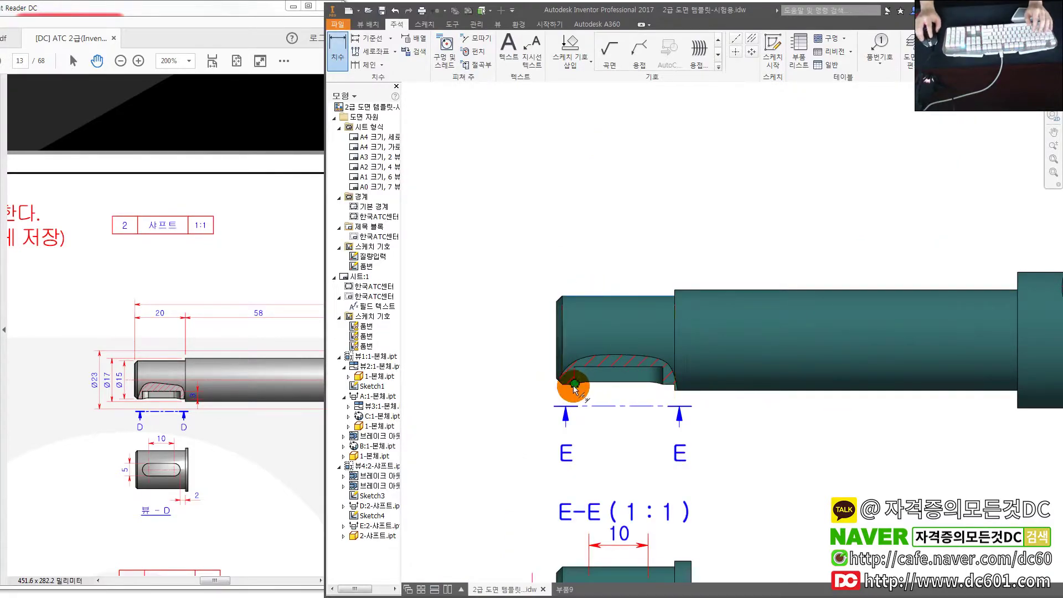
pyautogui.click(564, 383)
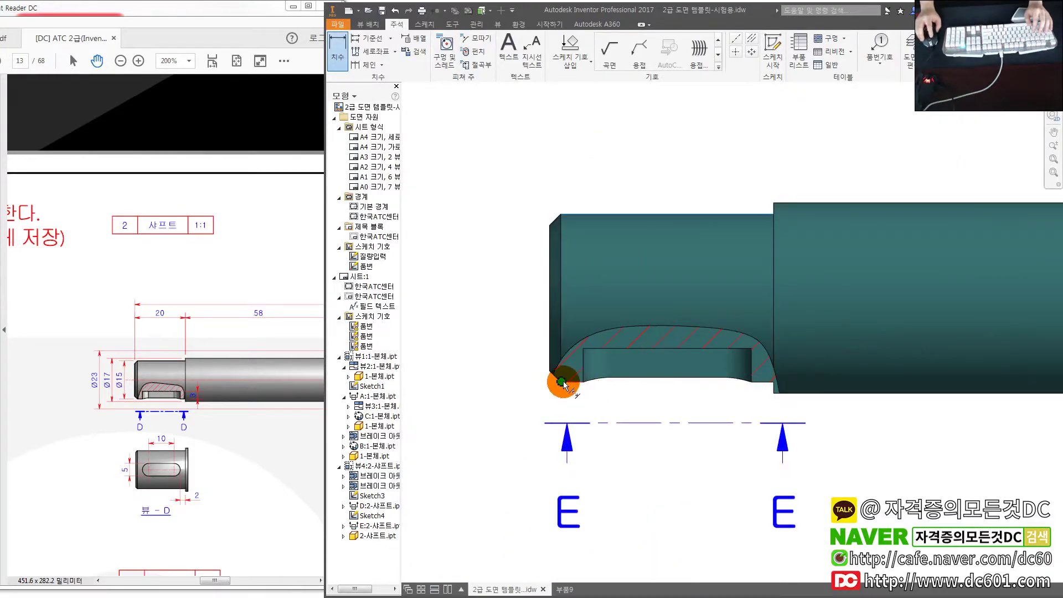
pyautogui.scroll(1, 475, 352)
pyautogui.click(477, 353)
pyautogui.moveTo(648, 283); pyautogui.dragTo(735, 310, button='middle')
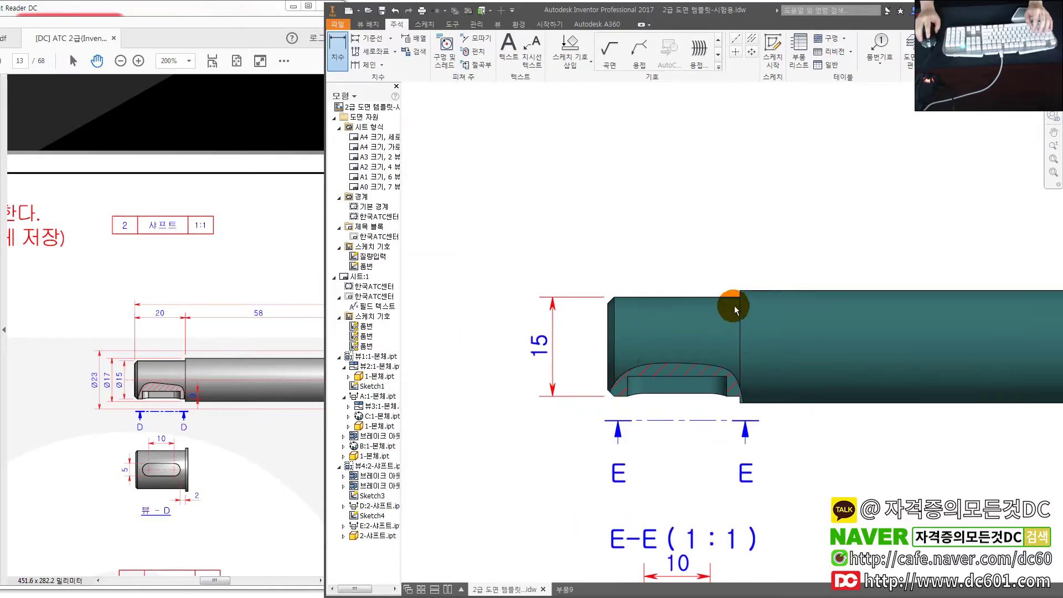
pyautogui.click(760, 403)
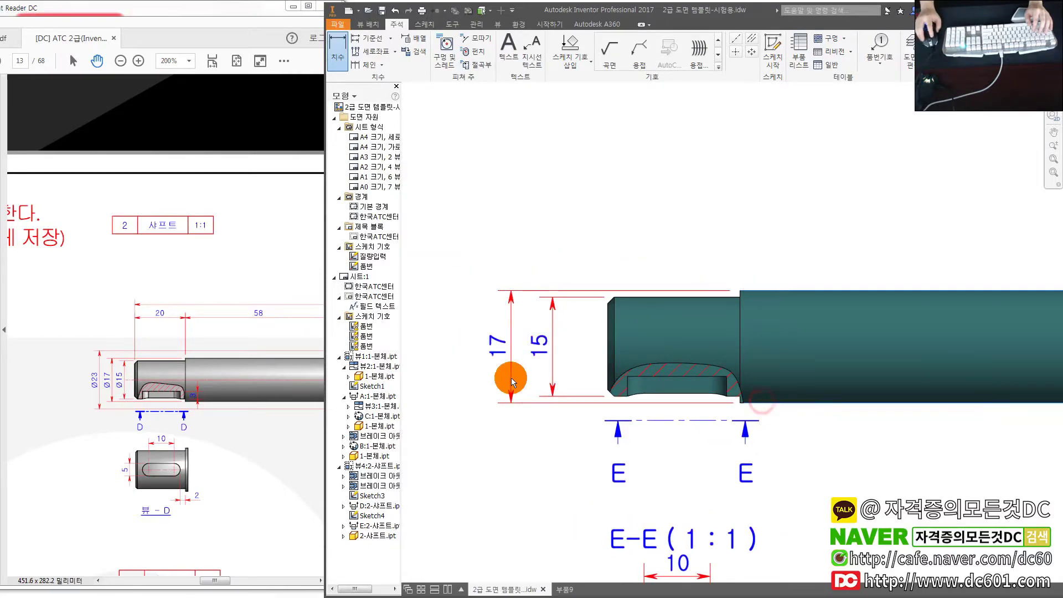
pyautogui.click(500, 376)
# - Add the 23 dimension outside the 17 and space it further out
pyautogui.scroll(-2, 500, 376)
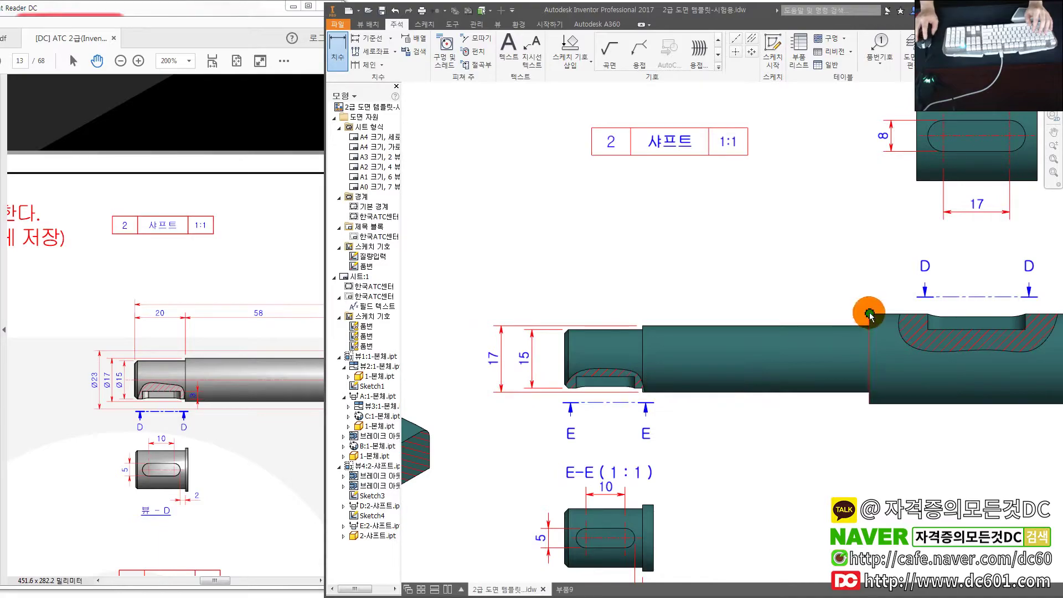
pyautogui.click(884, 403)
pyautogui.click(481, 367)
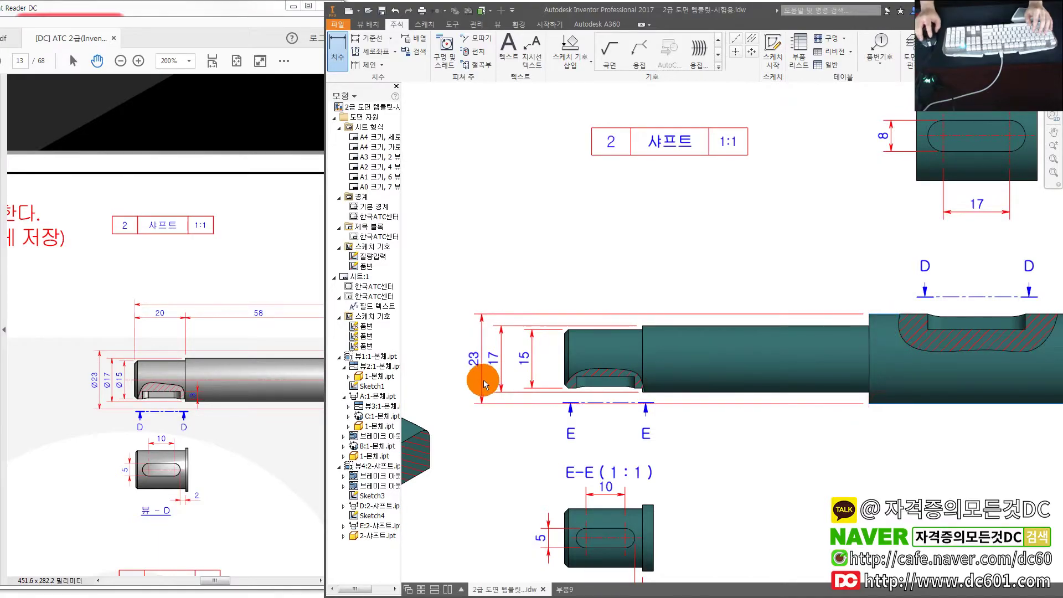
pyautogui.scroll(2, 496, 359)
pyautogui.doubleClick(497, 360)
pyautogui.press('Return')
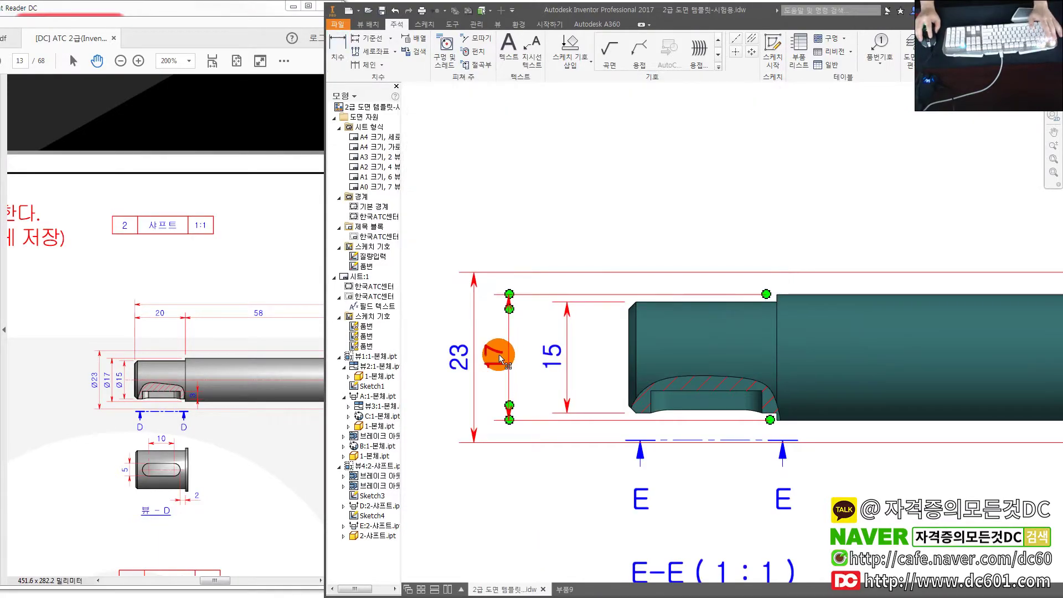
pyautogui.moveTo(509, 358)
pyautogui.mouseDown()
pyautogui.moveTo(527, 356)
pyautogui.moveTo(488, 361)
pyautogui.mouseUp()
pyautogui.click(567, 352)
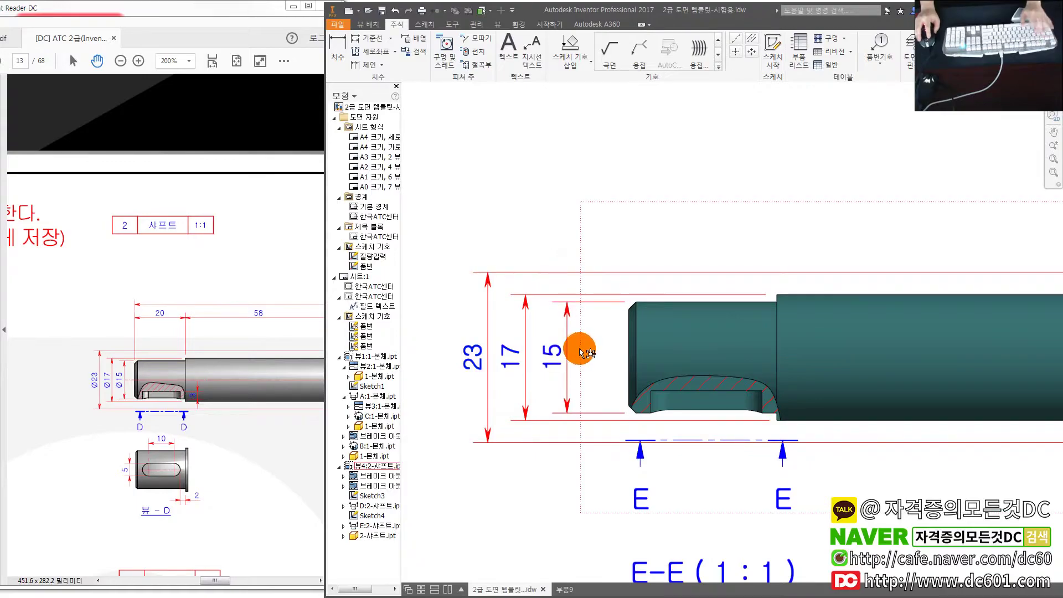
# - Prefix the shaft-end 15, 17 and 23 dimensions with the Ø diameter symbol
pyautogui.doubleClick(556, 363)
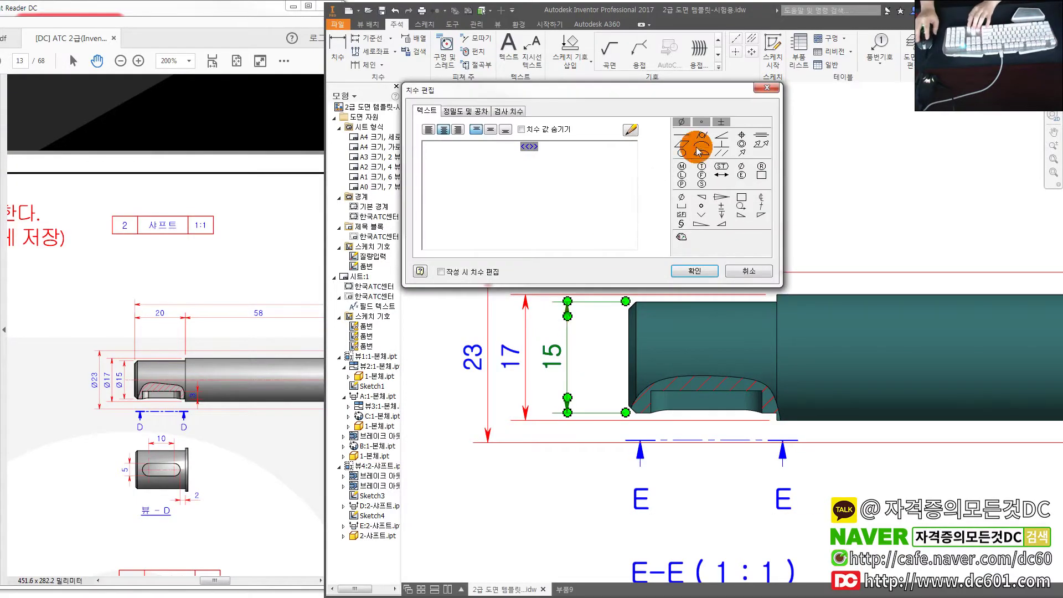
pyautogui.click(742, 166)
pyautogui.click(672, 271)
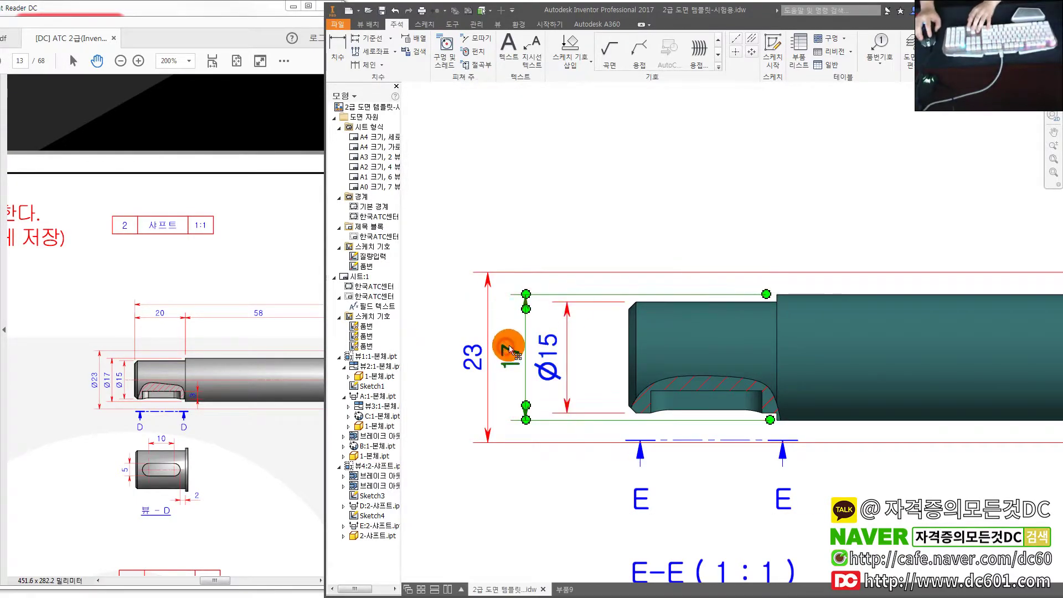
pyautogui.click(510, 356)
pyautogui.doubleClick(515, 360)
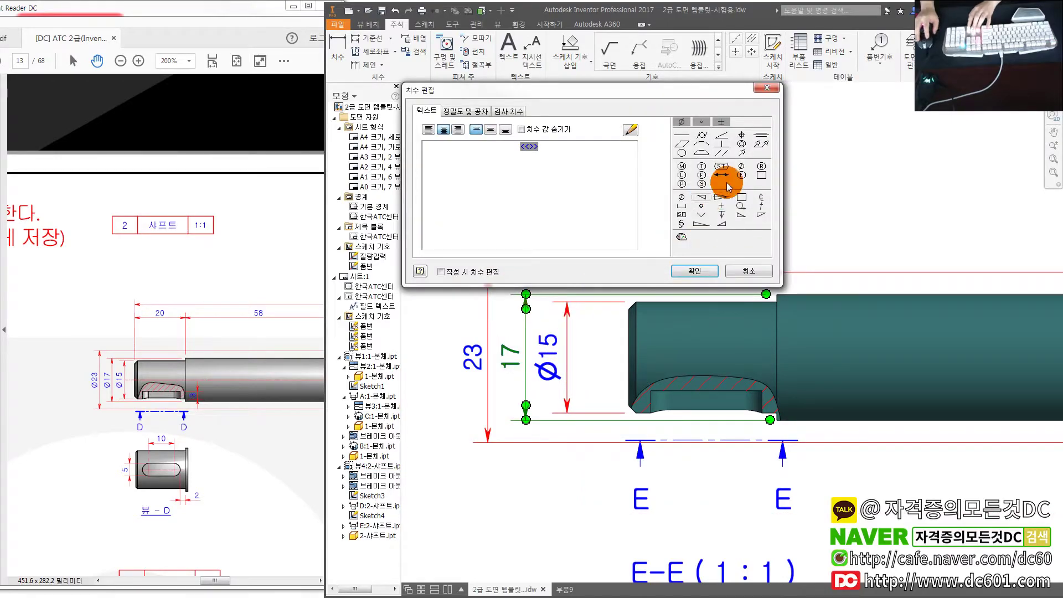
pyautogui.click(740, 166)
pyautogui.doubleClick(472, 357)
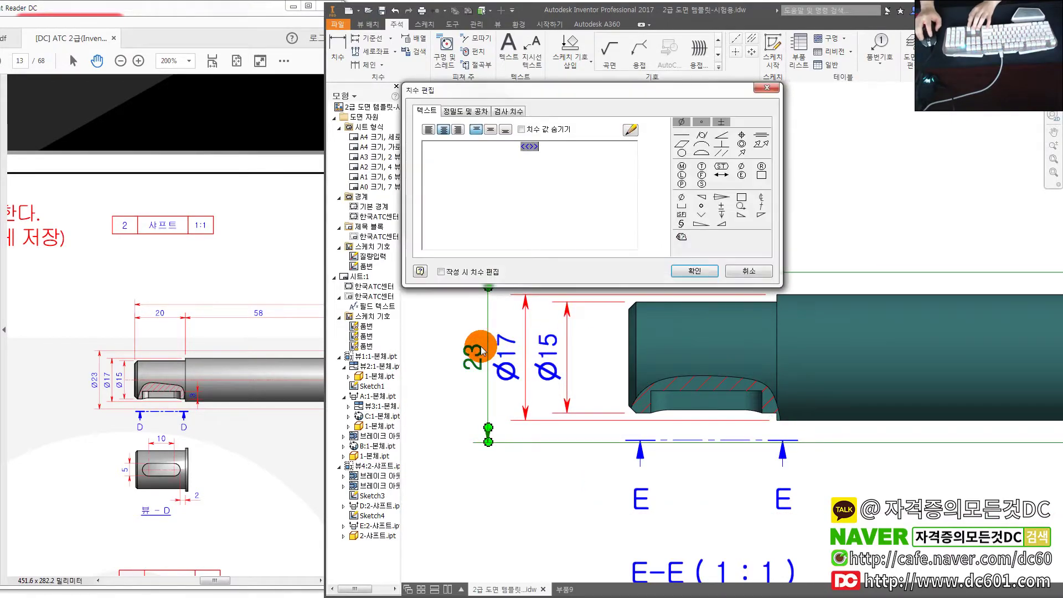
pyautogui.click(741, 166)
pyautogui.click(695, 271)
pyautogui.scroll(2, 474, 348)
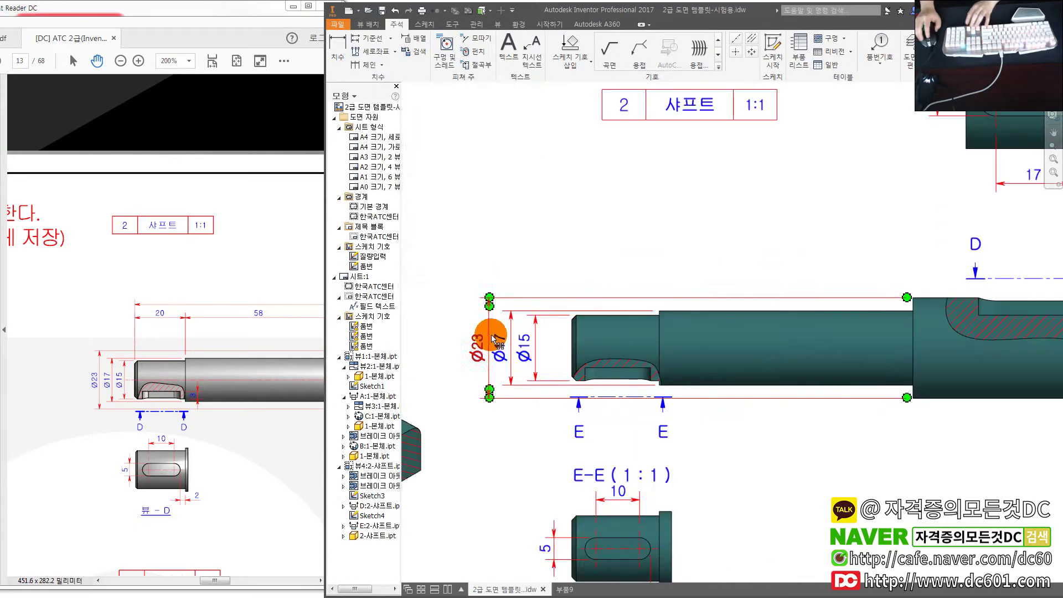
pyautogui.moveTo(543, 357); pyautogui.dragTo(497, 357, button='middle')
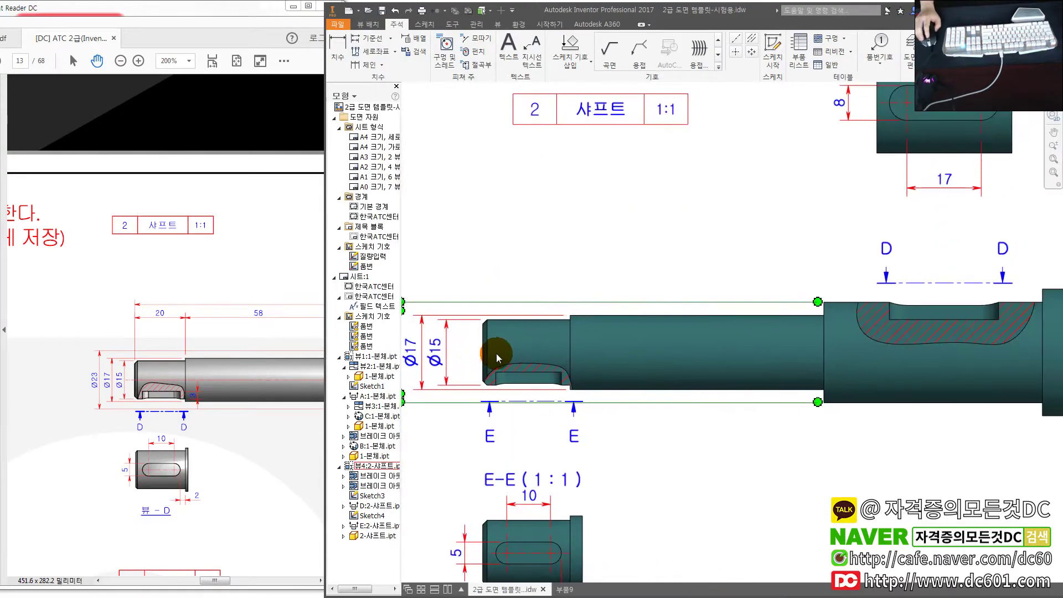
pyautogui.moveTo(498, 255); pyautogui.dragTo(549, 253, button='middle')
# - Add the 3 slot-depth dimension at the E key slot
pyautogui.click(487, 346)
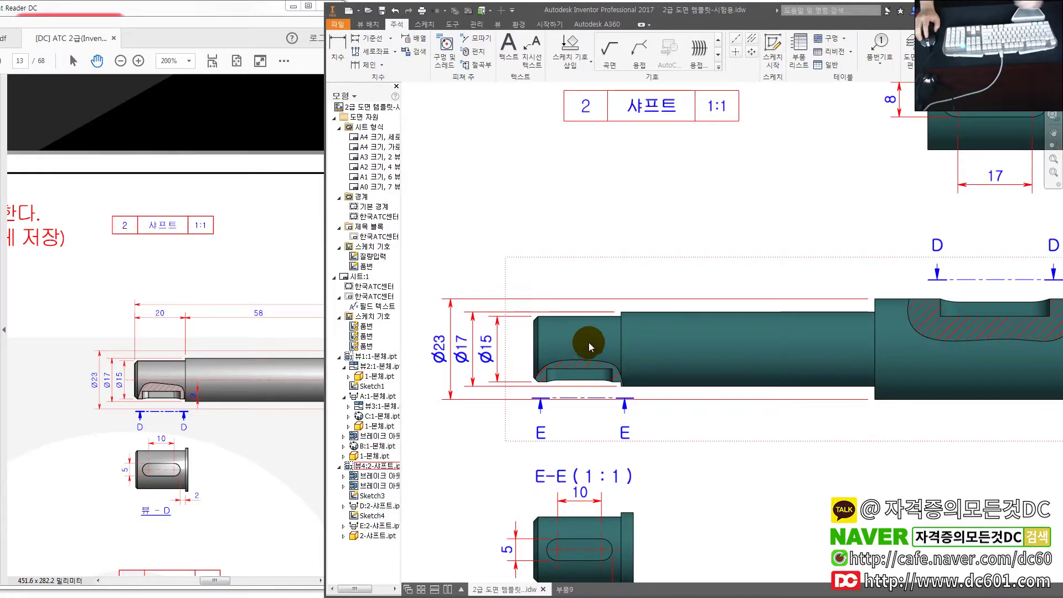
pyautogui.click(440, 340)
pyautogui.click(594, 299)
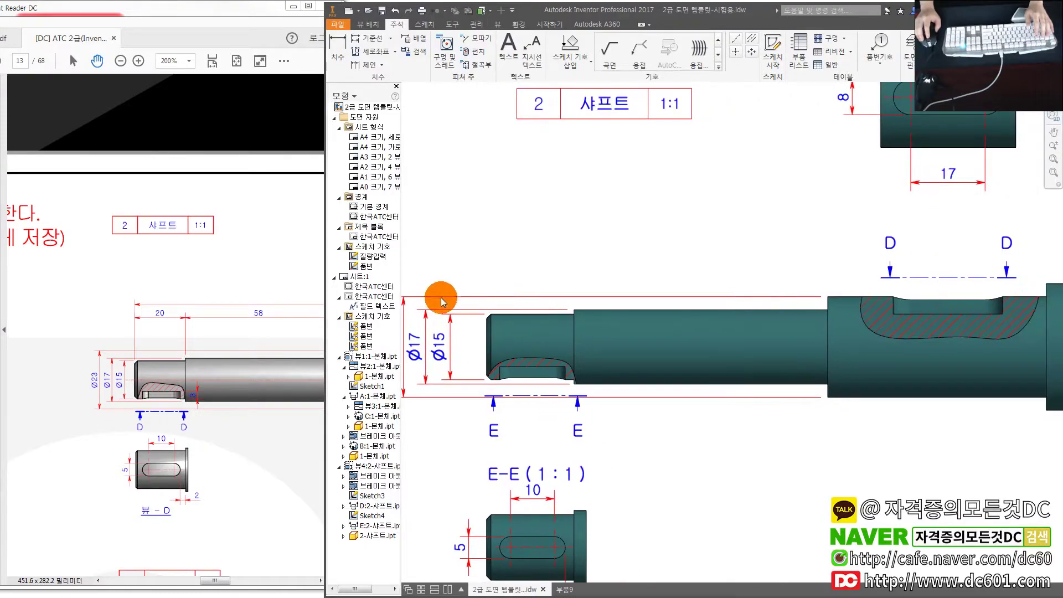
pyautogui.moveTo(486, 333); pyautogui.dragTo(348, 329, button='middle')
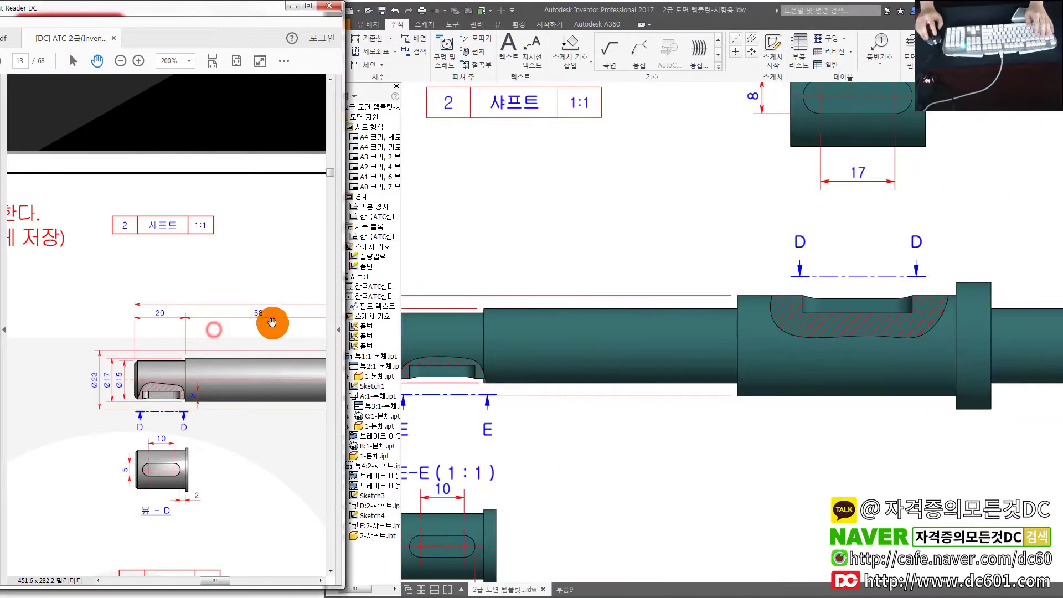
pyautogui.scroll(4, 521, 393)
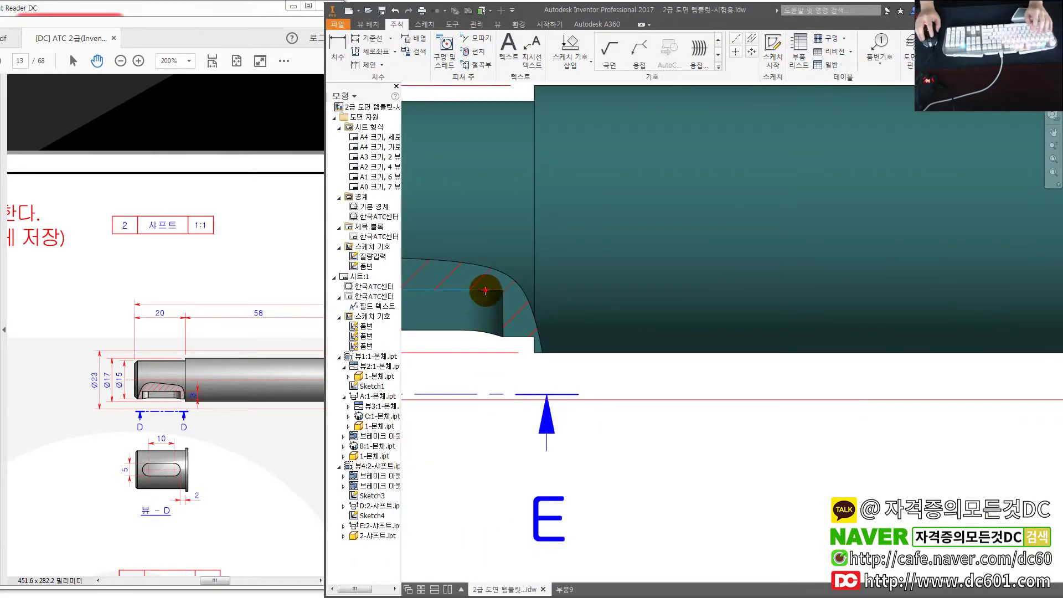
pyautogui.click(505, 332)
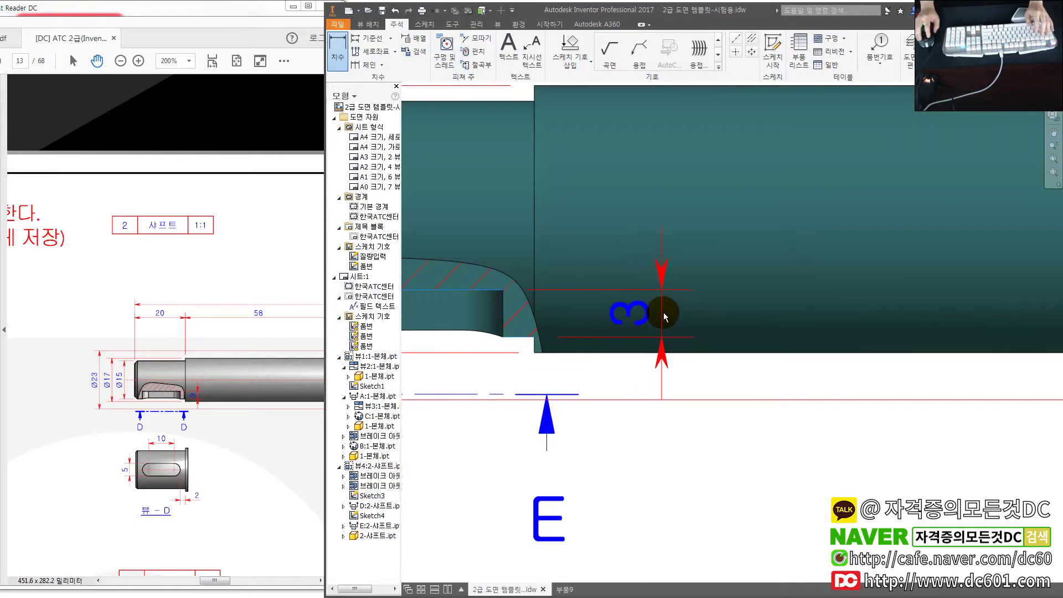
pyautogui.click(665, 317)
pyautogui.scroll(-3, 665, 321)
pyautogui.scroll(-2, 683, 327)
# - Dimension the D key slot's 4 depth and the 10 length below the shaft
pyautogui.click(133, 381)
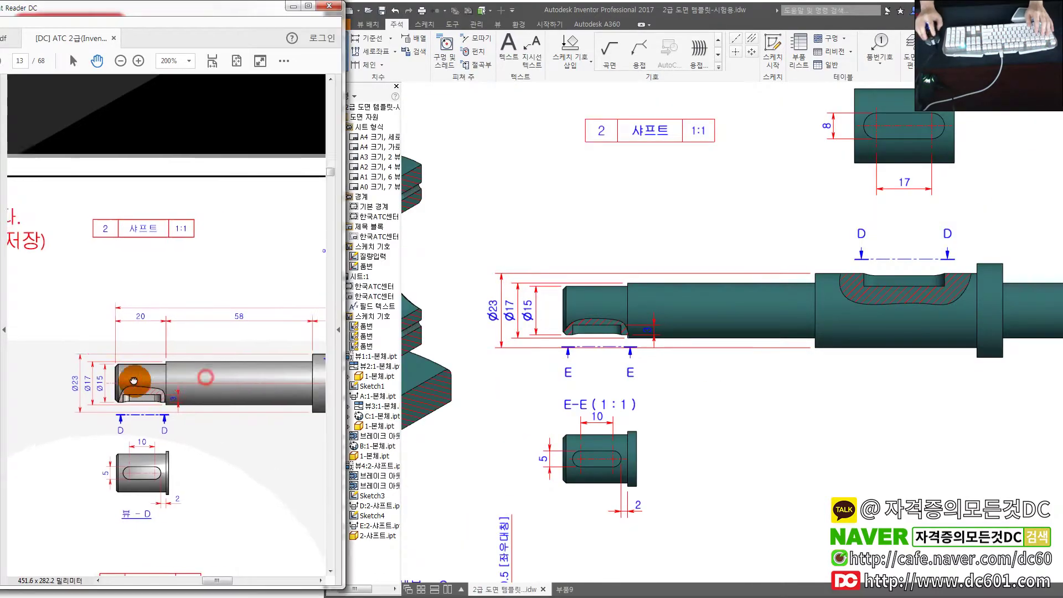
pyautogui.moveTo(133, 381); pyautogui.dragTo(143, 361)
pyautogui.moveTo(817, 368); pyautogui.dragTo(527, 336, button='middle')
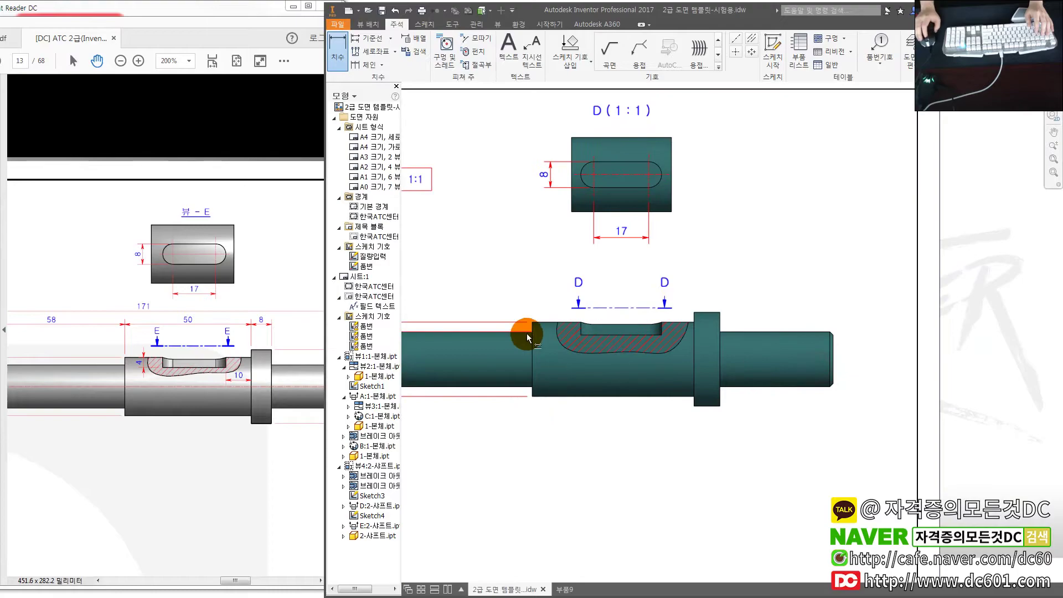
pyautogui.scroll(4, 528, 337)
pyautogui.click(748, 336)
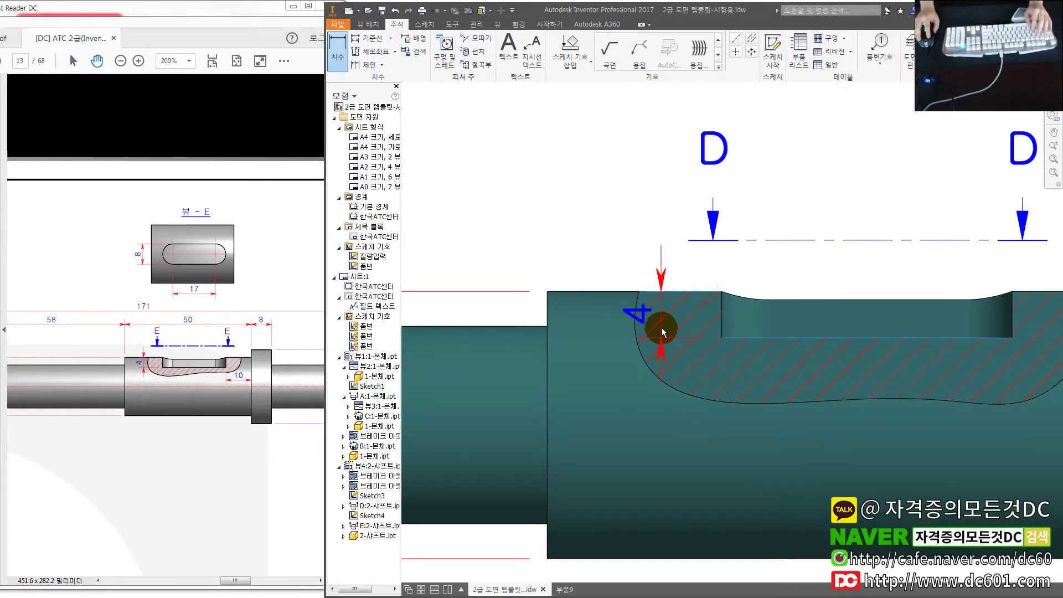
pyautogui.scroll(-2, 609, 332)
pyautogui.moveTo(841, 352); pyautogui.dragTo(648, 372, button='middle')
pyautogui.scroll(2, 646, 372)
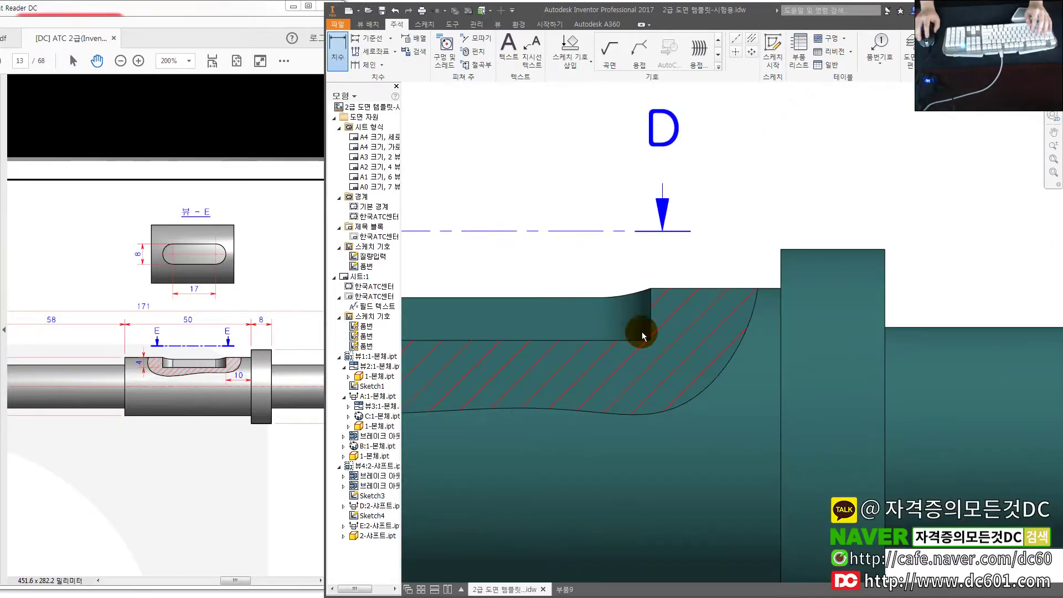
pyautogui.click(780, 324)
pyautogui.click(720, 497)
# - Add the 8 collar-width dimension above the collar
pyautogui.scroll(-2, 690, 451)
pyautogui.moveTo(718, 424); pyautogui.dragTo(682, 468, button='middle')
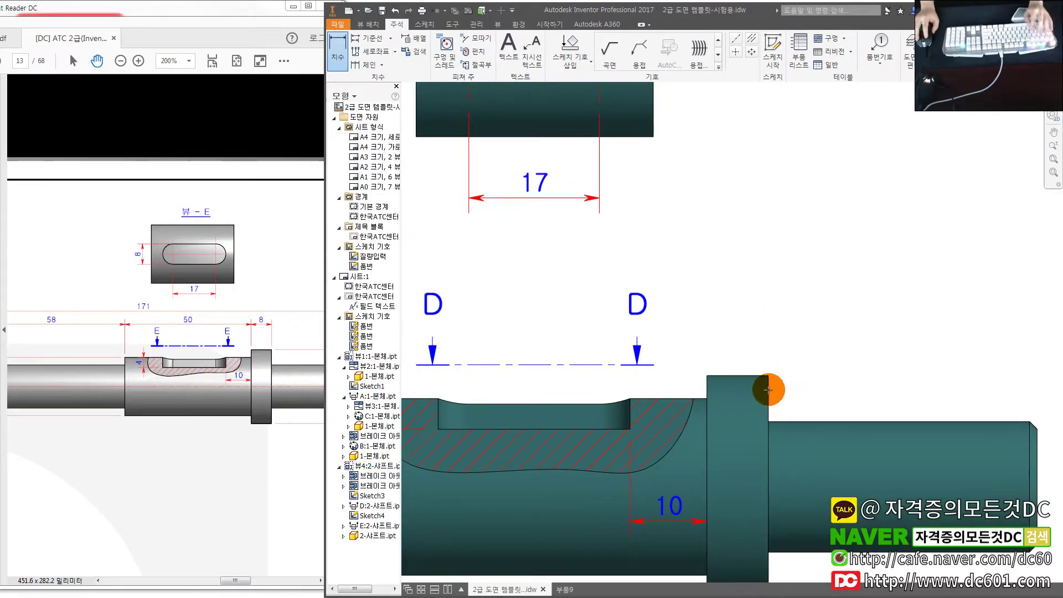
pyautogui.click(769, 391)
pyautogui.click(705, 381)
pyautogui.click(725, 302)
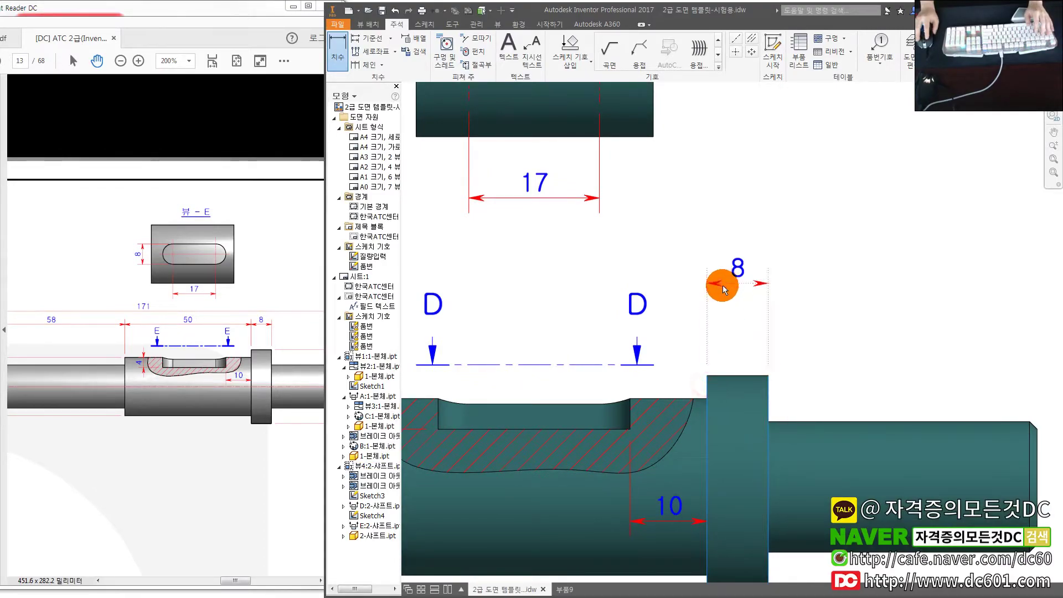
# - Add the 50 length dimension above the slot and pick the edges for the 58 length
pyautogui.scroll(-2, 695, 332)
pyautogui.moveTo(693, 347); pyautogui.dragTo(796, 421, button='middle')
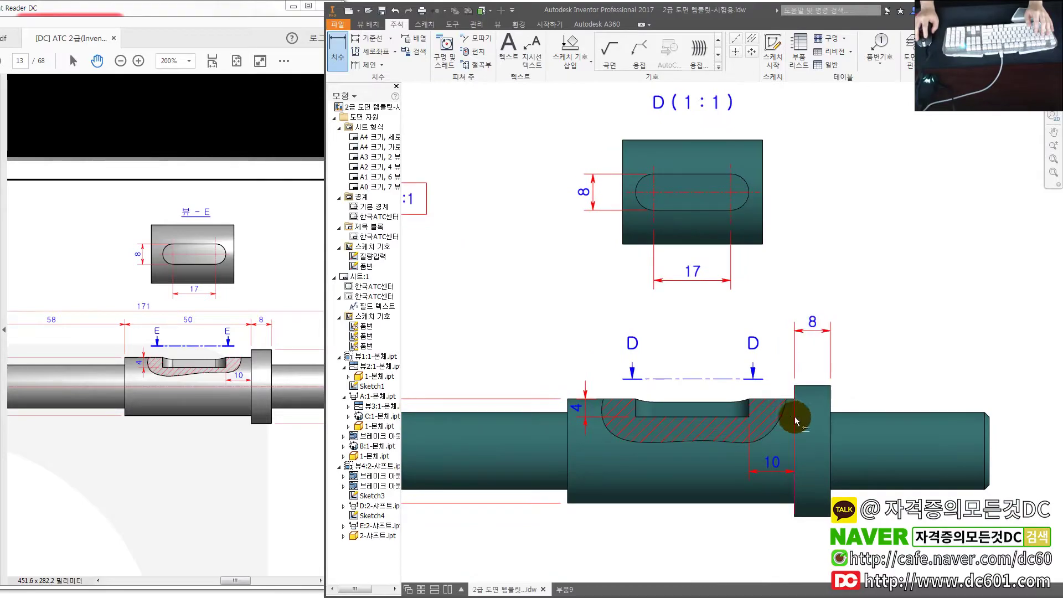
pyautogui.click(566, 428)
pyautogui.click(755, 333)
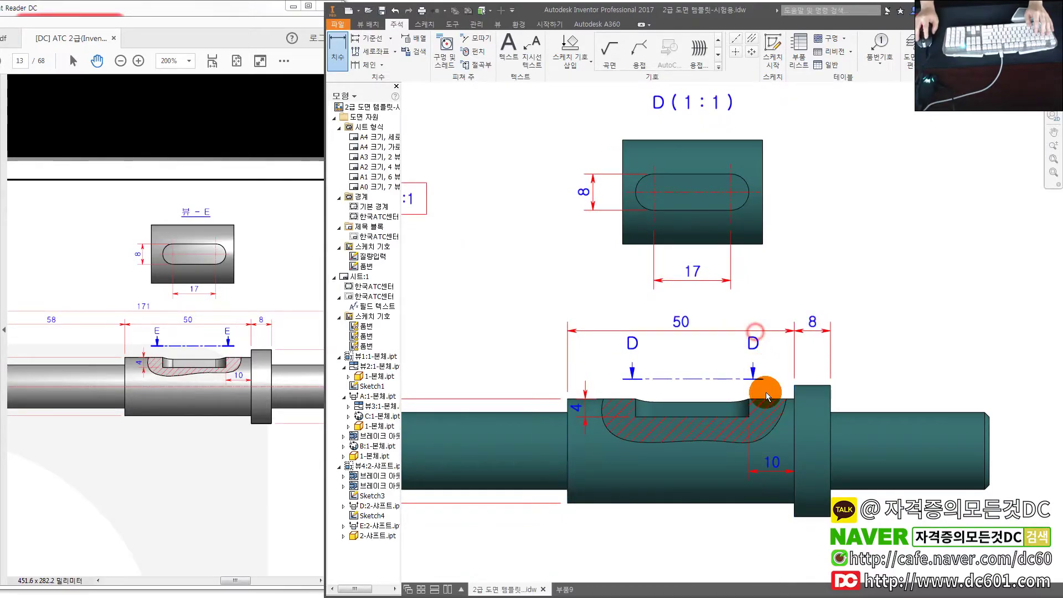
pyautogui.scroll(-2, 771, 399)
pyautogui.moveTo(676, 415); pyautogui.dragTo(731, 425, button='middle')
pyautogui.click(730, 425)
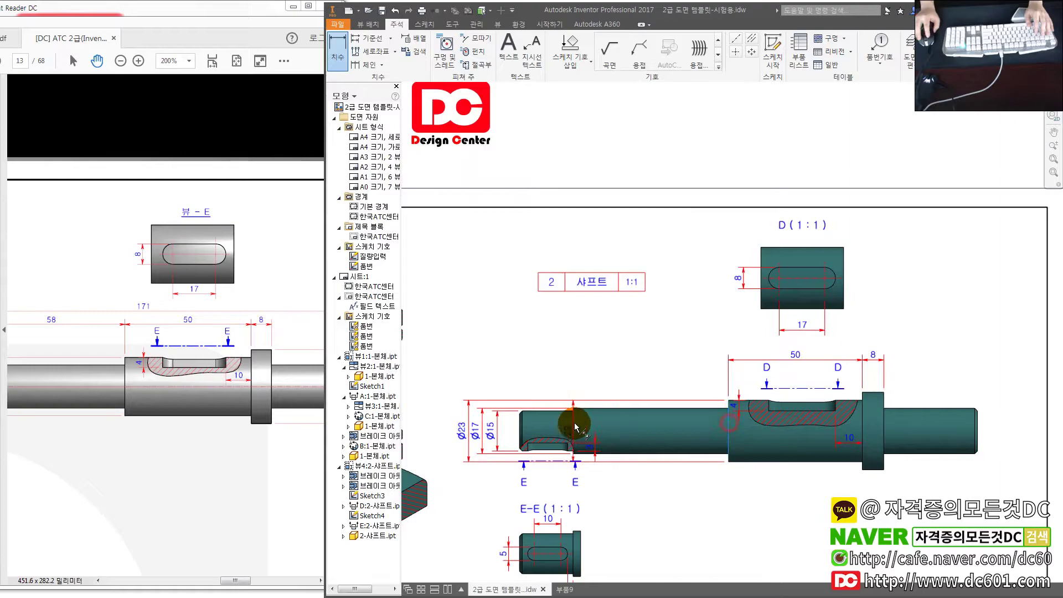
pyautogui.click(572, 426)
# - Place the 58 and 20 length dimensions above the shaft and begin the overall 170 dimension
pyautogui.click(712, 361)
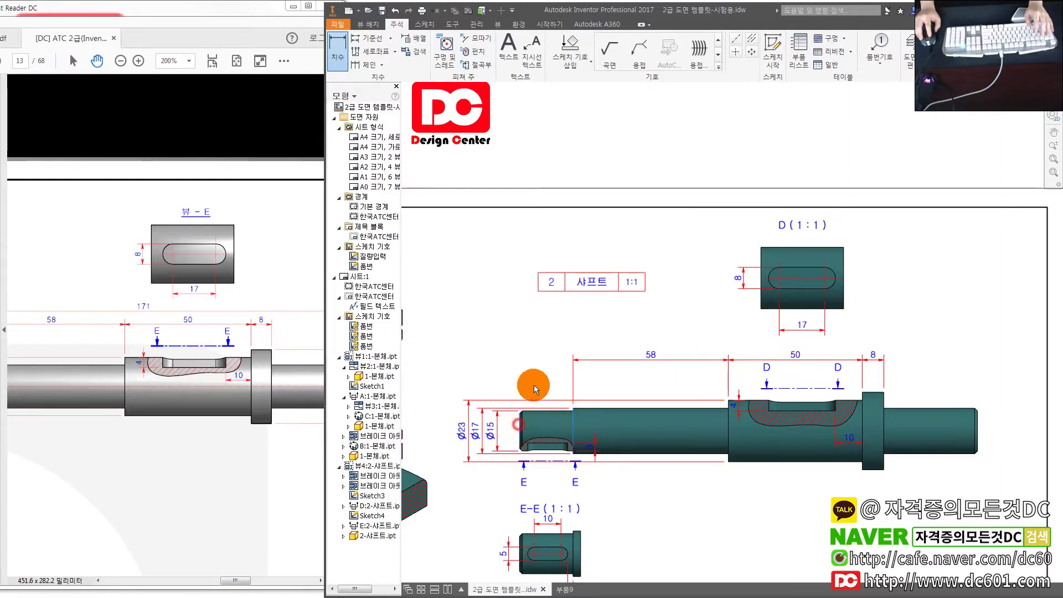
pyautogui.click(535, 363)
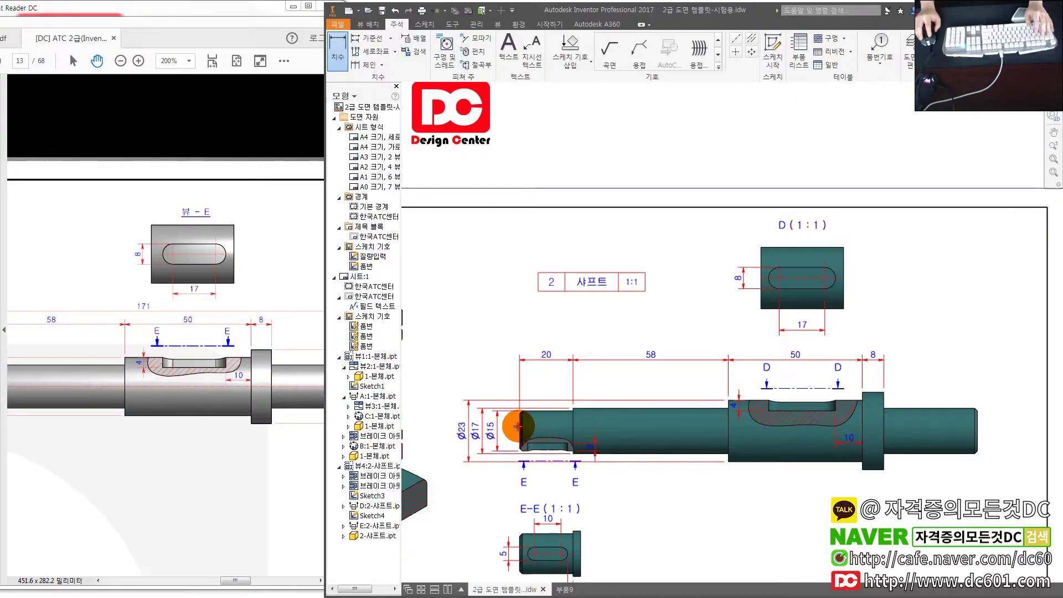
pyautogui.click(951, 428)
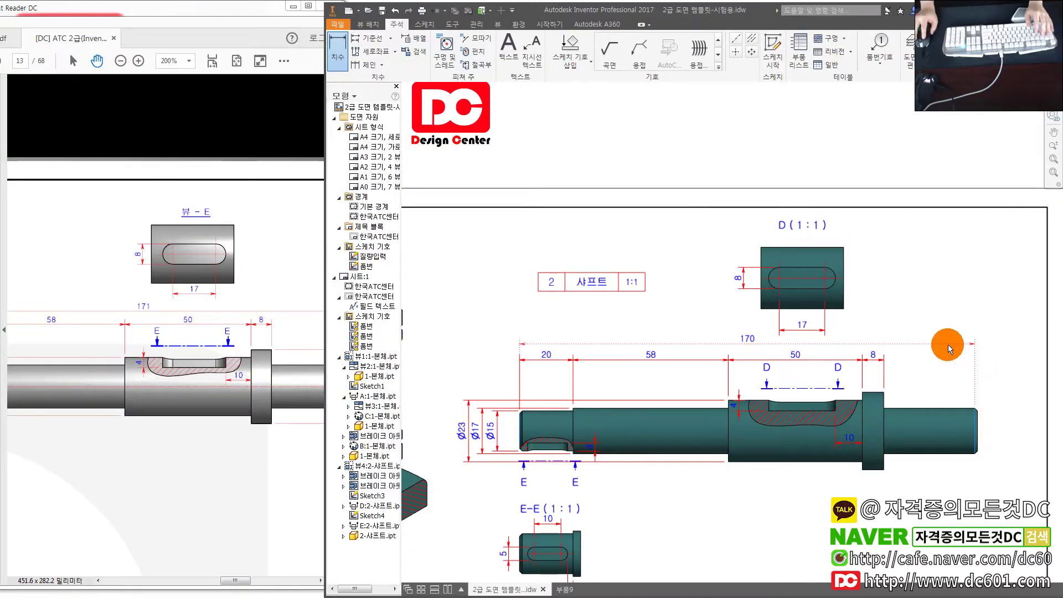
pyautogui.keyDown('ctrl'); pyautogui.scroll(-2, 190, 360); pyautogui.keyUp('ctrl')
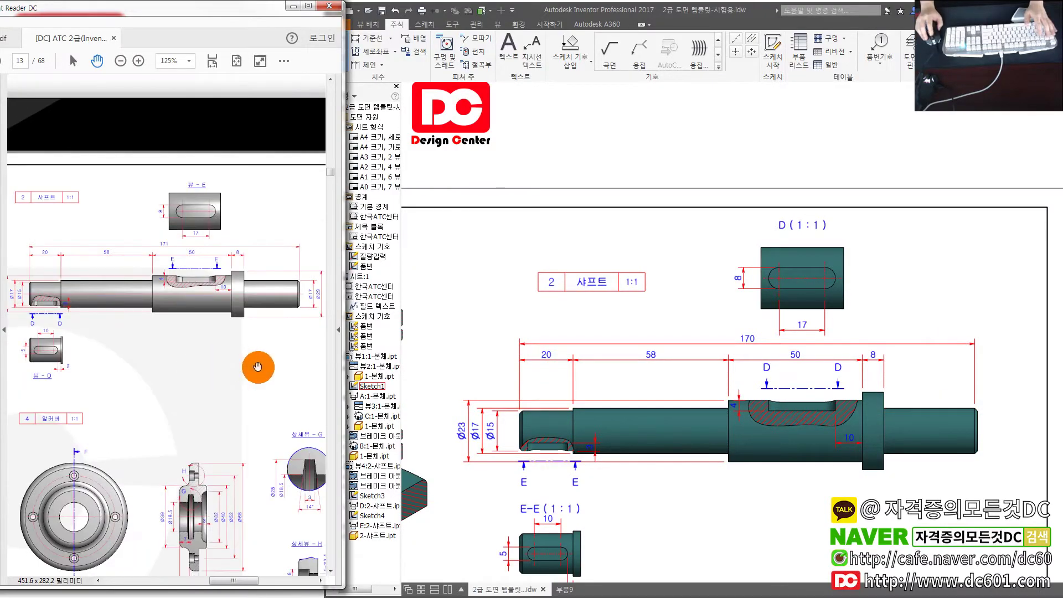
# - Add 17 and 29 dimensions at the shaft's right end and collar, ending the 8 at the shoulder
pyautogui.click(875, 352)
pyautogui.moveTo(926, 397); pyautogui.dragTo(691, 387, button='middle')
pyautogui.scroll(2, 690, 387)
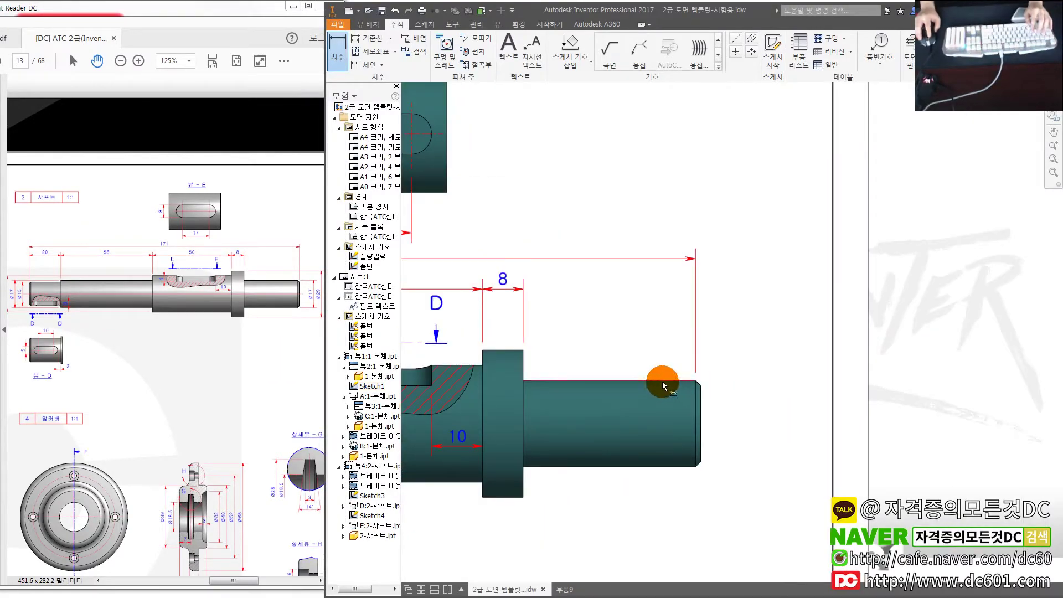
pyautogui.click(662, 468)
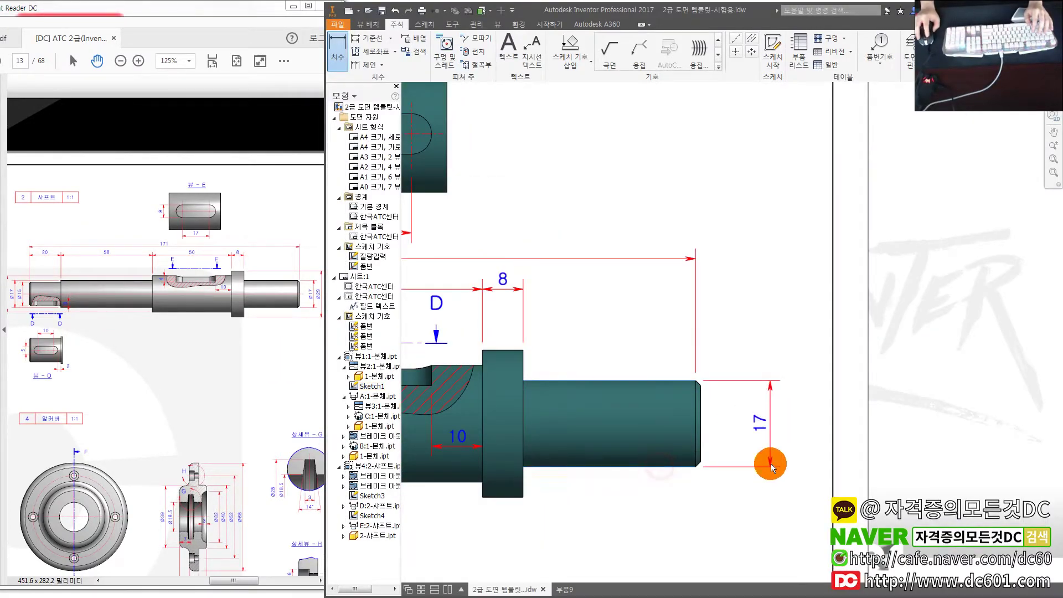
pyautogui.click(739, 458)
pyautogui.moveTo(534, 381); pyautogui.dragTo(595, 365, button='middle')
pyautogui.moveTo(580, 355); pyautogui.dragTo(576, 335)
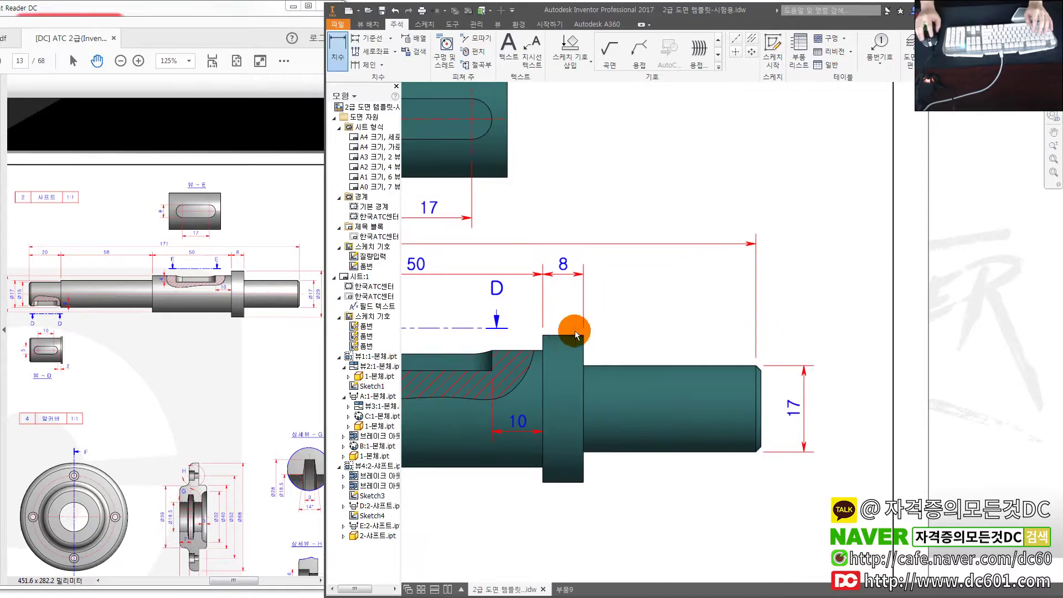
pyautogui.click(563, 482)
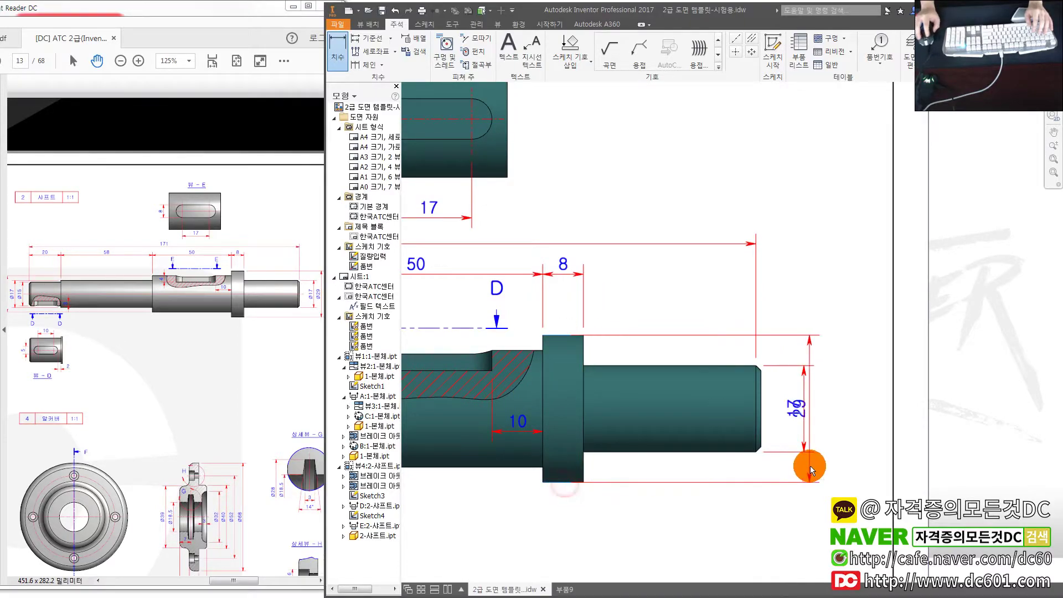
pyautogui.click(830, 463)
# - Prefix the 17 and 29 dimensions with the diameter symbol so they read Ø17 and Ø29
pyautogui.click(804, 410)
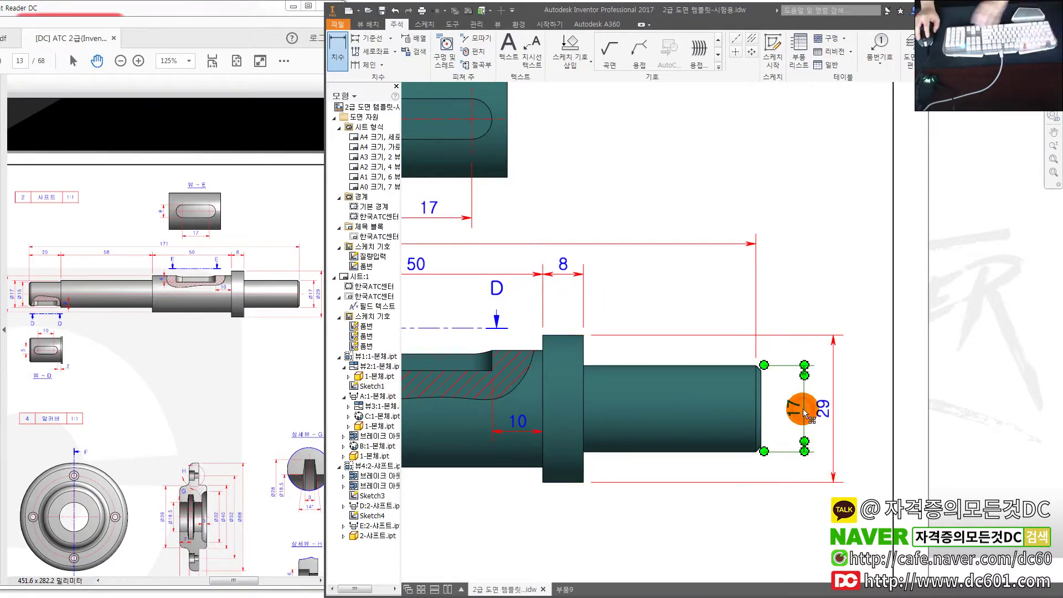
pyautogui.moveTo(804, 413); pyautogui.dragTo(802, 413)
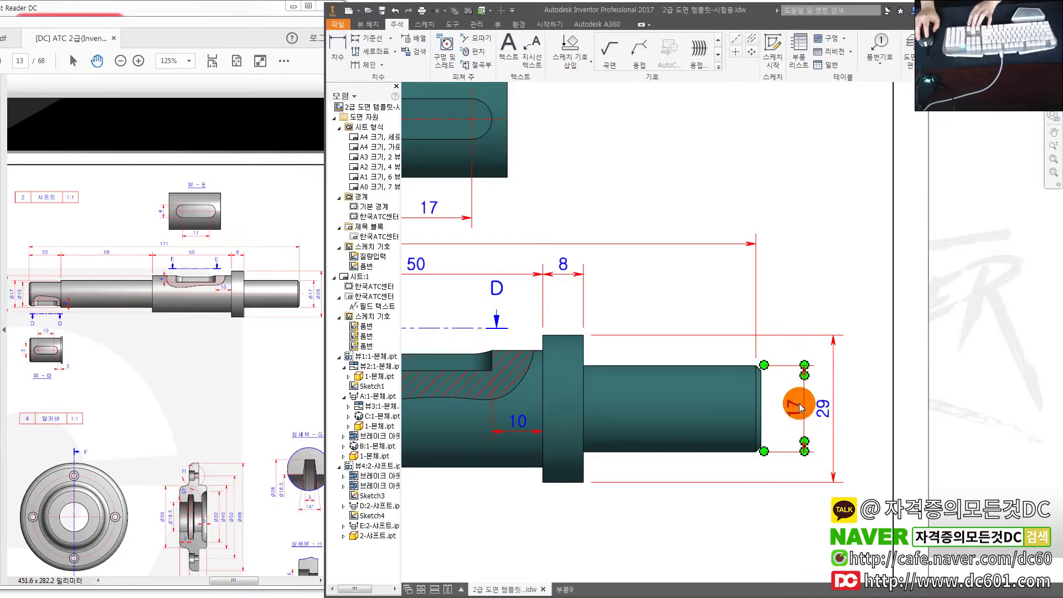
pyautogui.doubleClick(799, 407)
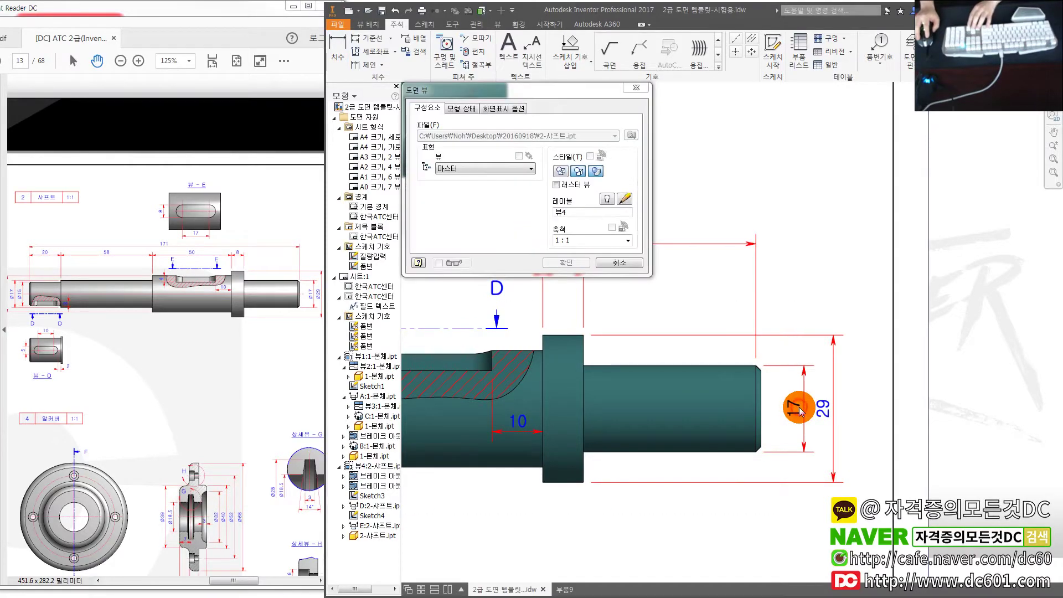
pyautogui.click(619, 265)
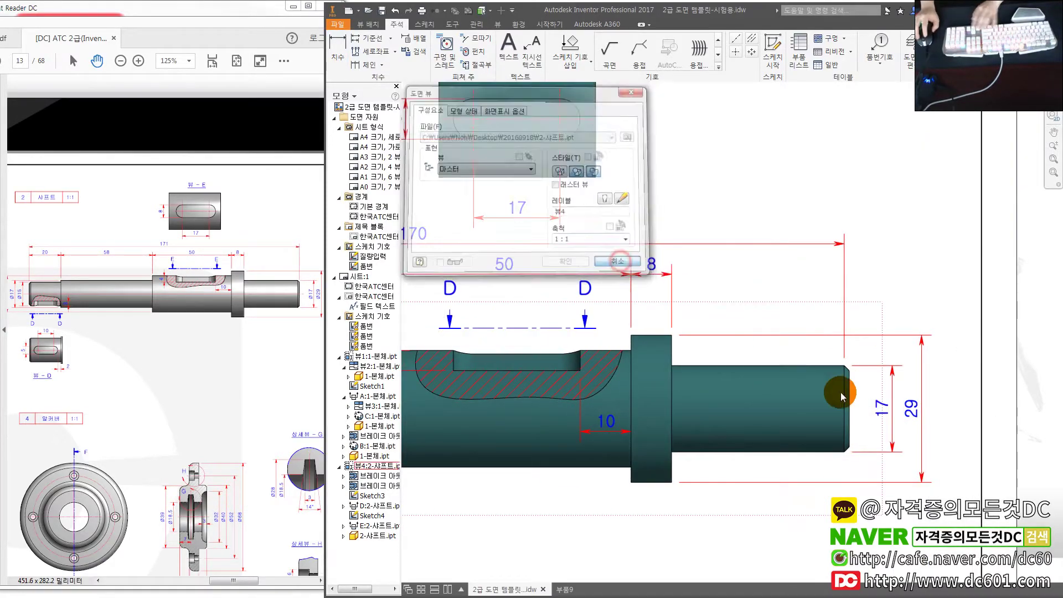
pyautogui.doubleClick(893, 405)
pyautogui.click(762, 176)
pyautogui.click(704, 270)
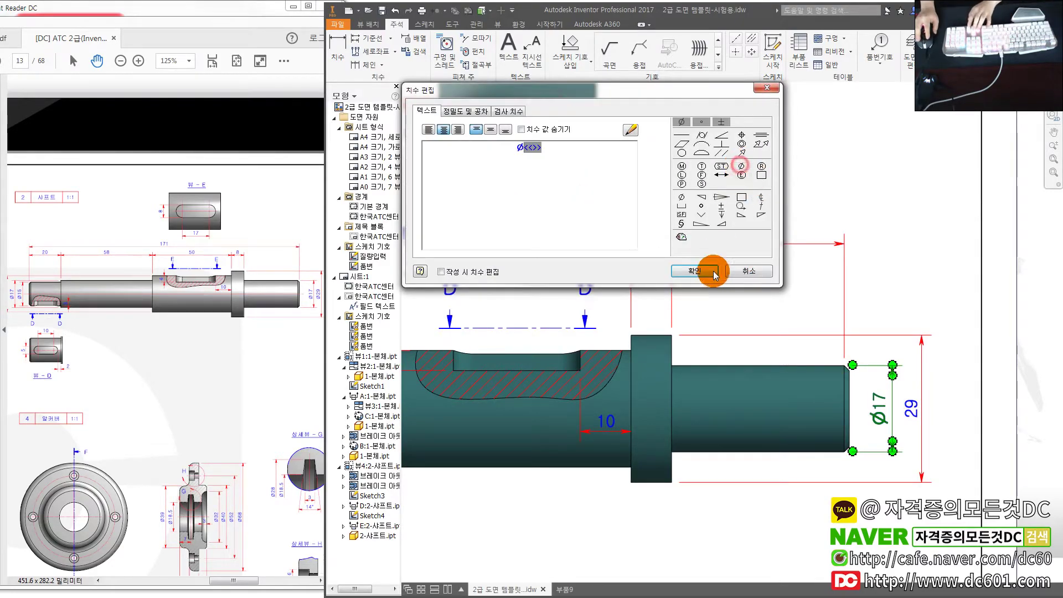
pyautogui.doubleClick(917, 407)
pyautogui.click(742, 167)
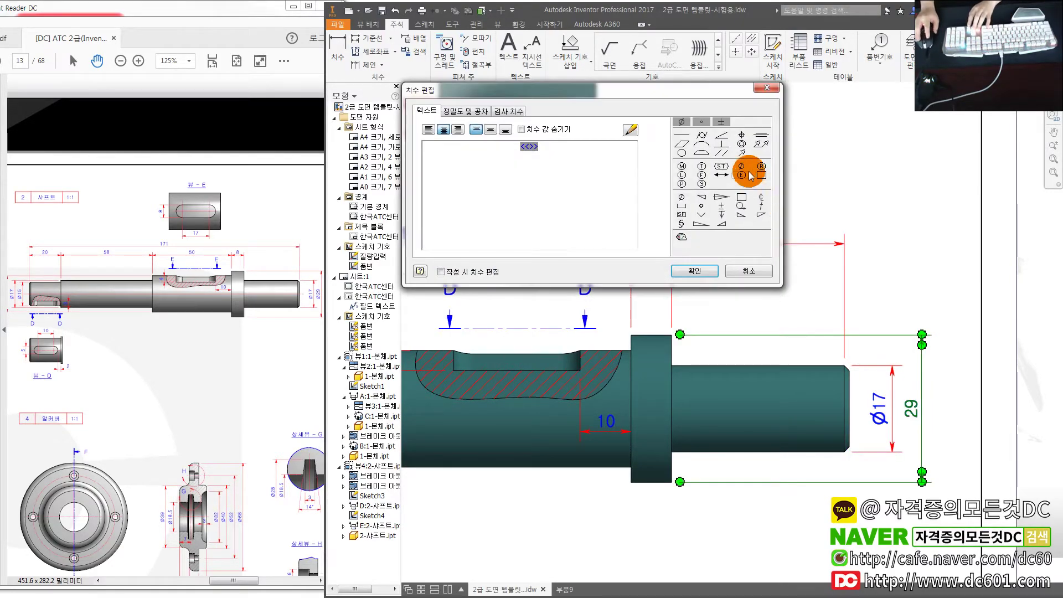
pyautogui.click(699, 271)
# - Inspect the dimensioned shaft view, selecting it and then clearing the selection
pyautogui.scroll(-2, 650, 323)
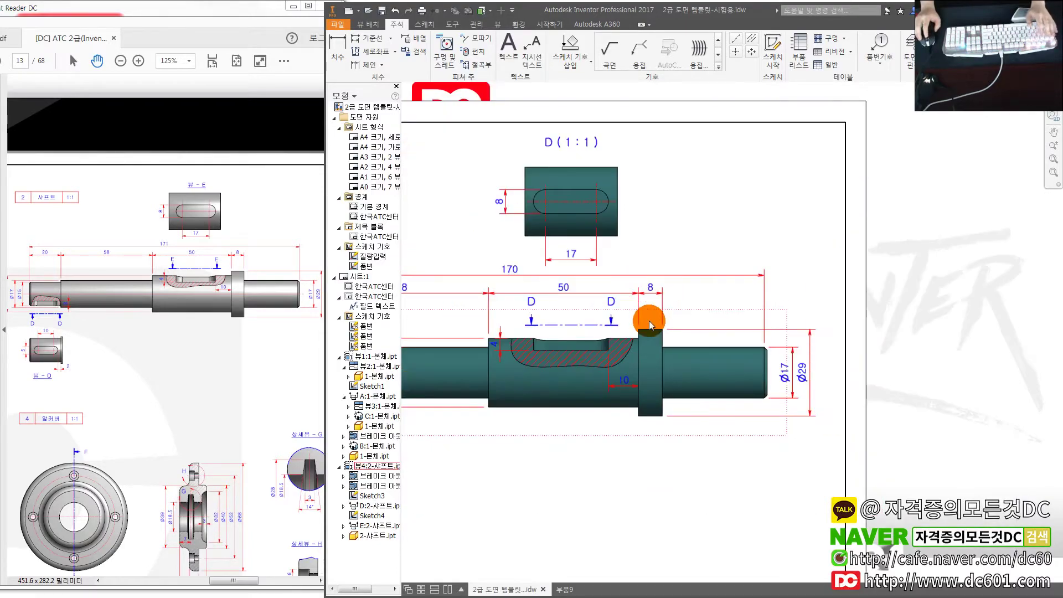
pyautogui.scroll(-2, 615, 310)
pyautogui.scroll(4, 609, 335)
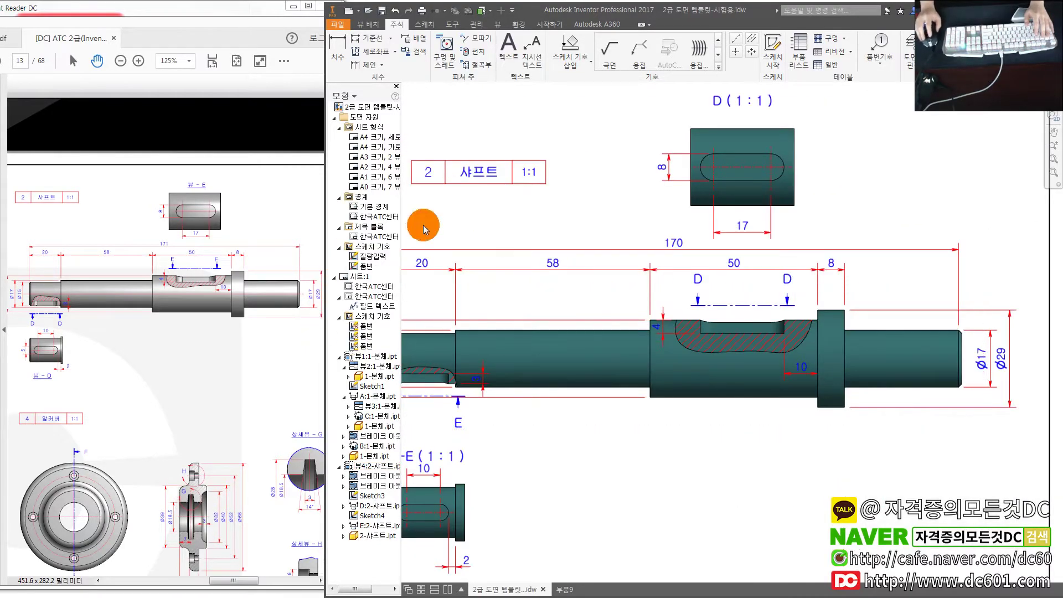
pyautogui.click(755, 41)
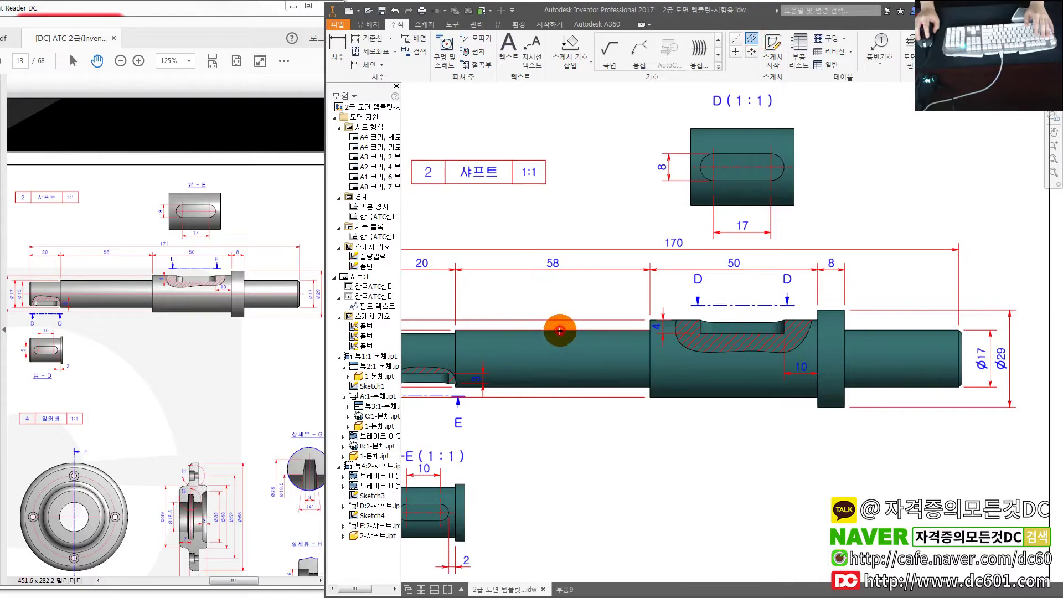
pyautogui.scroll(3, 545, 382)
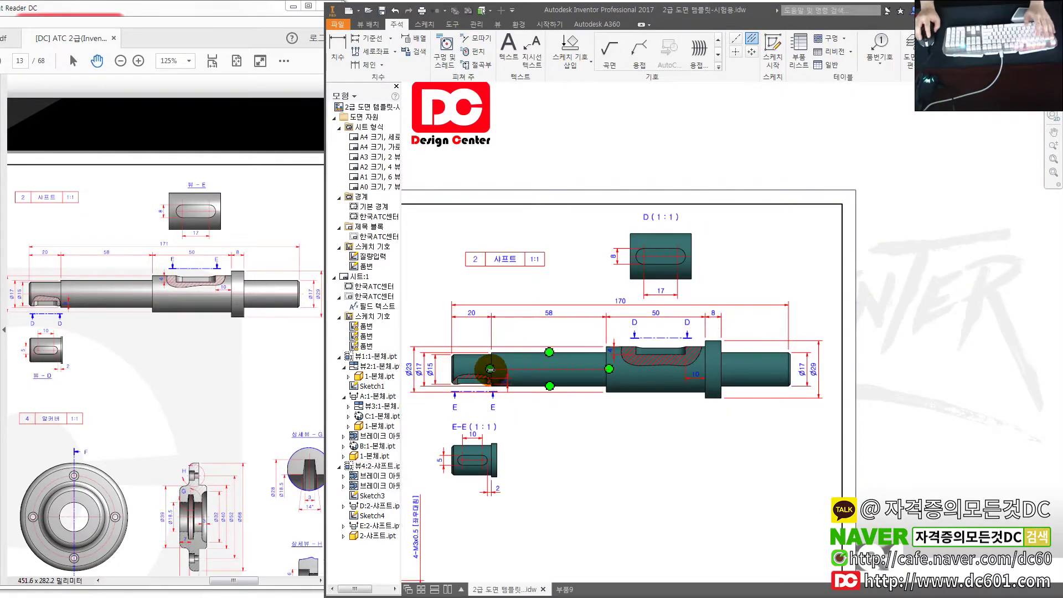
pyautogui.click(440, 372)
pyautogui.click(613, 375)
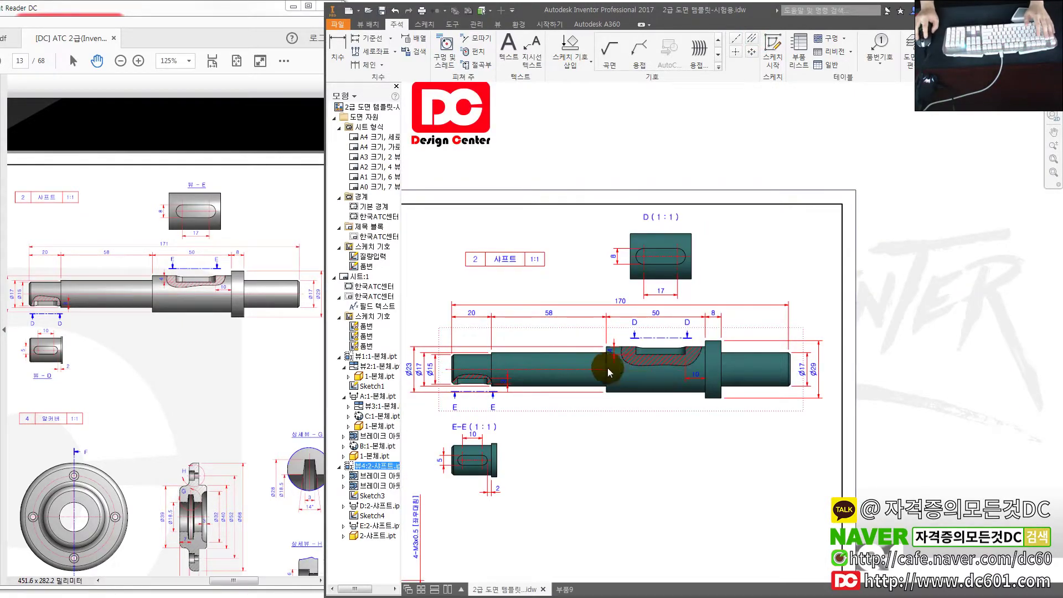
pyautogui.click(756, 399)
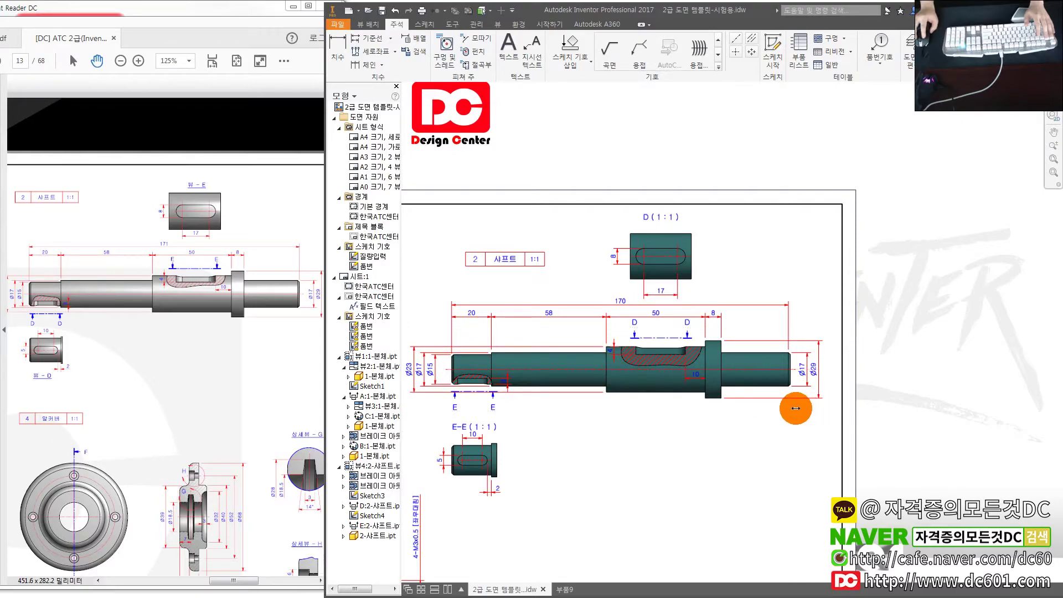
pyautogui.scroll(2, 696, 443)
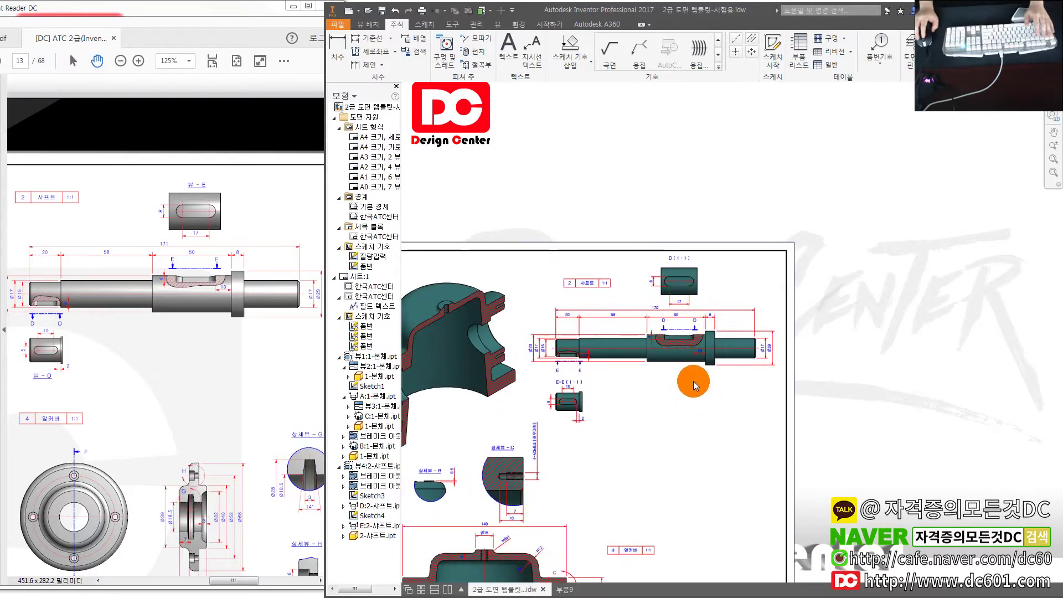
# - Move the '4 앞커버 1:1' label higher on the sheet and zoom the reference PDF to 75%
pyautogui.moveTo(235, 431); pyautogui.dragTo(284, 361)
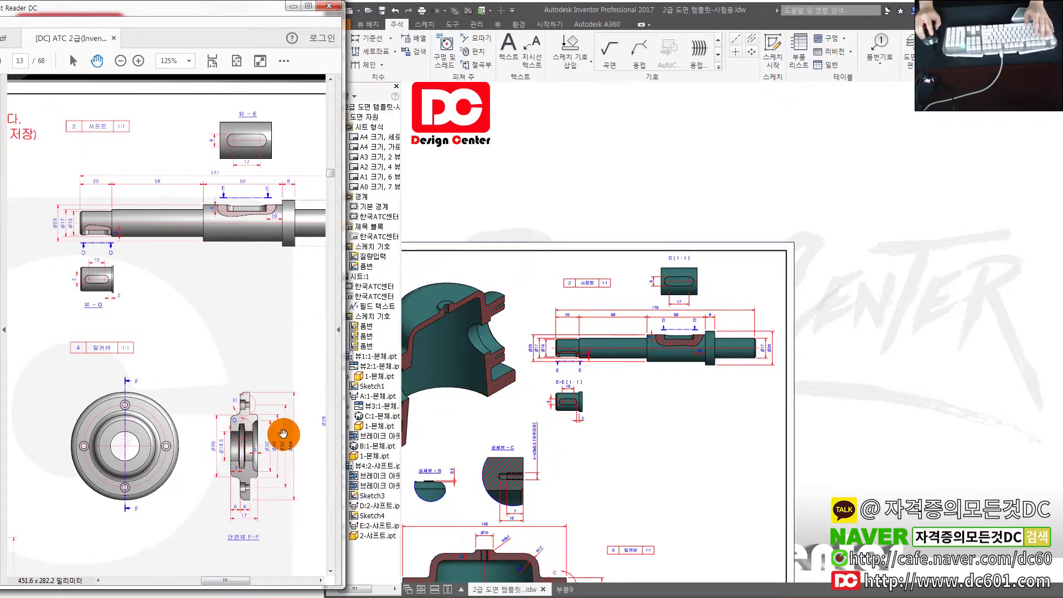
pyautogui.moveTo(284, 434); pyautogui.dragTo(247, 441)
pyautogui.moveTo(672, 511); pyautogui.dragTo(647, 476, button='middle')
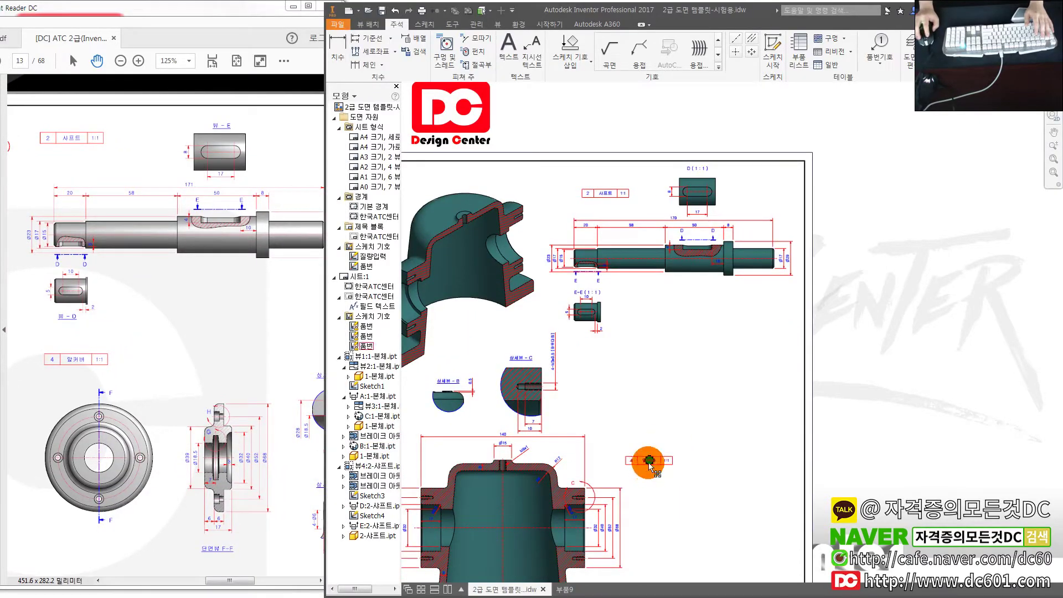
pyautogui.moveTo(650, 462)
pyautogui.mouseDown()
pyautogui.moveTo(612, 391)
pyautogui.moveTo(649, 402)
pyautogui.mouseUp()
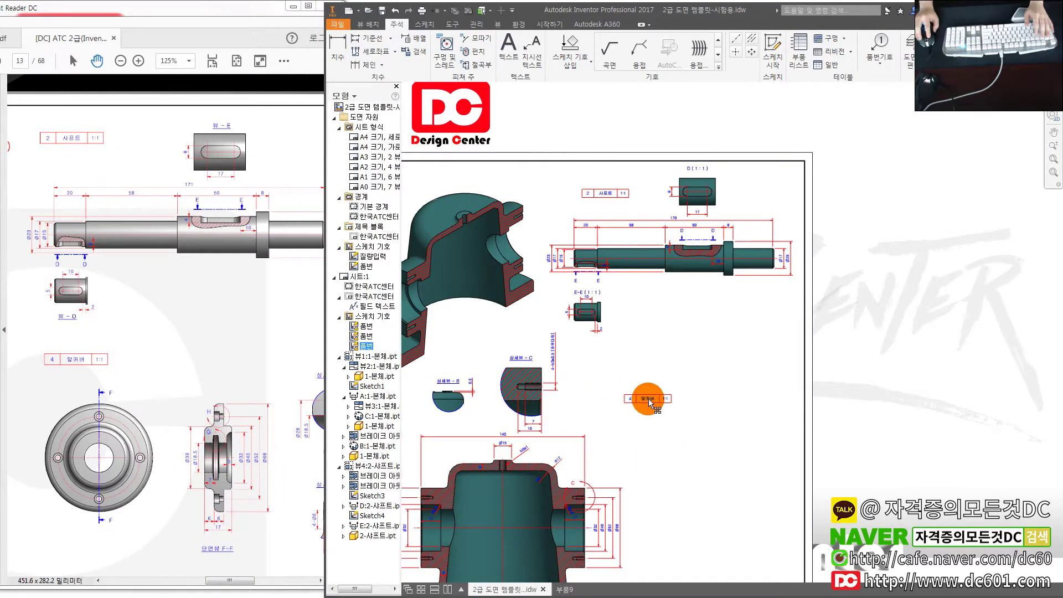
pyautogui.scroll(-5, 647, 461)
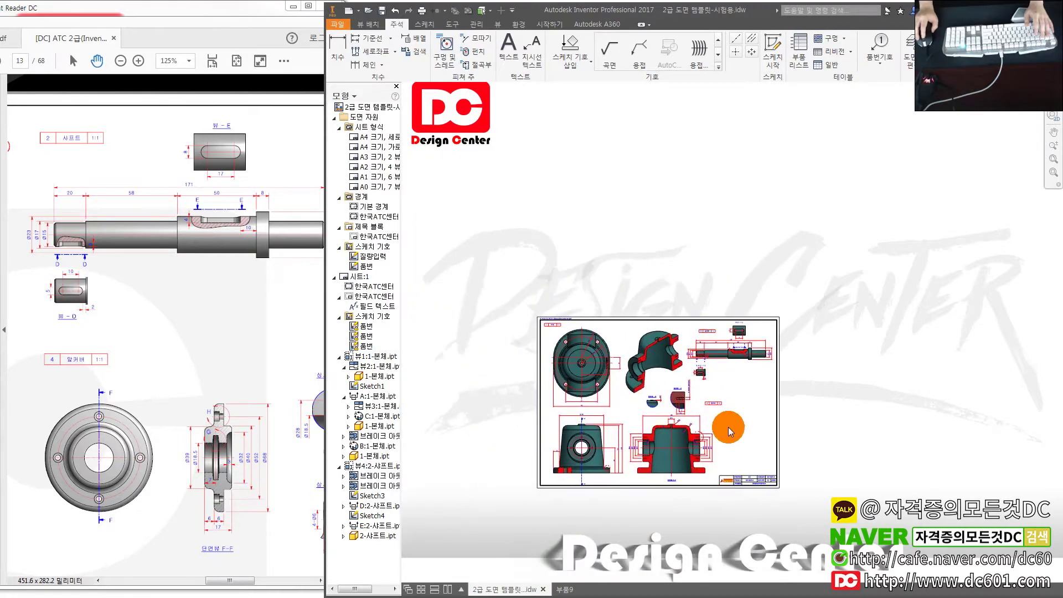
pyautogui.click(178, 392)
pyautogui.scroll(5, 203, 391)
pyautogui.keyDown('ctrl'); pyautogui.scroll(-1, 202, 391); pyautogui.keyUp('ctrl')
pyautogui.keyDown('ctrl'); pyautogui.scroll(-1, 147, 422); pyautogui.keyUp('ctrl')
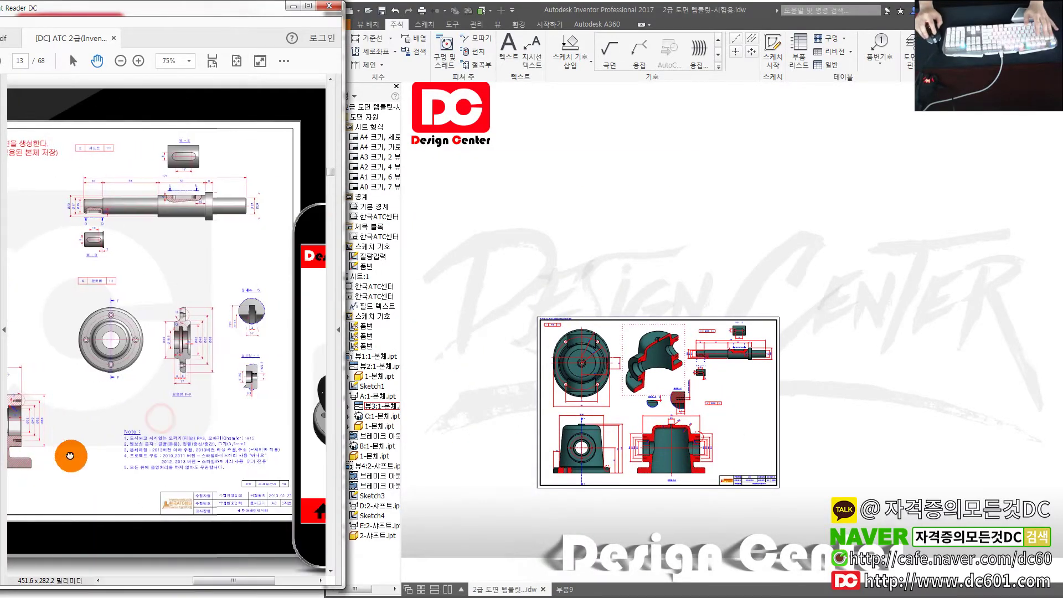
# - Start a base view using the 4-커버.ipt cover part
pyautogui.click(435, 159)
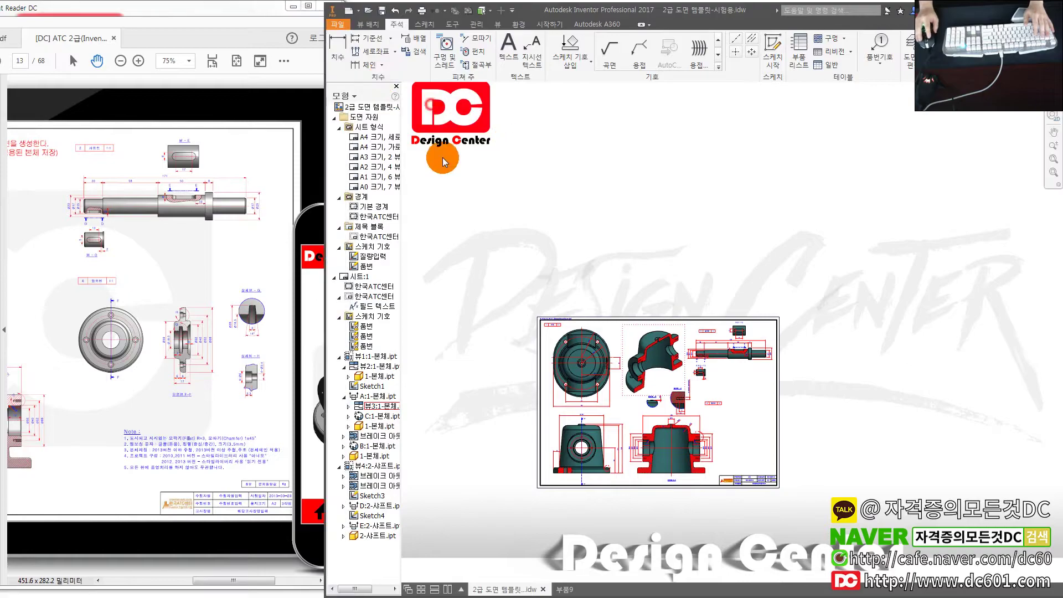
pyautogui.click(367, 25)
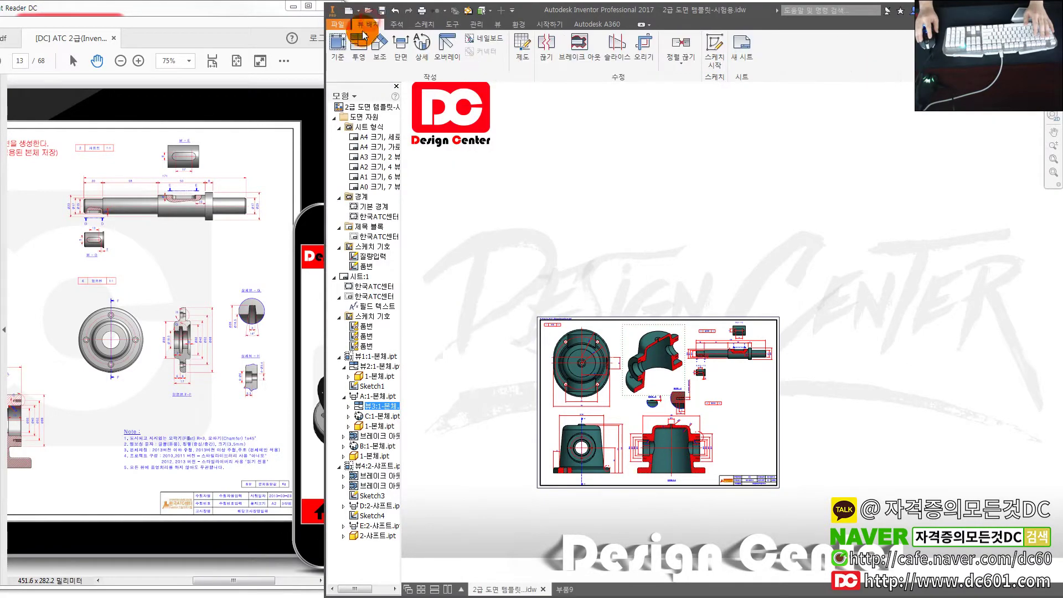
pyautogui.click(338, 49)
pyautogui.click(640, 136)
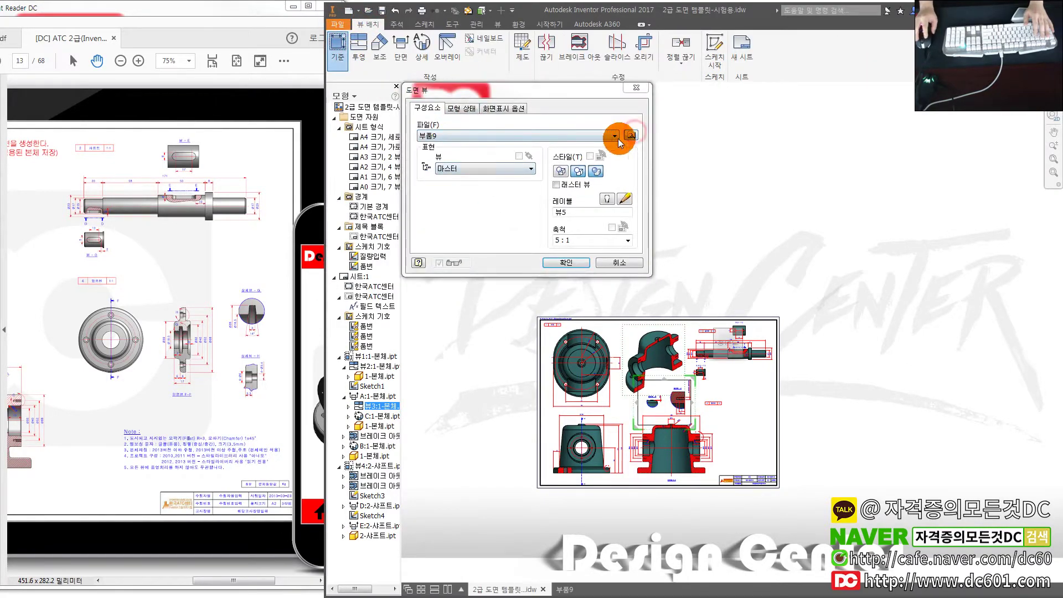
pyautogui.click(487, 149)
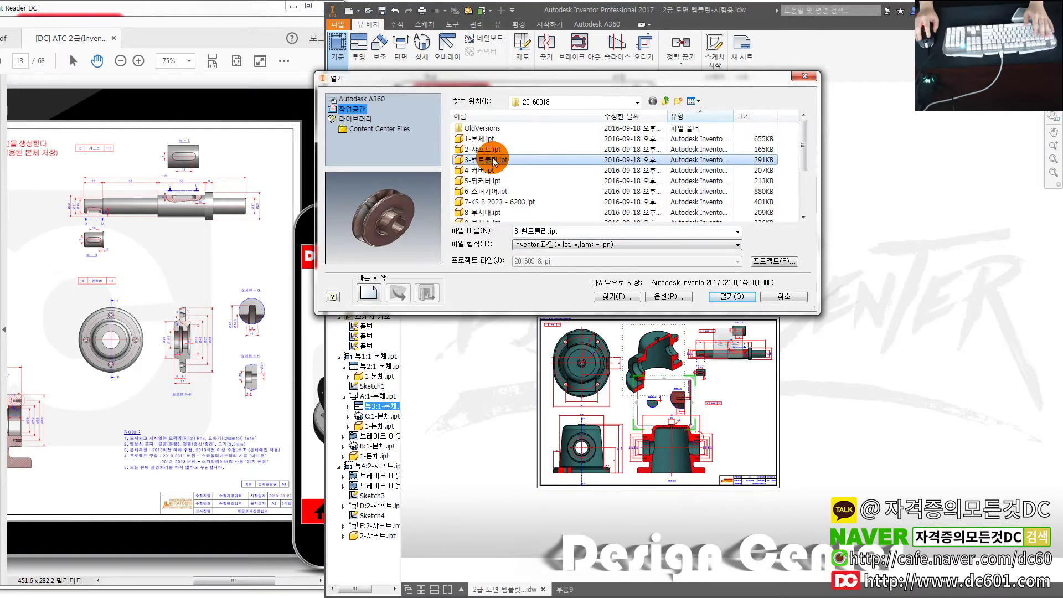
pyautogui.click(491, 170)
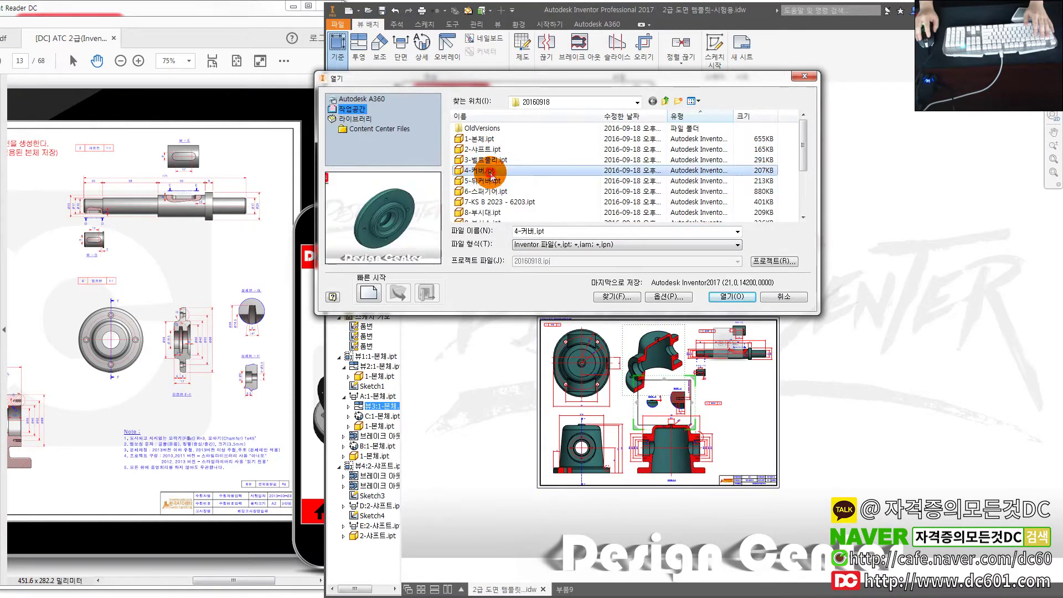
pyautogui.doubleClick(490, 171)
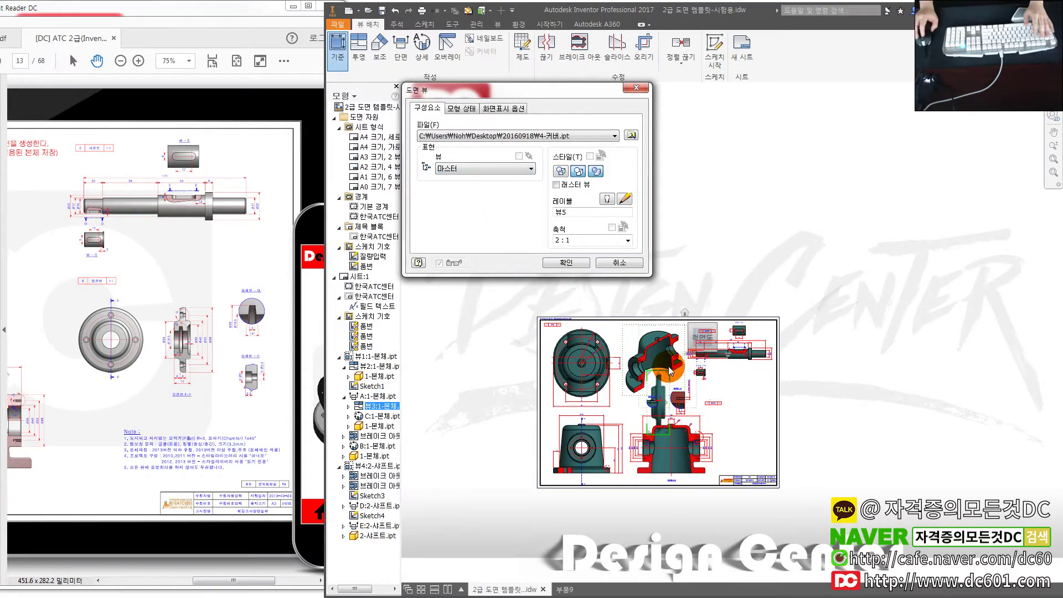
# - Place the cover view at 1:1 scale beside the 앞커버 label
pyautogui.scroll(-1, 672, 370)
pyautogui.scroll(-1, 671, 369)
pyautogui.click(612, 242)
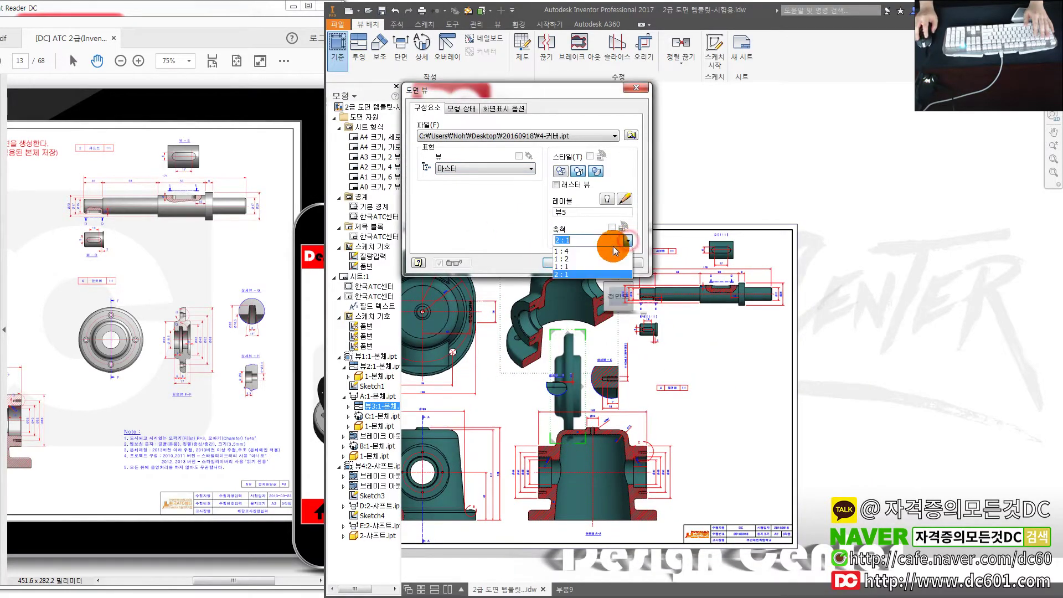
pyautogui.click(576, 268)
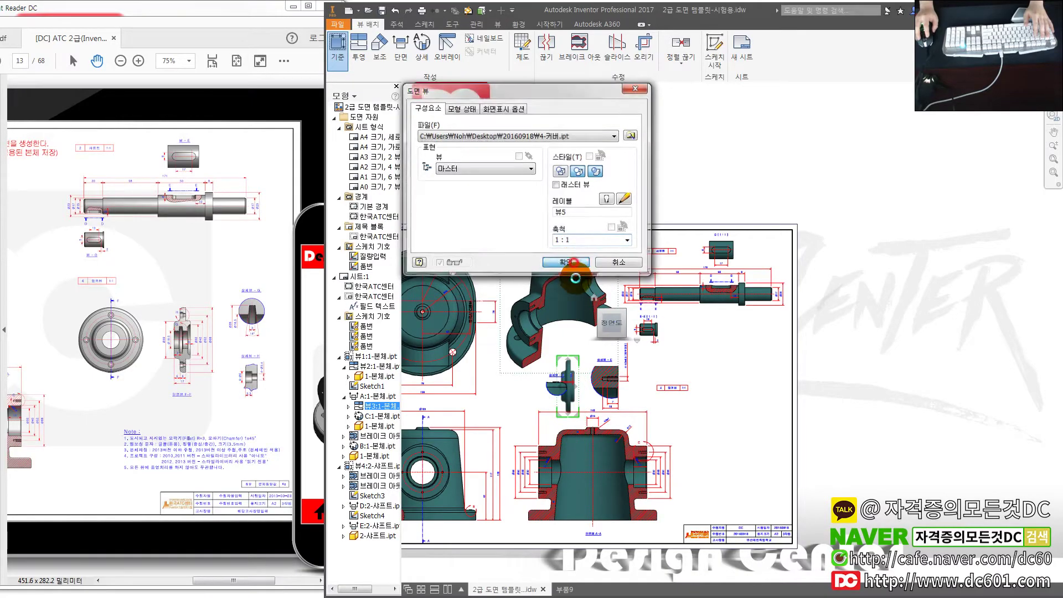
pyautogui.click(559, 263)
pyautogui.moveTo(588, 366); pyautogui.dragTo(686, 403)
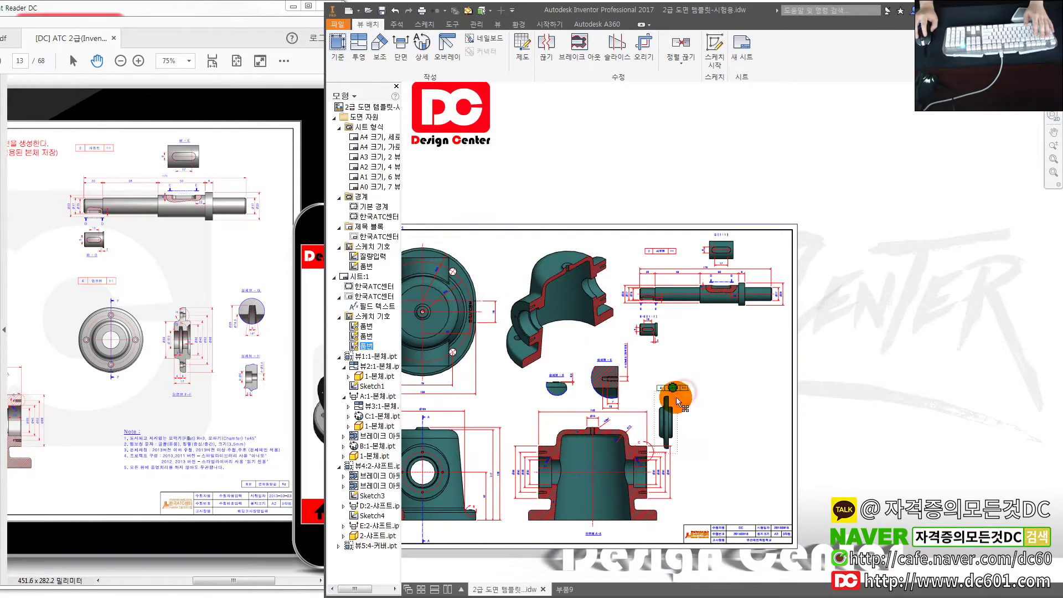
pyautogui.scroll(-5, 726, 410)
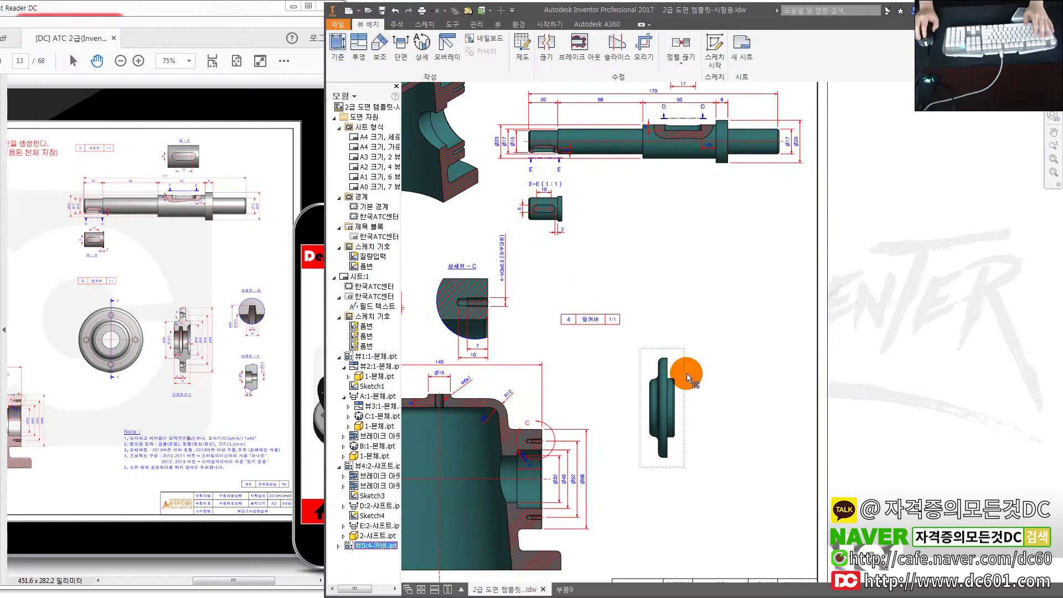
pyautogui.moveTo(708, 355); pyautogui.dragTo(708, 355)
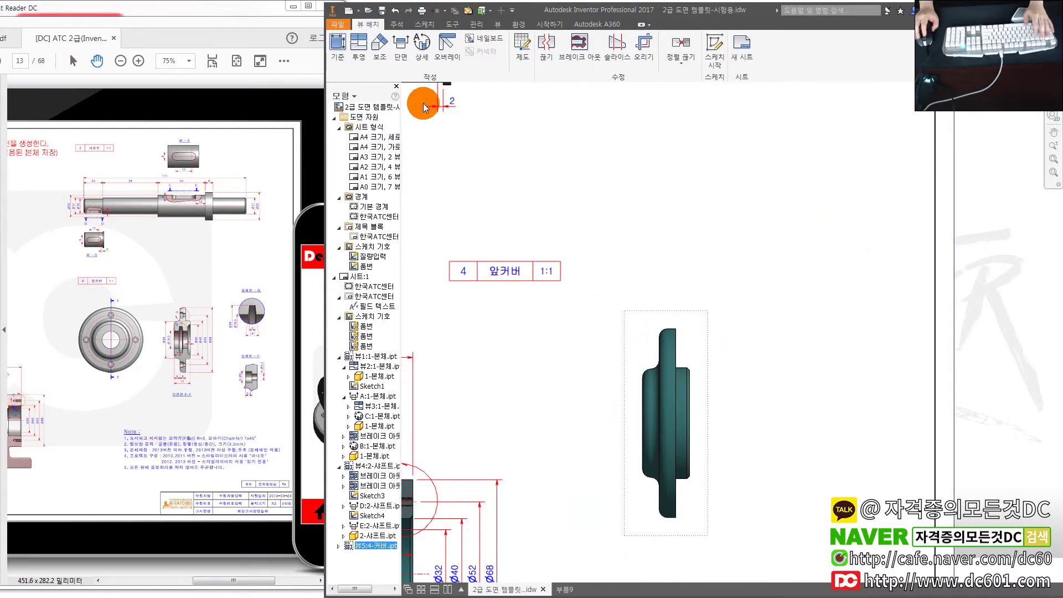
# - Cancel a projected view and delete the misplaced cover side view
pyautogui.click(357, 49)
pyautogui.click(659, 359)
pyautogui.rightClick(553, 415)
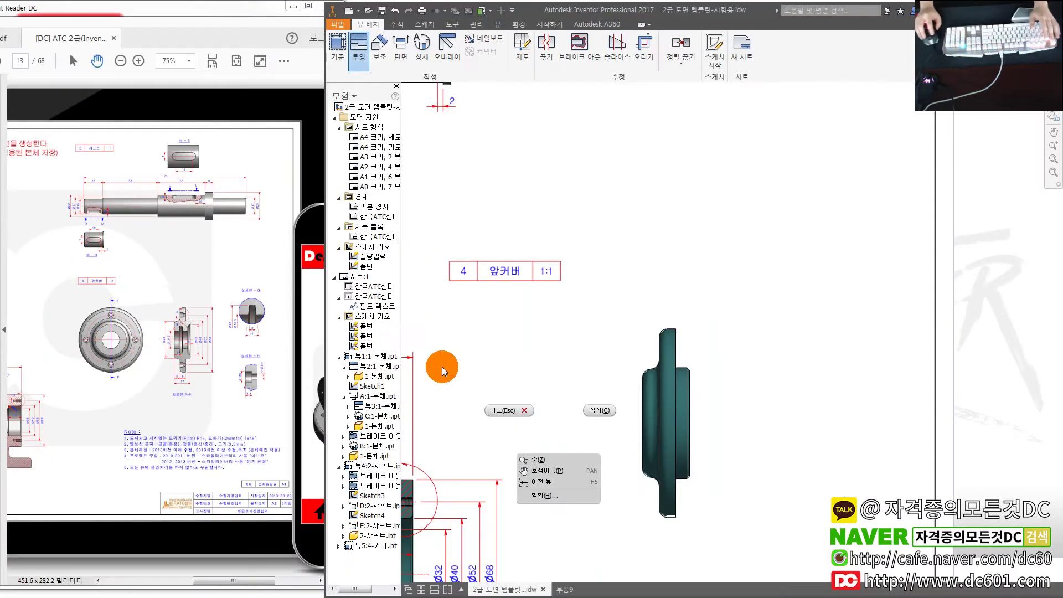
pyautogui.press('Escape')
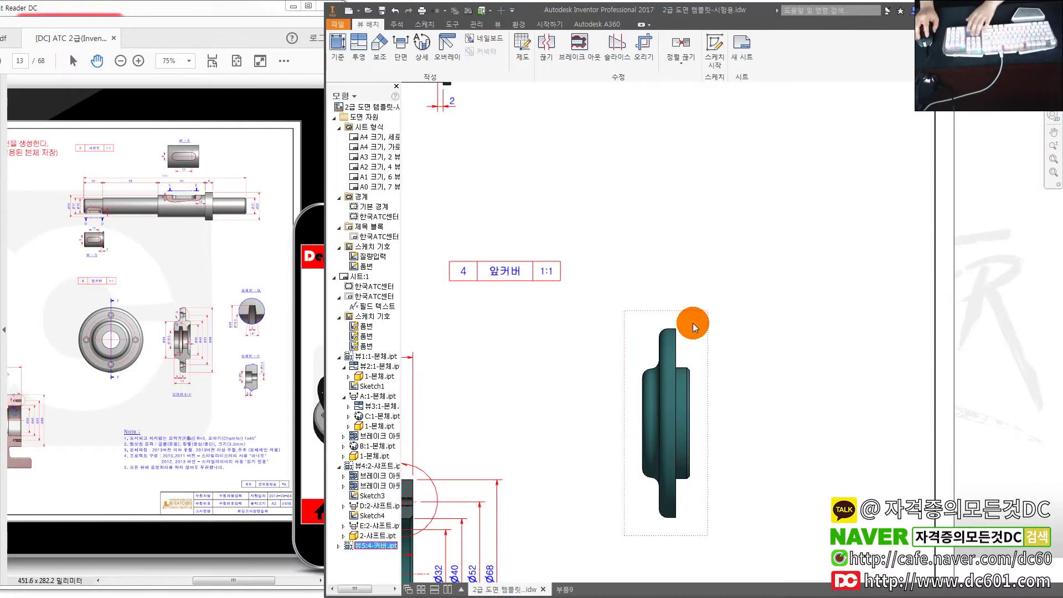
pyautogui.press('Delete')
pyautogui.click(693, 327)
# - Start another base view of 4-커버.ipt, then reframe the sheet and delete the existing cover view
pyautogui.click(337, 47)
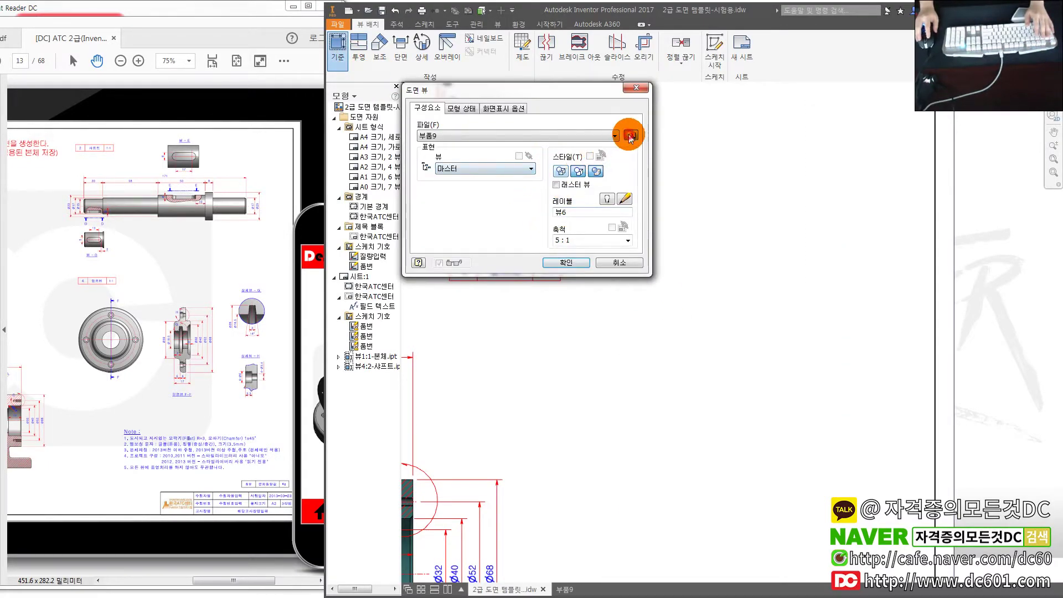
pyautogui.click(629, 138)
pyautogui.click(490, 171)
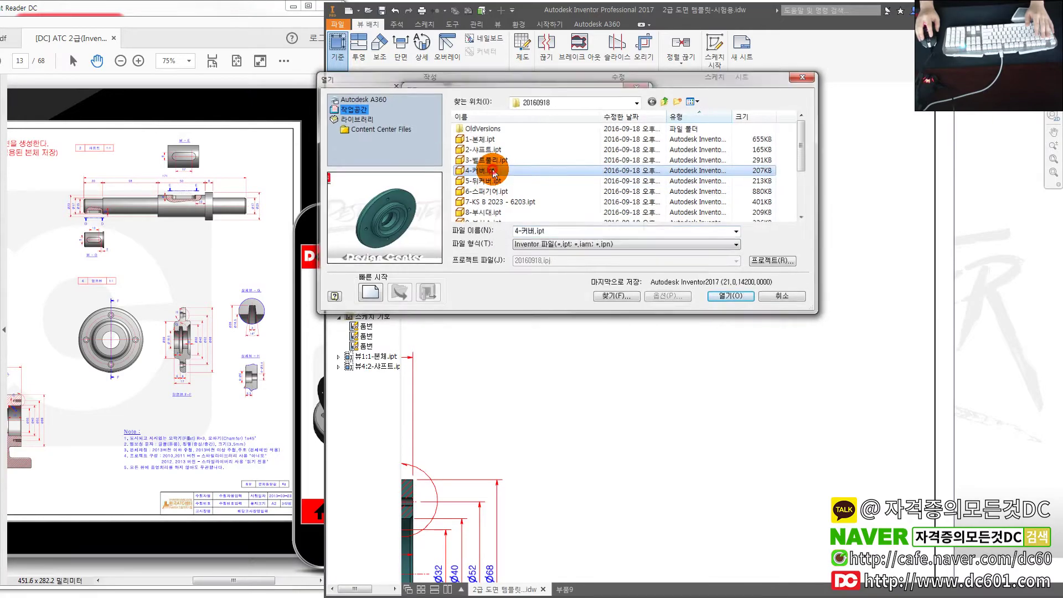
pyautogui.click(495, 173)
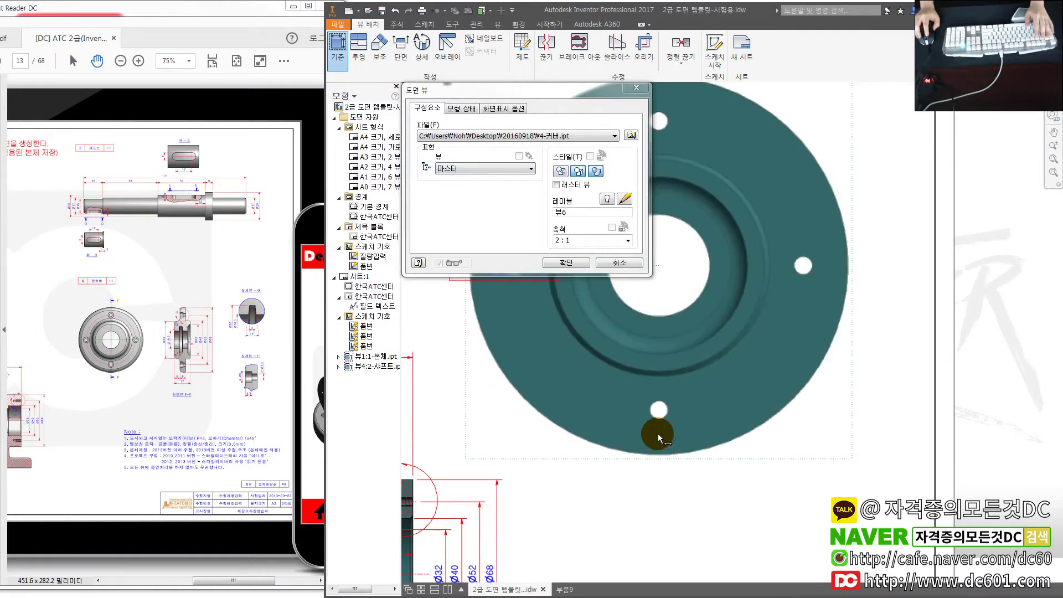
pyautogui.scroll(5, 665, 426)
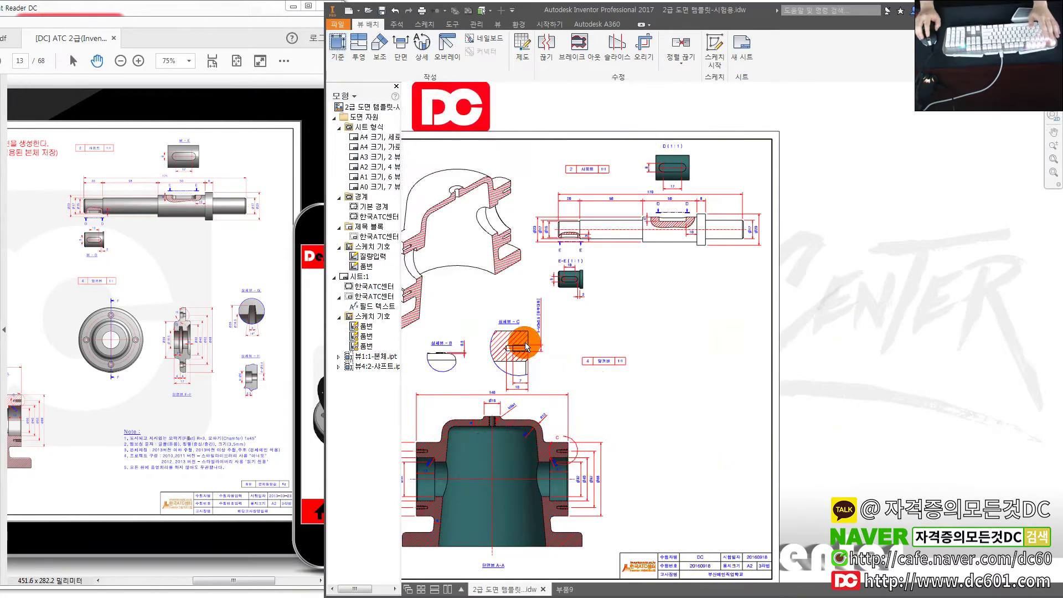
pyautogui.scroll(2, 664, 289)
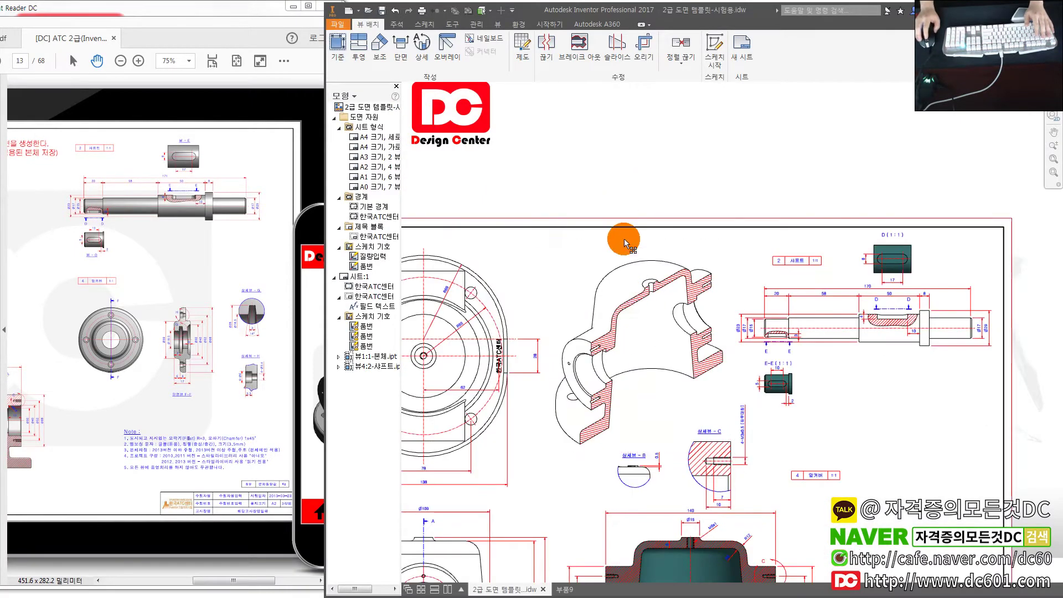
pyautogui.scroll(1, 612, 308)
pyautogui.scroll(-2, 646, 260)
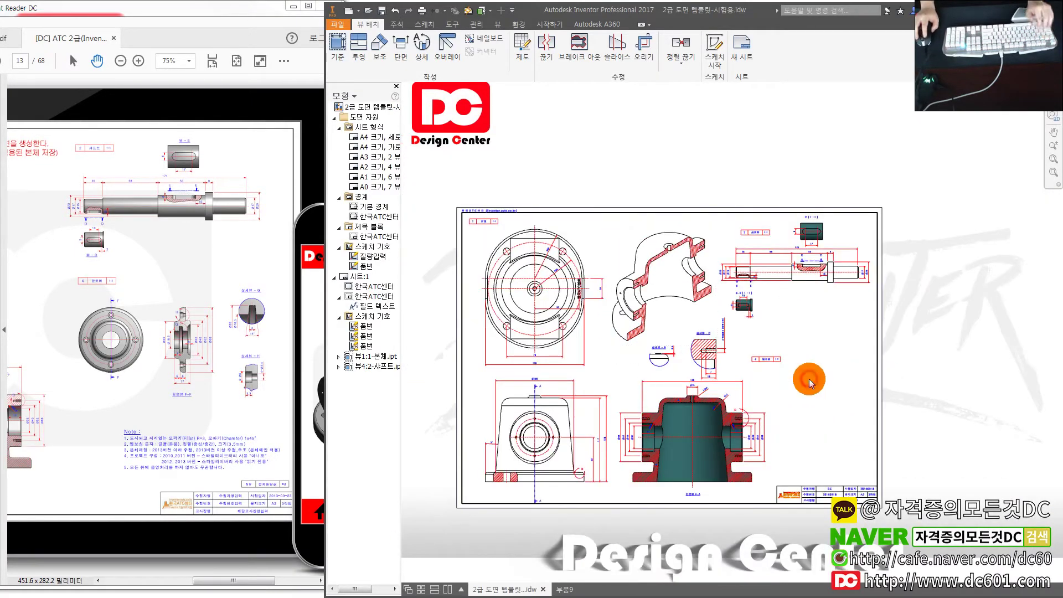
pyautogui.scroll(3, 809, 382)
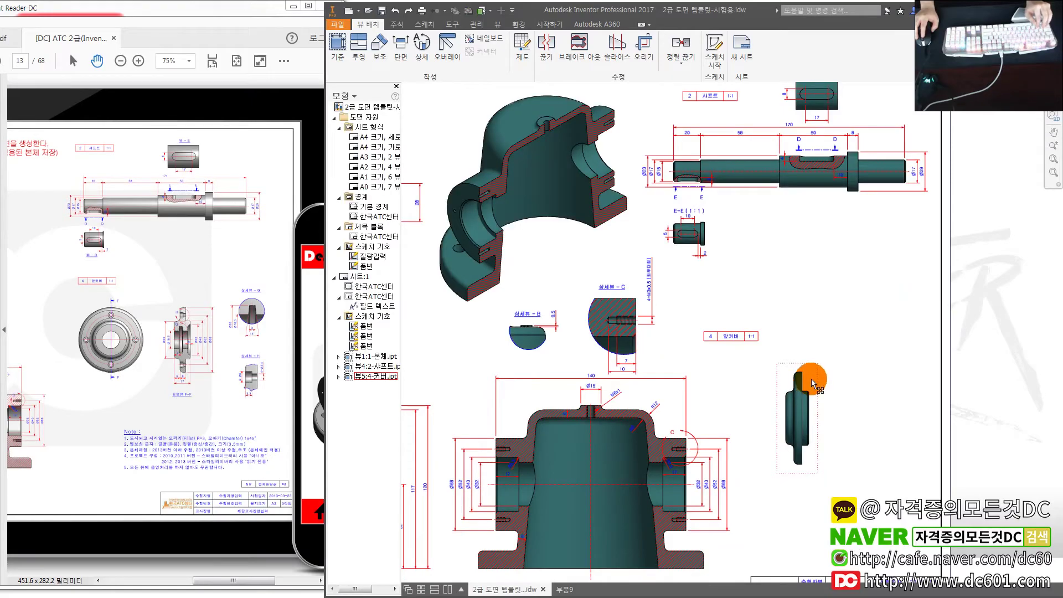
pyautogui.moveTo(813, 382); pyautogui.dragTo(680, 368, button='middle')
pyautogui.press('Delete')
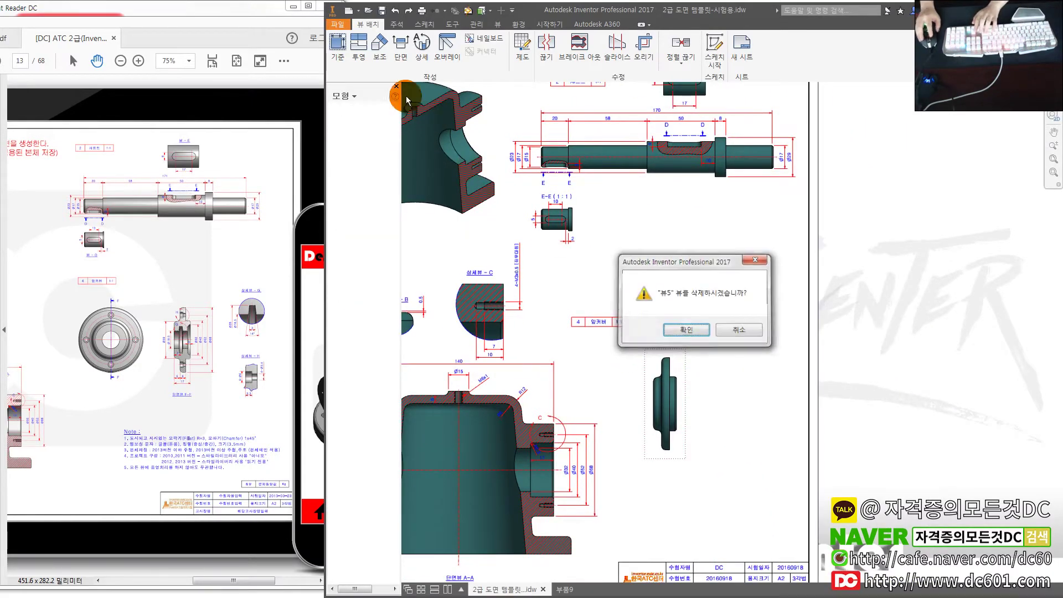
# - Place a face-on base view of 4-커버.ipt at the sheet's lower right
pyautogui.press('Return')
pyautogui.click(338, 47)
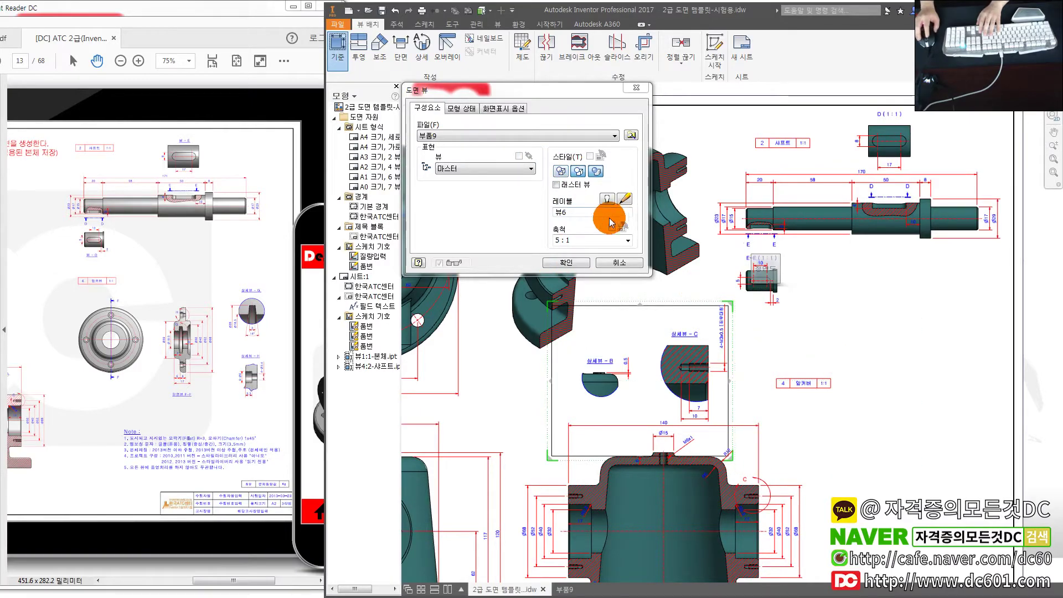
pyautogui.click(631, 135)
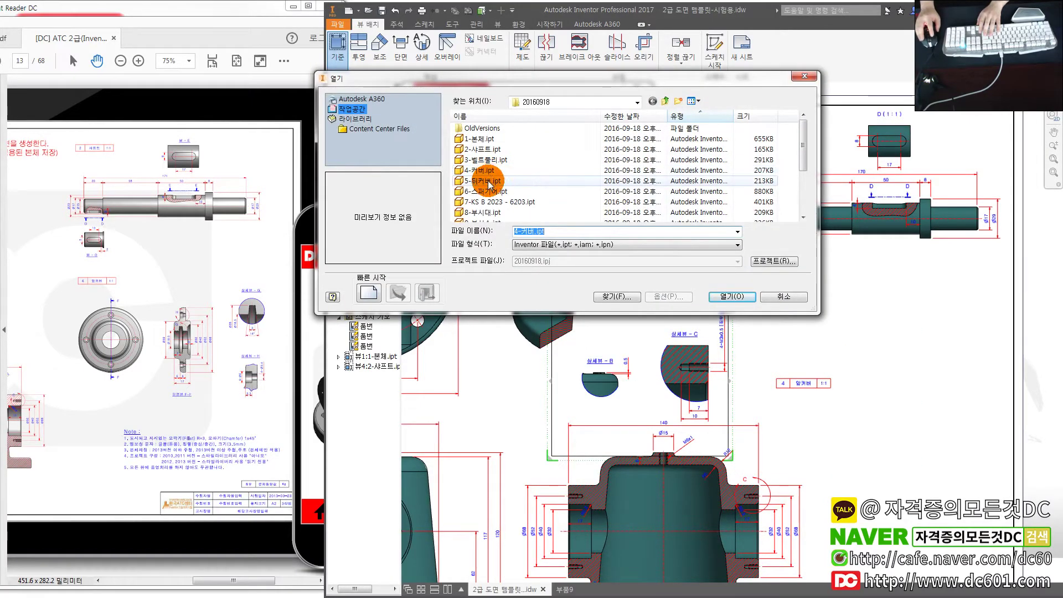
pyautogui.click(493, 171)
pyautogui.doubleClick(494, 172)
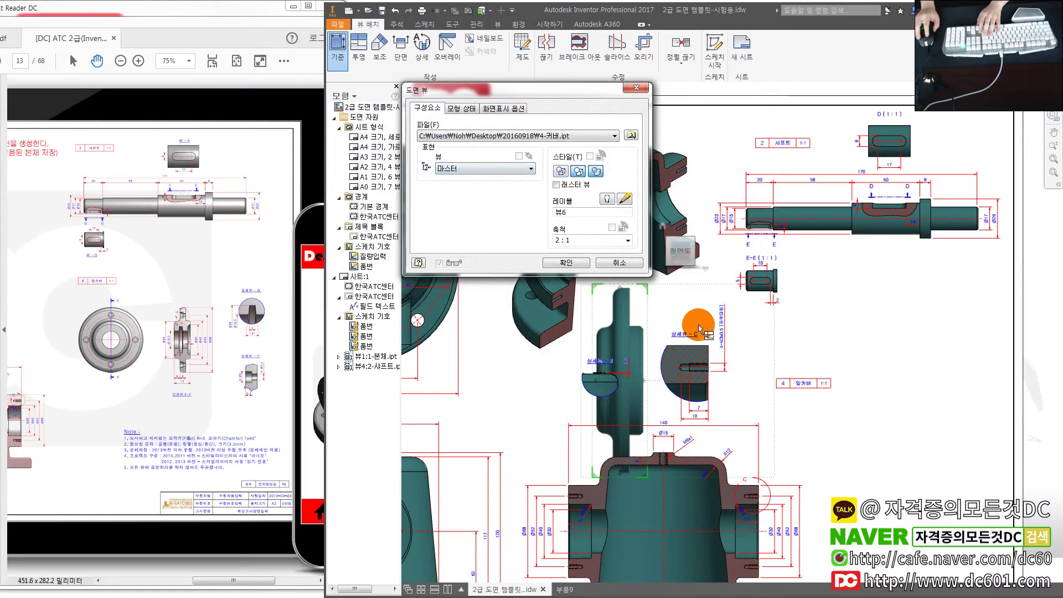
pyautogui.click(660, 255)
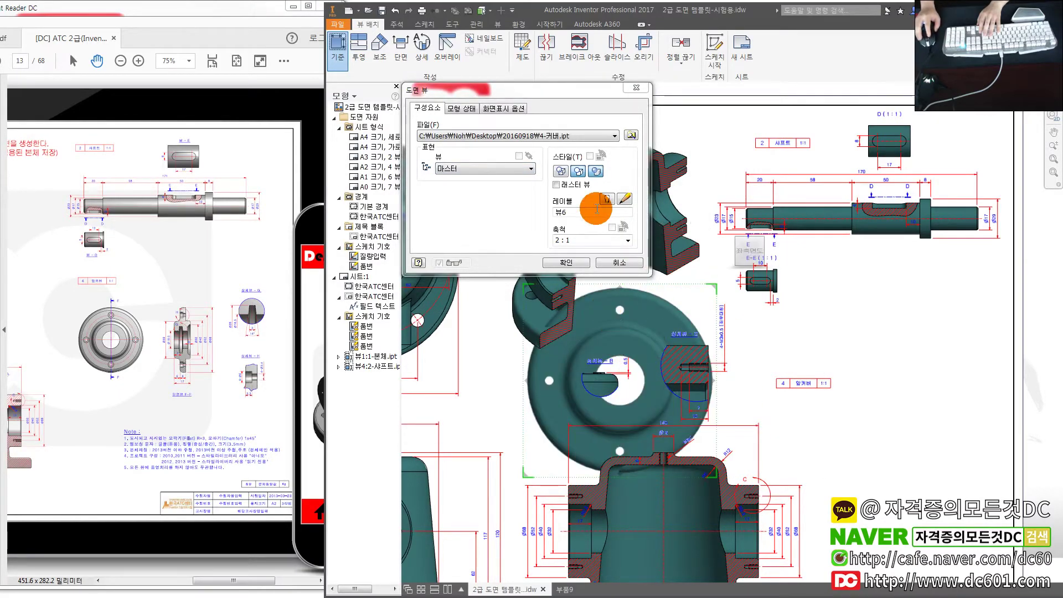
pyautogui.click(733, 407)
pyautogui.moveTo(733, 407); pyautogui.dragTo(600, 352, button='middle')
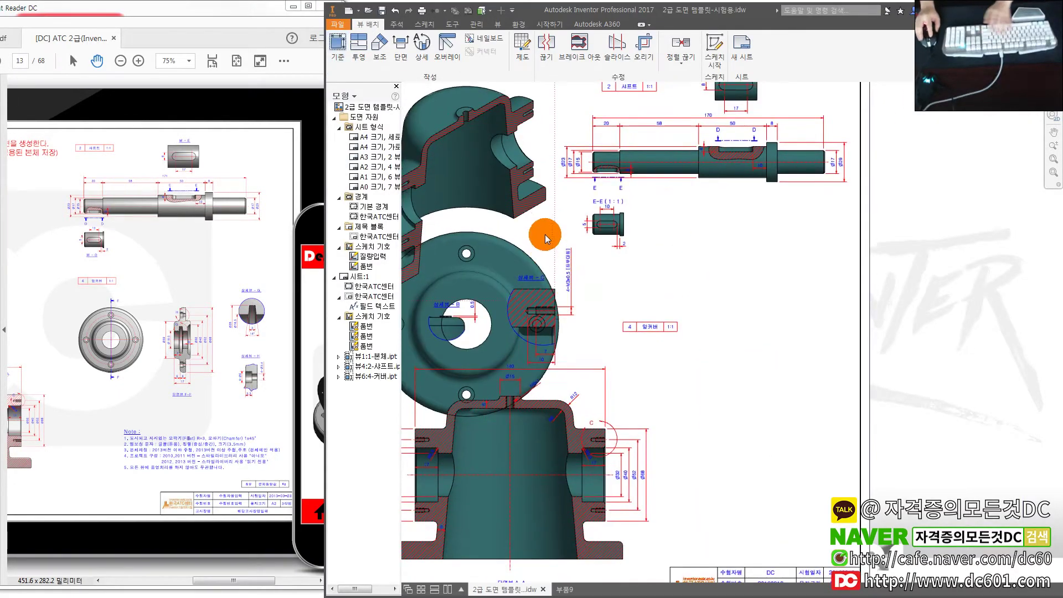
pyautogui.moveTo(570, 348); pyautogui.dragTo(785, 424)
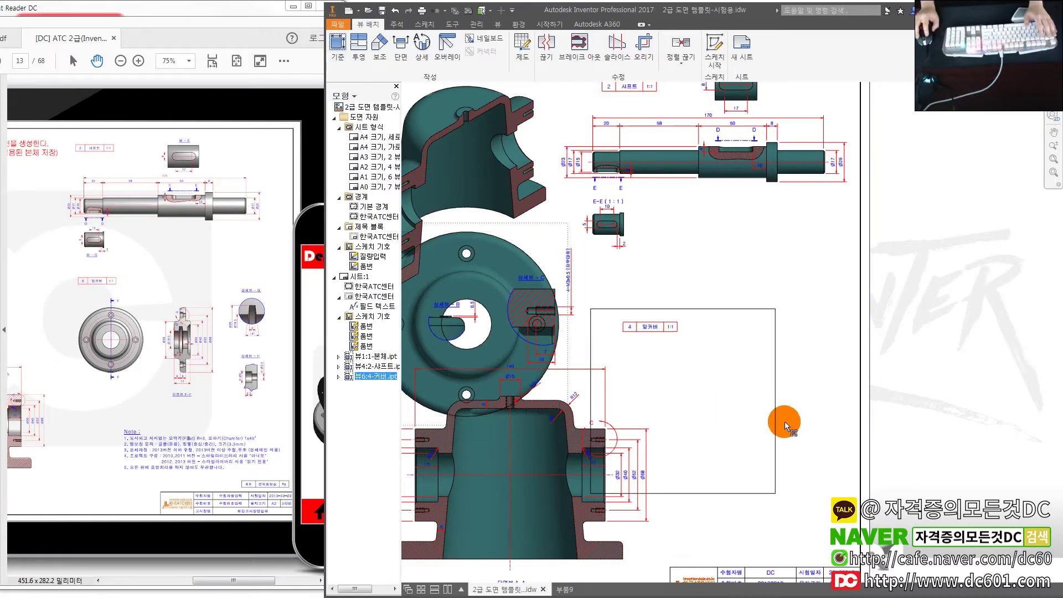
# - Set the cover view scale to 1:1 with tangent edges shown
pyautogui.rightClick(778, 393)
pyautogui.click(778, 424)
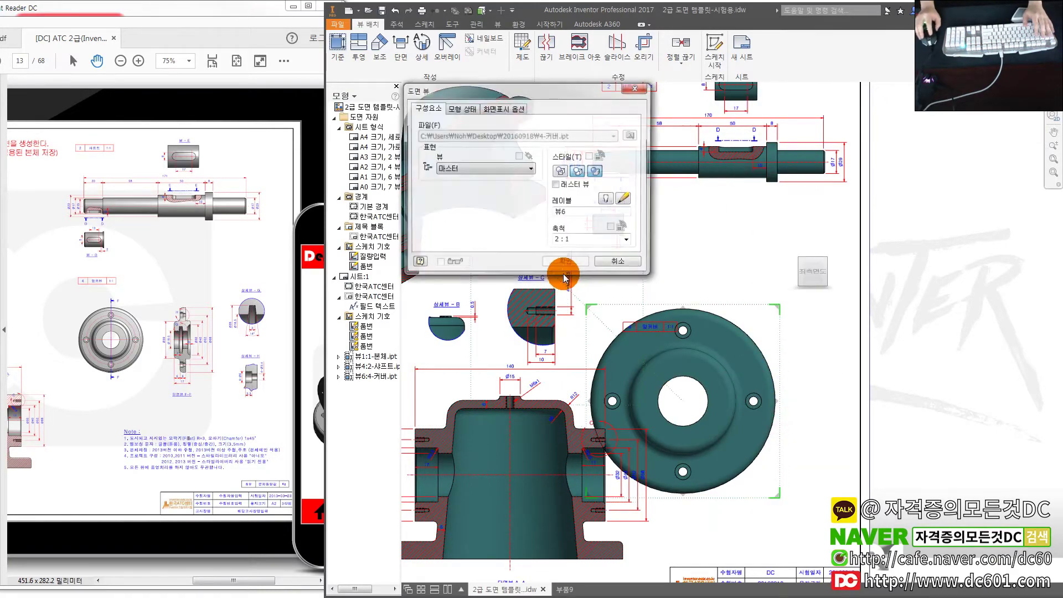
pyautogui.click(627, 241)
pyautogui.click(564, 266)
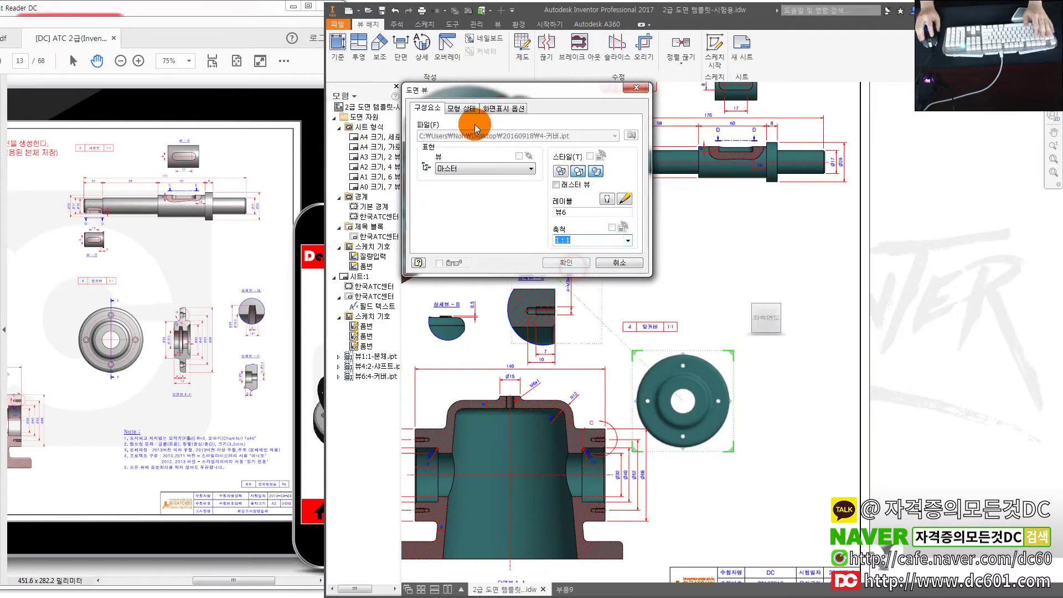
pyautogui.click(503, 108)
pyautogui.click(422, 133)
pyautogui.click(566, 262)
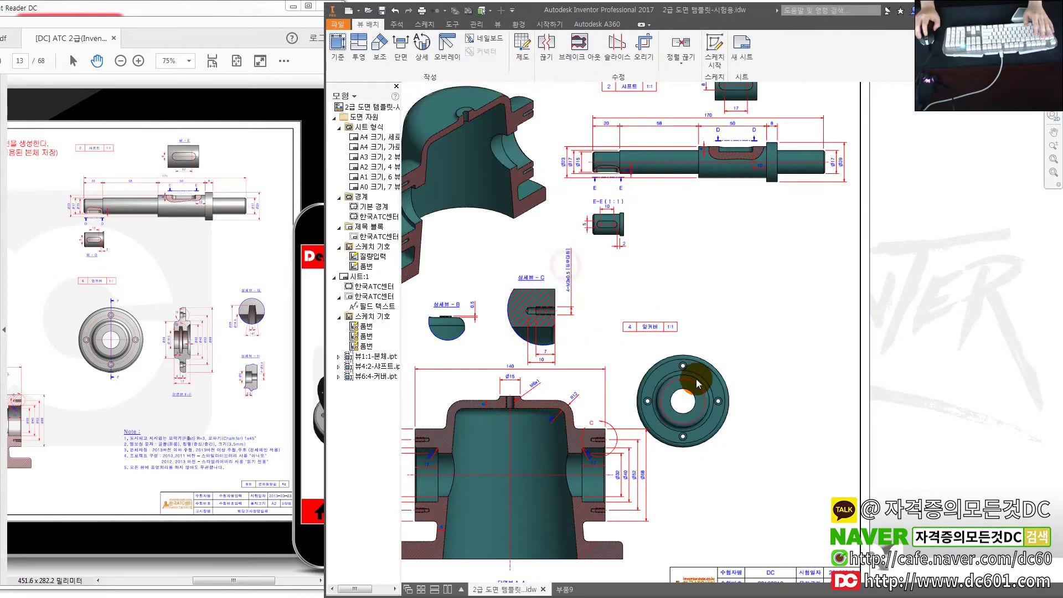
pyautogui.scroll(3, 708, 354)
pyautogui.click(725, 327)
pyautogui.moveTo(720, 310); pyautogui.dragTo(673, 273, button='middle')
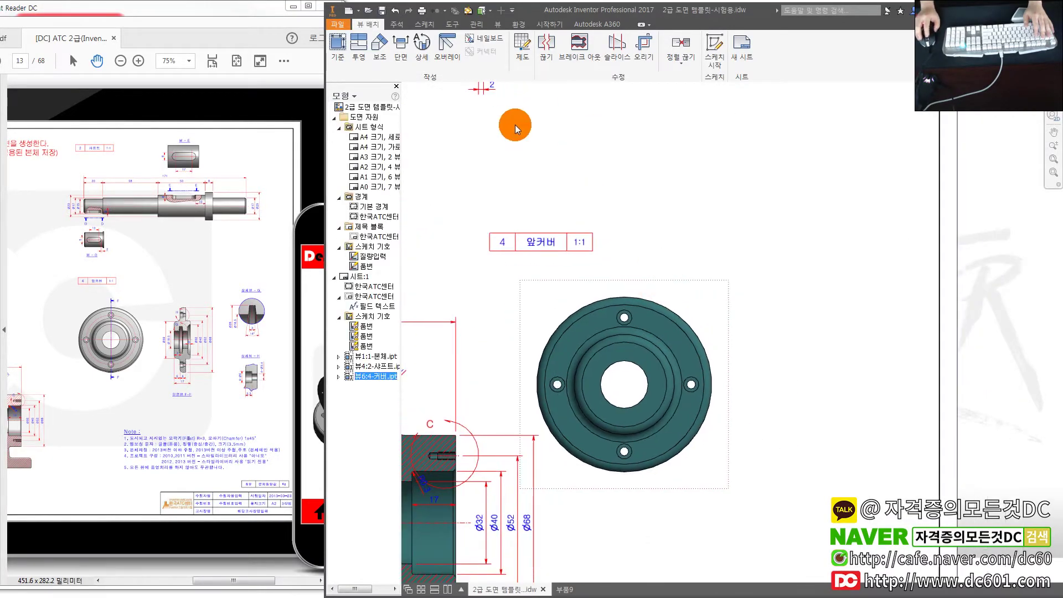
# - Create section F-F through the cover's centre with a vertical cut, placed to its right
pyautogui.click(400, 49)
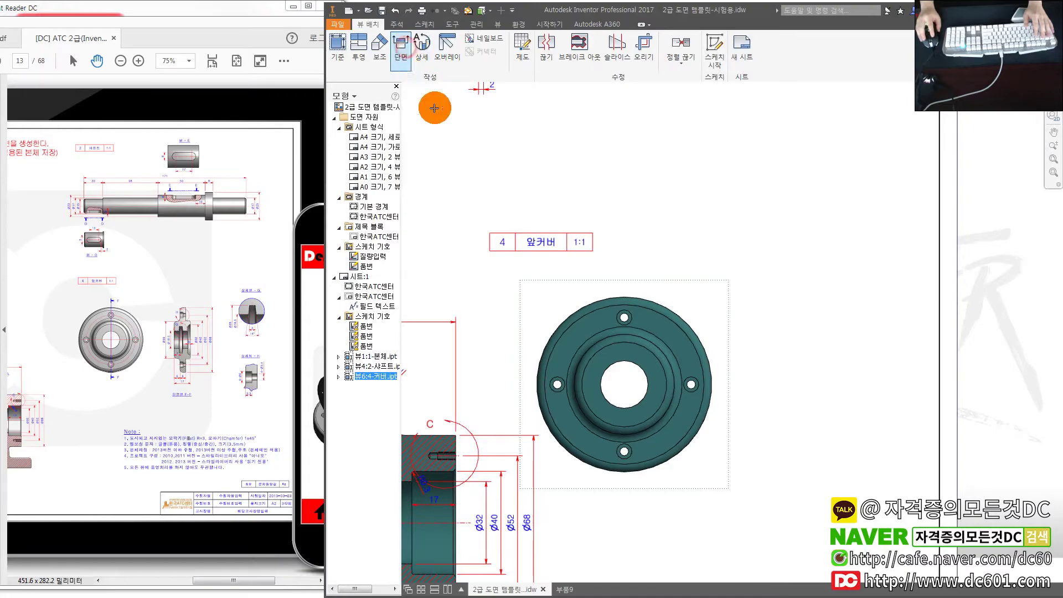
pyautogui.click(626, 286)
pyautogui.click(624, 494)
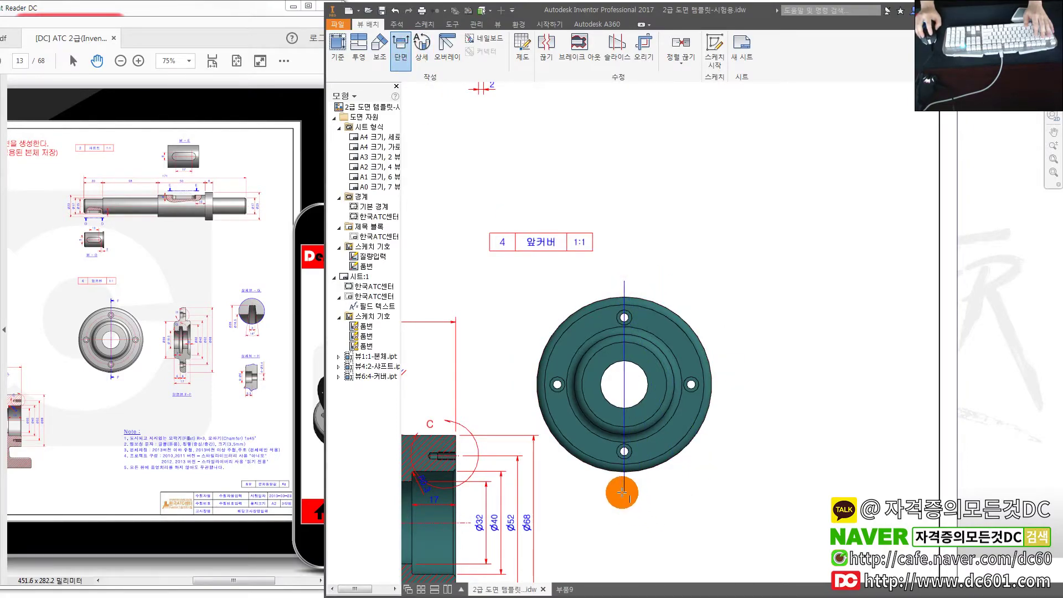
pyautogui.rightClick(630, 489)
pyautogui.click(669, 484)
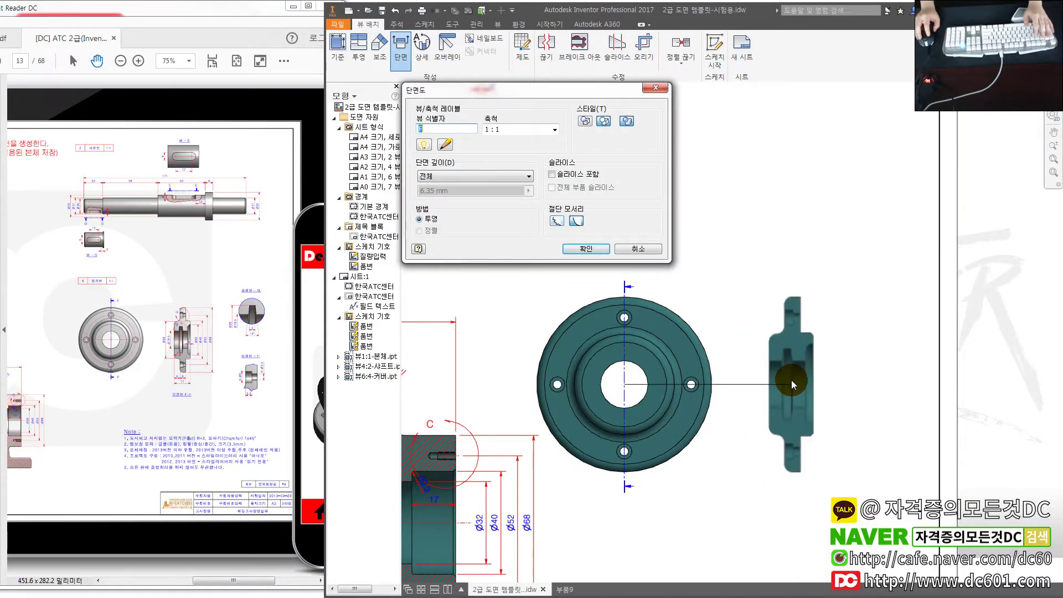
pyautogui.click(792, 384)
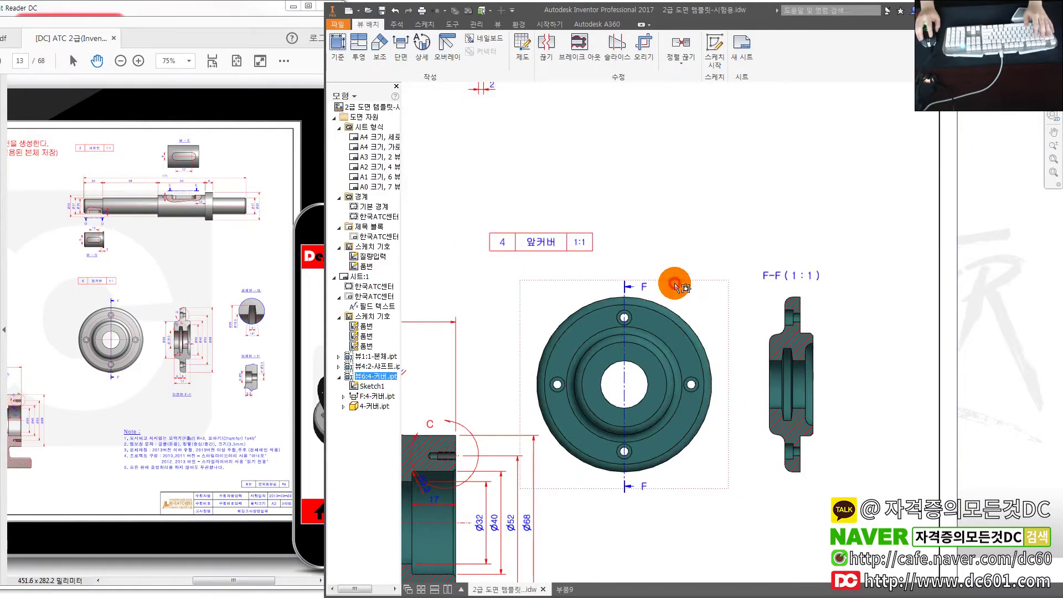
# - Move the 앞커버 label up and shift the cover and F-F views up-left
pyautogui.scroll(3, 675, 285)
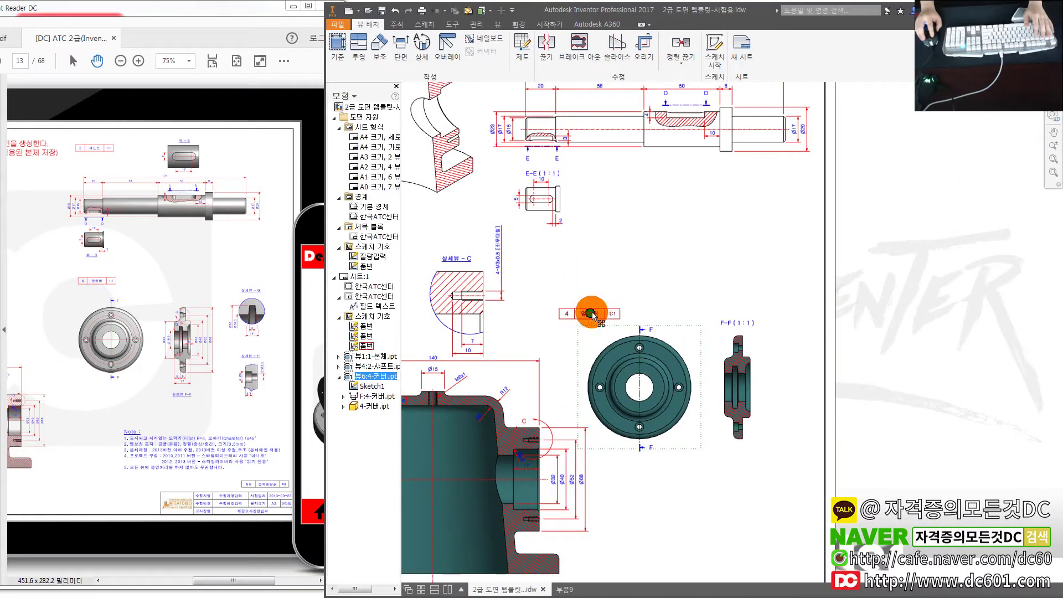
pyautogui.moveTo(592, 314); pyautogui.dragTo(586, 281)
pyautogui.moveTo(666, 327); pyautogui.dragTo(644, 305)
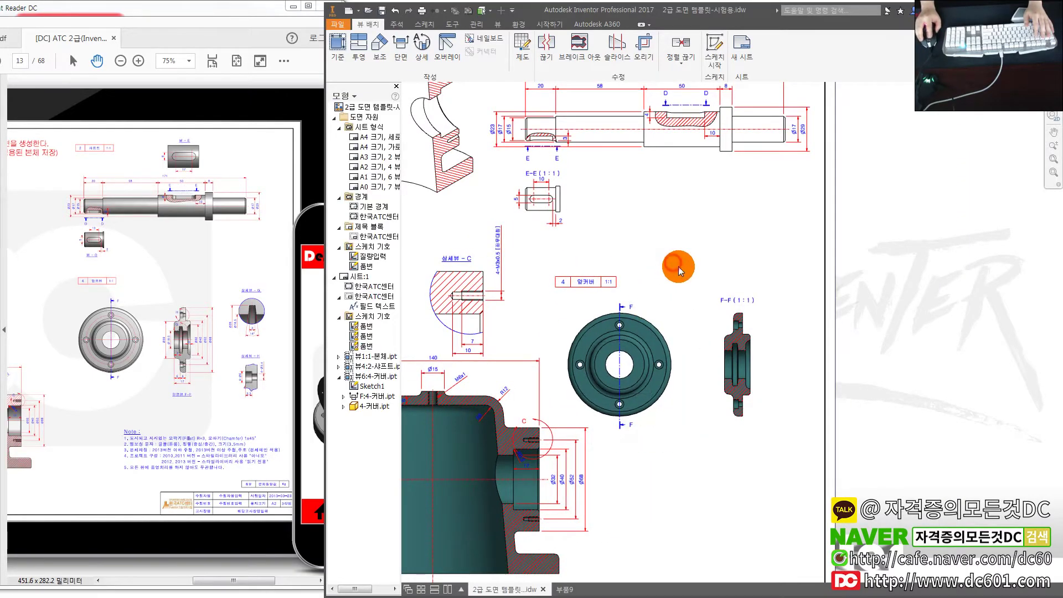
pyautogui.scroll(5, 679, 267)
pyautogui.scroll(-3, 825, 343)
pyautogui.scroll(-3, 809, 304)
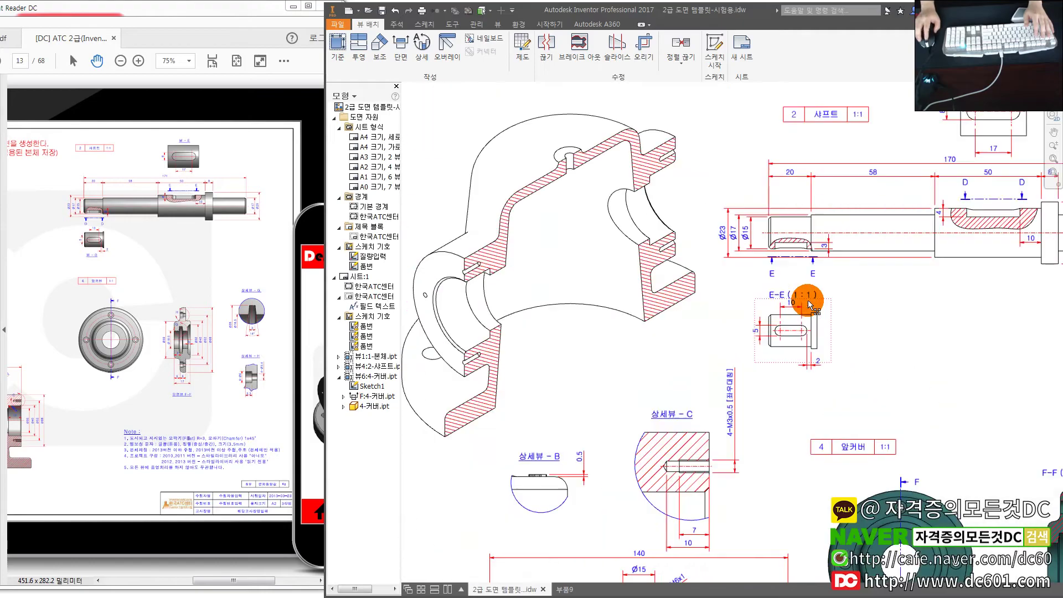
pyautogui.scroll(4, 810, 303)
pyautogui.scroll(-1, 776, 332)
pyautogui.scroll(-2, 803, 343)
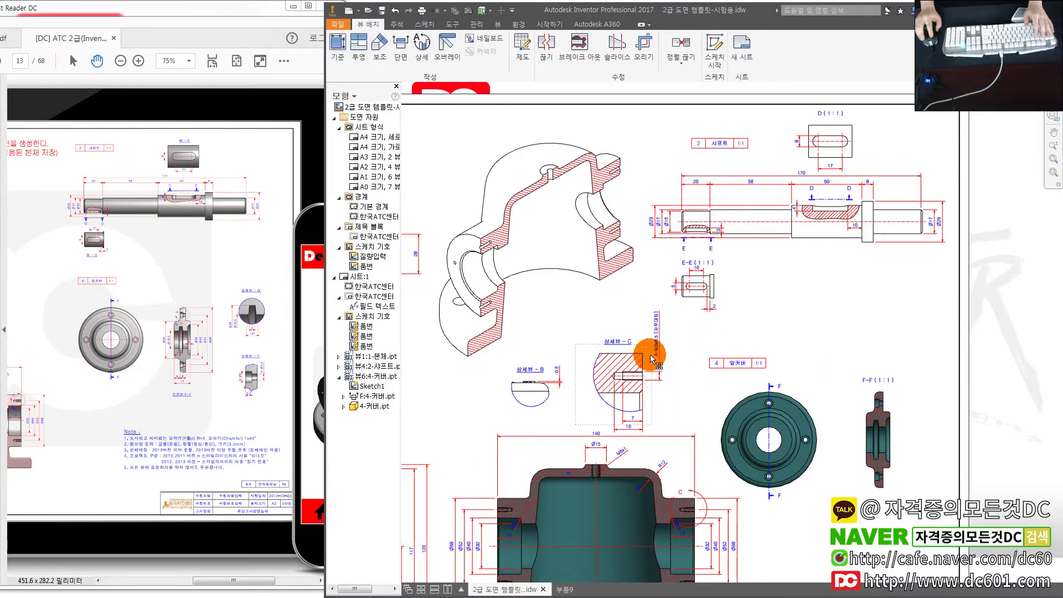
pyautogui.moveTo(806, 350); pyautogui.dragTo(773, 339, button='middle')
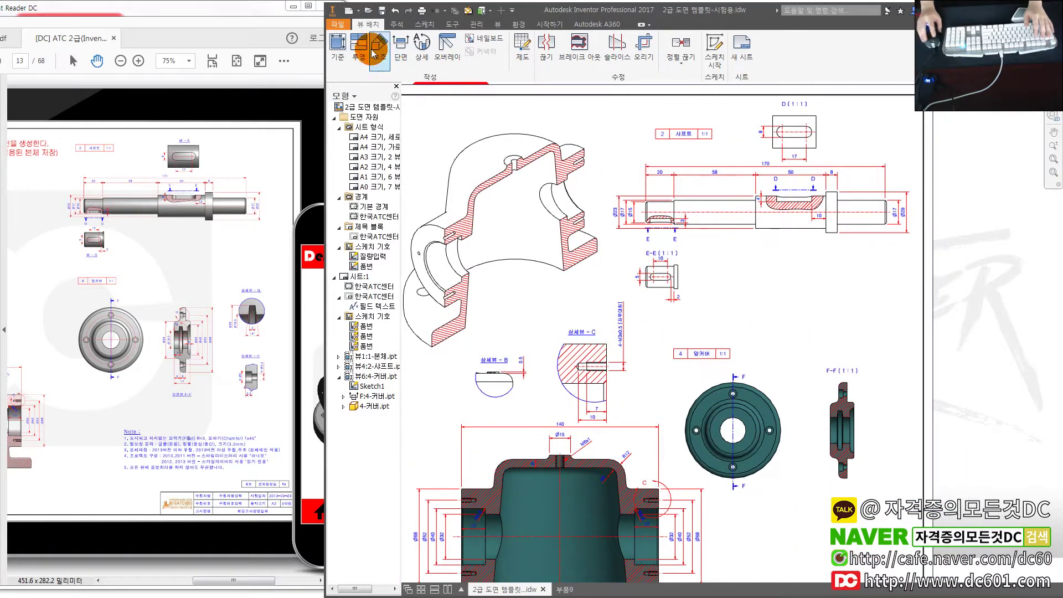
# - Export the finished drawing sheet as a PDF saved to the Desktop
pyautogui.click(338, 25)
pyautogui.click(387, 161)
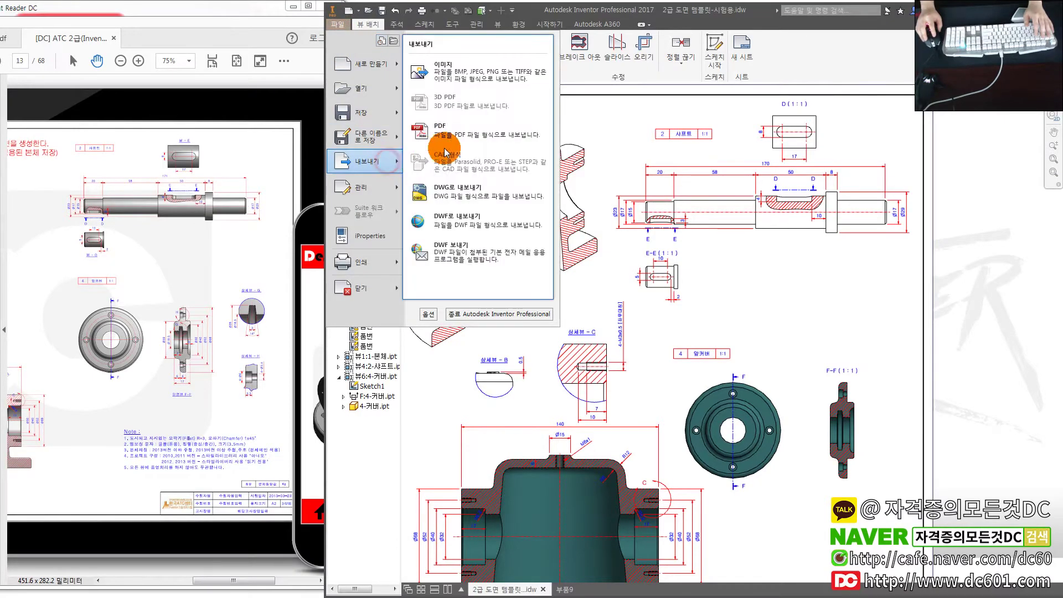
pyautogui.click(446, 135)
pyautogui.click(714, 235)
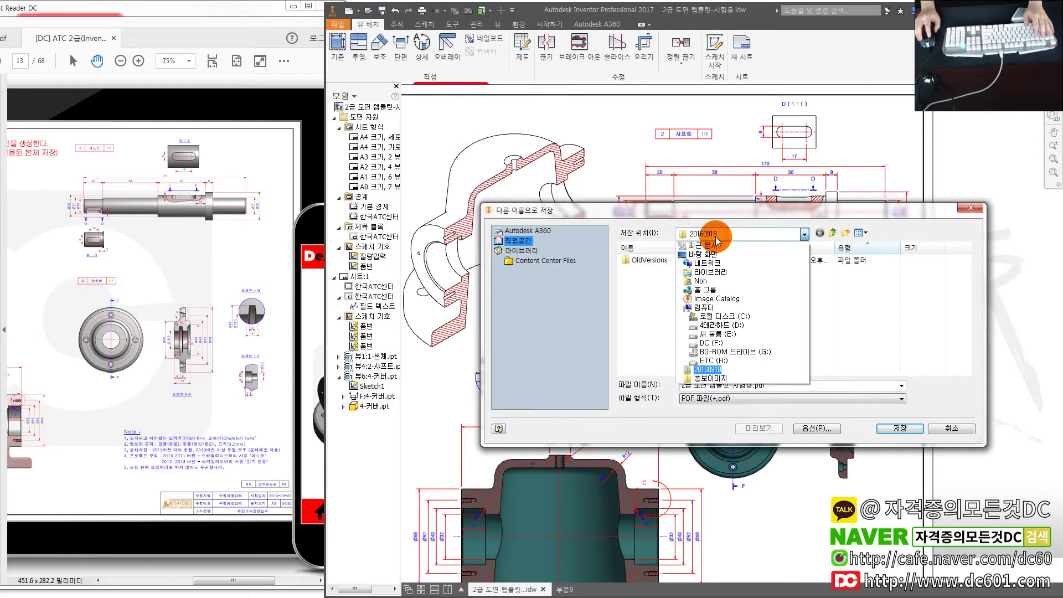
pyautogui.click(702, 254)
pyautogui.click(901, 426)
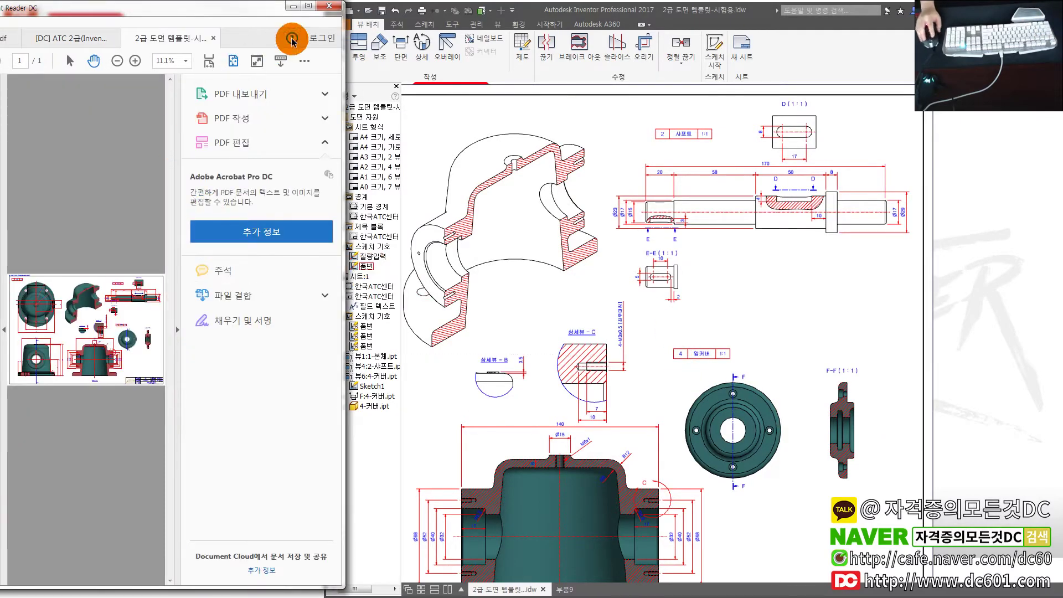
# - Maximize the exported PDF in Acrobat Reader and compare it with the Inventor drawing
pyautogui.click(306, 7)
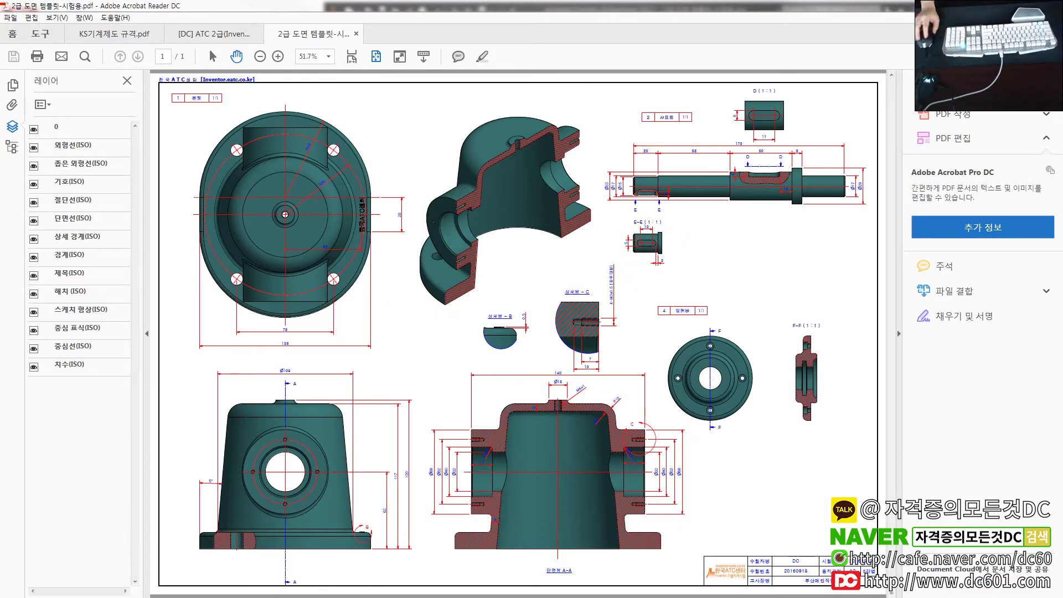
pyautogui.hotkey('alt', 'F4')
pyautogui.click(659, 300)
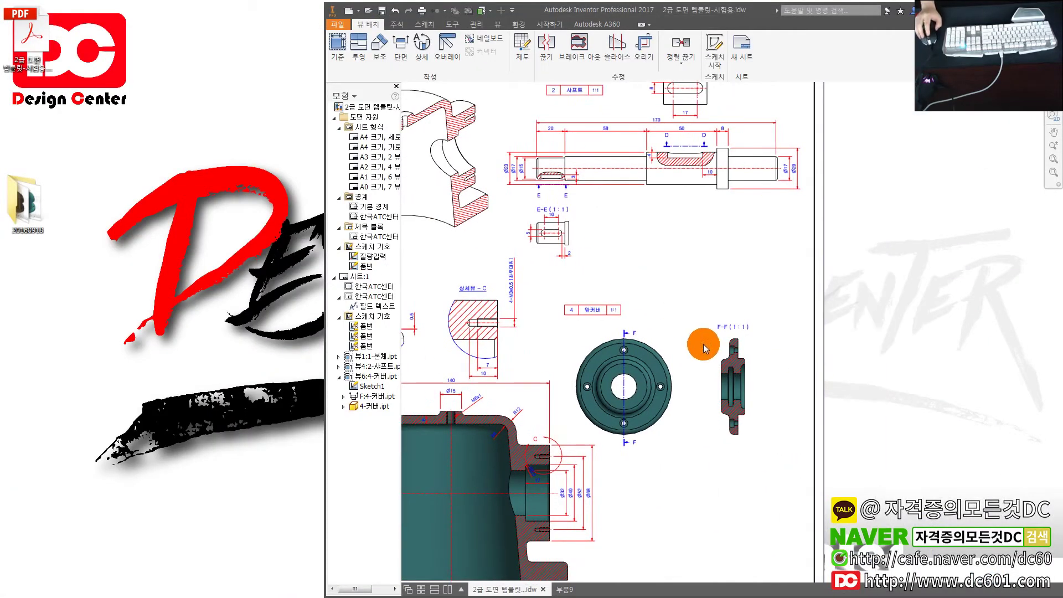
pyautogui.scroll(3, 700, 337)
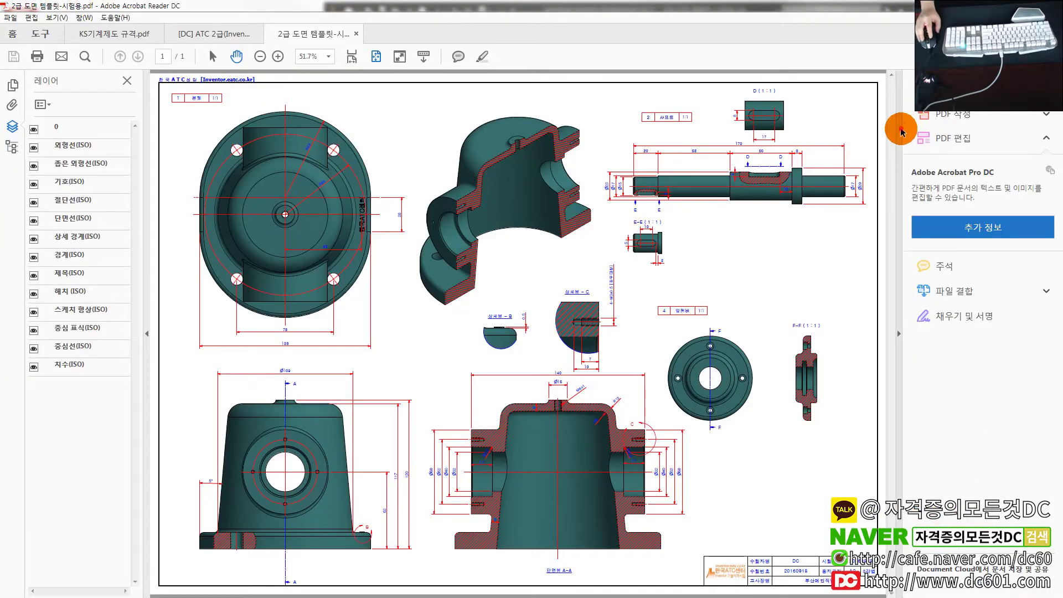
# - Hide Acrobat's side tools pane to widen the page, then return to the Inventor drawing
pyautogui.click(901, 132)
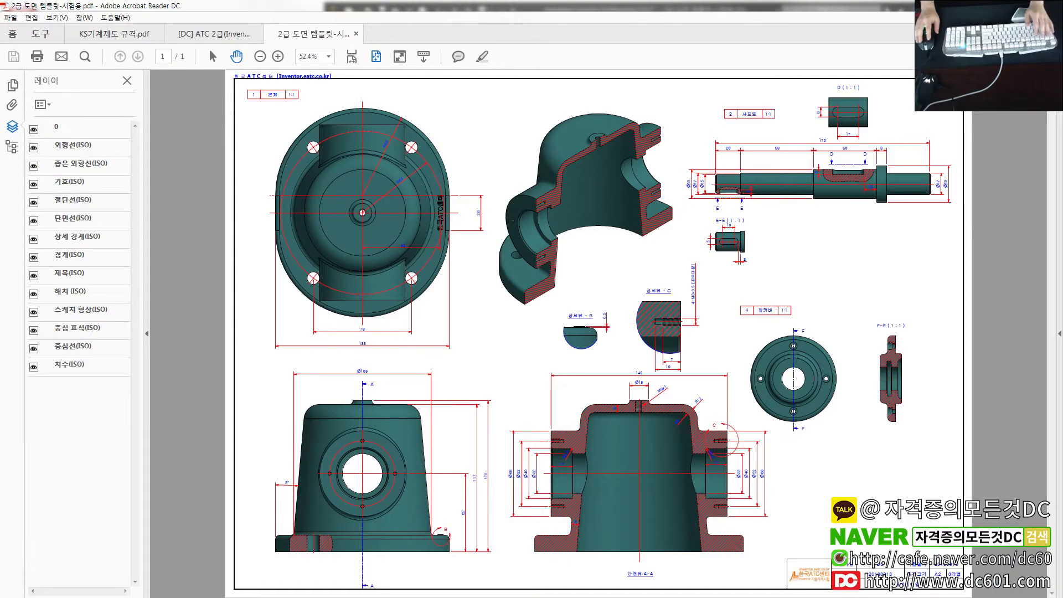
pyautogui.hotkey('alt', 'F4')
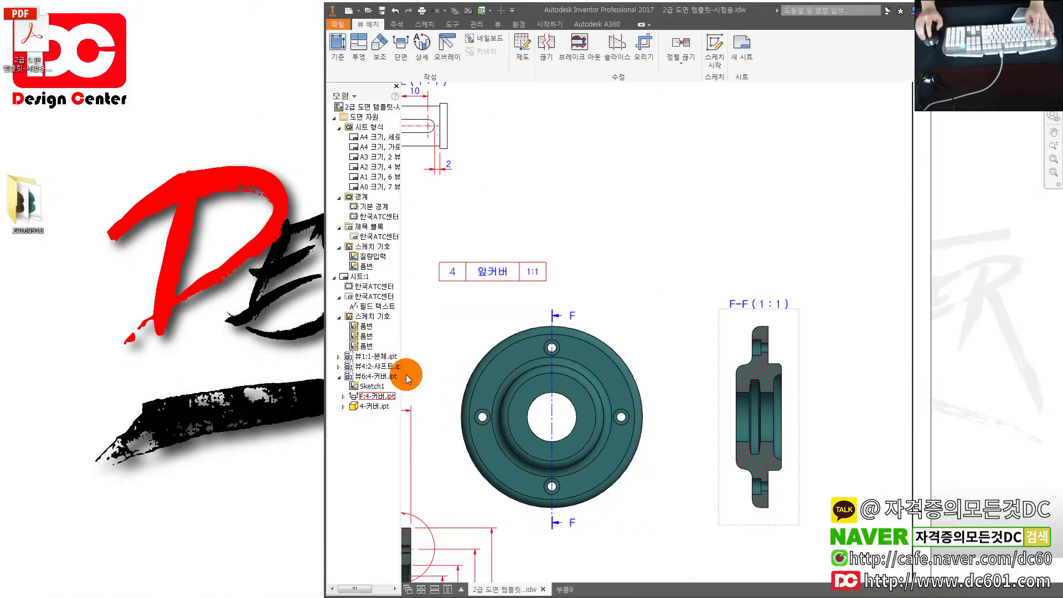
pyautogui.moveTo(408, 379); pyautogui.dragTo(1018, 474)
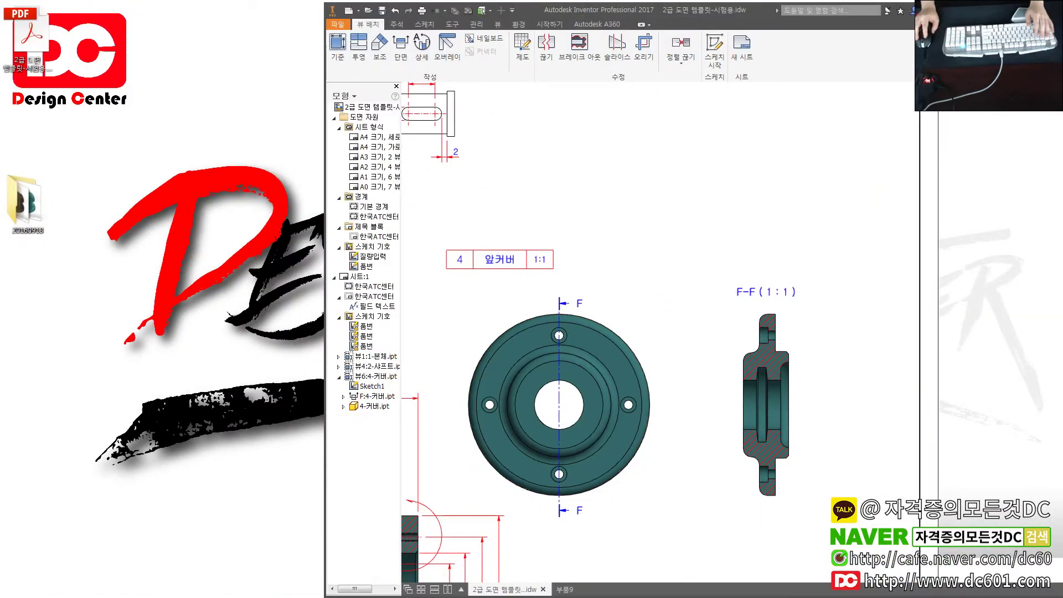
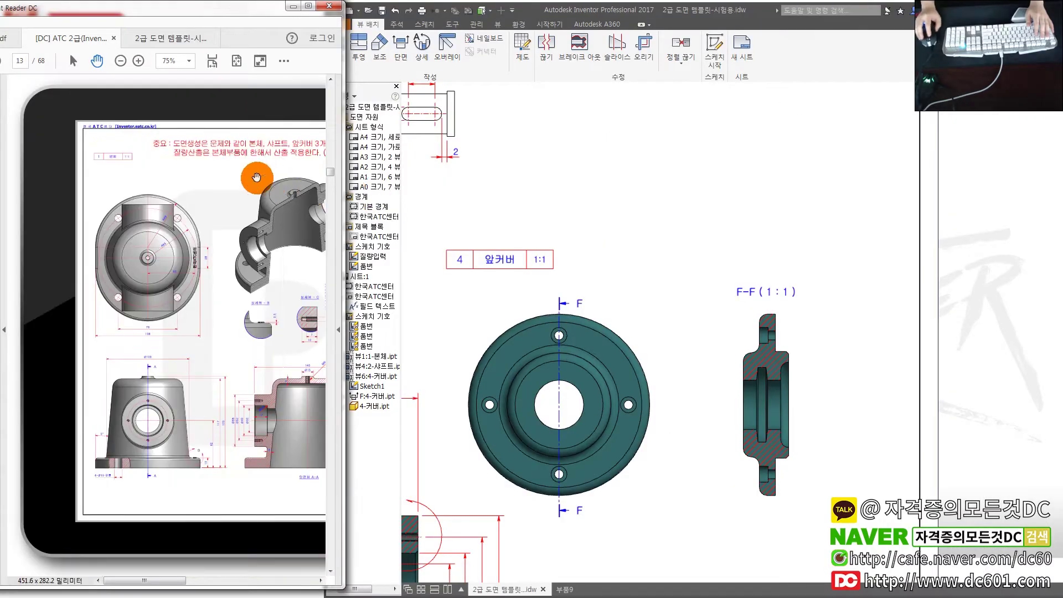
# - Pan the reference PDF to reveal more of the page and select the F-F section view
pyautogui.moveTo(304, 244); pyautogui.dragTo(47, 247)
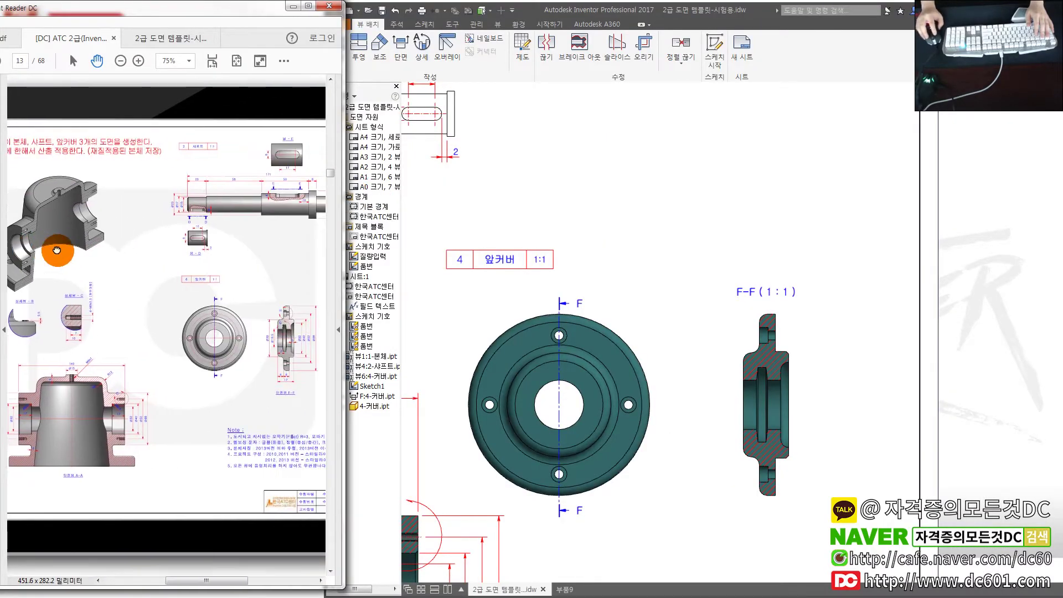
pyautogui.moveTo(222, 260); pyautogui.dragTo(86, 264)
pyautogui.moveTo(154, 257); pyautogui.dragTo(104, 258)
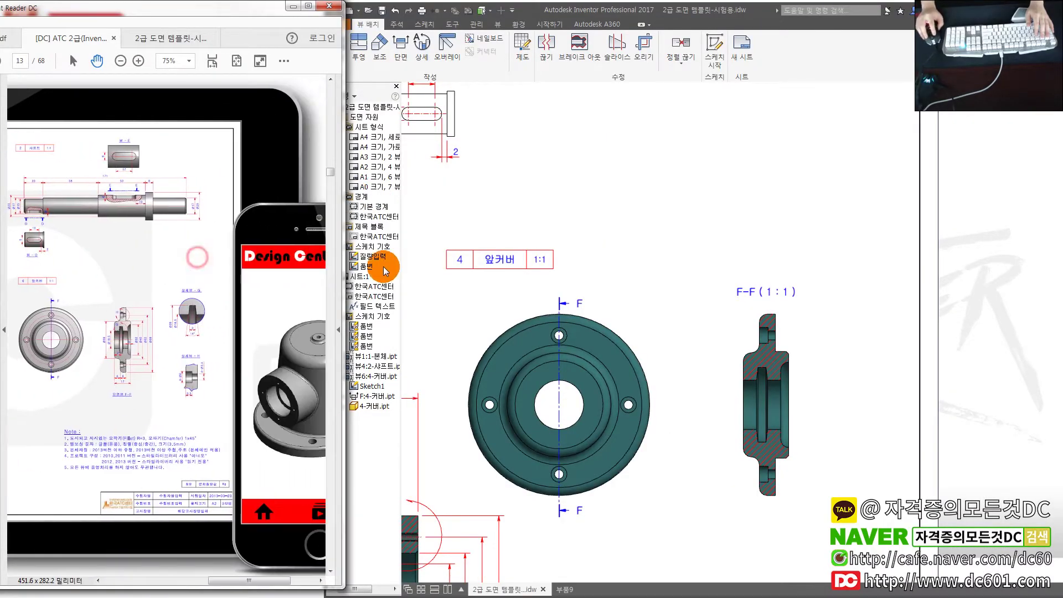
pyautogui.click(735, 304)
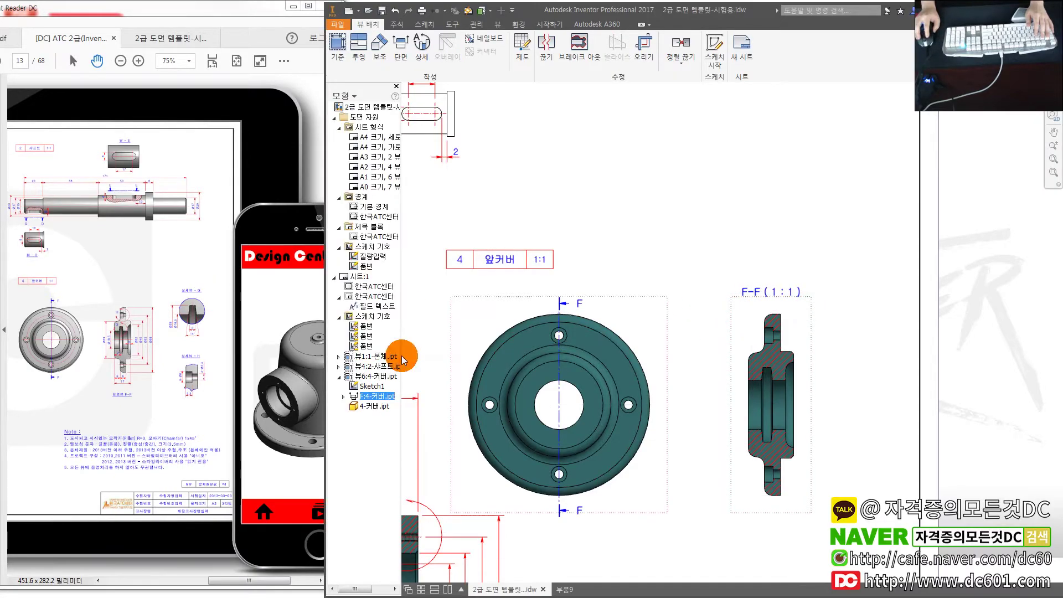
# - Zoom the reference PDF onto the 앞커버 front view and centre that view in the drawing
pyautogui.click(95, 338)
pyautogui.keyDown('ctrl'); pyautogui.scroll(2, 91, 333); pyautogui.keyUp('ctrl')
pyautogui.keyDown('ctrl'); pyautogui.scroll(2, 111, 341); pyautogui.keyUp('ctrl')
pyautogui.moveTo(118, 342); pyautogui.dragTo(321, 346)
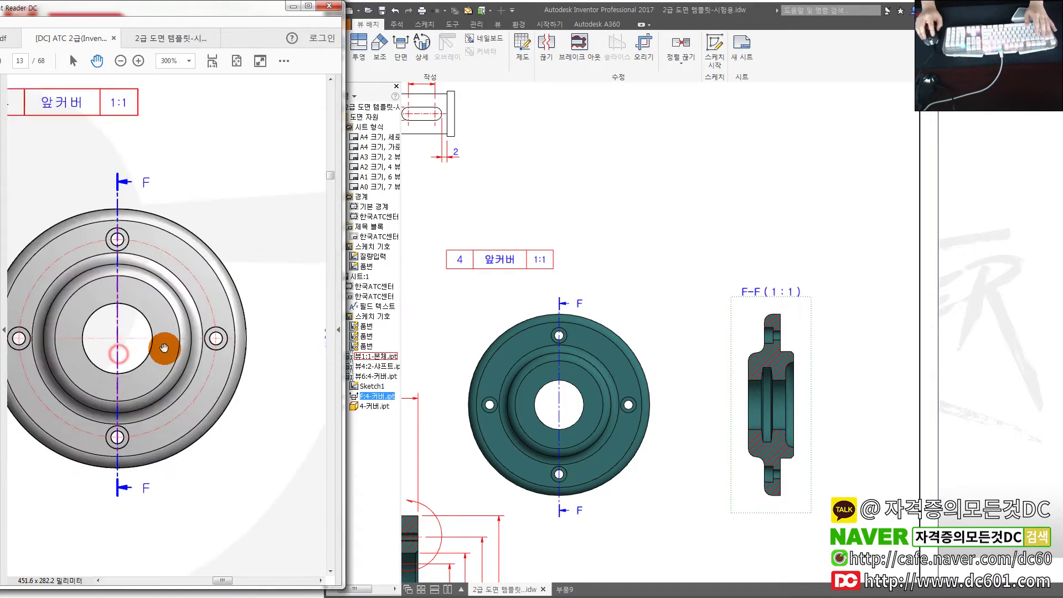
pyautogui.moveTo(161, 346); pyautogui.dragTo(249, 345)
pyautogui.click(605, 327)
pyautogui.moveTo(558, 350); pyautogui.dragTo(646, 310, button='middle')
pyautogui.scroll(3, 642, 312)
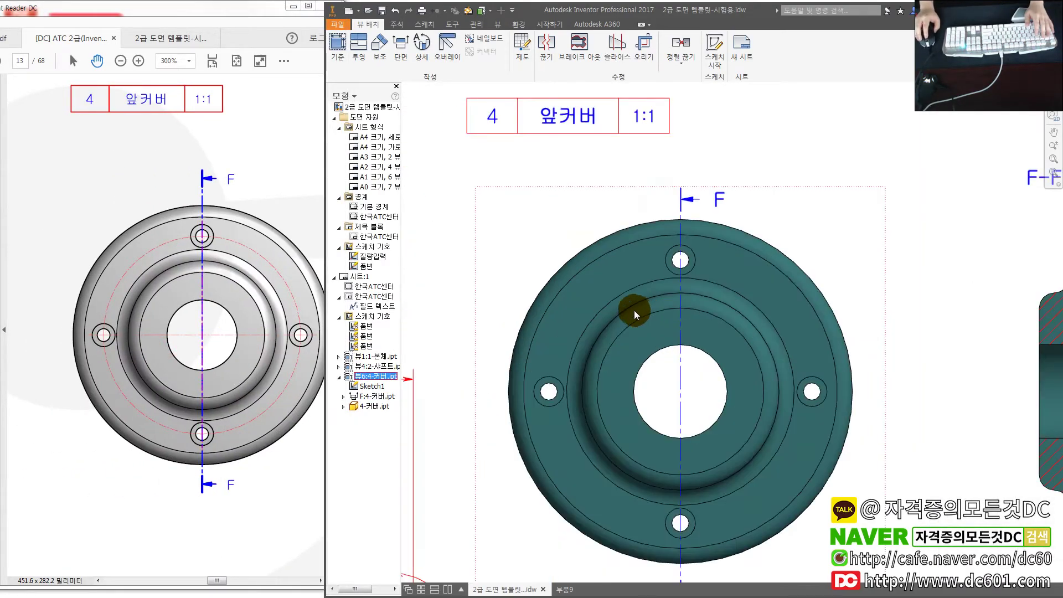
pyautogui.click(402, 25)
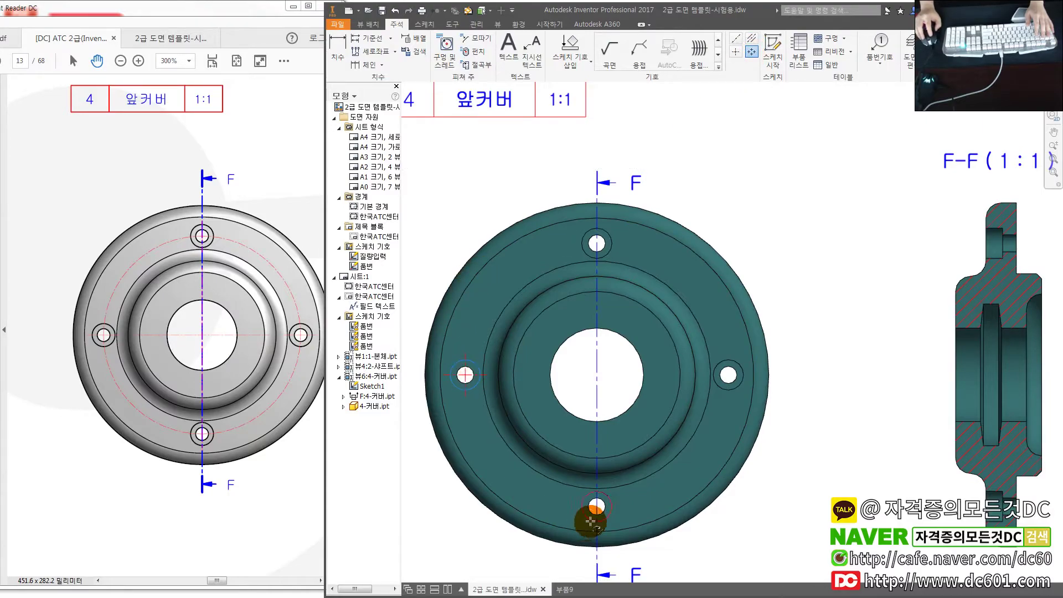
# - Add a centred pattern of centre marks on the bolt holes around the central circle
pyautogui.click(751, 52)
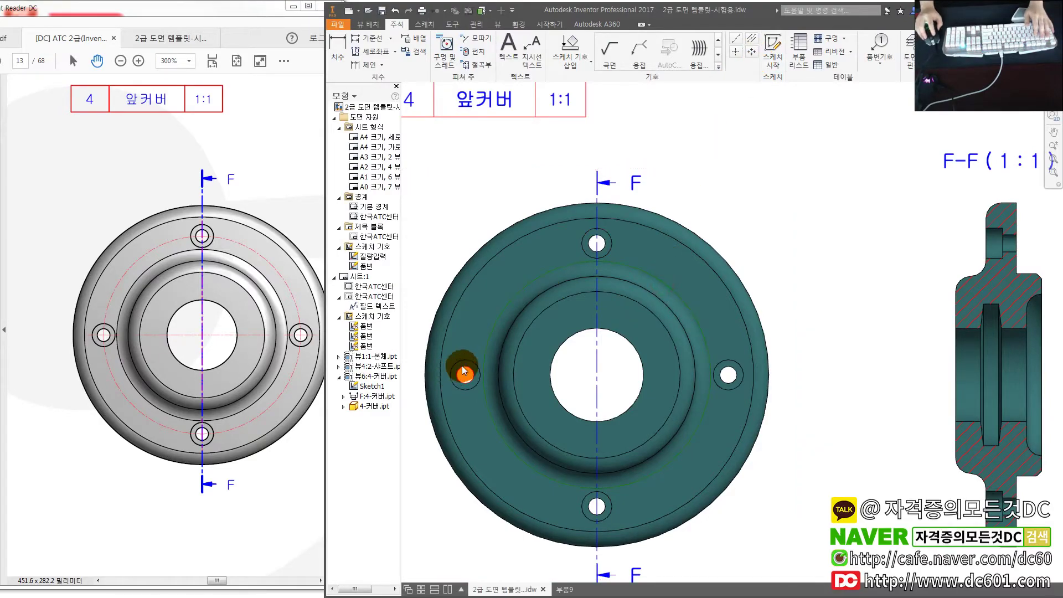
pyautogui.click(596, 506)
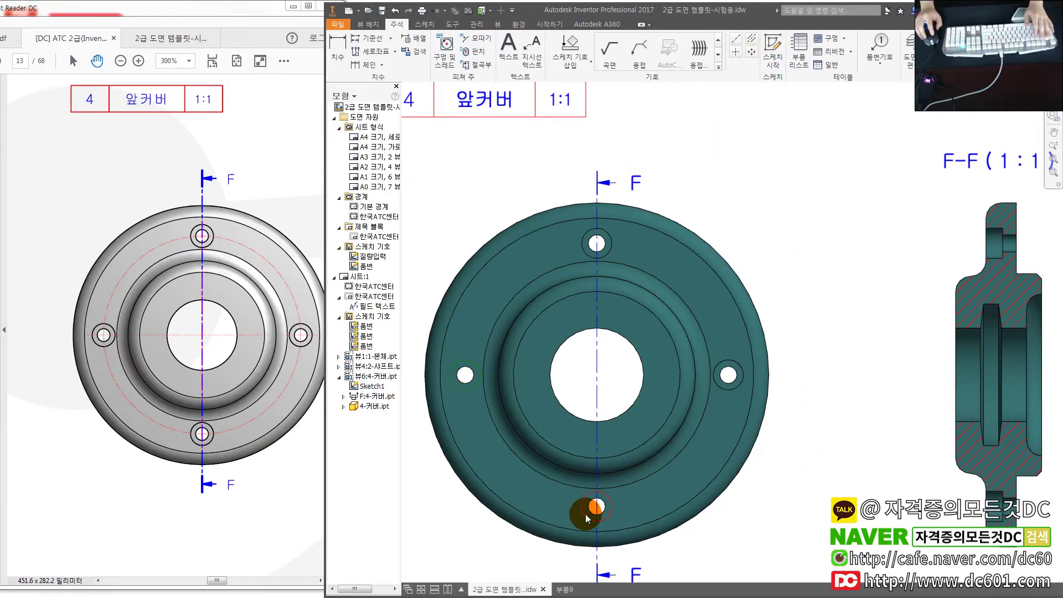
pyautogui.click(751, 52)
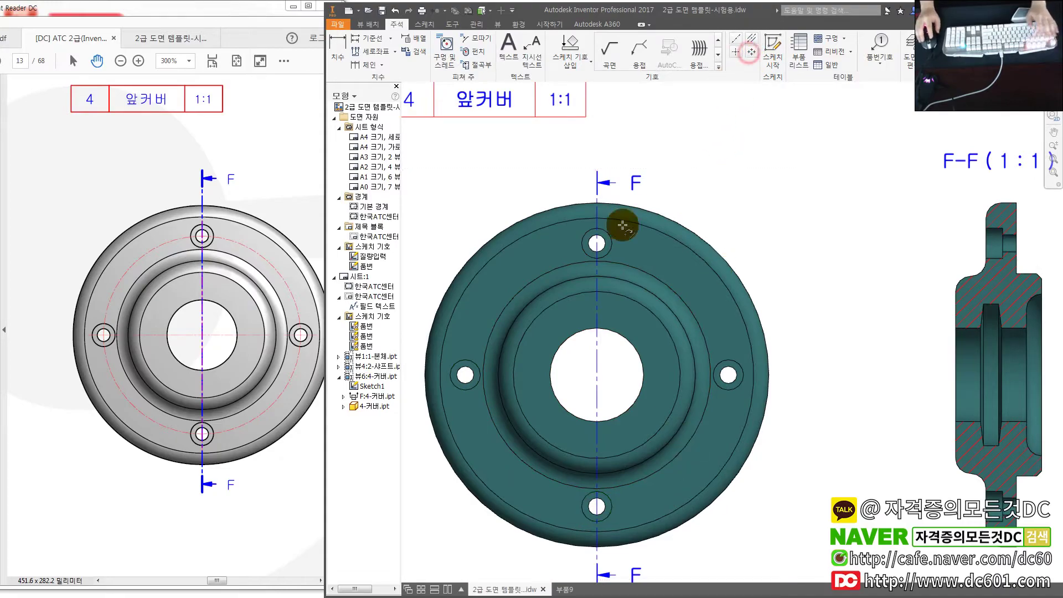
pyautogui.click(641, 272)
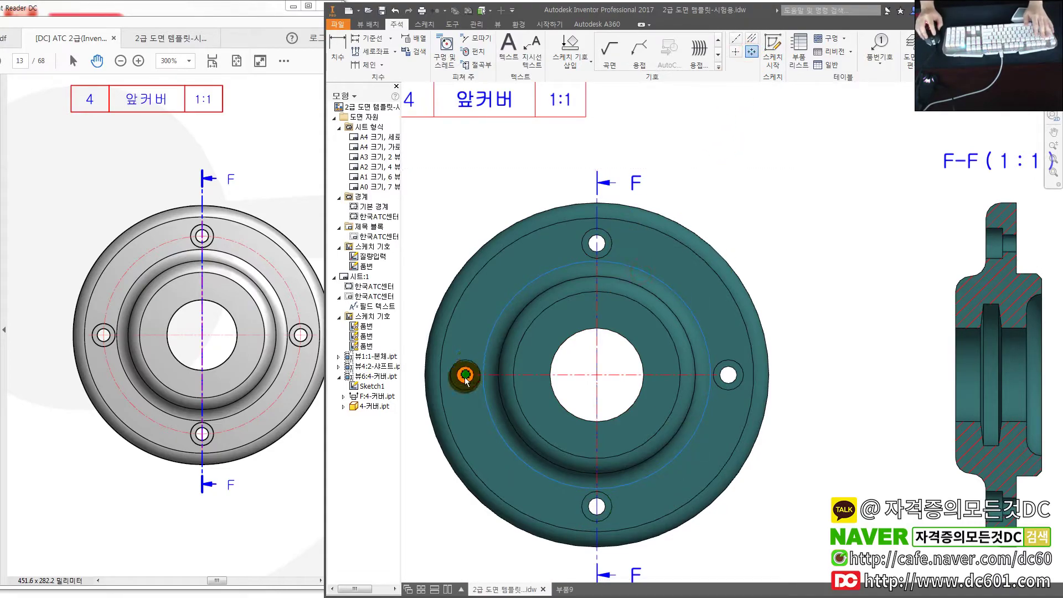
pyautogui.click(729, 376)
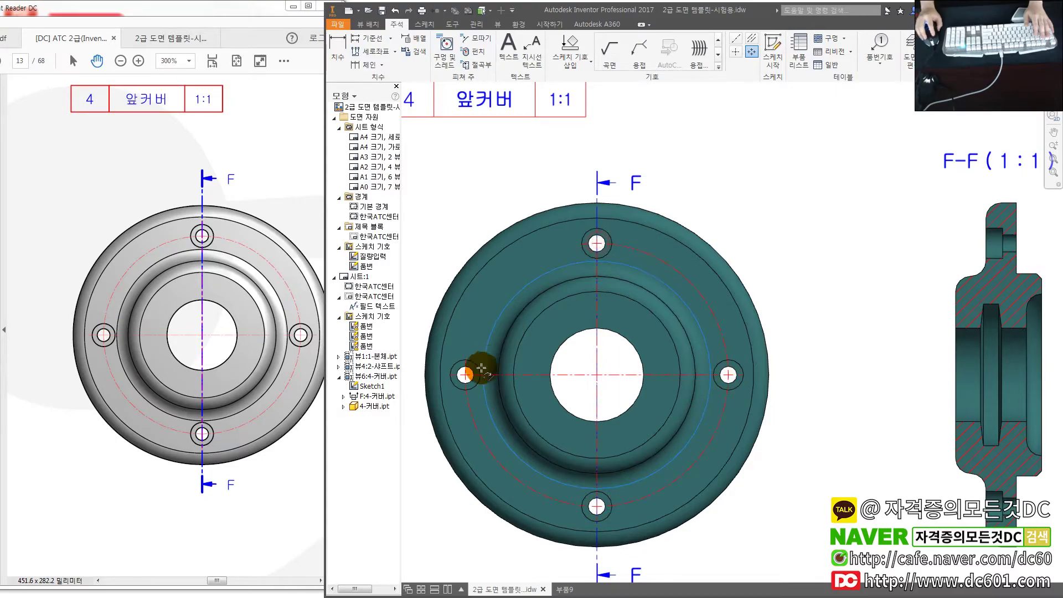
pyautogui.rightClick(467, 376)
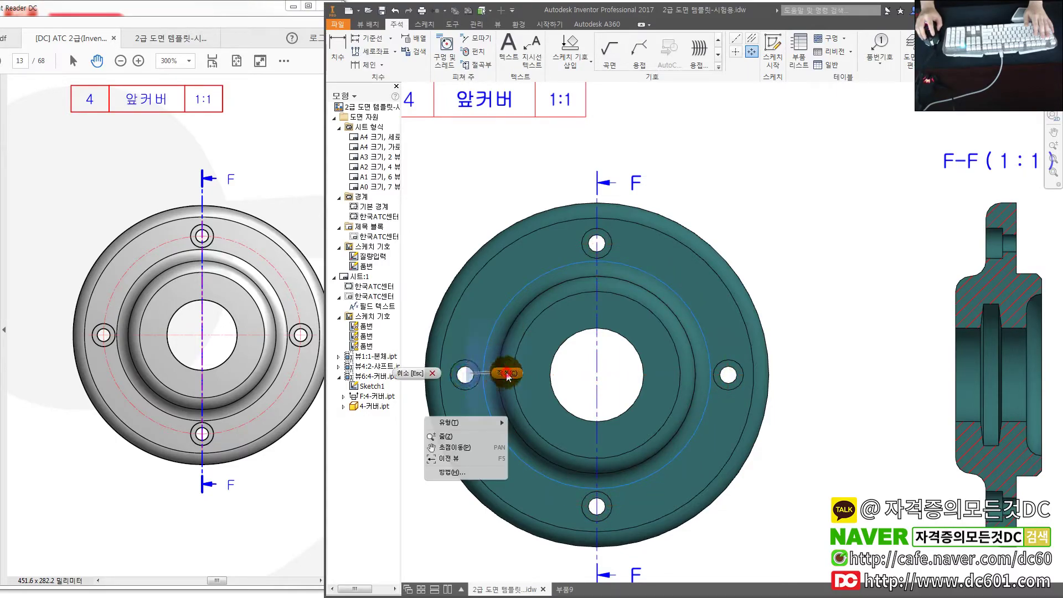
pyautogui.click(482, 418)
# - Pan the drawing and bring the reference PDF forward for comparison
pyautogui.scroll(-3, 678, 423)
pyautogui.moveTo(744, 434); pyautogui.dragTo(634, 424, button='middle')
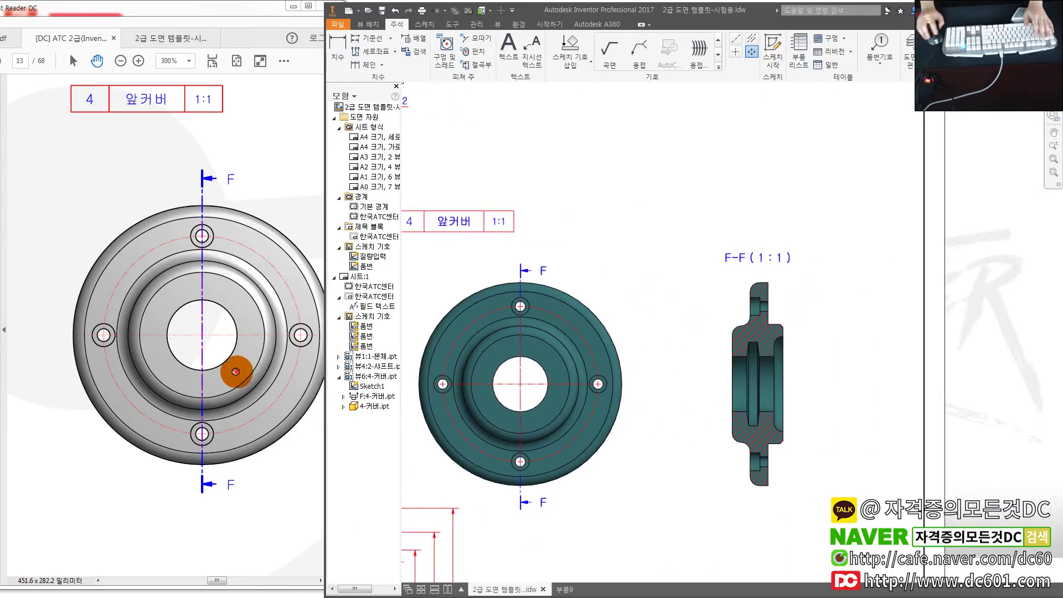
pyautogui.click(237, 367)
pyautogui.hscroll(3, 233, 363)
# - Dimension the F-F section bores with 18.5 and 39 on the left side
pyautogui.hscroll(4, 194, 354)
pyautogui.click(679, 410)
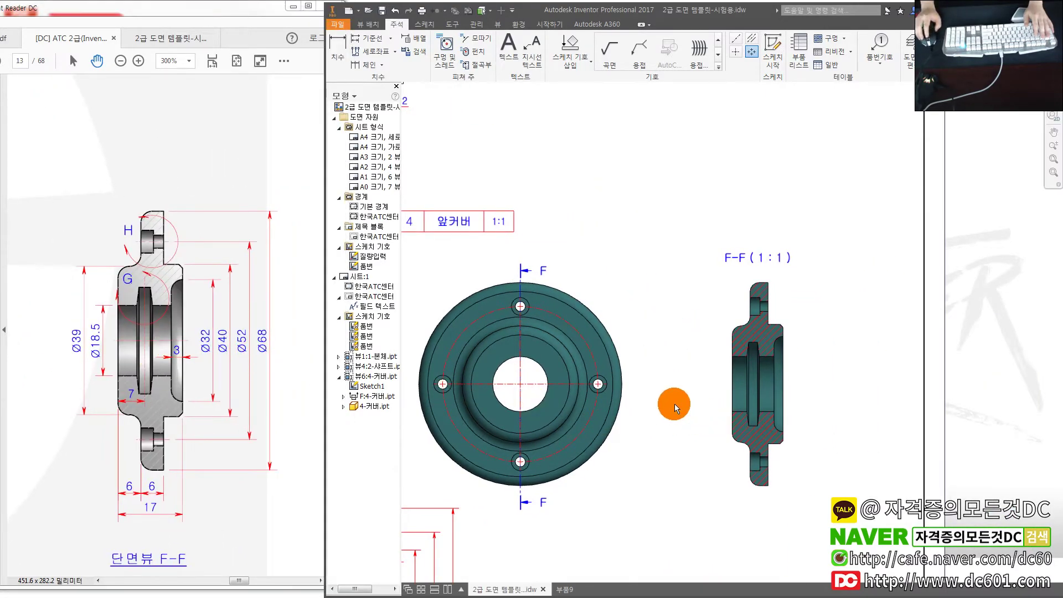
pyautogui.scroll(3, 675, 403)
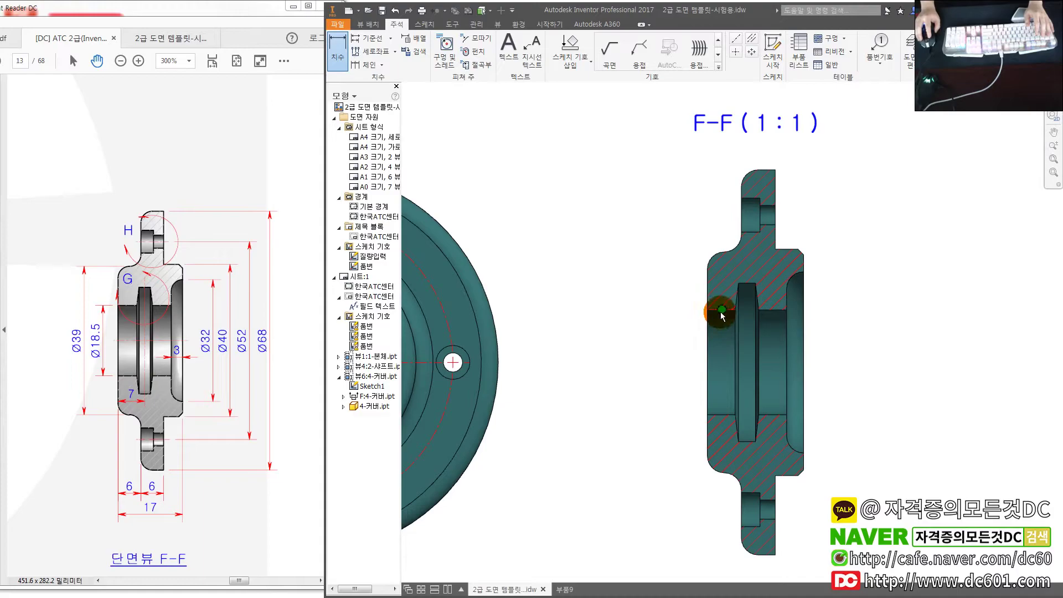
pyautogui.click(721, 310)
pyautogui.click(720, 414)
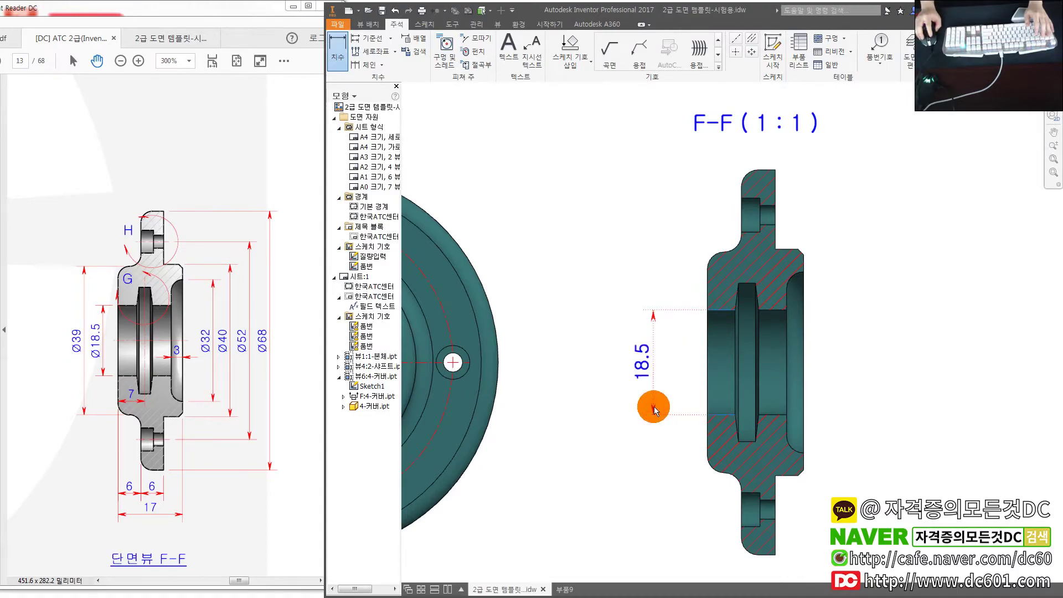
pyautogui.click(654, 407)
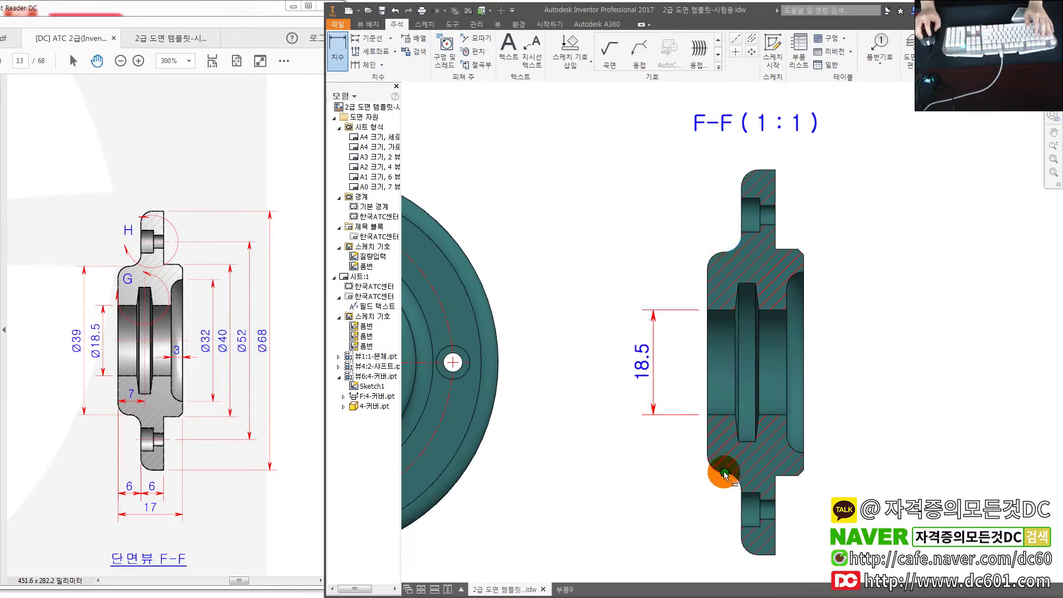
pyautogui.click(620, 447)
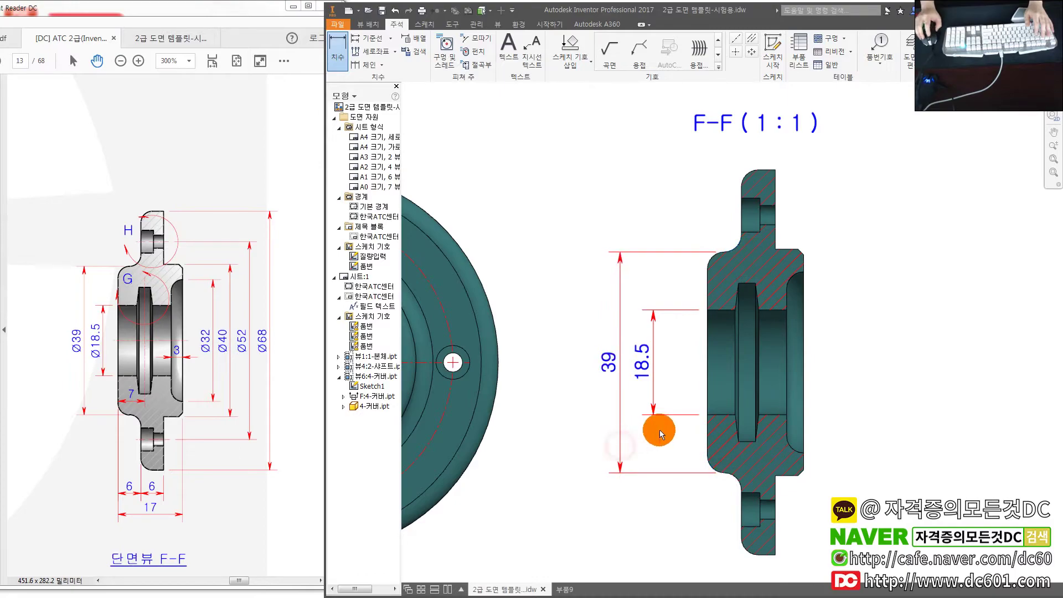
pyautogui.moveTo(637, 431); pyautogui.dragTo(548, 437, button='middle')
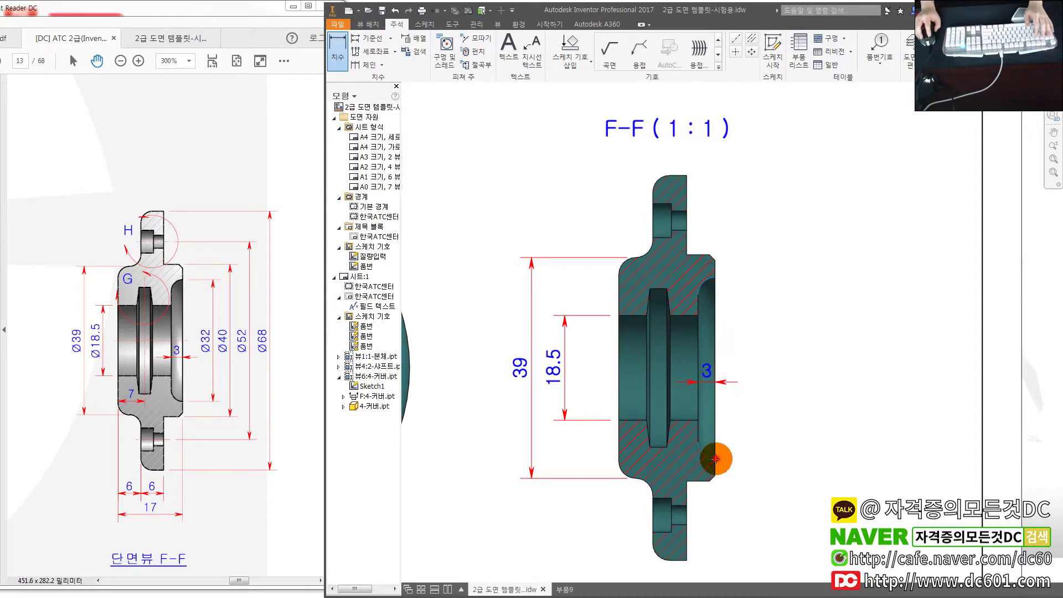
# - Add the 32 and 40 dimensions on the right of the F-F section
pyautogui.click(716, 459)
pyautogui.click(780, 448)
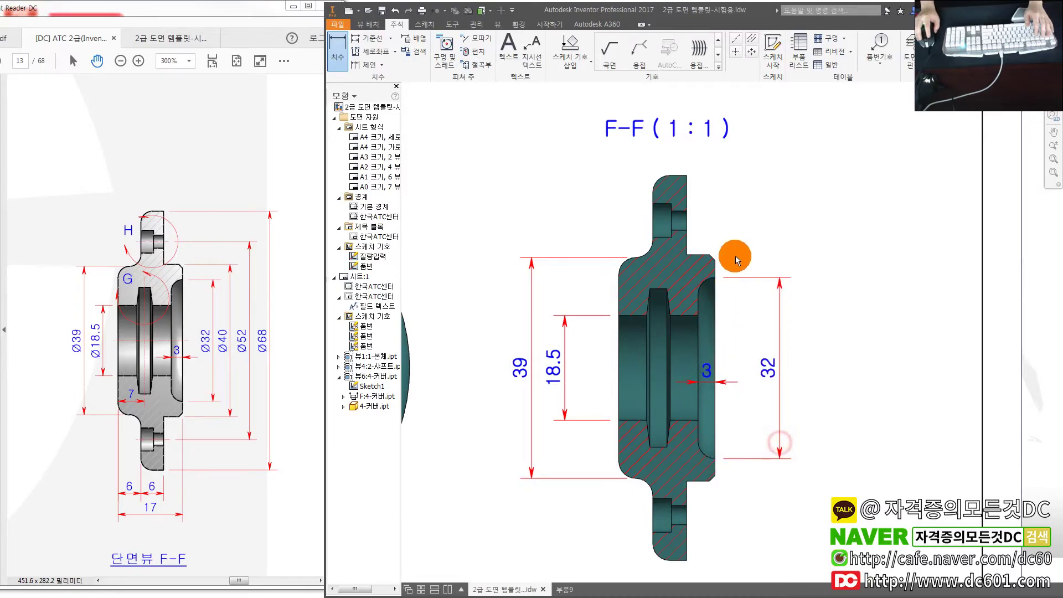
pyautogui.click(699, 482)
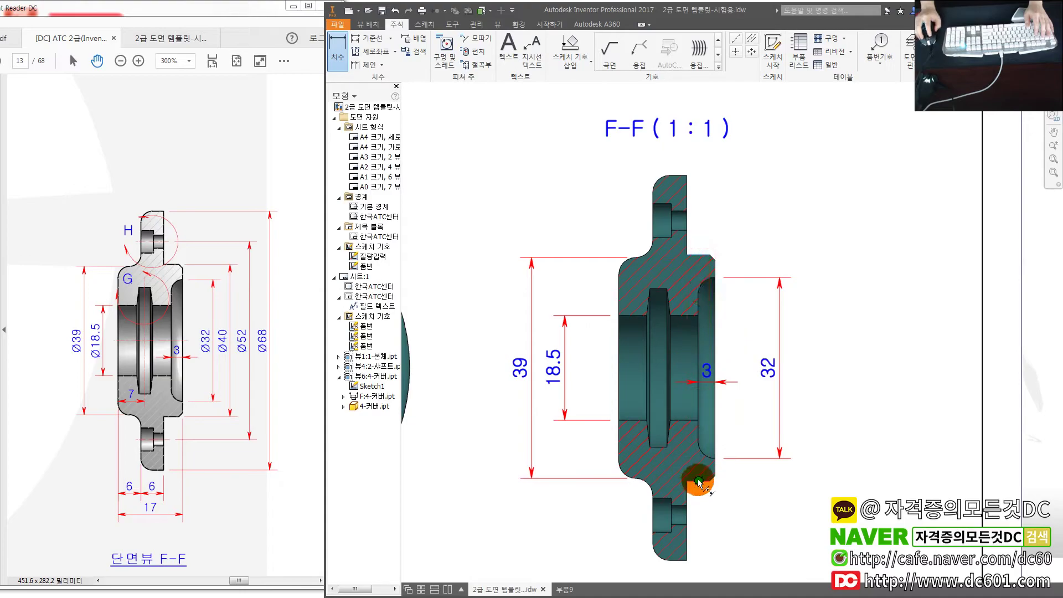
pyautogui.click(752, 475)
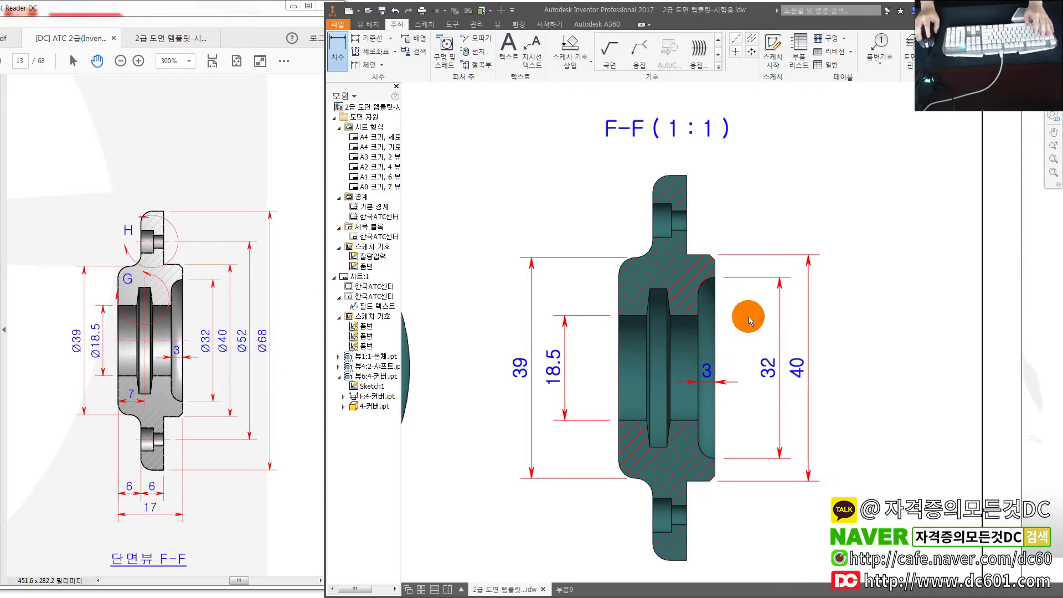
pyautogui.moveTo(702, 297); pyautogui.dragTo(687, 333, button='middle')
pyautogui.click(477, 25)
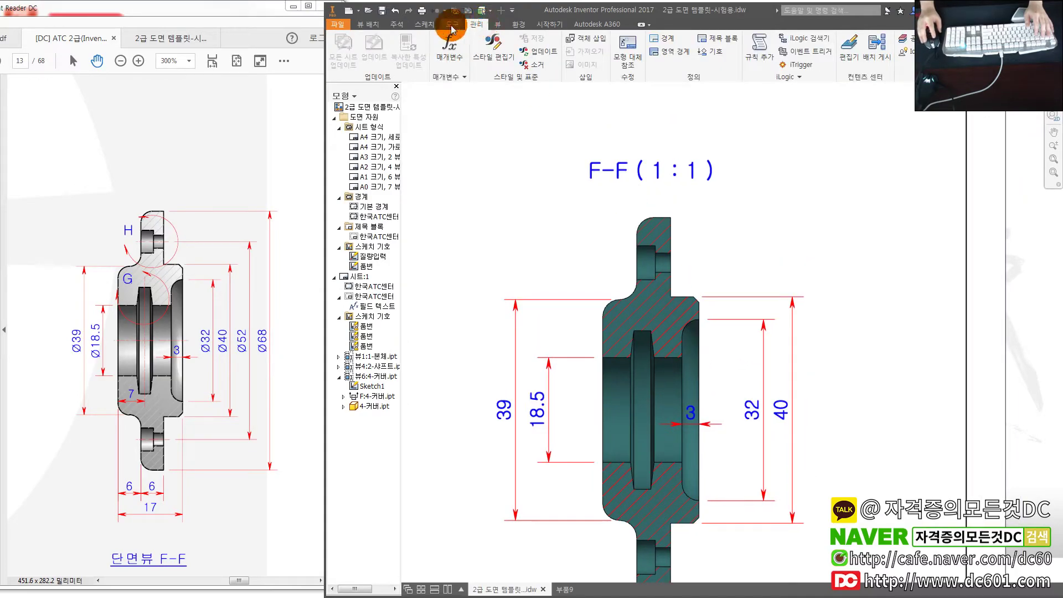
# - Extend the F-F section's dashed centre line further to the left
pyautogui.click(479, 25)
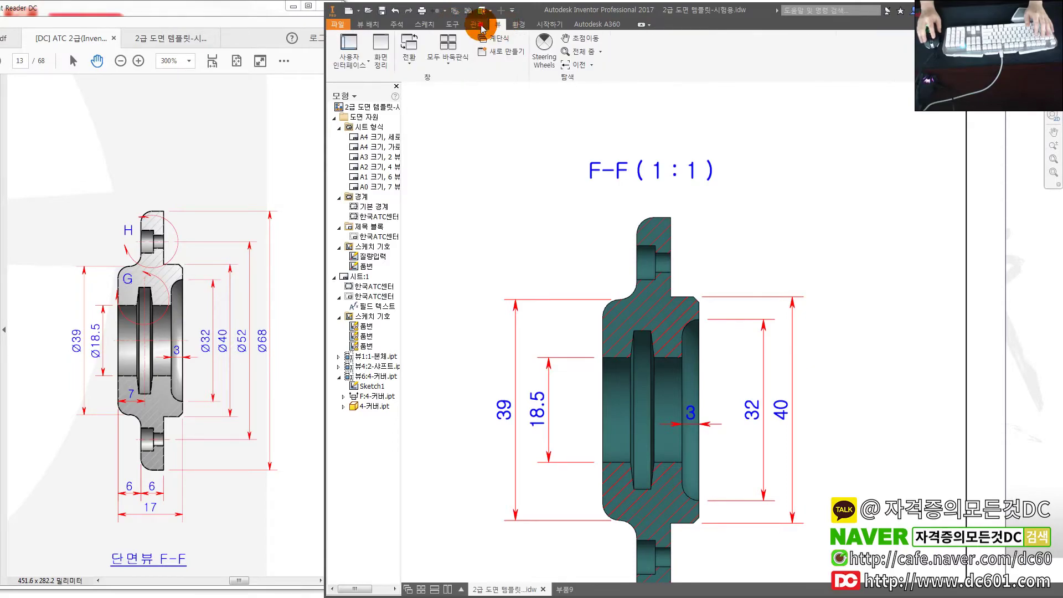
pyautogui.click(395, 24)
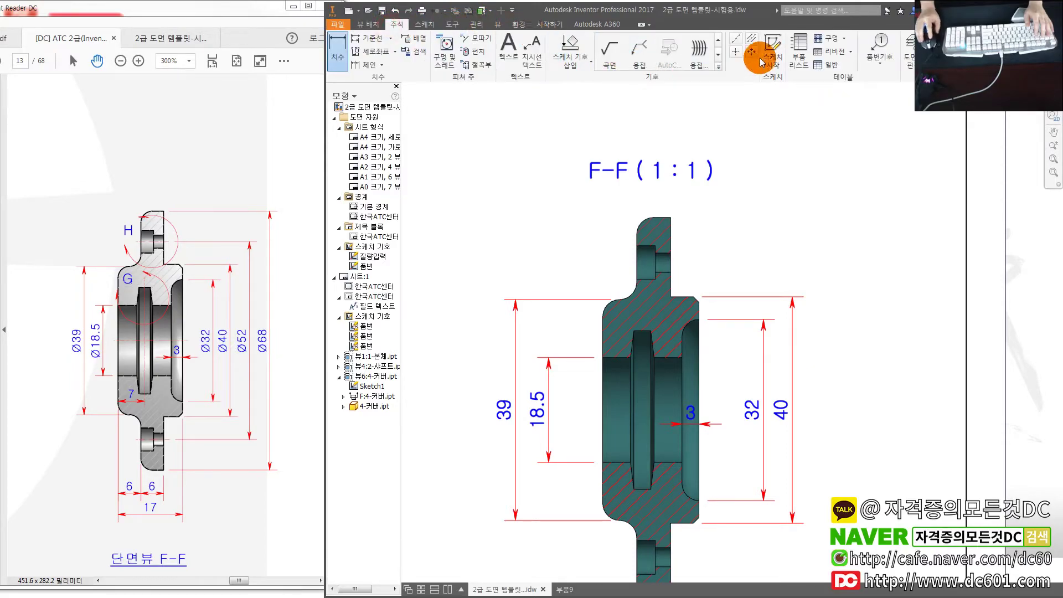
pyautogui.scroll(1, 641, 380)
pyautogui.scroll(2, 652, 245)
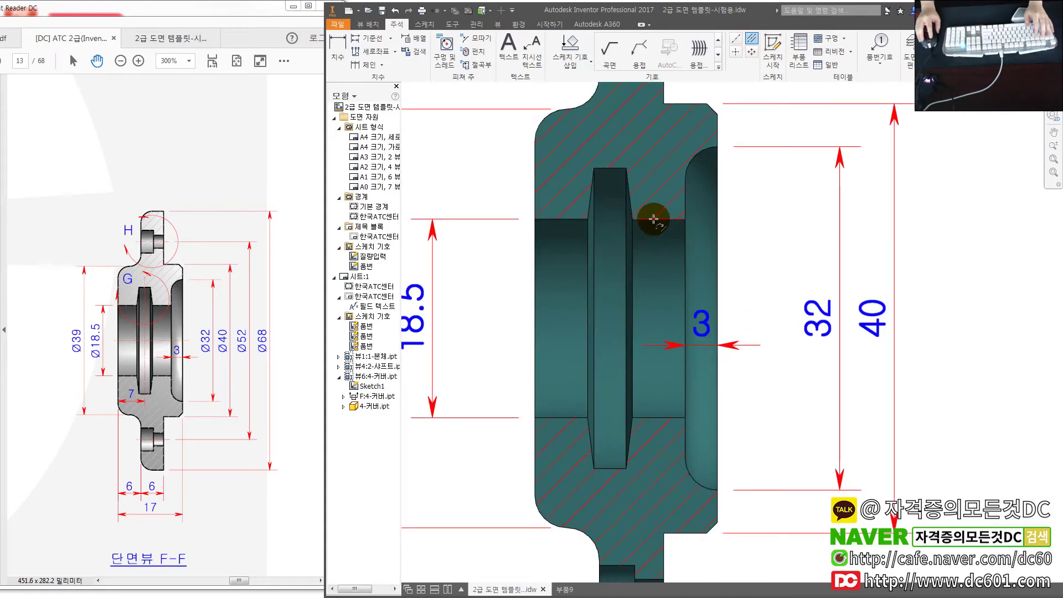
pyautogui.click(653, 220)
pyautogui.moveTo(673, 417); pyautogui.dragTo(596, 468, button='middle')
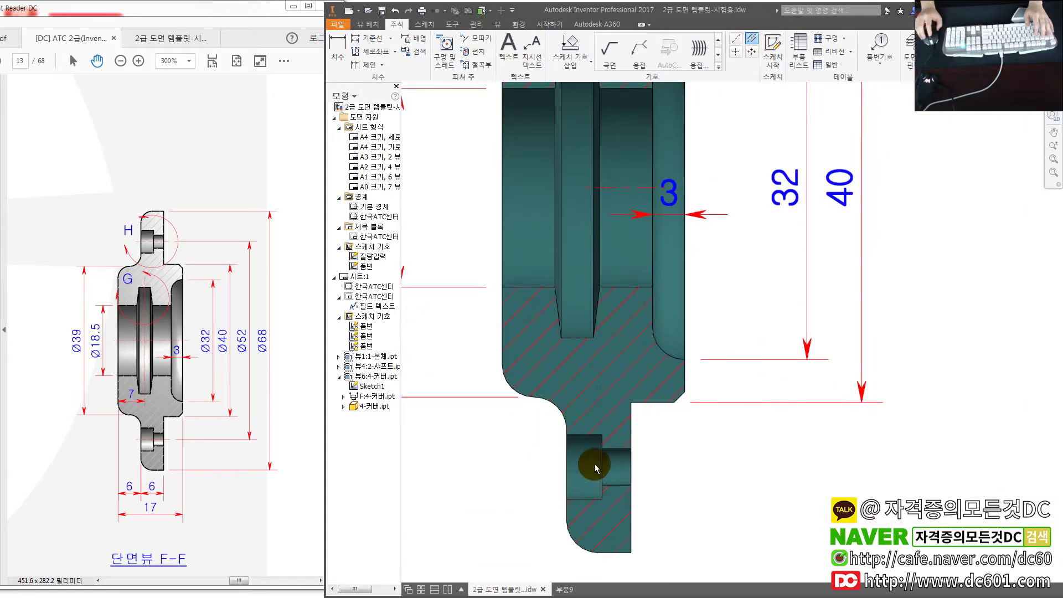
pyautogui.scroll(-2, 590, 497)
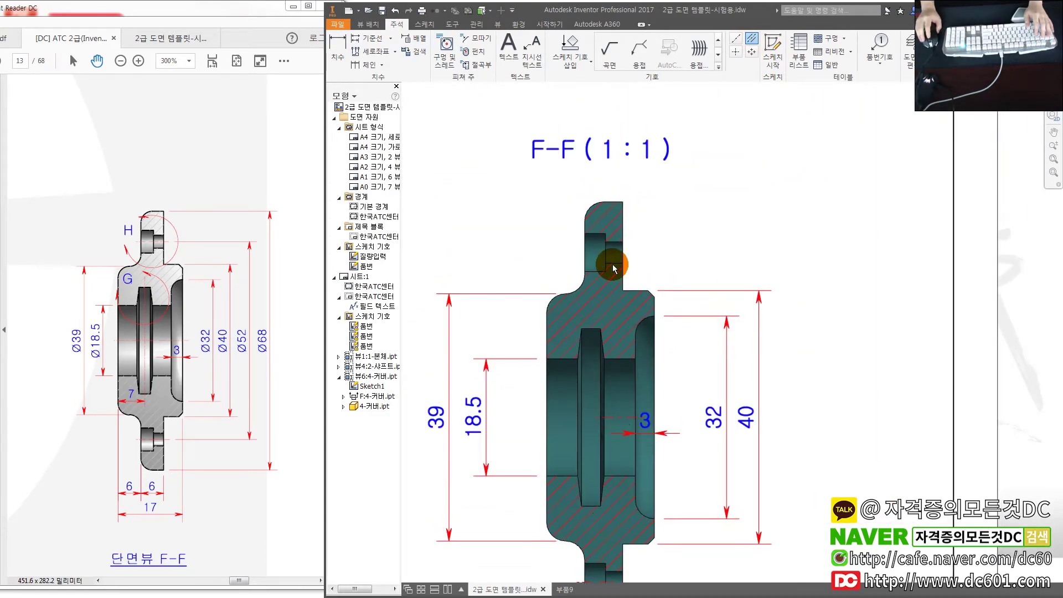
pyautogui.scroll(3, 609, 256)
pyautogui.click(584, 273)
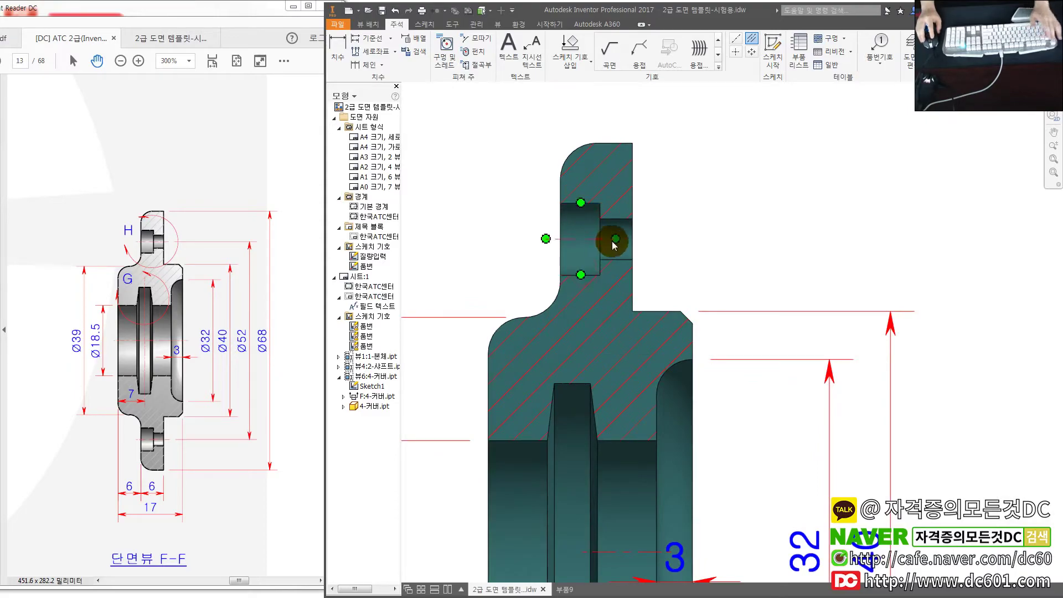
pyautogui.click(645, 277)
pyautogui.scroll(-2, 655, 354)
pyautogui.scroll(2, 643, 351)
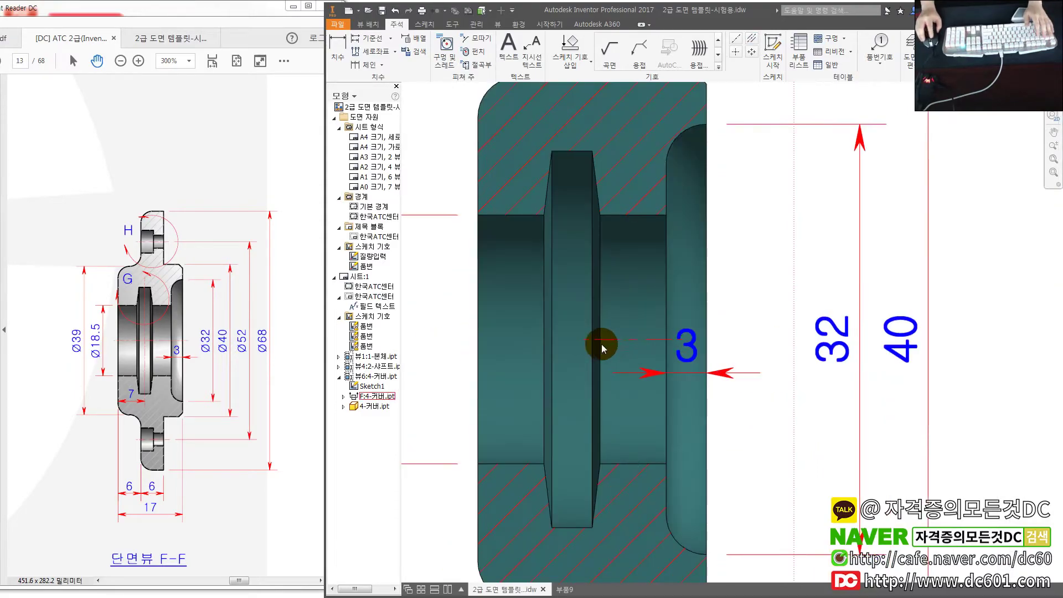
pyautogui.moveTo(583, 339); pyautogui.dragTo(458, 339)
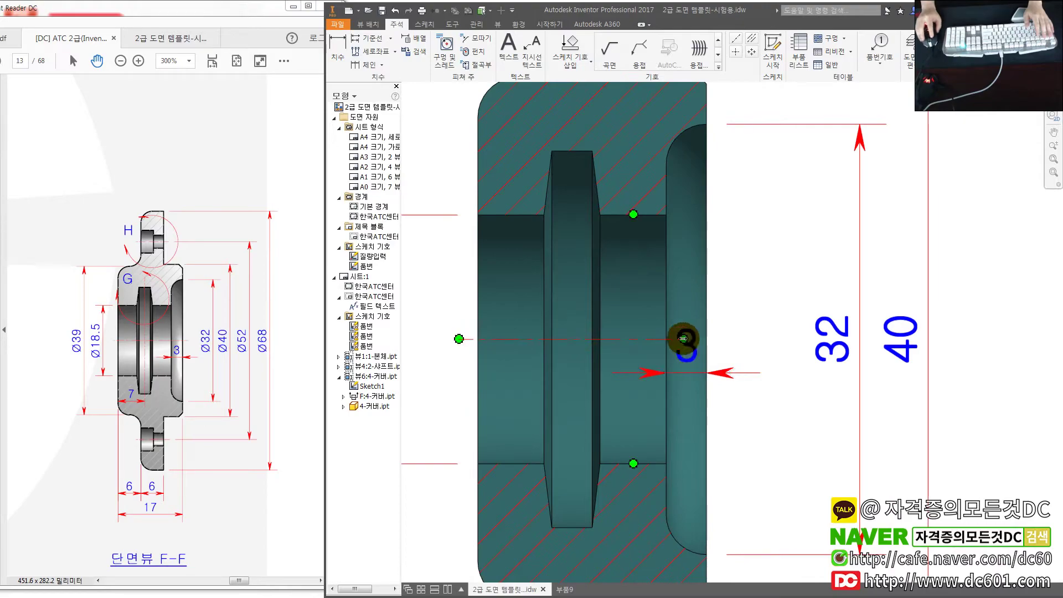
# - Place the 52 and 68 height dimensions to the right of the section
pyautogui.scroll(-2, 716, 353)
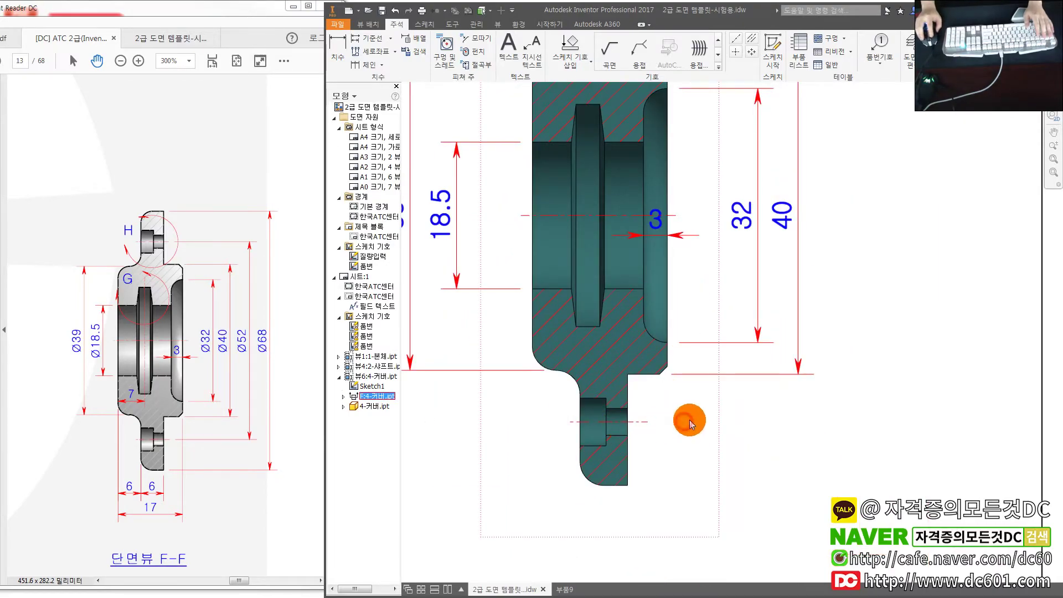
pyautogui.scroll(-2, 653, 424)
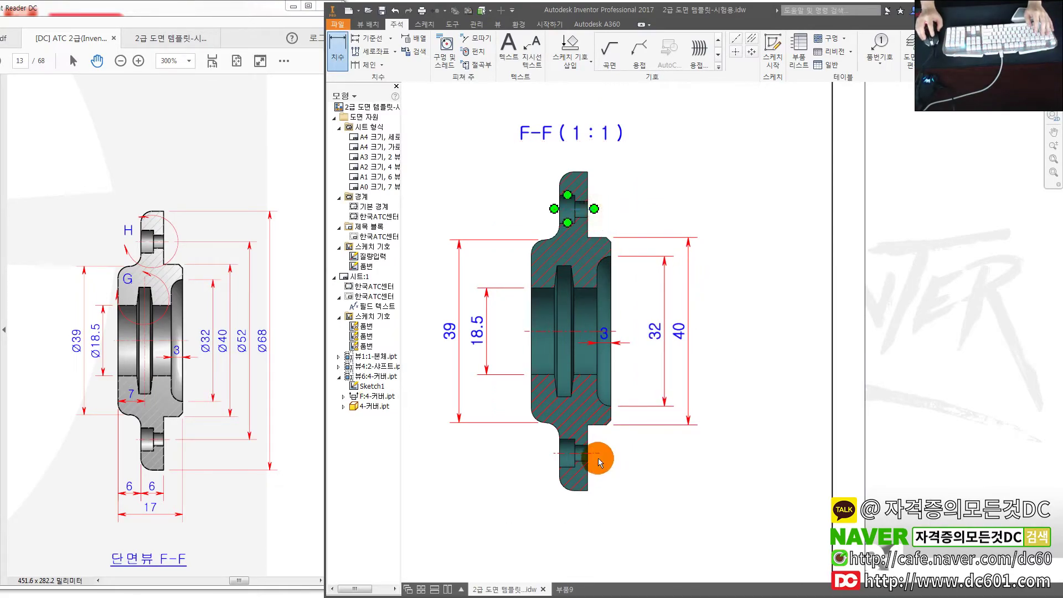
pyautogui.click(599, 461)
pyautogui.click(715, 437)
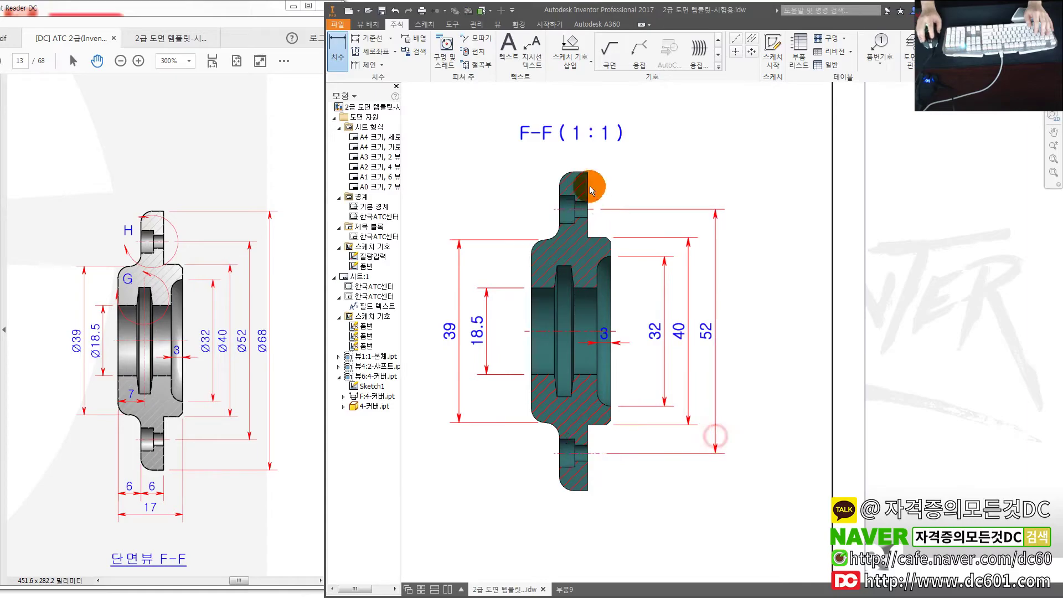
pyautogui.click(749, 462)
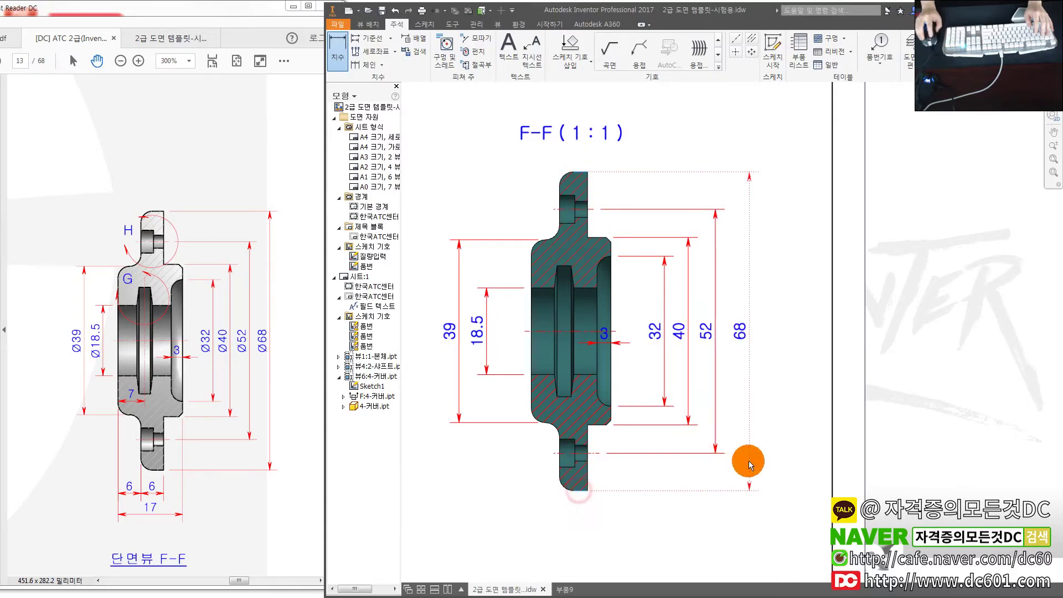
pyautogui.moveTo(748, 464); pyautogui.dragTo(744, 465)
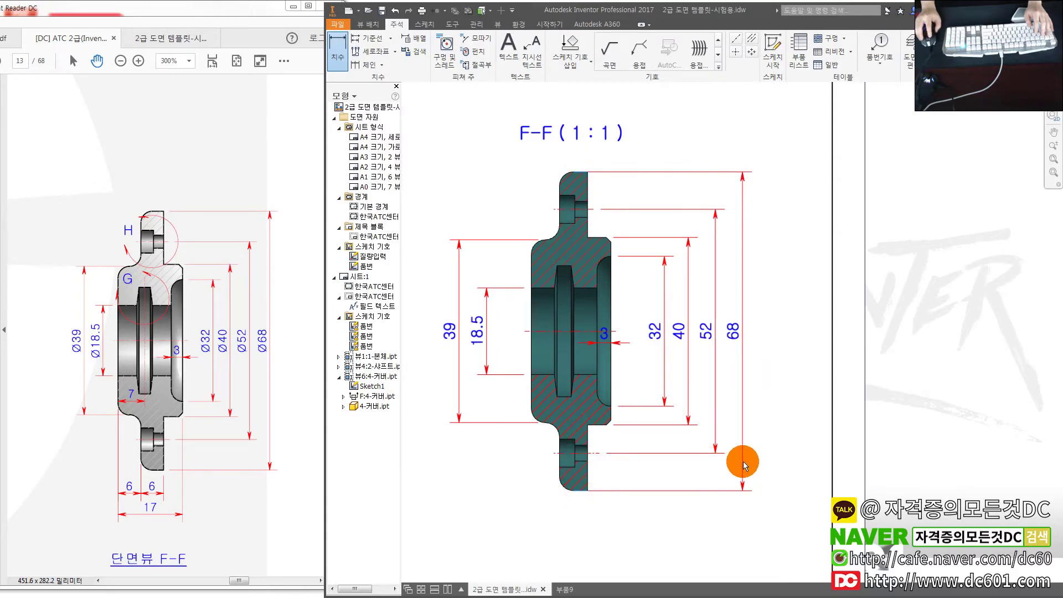
pyautogui.doubleClick(738, 334)
# - Prefix the 68, 40 and 52 dimensions with the Ø diameter symbol
pyautogui.click(742, 174)
pyautogui.click(695, 271)
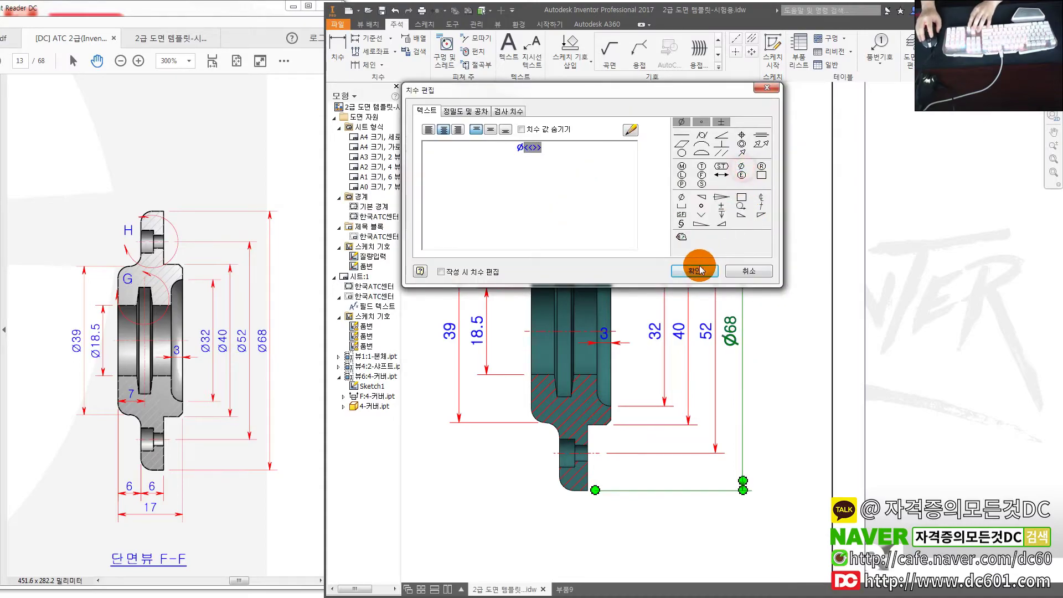
pyautogui.moveTo(720, 388); pyautogui.dragTo(649, 330)
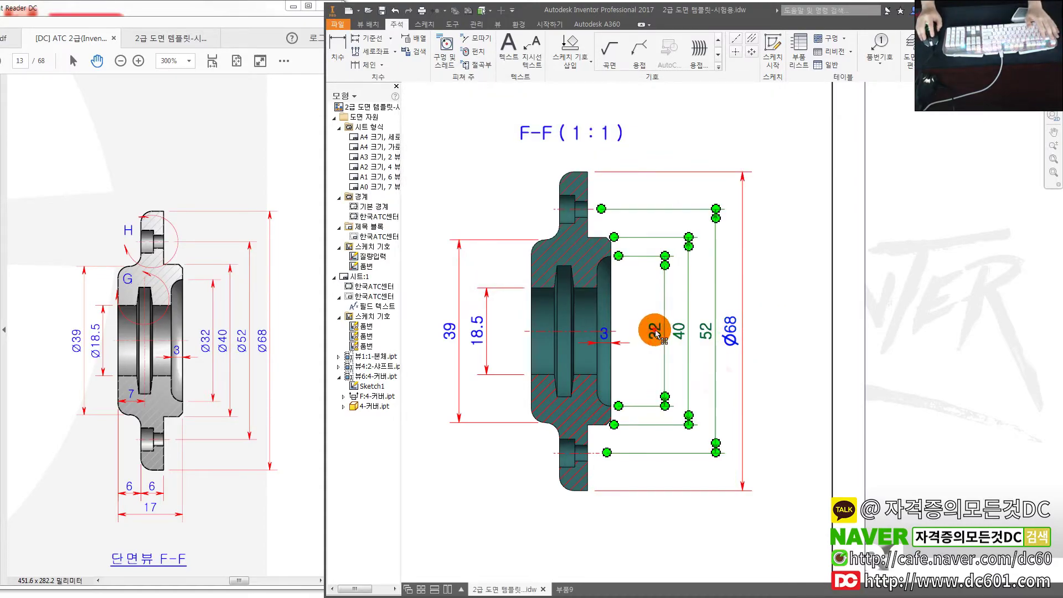
pyautogui.doubleClick(651, 331)
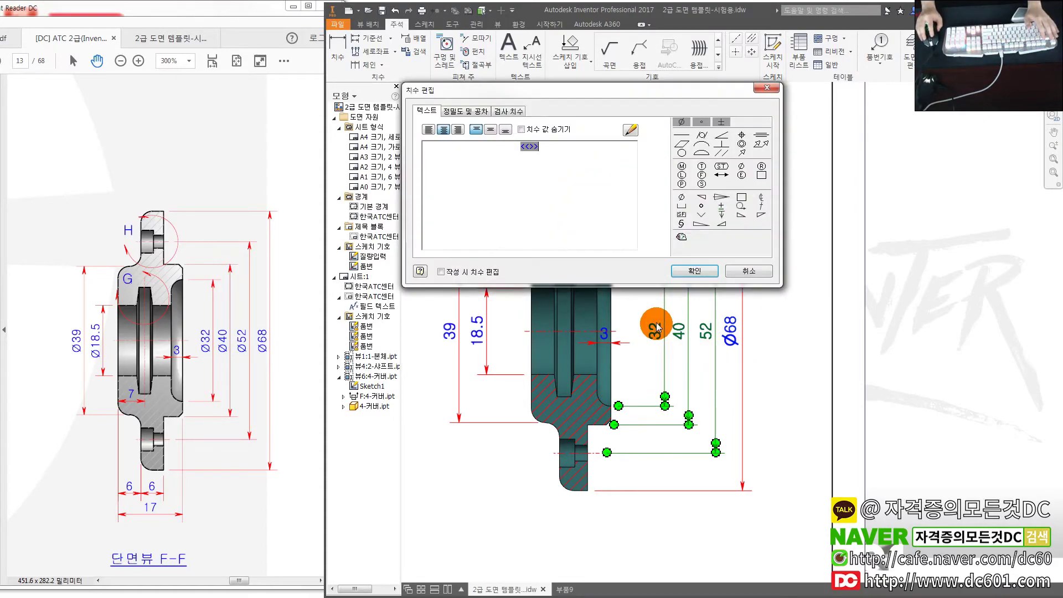
pyautogui.click(743, 170)
pyautogui.click(690, 271)
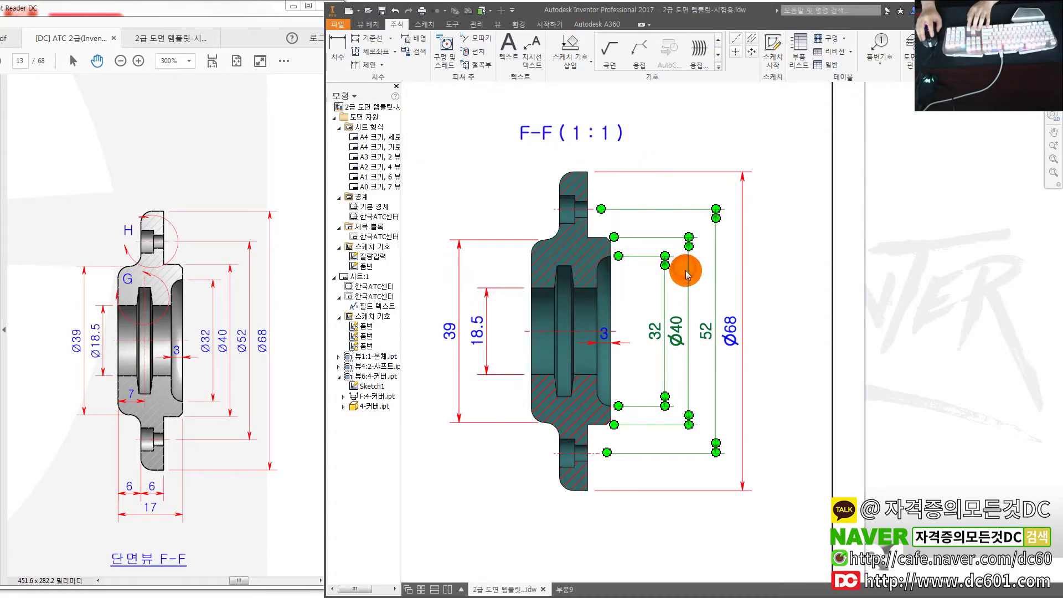
pyautogui.doubleClick(704, 323)
pyautogui.click(741, 166)
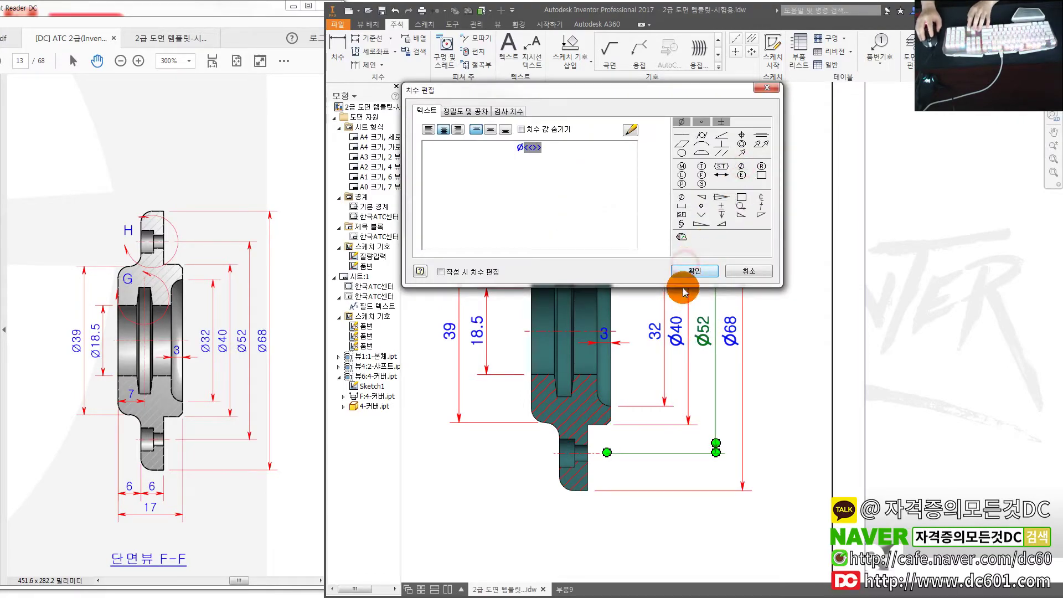
pyautogui.click(692, 272)
# - Add Ø to the 32, 18.5 and 39 dimensions, fixing a doubled symbol on 18.5
pyautogui.doubleClick(647, 326)
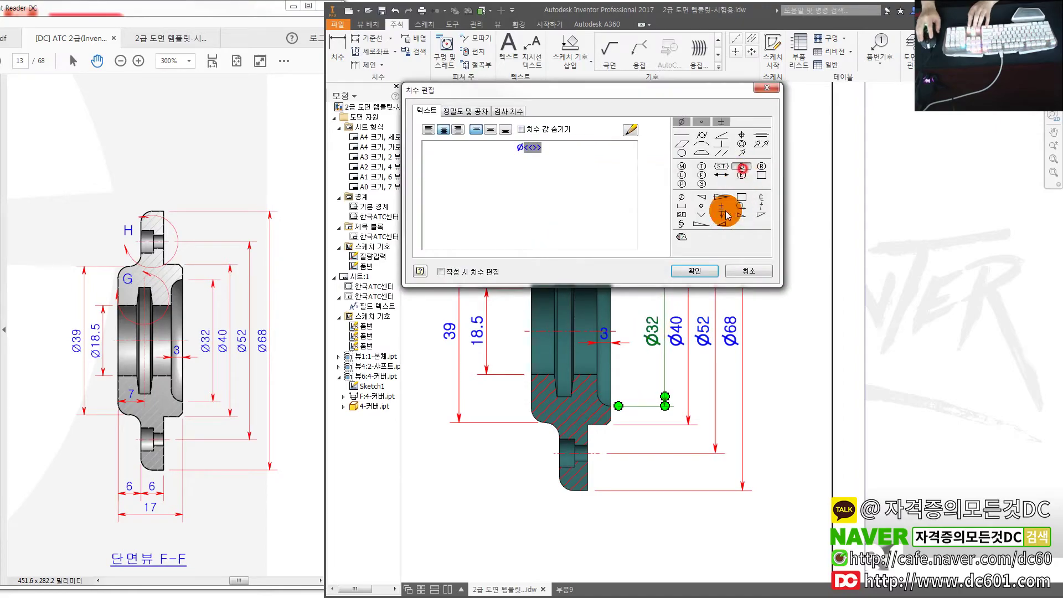
pyautogui.click(694, 271)
pyautogui.doubleClick(475, 327)
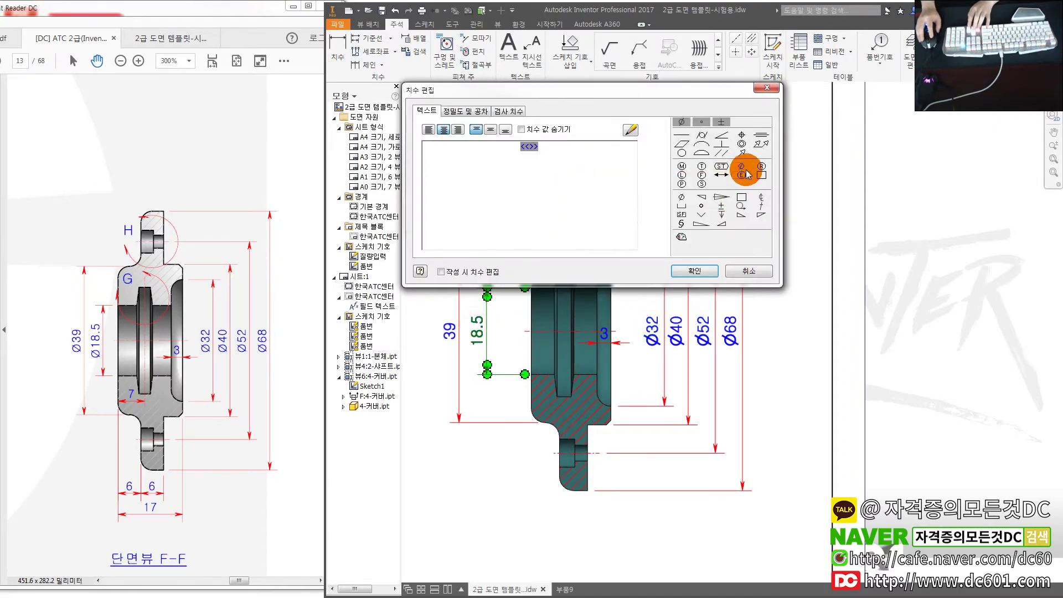
pyautogui.click(695, 271)
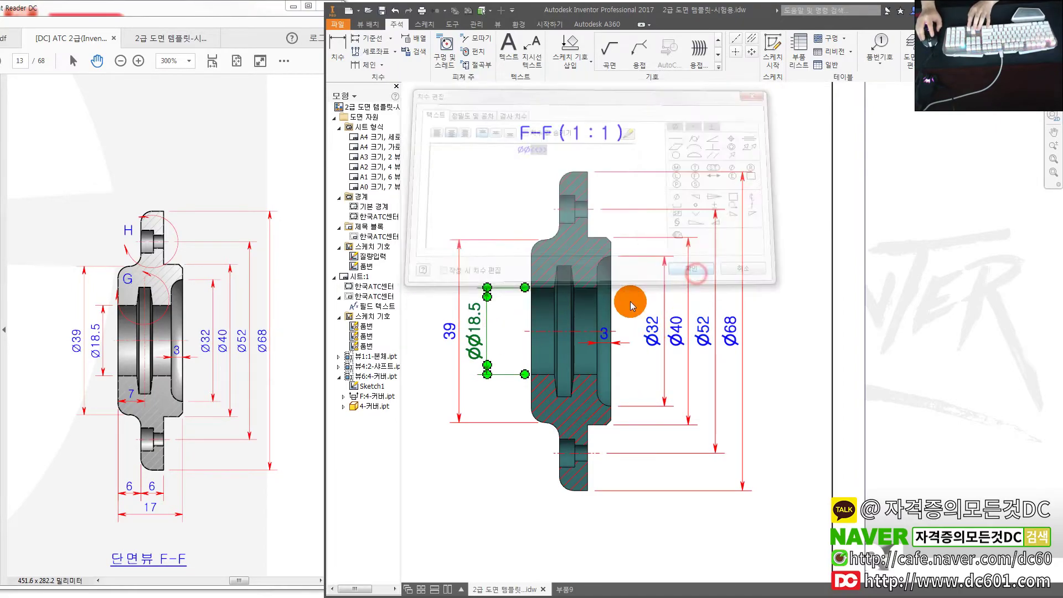
pyautogui.doubleClick(474, 333)
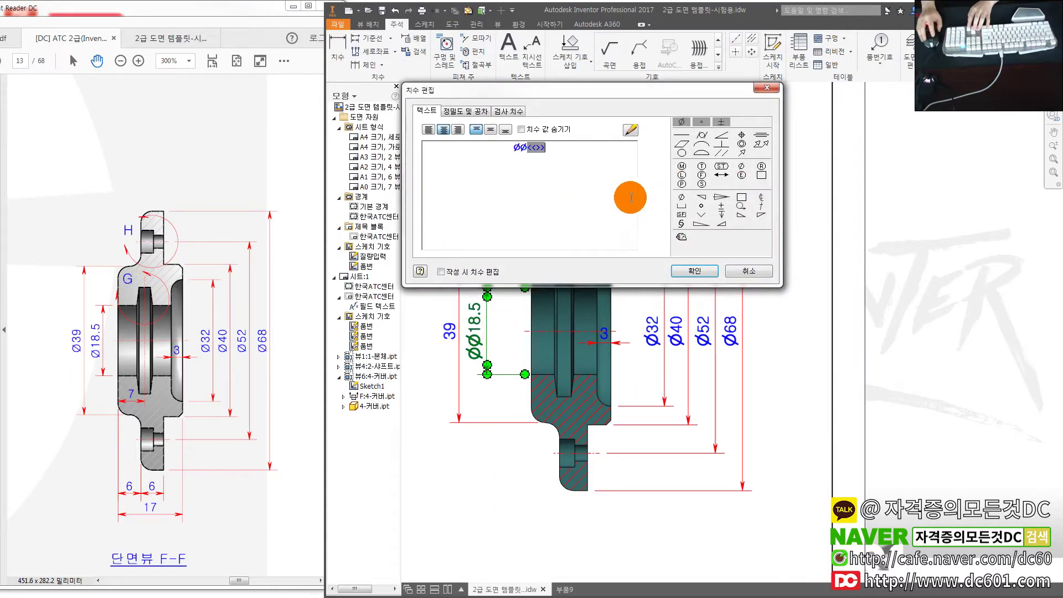
pyautogui.click(692, 269)
pyautogui.doubleClick(462, 331)
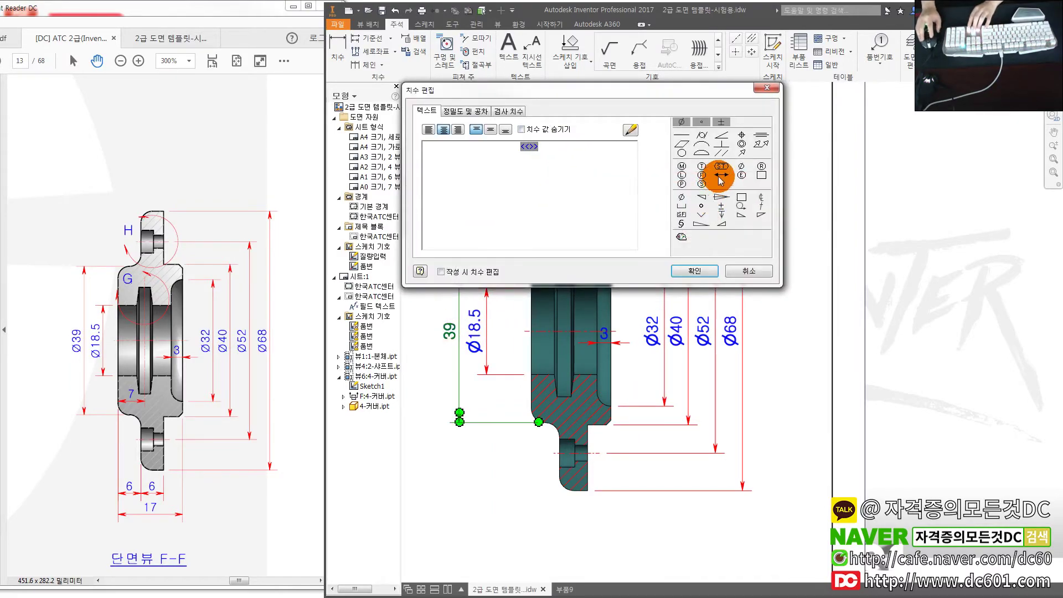
pyautogui.click(742, 166)
pyautogui.click(695, 271)
pyautogui.moveTo(589, 411); pyautogui.dragTo(636, 328, button='middle')
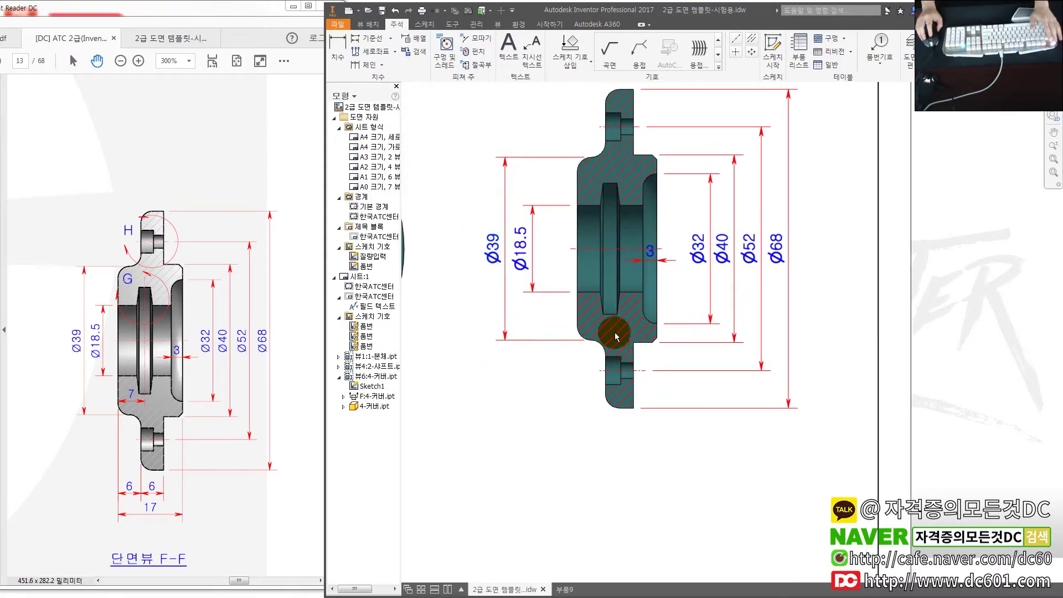
# - Draw a centre line down the middle of the section's groove
pyautogui.click(615, 306)
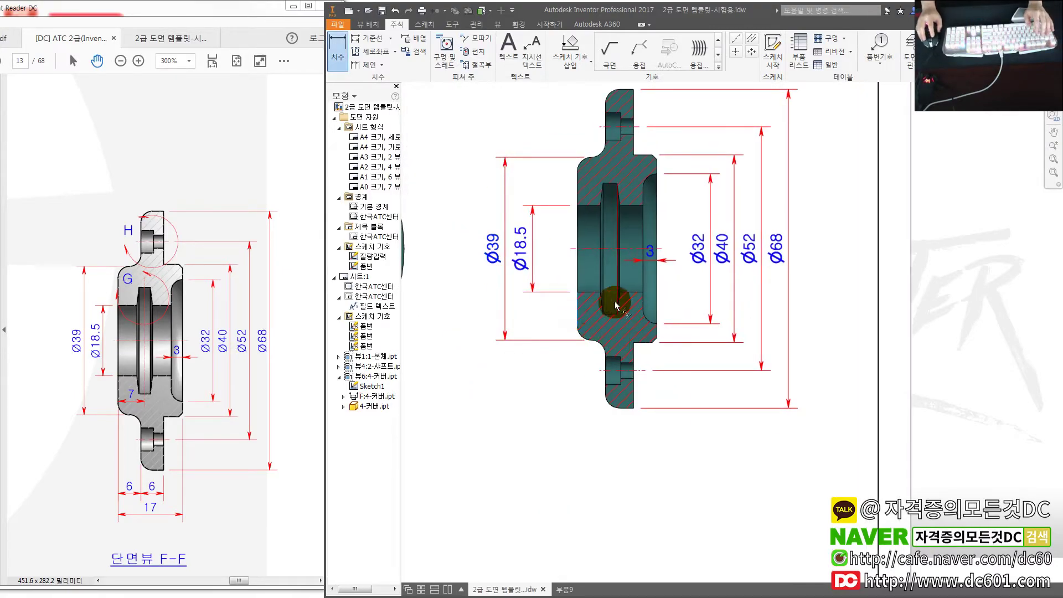
pyautogui.scroll(2, 616, 276)
pyautogui.click(751, 38)
pyautogui.scroll(3, 629, 161)
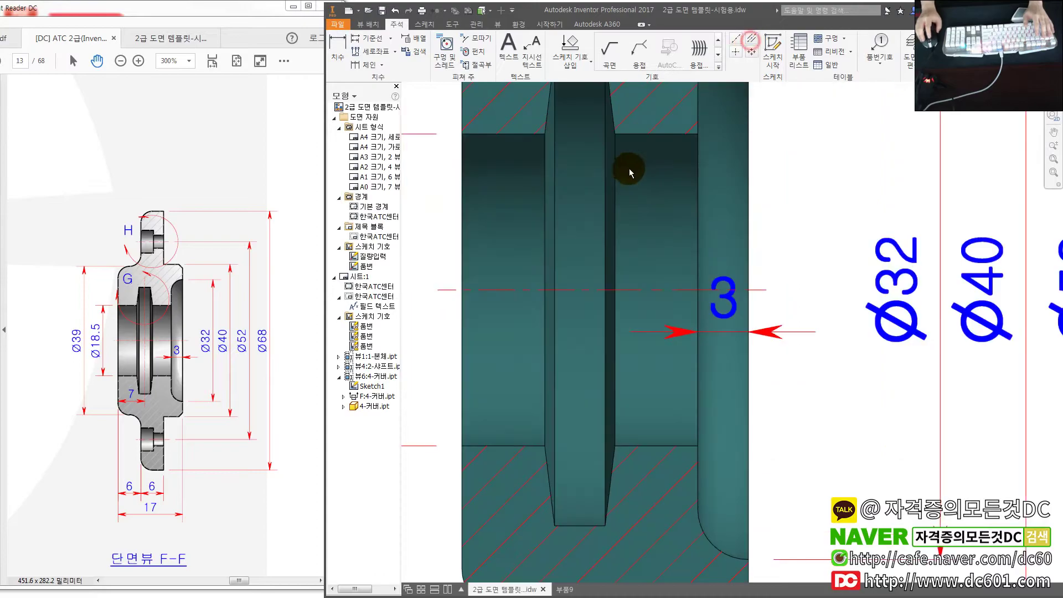
pyautogui.scroll(-2, 617, 214)
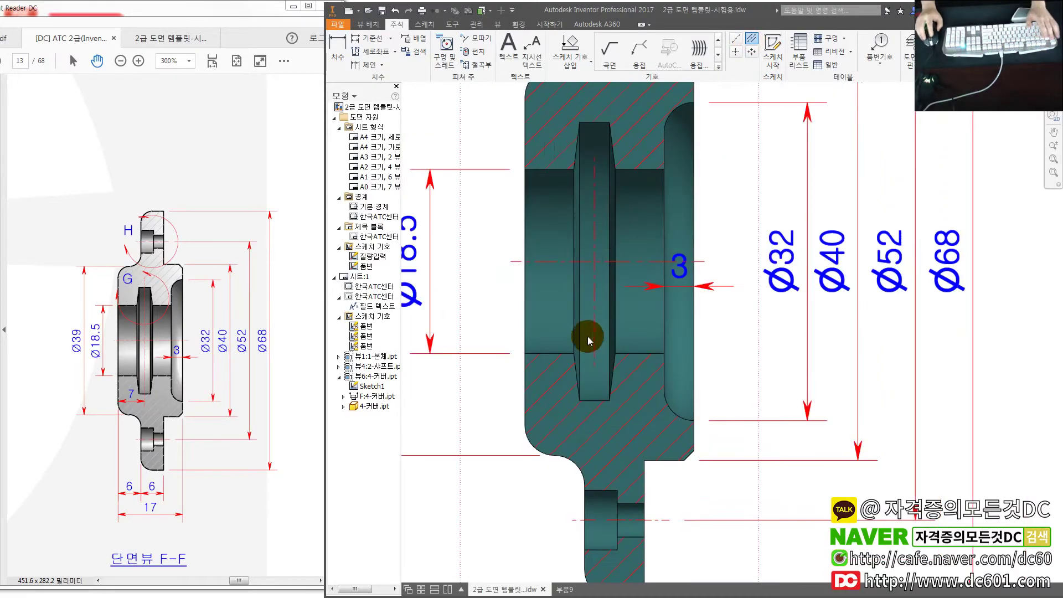
pyautogui.click(580, 327)
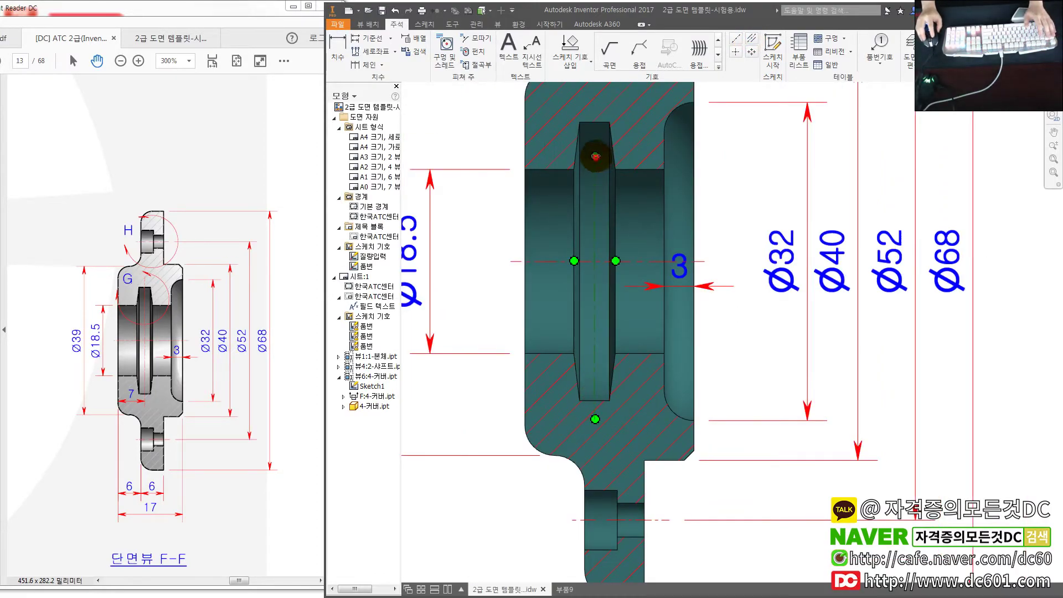
pyautogui.scroll(-2, 591, 139)
pyautogui.scroll(2, 565, 256)
pyautogui.press('d')
pyautogui.click(543, 260)
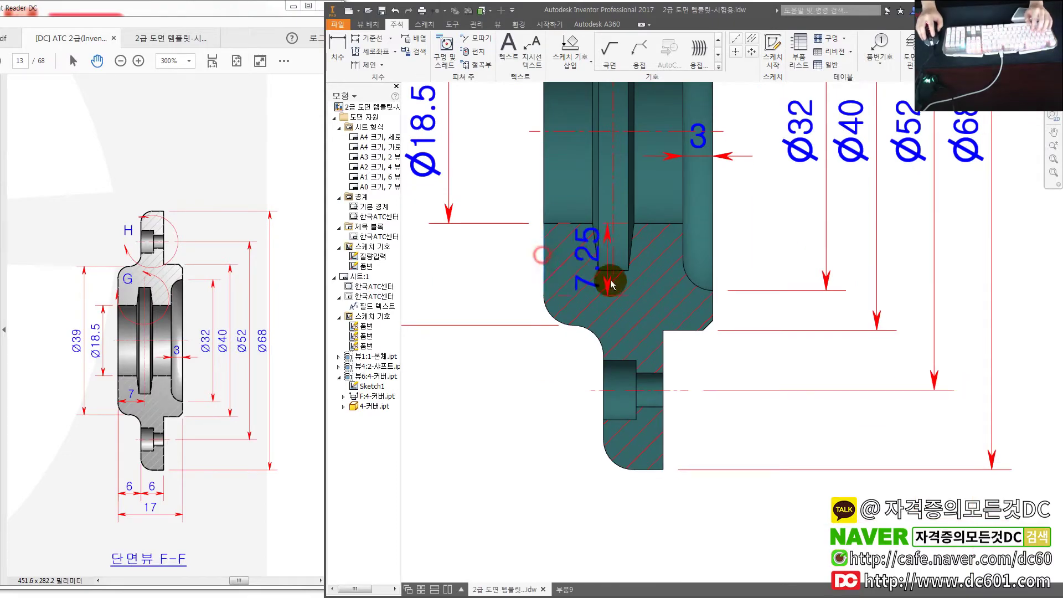
# - Add the 7 width dimension across the flange
pyautogui.click(603, 355)
pyautogui.moveTo(549, 446); pyautogui.dragTo(576, 300)
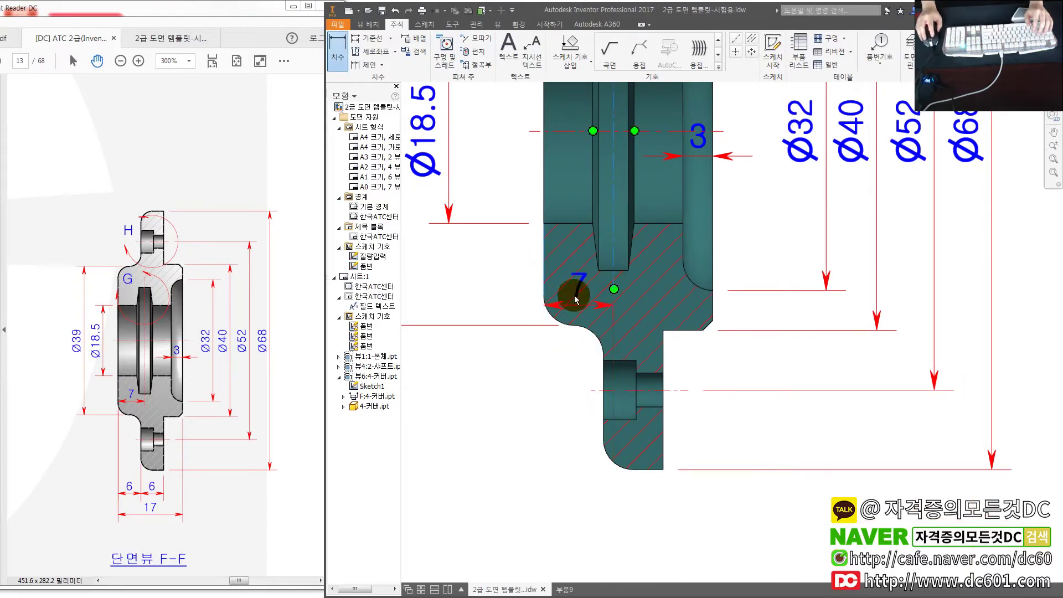
pyautogui.scroll(-1, 572, 296)
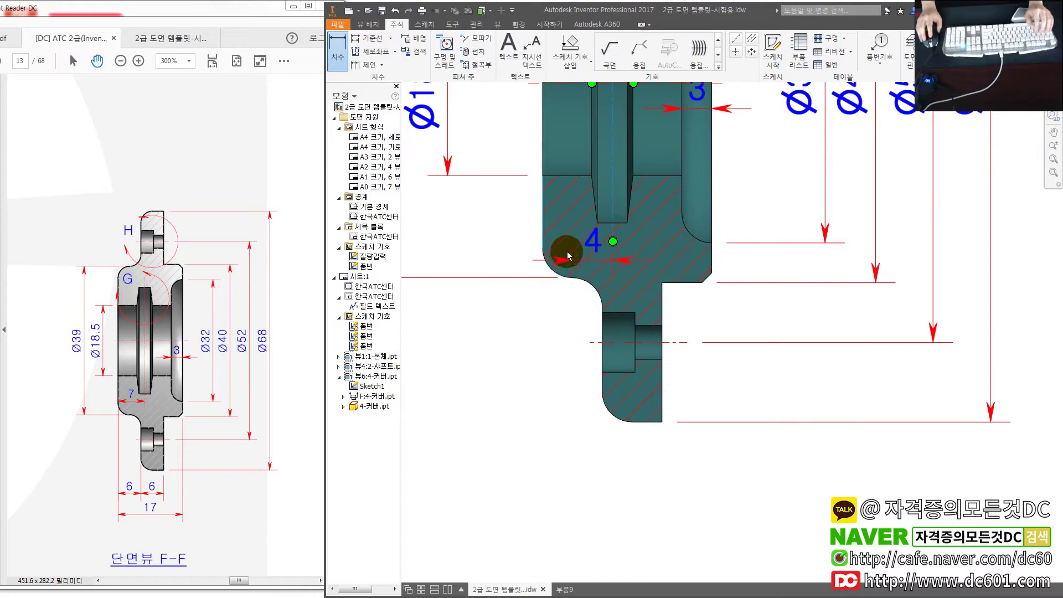
pyautogui.click(543, 213)
pyautogui.click(611, 209)
pyautogui.click(567, 224)
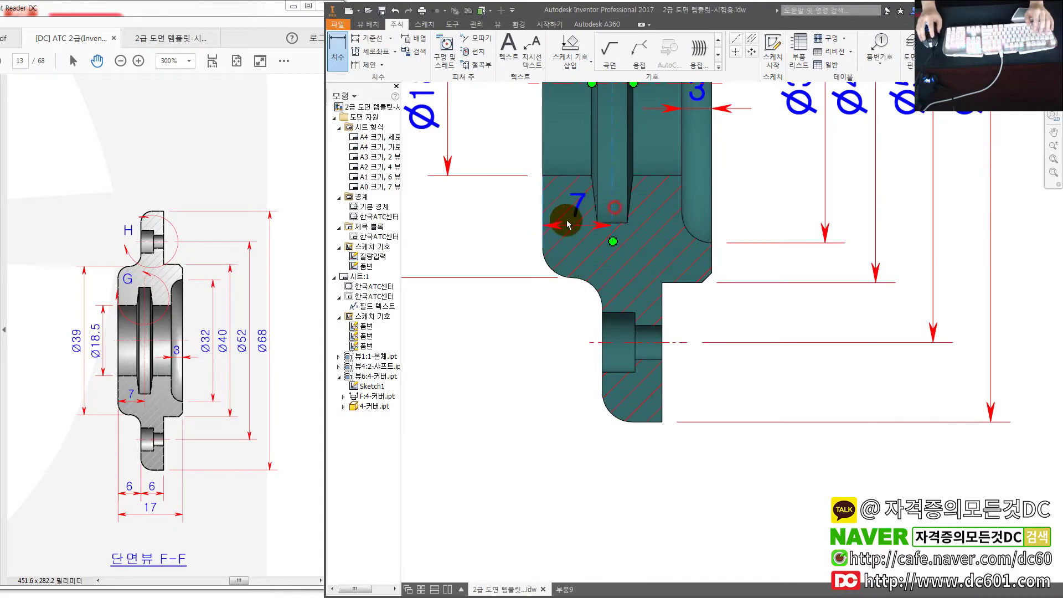
pyautogui.moveTo(584, 325); pyautogui.dragTo(562, 294, button='middle')
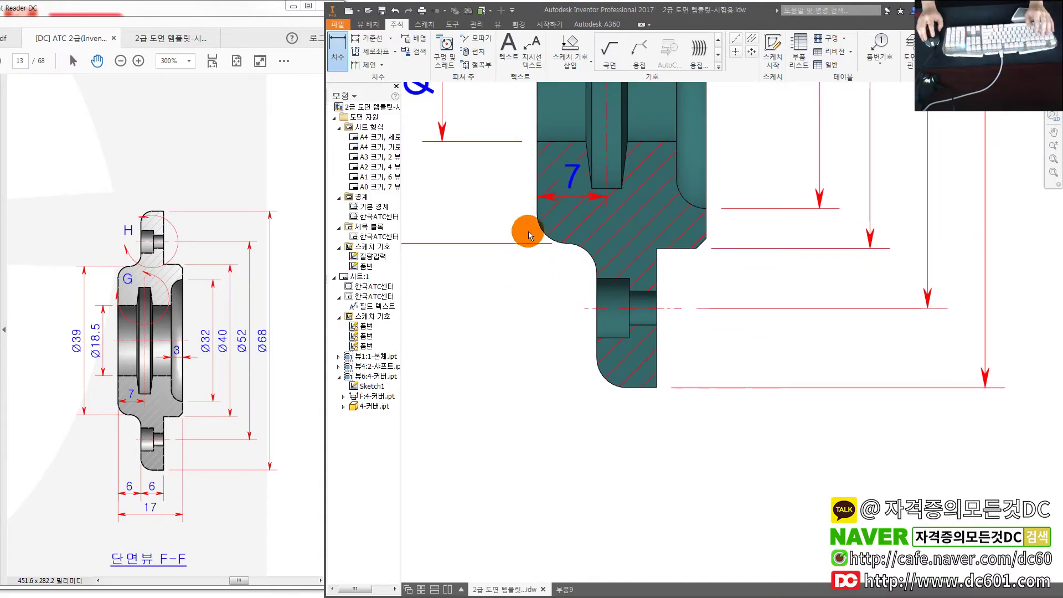
# - Add the two 6 widths and the 17 overall width below the part
pyautogui.click(598, 358)
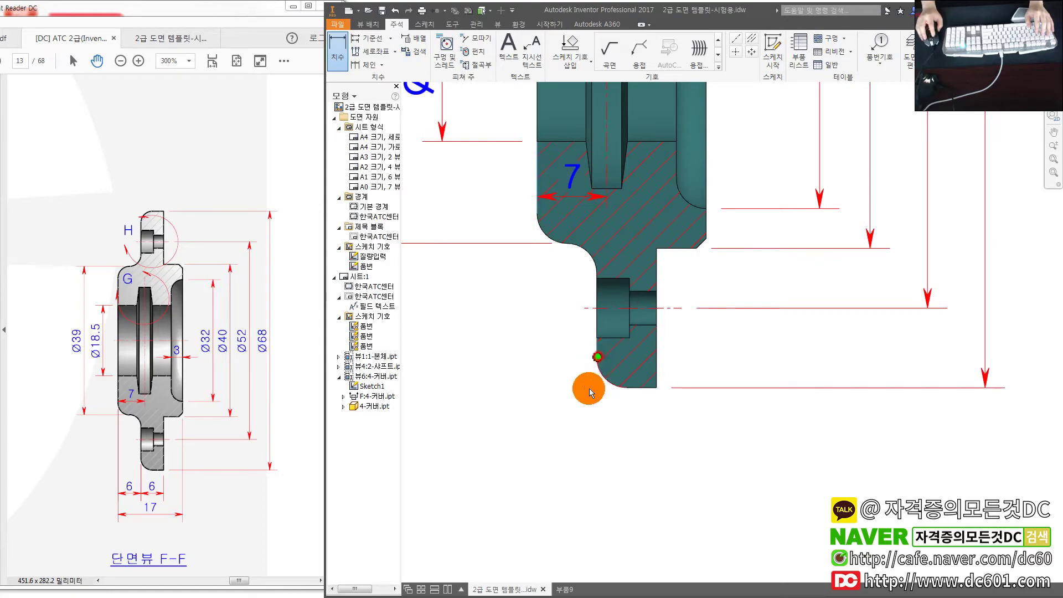
pyautogui.click(560, 475)
pyautogui.moveTo(560, 475); pyautogui.dragTo(561, 408, button='middle')
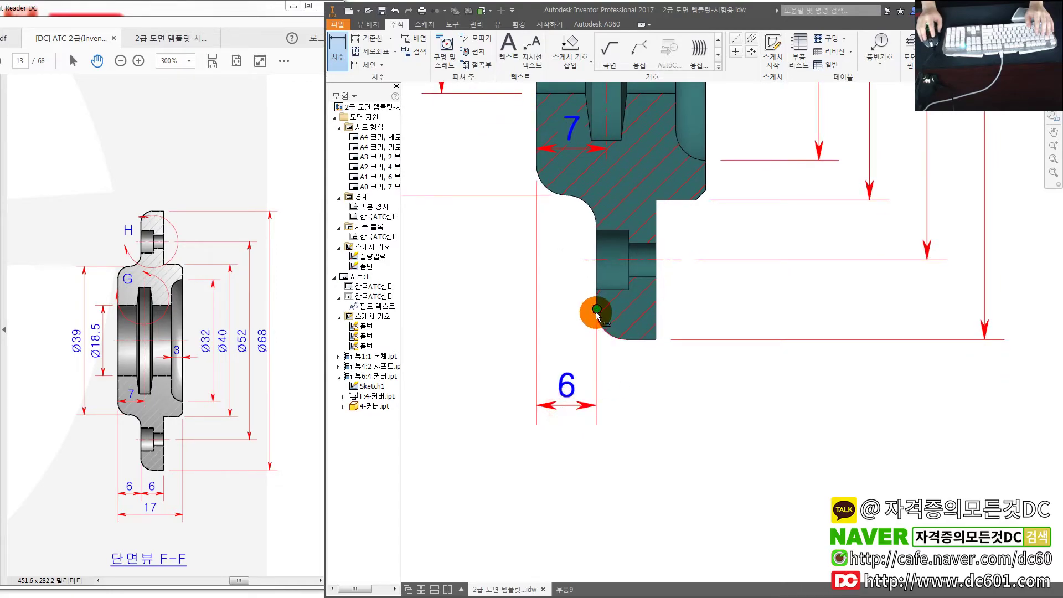
pyautogui.click(656, 320)
pyautogui.click(622, 403)
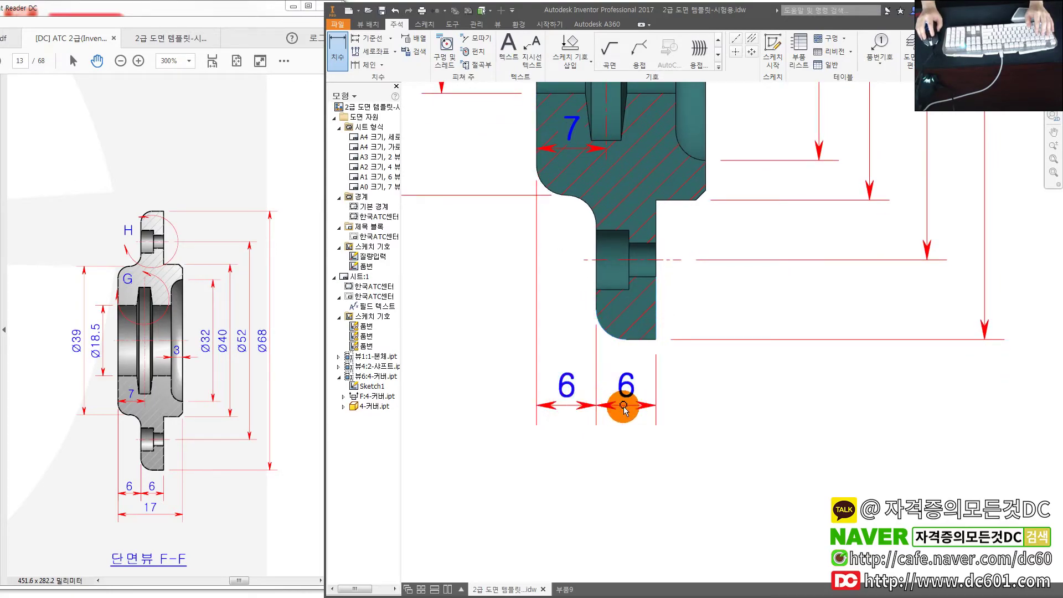
pyautogui.scroll(2, 621, 441)
pyautogui.click(571, 269)
pyautogui.click(667, 272)
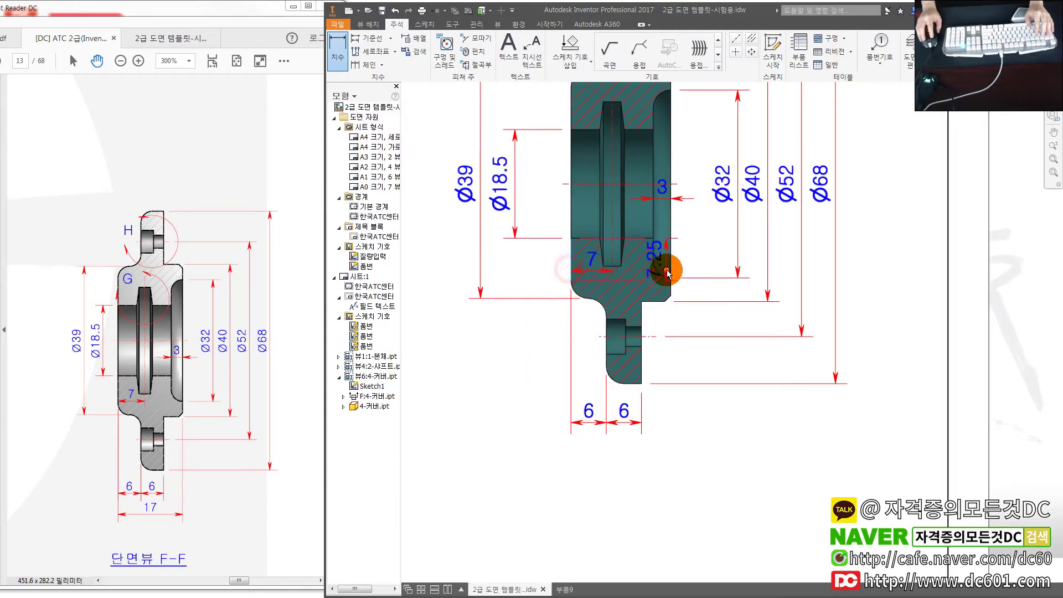
pyautogui.click(649, 490)
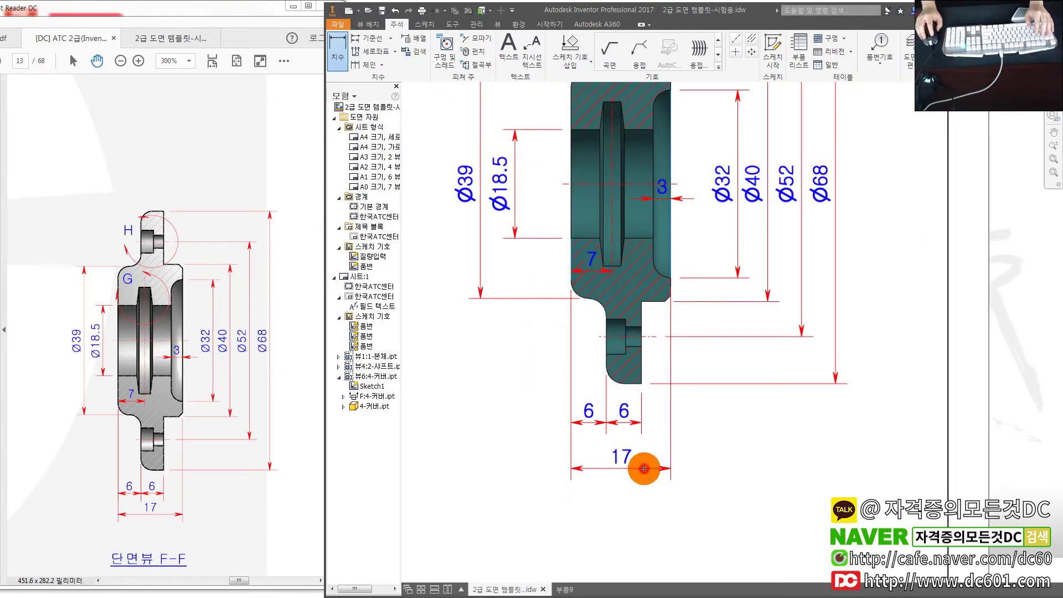
pyautogui.scroll(3, 644, 469)
pyautogui.click(644, 441)
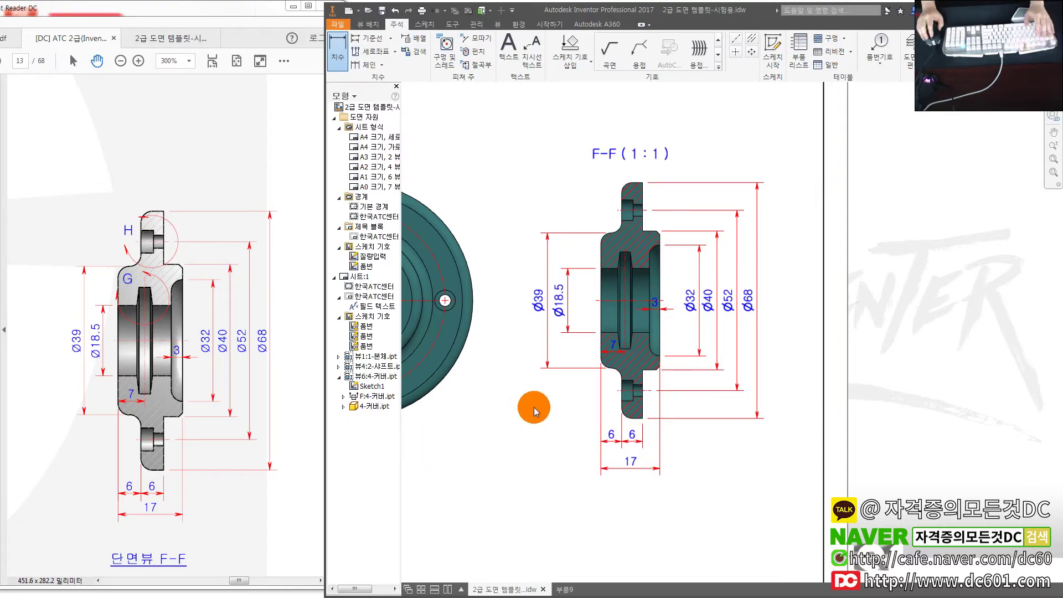
# - Compare the Inventor sheet against the reference PDF drawing
pyautogui.click(266, 365)
pyautogui.keyDown('ctrl'); pyautogui.scroll(-3, 190, 387); pyautogui.keyUp('ctrl')
pyautogui.keyDown('ctrl'); pyautogui.scroll(-2, 190, 387); pyautogui.keyUp('ctrl')
pyautogui.keyDown('ctrl'); pyautogui.scroll(-2, 209, 392); pyautogui.keyUp('ctrl')
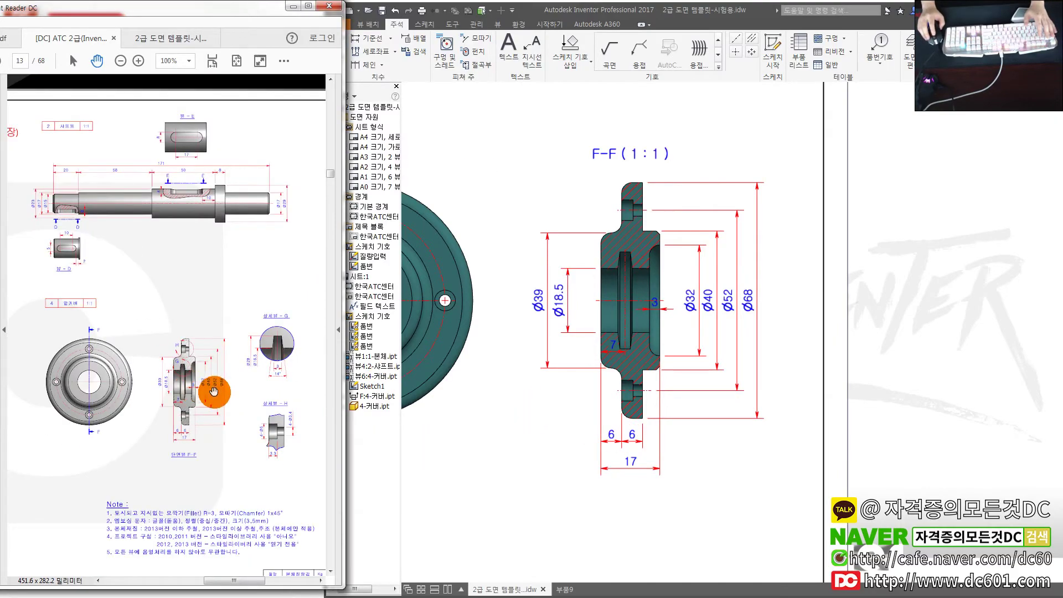
pyautogui.click(546, 404)
pyautogui.scroll(3, 556, 412)
pyautogui.scroll(2, 556, 412)
pyautogui.scroll(2, 587, 355)
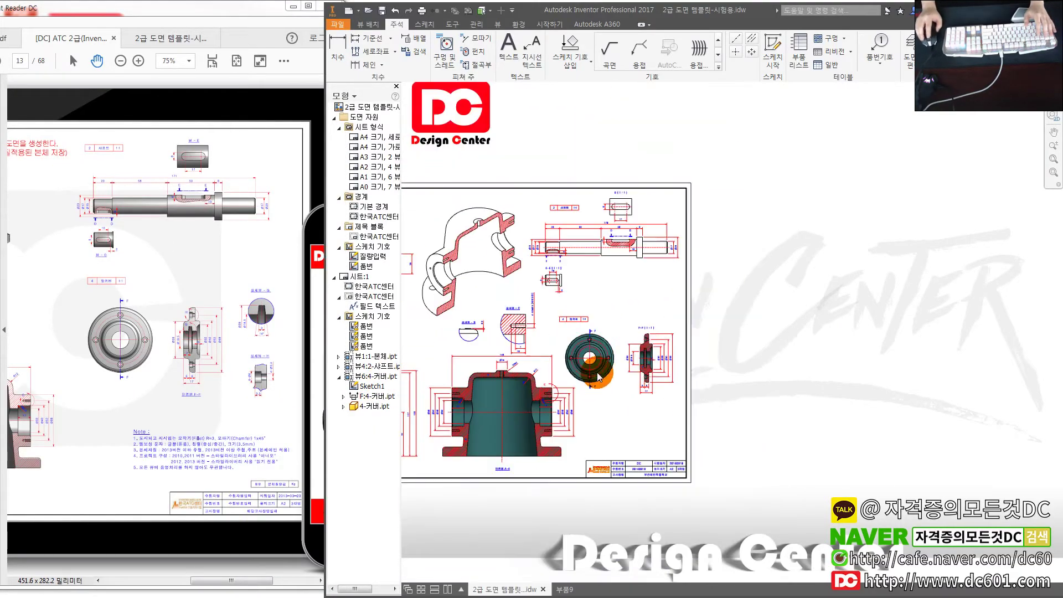
pyautogui.scroll(2, 742, 388)
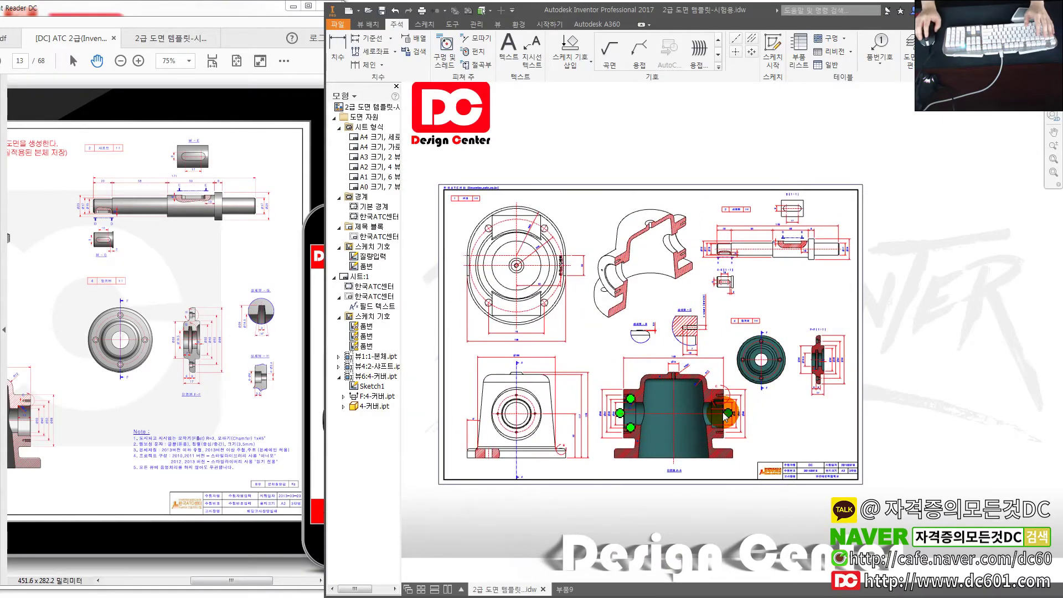
pyautogui.click(249, 379)
pyautogui.scroll(3, 325, 372)
pyautogui.keyDown('ctrl'); pyautogui.scroll(-1, 327, 373); pyautogui.keyUp('ctrl')
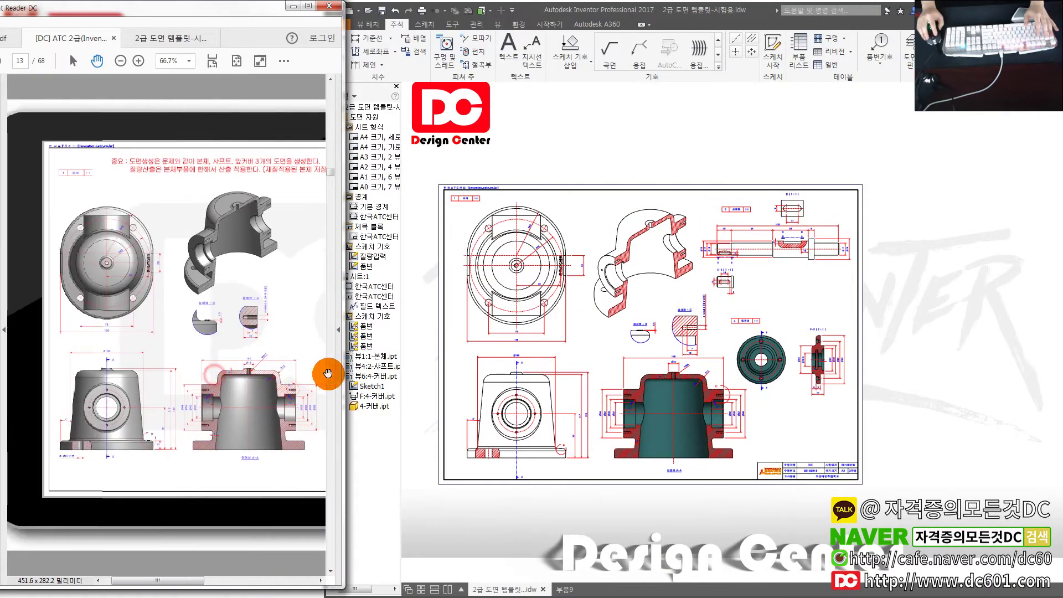
# - Change the body views' display style to shaded
pyautogui.rightClick(636, 375)
pyautogui.click(637, 403)
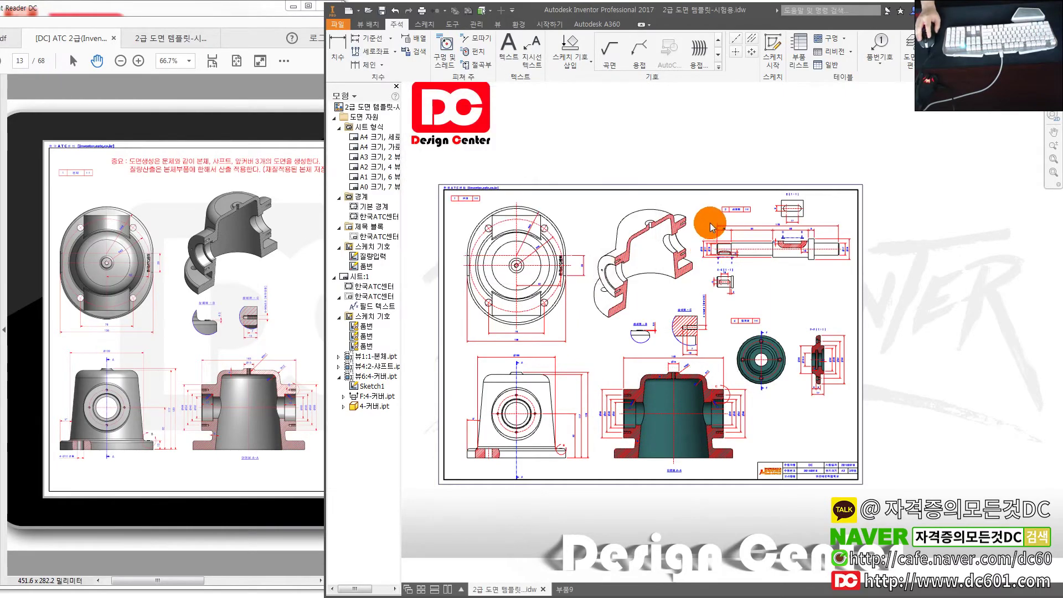
pyautogui.rightClick(759, 239)
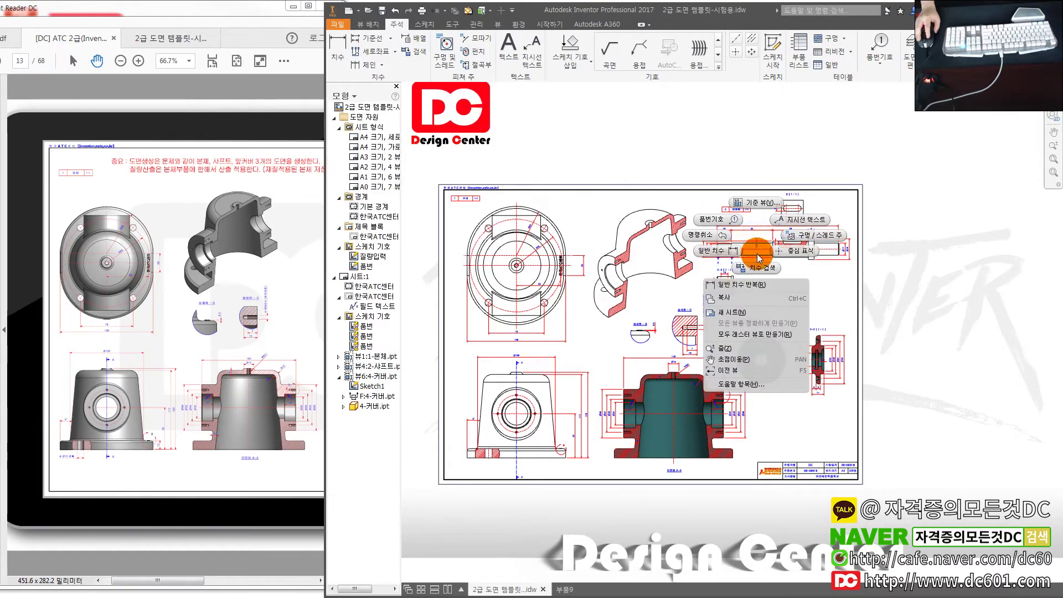
pyautogui.click(567, 378)
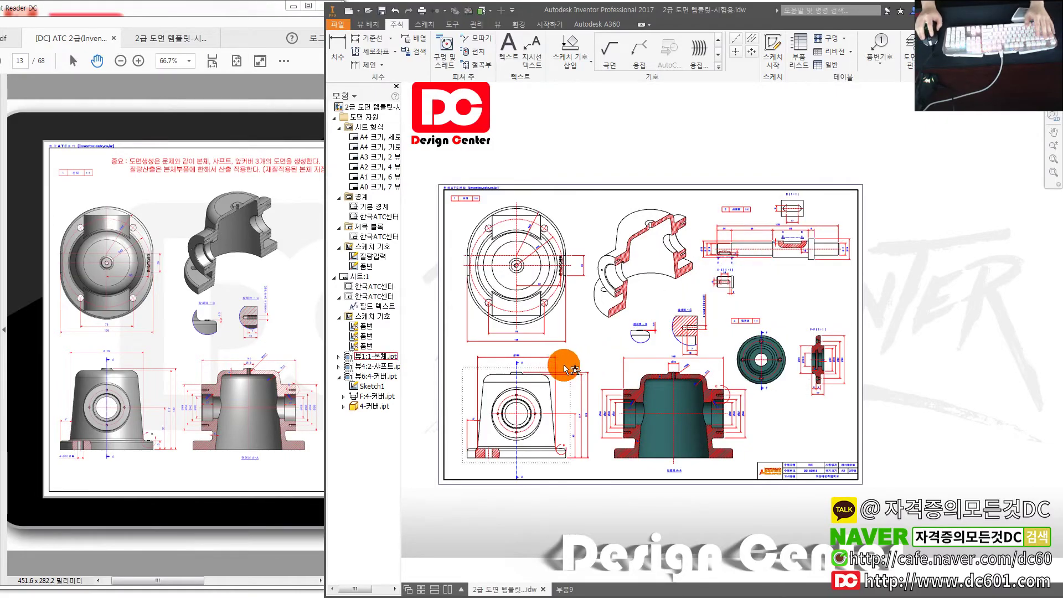
pyautogui.click(646, 372)
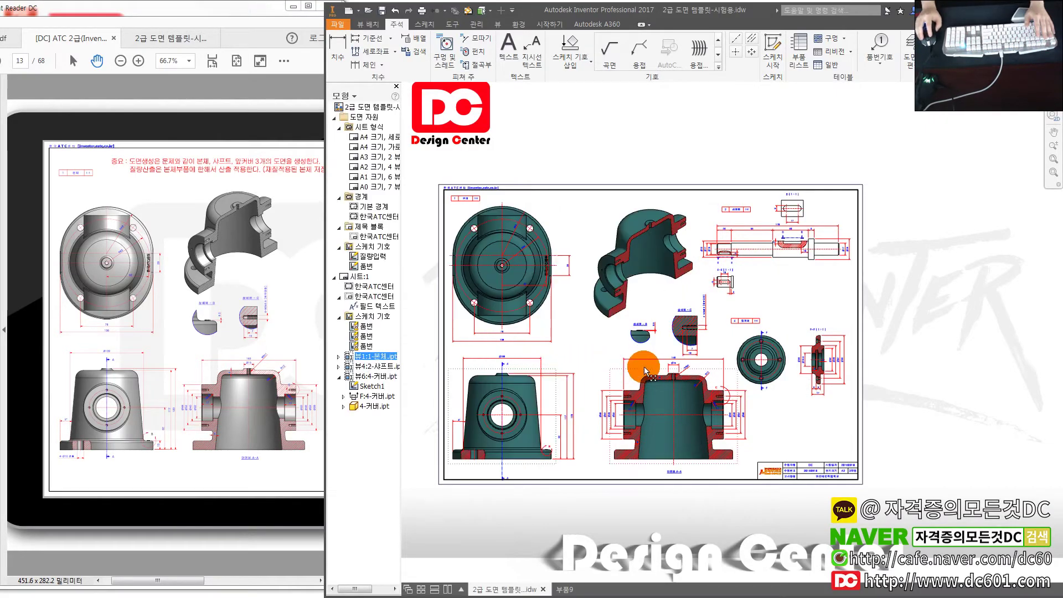
# - Move detail views B and C, the 앞커버 view and section F-F further left
pyautogui.moveTo(647, 372); pyautogui.dragTo(624, 377)
pyautogui.scroll(3, 670, 302)
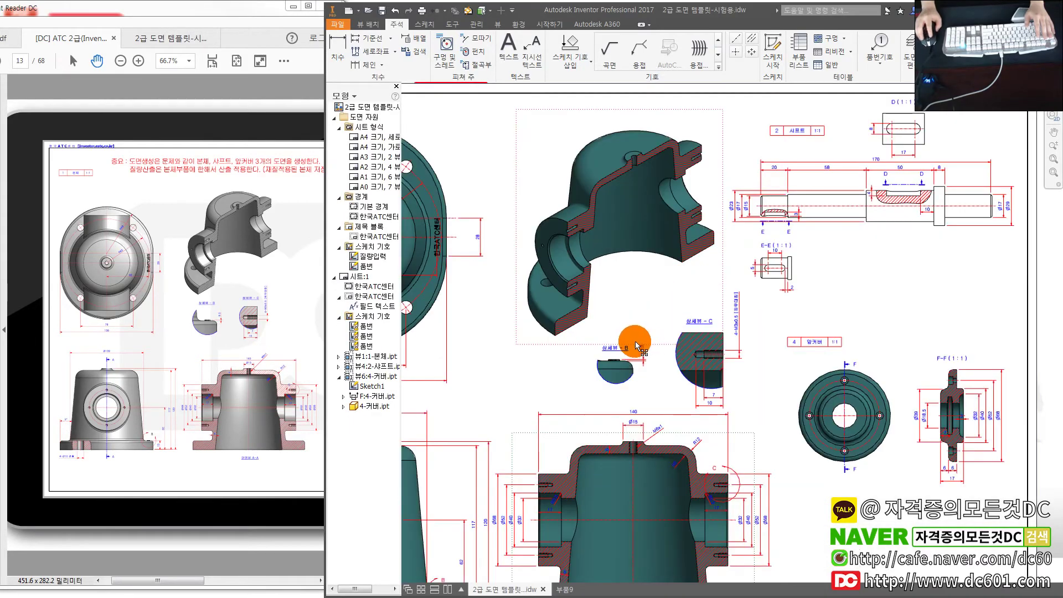
pyautogui.moveTo(651, 386)
pyautogui.mouseDown()
pyautogui.moveTo(596, 387)
pyautogui.moveTo(620, 361)
pyautogui.mouseUp()
pyautogui.click(684, 383)
pyautogui.moveTo(713, 382); pyautogui.dragTo(593, 353, button='middle')
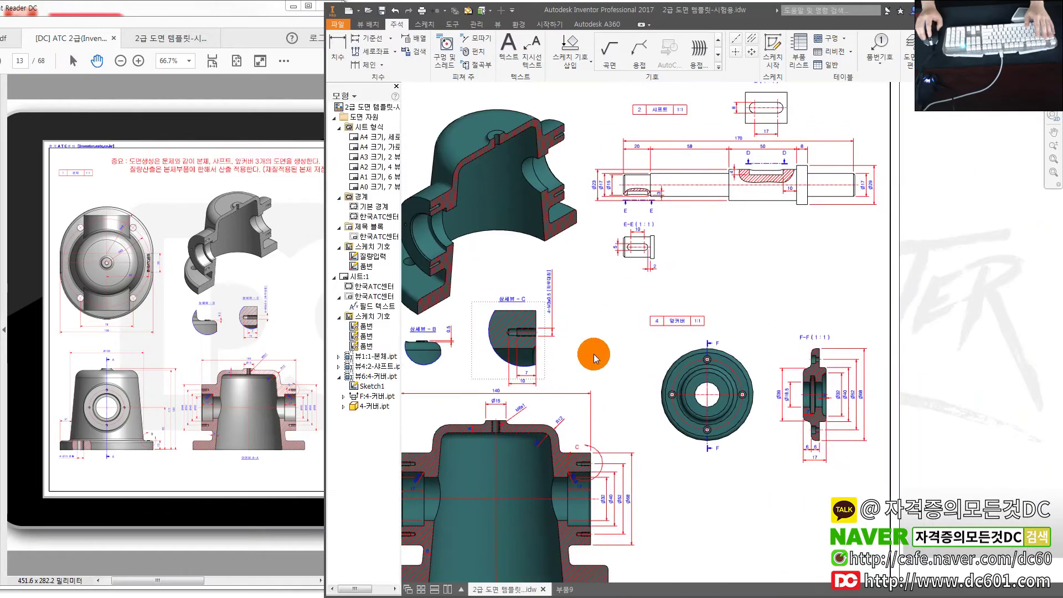
pyautogui.moveTo(751, 347); pyautogui.dragTo(687, 348)
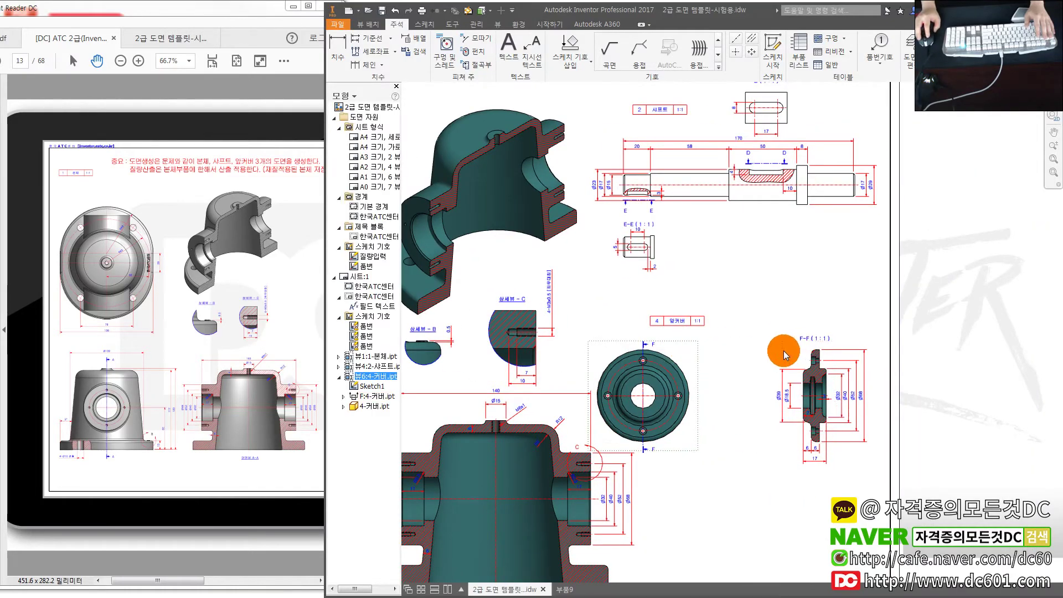
pyautogui.moveTo(699, 336); pyautogui.dragTo(641, 326)
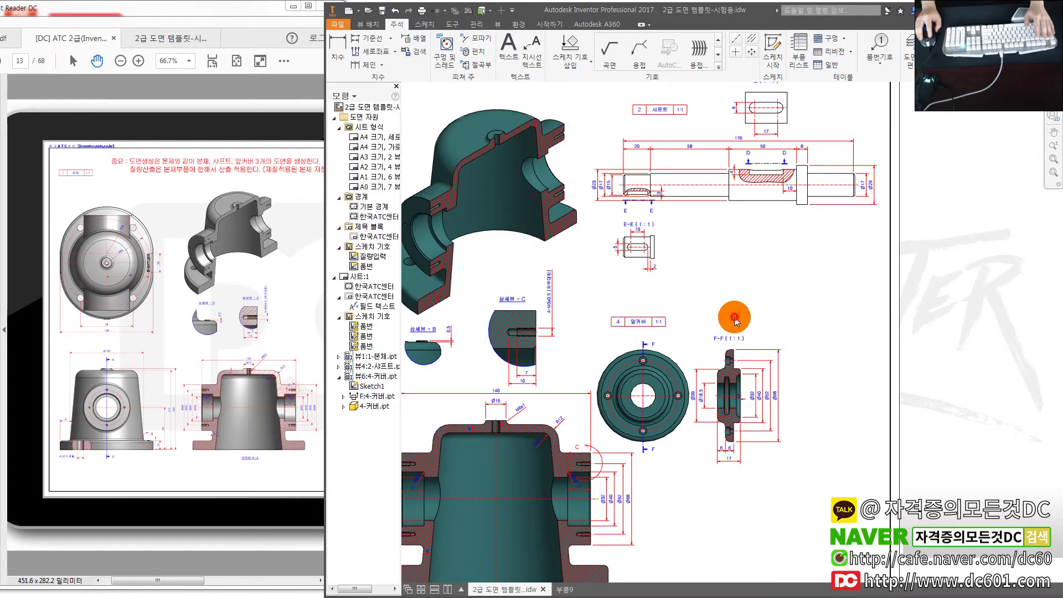
pyautogui.click(745, 356)
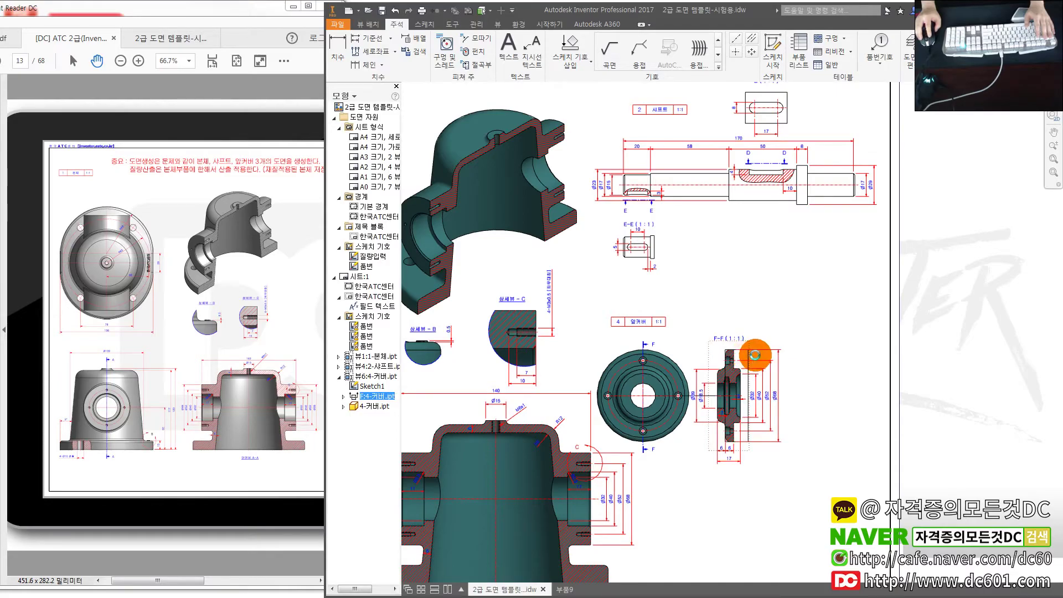
# - Check detail views G and H in the reference PDF, then return to Inventor
pyautogui.click(320, 380)
pyautogui.scroll(-5, 147, 372)
pyautogui.scroll(-3, 217, 329)
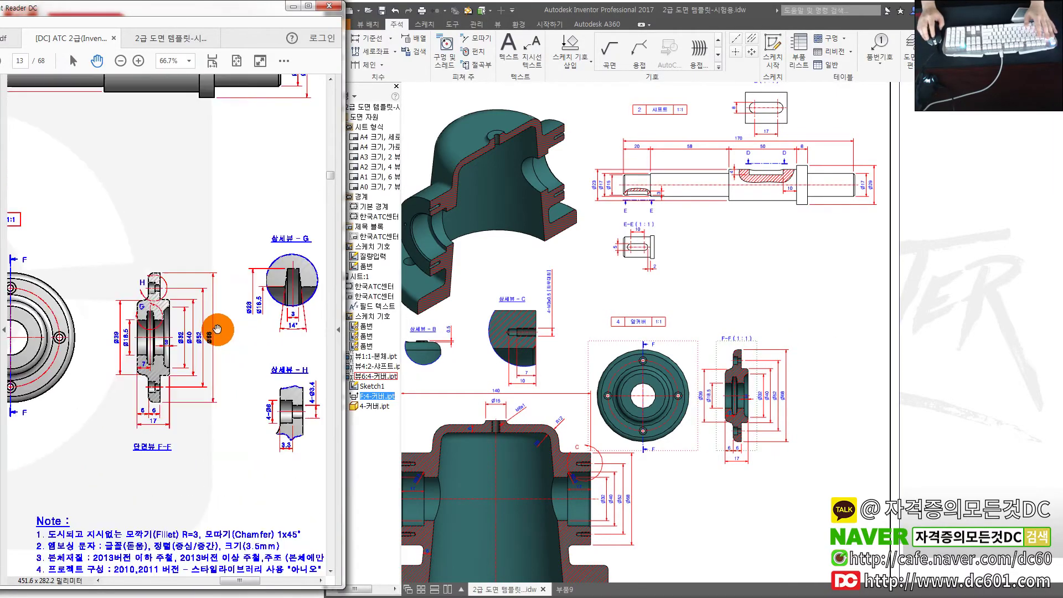
pyautogui.keyDown('ctrl'); pyautogui.scroll(5, 217, 329); pyautogui.keyUp('ctrl')
pyautogui.scroll(3, 803, 349)
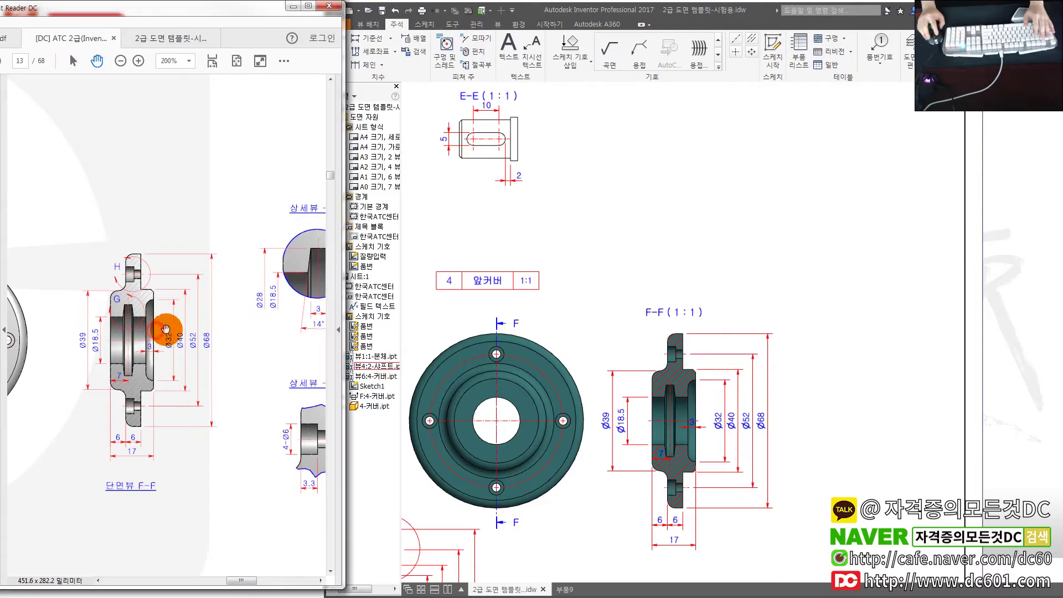
pyautogui.moveTo(165, 330)
pyautogui.mouseDown()
pyautogui.moveTo(140, 339)
pyautogui.moveTo(190, 341)
pyautogui.mouseUp()
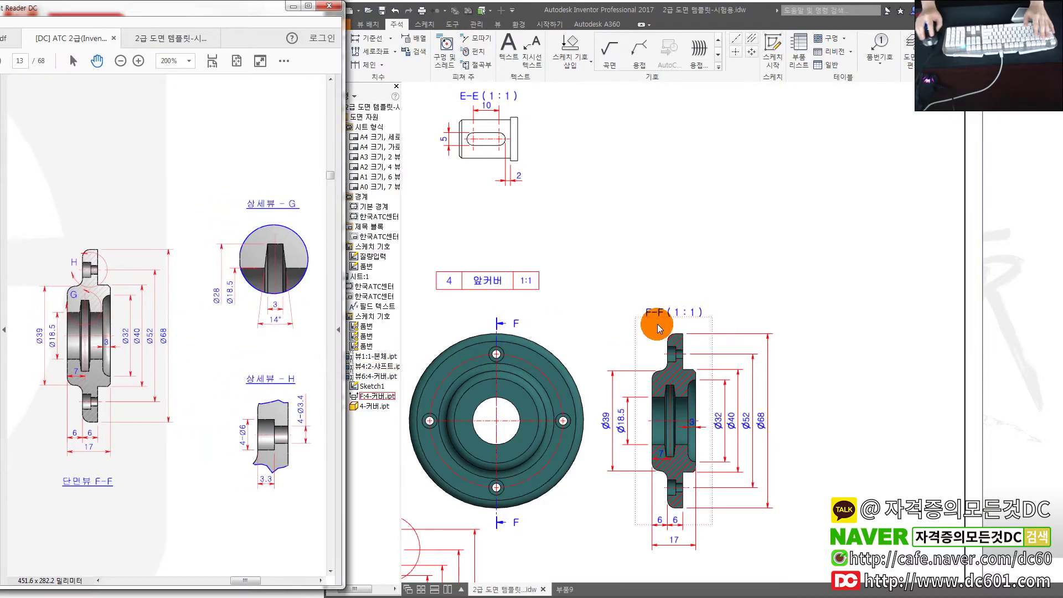
pyautogui.click(638, 321)
pyautogui.scroll(3, 638, 321)
pyautogui.scroll(-3, 568, 184)
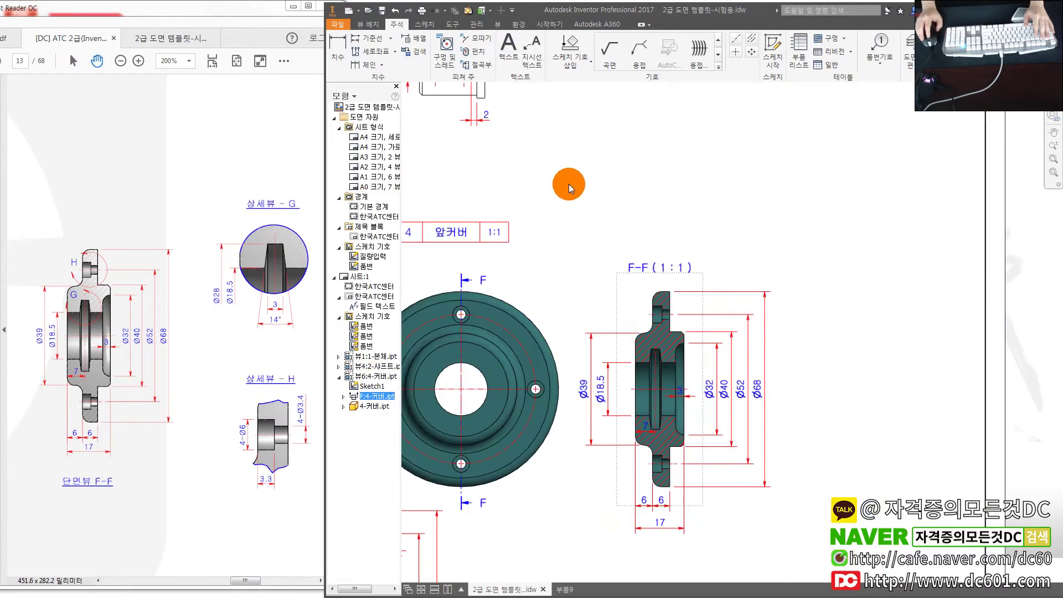
# - Create detail view G at 2:1 from the F-F section's groove, with a smooth cutout edge
pyautogui.click(368, 25)
pyautogui.click(416, 48)
pyautogui.moveTo(706, 316); pyautogui.dragTo(687, 243, button='middle')
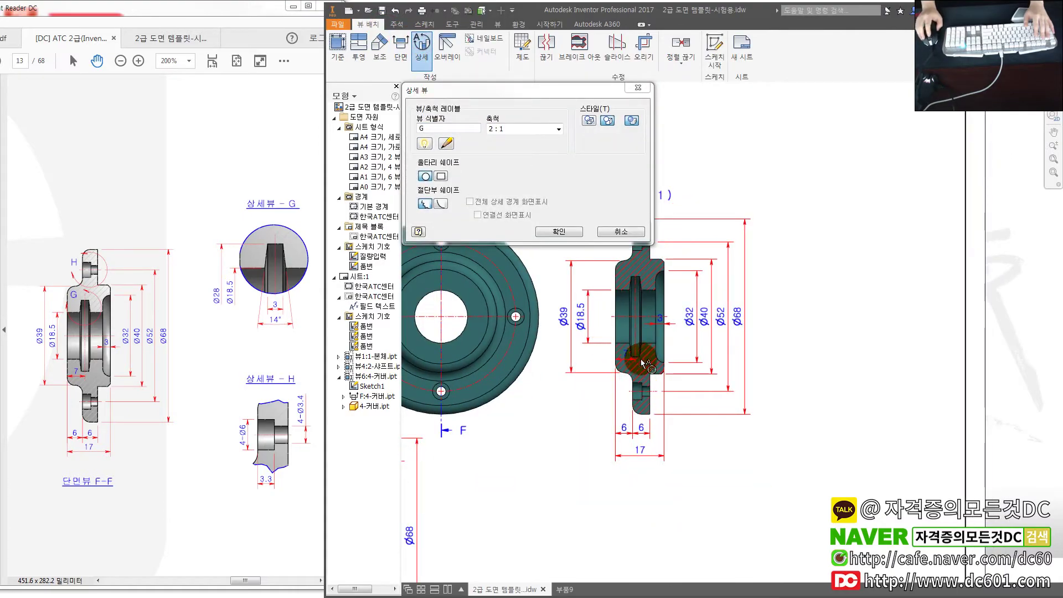
pyautogui.scroll(3, 624, 348)
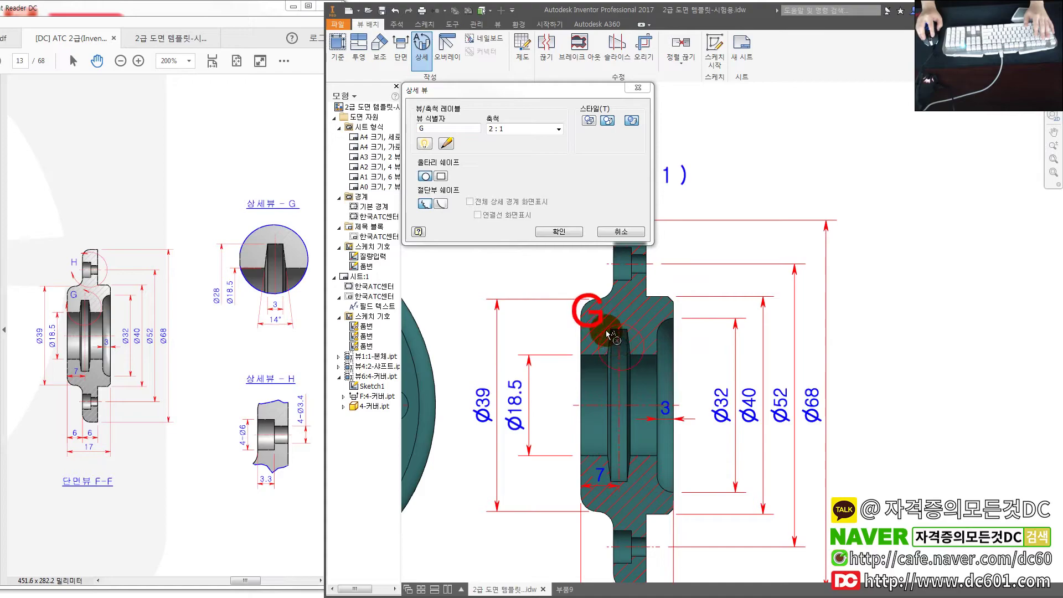
pyautogui.click(441, 204)
pyautogui.scroll(-3, 597, 327)
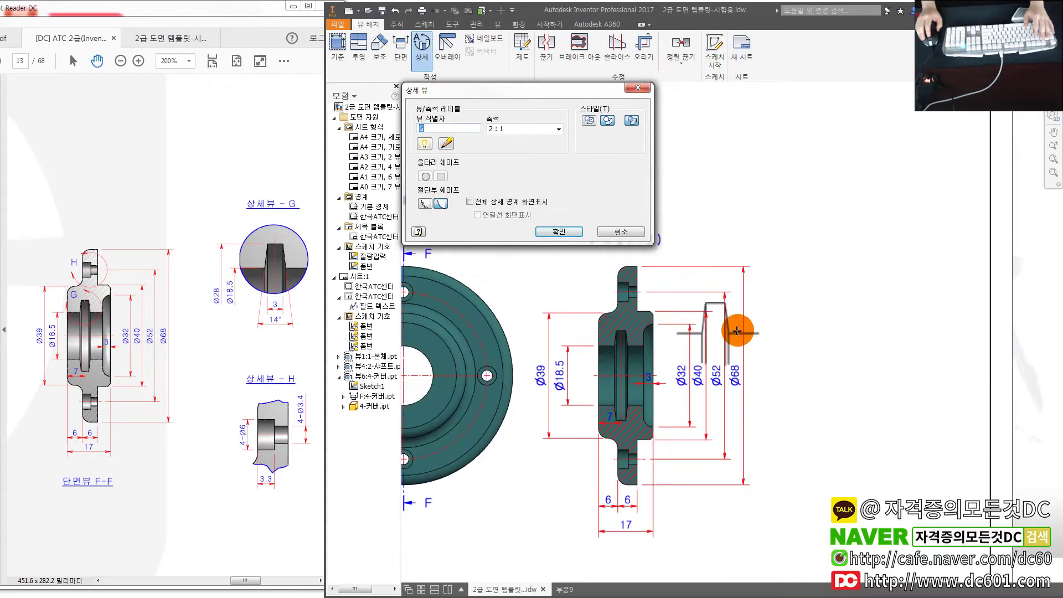
pyautogui.click(882, 294)
pyautogui.moveTo(809, 398); pyautogui.dragTo(800, 374, button='middle')
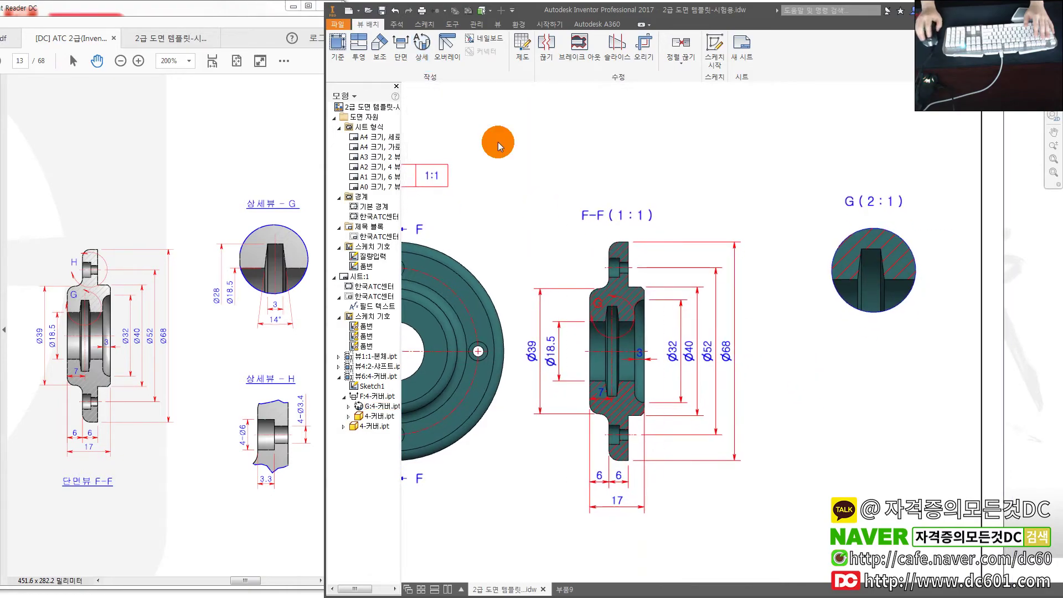
pyautogui.scroll(3, 608, 282)
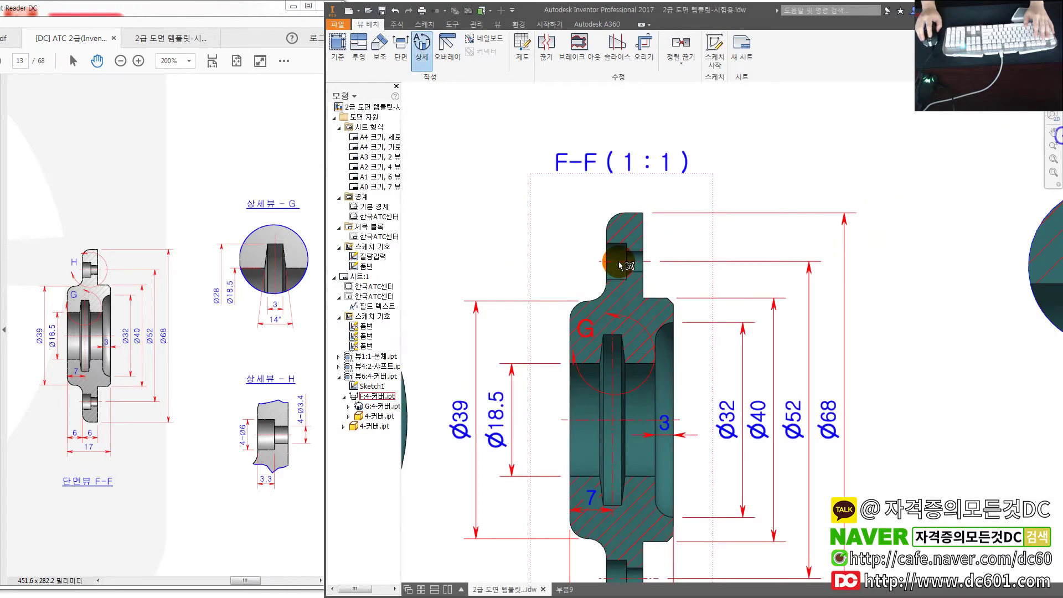
# - Create detail view H at 2:1 around the upper hub, placed below view G
pyautogui.click(624, 263)
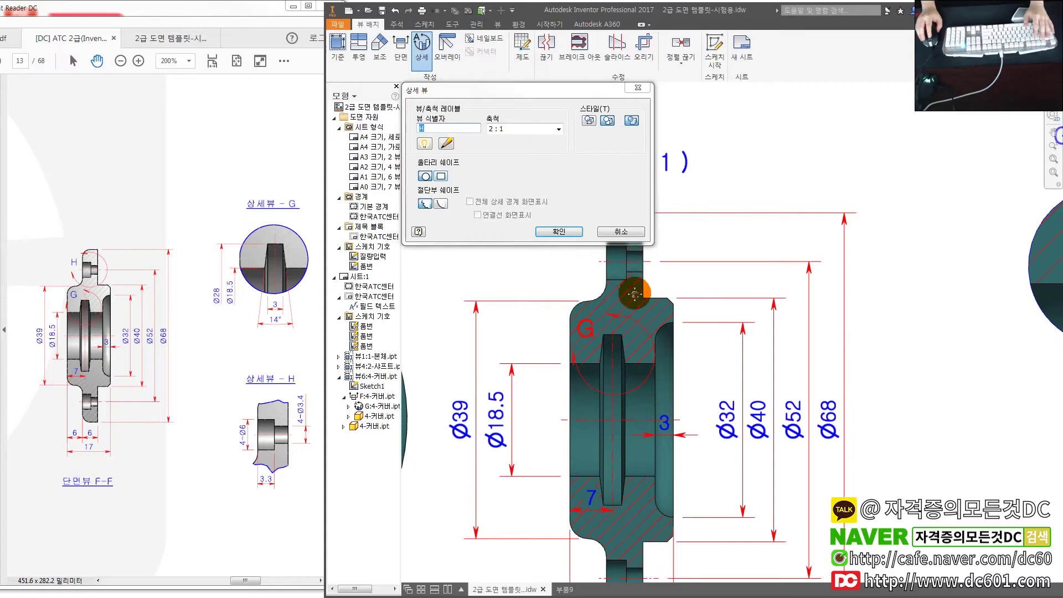
pyautogui.moveTo(628, 269); pyautogui.dragTo(629, 299, button='middle')
pyautogui.click(627, 291)
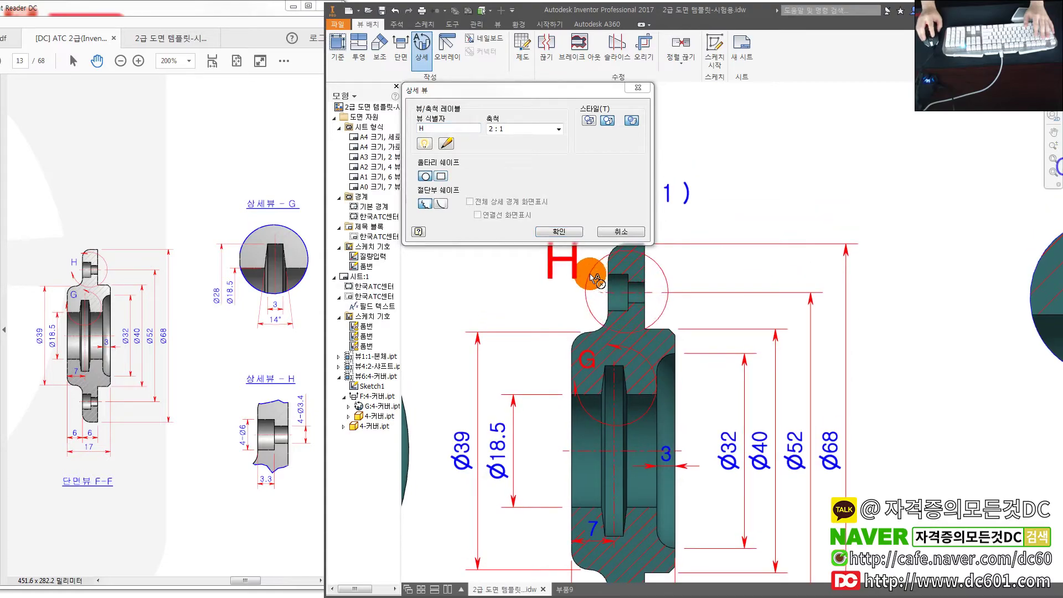
pyautogui.click(595, 275)
pyautogui.scroll(3, 770, 367)
pyautogui.scroll(-2, 700, 344)
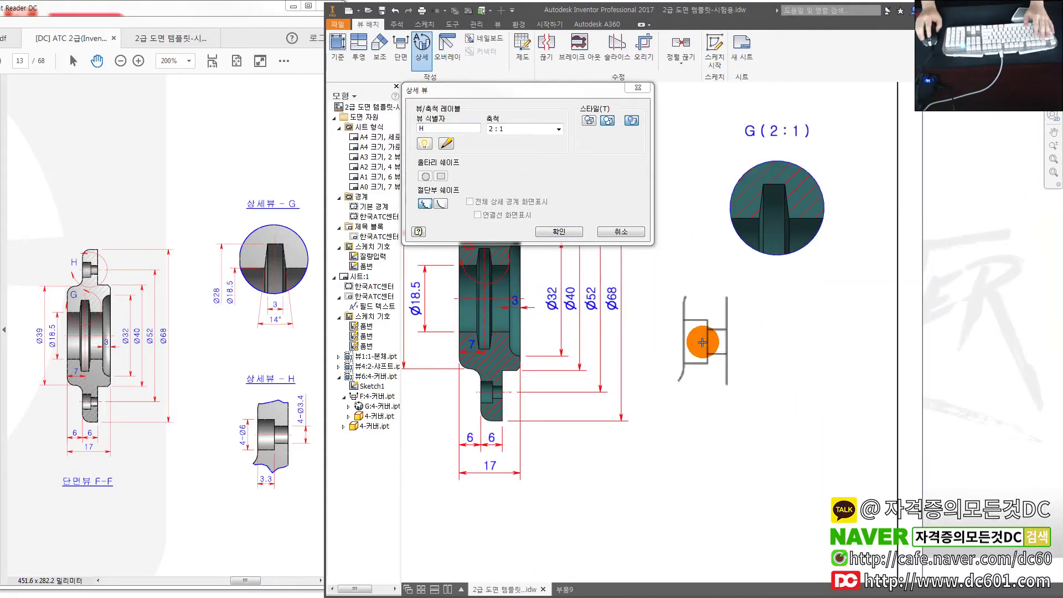
pyautogui.click(744, 400)
pyautogui.moveTo(766, 411); pyautogui.dragTo(732, 400, button='middle')
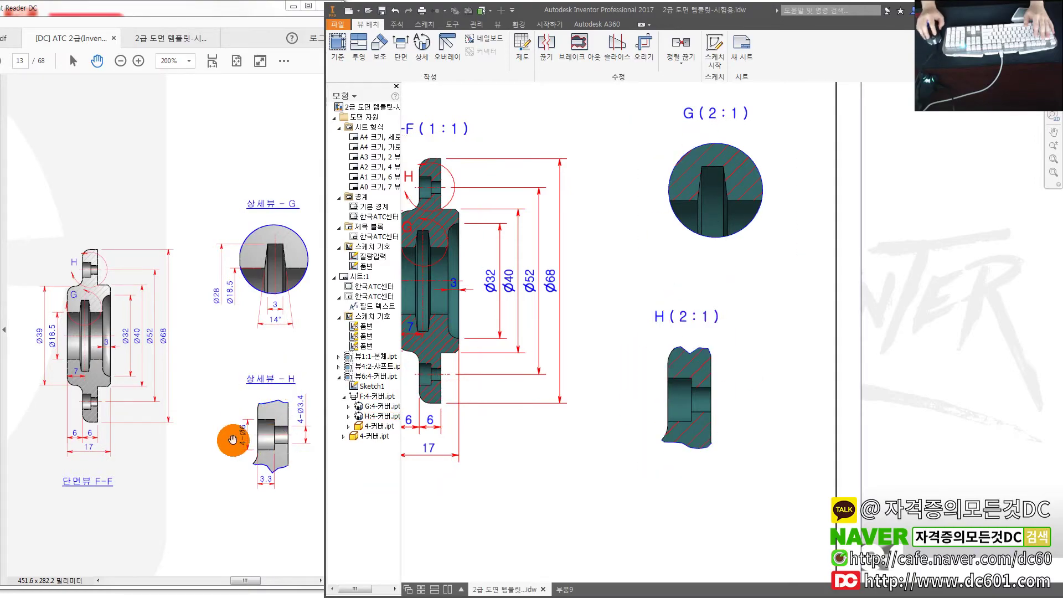
pyautogui.scroll(2, 675, 398)
pyautogui.scroll(2, 675, 396)
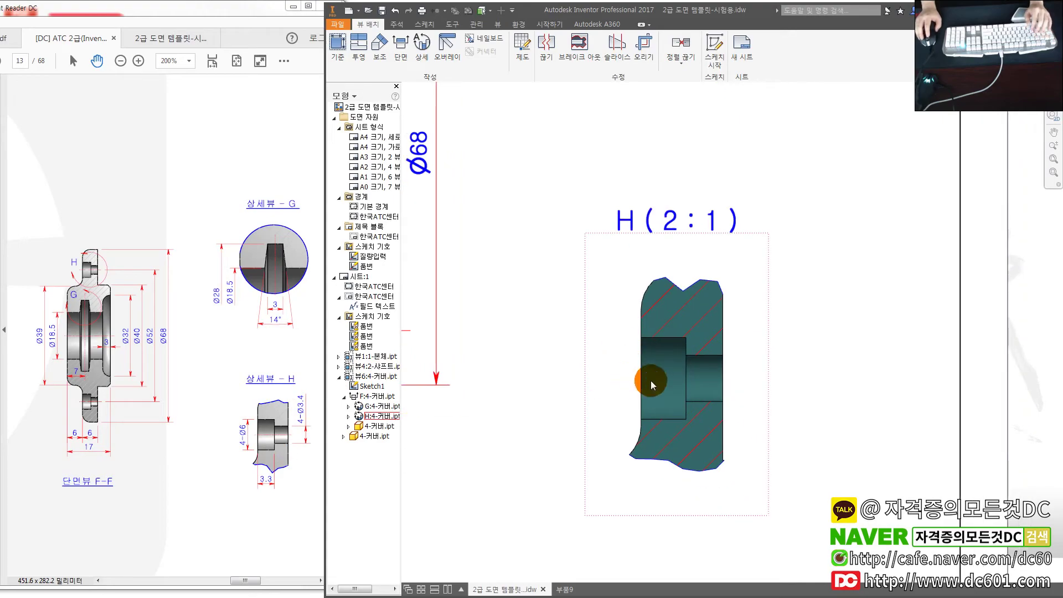
pyautogui.click(397, 24)
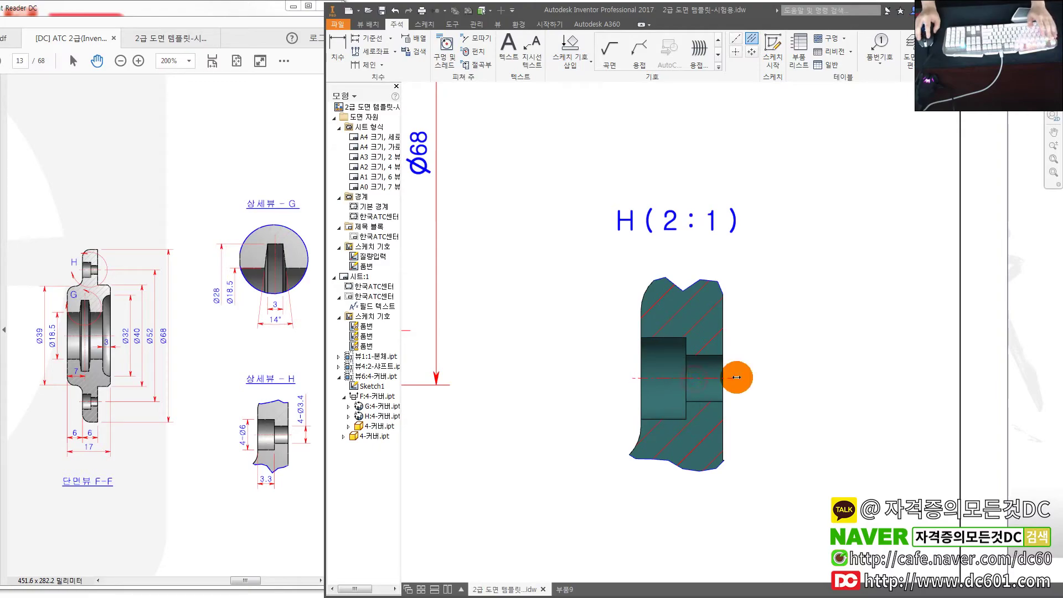
# - Add a centreline through the slot in detail view G
pyautogui.moveTo(739, 375); pyautogui.dragTo(755, 335, button='right')
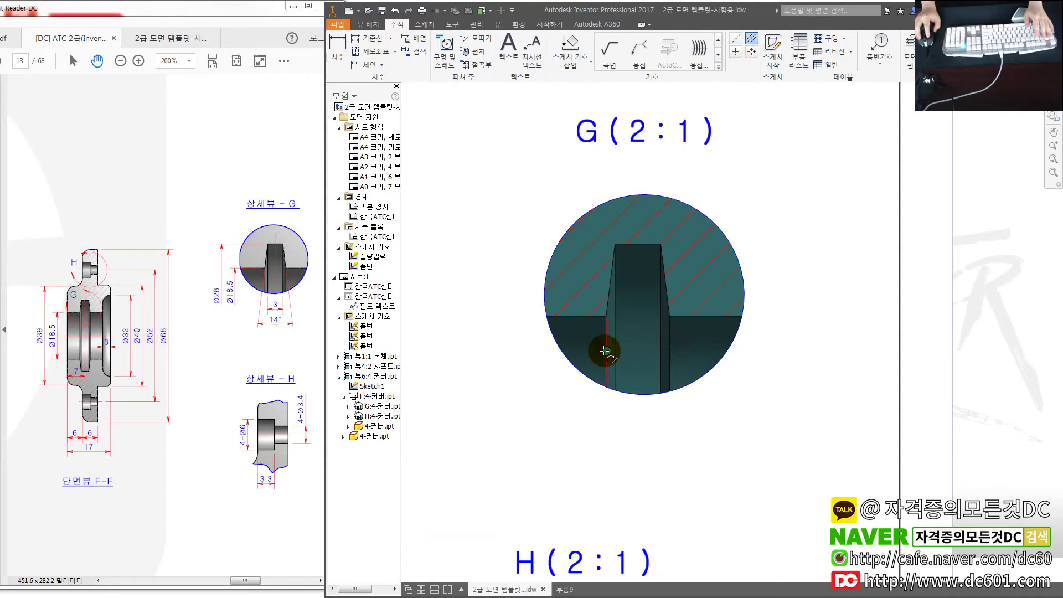
pyautogui.click(672, 345)
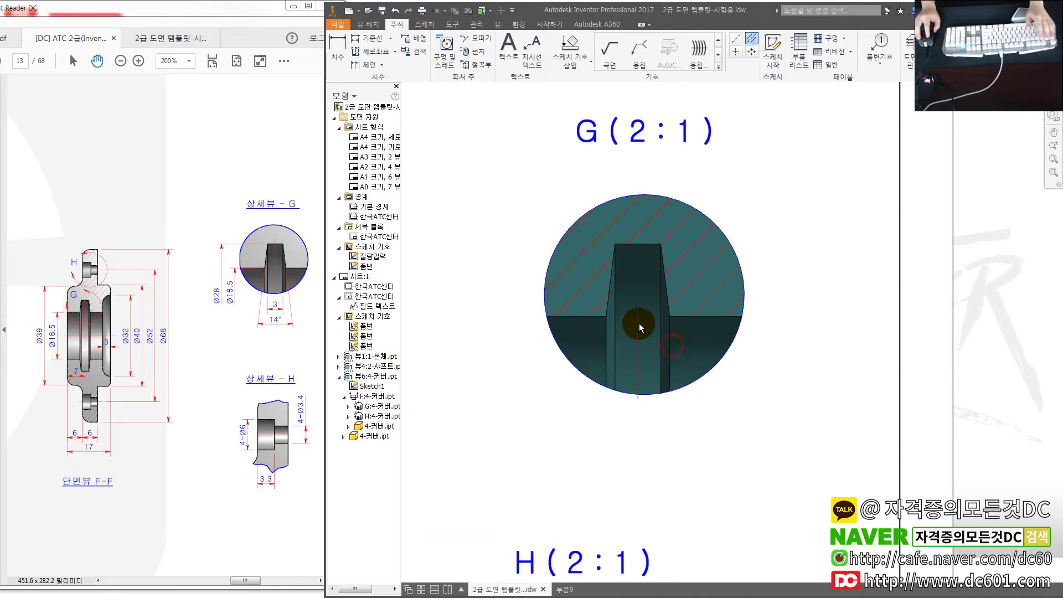
pyautogui.click(791, 231)
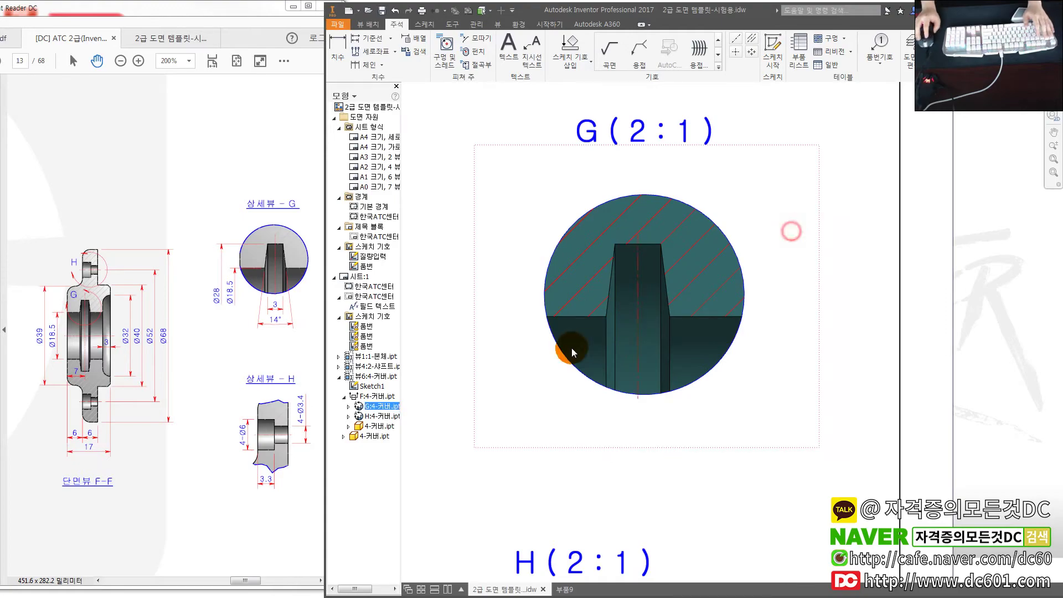
pyautogui.scroll(-2, 554, 344)
pyautogui.scroll(3, 582, 409)
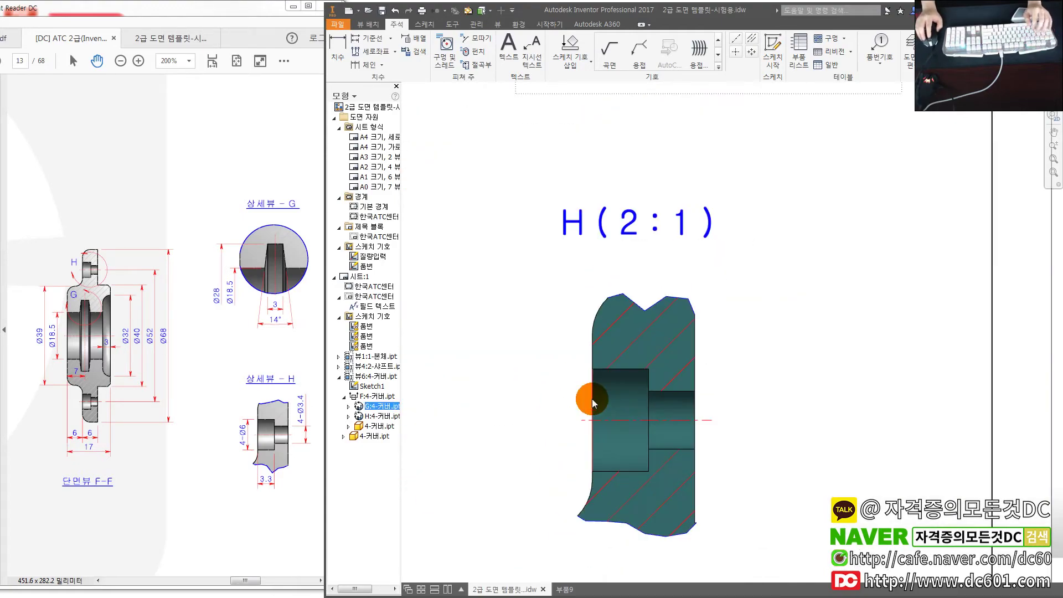
# - Dimension detail view H's bores: 6, 3.4, and the 3.3 depth
pyautogui.click(621, 471)
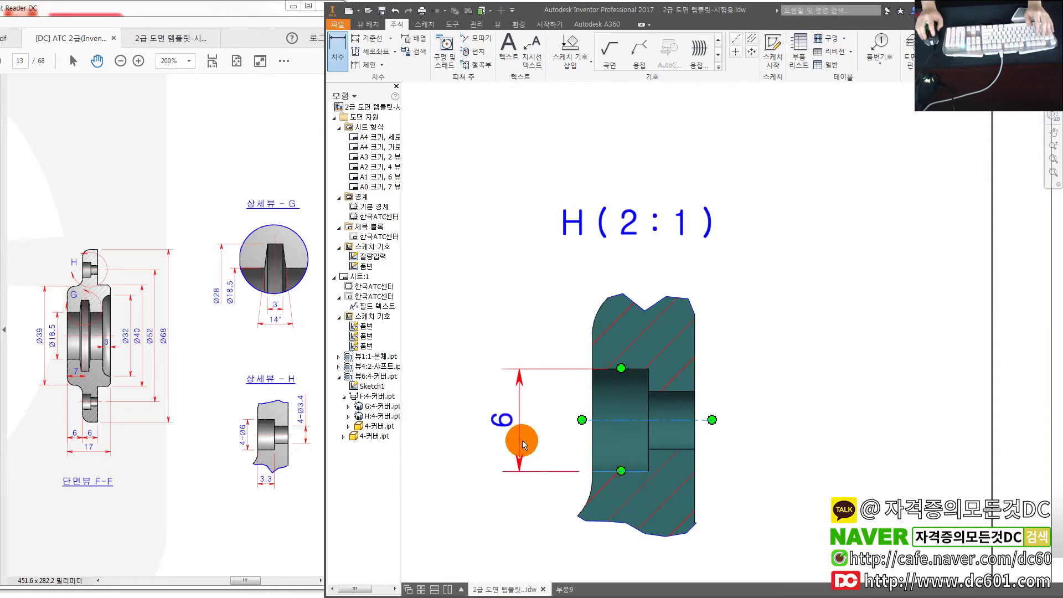
pyautogui.click(533, 439)
pyautogui.click(687, 392)
pyautogui.click(684, 446)
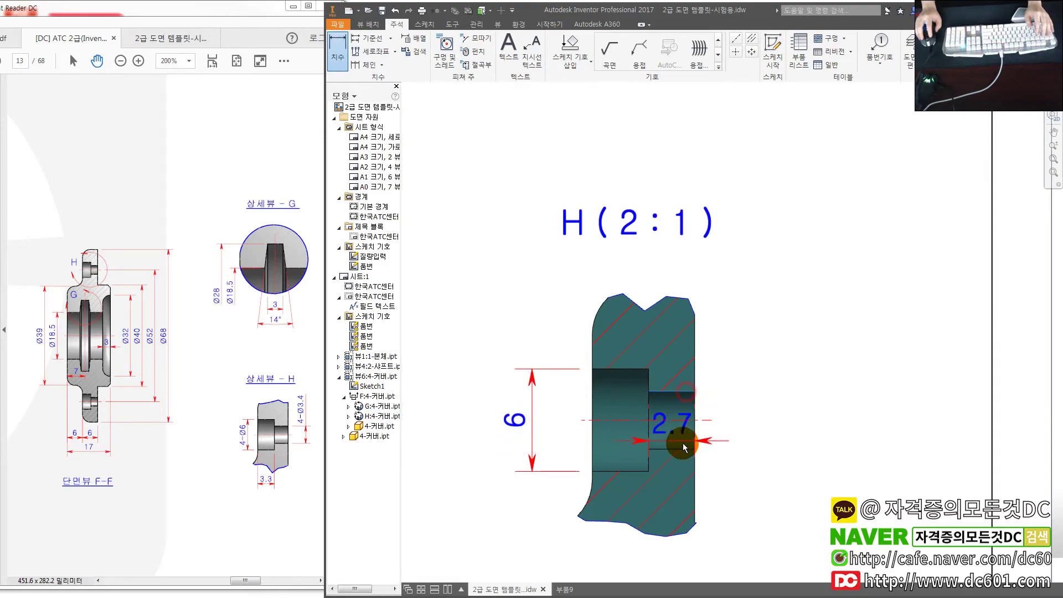
pyautogui.click(750, 431)
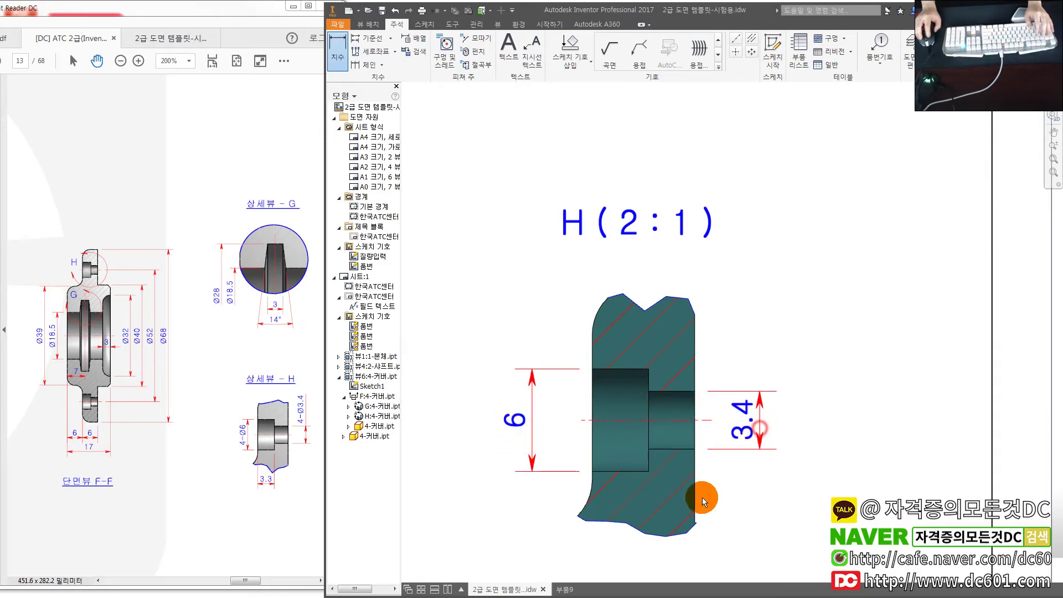
pyautogui.moveTo(703, 496); pyautogui.dragTo(706, 405, button='middle')
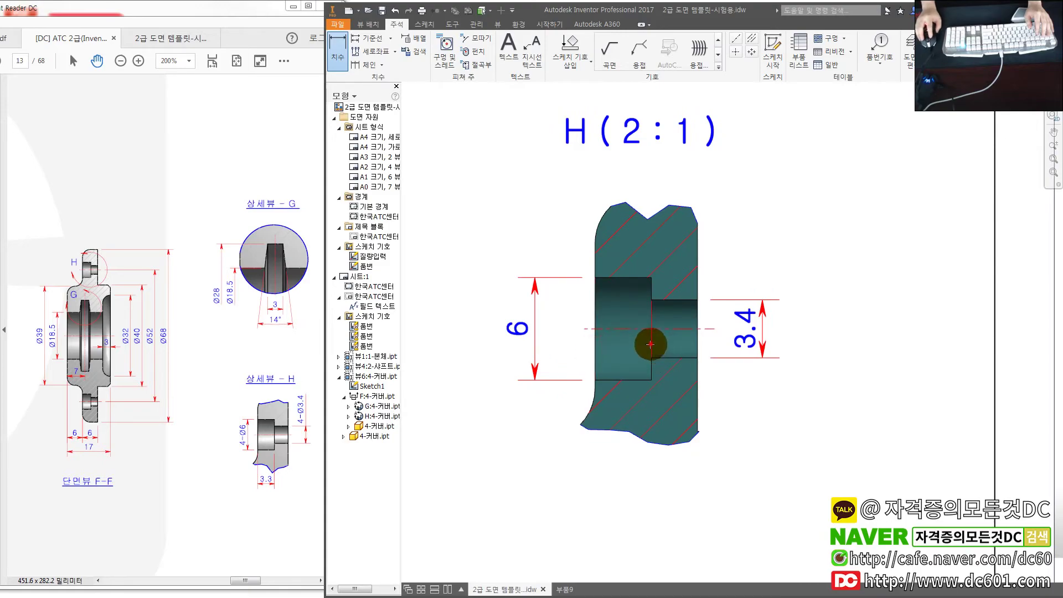
pyautogui.click(651, 344)
pyautogui.click(595, 356)
pyautogui.click(611, 501)
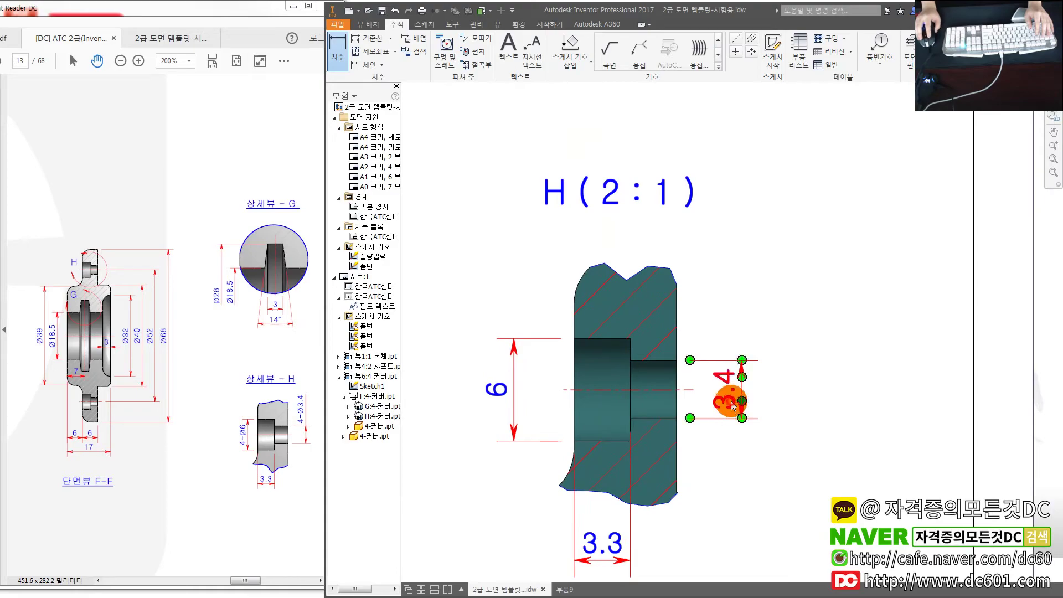
# - Edit the 3.4 dimension to read 4-Ø3.4 and shift it slightly right
pyautogui.doubleClick(734, 406)
pyautogui.write('4-<<>>')
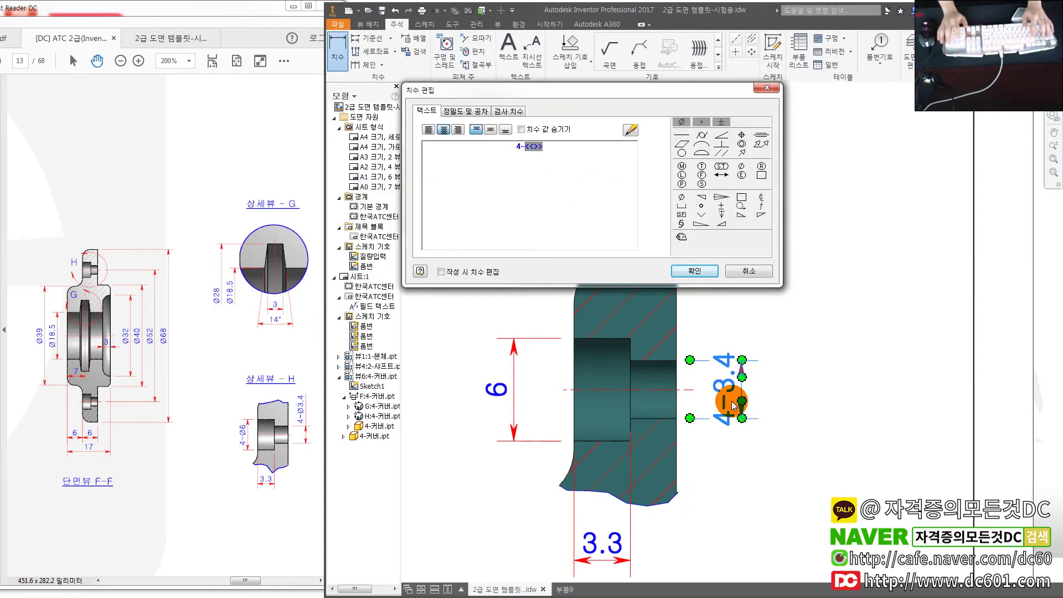
pyautogui.click(706, 270)
pyautogui.doubleClick(725, 379)
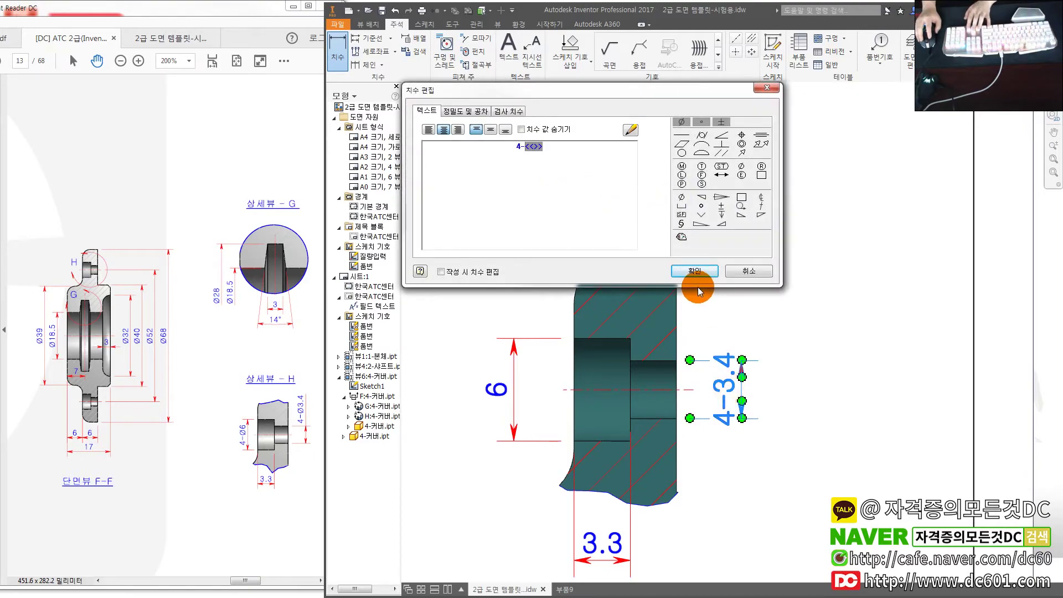
pyautogui.click(742, 167)
pyautogui.click(711, 269)
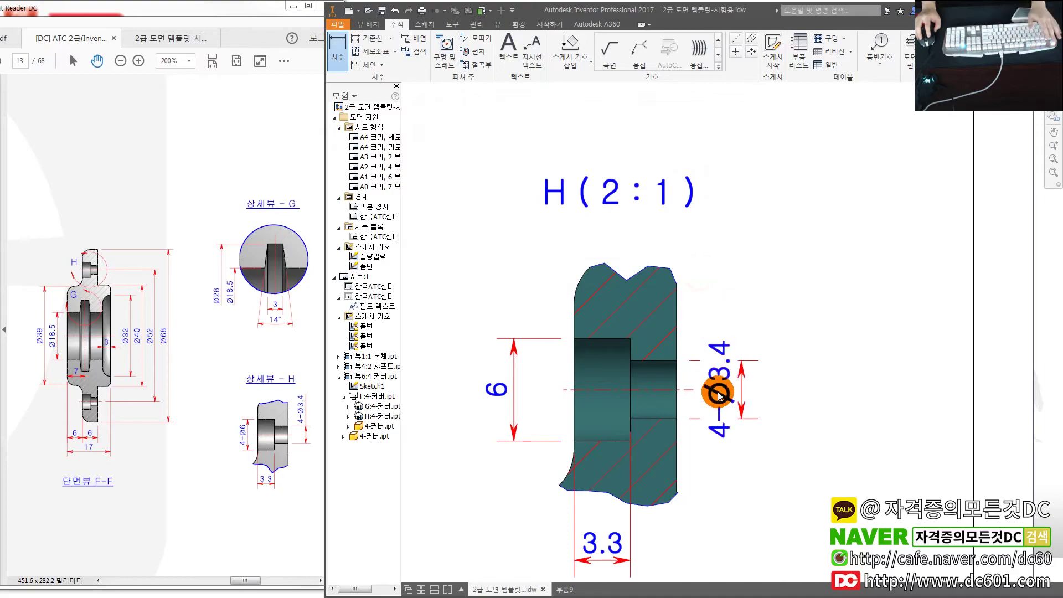
pyautogui.moveTo(718, 394); pyautogui.dragTo(748, 278)
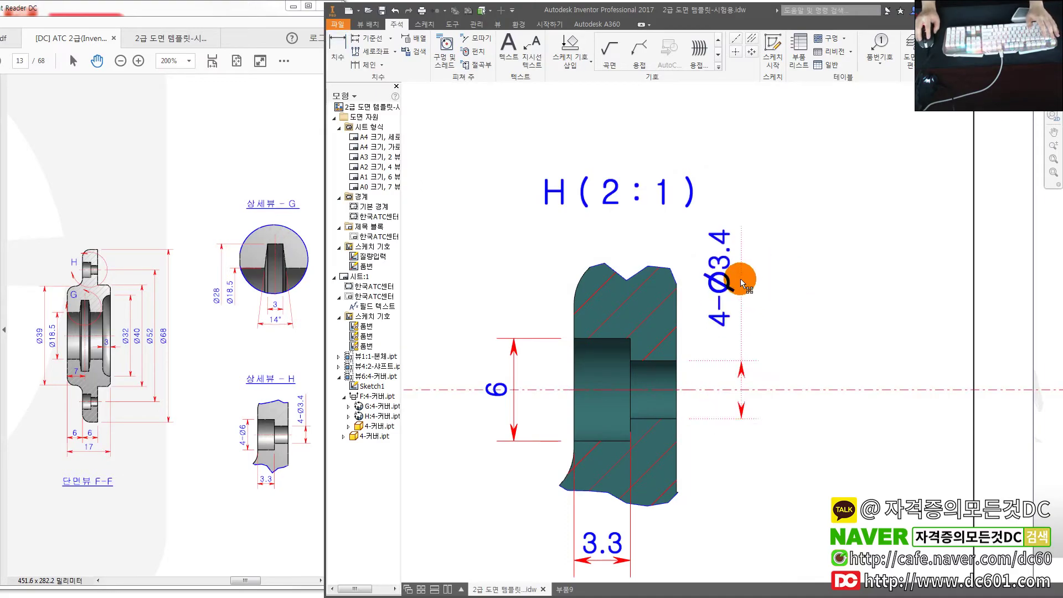
pyautogui.moveTo(742, 360); pyautogui.dragTo(758, 361)
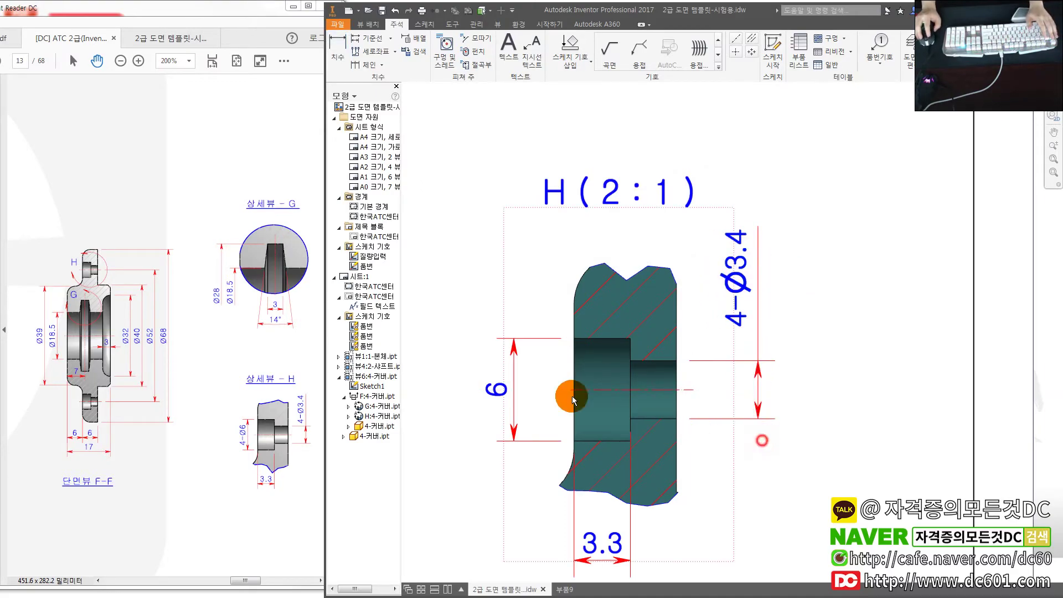
# - Edit the 6 dimension to read 4-Ø6
pyautogui.doubleClick(507, 391)
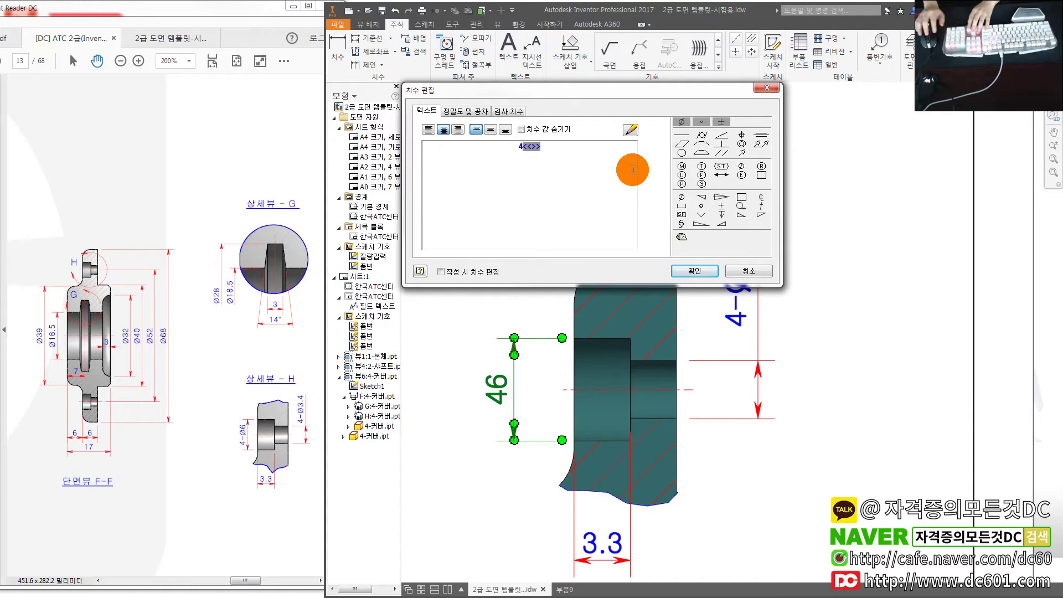
pyautogui.click(743, 172)
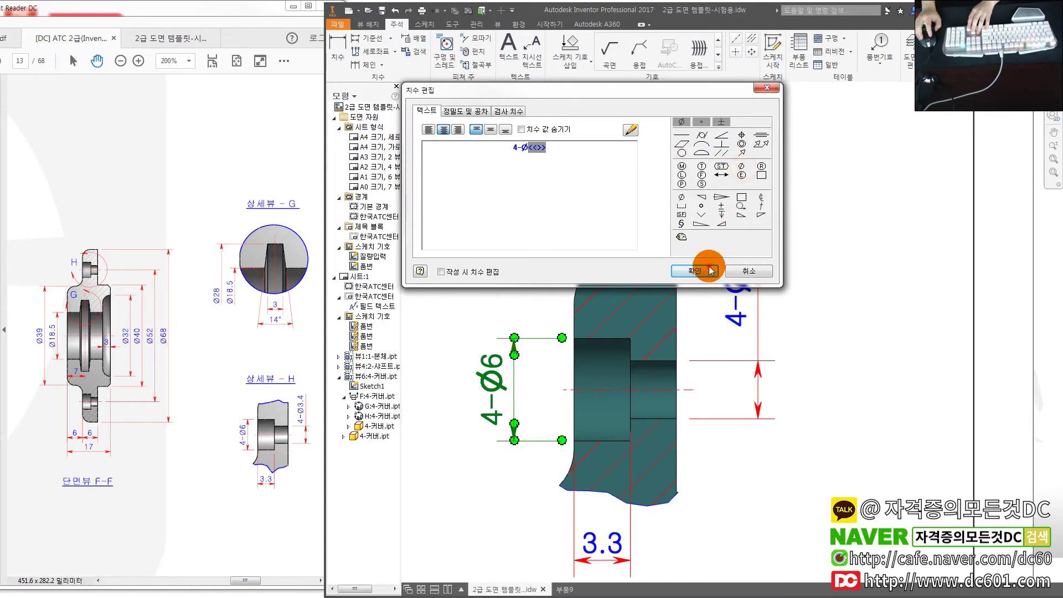
pyautogui.click(695, 271)
pyautogui.scroll(-3, 556, 359)
# - Dimension the slot width in detail view G as 3
pyautogui.scroll(-2, 529, 307)
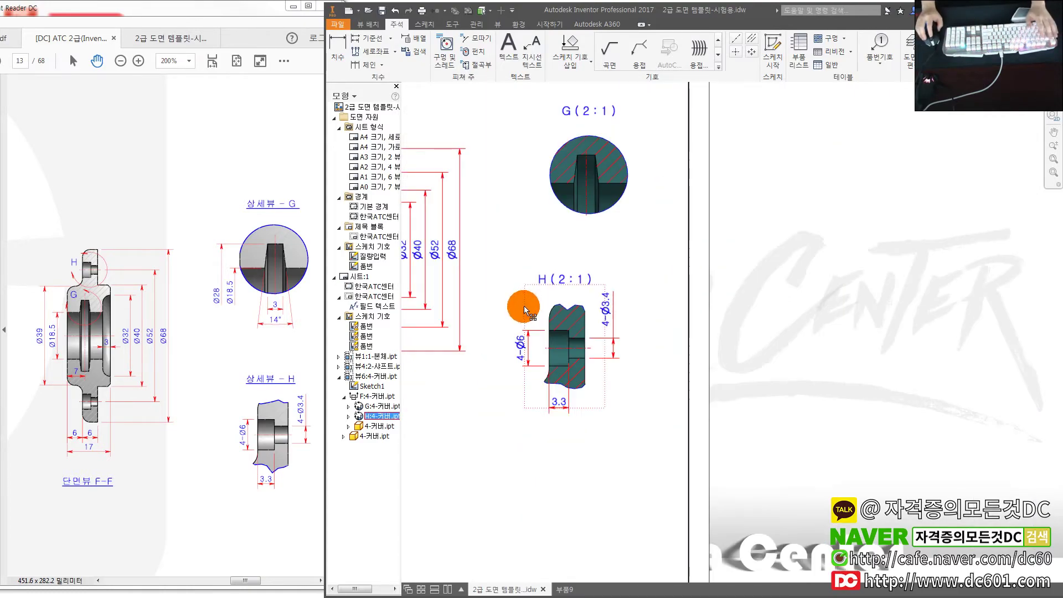
pyautogui.moveTo(516, 258); pyautogui.dragTo(603, 327, button='middle')
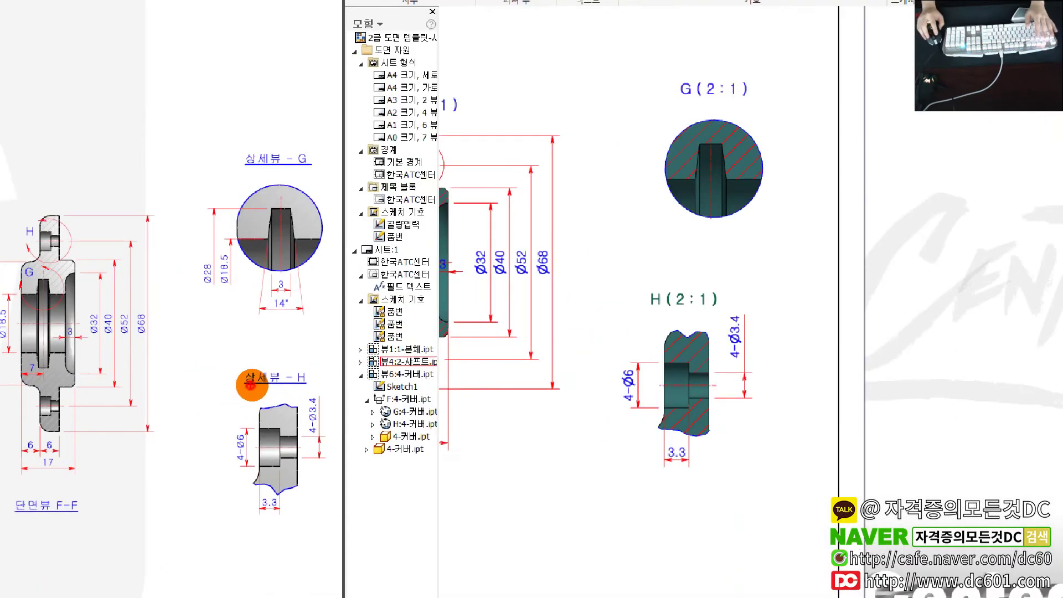
pyautogui.moveTo(247, 382); pyautogui.dragTo(277, 394)
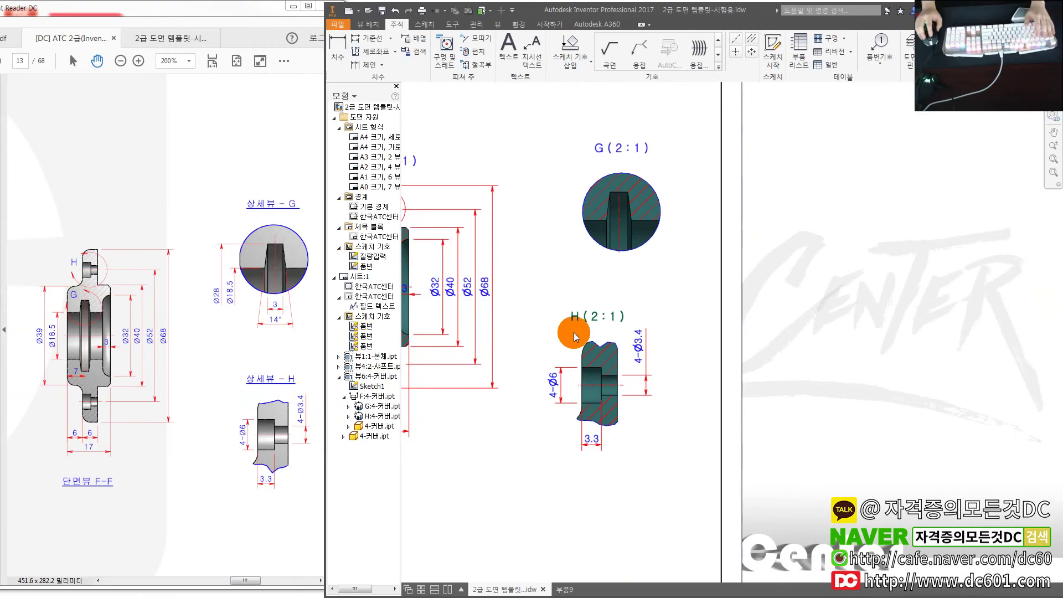
pyautogui.scroll(-2, 575, 336)
pyautogui.scroll(-1, 546, 297)
pyautogui.scroll(-1, 672, 376)
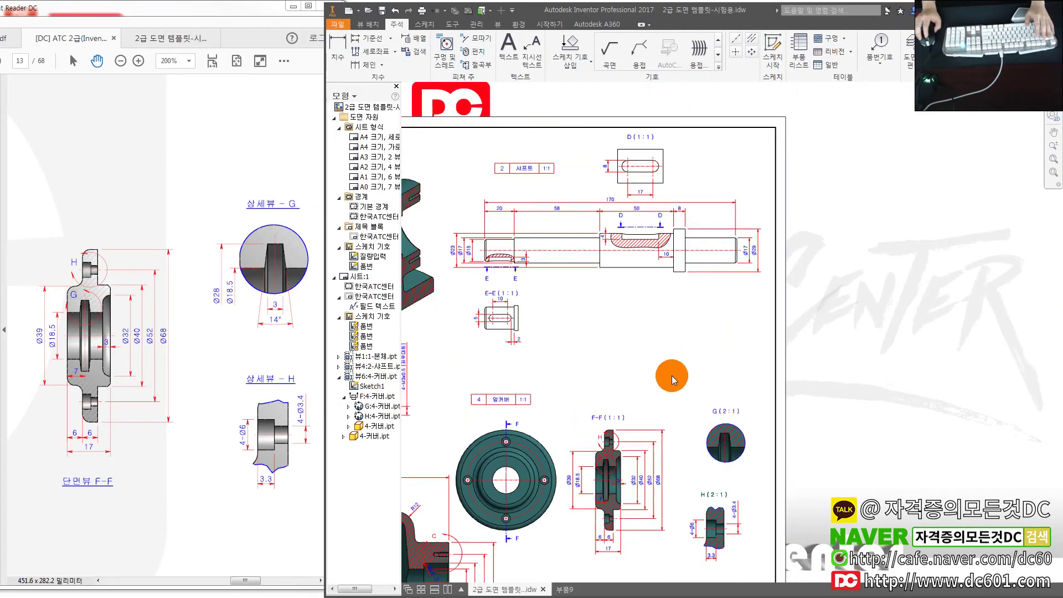
pyautogui.scroll(1, 655, 420)
pyautogui.scroll(1, 798, 326)
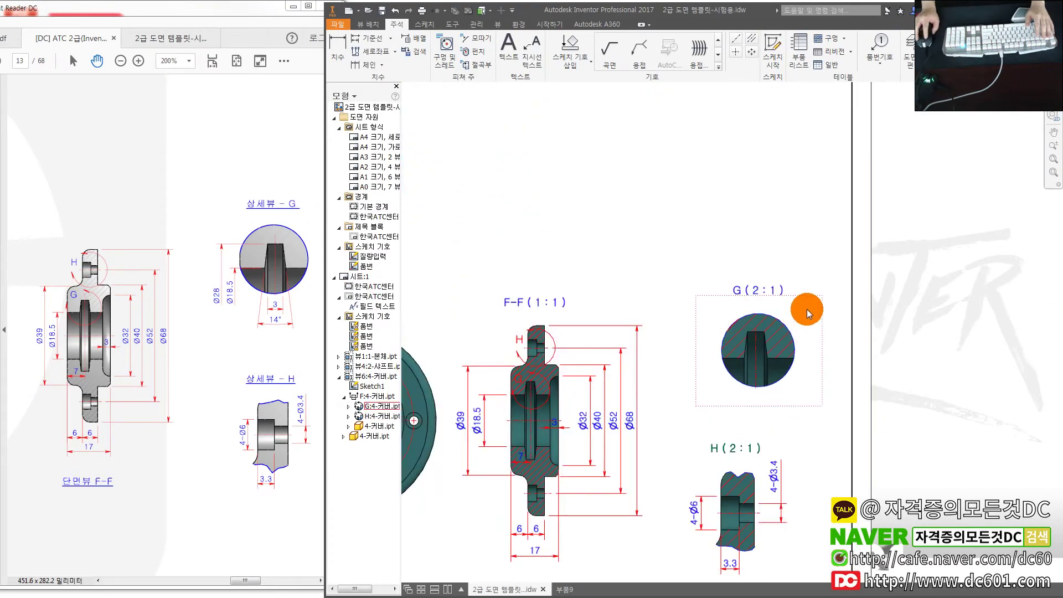
pyautogui.scroll(1, 806, 309)
pyautogui.scroll(3, 629, 305)
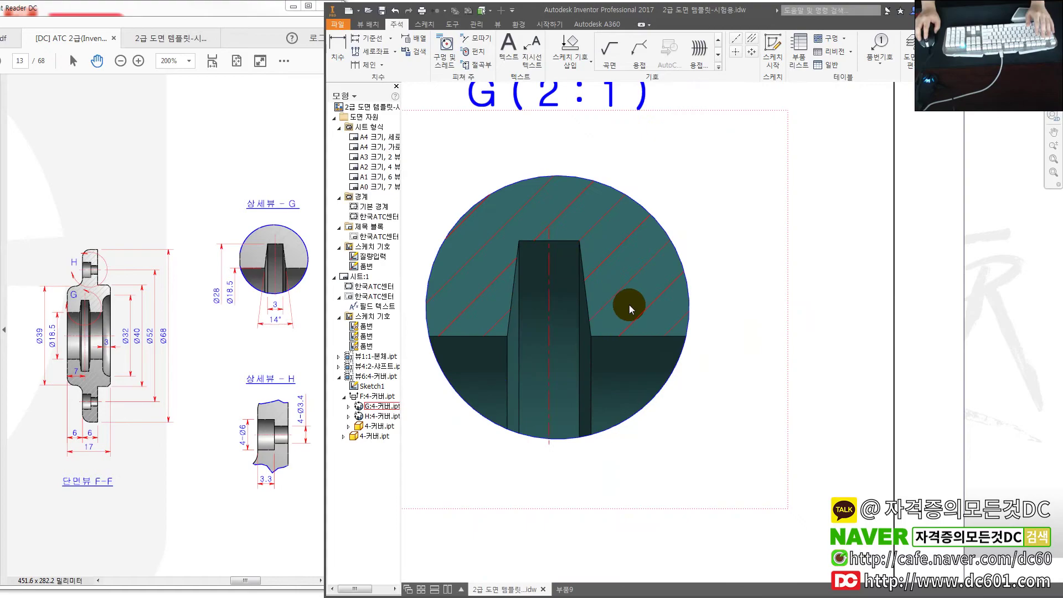
pyautogui.press('d')
pyautogui.click(519, 378)
pyautogui.click(576, 386)
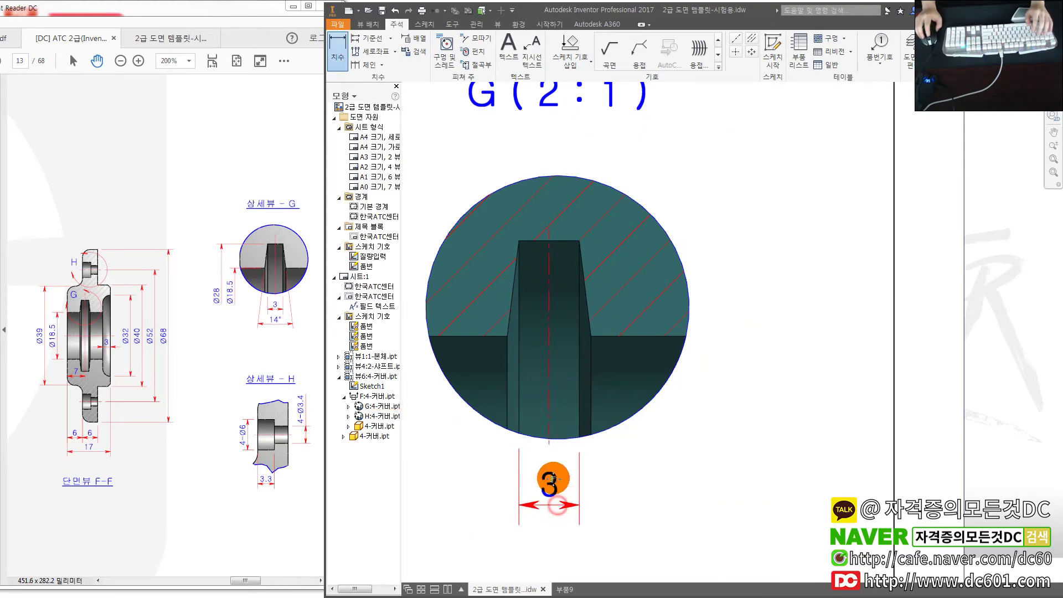
pyautogui.moveTo(518, 328); pyautogui.dragTo(528, 254, button='middle')
# - Add the 14° slot-angle dimension below view G
pyautogui.click(598, 231)
pyautogui.click(609, 508)
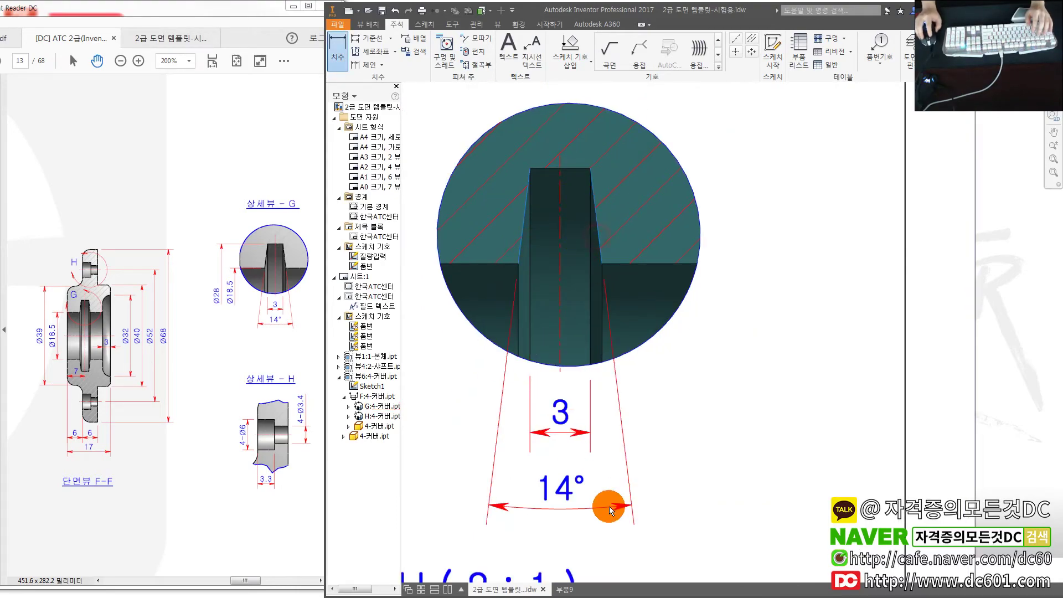
pyautogui.scroll(3, 608, 503)
pyautogui.press('Escape')
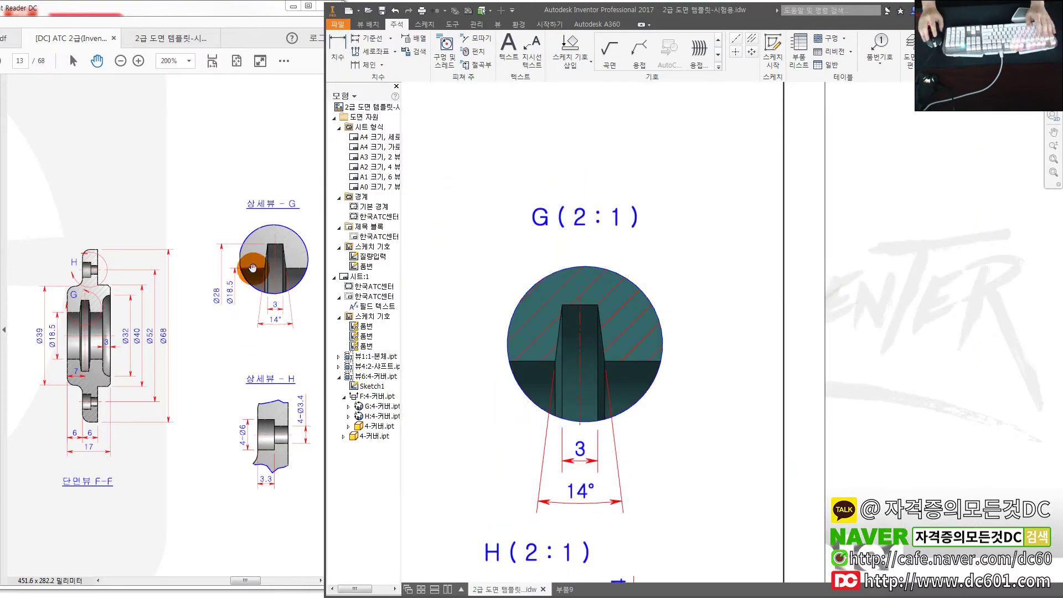
pyautogui.scroll(2, 613, 246)
pyautogui.click(626, 210)
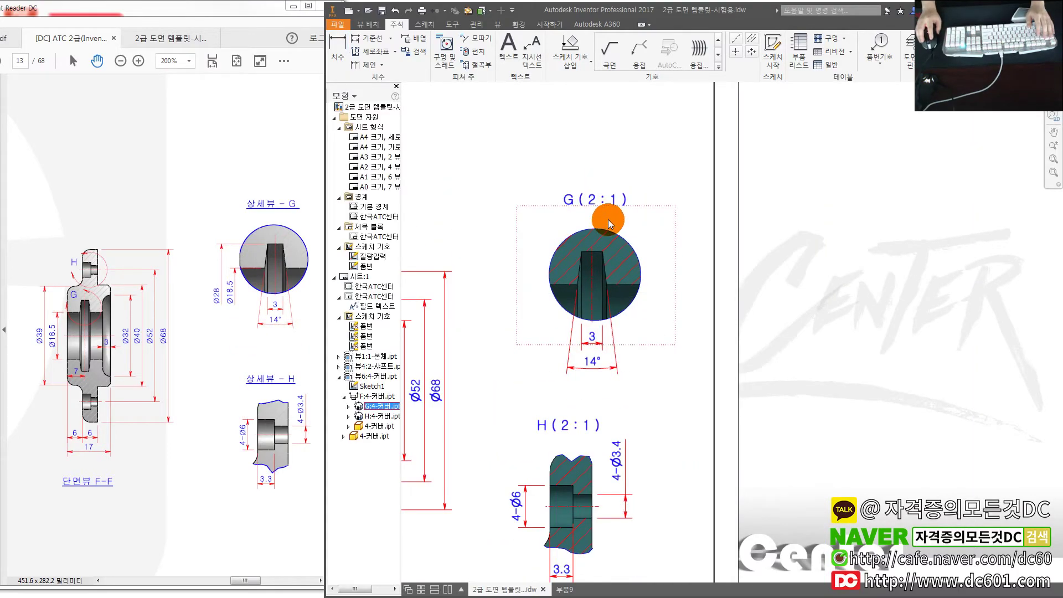
pyautogui.scroll(-2, 636, 183)
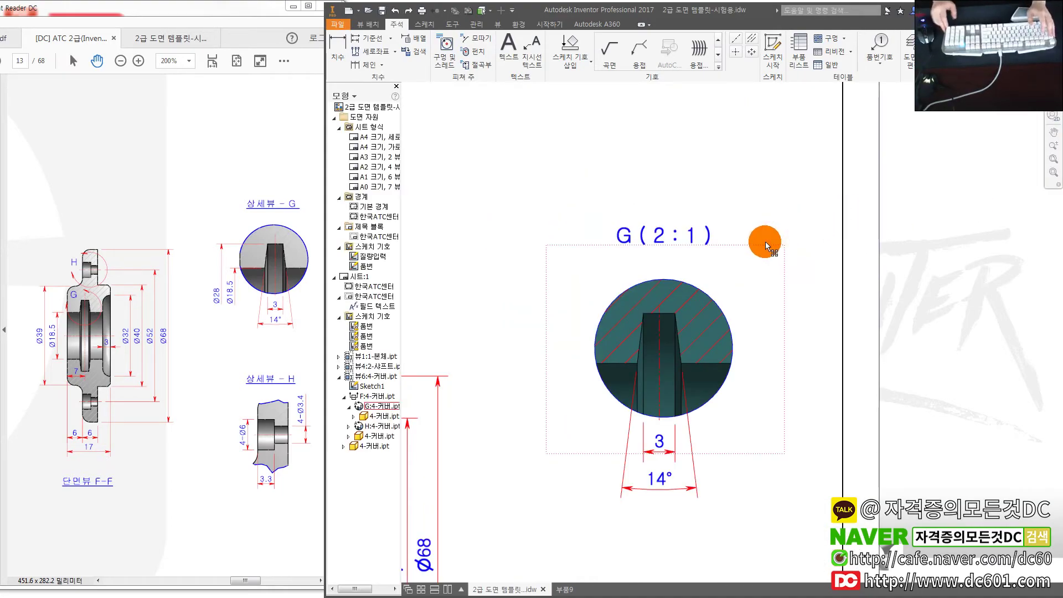
pyautogui.moveTo(506, 315); pyautogui.dragTo(541, 316, button='middle')
# - Add a vertical 10.78 dimension beside the slot in view G
pyautogui.press('d')
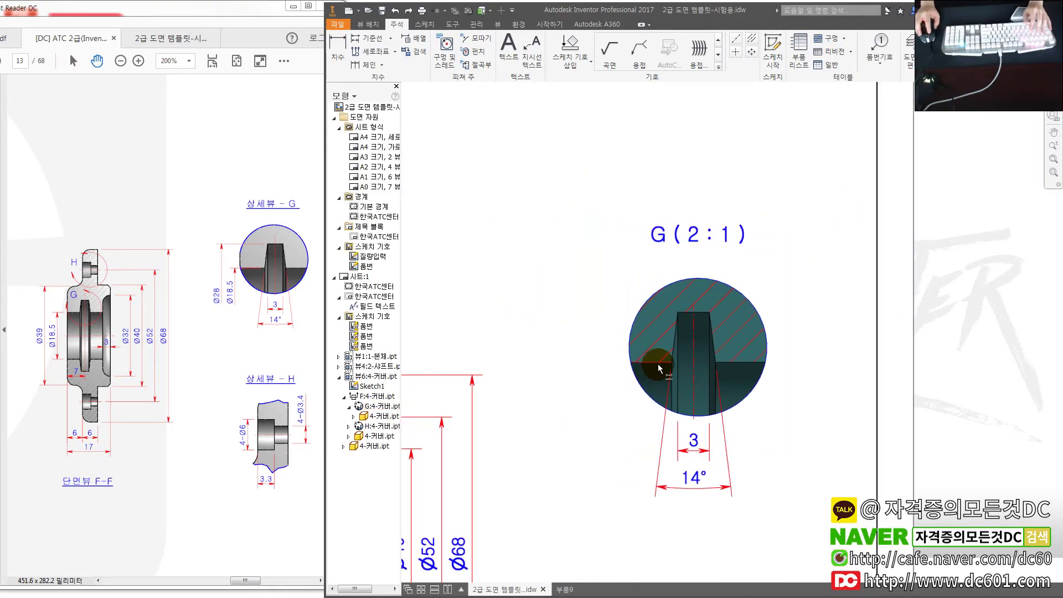
pyautogui.click(652, 362)
pyautogui.rightClick(587, 432)
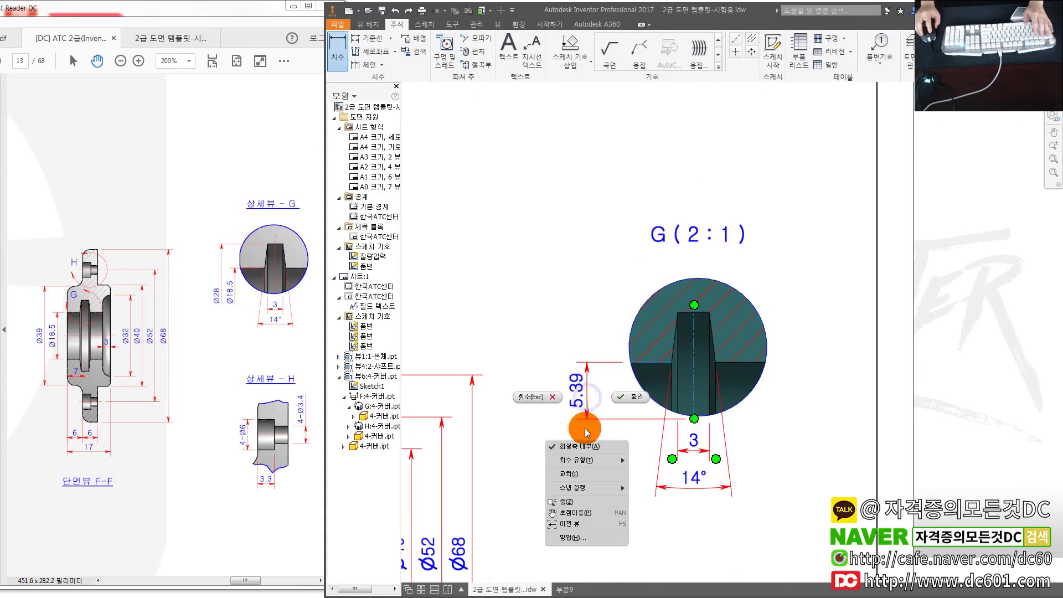
pyautogui.click(653, 461)
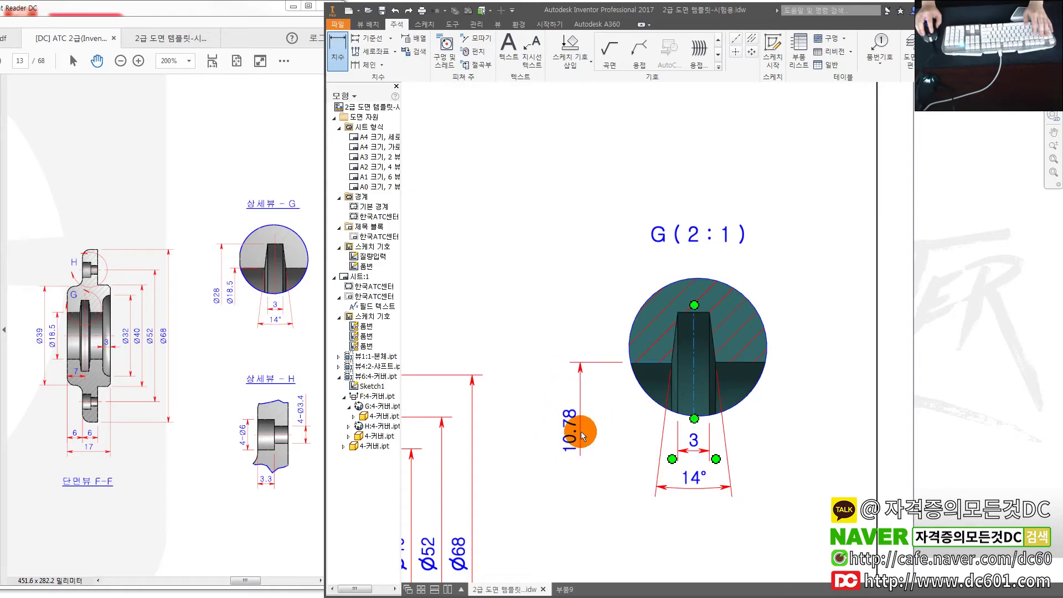
pyautogui.click(583, 436)
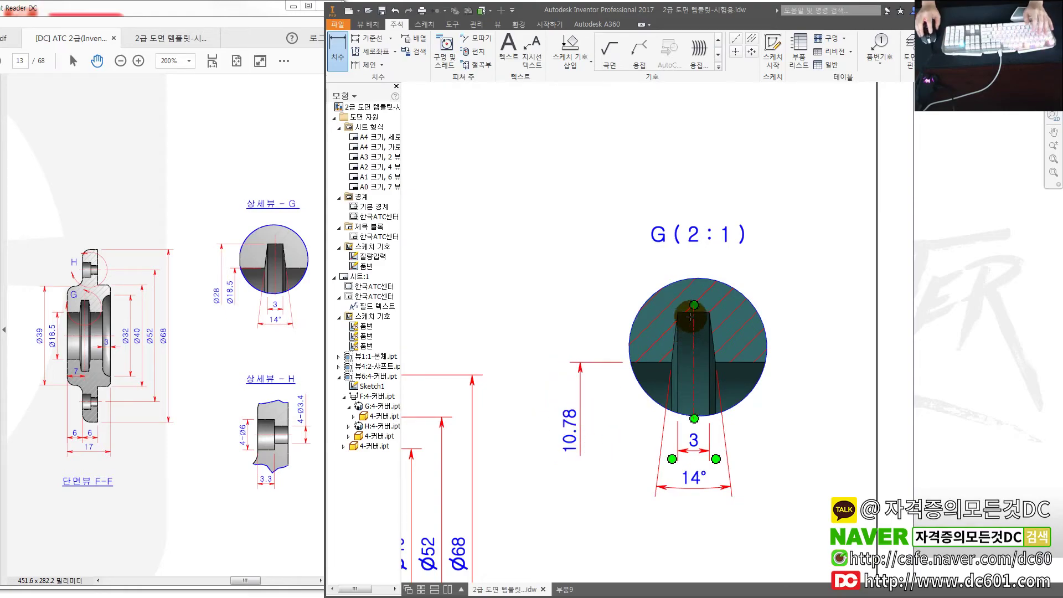
# - Add an aligned dimension left of the detail and make it read Ø28
pyautogui.click(693, 314)
pyautogui.click(698, 421)
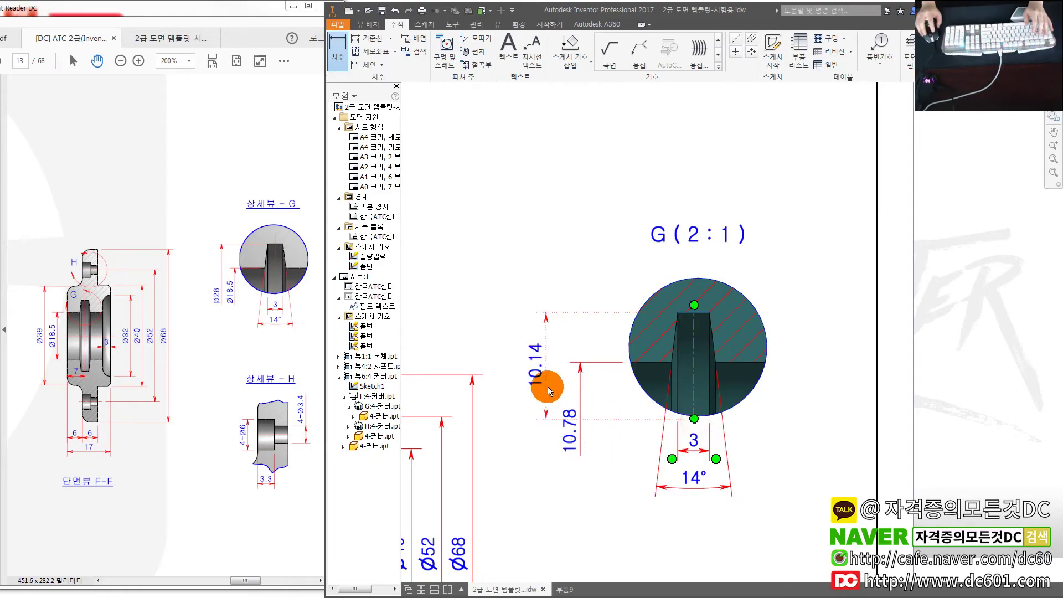
pyautogui.rightClick(502, 429)
pyautogui.click(616, 448)
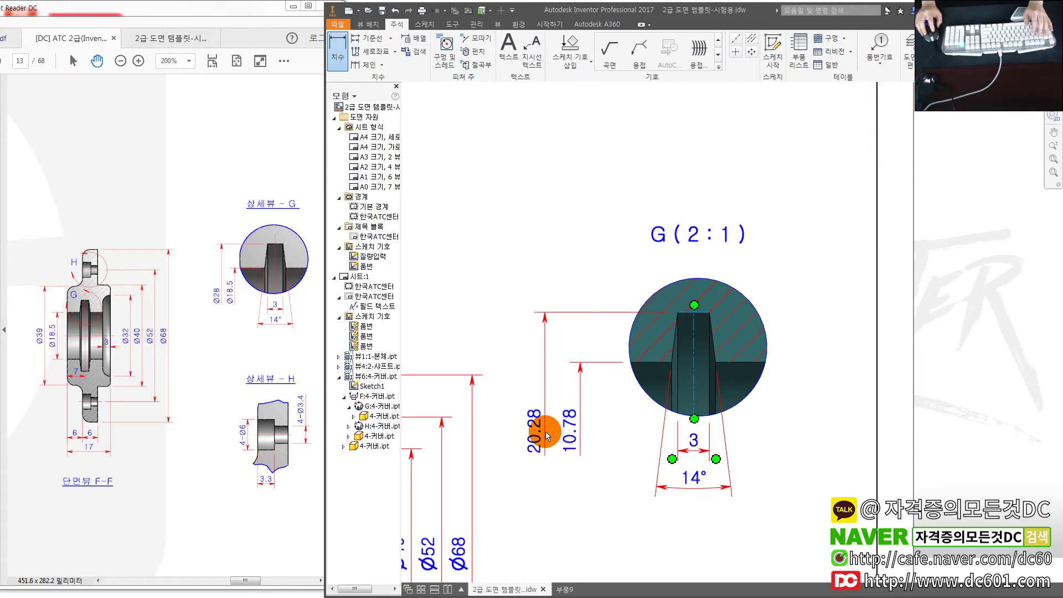
pyautogui.click(541, 430)
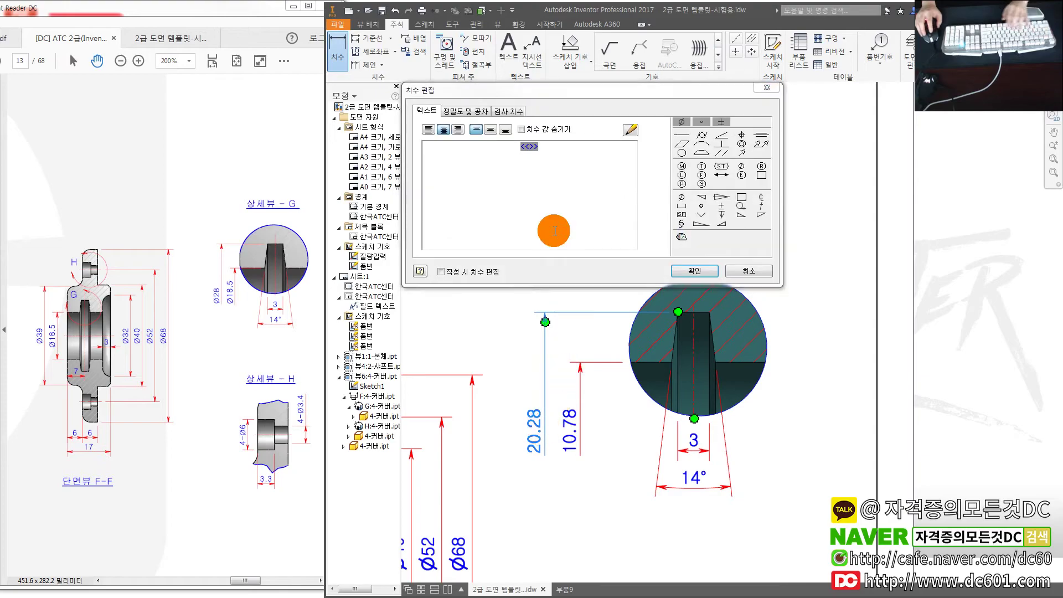
pyautogui.click(742, 166)
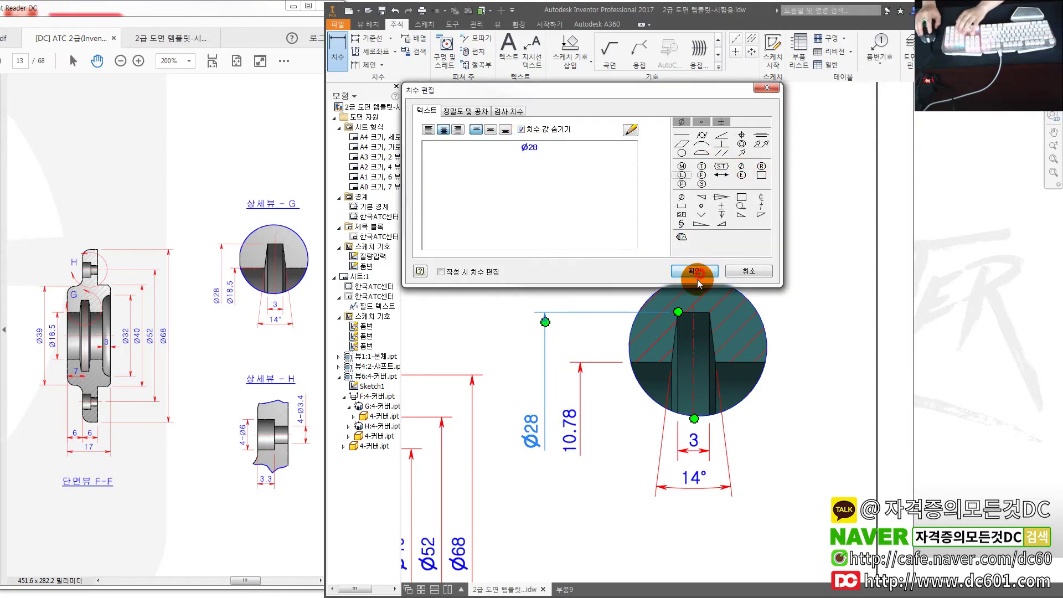
pyautogui.click(695, 272)
# - Replace the 10.78 value with Ø18.5 by hiding the measured value
pyautogui.doubleClick(580, 409)
pyautogui.click(521, 130)
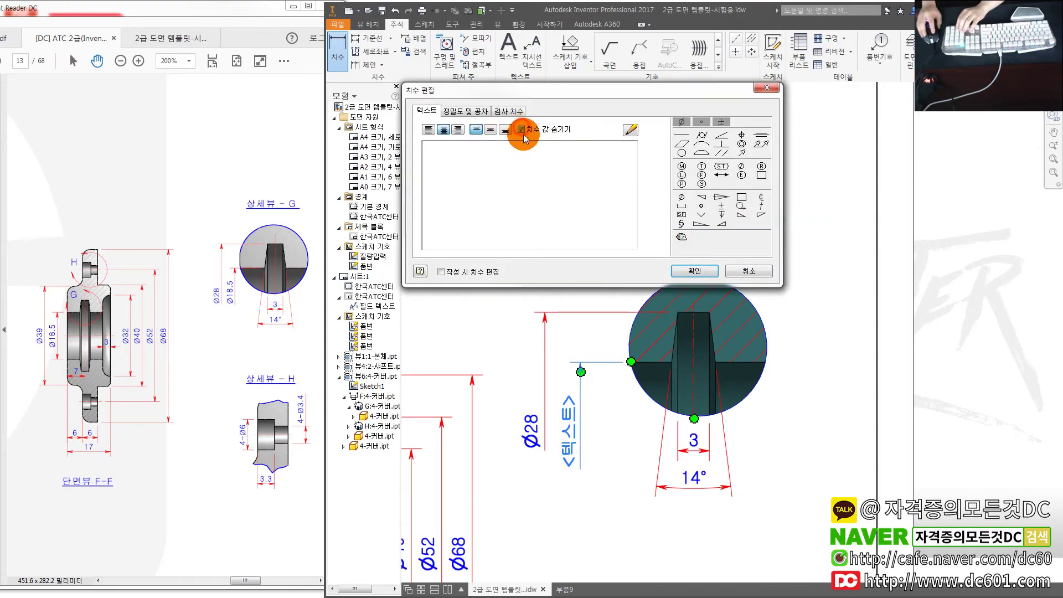
pyautogui.click(741, 165)
pyautogui.write('Ø18.5')
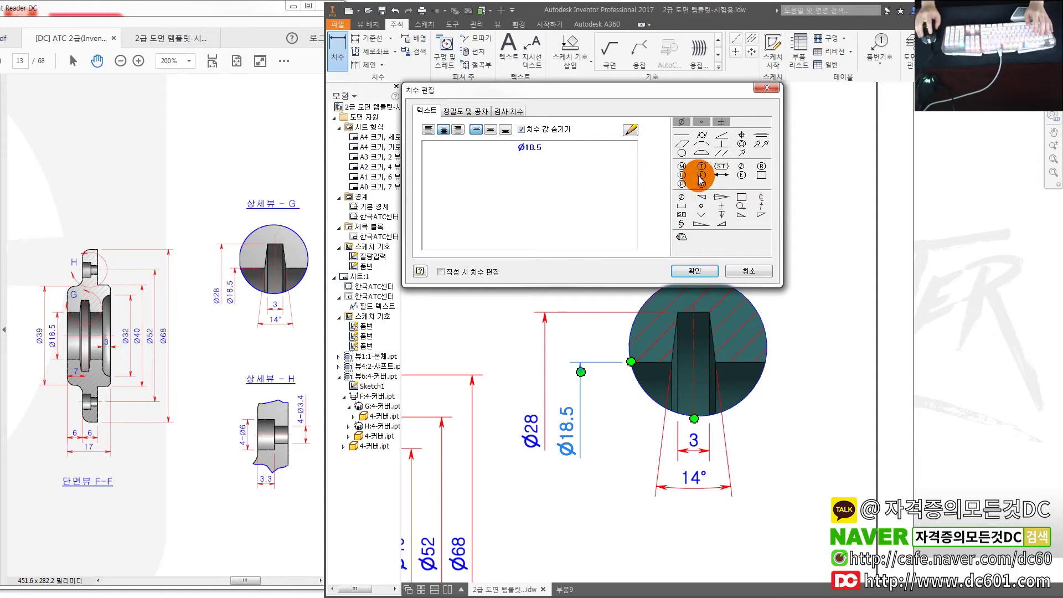
pyautogui.click(692, 271)
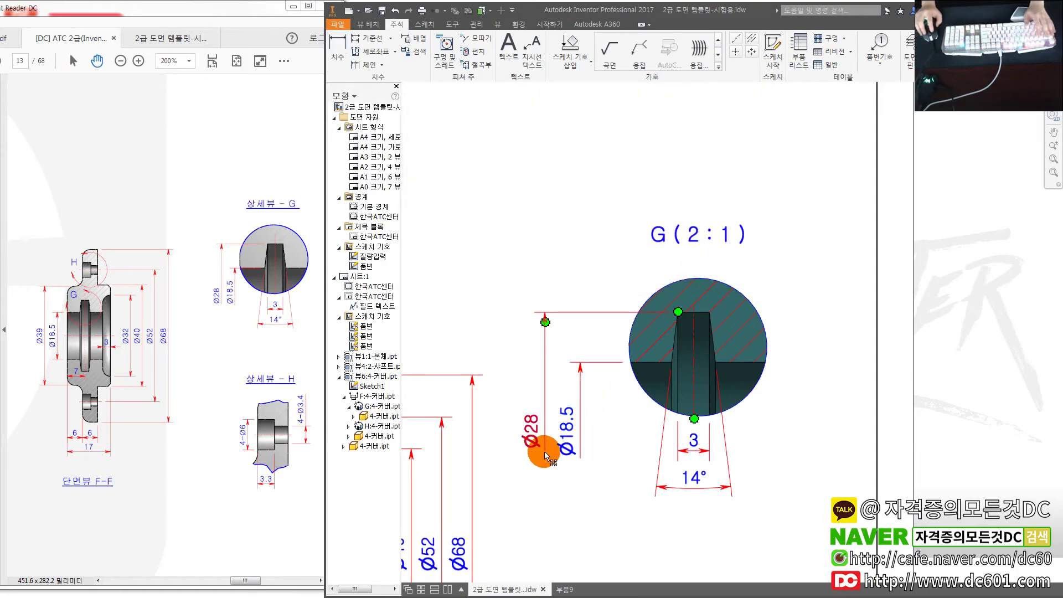
pyautogui.moveTo(552, 447); pyautogui.dragTo(549, 445)
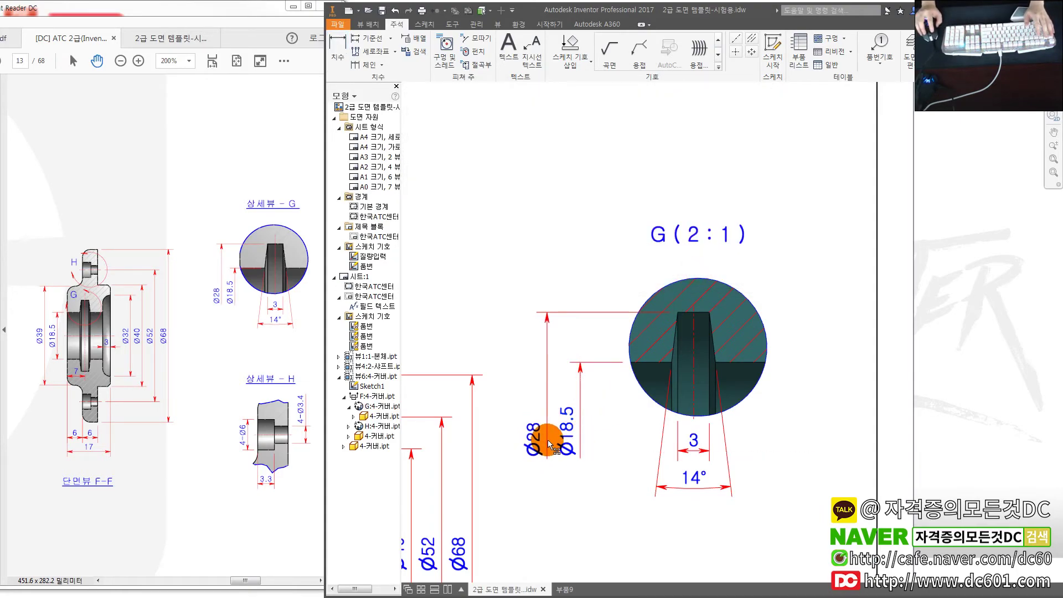
pyautogui.scroll(3, 625, 449)
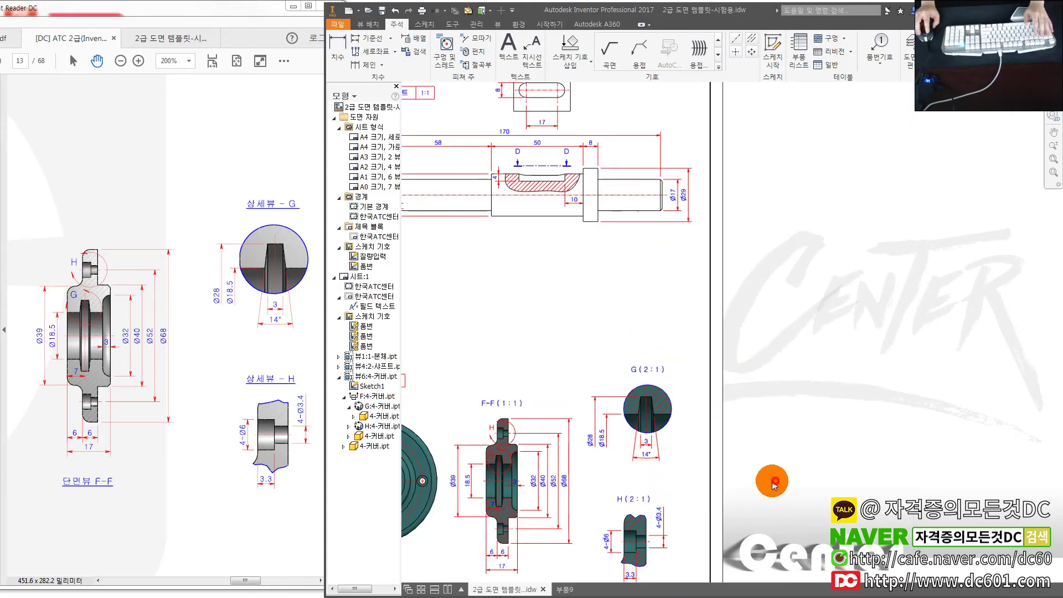
# - Close the 부품9 part document, clearing its sketch-mode and save prompts
pyautogui.scroll(3, 773, 482)
pyautogui.scroll(-2, 849, 427)
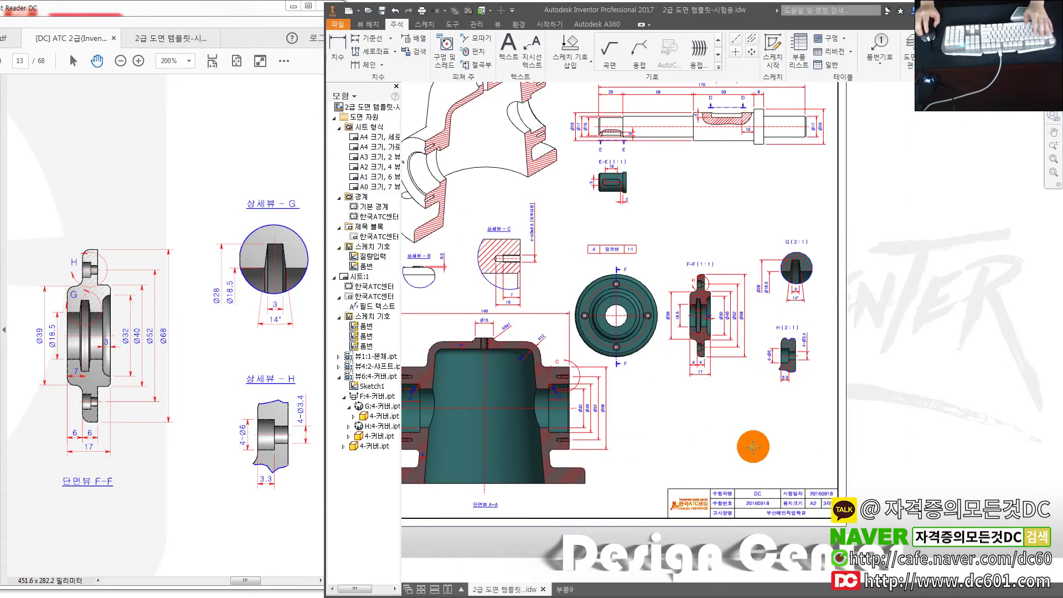
pyautogui.scroll(-1, 749, 444)
pyautogui.click(563, 590)
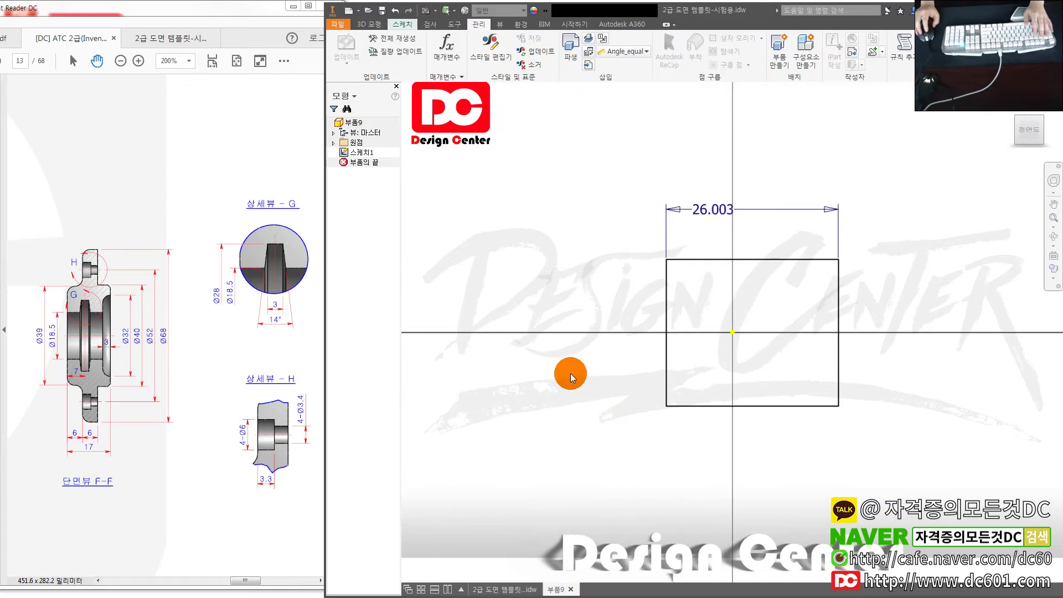
pyautogui.click(572, 591)
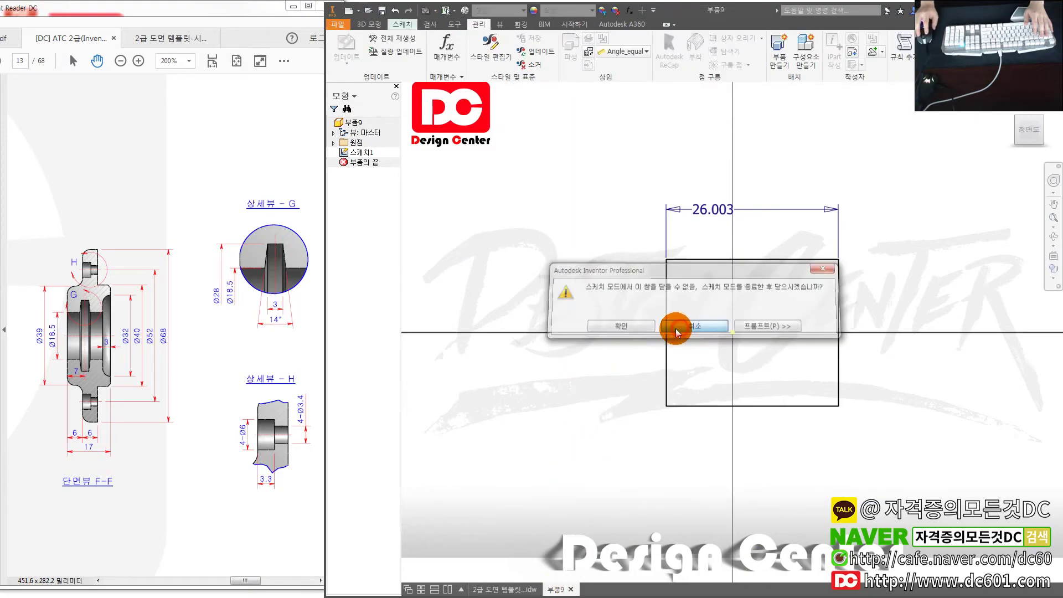
pyautogui.click(631, 328)
pyautogui.click(574, 590)
pyautogui.click(610, 325)
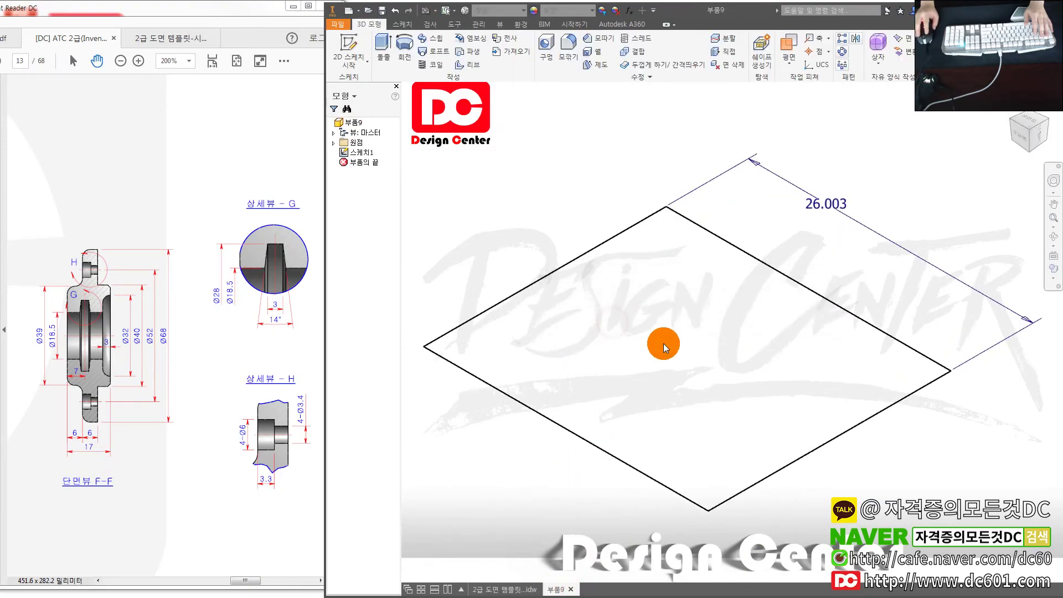
pyautogui.click(665, 325)
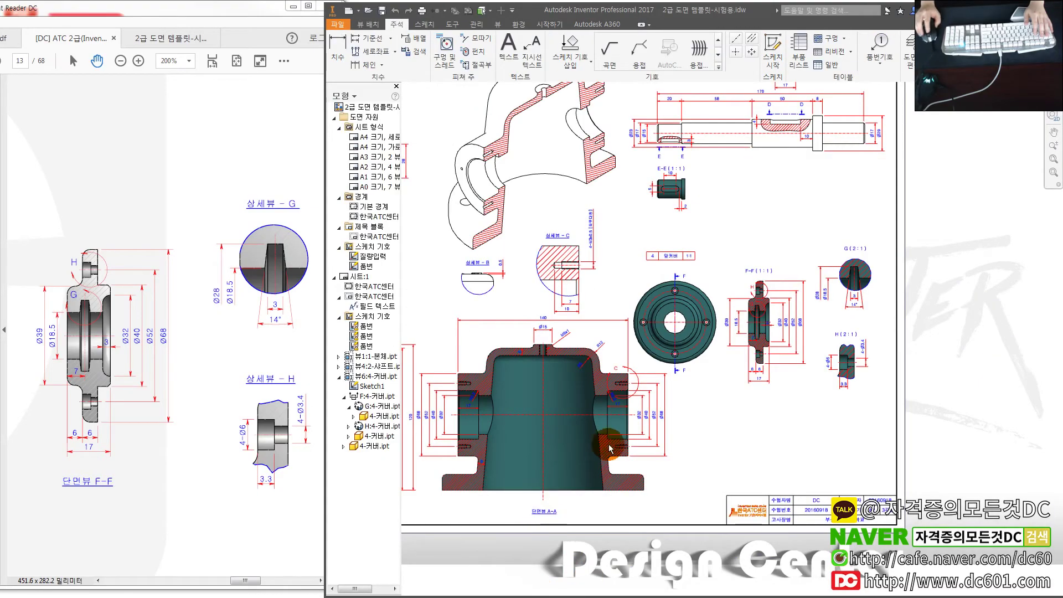
# - Open 1-본체.ipt from the view and set its material to cast iron (철, 주조)
pyautogui.rightClick(676, 364)
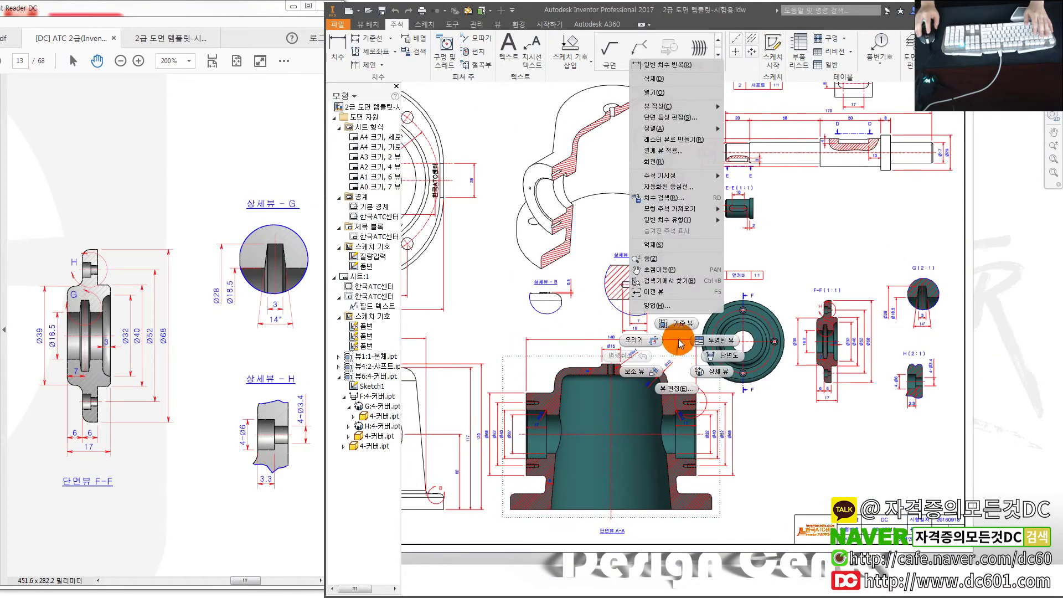
pyautogui.click(664, 92)
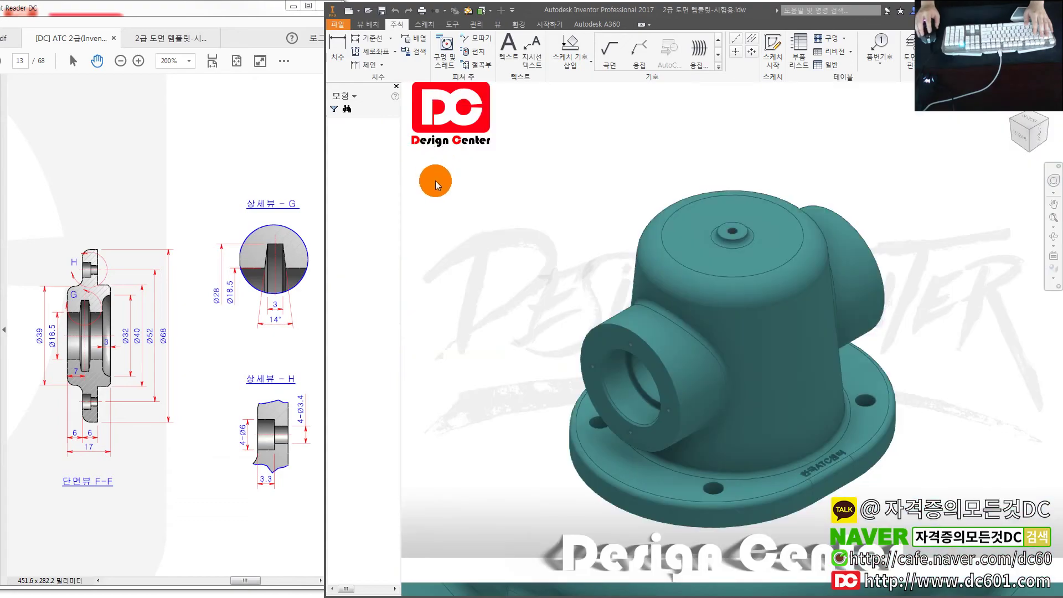
pyautogui.rightClick(361, 124)
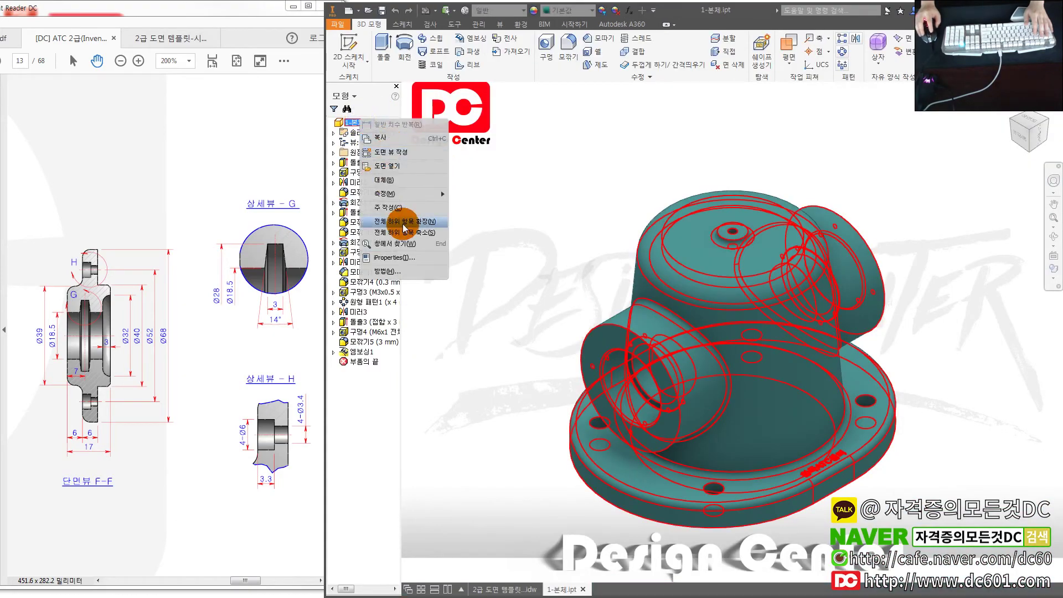
pyautogui.click(399, 257)
pyautogui.click(509, 171)
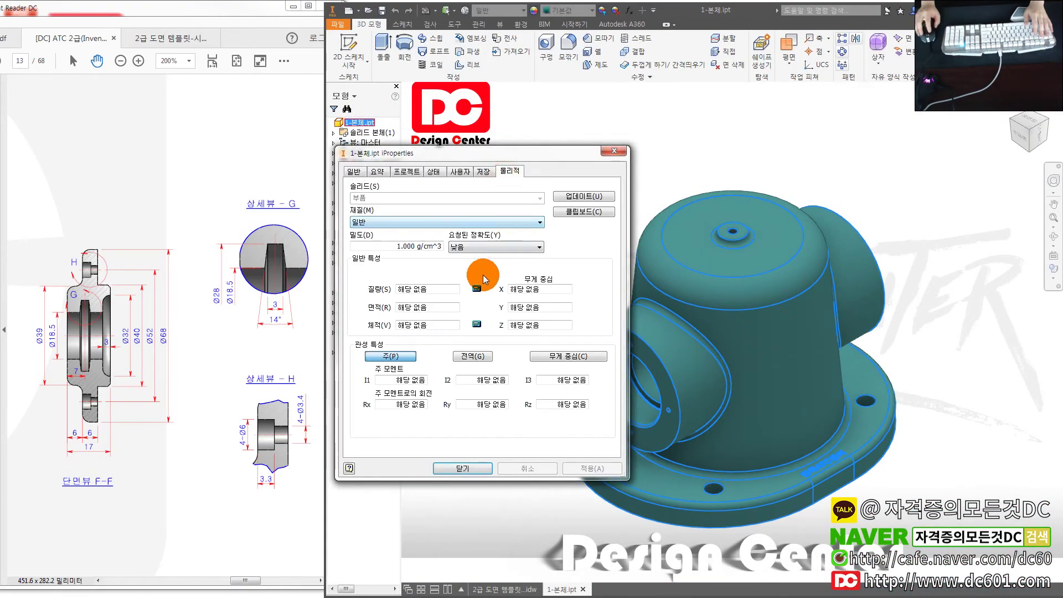
pyautogui.click(431, 221)
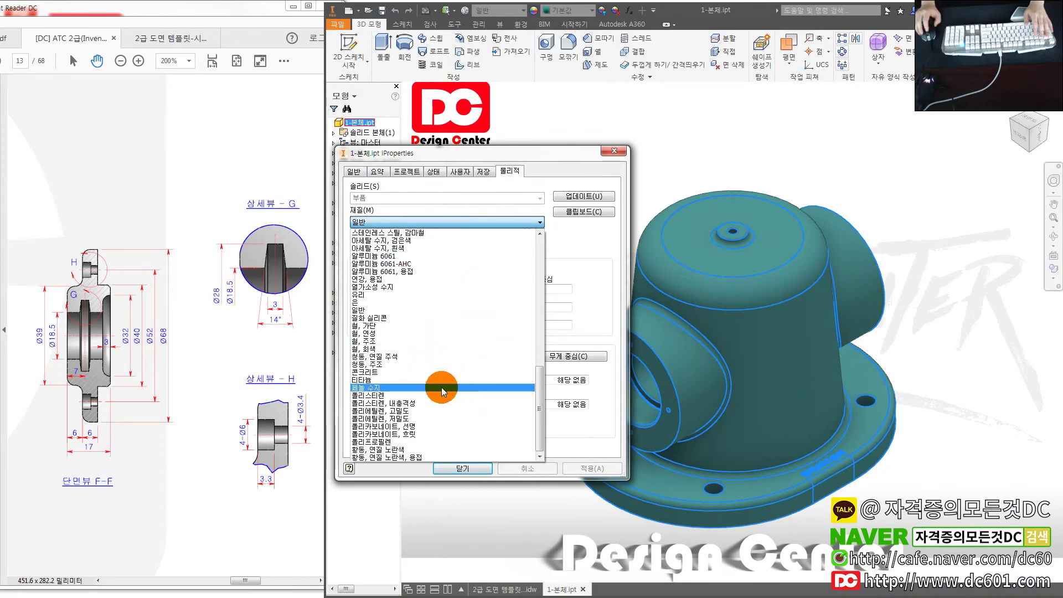
pyautogui.click(392, 342)
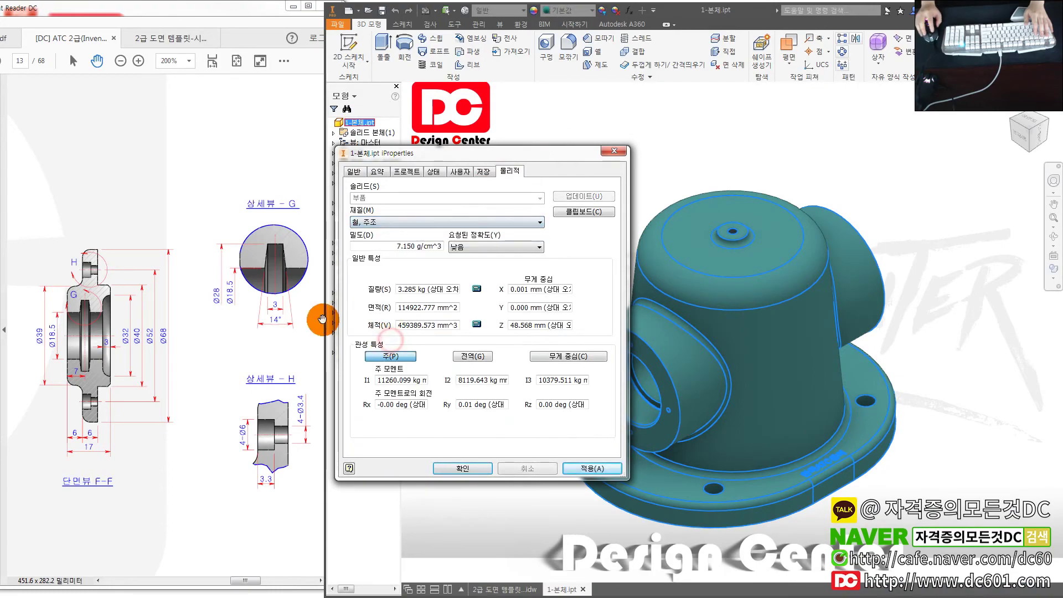
pyautogui.click(588, 469)
pyautogui.click(472, 470)
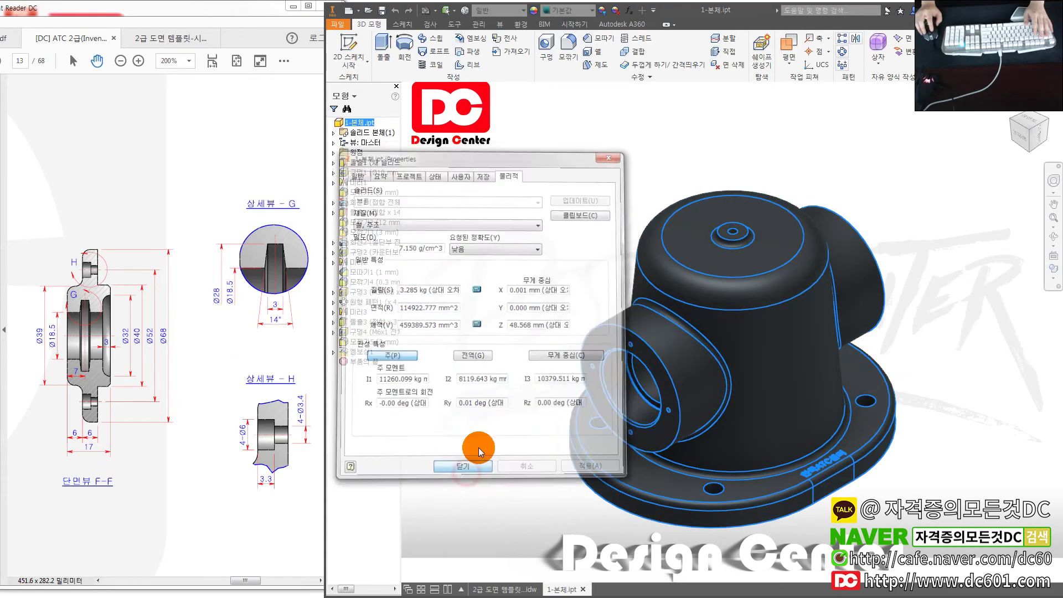
pyautogui.click(501, 589)
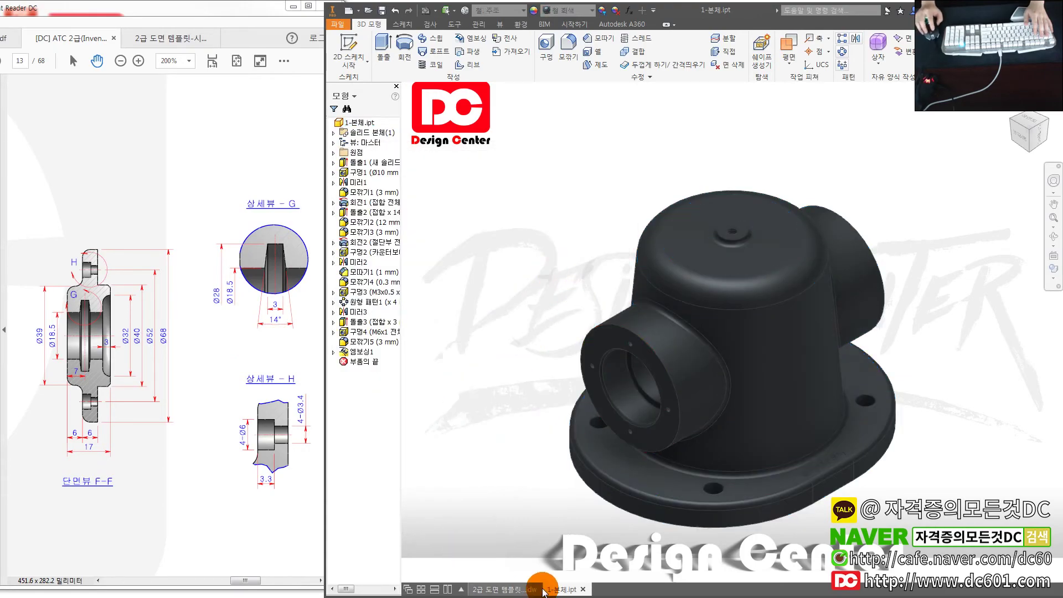
pyautogui.scroll(-2, 676, 470)
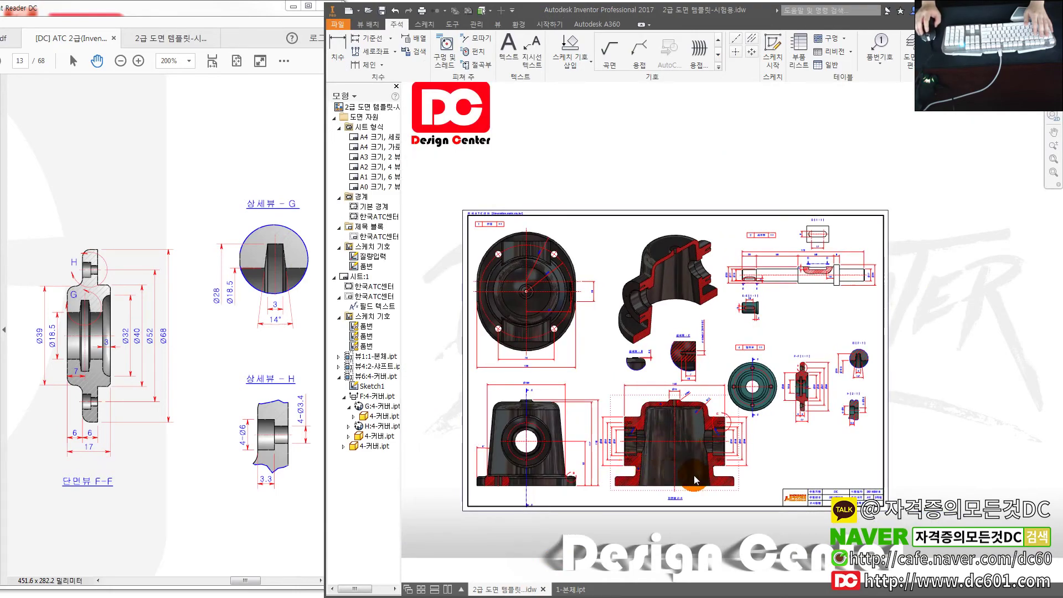
# - Check the reference PDF's notes and title block
pyautogui.click(489, 577)
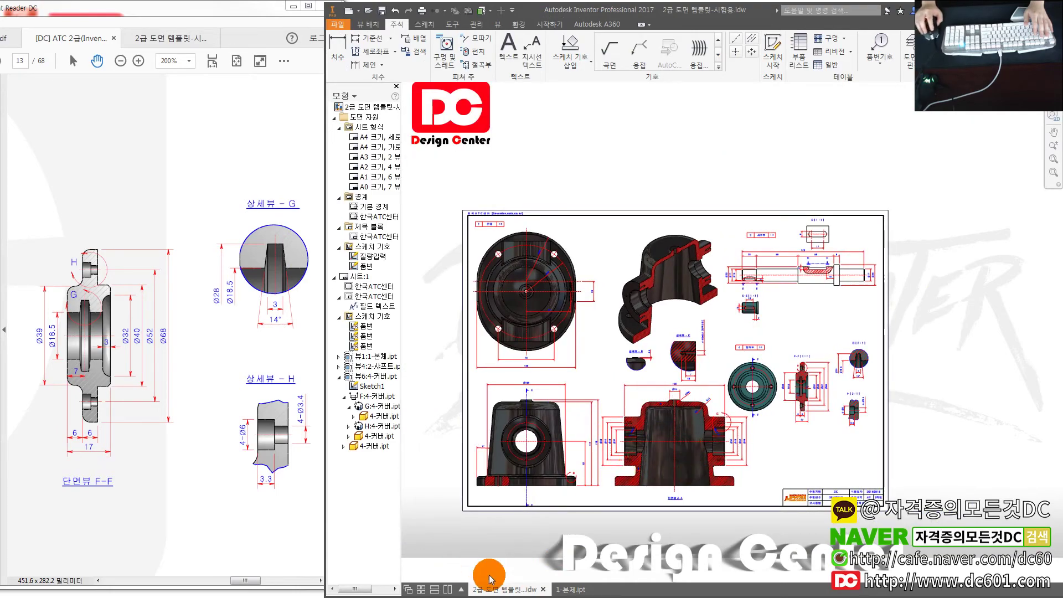
pyautogui.click(344, 526)
pyautogui.keyDown('ctrl'); pyautogui.scroll(-2, 183, 447); pyautogui.keyUp('ctrl')
pyautogui.moveTo(233, 411); pyautogui.dragTo(250, 305)
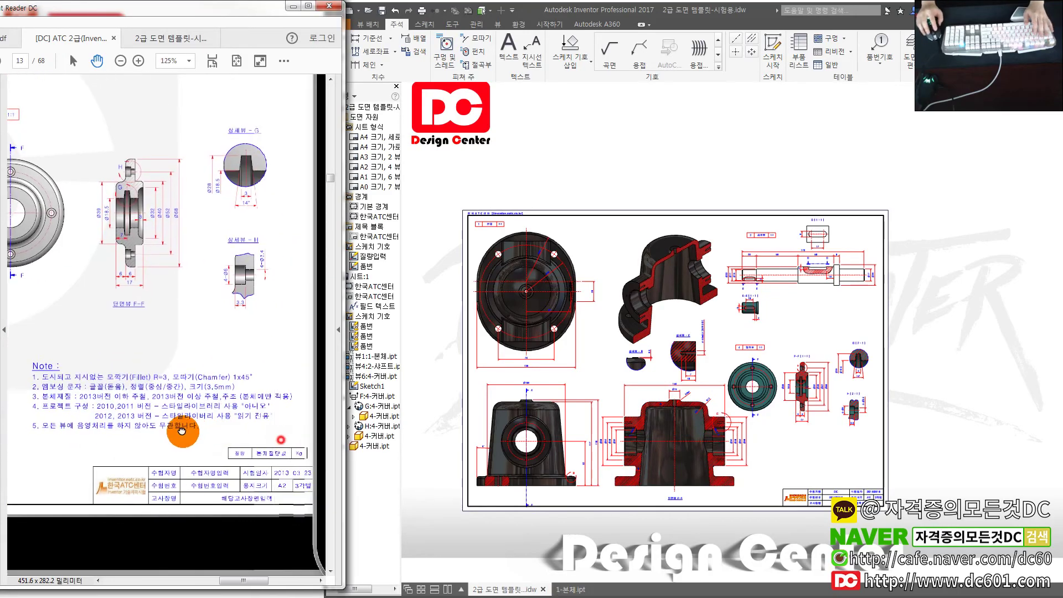
# - Recalculate 1-본체's mass at very high accuracy (매우 높음), giving 3.285 kg
pyautogui.click(579, 589)
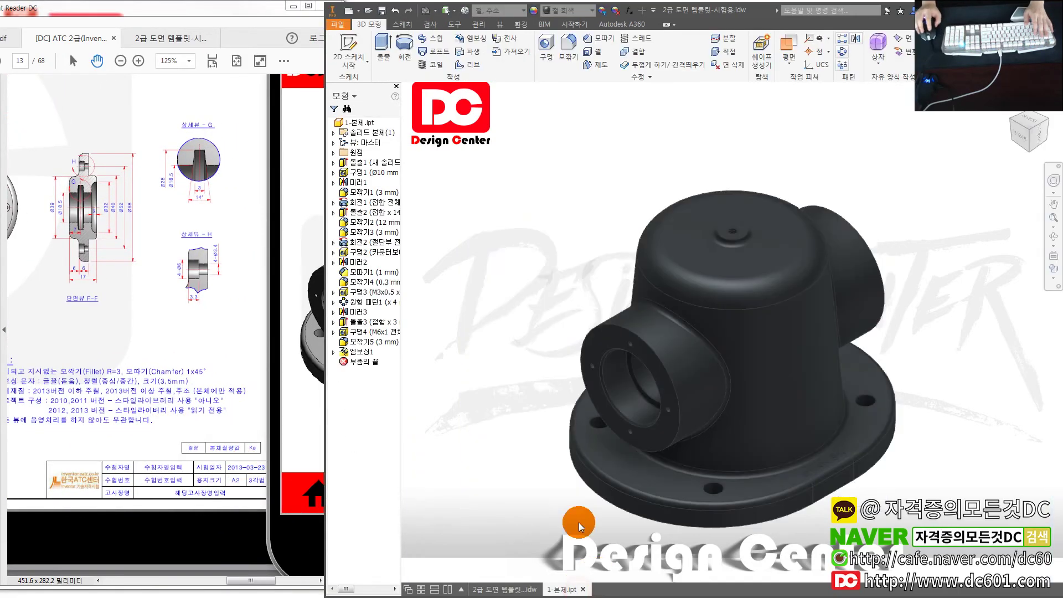
pyautogui.rightClick(359, 122)
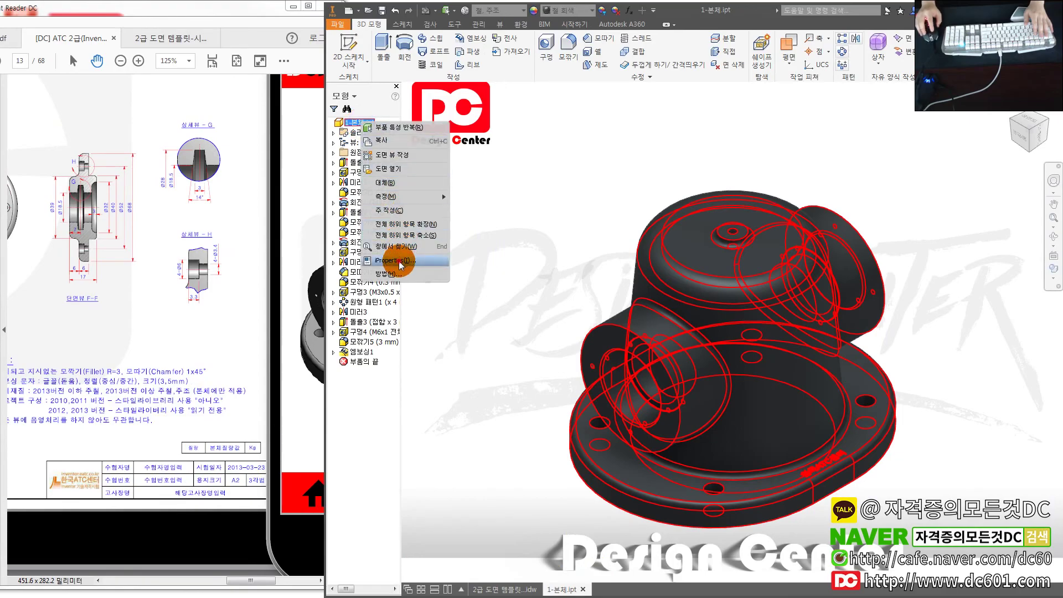
pyautogui.click(432, 260)
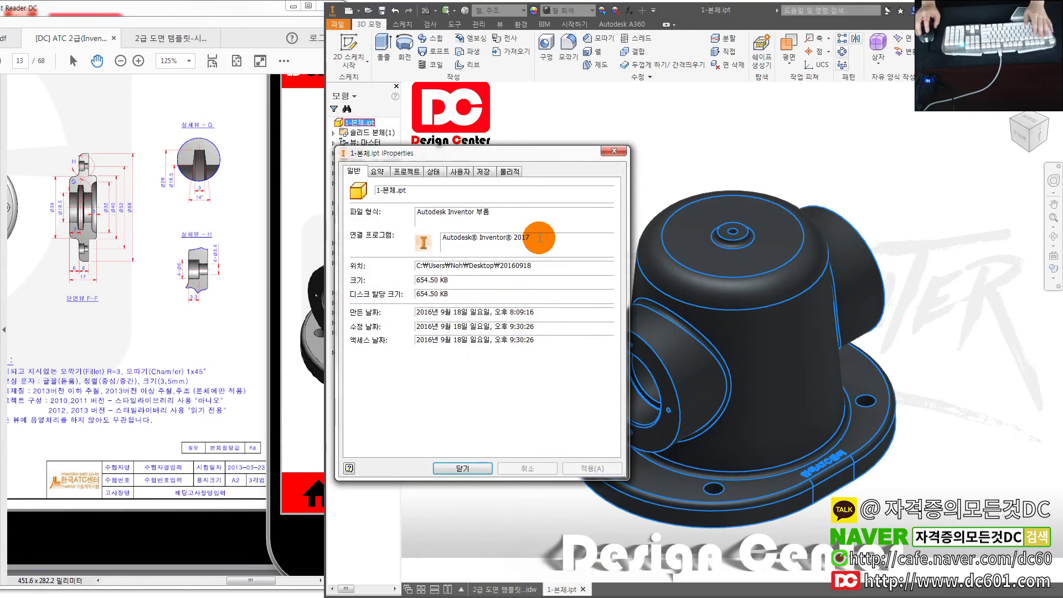
pyautogui.click(509, 171)
pyautogui.click(431, 222)
pyautogui.click(430, 204)
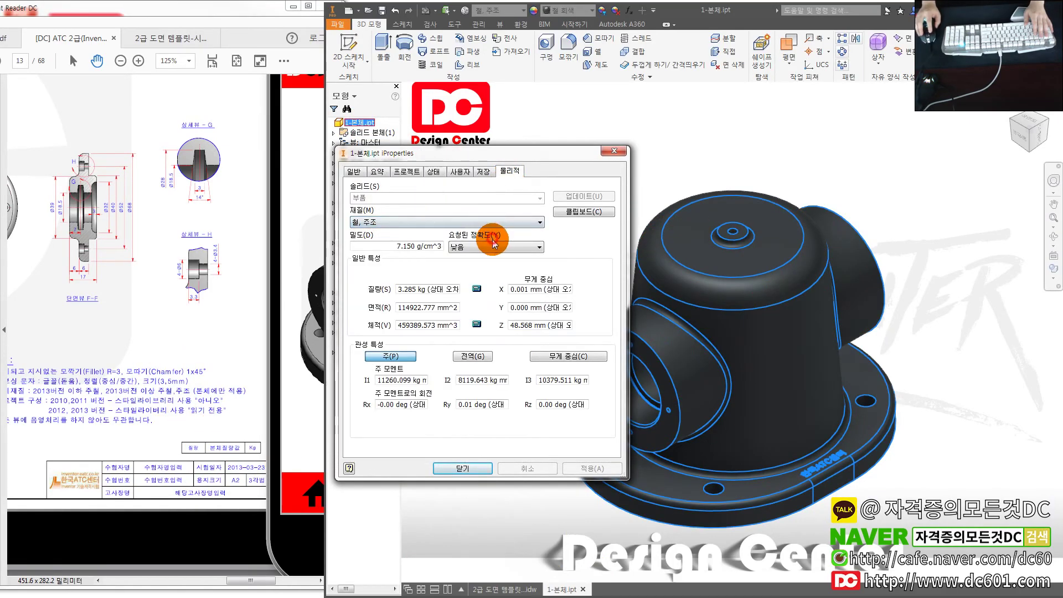
pyautogui.click(488, 247)
pyautogui.click(465, 282)
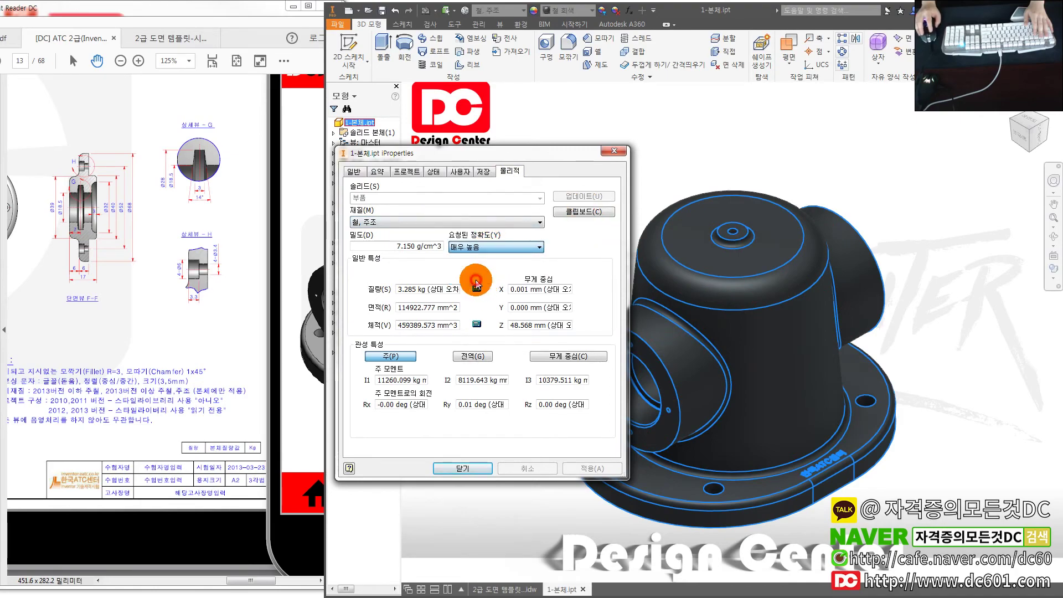
pyautogui.click(584, 196)
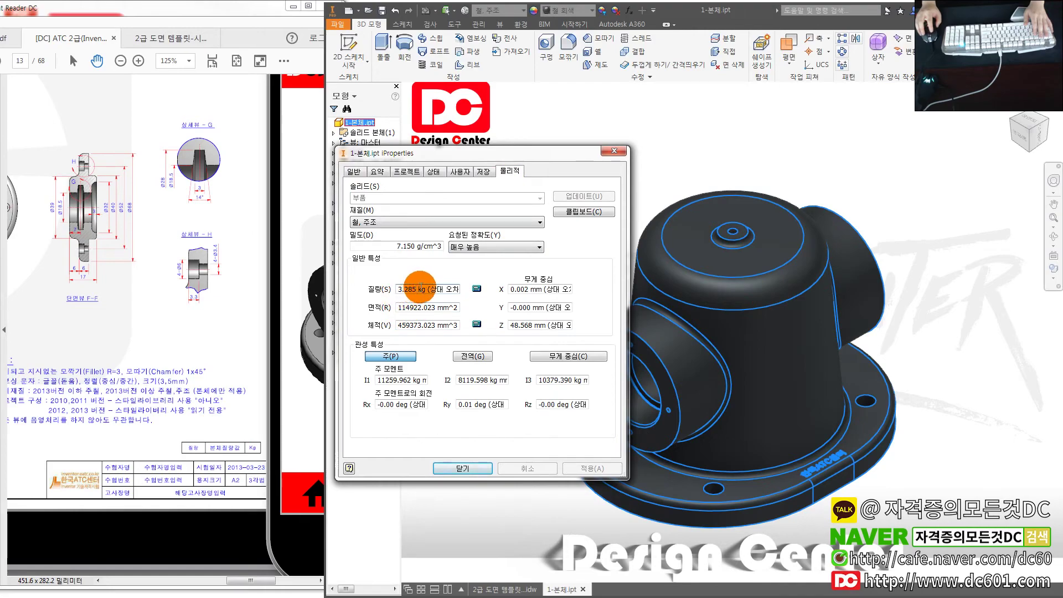
pyautogui.moveTo(425, 289); pyautogui.dragTo(352, 286)
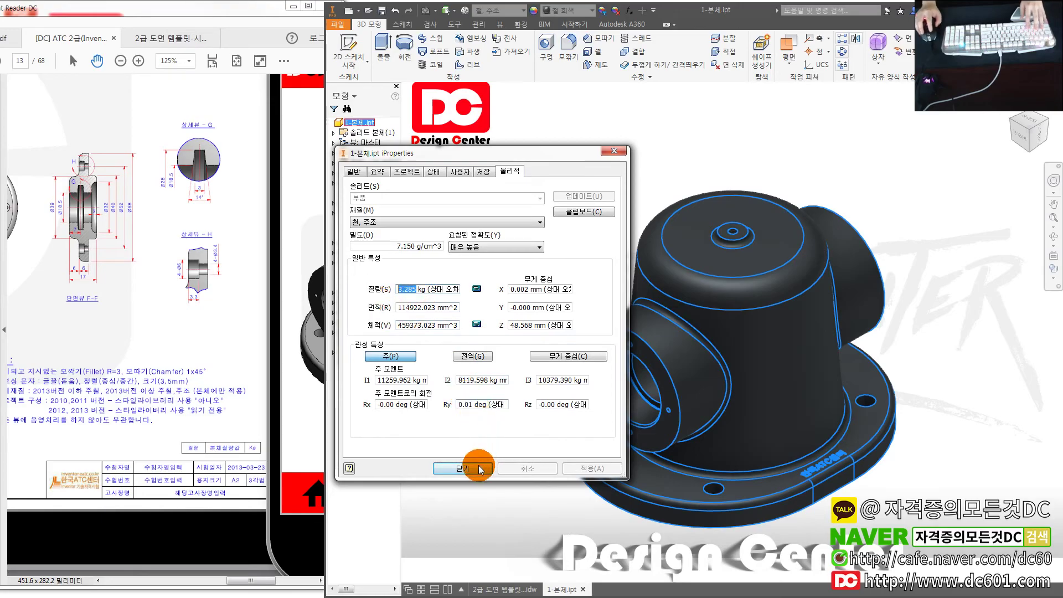
pyautogui.click(463, 468)
pyautogui.click(487, 589)
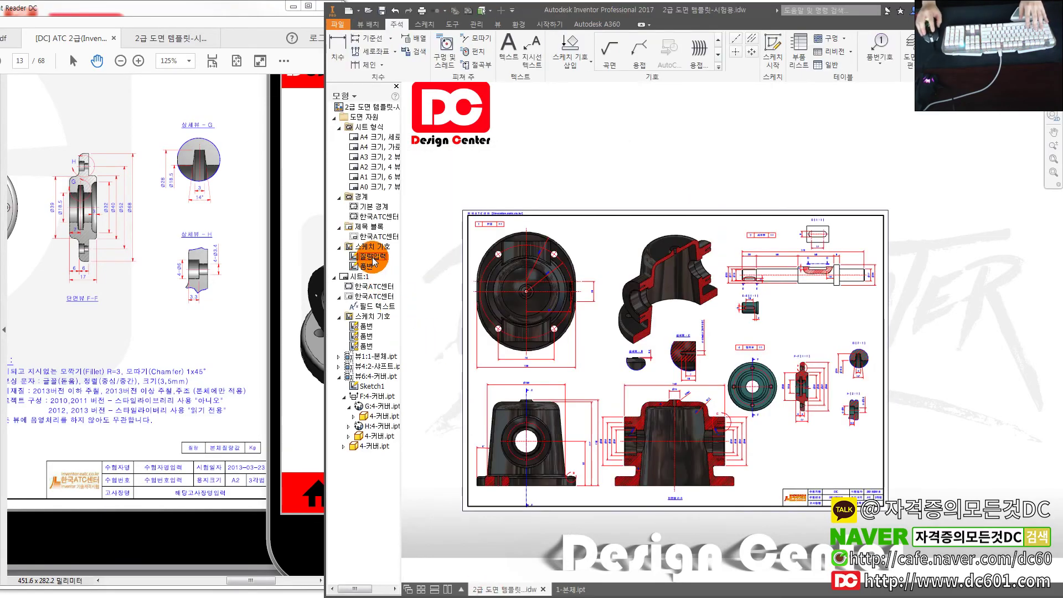
# - Place the 질량입력 symbol reading 3.285 Kg just above the title block
pyautogui.click(804, 470)
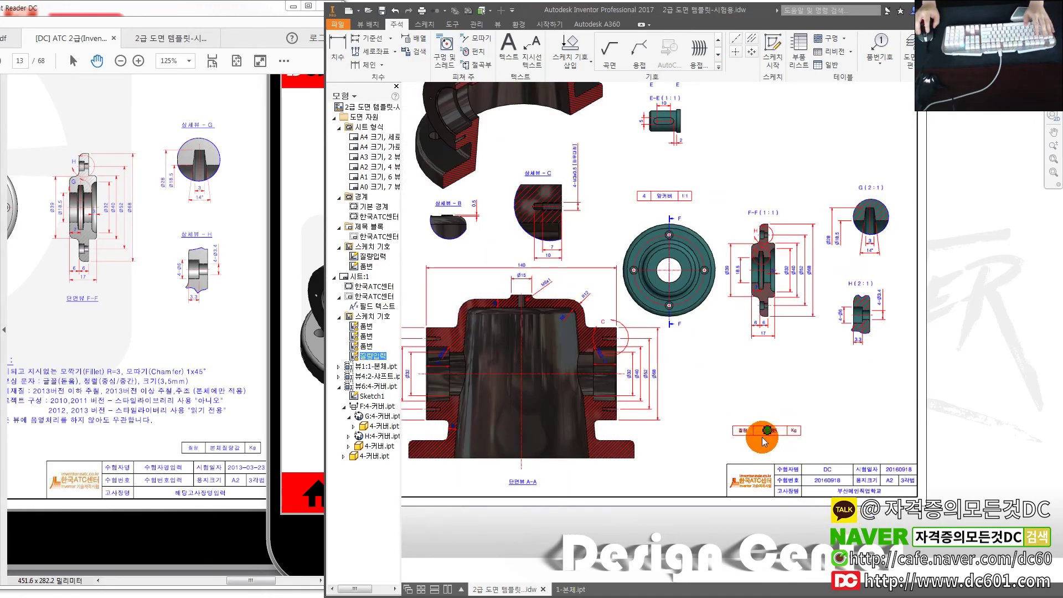
pyautogui.moveTo(775, 434)
pyautogui.mouseDown()
pyautogui.moveTo(872, 453)
pyautogui.moveTo(771, 455)
pyautogui.mouseUp()
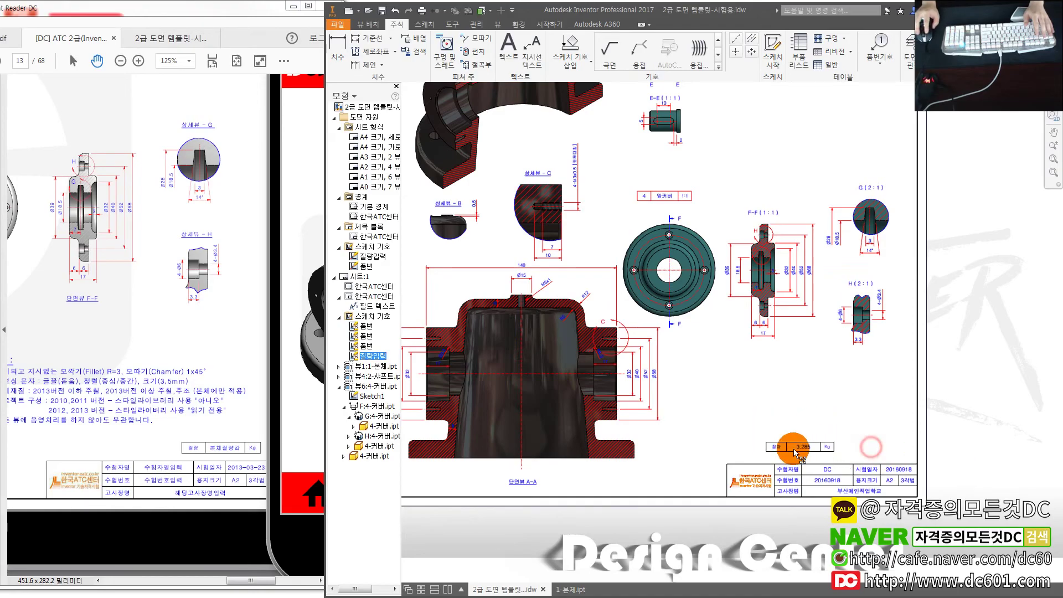
pyautogui.press('Home')
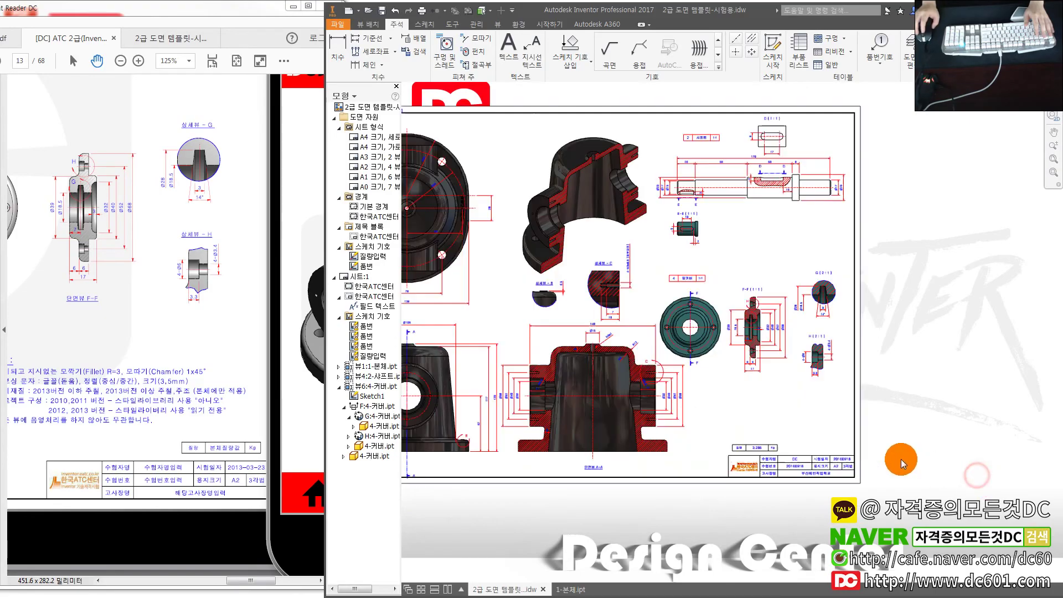
pyautogui.scroll(-2, 902, 451)
pyautogui.scroll(-2, 883, 458)
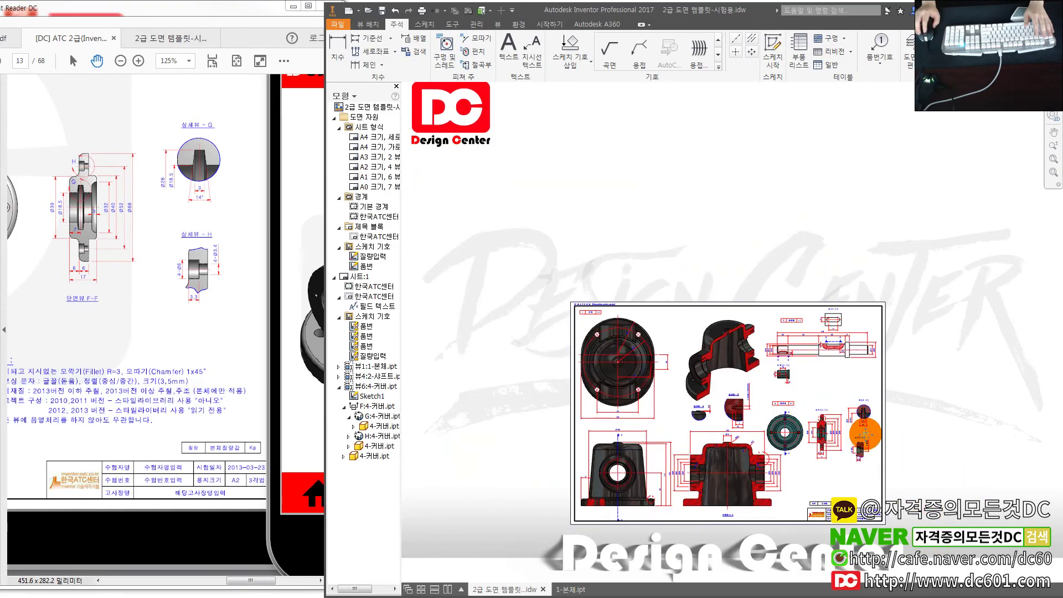
pyautogui.moveTo(865, 434); pyautogui.dragTo(798, 416, button='middle')
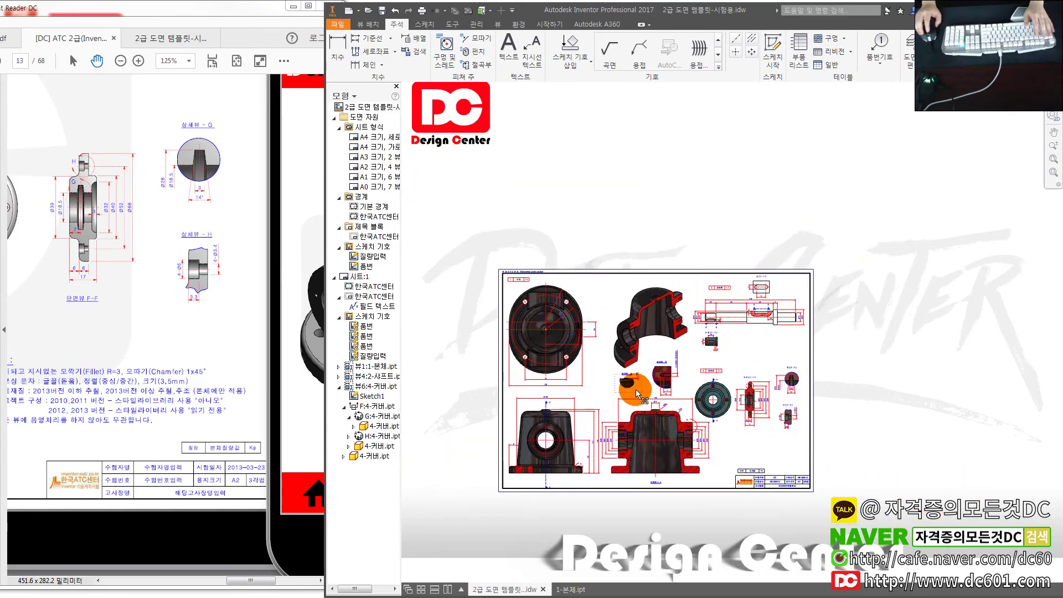
# - Save the drawing and its part with Ctrl+S
pyautogui.hotkey('ctrl', 's')
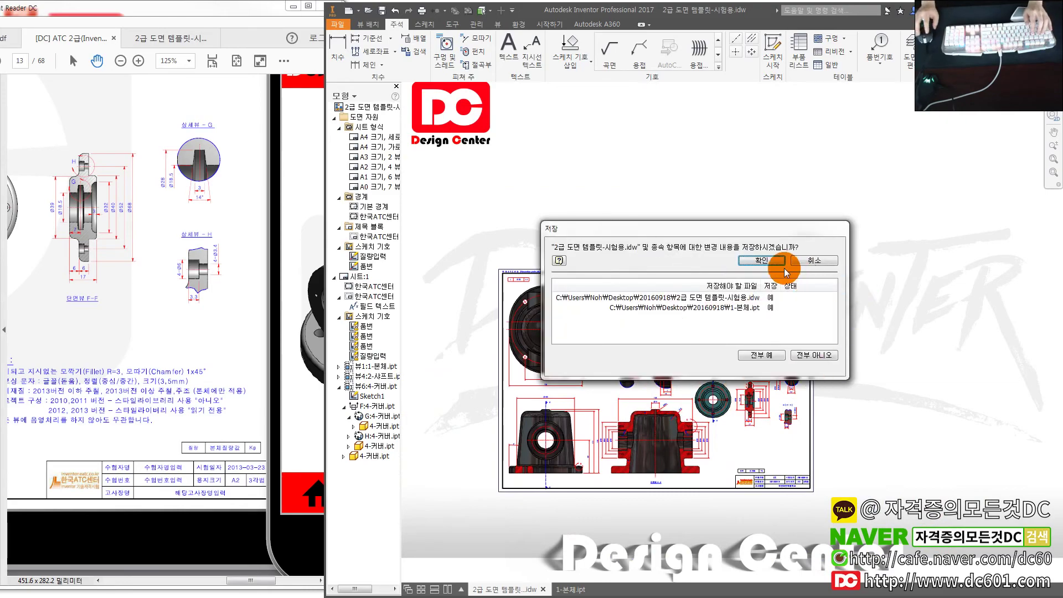
pyautogui.click(785, 272)
pyautogui.click(748, 296)
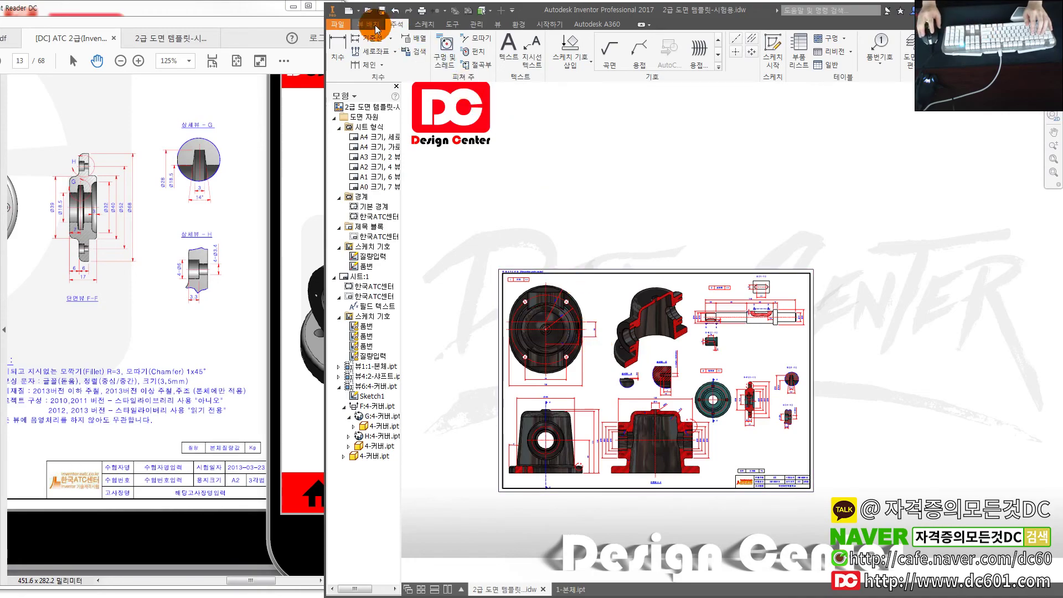
# - Save the drawing as 답안도면.idw
pyautogui.click(338, 27)
pyautogui.click(358, 159)
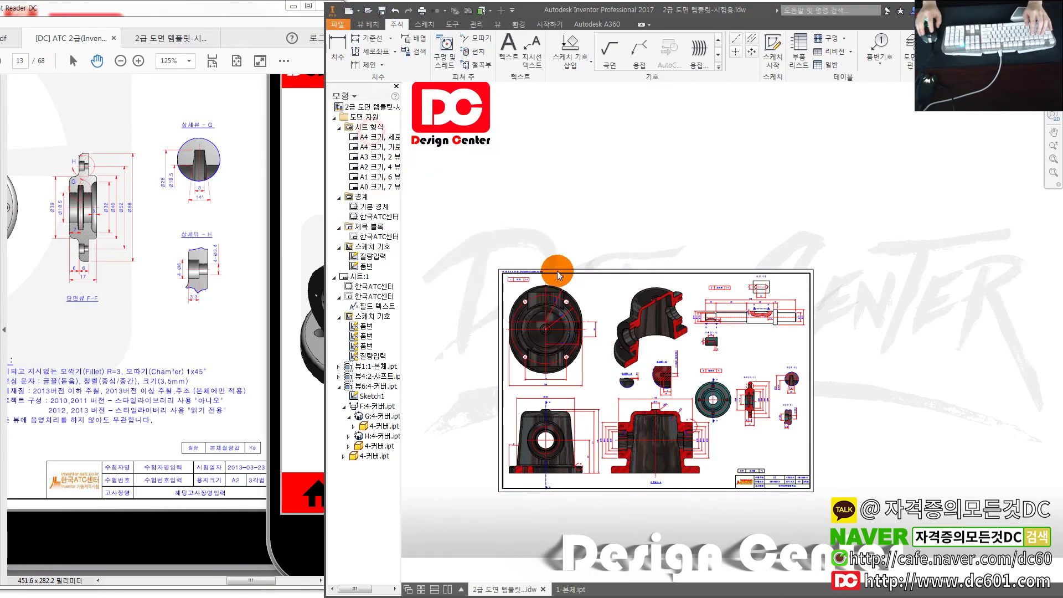
pyautogui.write('답안도면')
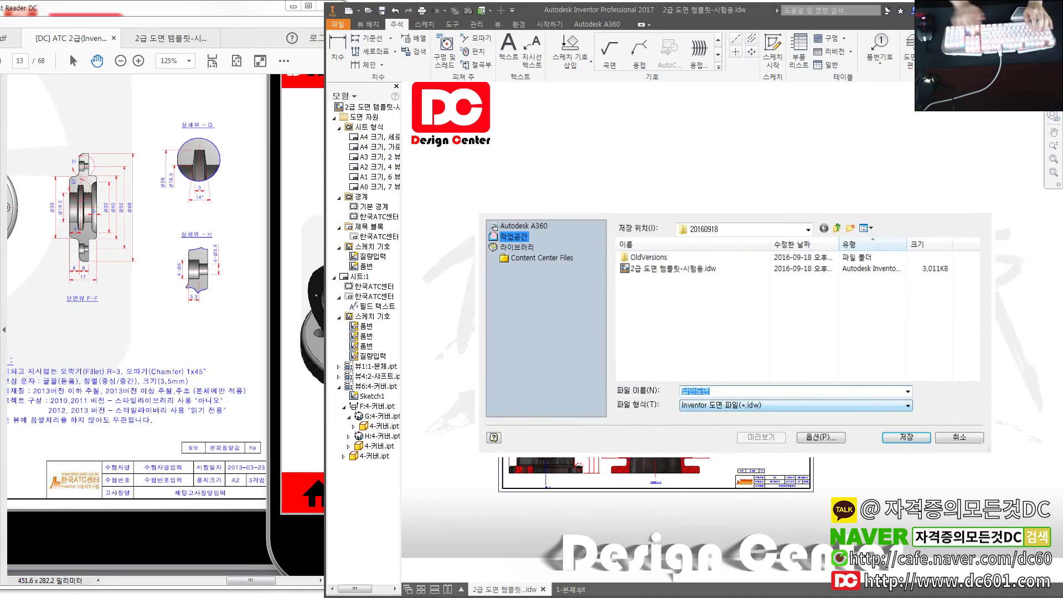
pyautogui.press('Return')
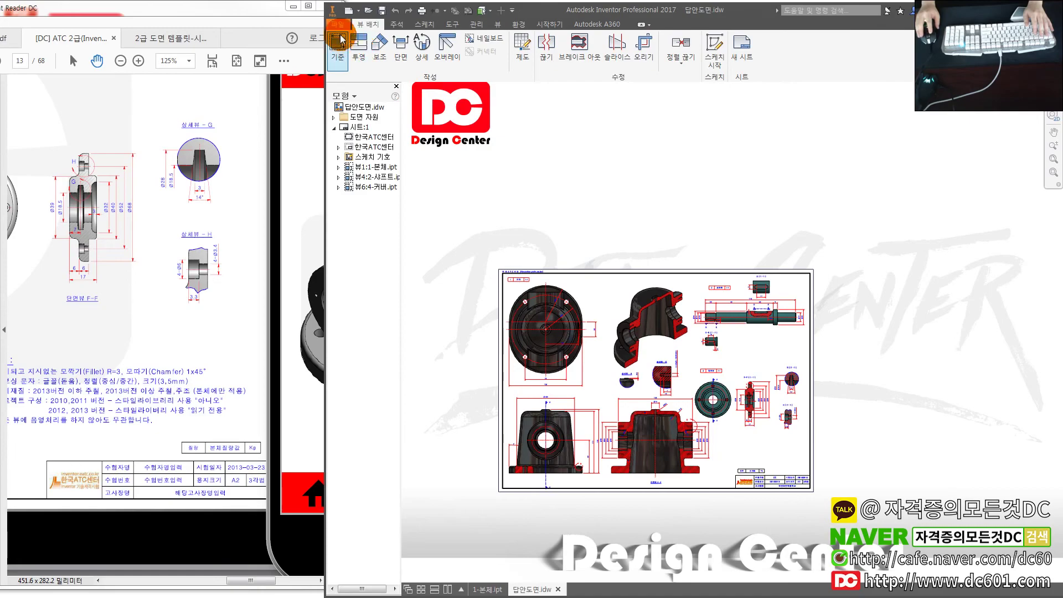
# - Export the drawing to 답안도면.pdf
pyautogui.click(337, 24)
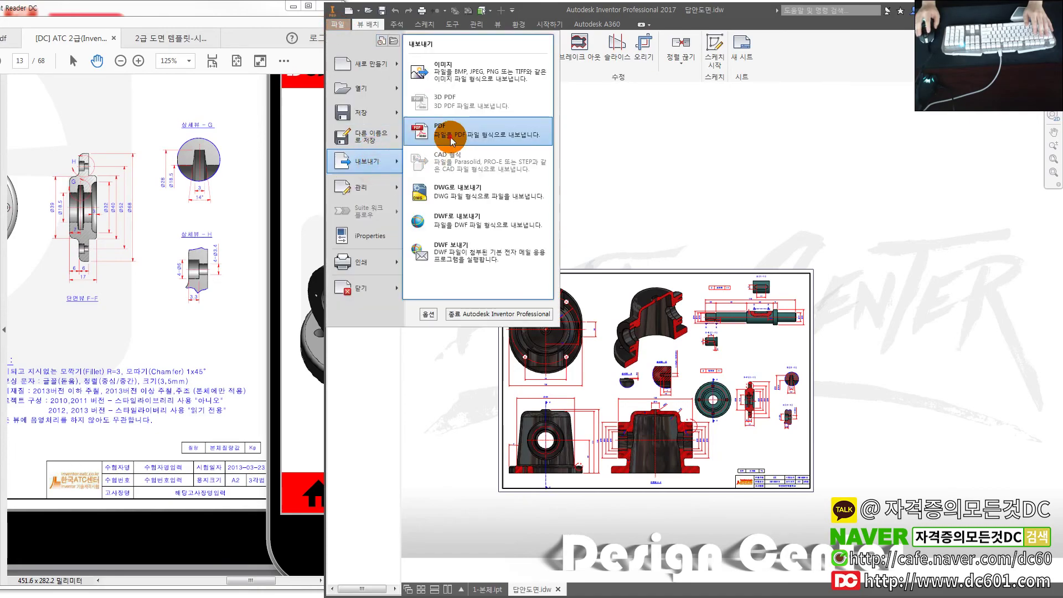
pyautogui.click(423, 131)
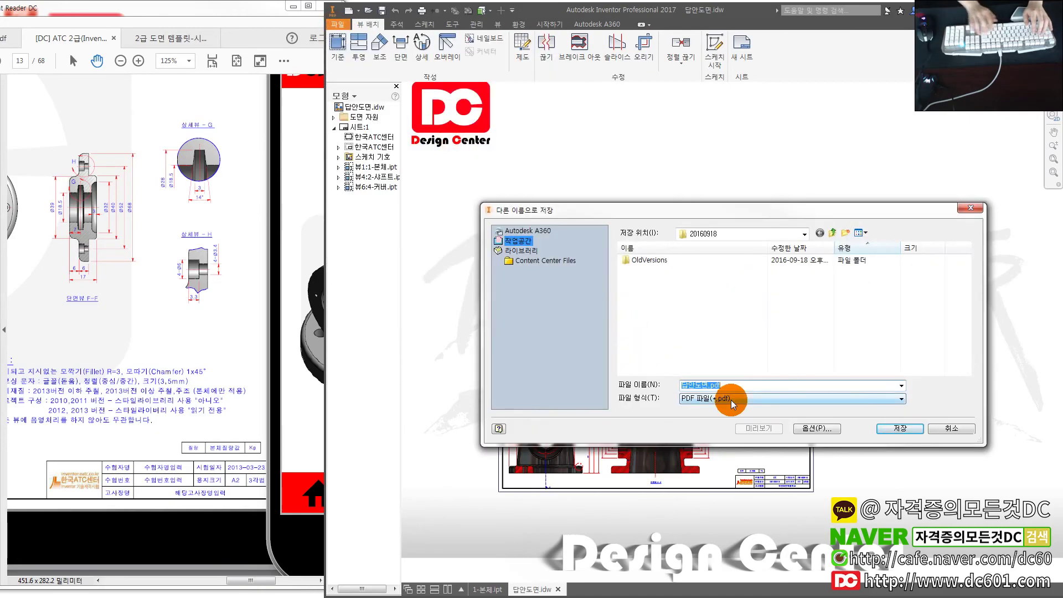
pyautogui.press('Return')
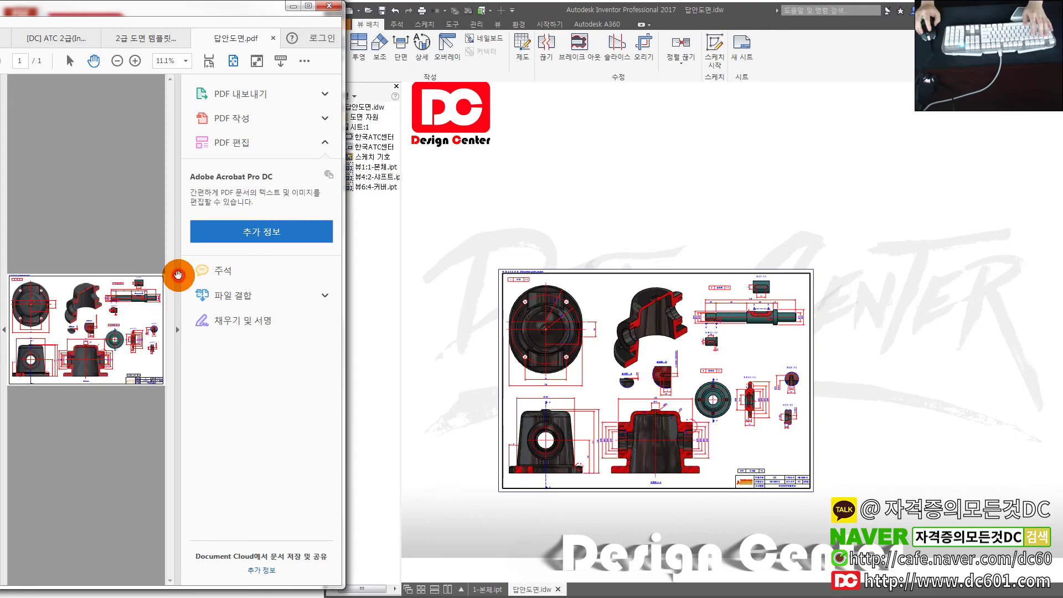
# - Check the exported PDF as a full sheet in a maximized Acrobat window, then set it aside
pyautogui.click(173, 273)
pyautogui.click(308, 6)
pyautogui.keyDown('ctrl'); pyautogui.scroll(3, 522, 272); pyautogui.keyUp('ctrl')
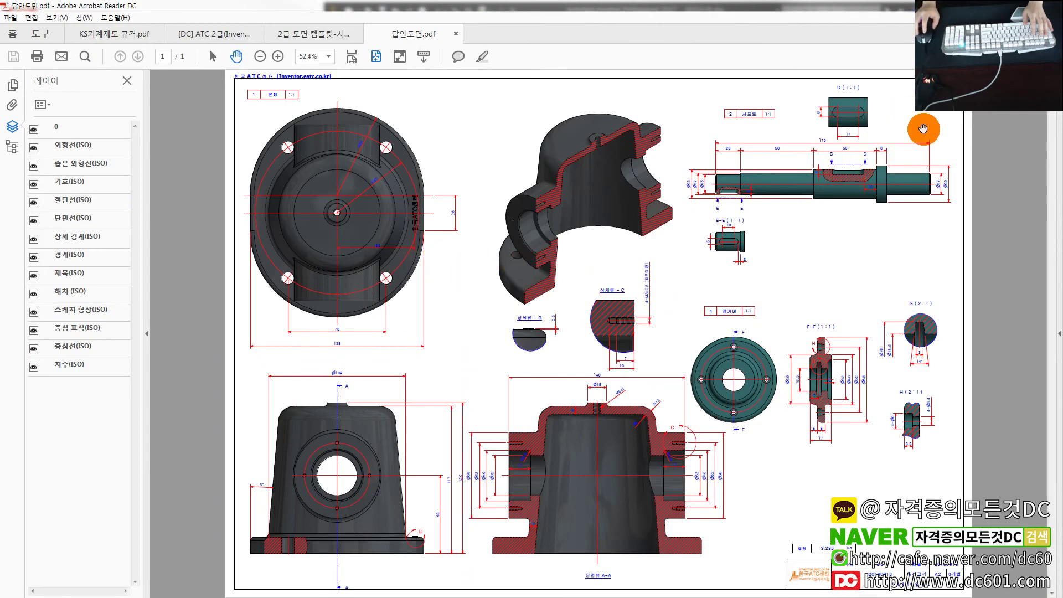
pyautogui.click(1049, 6)
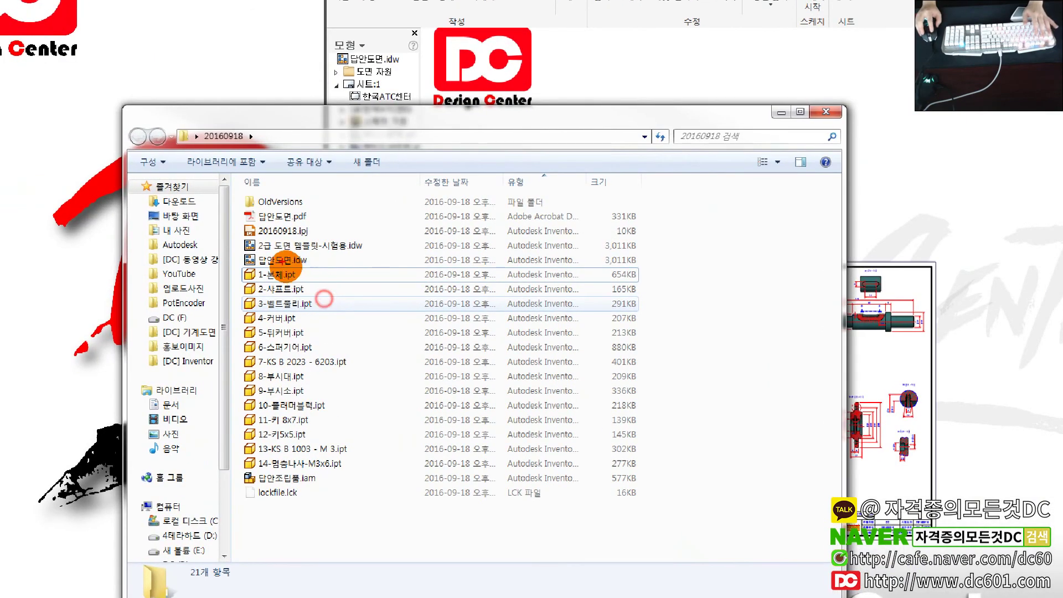
# - Review the saved 답안도면.idw and 답안도면.pdf files in the 20160918 folder
pyautogui.moveTo(243, 223)
pyautogui.mouseDown()
pyautogui.moveTo(256, 239)
pyautogui.moveTo(306, 250)
pyautogui.moveTo(299, 272)
pyautogui.mouseUp()
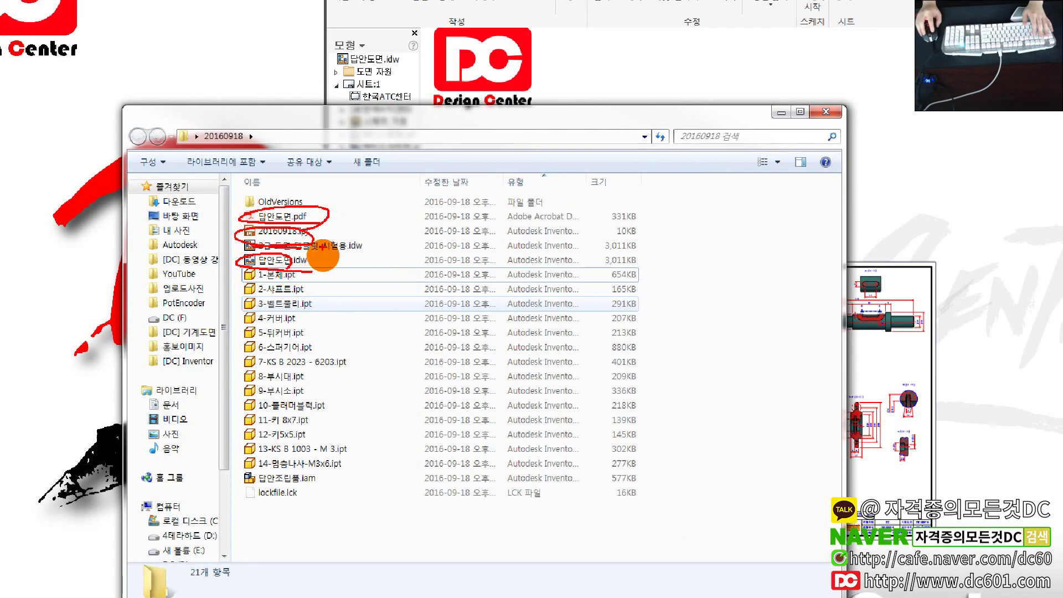
pyautogui.moveTo(309, 216)
pyautogui.mouseDown()
pyautogui.moveTo(332, 289)
pyautogui.moveTo(285, 294)
pyautogui.moveTo(333, 302)
pyautogui.mouseUp()
pyautogui.moveTo(258, 265); pyautogui.dragTo(285, 316)
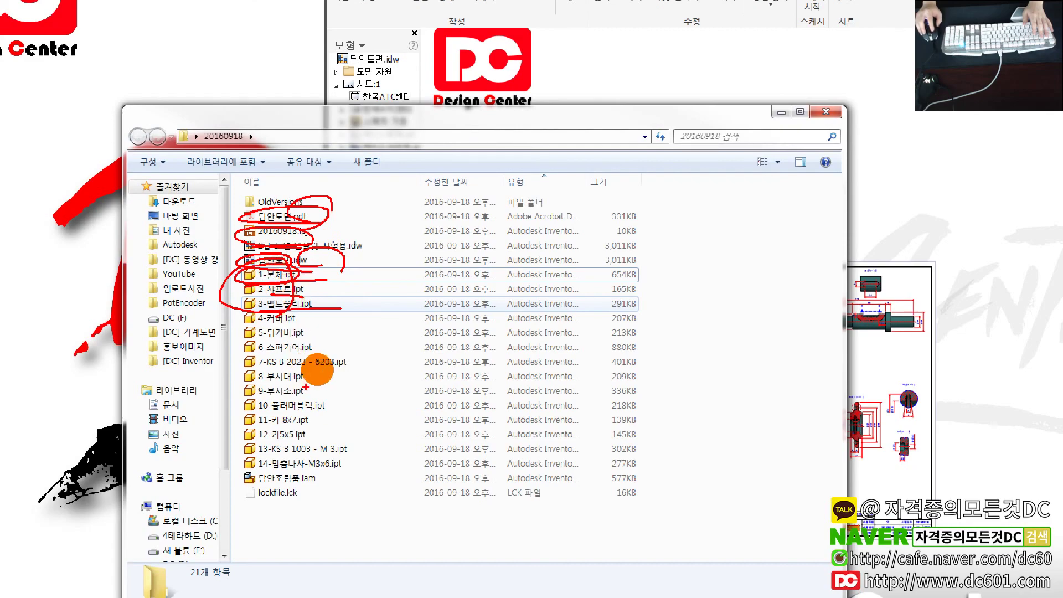
pyautogui.moveTo(284, 439); pyautogui.dragTo(280, 443)
pyautogui.moveTo(339, 505); pyautogui.dragTo(351, 286)
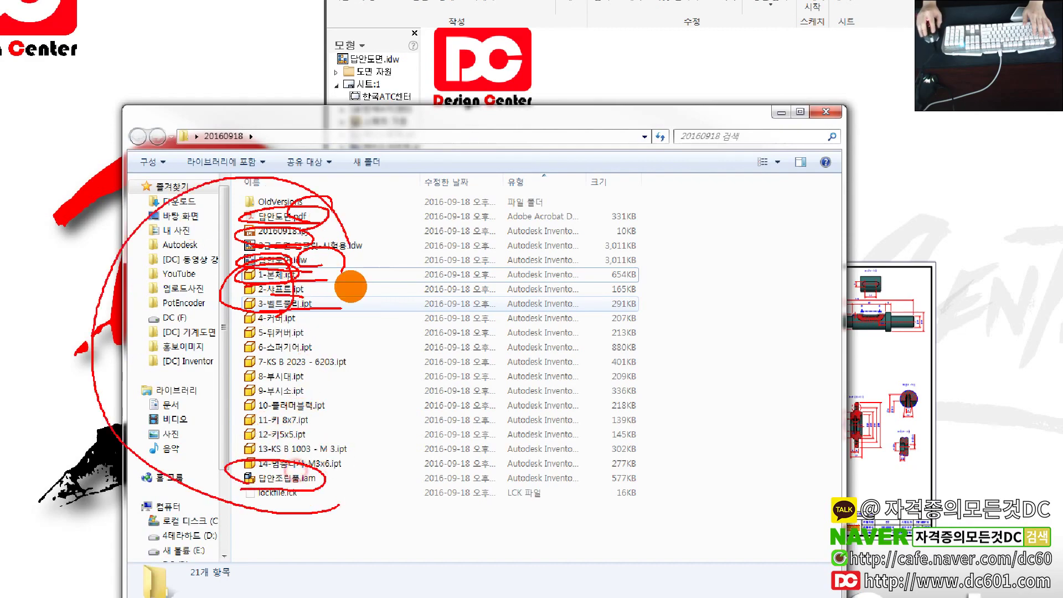
pyautogui.press('Escape')
# - Bring the Inventor drawing forward and dismiss the 20160918 desktop folder's context menu
pyautogui.click(728, 145)
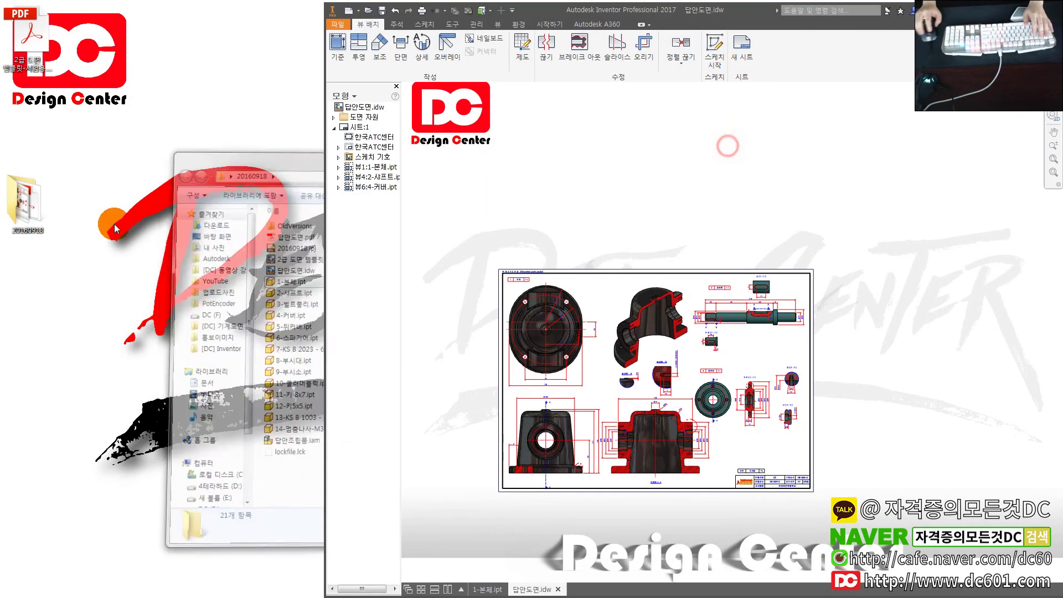
pyautogui.rightClick(42, 205)
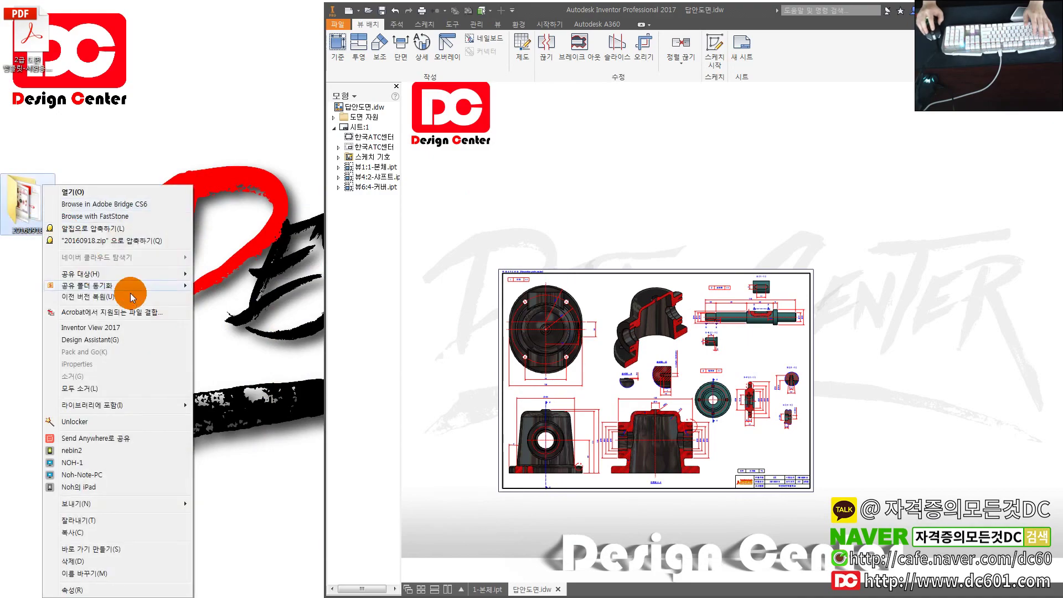
pyautogui.click(269, 238)
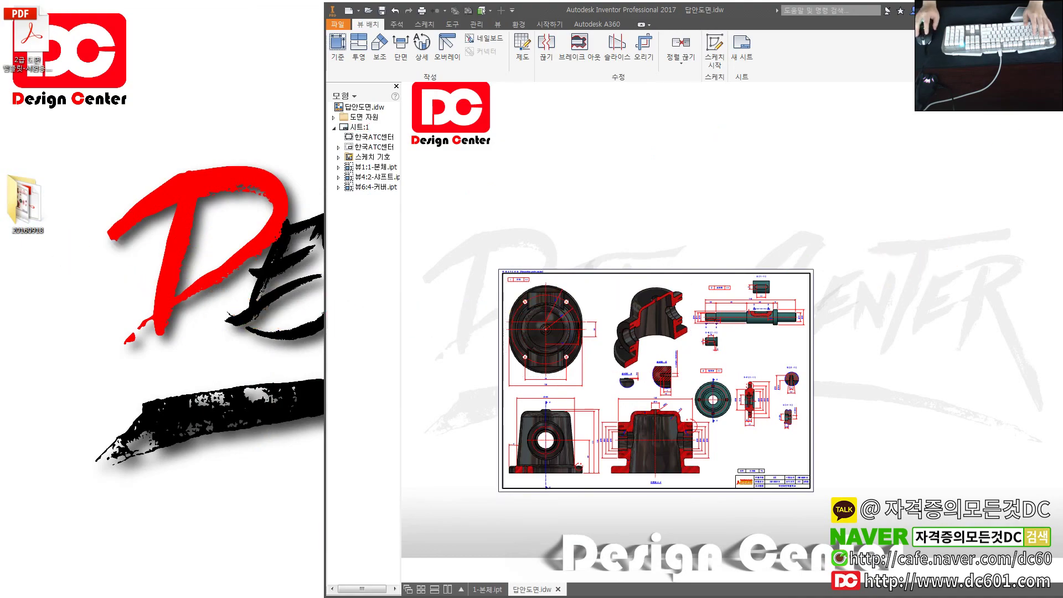
# - Maximize Inventor and zoom into the finished 답안도면.idw sheet with the 3.285 Kg mass note
pyautogui.click(942, 6)
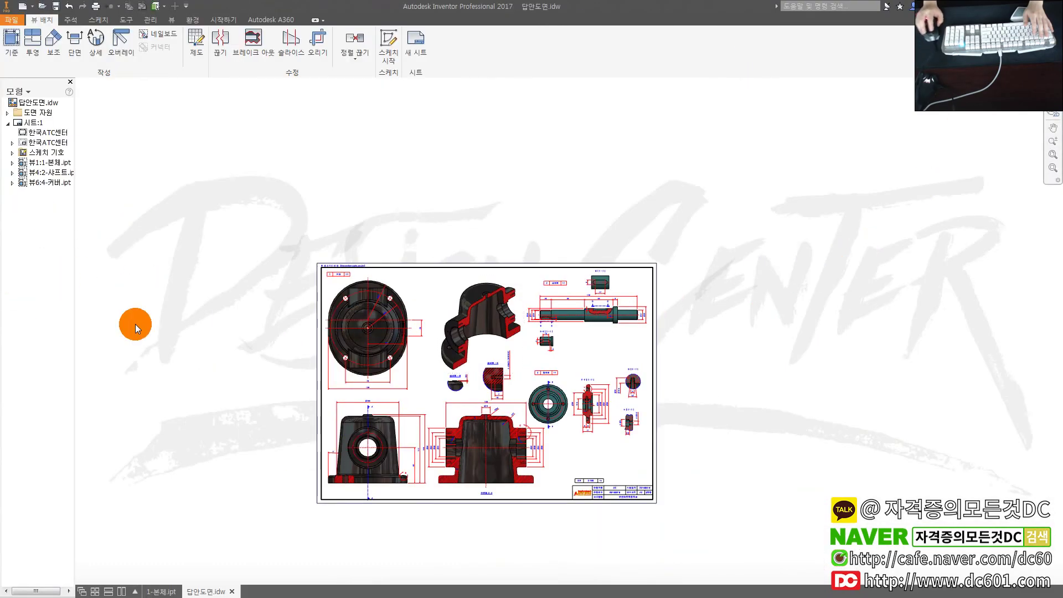
pyautogui.scroll(-3, 301, 307)
pyautogui.scroll(-2, 325, 325)
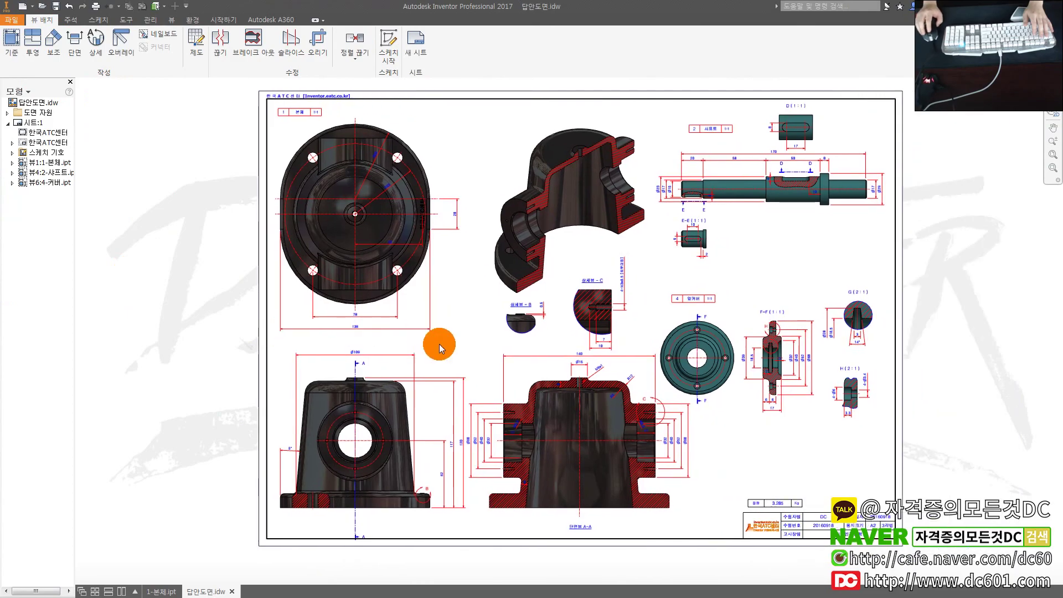